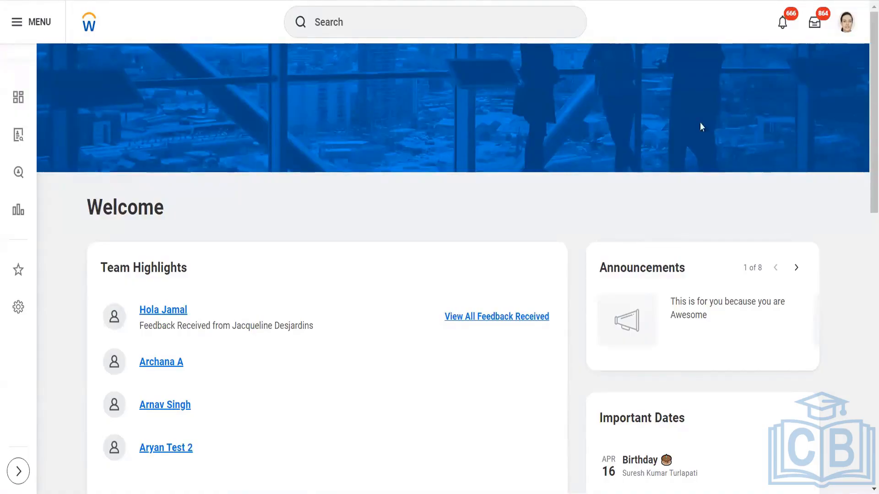
- Search for and open the View Worker's Time Eligibility report task
{"action": "left_click", "coordinate": [445, 23]}
{"action": "type", "text": "view "}
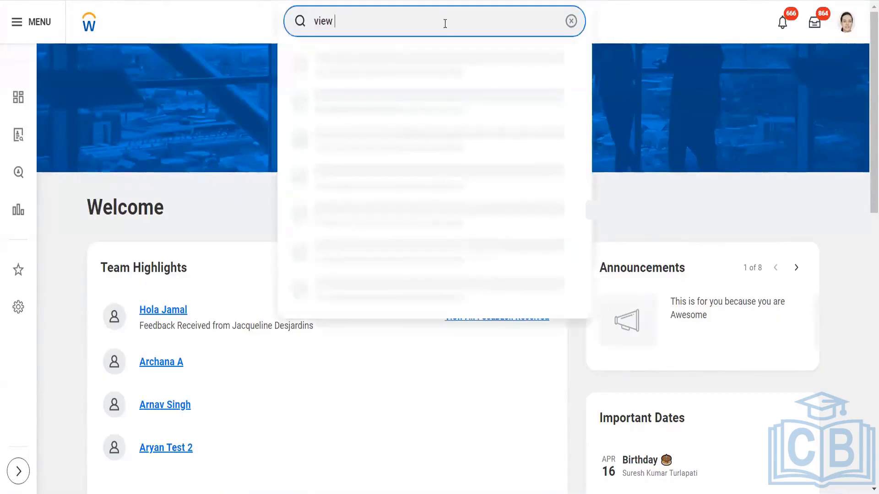
{"action": "type", "text": "worker time eligi"}
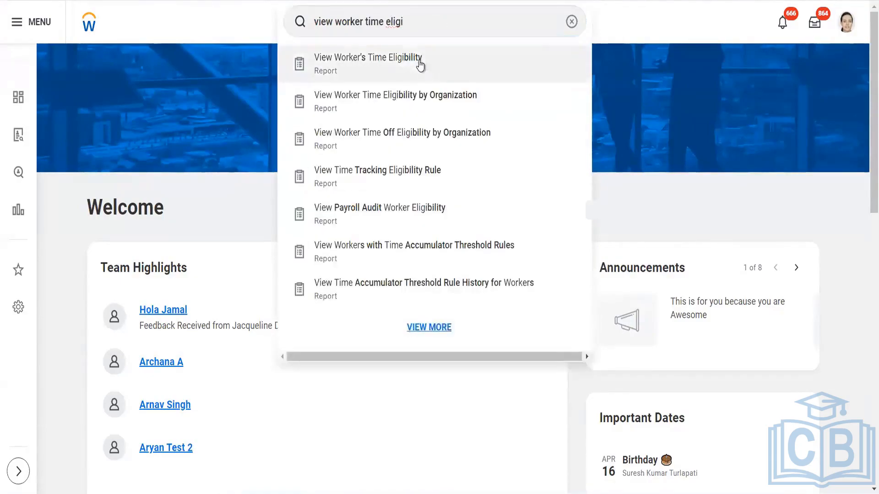
{"action": "left_click", "coordinate": [406, 77]}
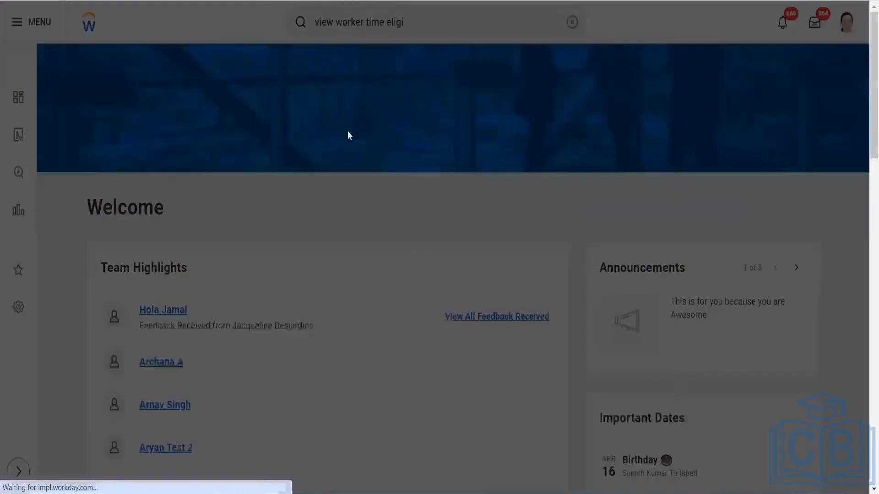
- Choose the intended worker in the Worker prompt, keeping the date 03/28/2024
{"action": "left_click", "coordinate": [364, 147]}
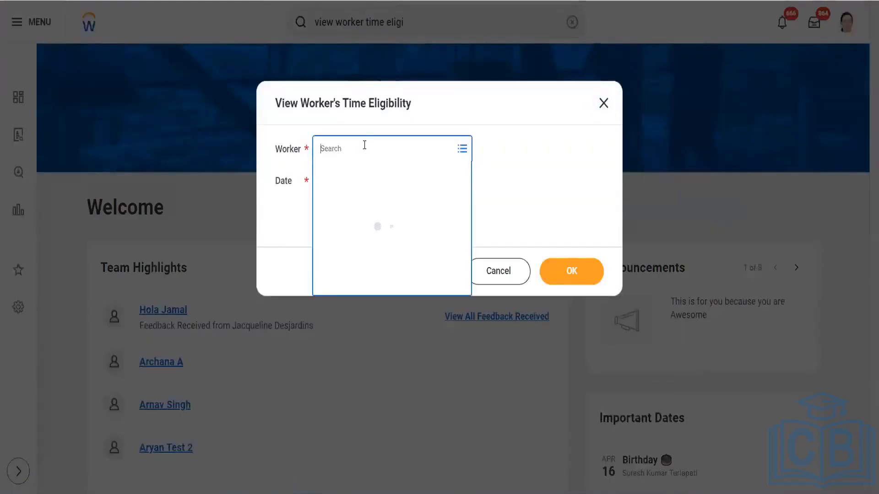
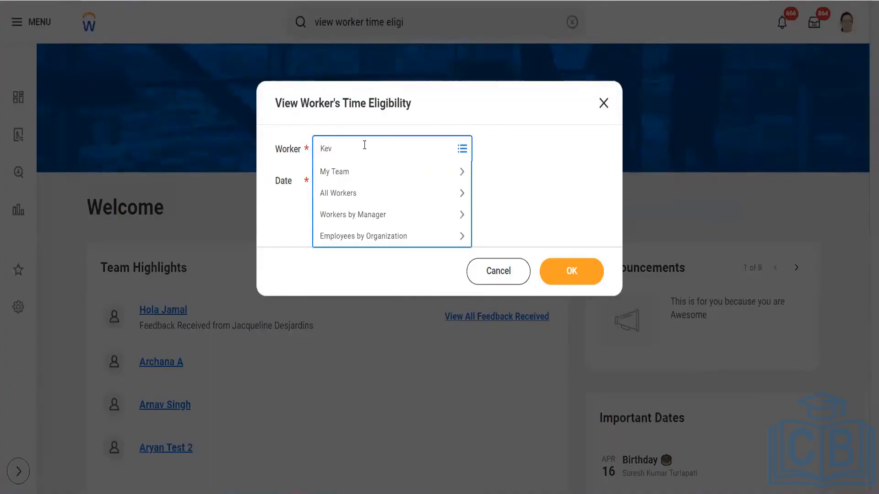
{"action": "key", "text": "Return"}
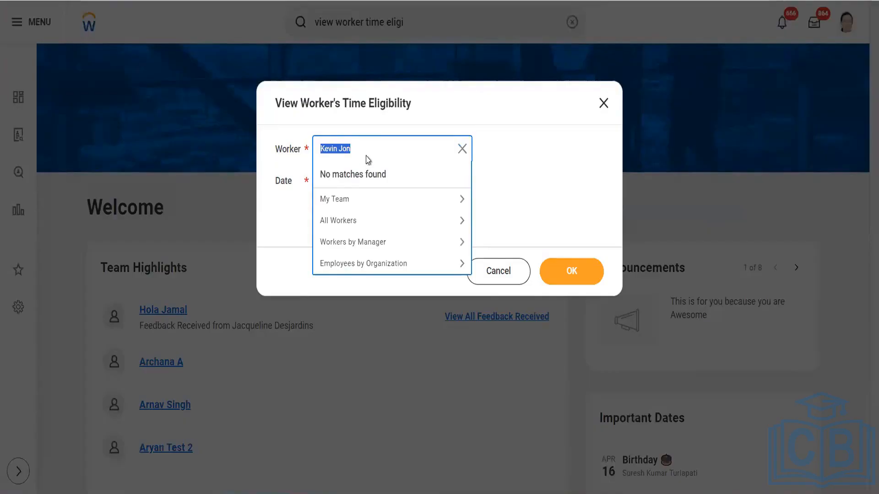
{"action": "left_click", "coordinate": [367, 149]}
{"action": "key", "text": "BackSpace"}
{"action": "key", "text": "BackSpace"}
{"action": "key", "text": "BackSpace"}
{"action": "key", "text": "Return"}
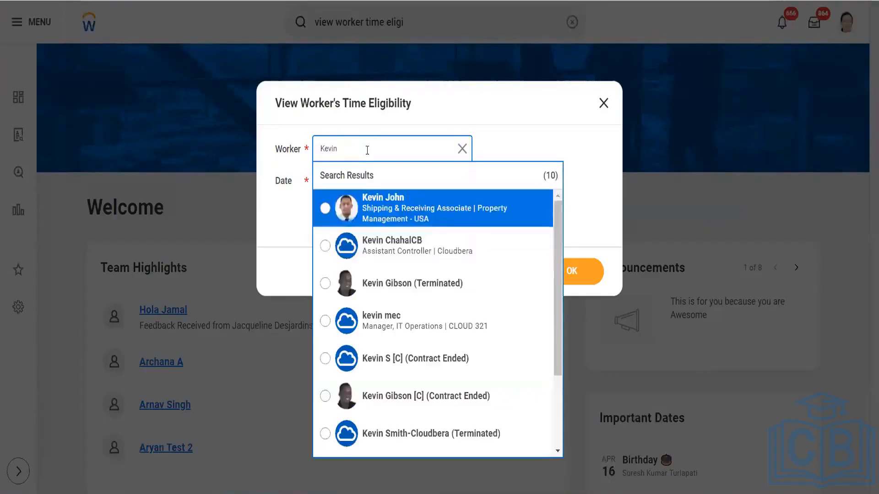
{"action": "left_click", "coordinate": [382, 206]}
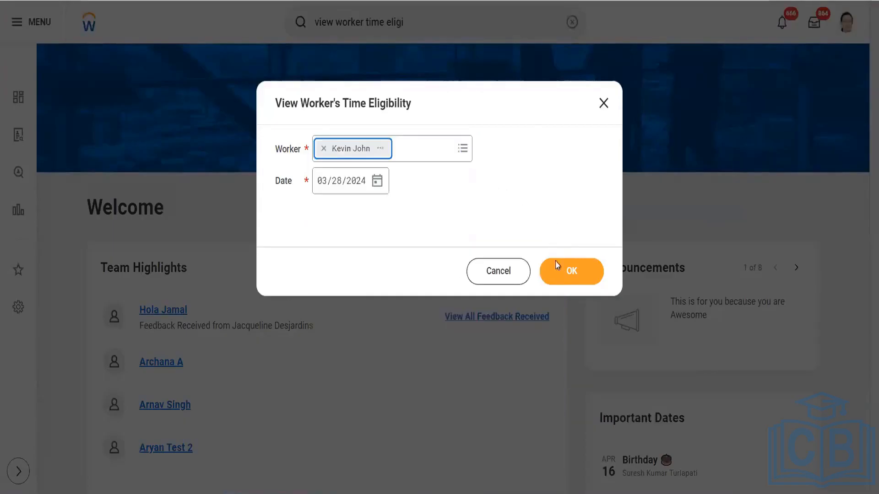
- Run the report, open the USA-CA - In/Out - Shift template, and duplicate its browser tab
{"action": "left_click", "coordinate": [560, 274]}
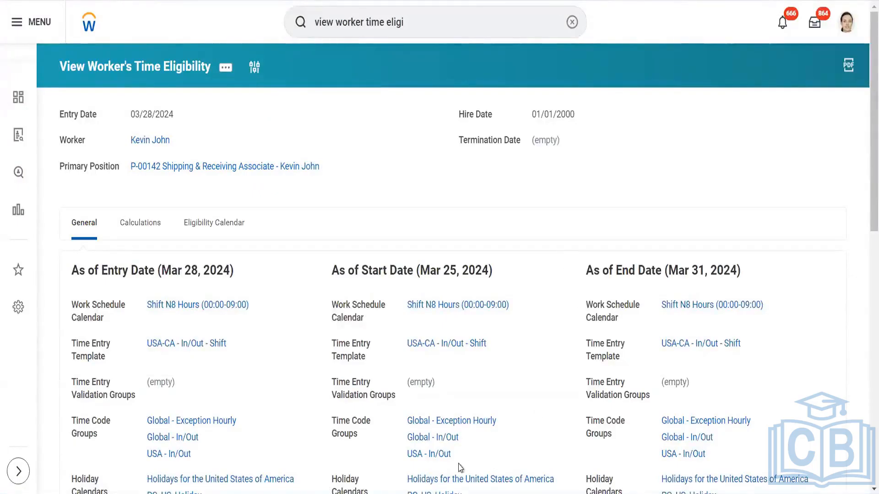
{"action": "left_click", "coordinate": [178, 346]}
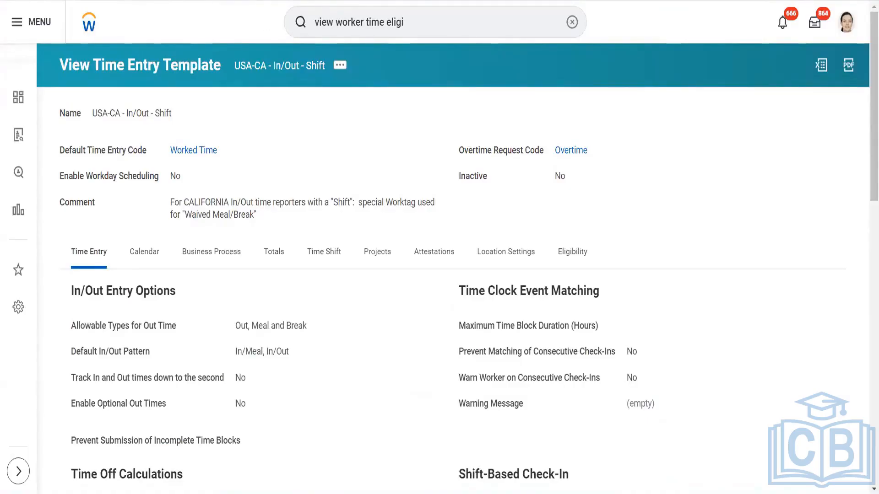
{"action": "right_click", "coordinate": [245, 0]}
{"action": "left_click", "coordinate": [276, 80]}
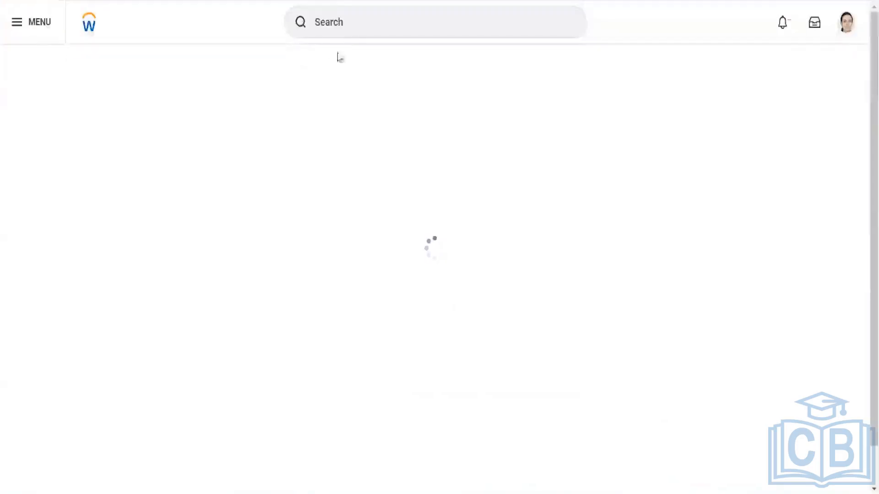
- Search for the worker by name and open their profile summary page
{"action": "left_click", "coordinate": [346, 28]}
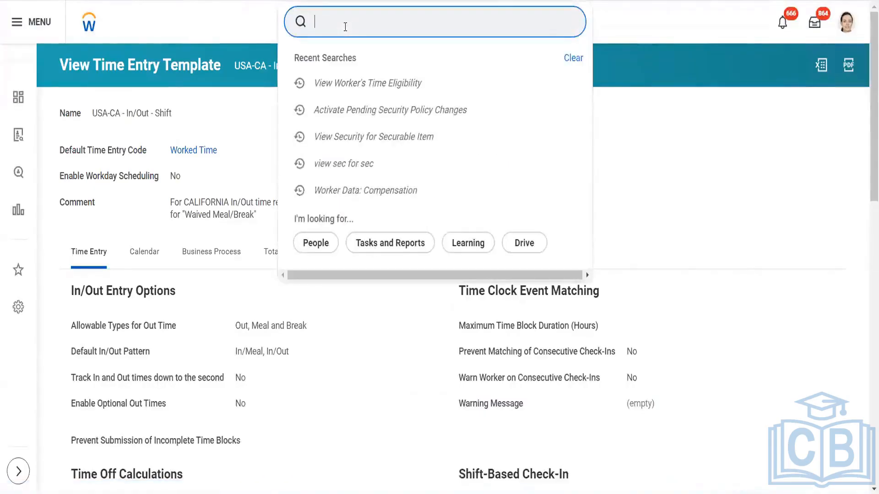
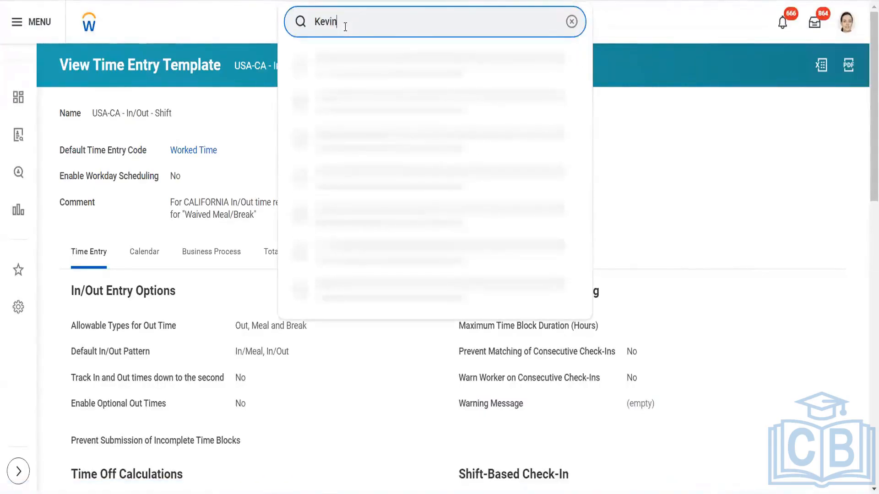
{"action": "left_click", "coordinate": [355, 59]}
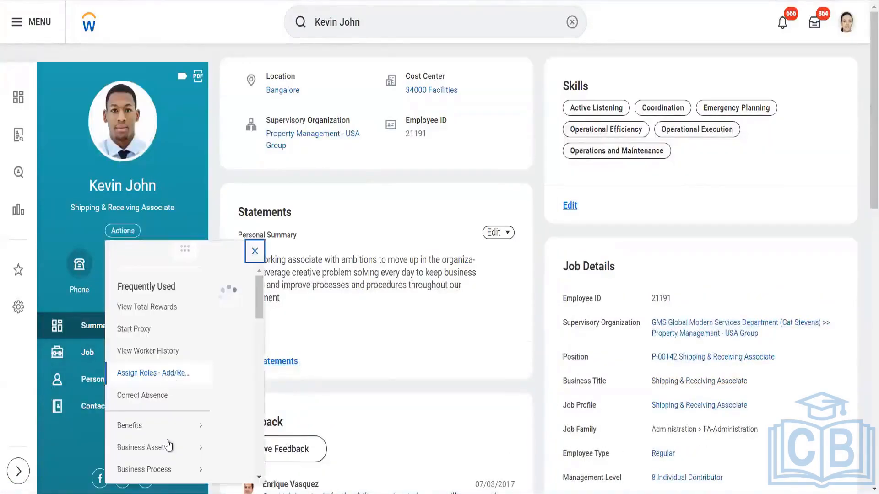
{"action": "mouse_move", "coordinate": [163, 446]}
{"action": "scroll", "coordinate": [164, 451], "scroll_direction": "down", "scroll_amount": 3}
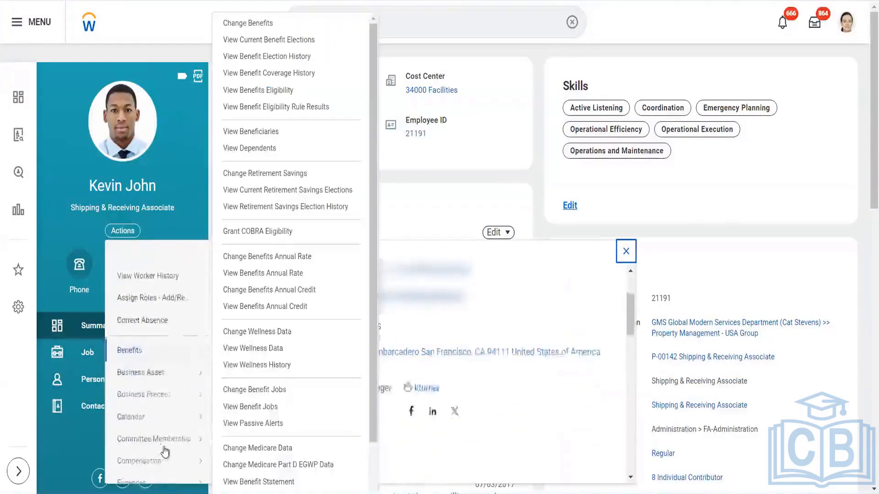
{"action": "scroll", "coordinate": [165, 452], "scroll_direction": "down", "scroll_amount": 3}
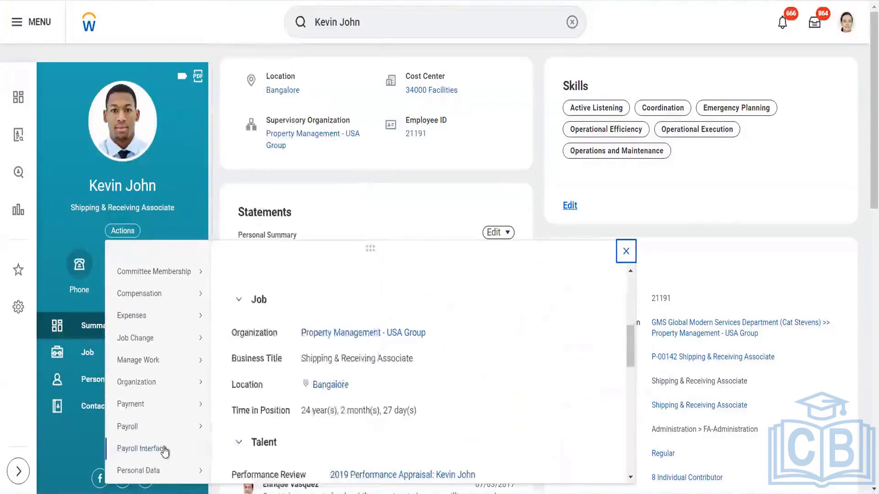
{"action": "scroll", "coordinate": [165, 452], "scroll_direction": "down", "scroll_amount": 1}
{"action": "scroll", "coordinate": [165, 453], "scroll_direction": "down", "scroll_amount": 2}
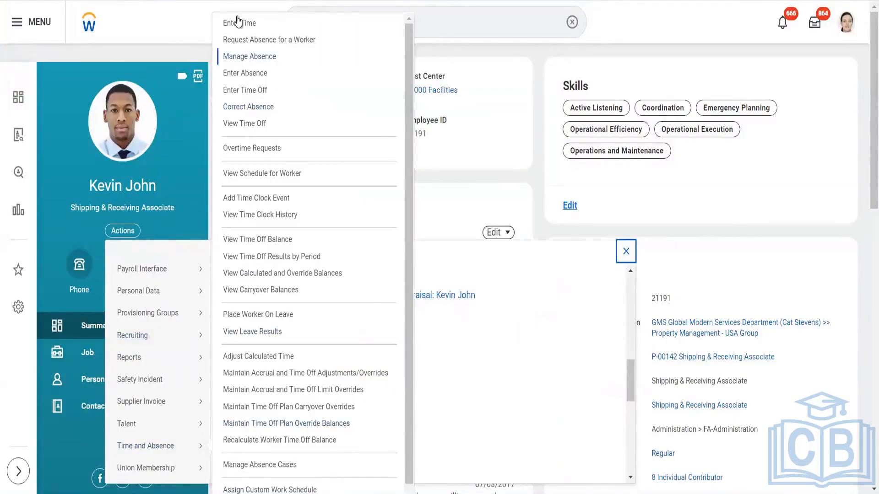
- Open the worker's Enter Time week and clear all time blocks, confirming the Clear action
{"action": "left_click", "coordinate": [237, 22]}
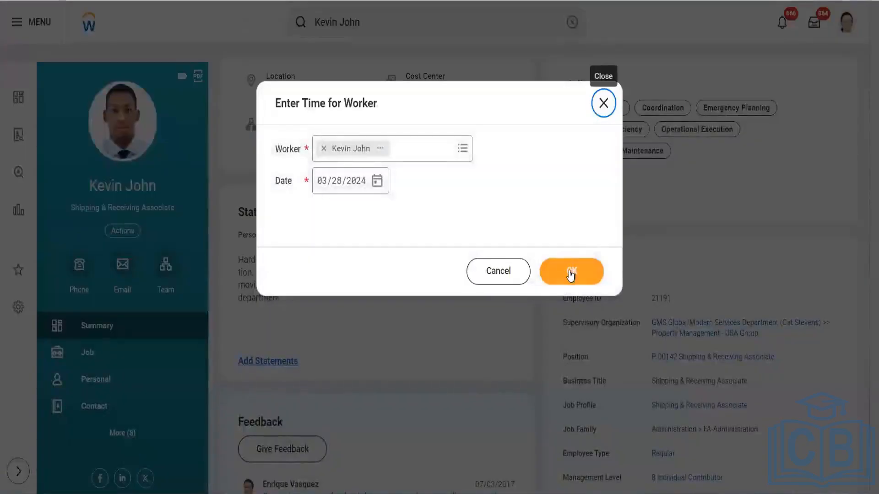
{"action": "left_click", "coordinate": [571, 275]}
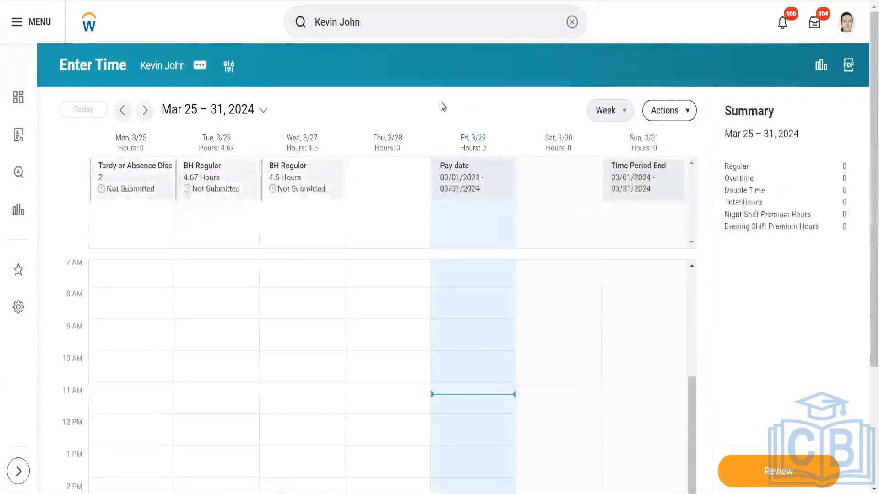
{"action": "left_click", "coordinate": [678, 111]}
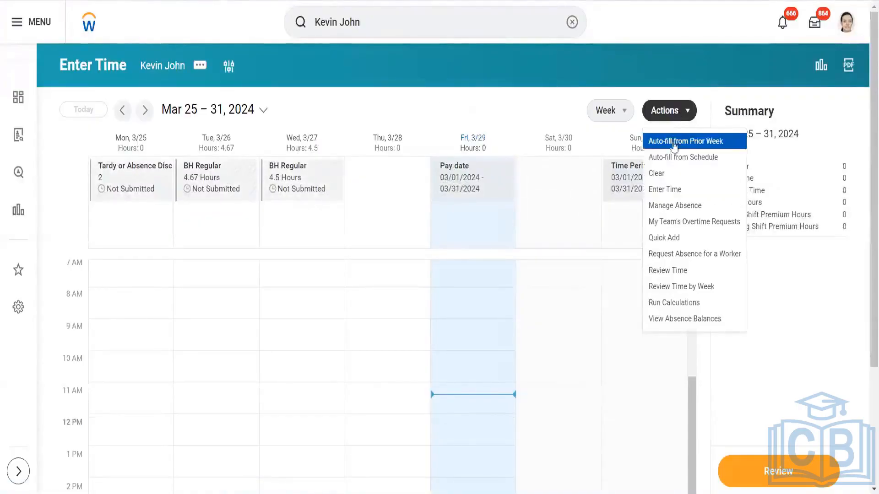
{"action": "left_click", "coordinate": [667, 175]}
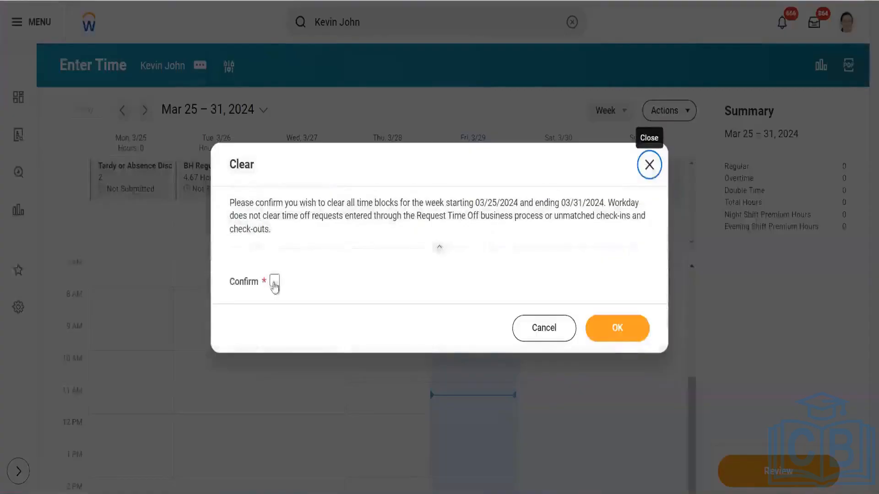
{"action": "left_click", "coordinate": [275, 281]}
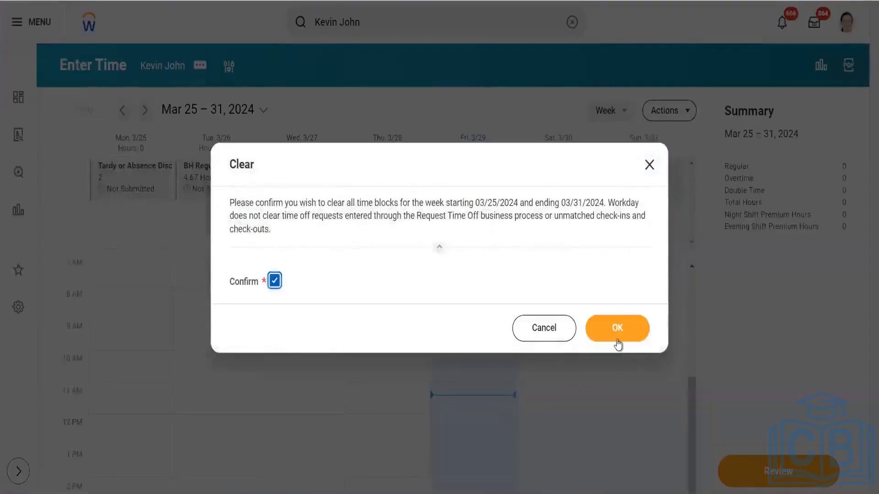
{"action": "left_click", "coordinate": [617, 341]}
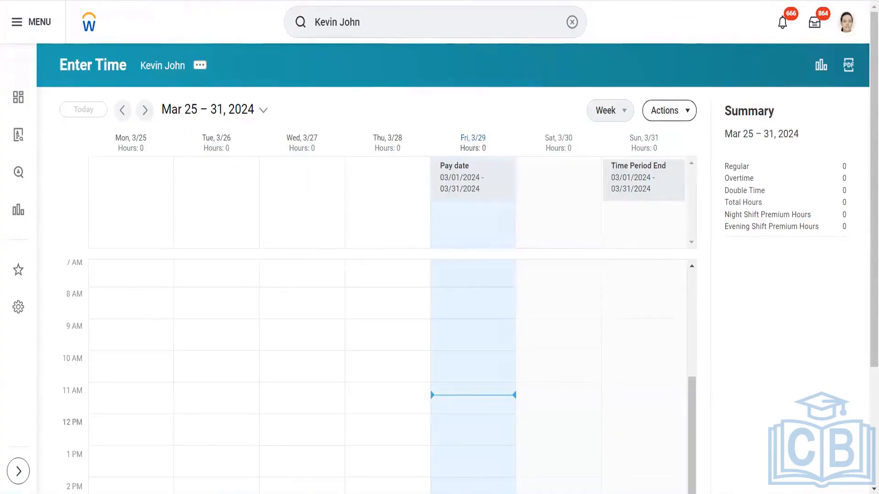
- Switch to the browser tab showing the USA-CA - In/Out - Shift template
{"action": "left_click", "coordinate": [172, 0]}
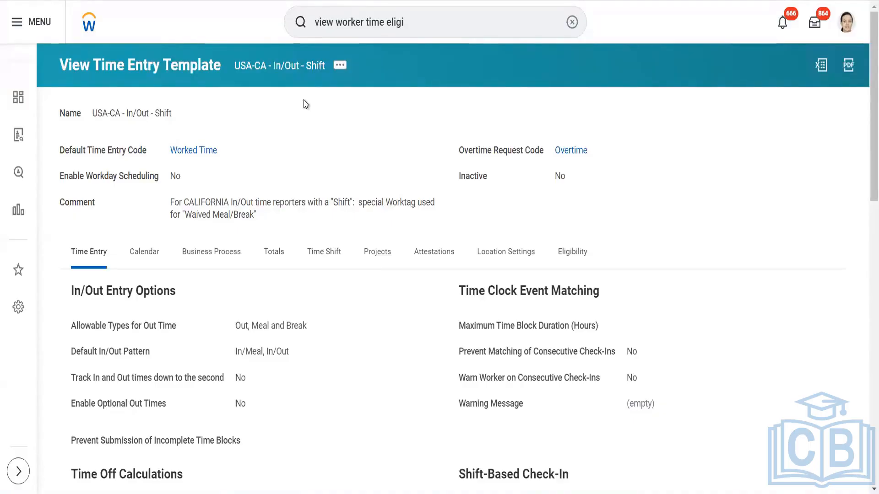
- Open the USA-CA - In/Out - Shift template for editing via Time Entry Template > Edit
{"action": "left_click", "coordinate": [339, 69]}
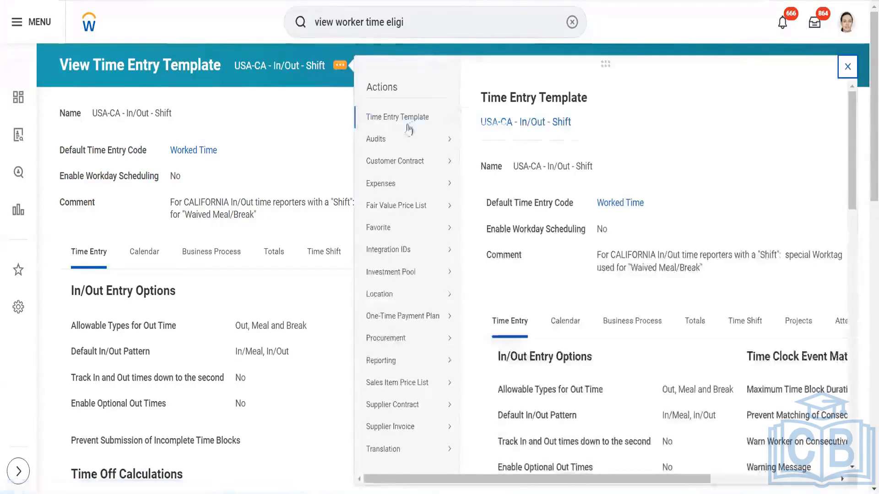
{"action": "mouse_move", "coordinate": [451, 117]}
{"action": "left_click", "coordinate": [478, 120]}
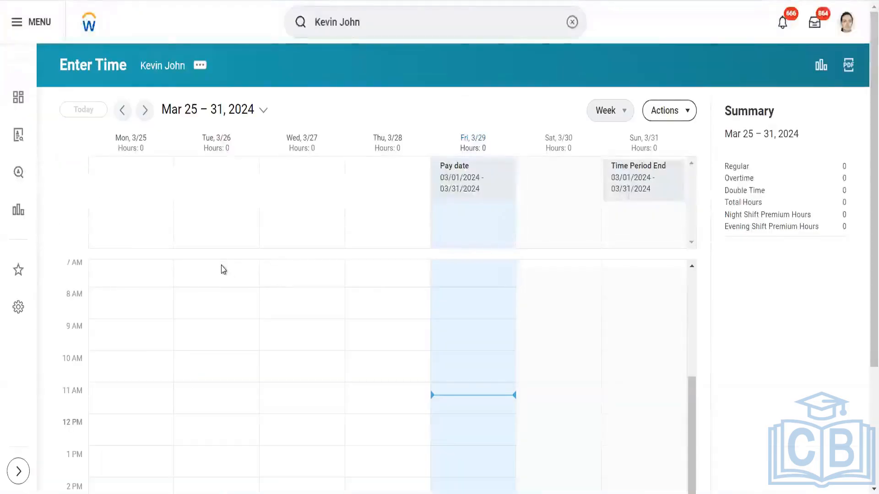
- Replace Worked Time with BH Regular as the template's default time entry code and save
{"action": "left_click", "coordinate": [221, 269]}
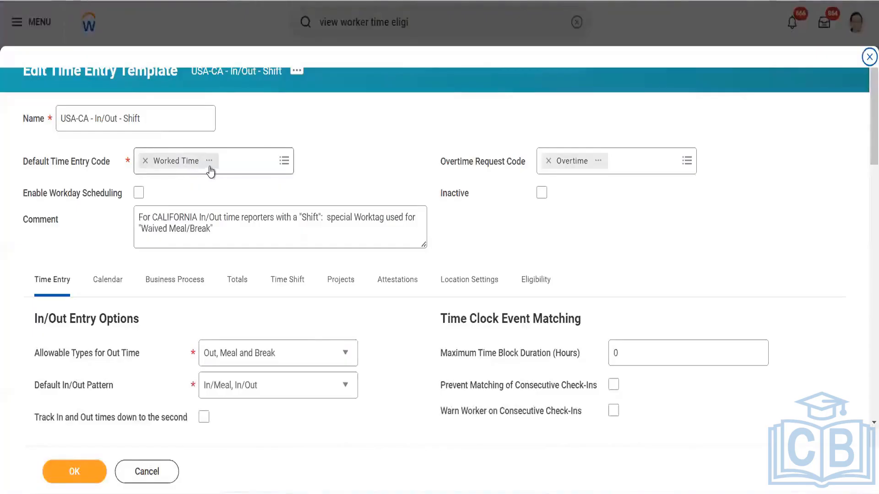
{"action": "left_click", "coordinate": [145, 161]}
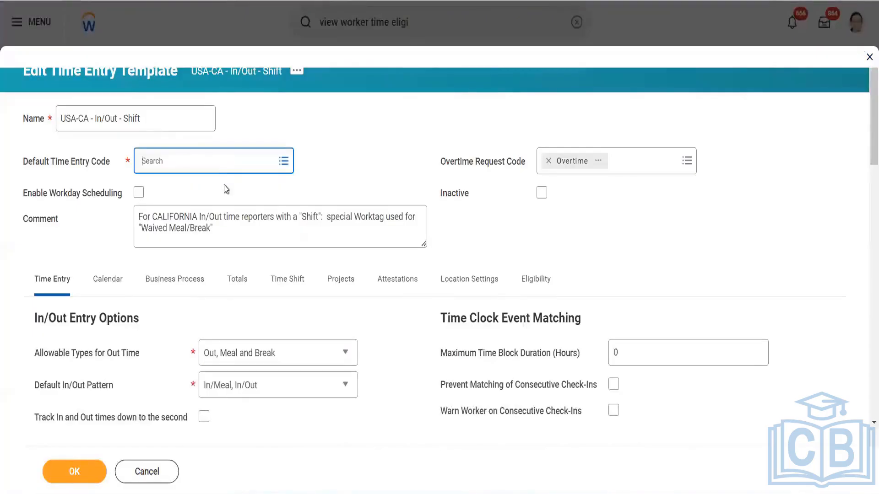
{"action": "left_click", "coordinate": [221, 162]}
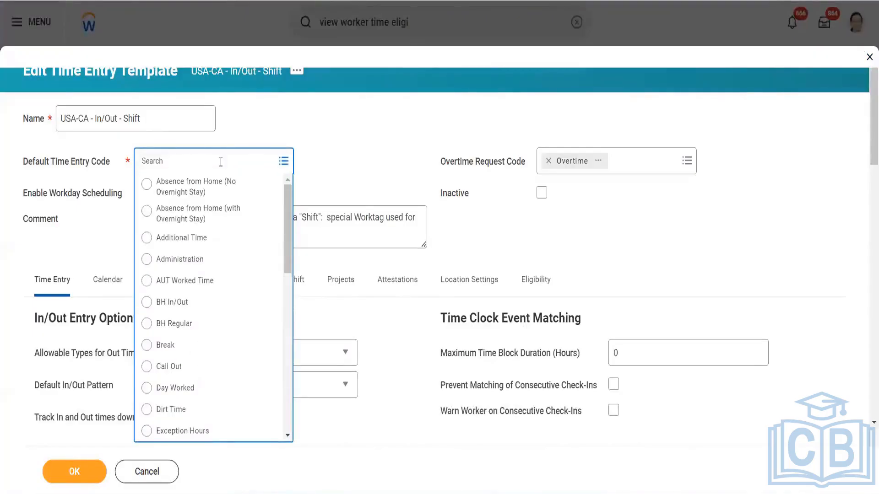
{"action": "type", "text": "BH"}
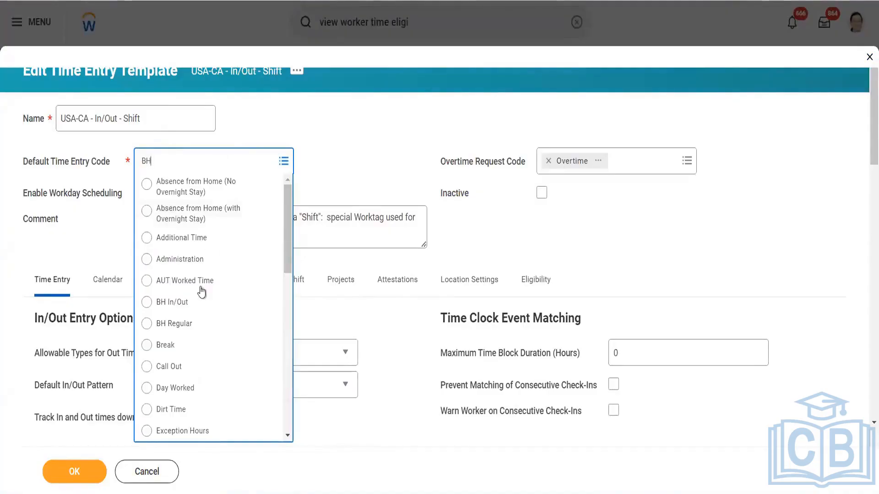
{"action": "left_click", "coordinate": [238, 324]}
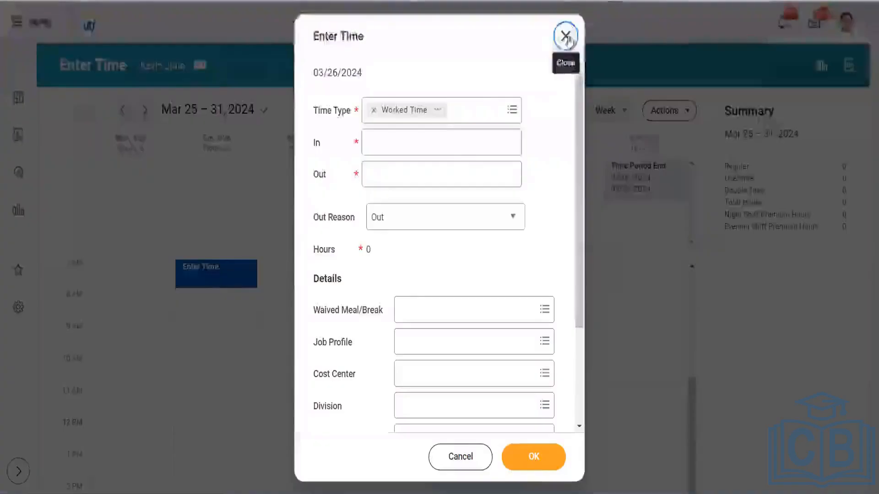
{"action": "left_click", "coordinate": [566, 36]}
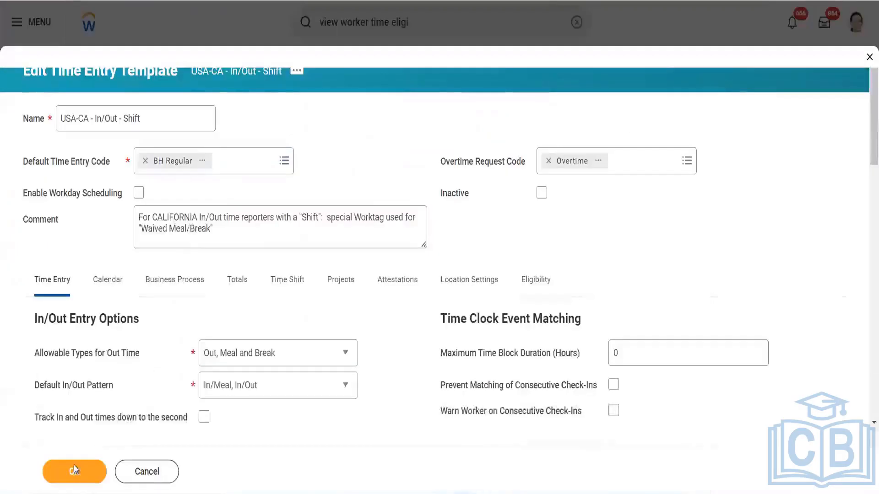
{"action": "left_click", "coordinate": [74, 470]}
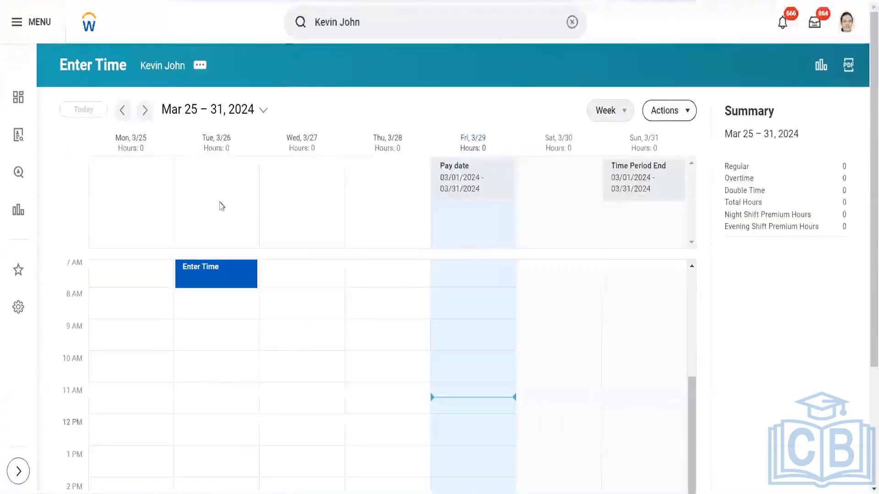
- Select the Tue 3/26 time block and open the template for editing again
{"action": "left_click", "coordinate": [199, 284]}
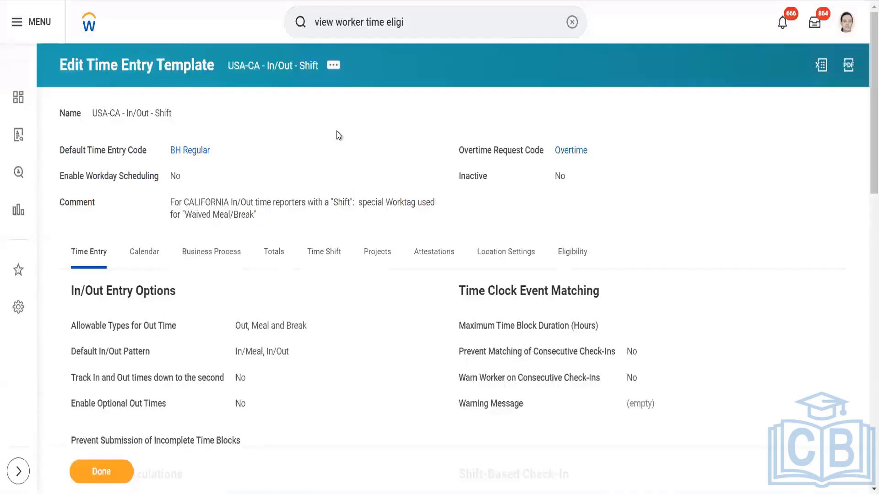
{"action": "left_click", "coordinate": [340, 66]}
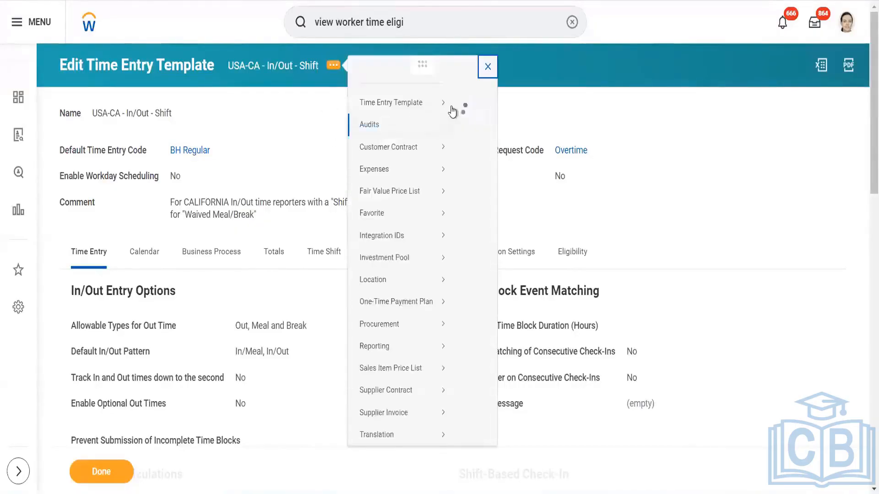
{"action": "left_click", "coordinate": [466, 118]}
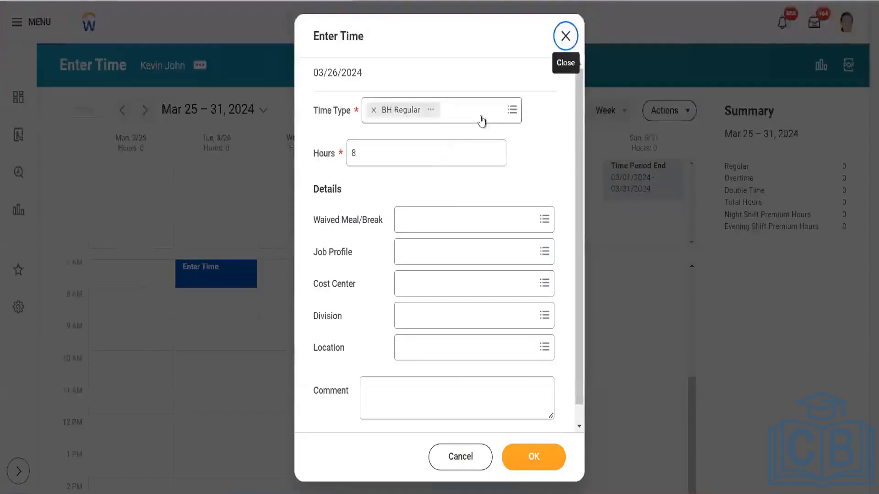
- Remove BH Regular from the 03/26/2024 time type, search for Overtime, then close the entry
{"action": "left_click", "coordinate": [482, 121]}
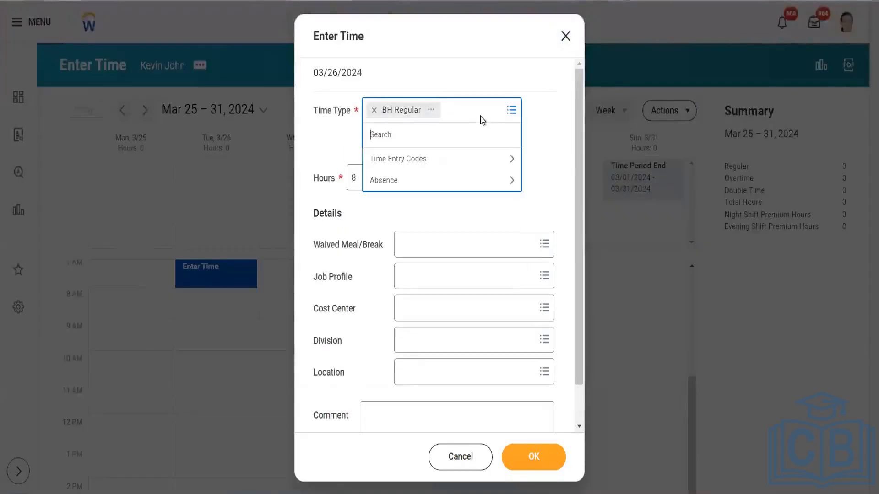
{"action": "left_click", "coordinate": [440, 161]}
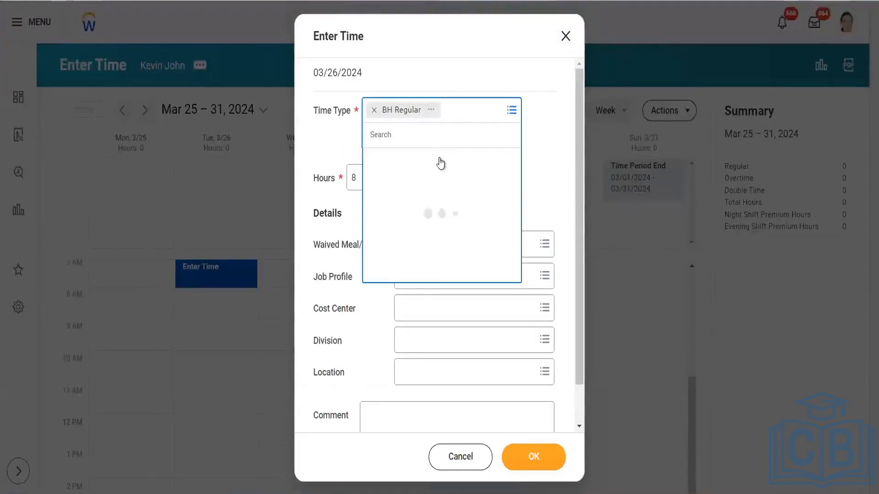
{"action": "scroll", "coordinate": [402, 277], "scroll_direction": "down", "scroll_amount": 1}
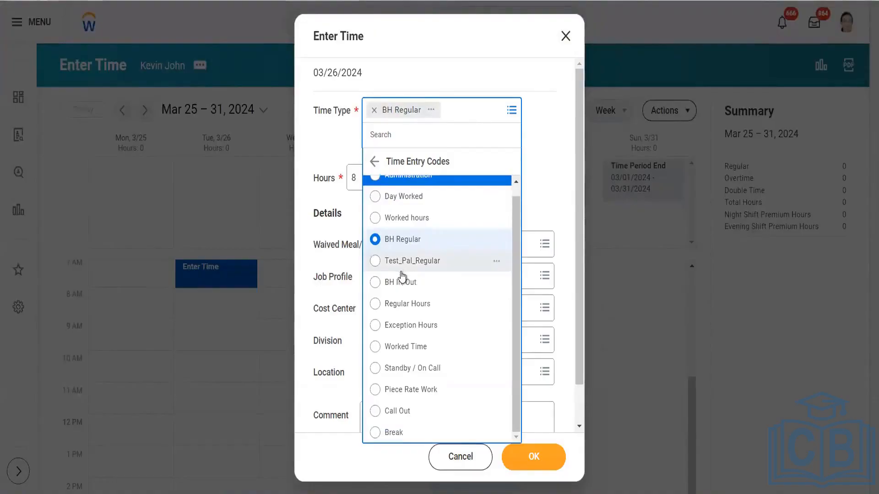
{"action": "scroll", "coordinate": [402, 277], "scroll_direction": "up", "scroll_amount": 1}
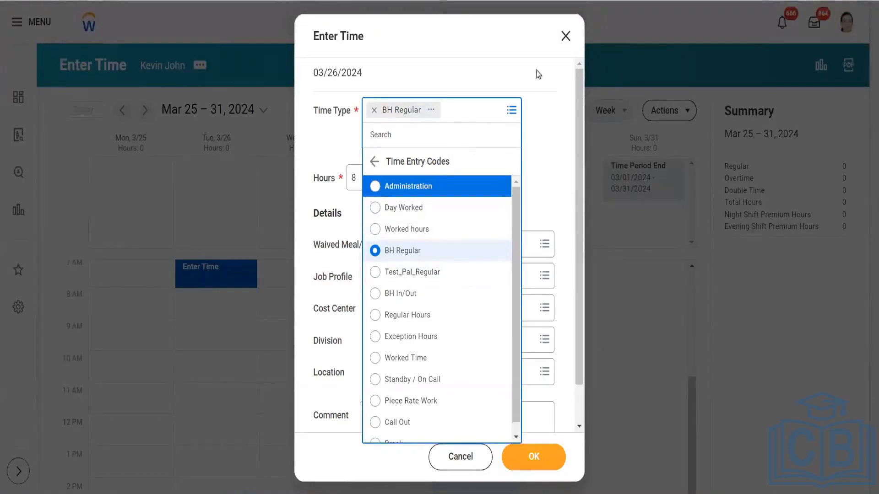
{"action": "left_click", "coordinate": [374, 110]}
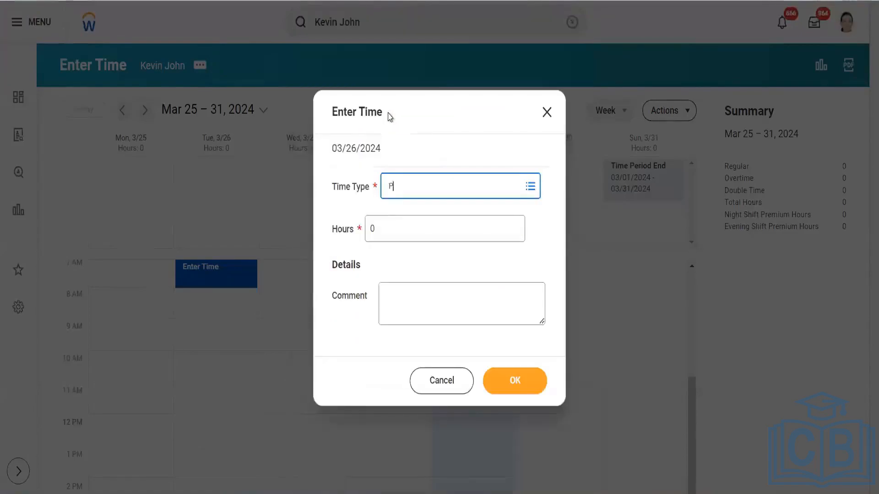
{"action": "type", "text": "Overtime"}
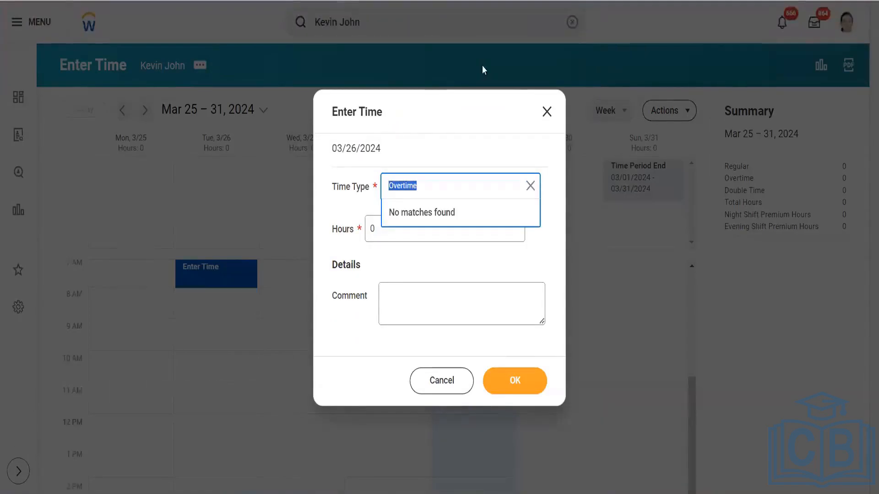
{"action": "left_click", "coordinate": [546, 112]}
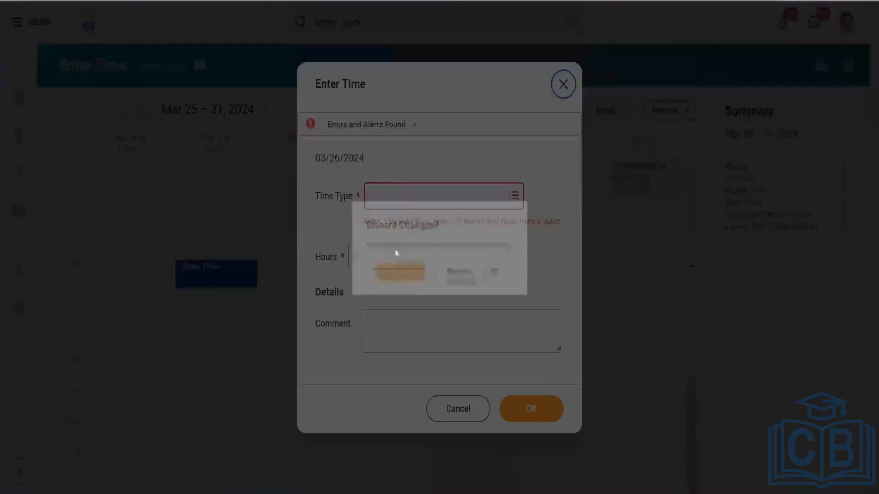
- Discard the unsaved entry and start a New Request from My Team's Overtime Requests
{"action": "left_click", "coordinate": [375, 279]}
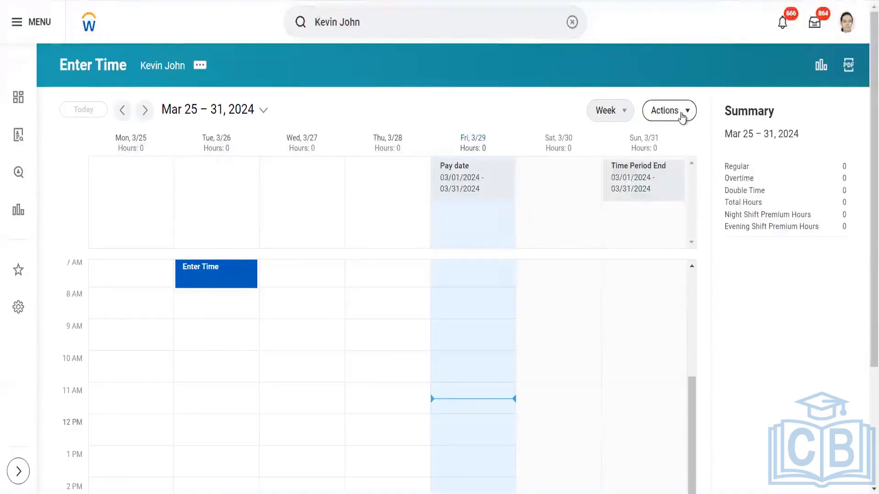
{"action": "left_click", "coordinate": [682, 118]}
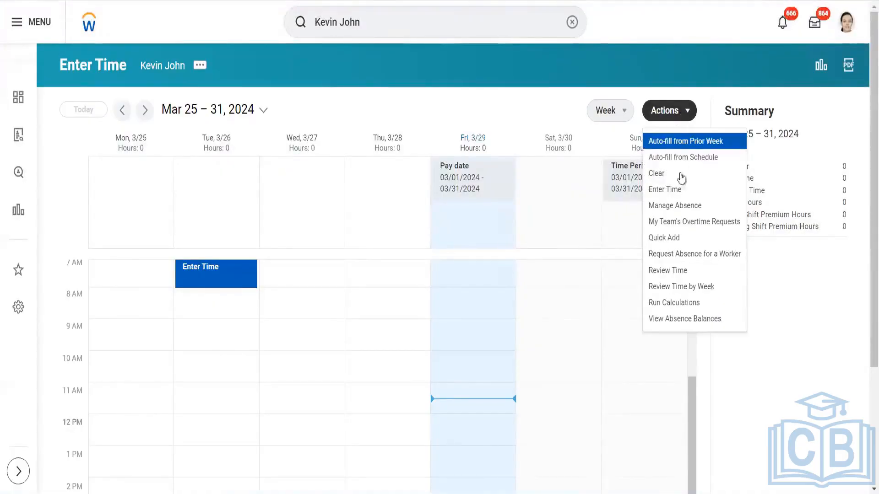
{"action": "left_click", "coordinate": [677, 225]}
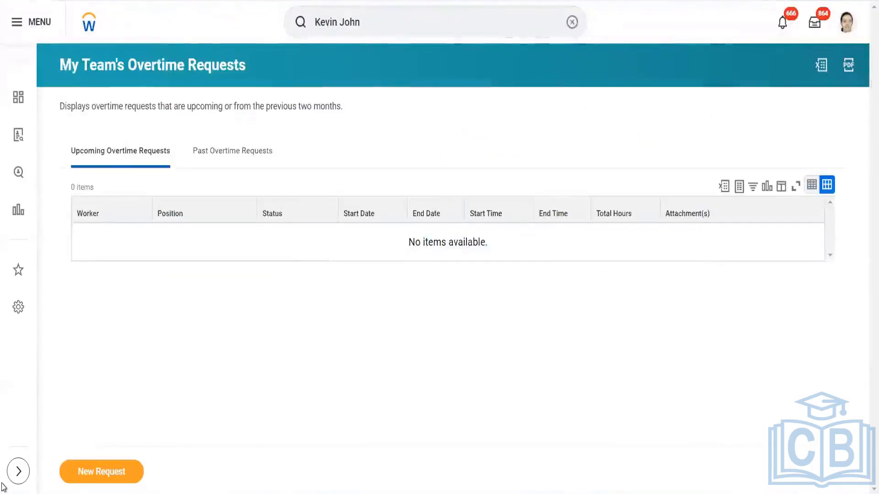
{"action": "left_click", "coordinate": [98, 471]}
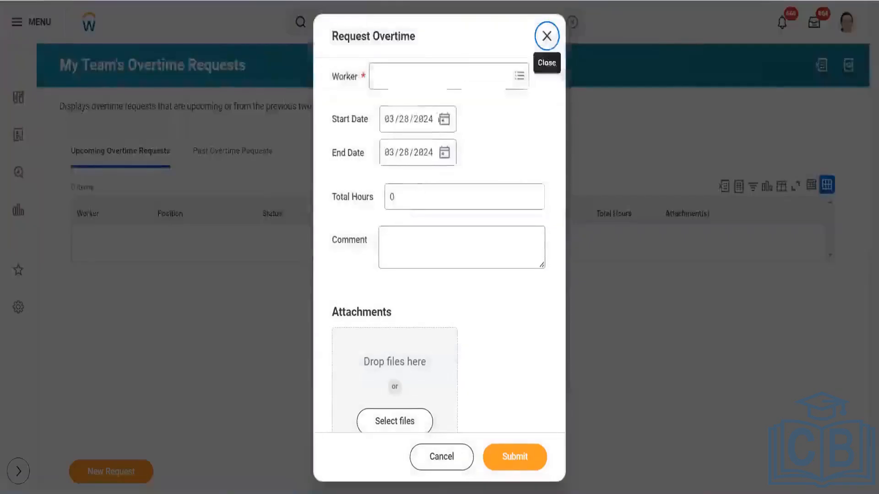
- Choose the worker at the top of the Worker list for the overtime request
{"action": "left_click", "coordinate": [433, 78]}
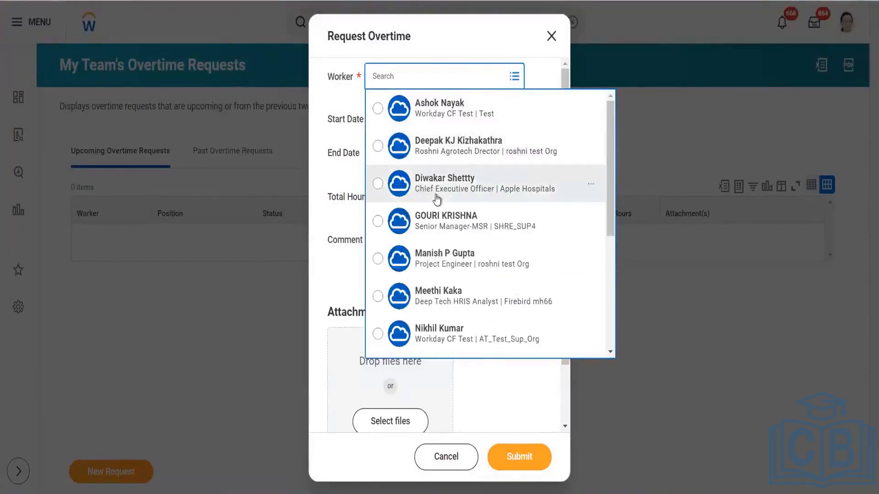
{"action": "scroll", "coordinate": [436, 199], "scroll_direction": "down", "scroll_amount": 5}
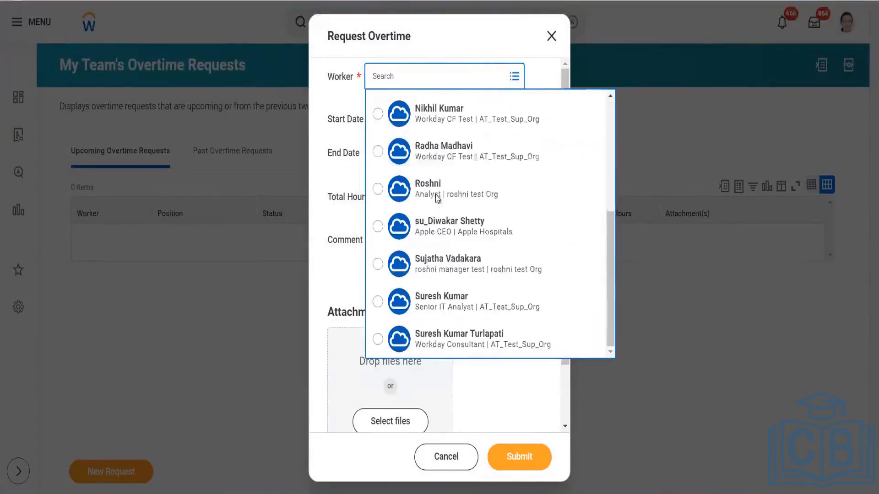
{"action": "scroll", "coordinate": [436, 198], "scroll_direction": "up", "scroll_amount": 3}
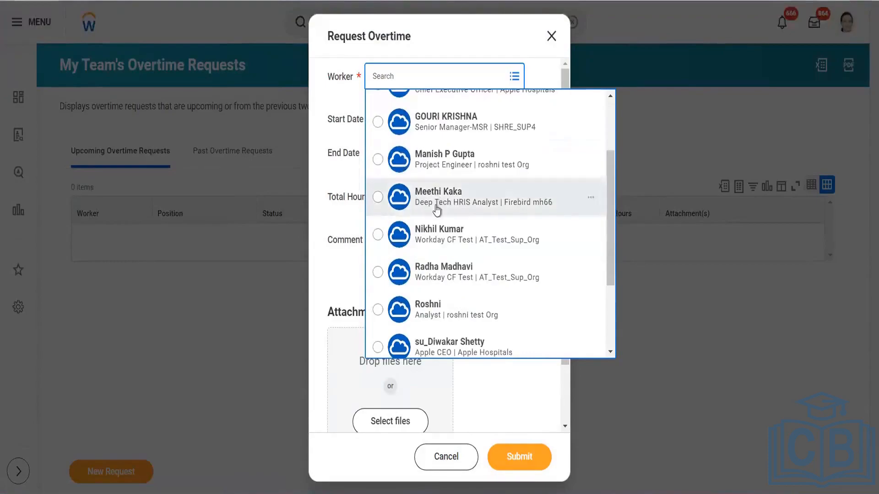
{"action": "scroll", "coordinate": [440, 194], "scroll_direction": "up", "scroll_amount": 2}
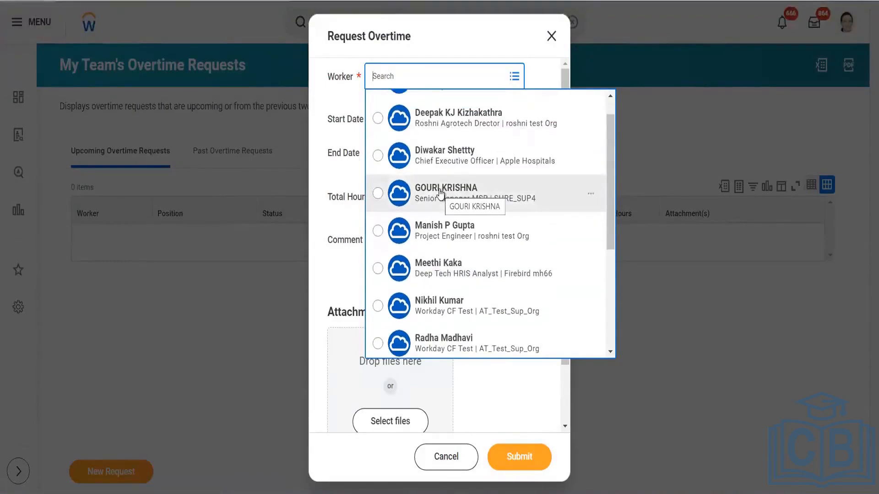
{"action": "scroll", "coordinate": [440, 194], "scroll_direction": "up", "scroll_amount": 1}
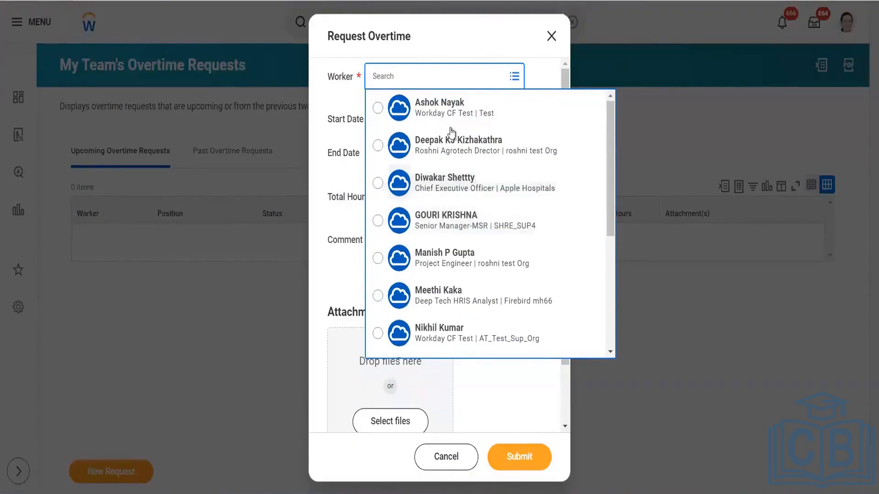
{"action": "left_click", "coordinate": [489, 113]}
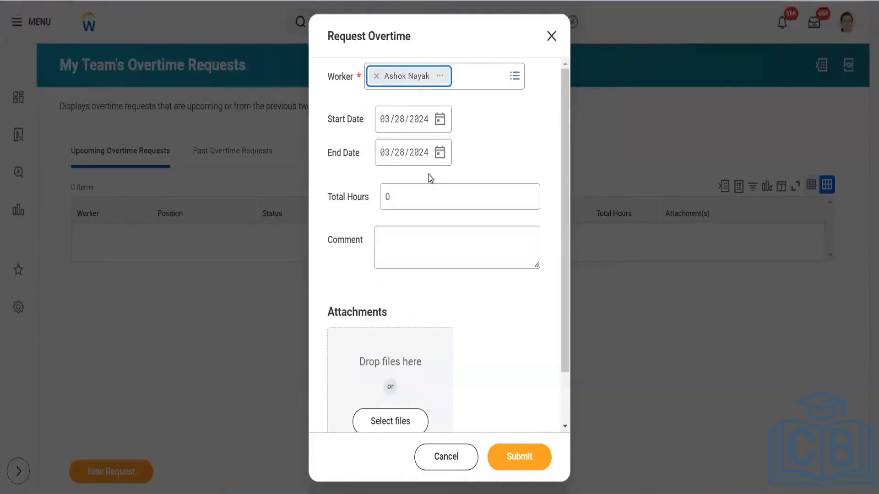
- Set Total Hours to 3, keeping the start date at 03/28/2024
{"action": "left_click", "coordinate": [438, 191]}
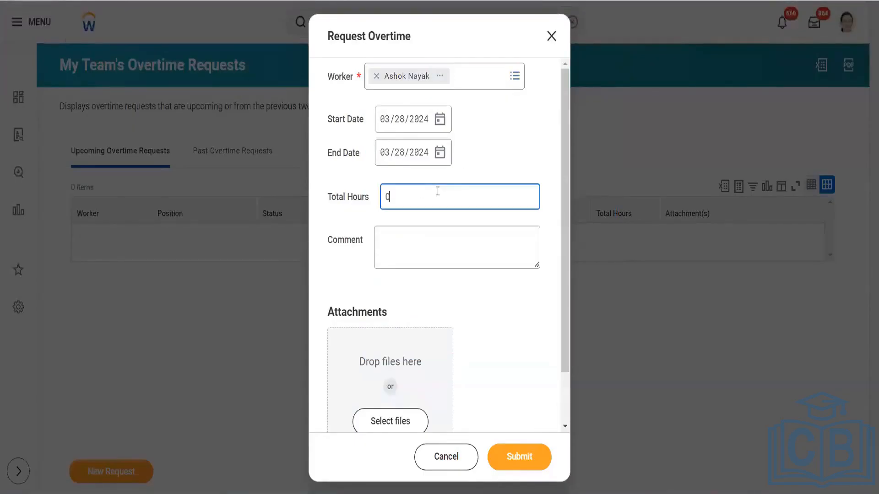
{"action": "key", "text": "BackSpace"}
{"action": "type", "text": "8"}
{"action": "left_click", "coordinate": [440, 120]}
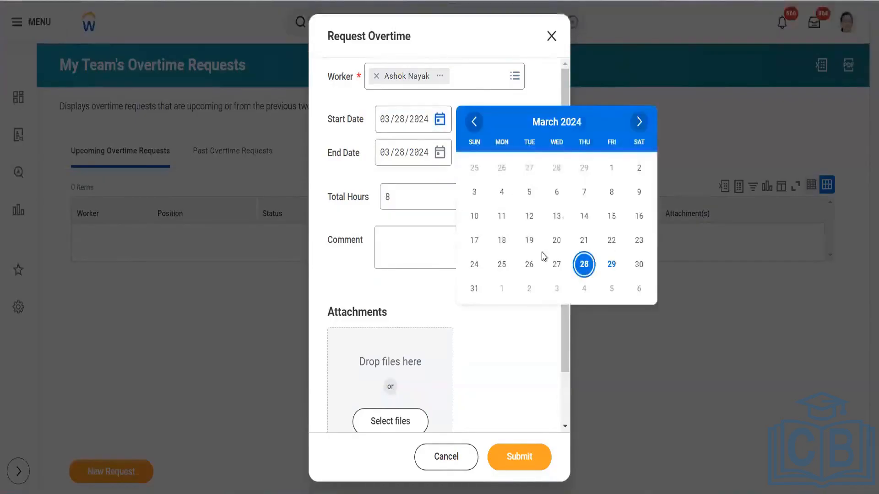
{"action": "key", "text": "Escape"}
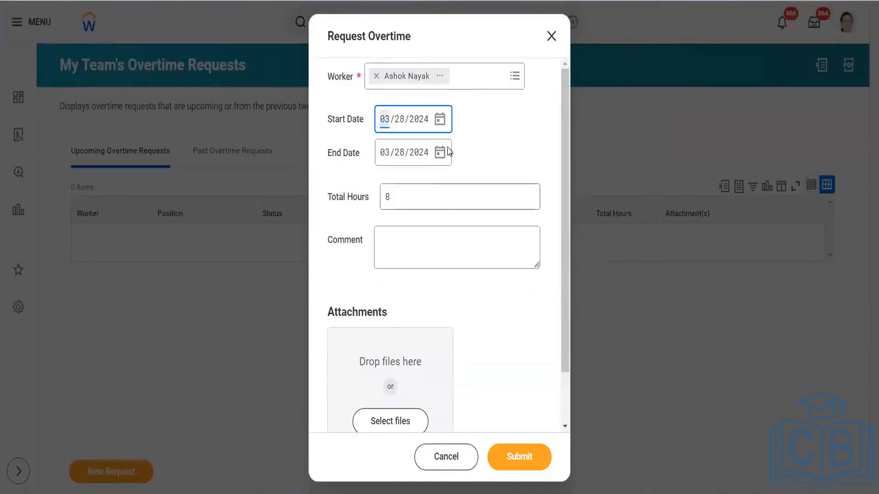
{"action": "left_click", "coordinate": [413, 202]}
{"action": "key", "text": "BackSpace"}
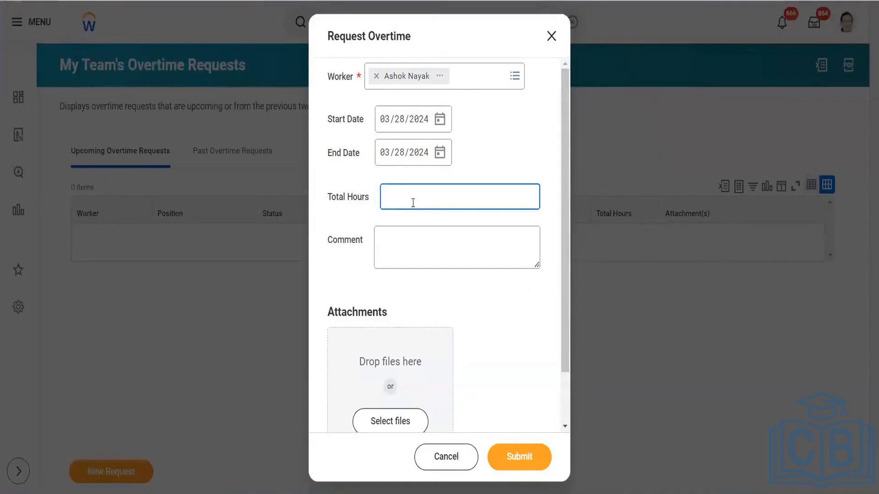
{"action": "type", "text": "3"}
{"action": "left_click", "coordinate": [478, 154]}
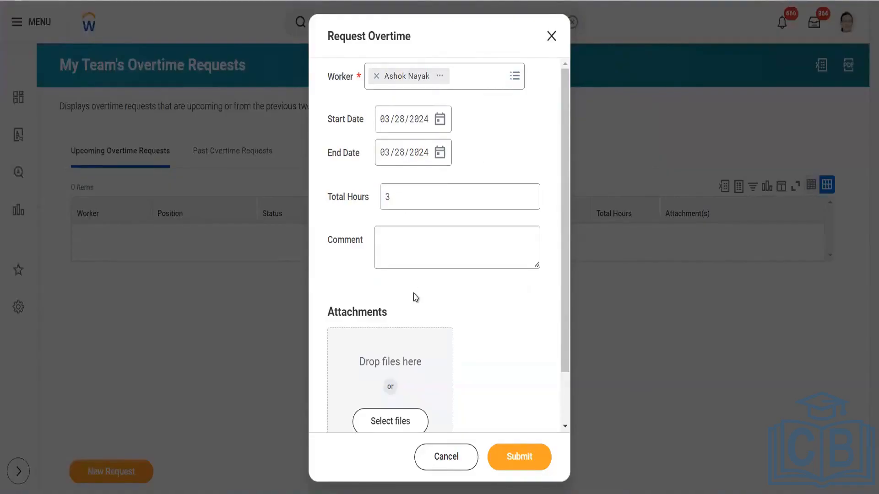
- Submit the request, then move start and end dates to March 29 and resubmit
{"action": "left_click", "coordinate": [525, 468]}
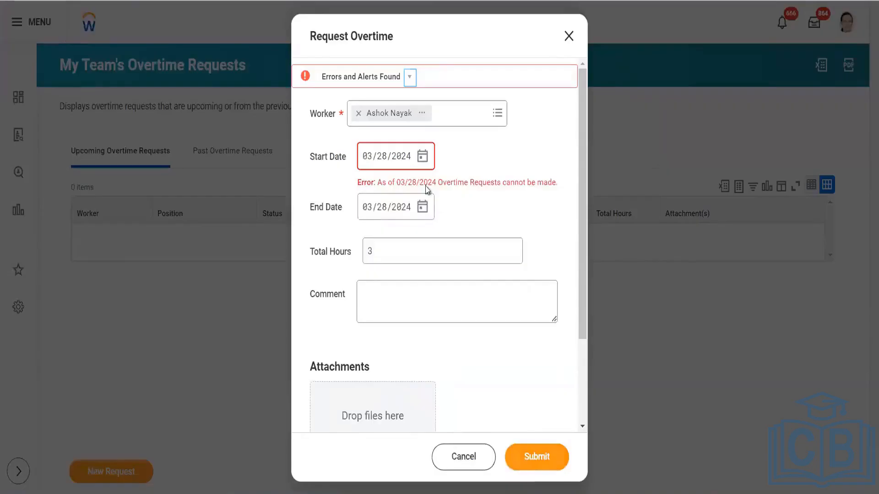
{"action": "left_click", "coordinate": [421, 157]}
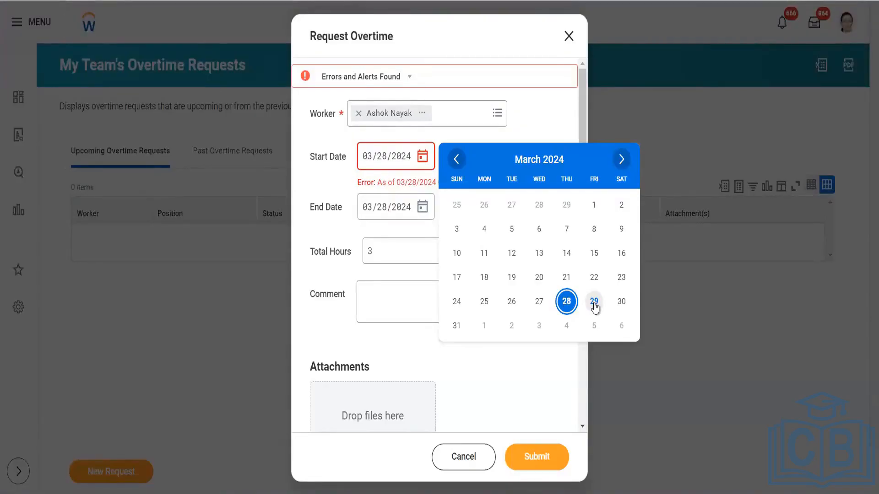
{"action": "left_click", "coordinate": [593, 302]}
{"action": "left_click", "coordinate": [525, 461]}
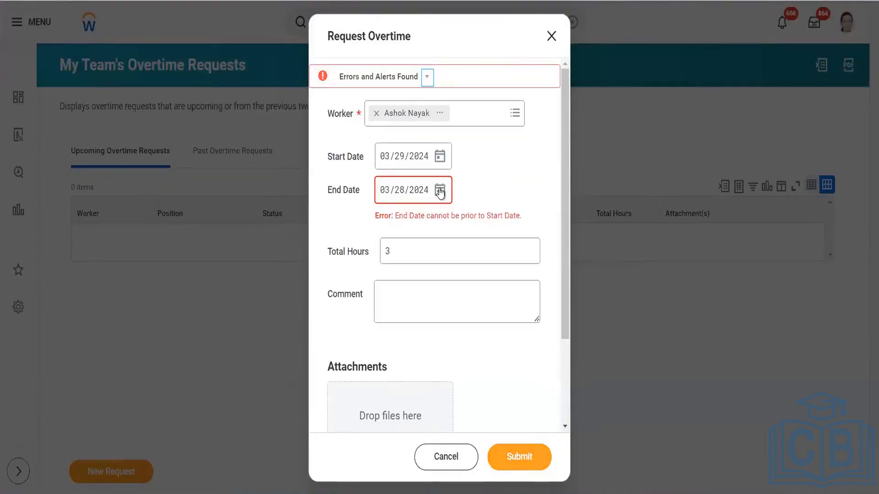
{"action": "left_click", "coordinate": [440, 192]}
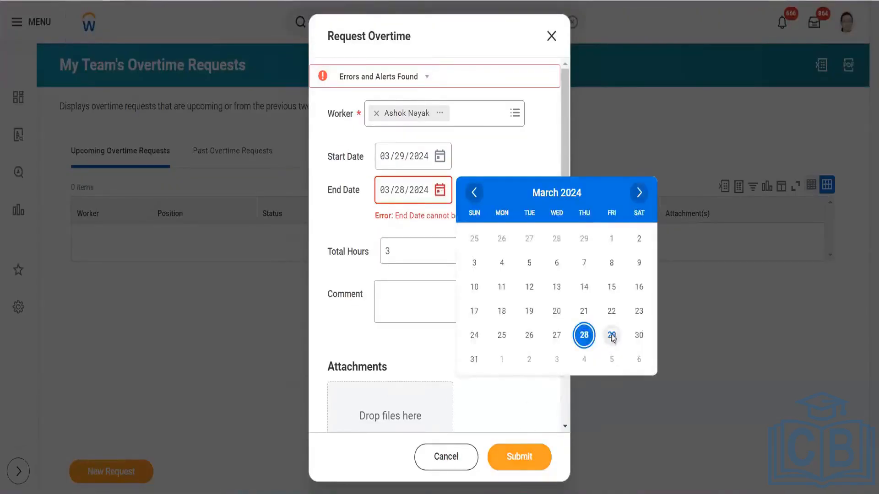
{"action": "left_click", "coordinate": [611, 337]}
{"action": "left_click", "coordinate": [516, 458]}
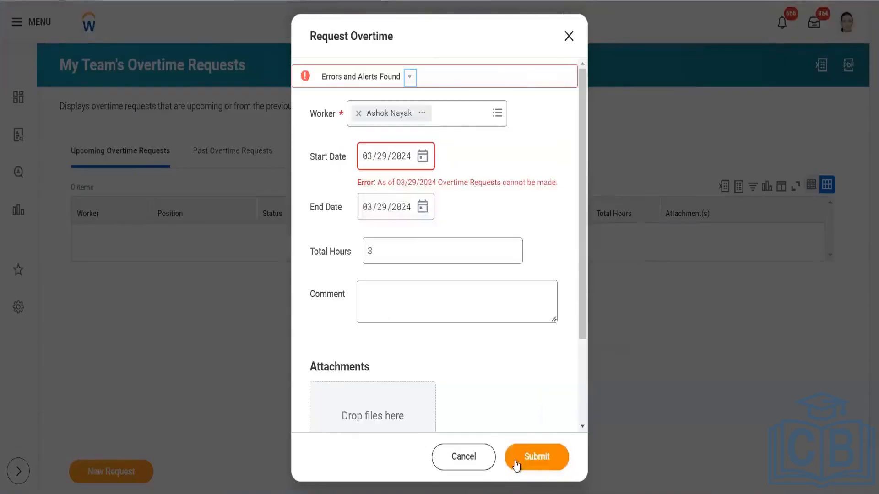
- Change both the start and end dates to 03/31/2024
{"action": "left_click", "coordinate": [423, 157]}
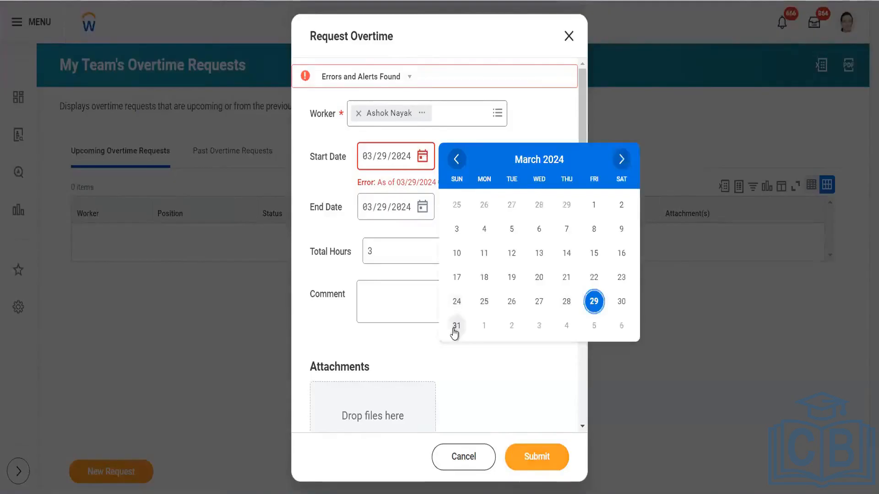
{"action": "left_click", "coordinate": [455, 327]}
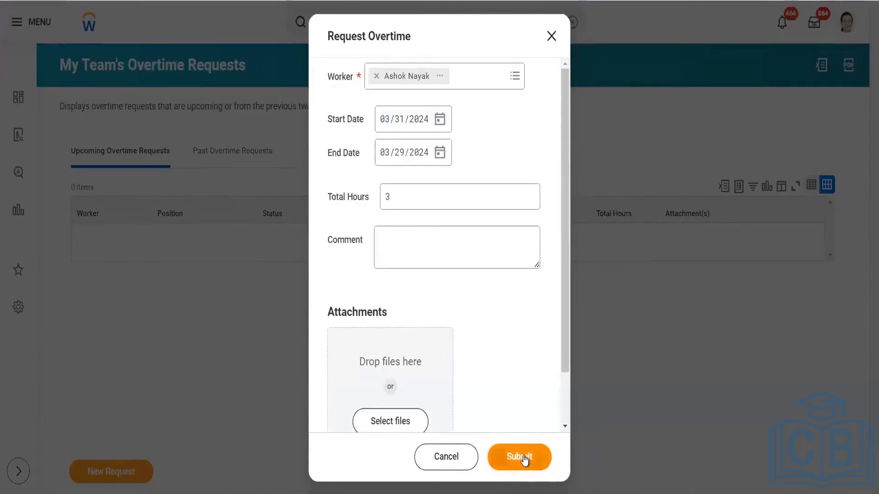
{"action": "left_click", "coordinate": [524, 458]}
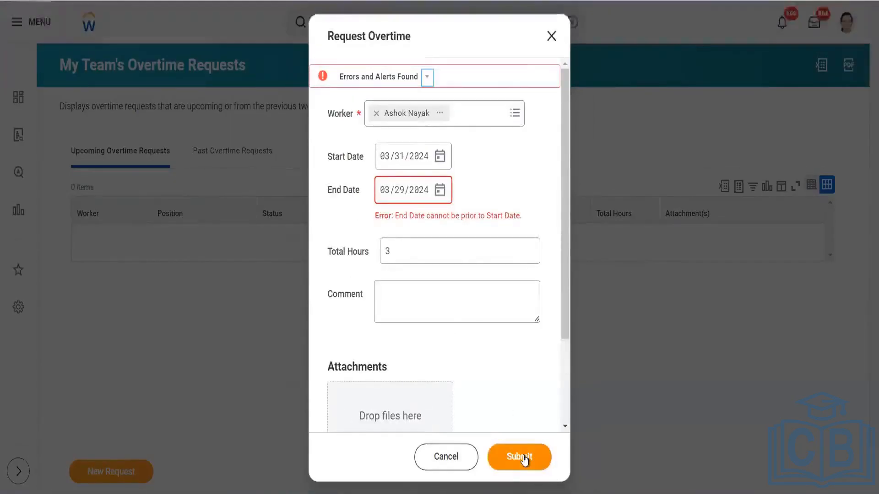
{"action": "left_click", "coordinate": [440, 190]}
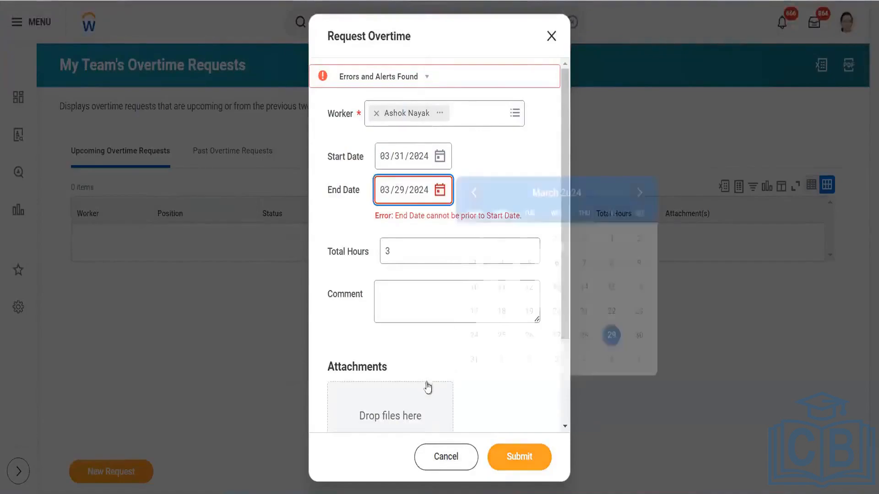
{"action": "left_click", "coordinate": [474, 359]}
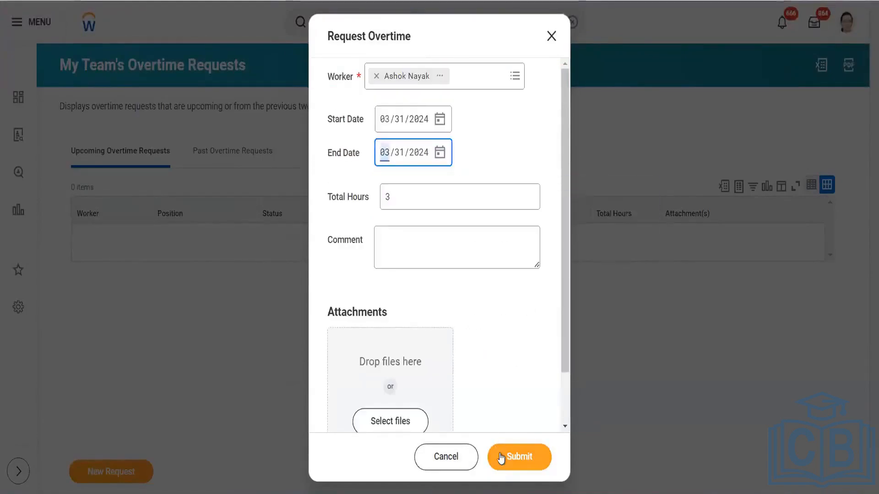
- Submit the March 31 request, expand the error, and set both dates to April 3
{"action": "left_click", "coordinate": [500, 457]}
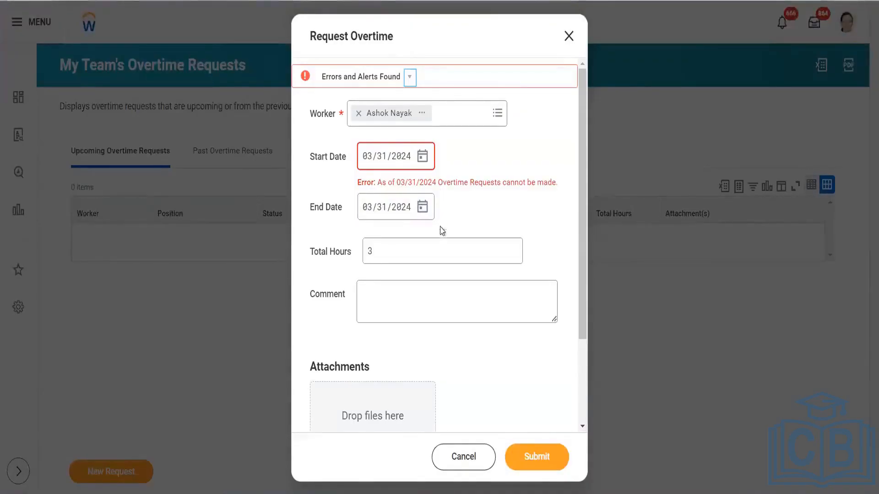
{"action": "left_click", "coordinate": [415, 81]}
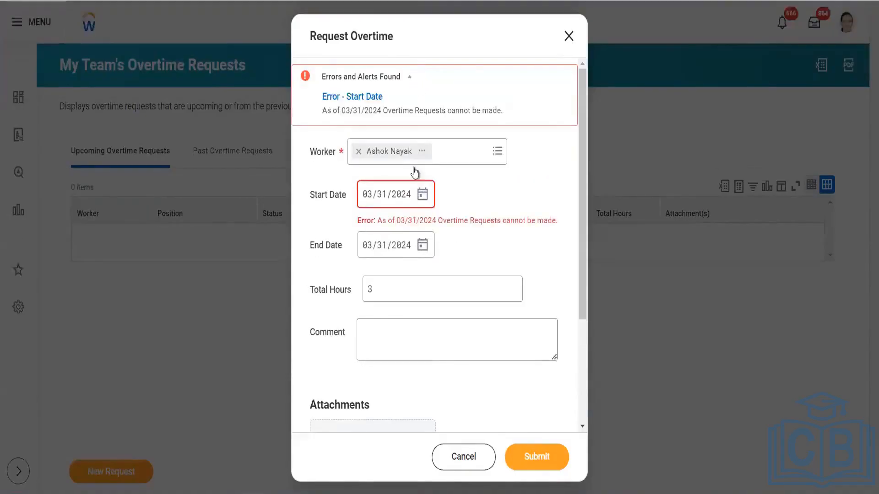
{"action": "left_click", "coordinate": [423, 195]}
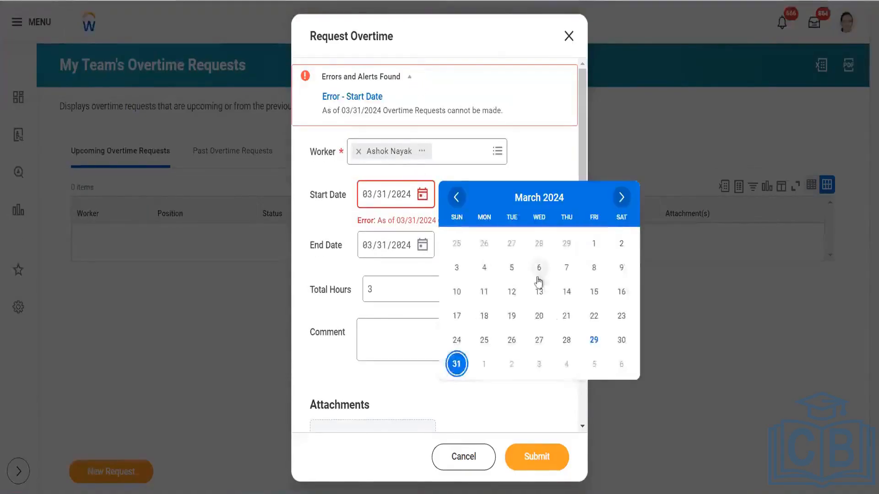
{"action": "left_click", "coordinate": [621, 197]}
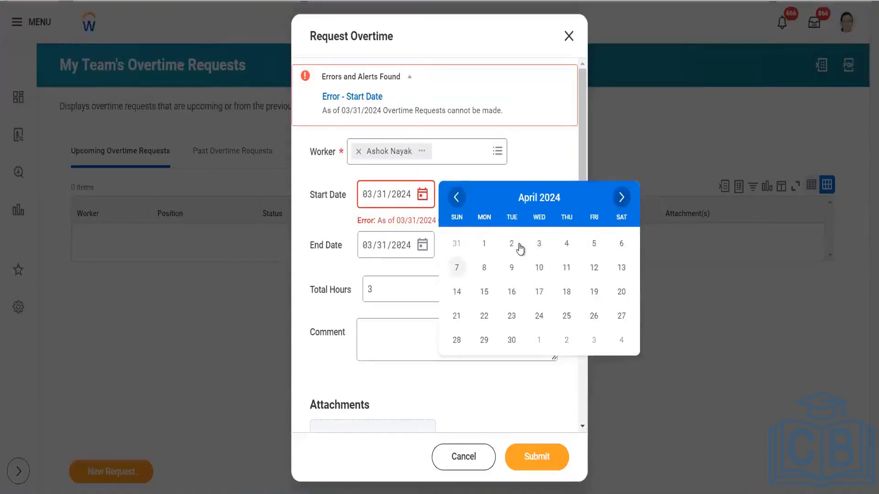
{"action": "left_click", "coordinate": [539, 244]}
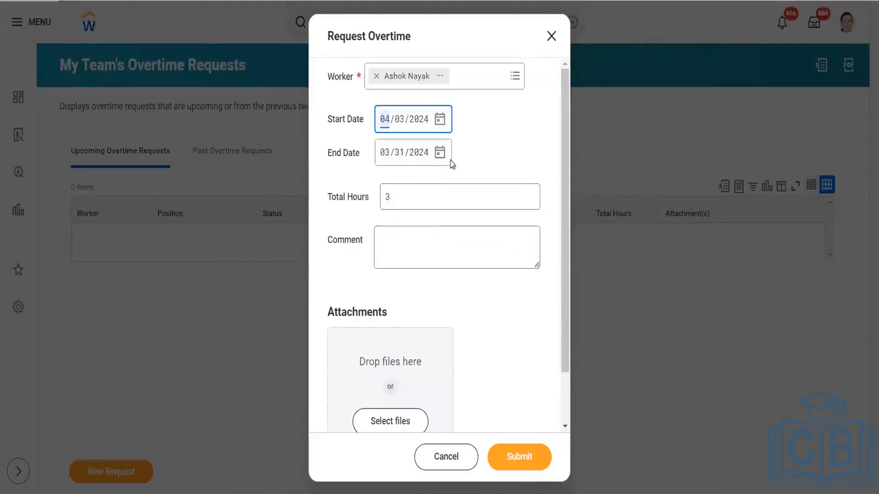
{"action": "left_click", "coordinate": [440, 152]}
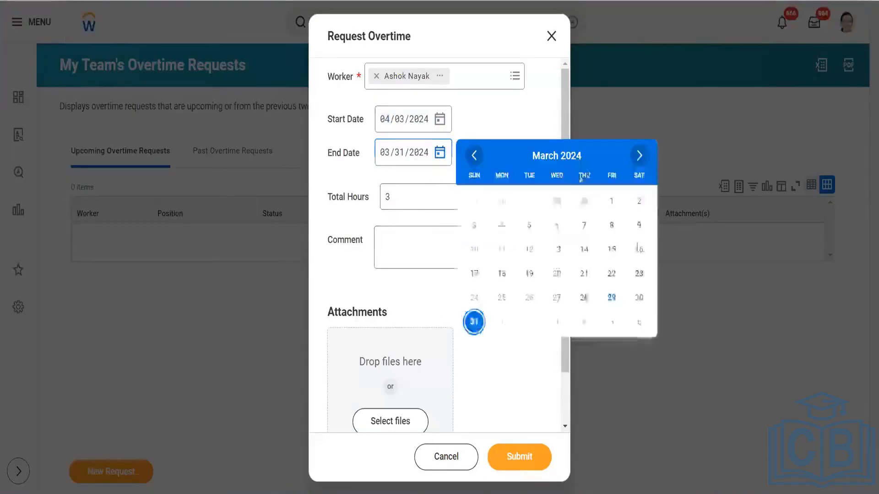
{"action": "left_click", "coordinate": [637, 154]}
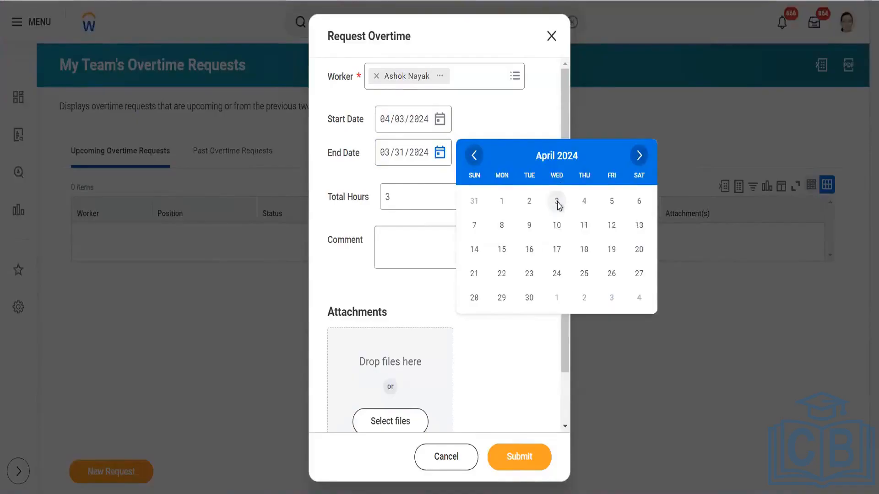
{"action": "left_click", "coordinate": [559, 202]}
- Resubmit the April 3 request, then close the form and discard it
{"action": "left_click", "coordinate": [508, 458]}
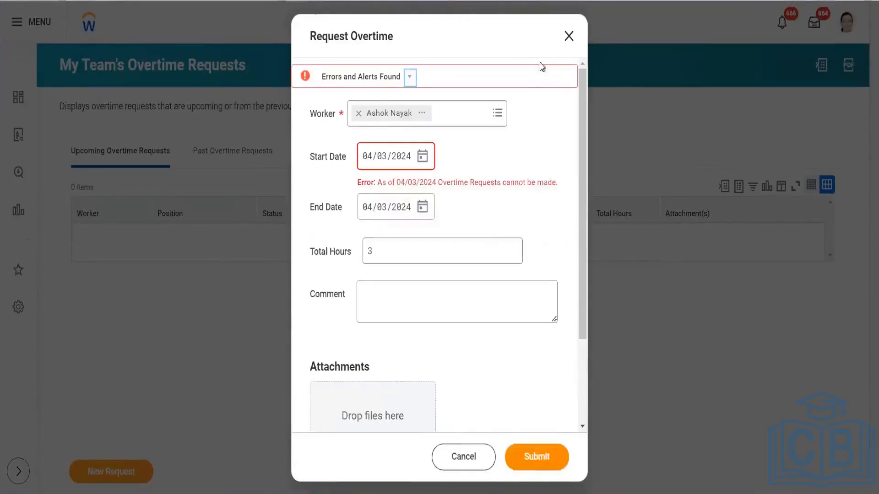
{"action": "left_click", "coordinate": [569, 36]}
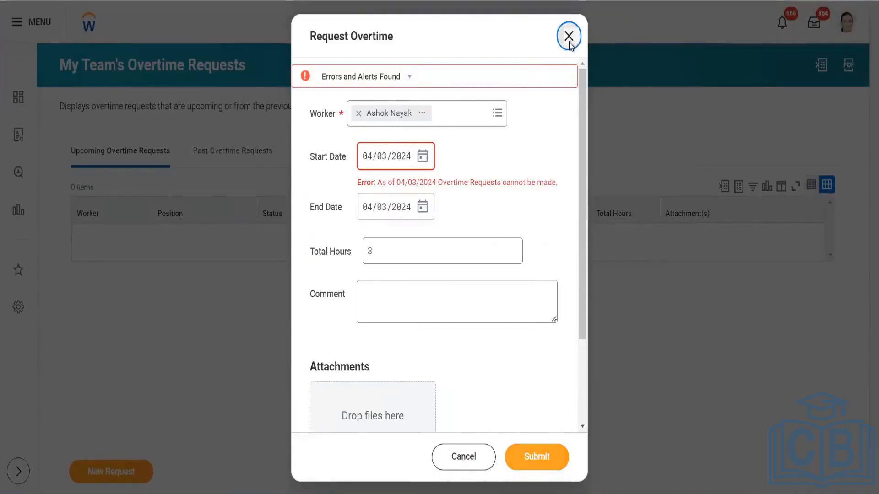
{"action": "left_click", "coordinate": [398, 278]}
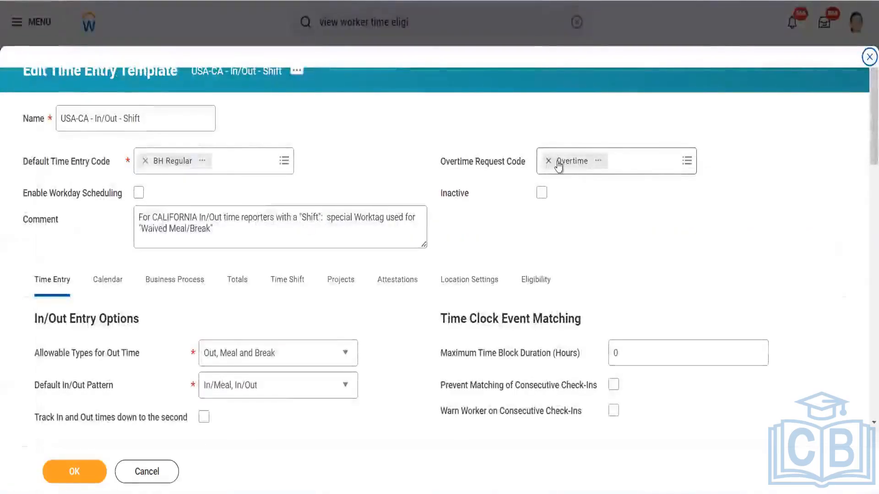
- Clear Overtime from the Overtime Request Code, then turn on Workday Scheduling
{"action": "left_click", "coordinate": [632, 163]}
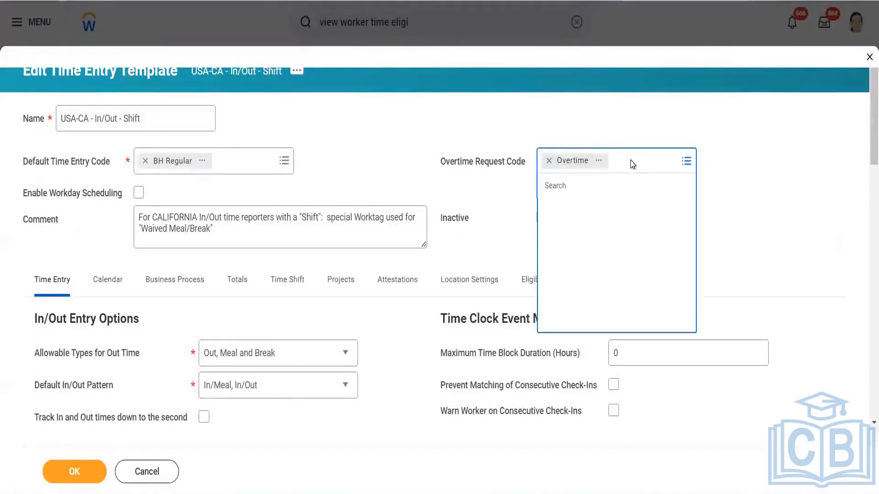
{"action": "left_click", "coordinate": [550, 162]}
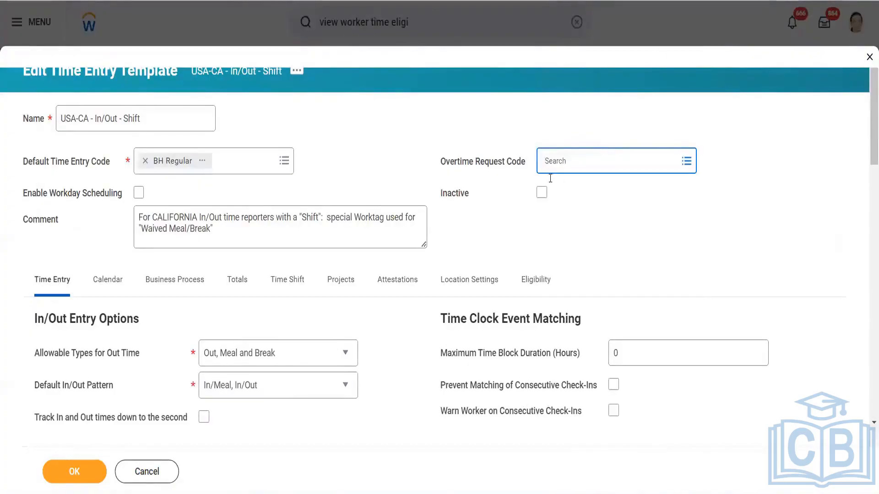
{"action": "left_click", "coordinate": [579, 163]}
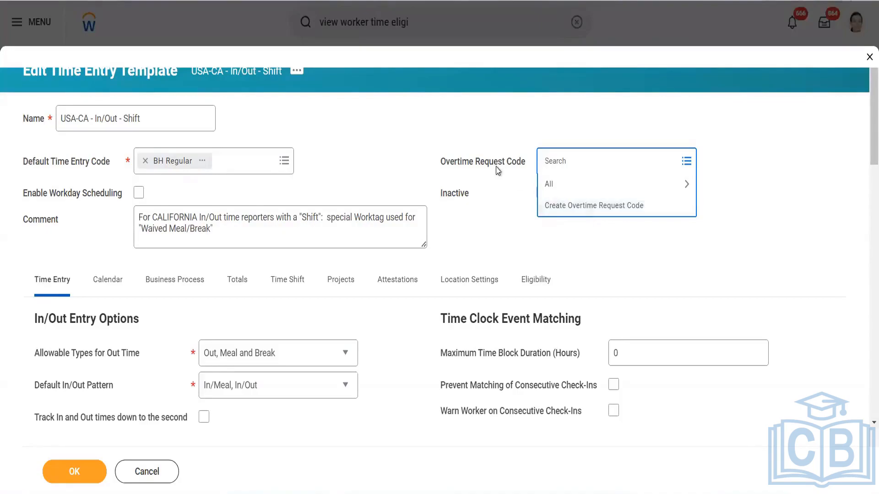
{"action": "left_click", "coordinate": [513, 168]}
{"action": "left_click", "coordinate": [473, 210]}
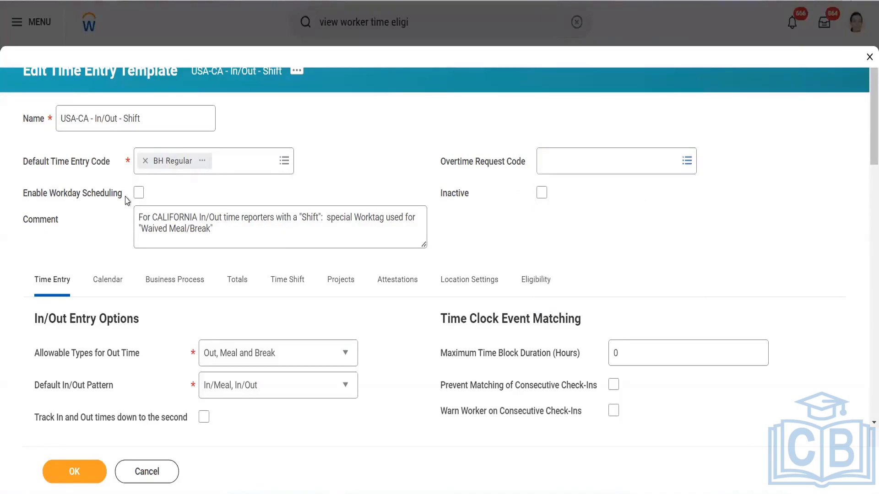
{"action": "left_click", "coordinate": [138, 194]}
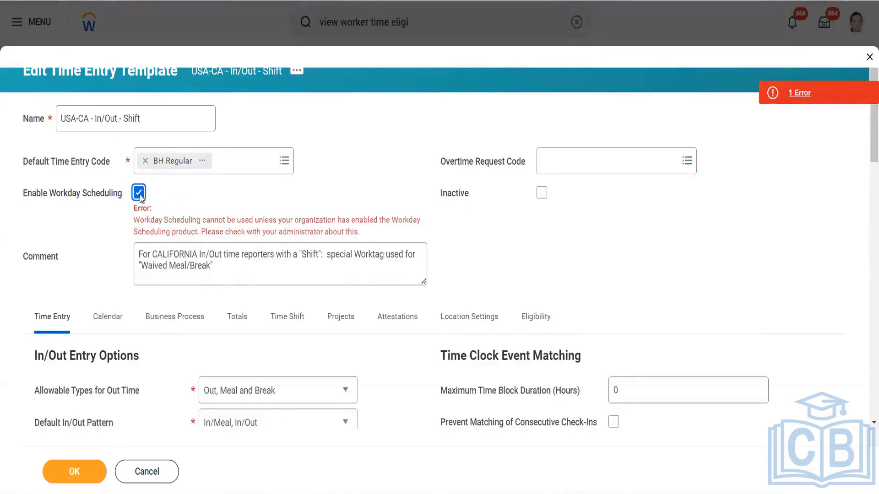
{"action": "mouse_move", "coordinate": [140, 198]}
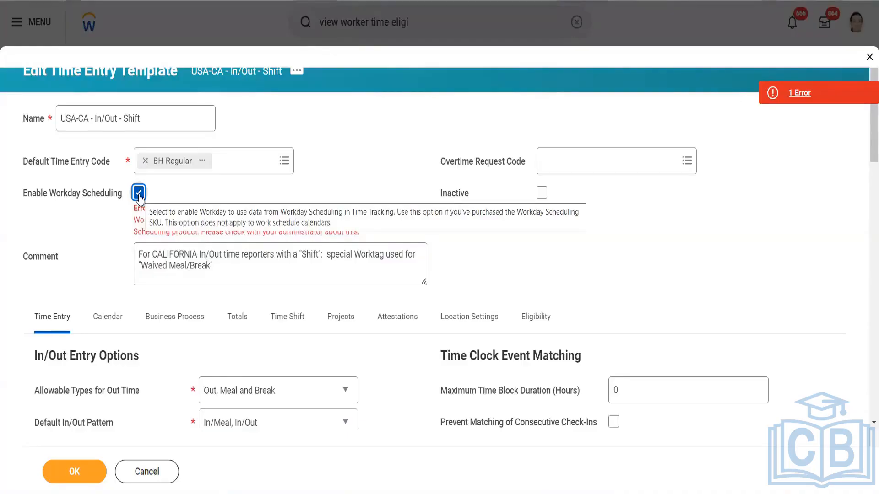
{"action": "left_click", "coordinate": [138, 194]}
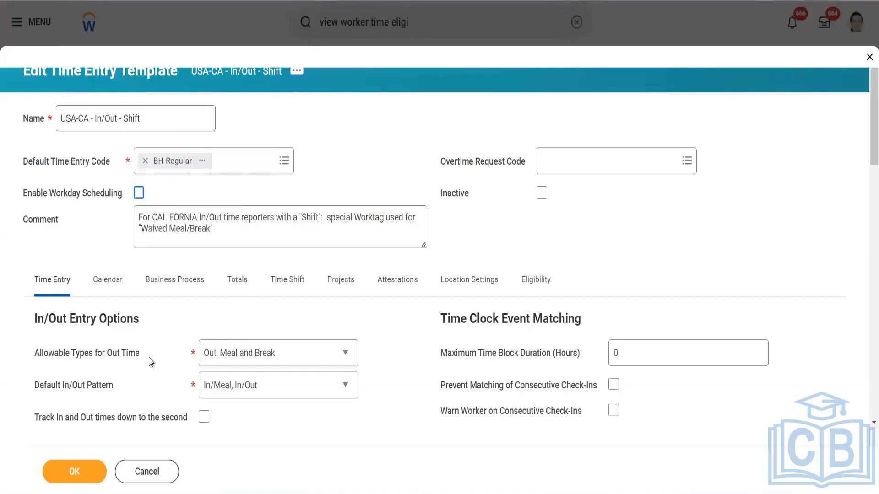
- Start a Tue 3/26 time entry and change its time type to BH In/Out
{"action": "scroll", "coordinate": [142, 359], "scroll_direction": "down", "scroll_amount": 3}
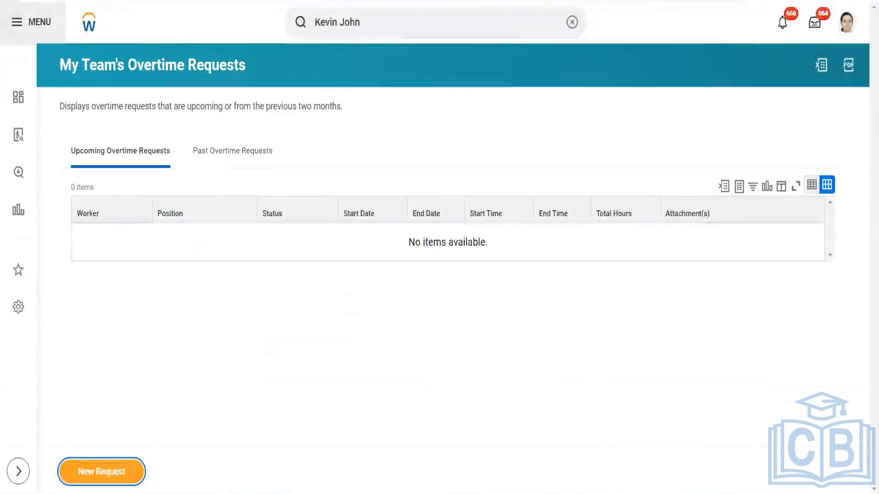
{"action": "key", "text": "alt+Left"}
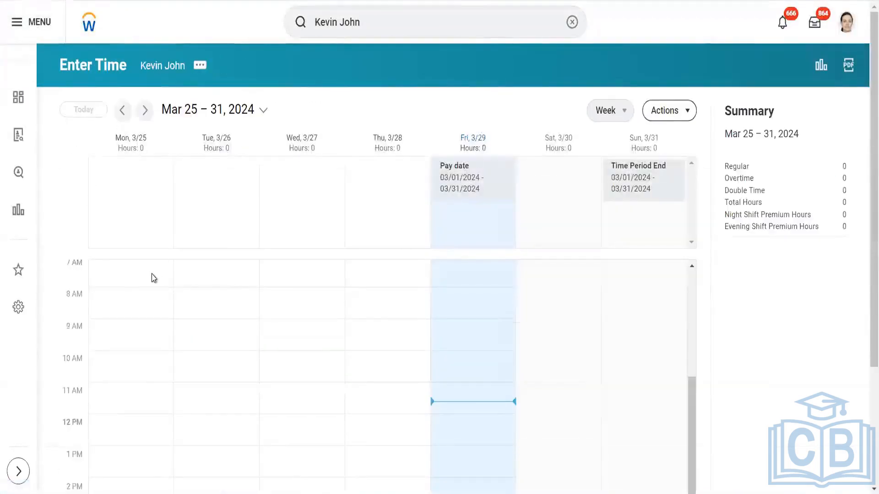
{"action": "left_click", "coordinate": [219, 274]}
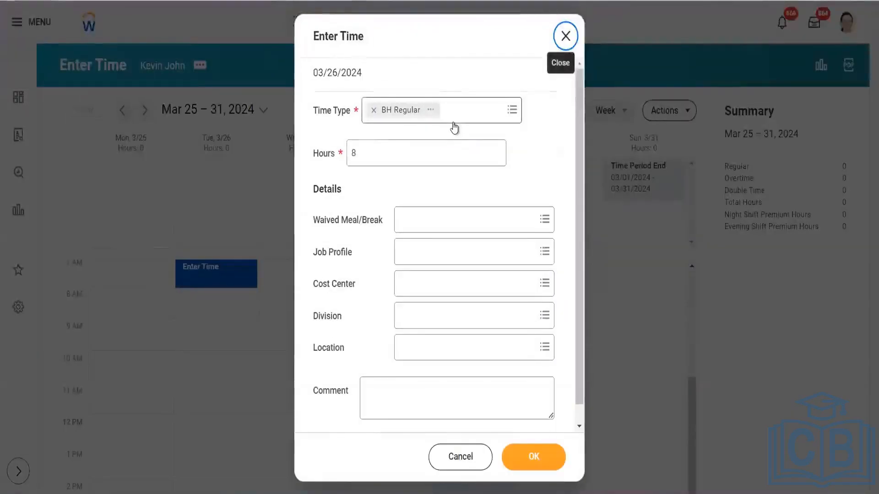
{"action": "left_click", "coordinate": [453, 121]}
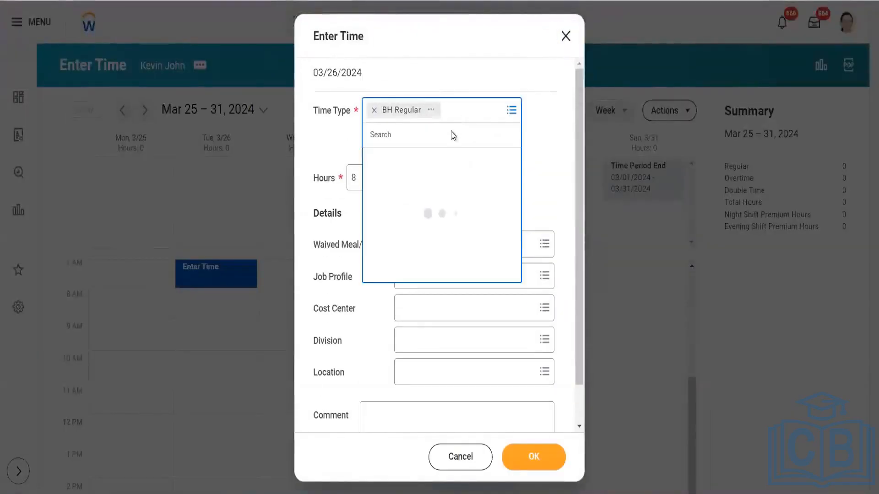
{"action": "left_click", "coordinate": [435, 169]}
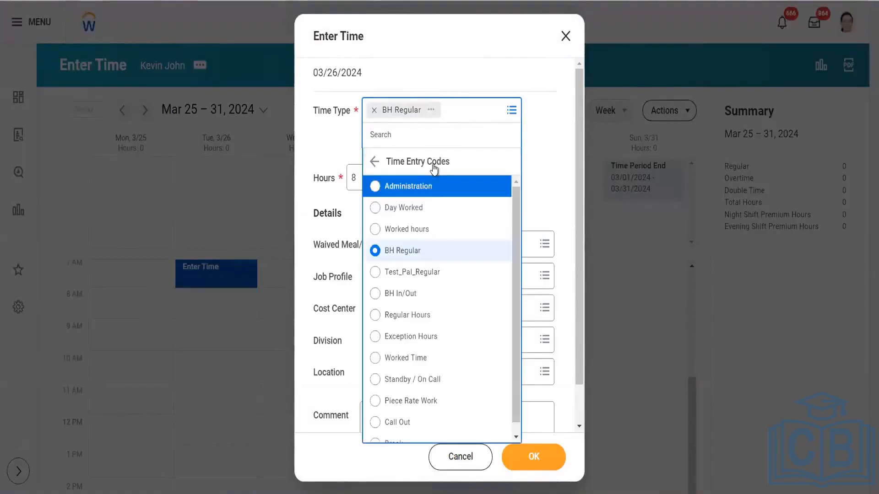
{"action": "left_click", "coordinate": [419, 295]}
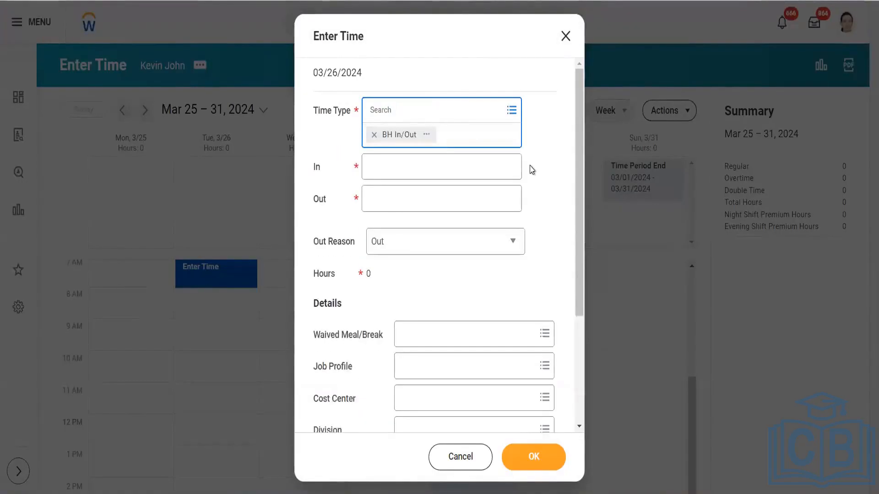
{"action": "left_click", "coordinate": [476, 249]}
{"action": "left_click", "coordinate": [480, 222]}
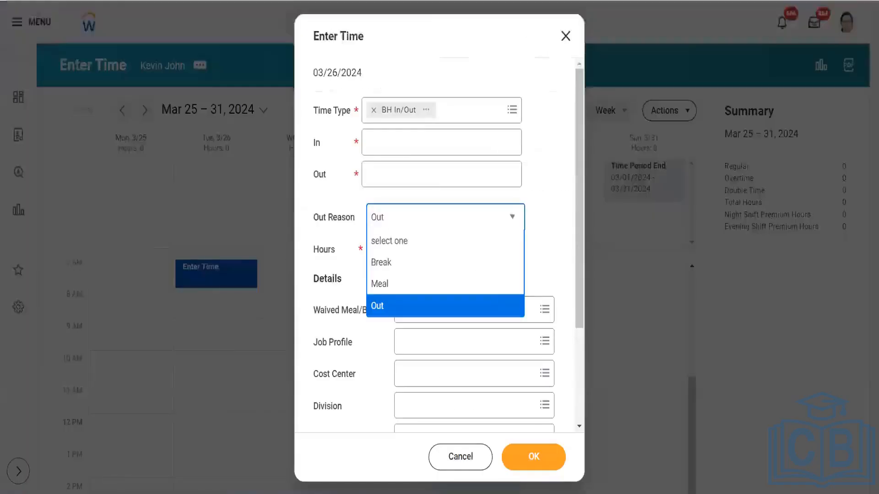
- Enter In 10:00 AM, Out 12:00 PM, and Out Reason Break for the block
{"action": "left_click", "coordinate": [394, 137]}
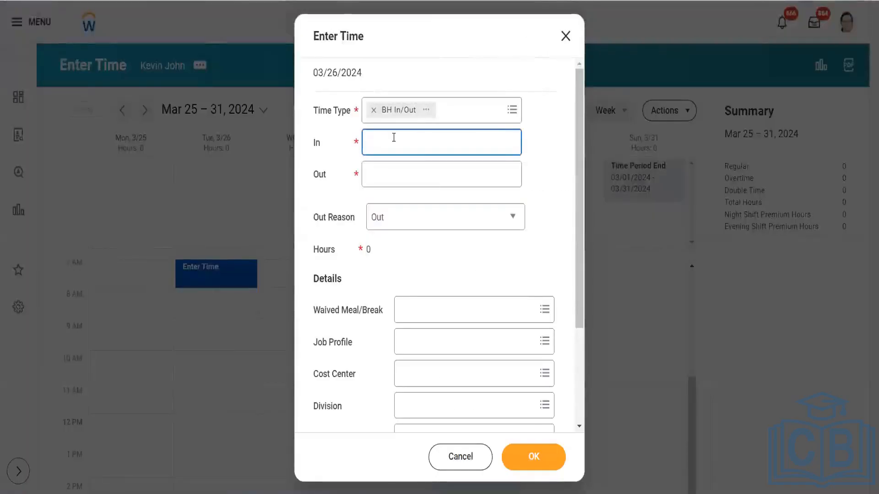
{"action": "type", "text": "10"}
{"action": "key", "text": "Tab"}
{"action": "type", "text": "1"}
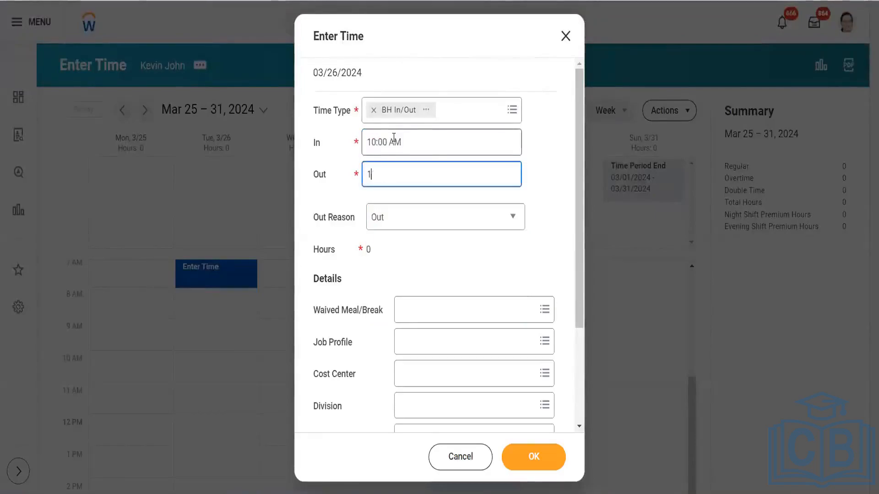
{"action": "type", "text": "2:00"}
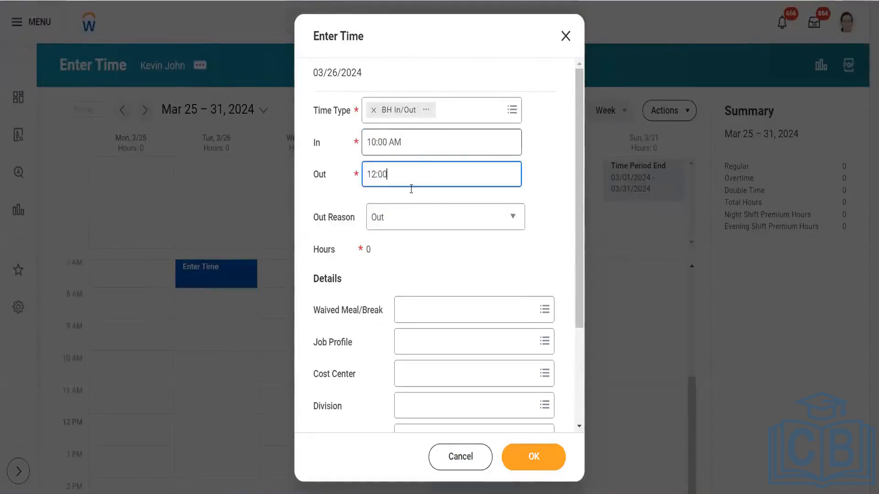
{"action": "key", "text": "Tab"}
{"action": "left_click", "coordinate": [413, 218]}
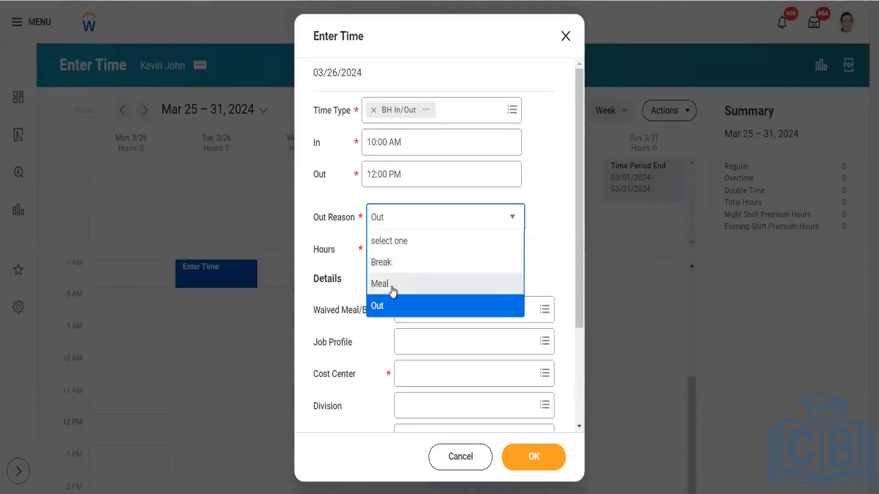
{"action": "left_click", "coordinate": [386, 261]}
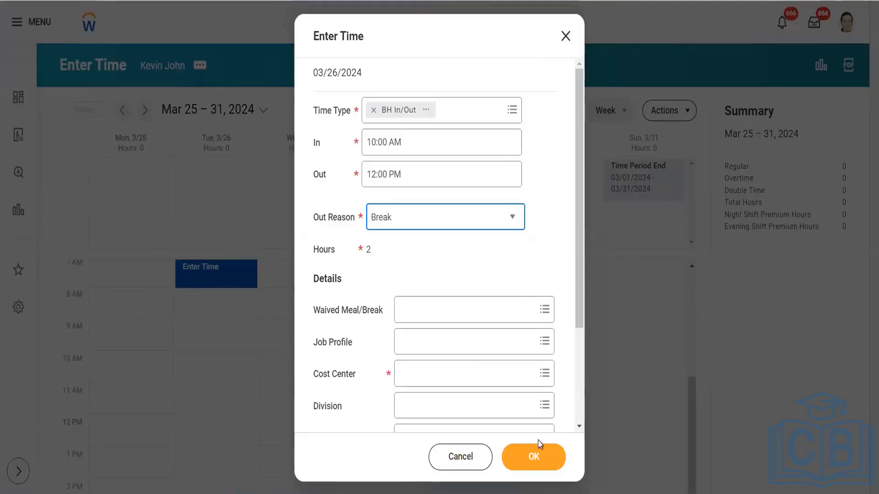
{"action": "left_click", "coordinate": [534, 455]}
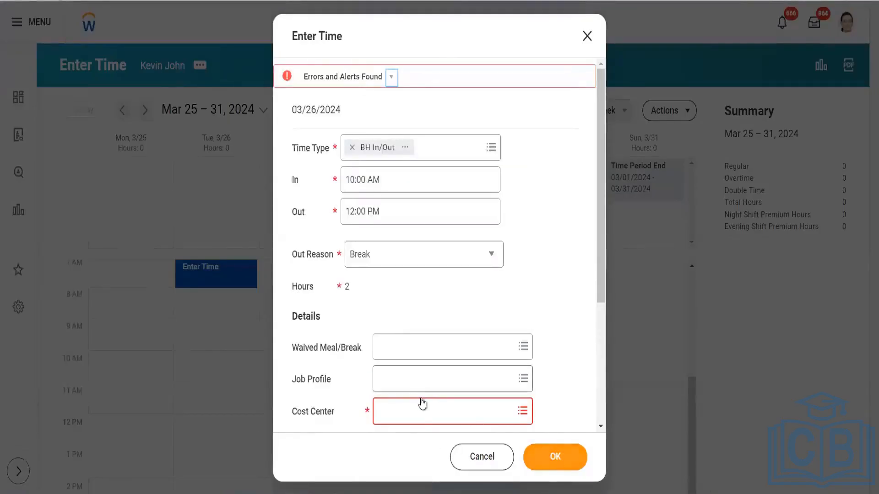
- Set cost center WD_MNS_ 10000 OFFICES, found by searching 1000, and save the block
{"action": "left_click", "coordinate": [421, 406]}
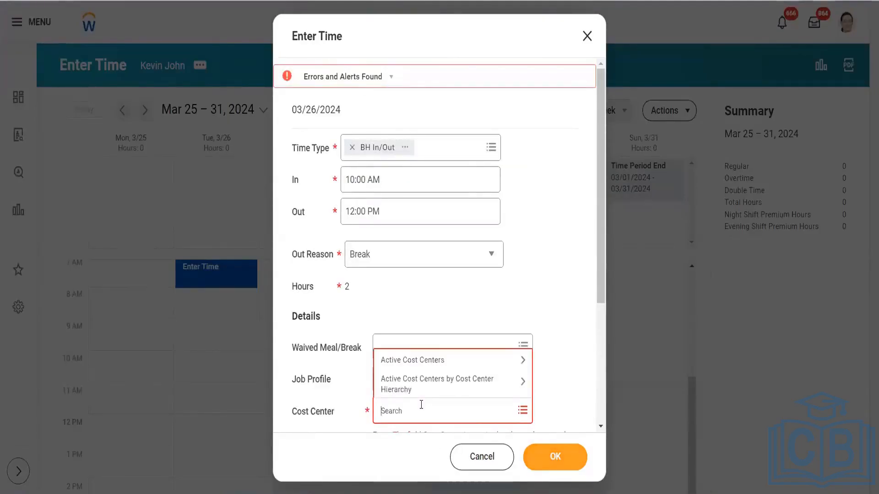
{"action": "type", "text": "1000"}
{"action": "key", "text": "Return"}
{"action": "left_click", "coordinate": [447, 297]}
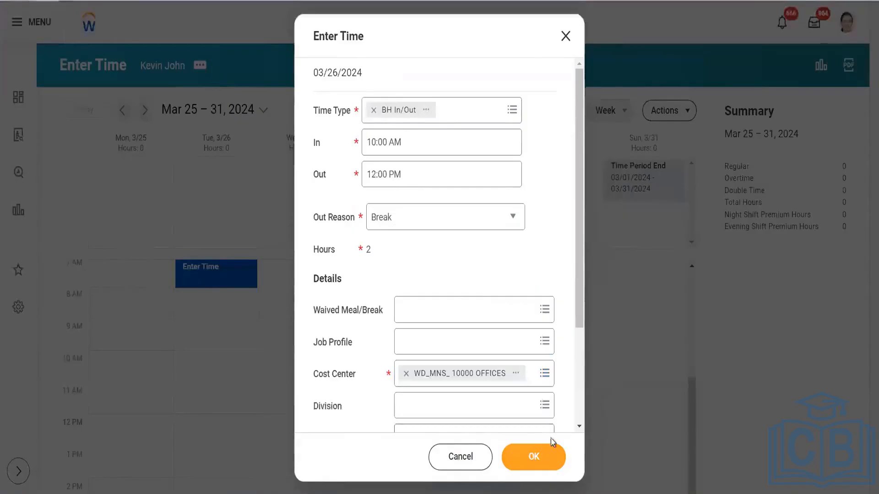
{"action": "left_click", "coordinate": [540, 458]}
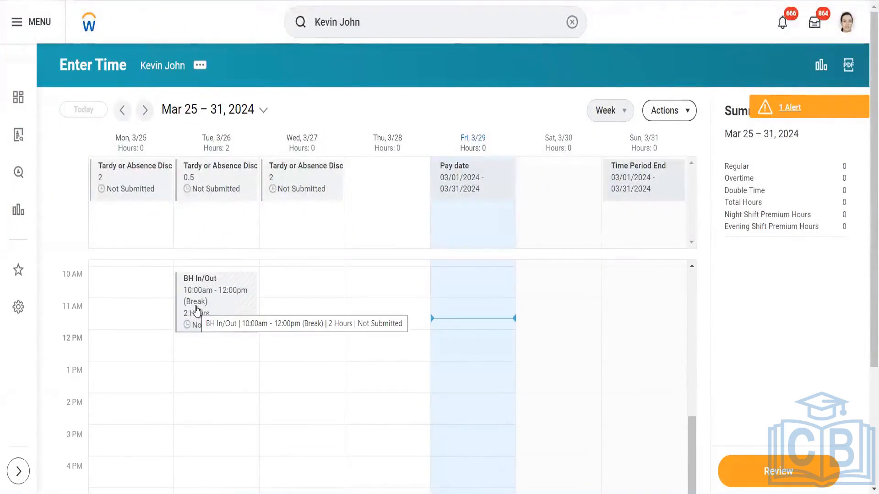
- Start a new entry at Tuesday 12 PM with time type BH In/Out
{"action": "left_click", "coordinate": [194, 355]}
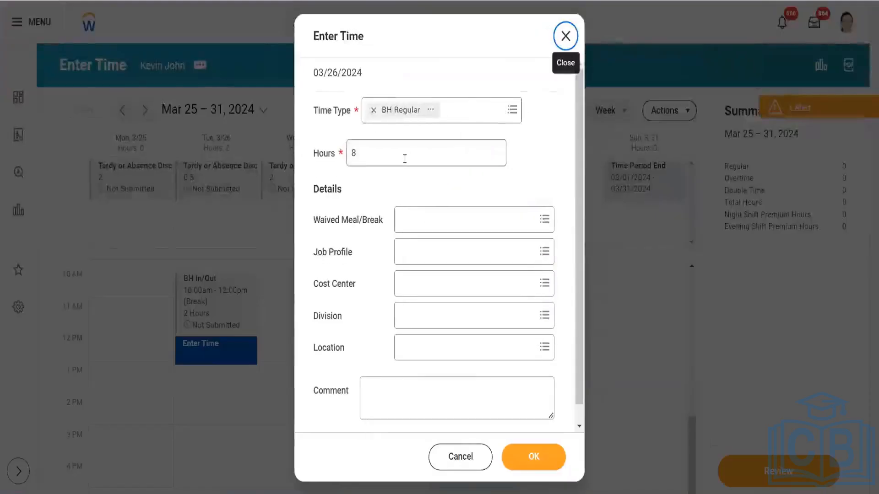
{"action": "left_click", "coordinate": [405, 159]}
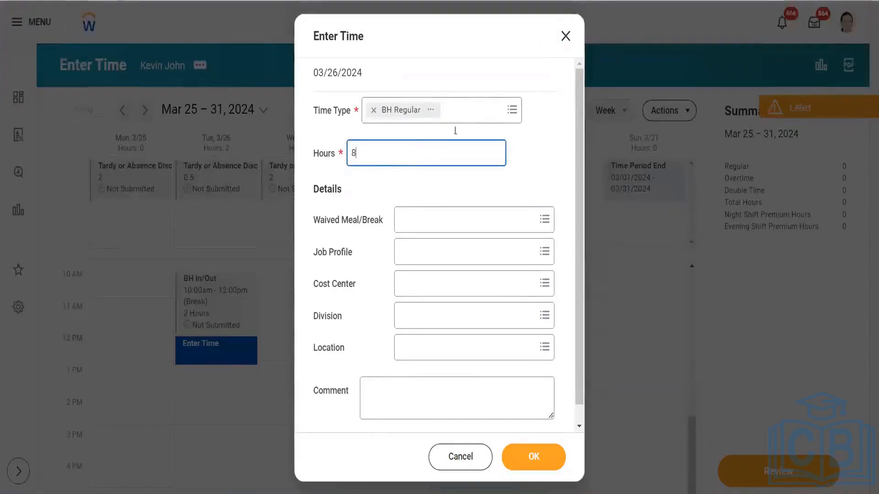
{"action": "left_click", "coordinate": [461, 114]}
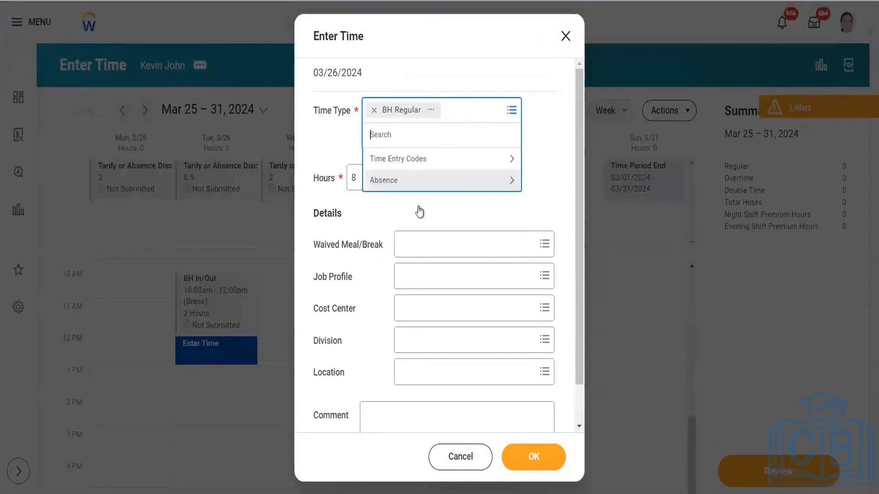
{"action": "left_click", "coordinate": [435, 164]}
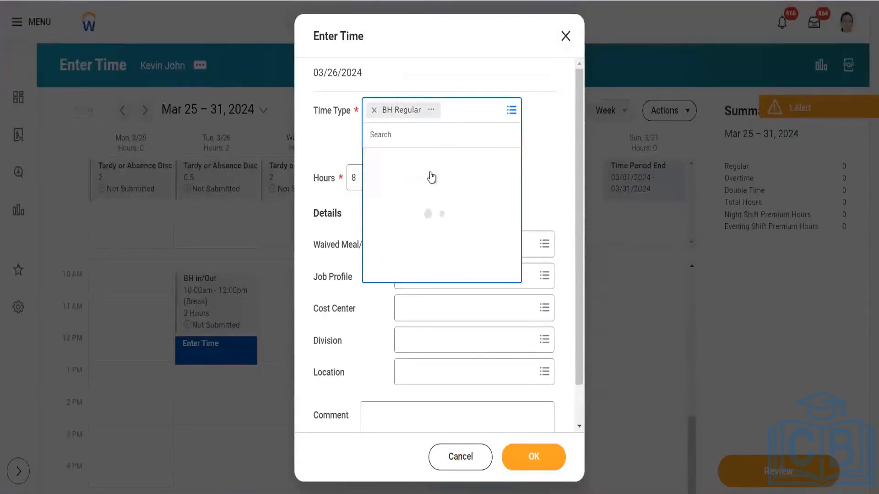
{"action": "left_click", "coordinate": [409, 295]}
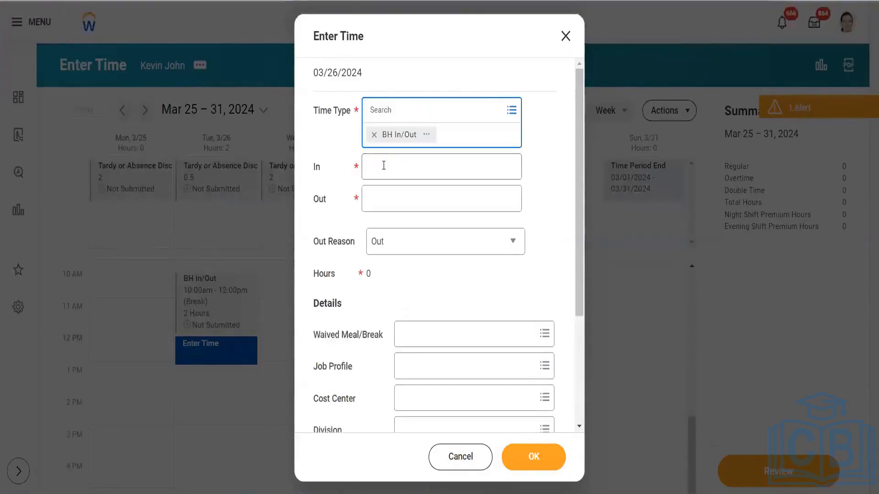
- Enter In 12:30 PM, Out 2:00 PM, and Out Reason Meal
{"action": "left_click", "coordinate": [383, 165]}
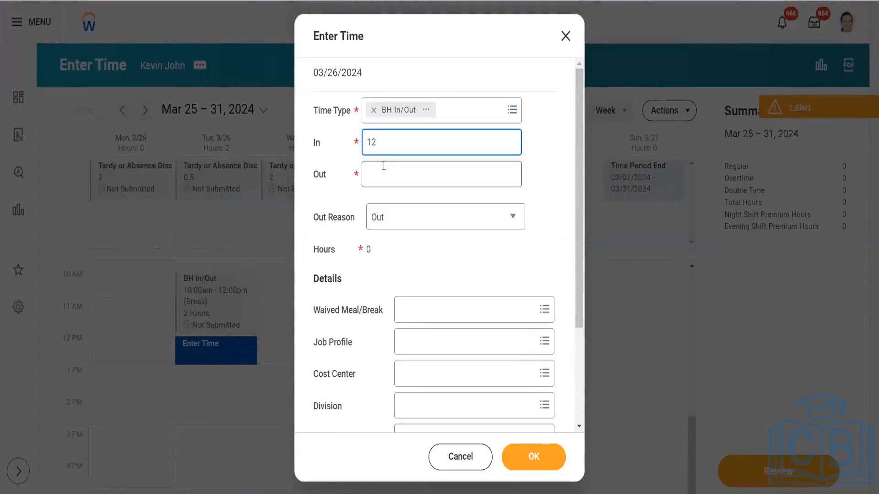
{"action": "left_click", "coordinate": [383, 166]}
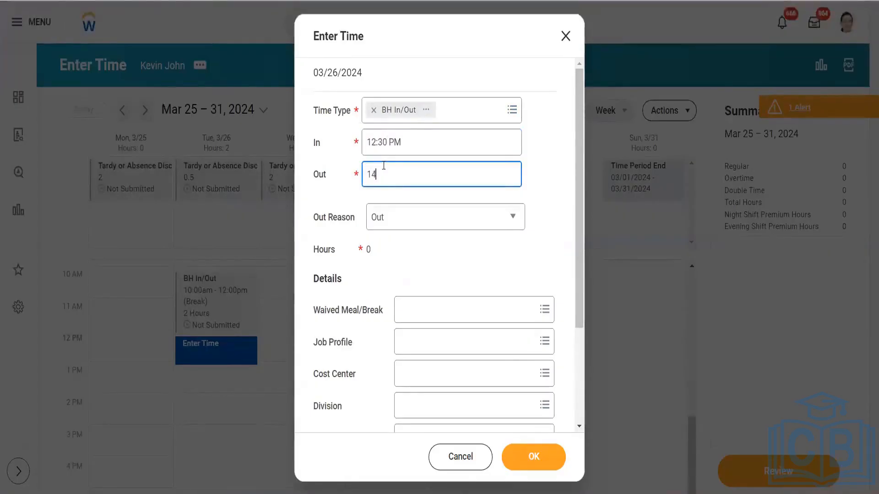
{"action": "type", "text": "14"}
{"action": "left_click", "coordinate": [422, 222]}
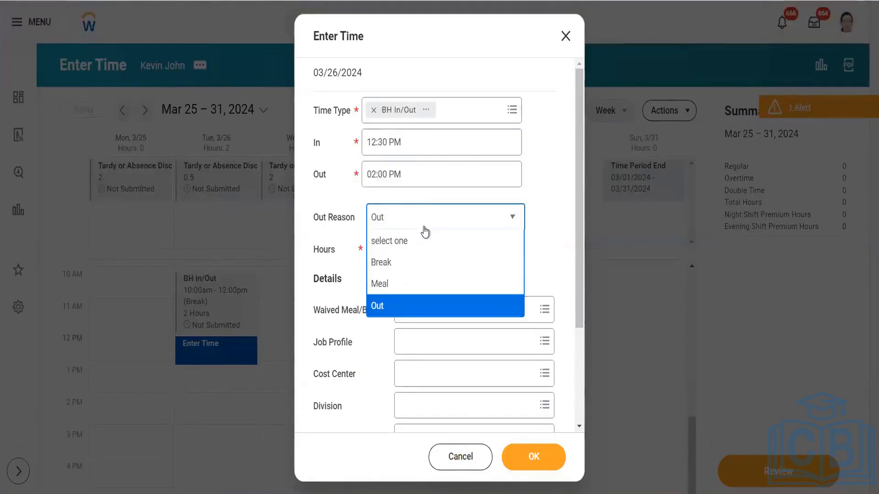
{"action": "left_click", "coordinate": [413, 284]}
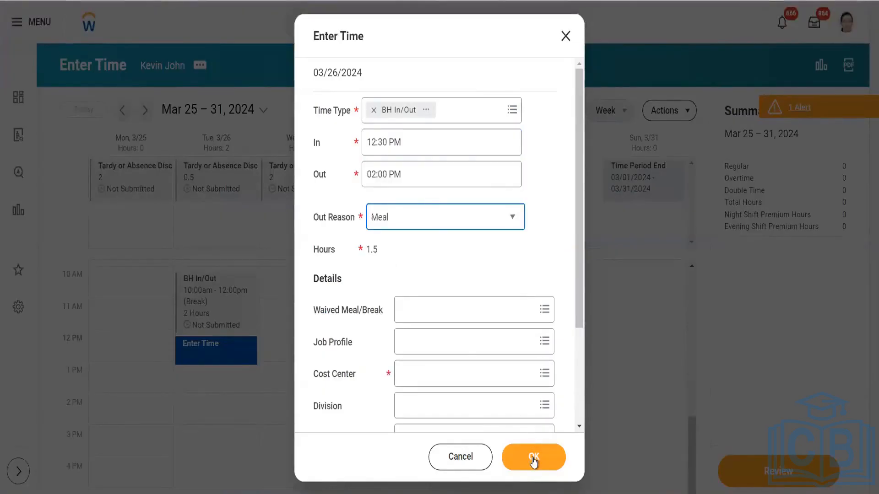
{"action": "left_click", "coordinate": [534, 457]}
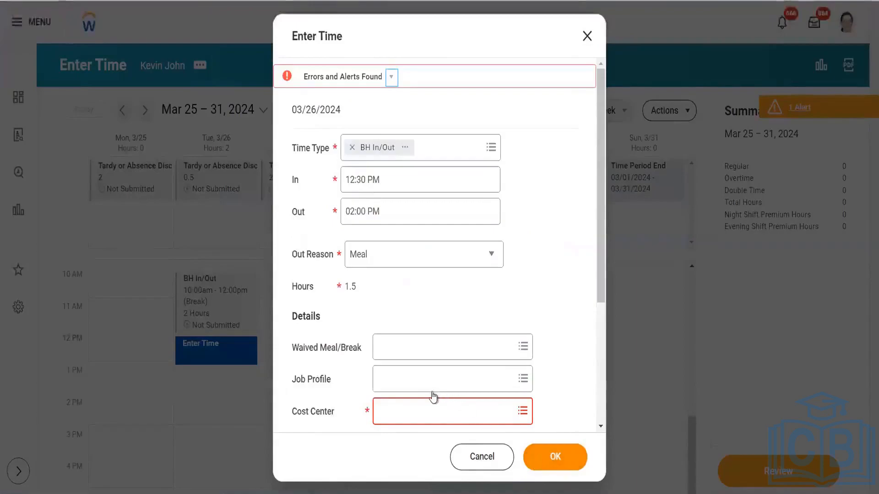
- Assign cost center Das_CC_ 10000 Office of CEO and save the 1.5-hour meal block
{"action": "left_click", "coordinate": [430, 416]}
{"action": "type", "text": "100"}
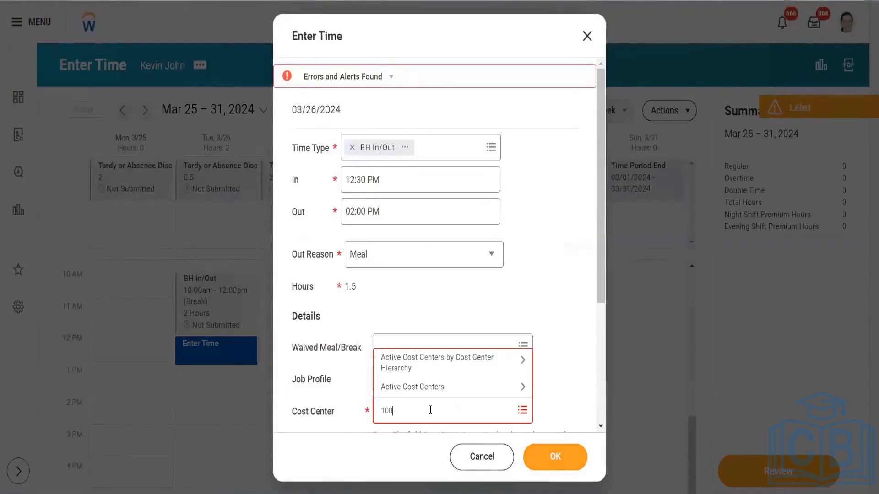
{"action": "key", "text": "Return"}
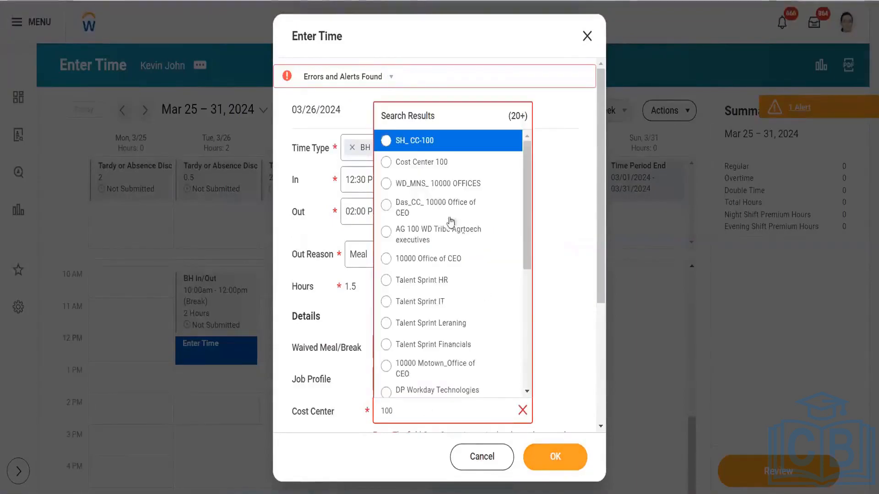
{"action": "left_click", "coordinate": [451, 222]}
{"action": "left_click", "coordinate": [534, 455]}
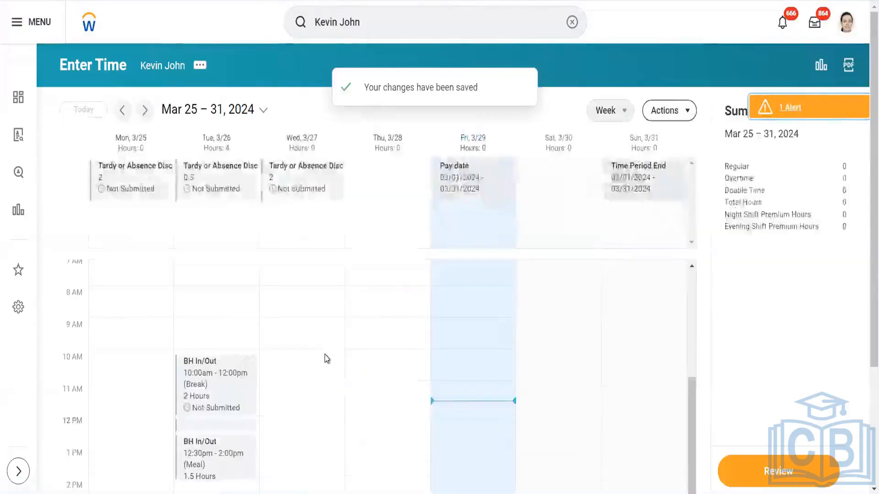
{"action": "scroll", "coordinate": [326, 357], "scroll_direction": "down", "scroll_amount": 3}
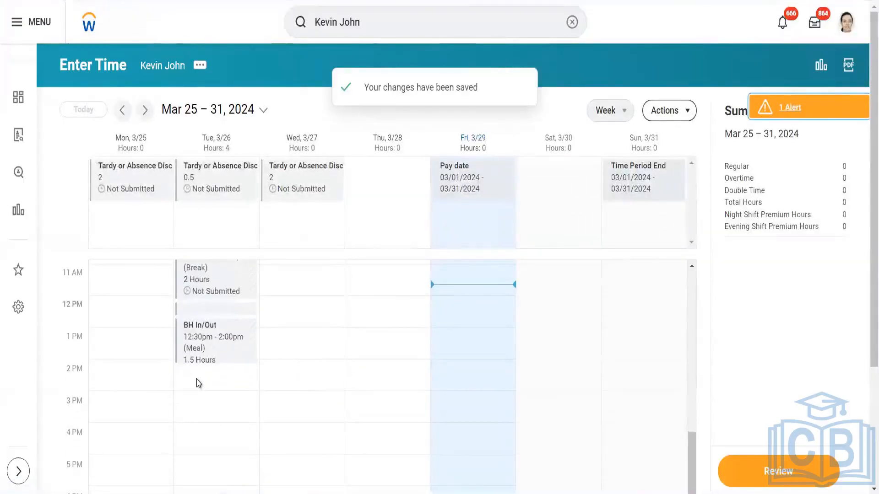
{"action": "left_click", "coordinate": [198, 384]}
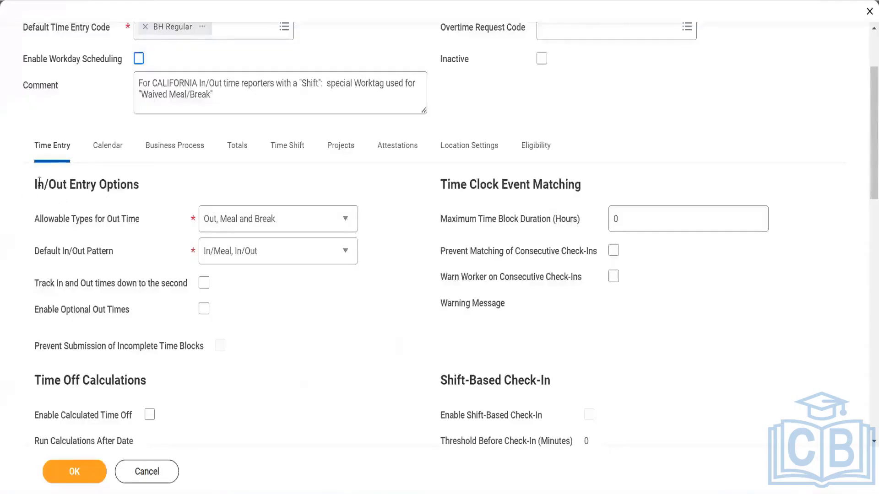
- Highlight the In/Out Entry Options heading on the template's Time Entry tab
{"action": "left_click_drag", "start_coordinate": [34, 185], "coordinate": [155, 194]}
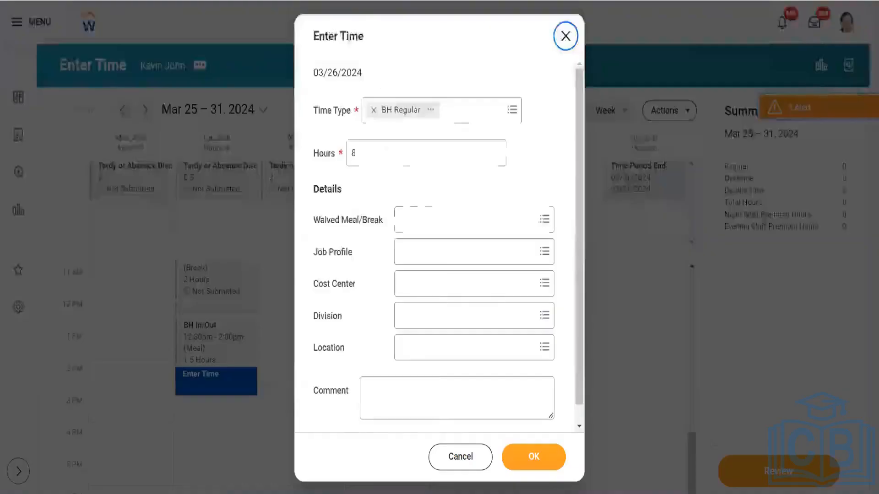
- Set the 3/26 entry to BH In/Out with In 2:30 PM and Out 5:00 PM
{"action": "left_click", "coordinate": [460, 117]}
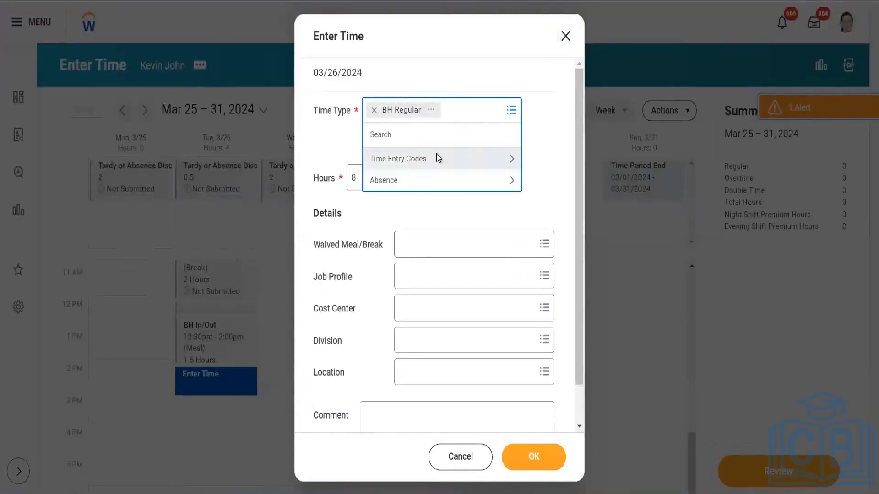
{"action": "left_click", "coordinate": [438, 159]}
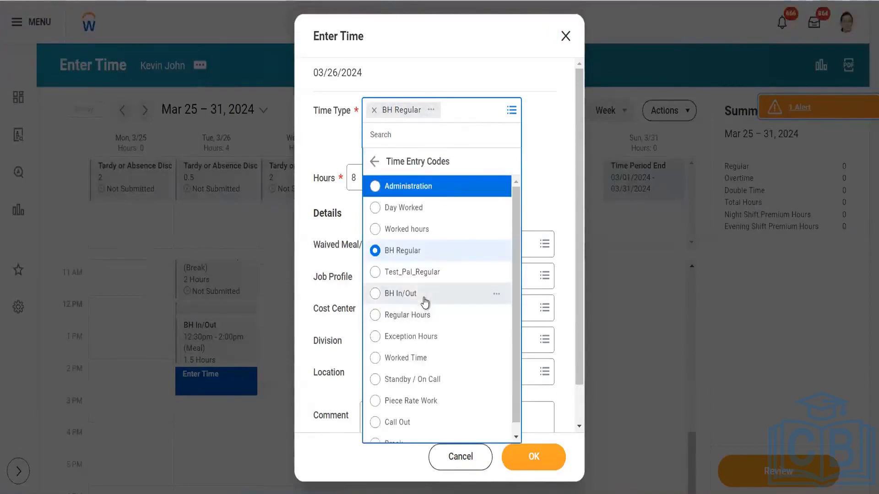
{"action": "left_click", "coordinate": [424, 295]}
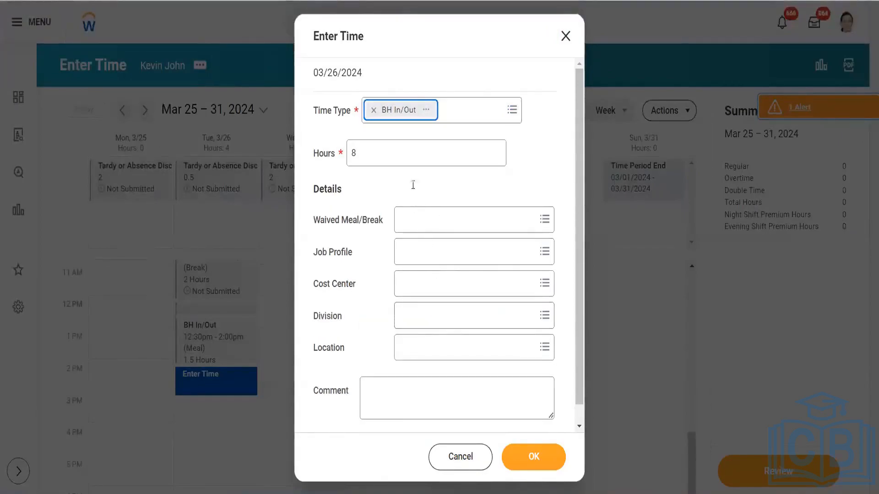
{"action": "left_click", "coordinate": [394, 164]}
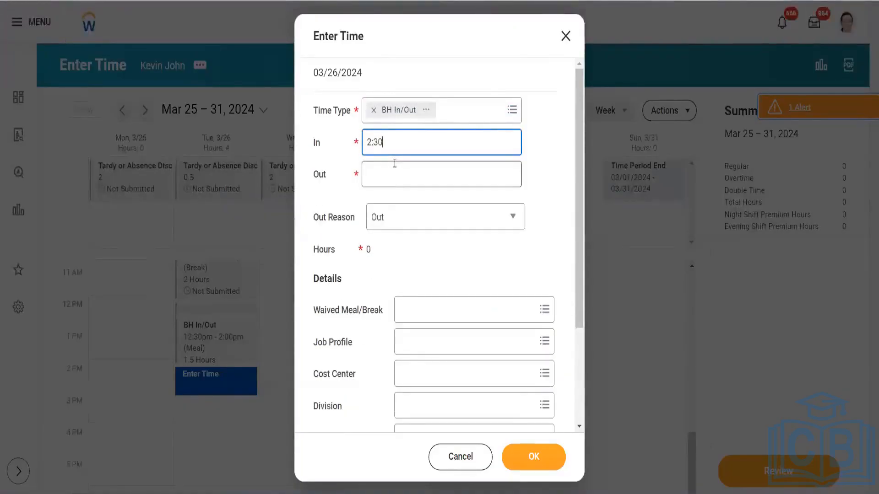
{"action": "type", "text": "2:30p"}
{"action": "key", "text": "Tab"}
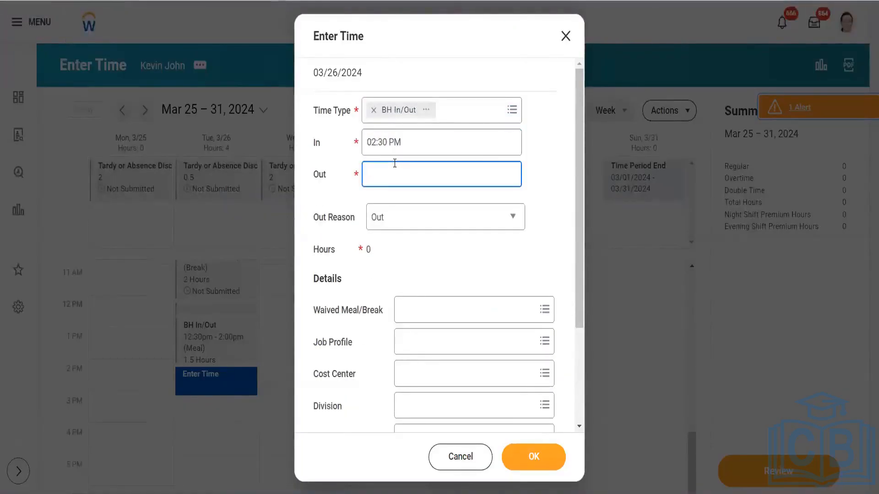
{"action": "type", "text": "17"}
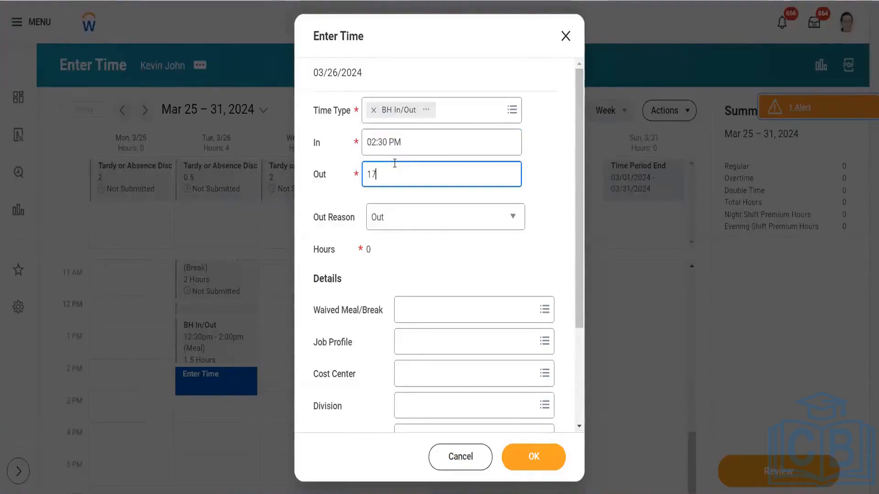
{"action": "left_click", "coordinate": [425, 287]}
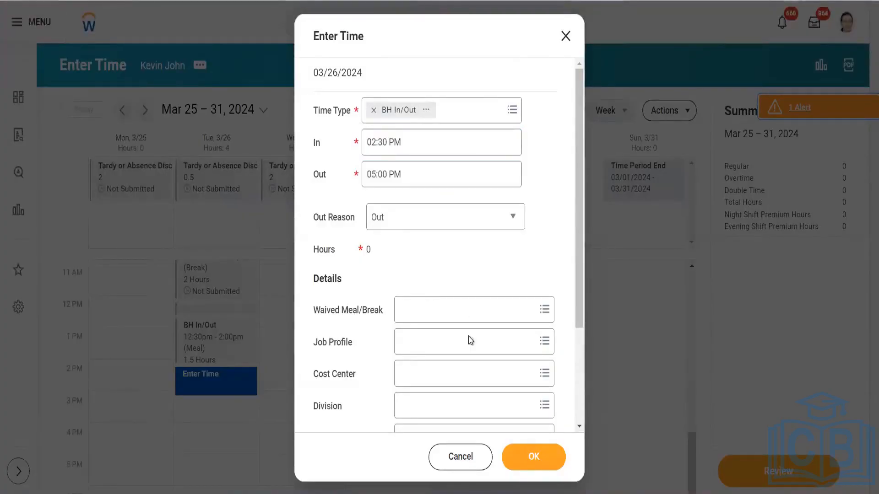
- Charge the 2:30–5:00 PM block to Cost Center 100 and save it
{"action": "left_click", "coordinate": [444, 370]}
{"action": "type", "text": "1"}
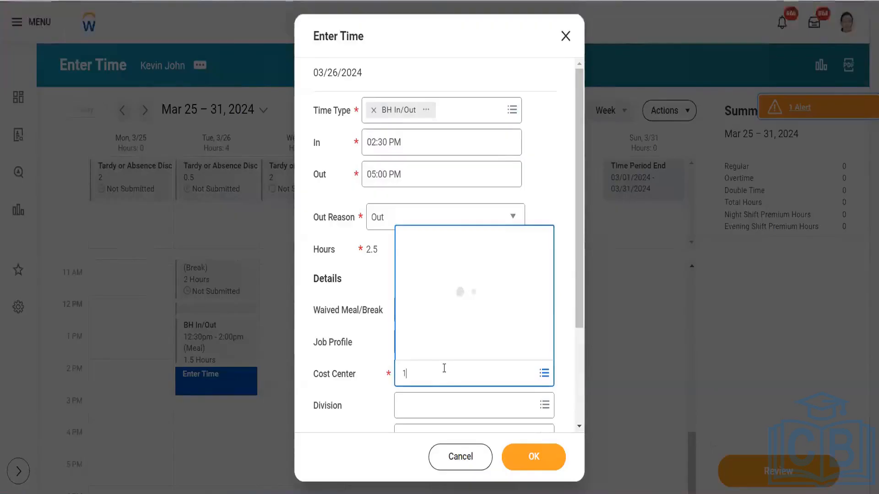
{"action": "type", "text": "00"}
{"action": "key", "text": "Return"}
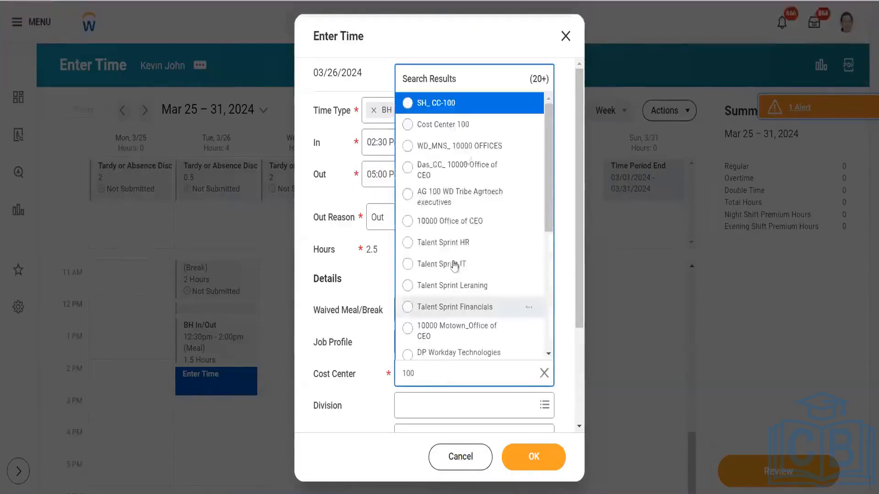
{"action": "left_click", "coordinate": [463, 130]}
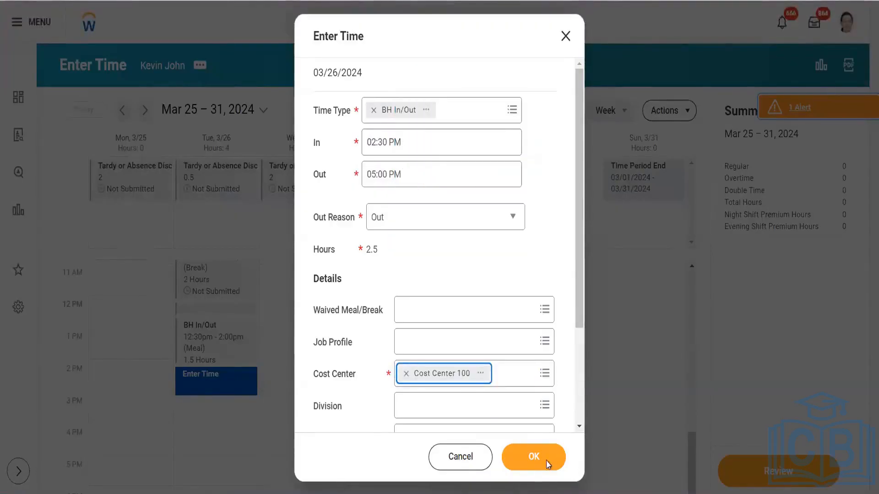
{"action": "left_click", "coordinate": [546, 459]}
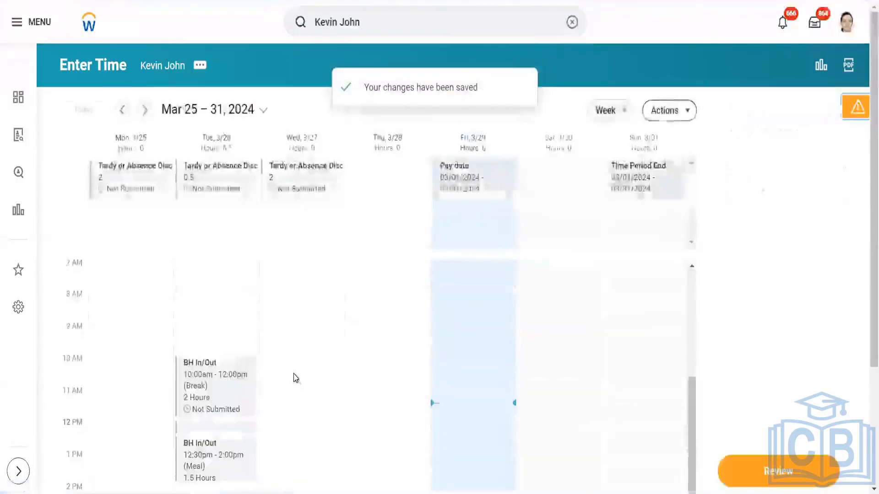
- Scroll the calendar to confirm the 2:30–5:00 PM block on Tue 3/26
{"action": "scroll", "coordinate": [287, 356], "scroll_direction": "down", "scroll_amount": 2}
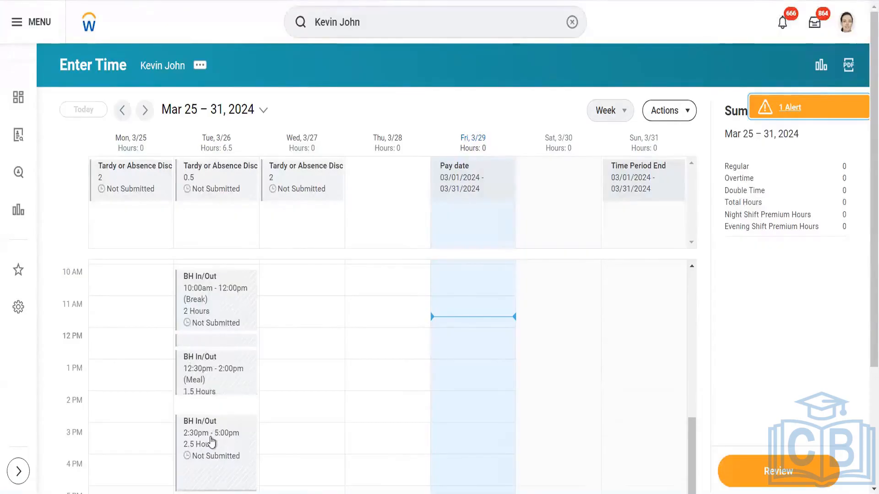
{"action": "scroll", "coordinate": [212, 443], "scroll_direction": "down", "scroll_amount": 2}
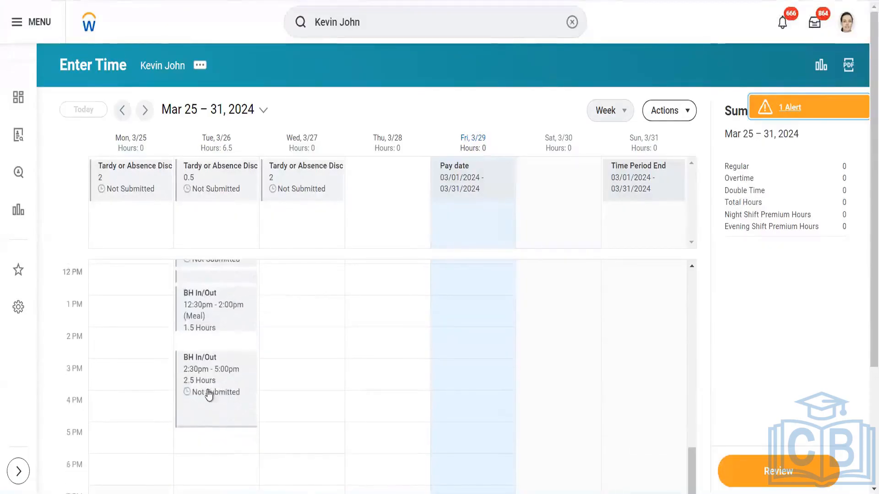
{"action": "scroll", "coordinate": [215, 410], "scroll_direction": "up", "scroll_amount": 3}
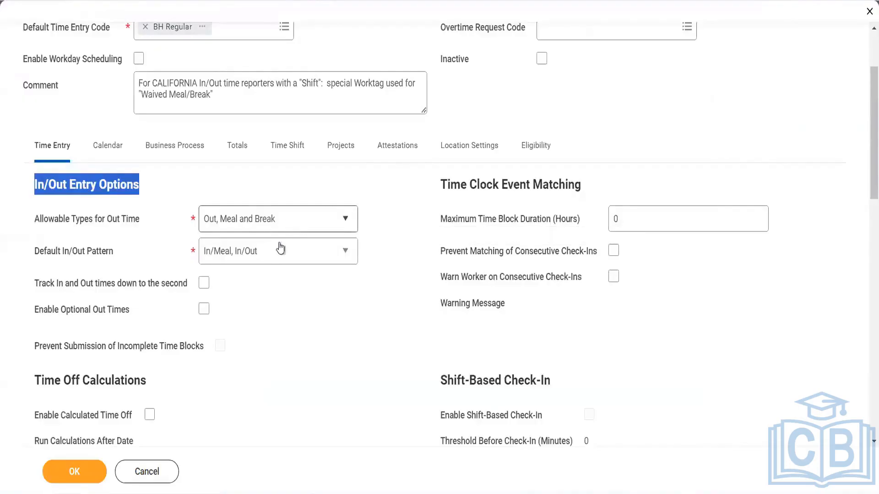
{"action": "left_click", "coordinate": [275, 223]}
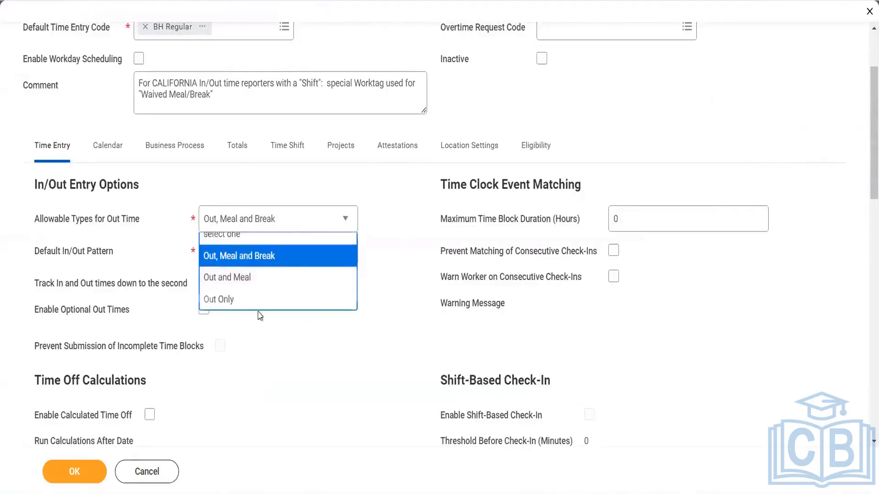
{"action": "left_click", "coordinate": [276, 220]}
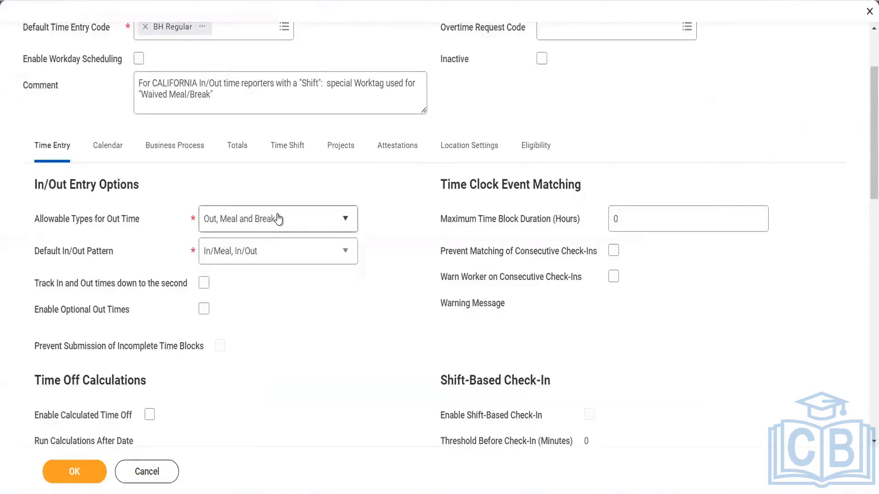
{"action": "left_click", "coordinate": [277, 219]}
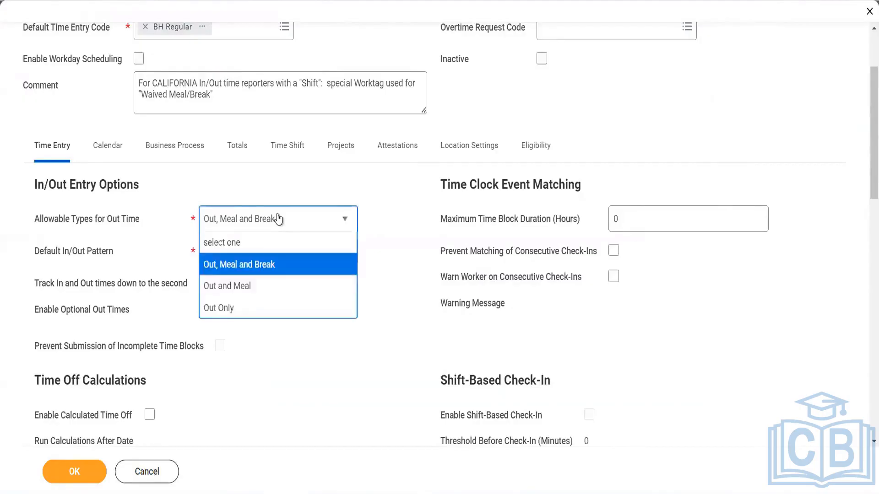
{"action": "left_click", "coordinate": [247, 288]}
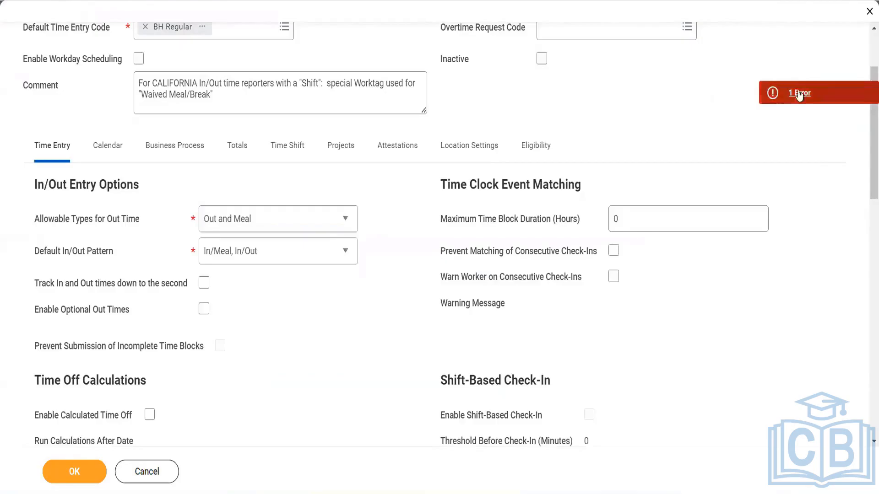
{"action": "left_click", "coordinate": [798, 94]}
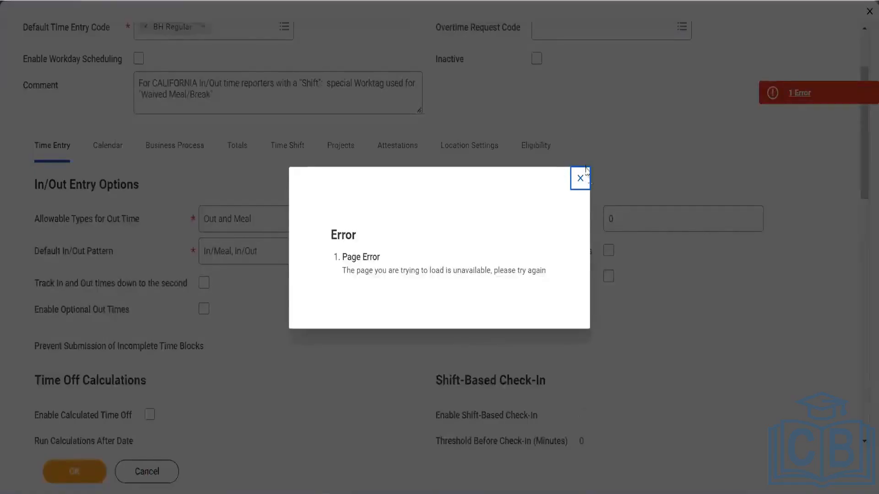
{"action": "left_click", "coordinate": [582, 177]}
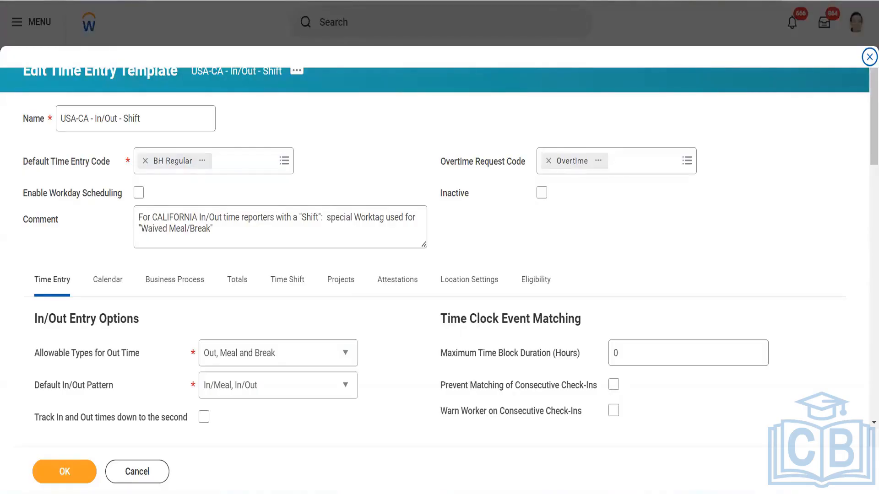
- Choose Out and Meal as the template's allowable out time types, keeping the In/Meal, In/Out default pattern
{"action": "left_click", "coordinate": [216, 356]}
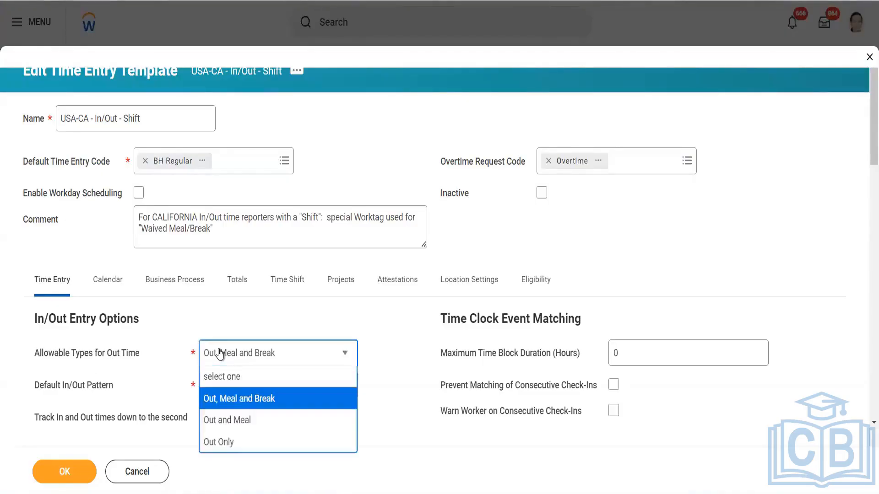
{"action": "left_click", "coordinate": [251, 420]}
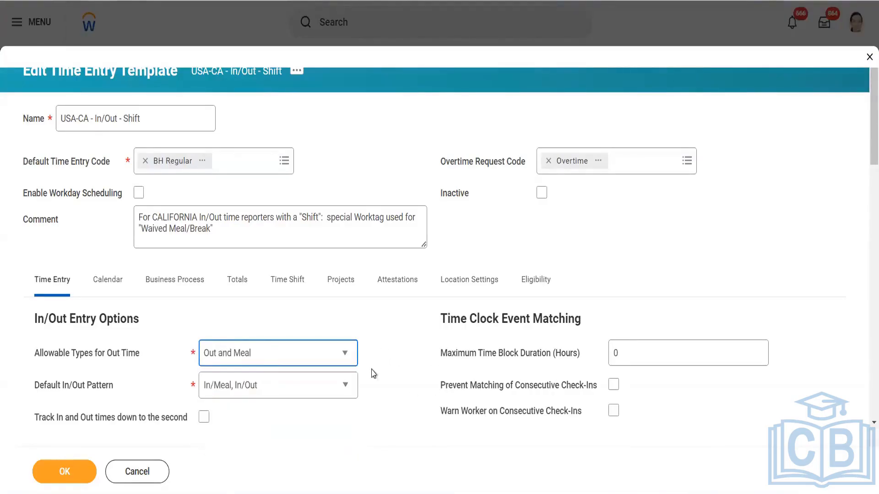
{"action": "left_click", "coordinate": [329, 389]}
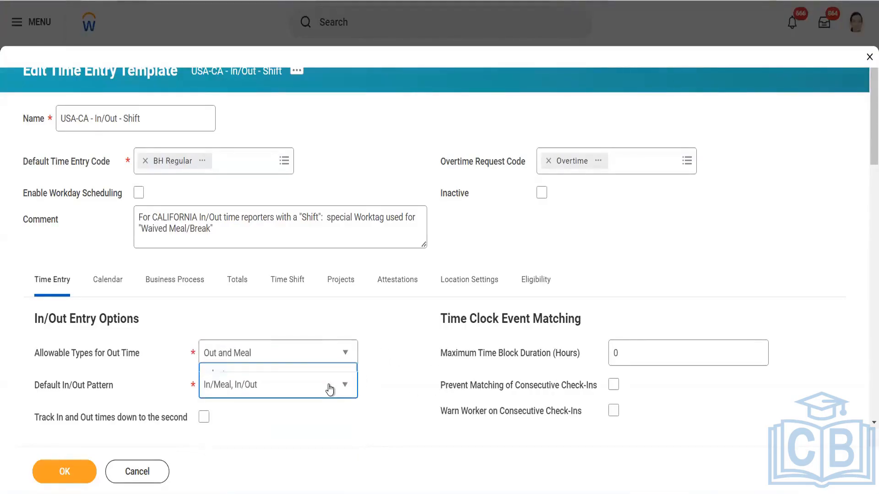
{"action": "left_click", "coordinate": [330, 389]}
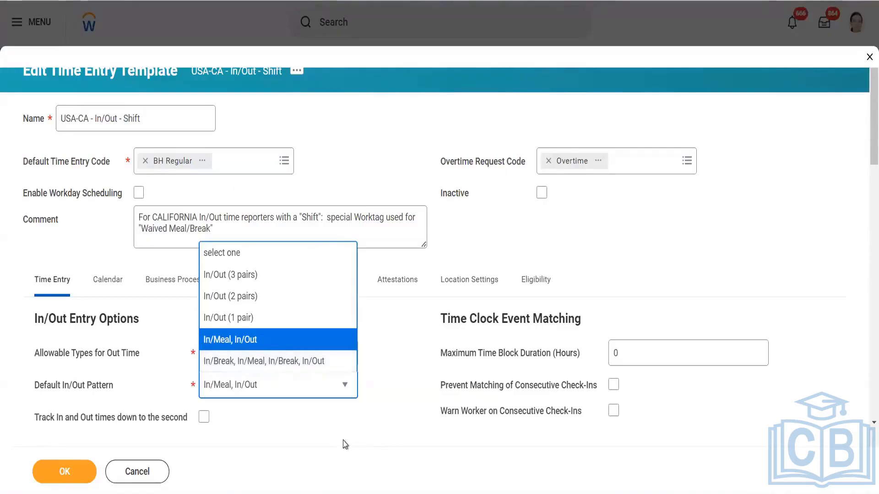
- Keep the In/Meal, In/Out pattern and Out and Meal types, review the options, and save the template
{"action": "left_click", "coordinate": [374, 398]}
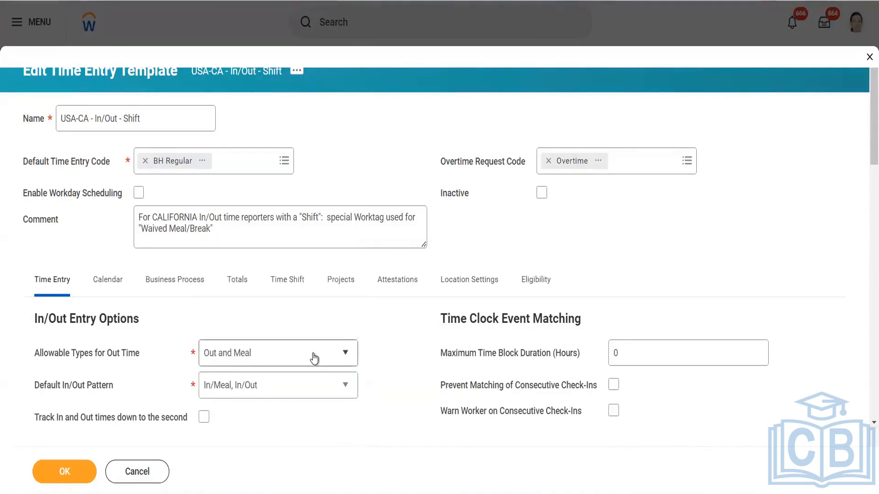
{"action": "left_click", "coordinate": [315, 356]}
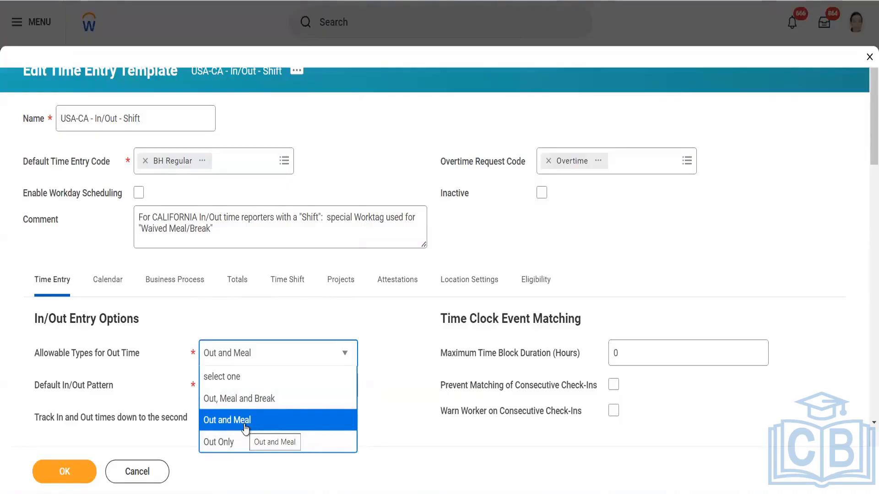
{"action": "left_click", "coordinate": [406, 369]}
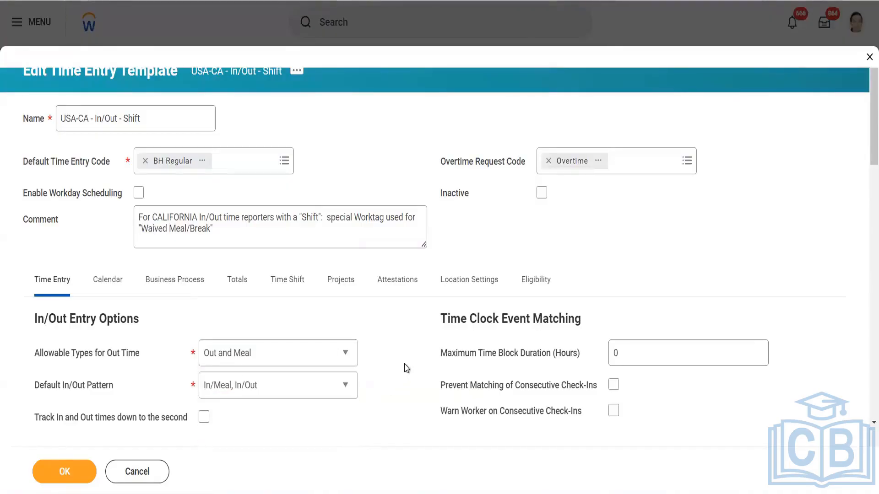
{"action": "scroll", "coordinate": [408, 367], "scroll_direction": "down", "scroll_amount": 1}
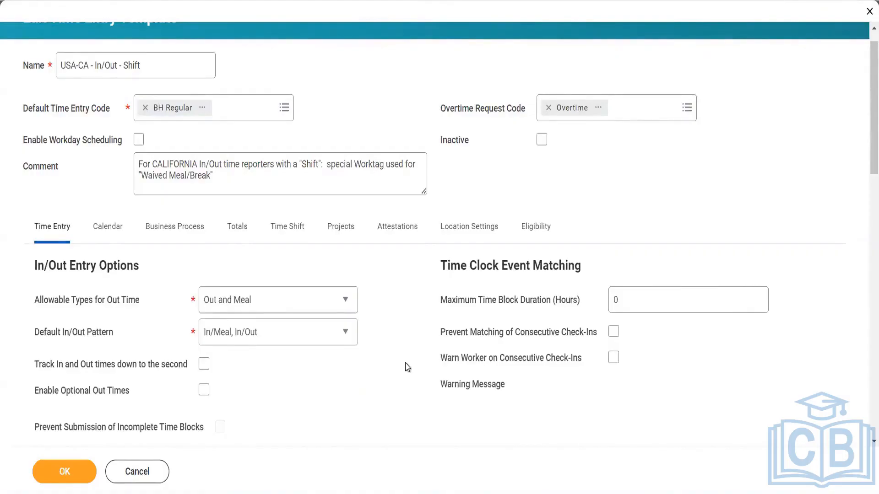
{"action": "scroll", "coordinate": [408, 367], "scroll_direction": "down", "scroll_amount": 1}
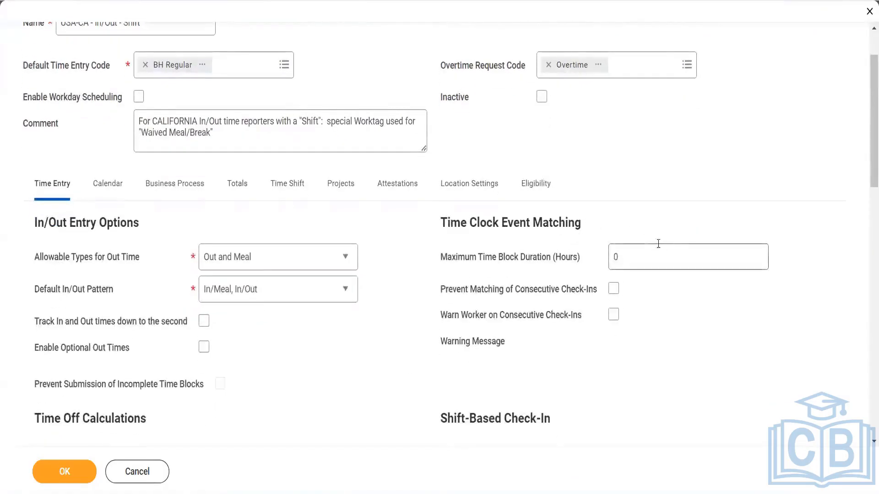
{"action": "mouse_move", "coordinate": [659, 243]}
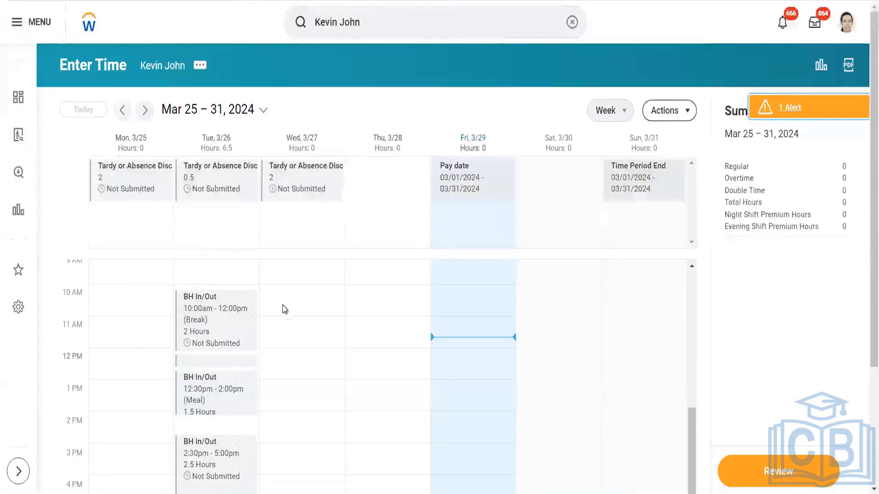
{"action": "left_click", "coordinate": [284, 310]}
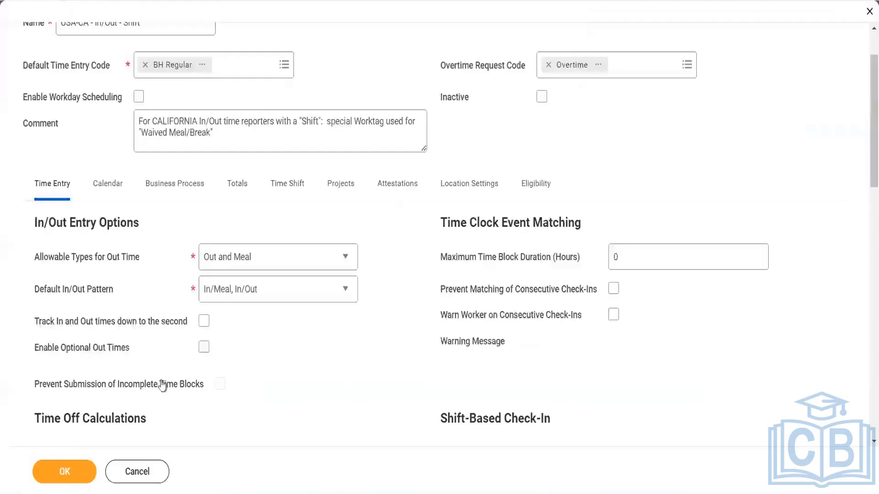
{"action": "left_click", "coordinate": [63, 476]}
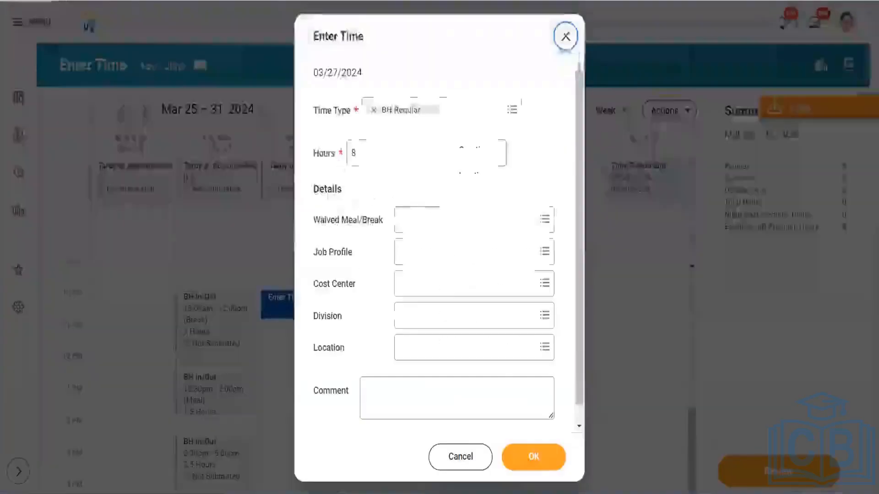
- Set the 3/27 entry to BH In/Out with In 10:00 AM and Out 03:00 PM
{"action": "left_click", "coordinate": [449, 114]}
{"action": "left_click", "coordinate": [422, 160]}
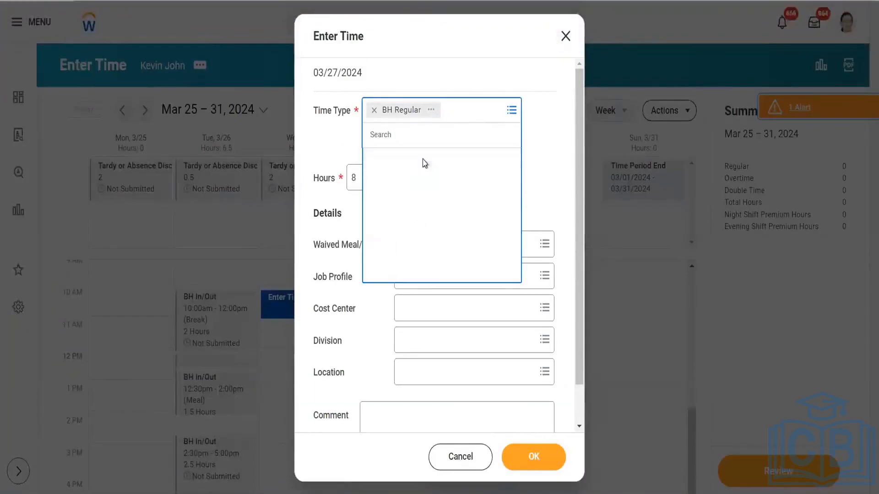
{"action": "left_click", "coordinate": [407, 295]}
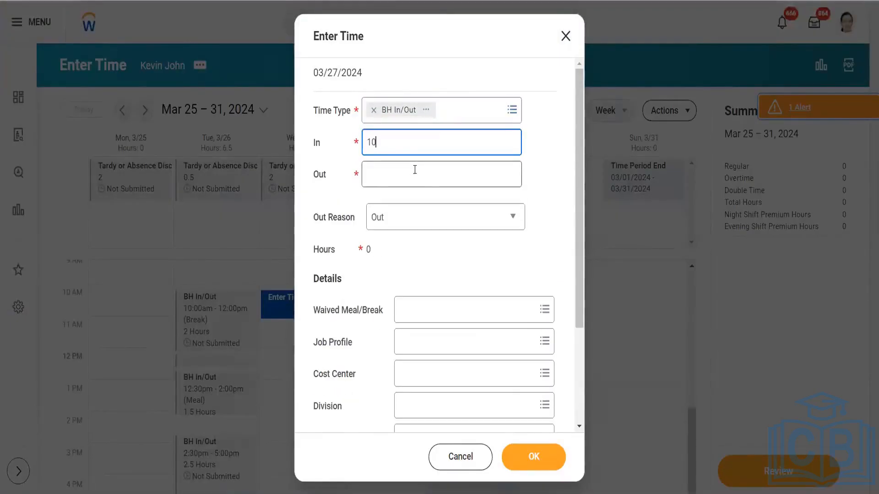
{"action": "key", "text": "Tab"}
{"action": "type", "text": "1"}
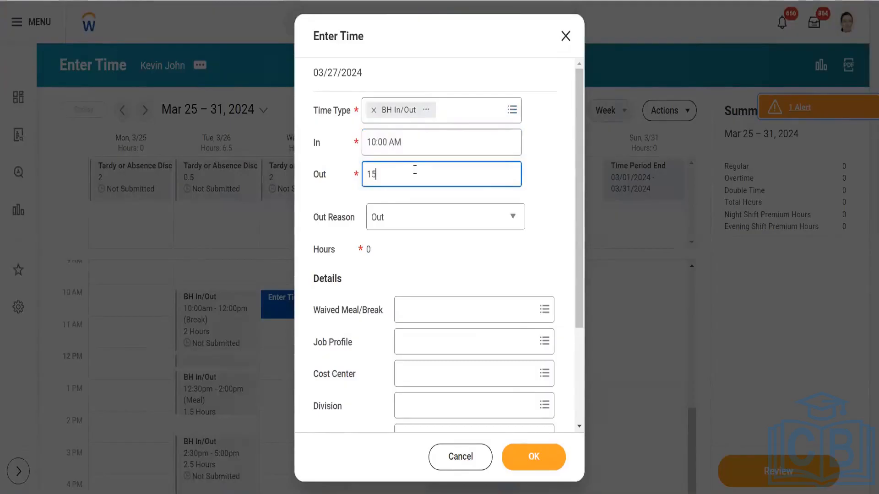
{"action": "left_click", "coordinate": [419, 229]}
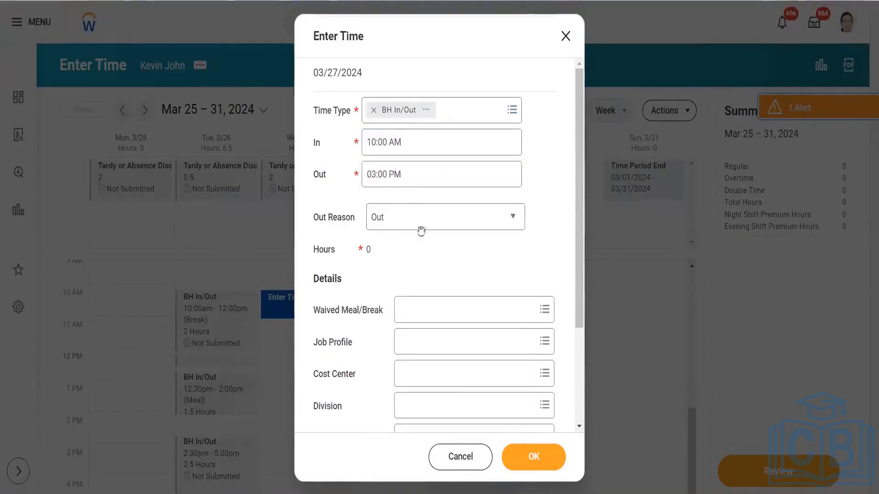
{"action": "left_click", "coordinate": [417, 221]}
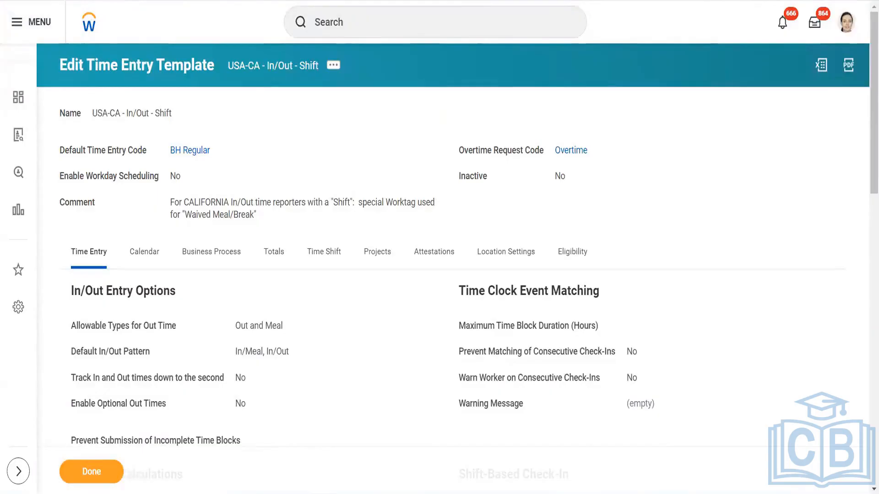
- Edit the USA-CA - In/Out - Shift time entry template and save it with OK
{"action": "left_click", "coordinate": [102, 1]}
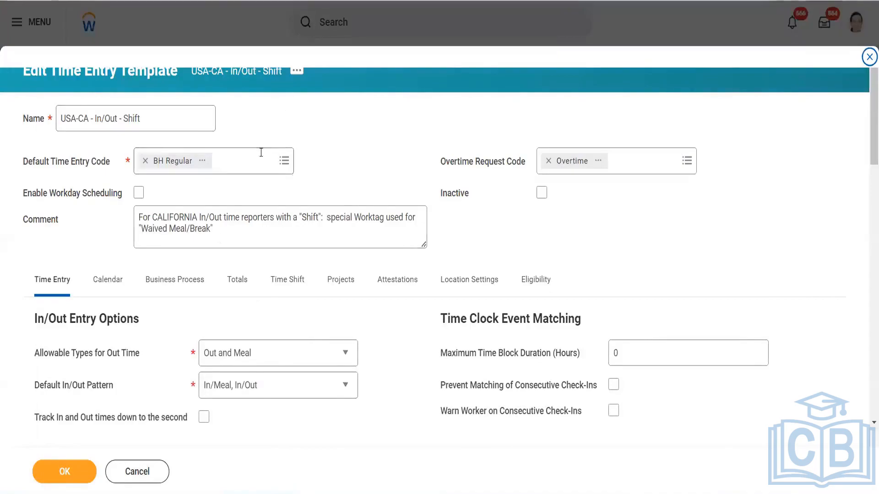
{"action": "left_click", "coordinate": [45, 472]}
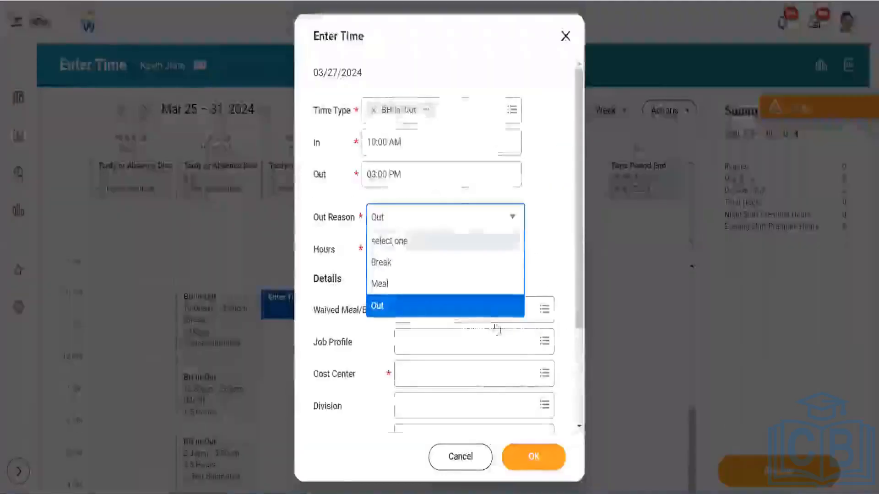
- Close the 3/27 Enter Time dialog and discard the unsaved entry
{"action": "left_click", "coordinate": [577, 179]}
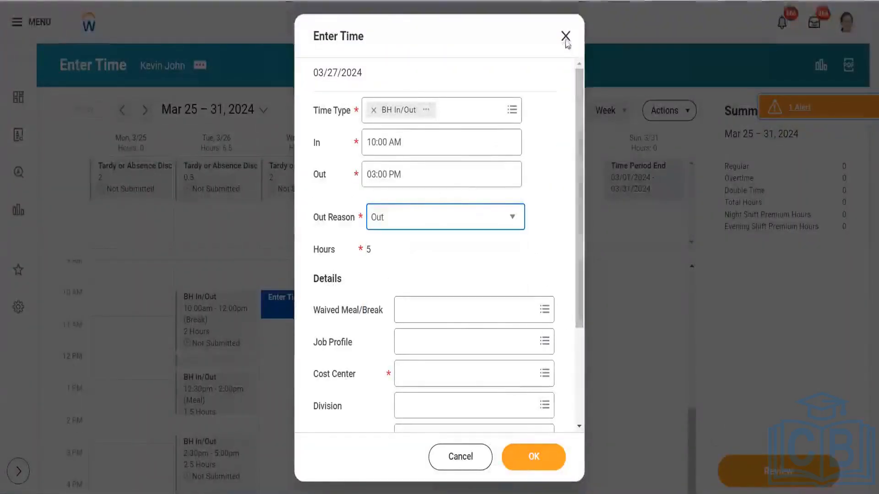
{"action": "left_click", "coordinate": [565, 35]}
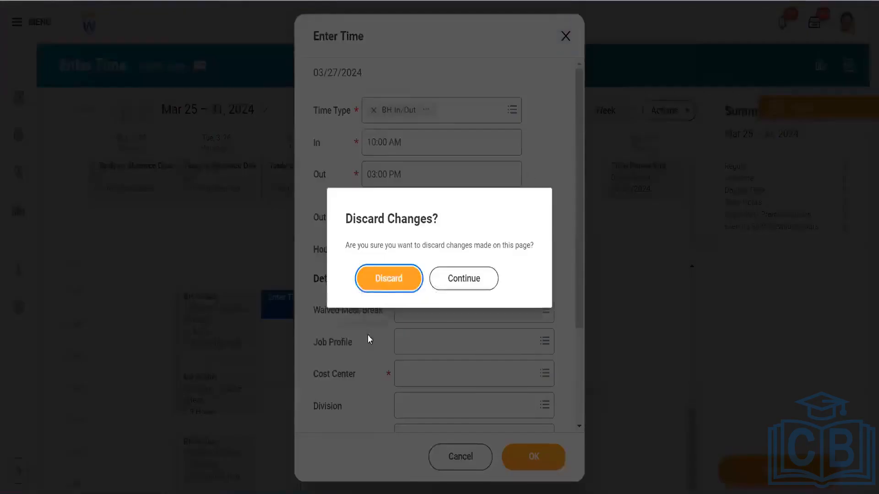
{"action": "left_click", "coordinate": [383, 278]}
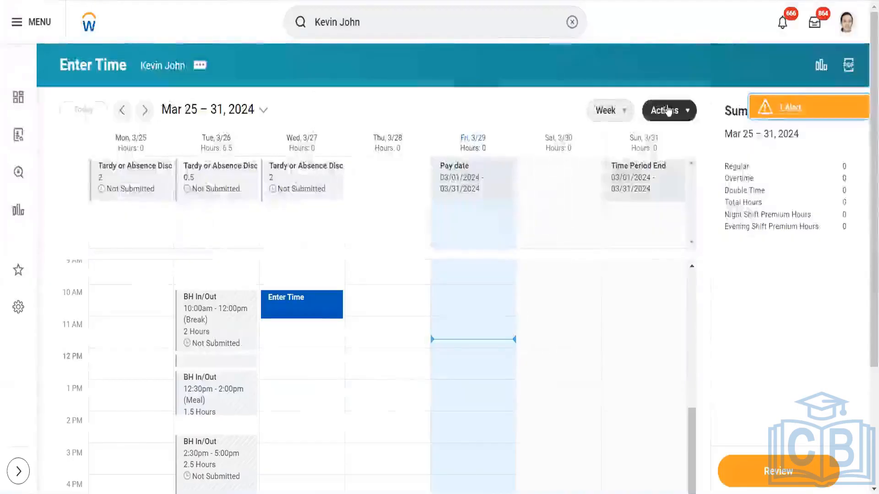
- Clear every time block for the week of Mar 25–31, 2024, confirming the action
{"action": "left_click", "coordinate": [664, 110]}
{"action": "left_click", "coordinate": [656, 169]}
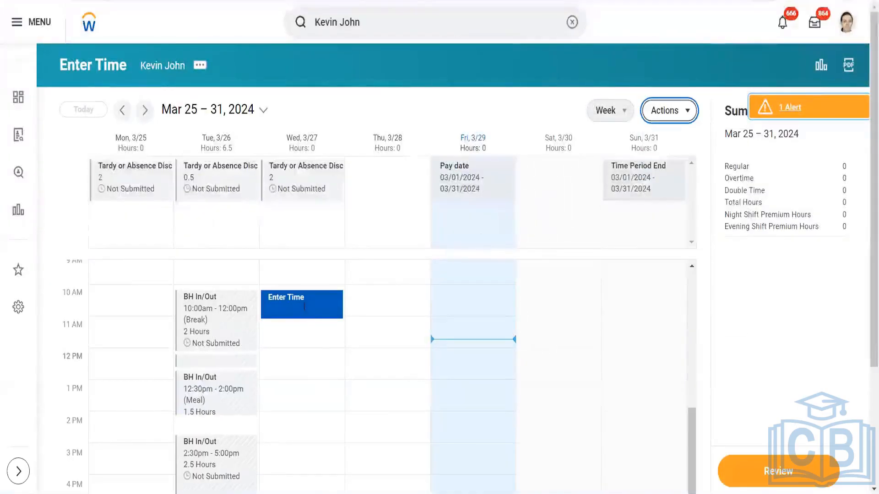
{"action": "left_click", "coordinate": [274, 281]}
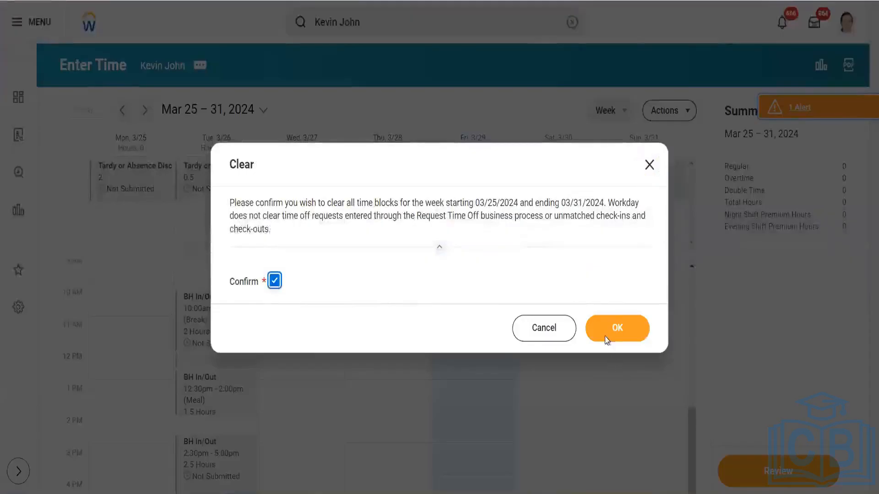
{"action": "left_click", "coordinate": [610, 330]}
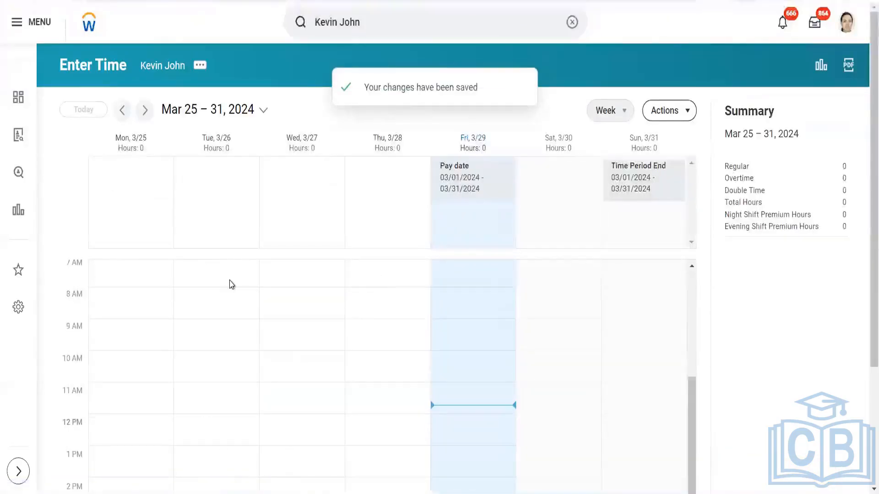
- Start a Tue 3/26 BH In/Out entry from 10:00 AM to 02:00 PM
{"action": "left_click", "coordinate": [229, 281]}
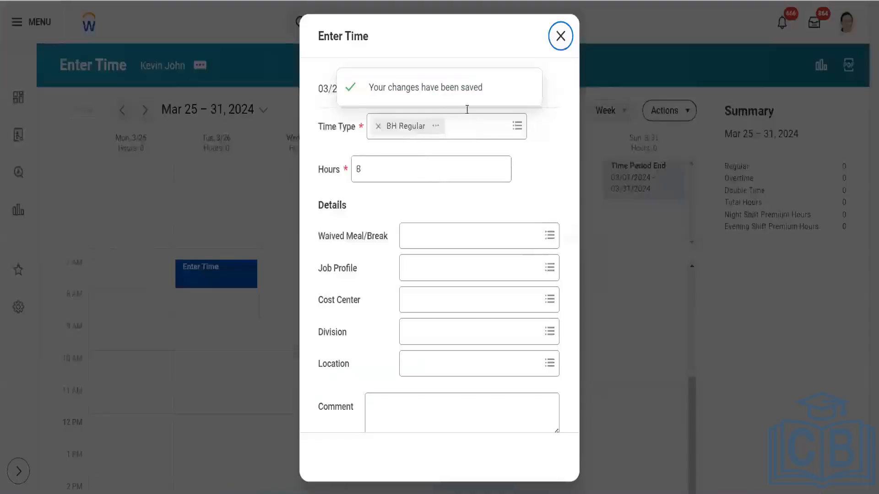
{"action": "left_click", "coordinate": [474, 116]}
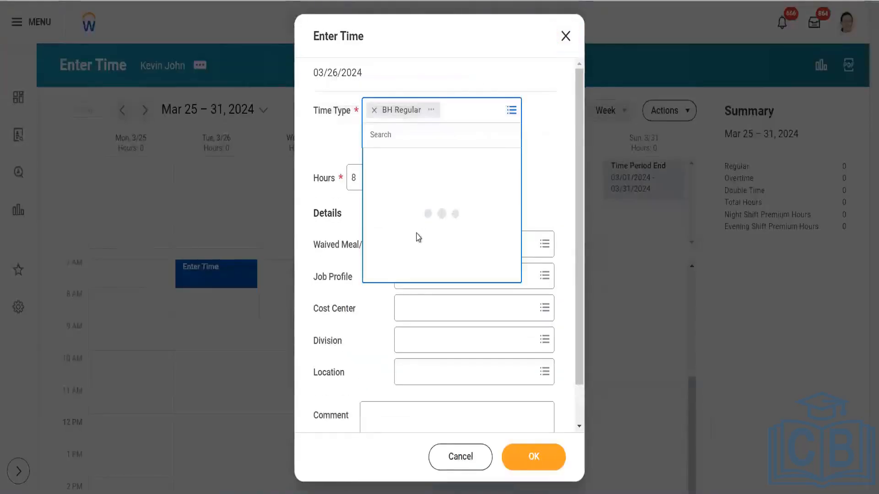
{"action": "left_click", "coordinate": [435, 160]}
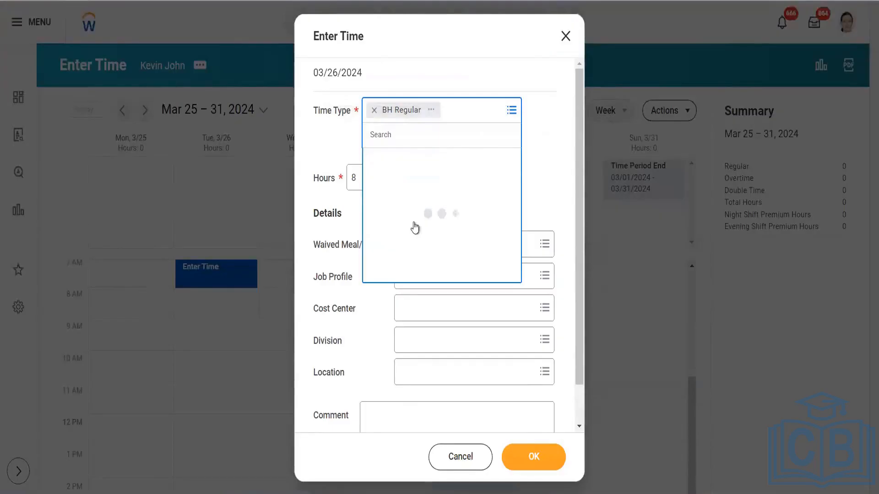
{"action": "left_click", "coordinate": [406, 295]}
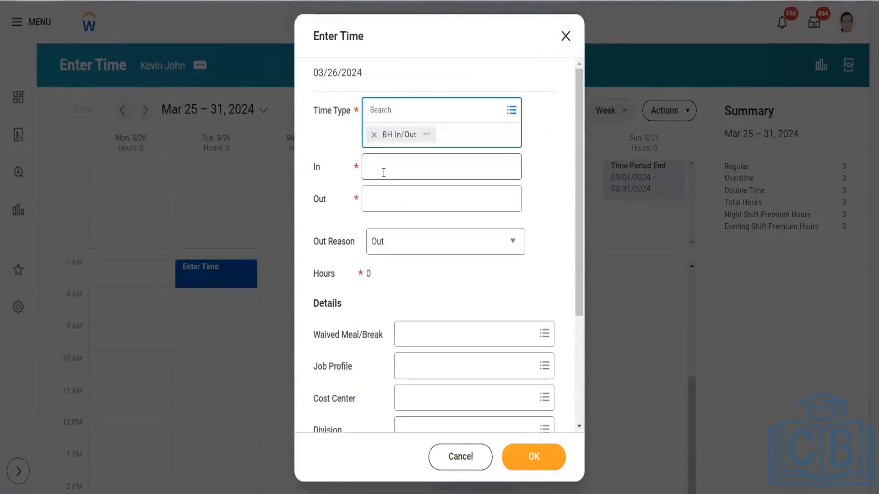
{"action": "left_click", "coordinate": [386, 248]}
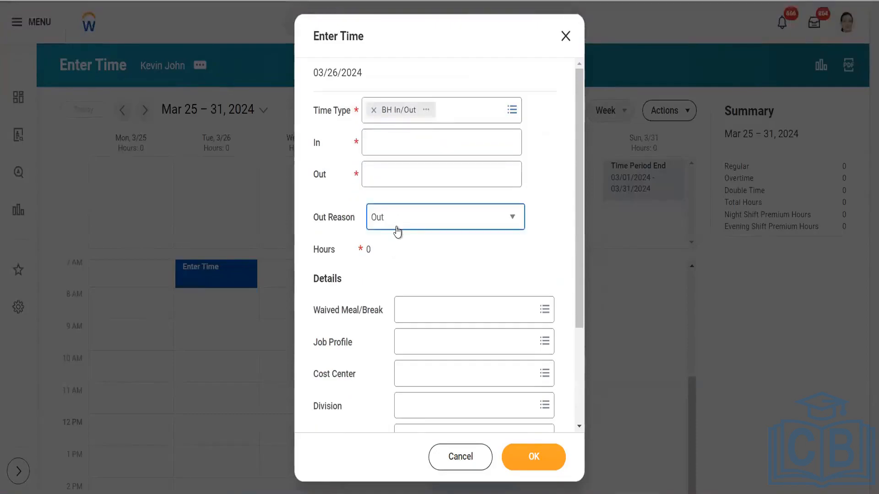
{"action": "left_click", "coordinate": [396, 229]}
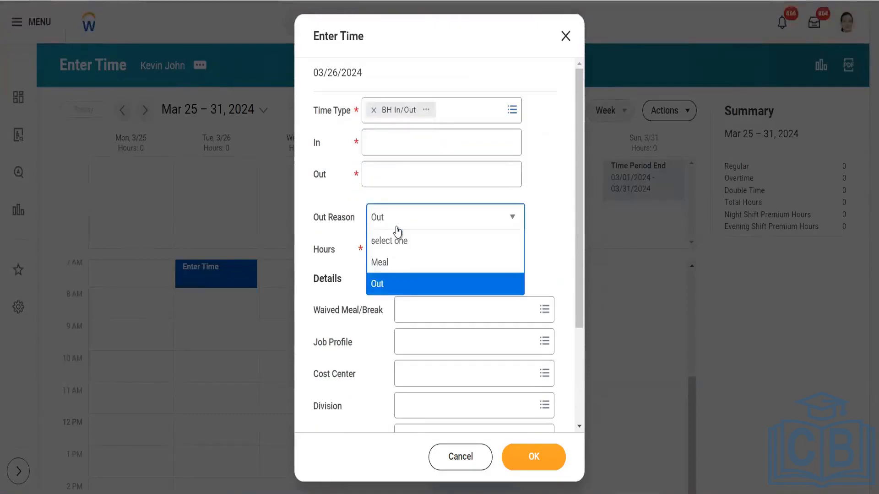
{"action": "left_click", "coordinate": [394, 133]}
{"action": "type", "text": "10"}
{"action": "key", "text": "Tab"}
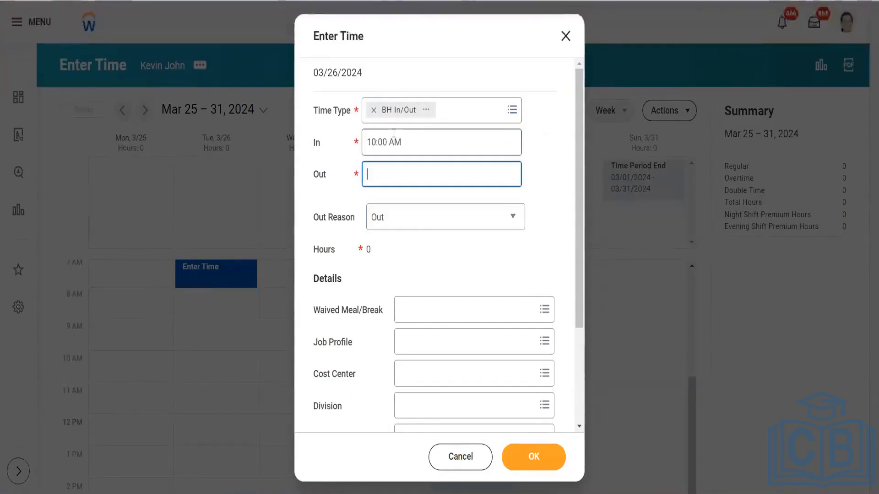
{"action": "type", "text": "14"}
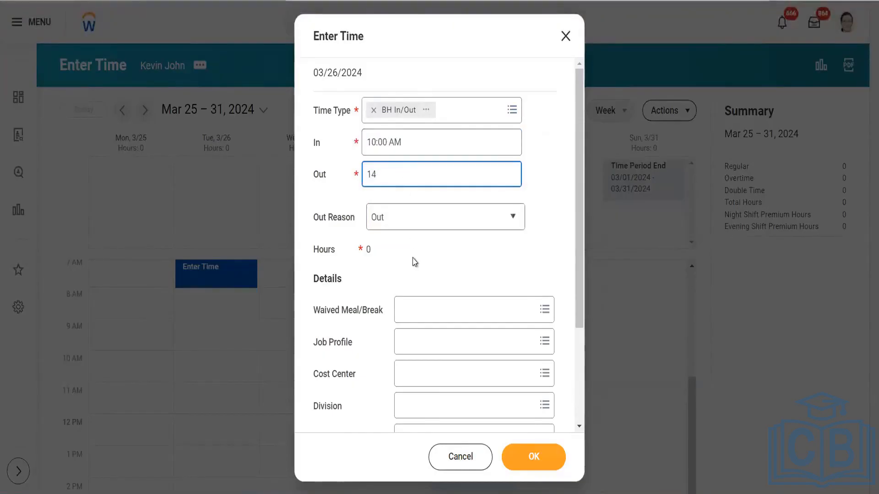
{"action": "key", "text": "Tab"}
- Set out reason Out and cost center Das_CC_ 10000 Office of CEO, then save the block
{"action": "left_click", "coordinate": [420, 216]}
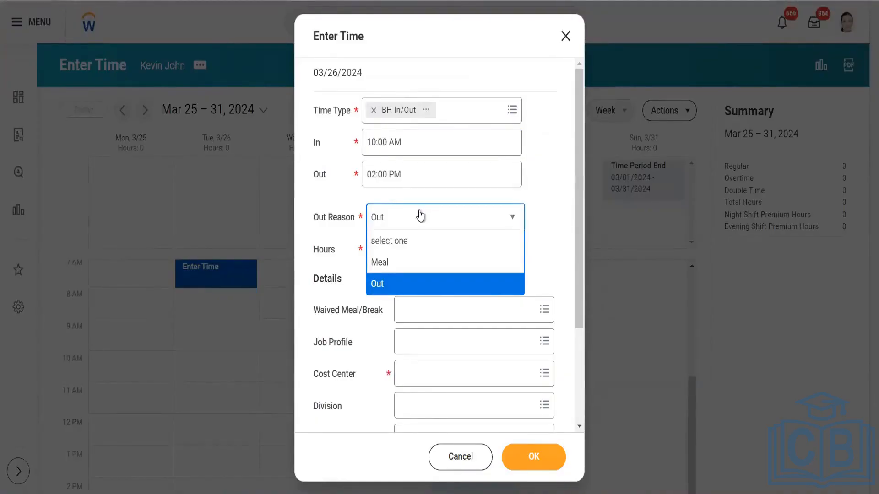
{"action": "left_click", "coordinate": [410, 293]}
{"action": "left_click", "coordinate": [416, 376]}
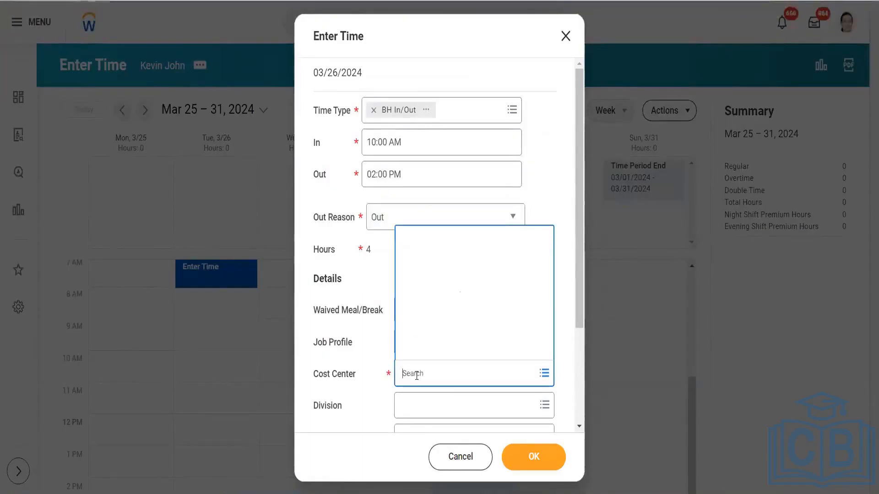
{"action": "type", "text": "1000"}
{"action": "key", "text": "Return"}
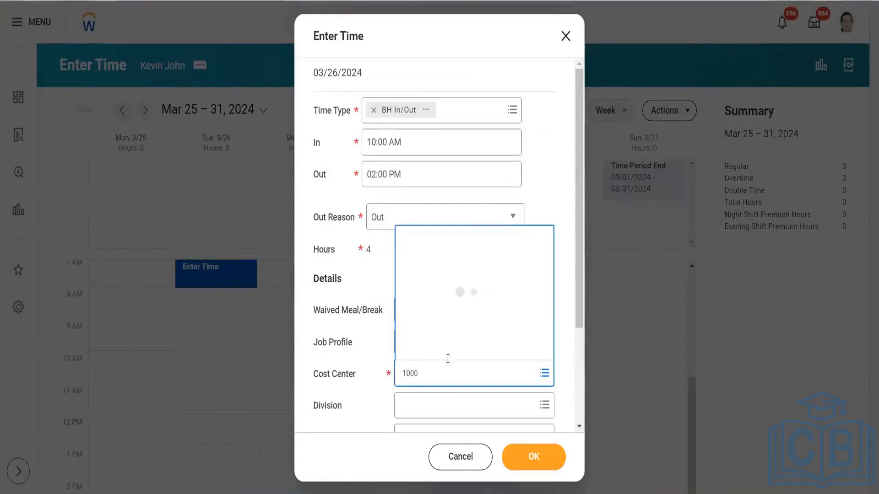
{"action": "left_click", "coordinate": [462, 280]}
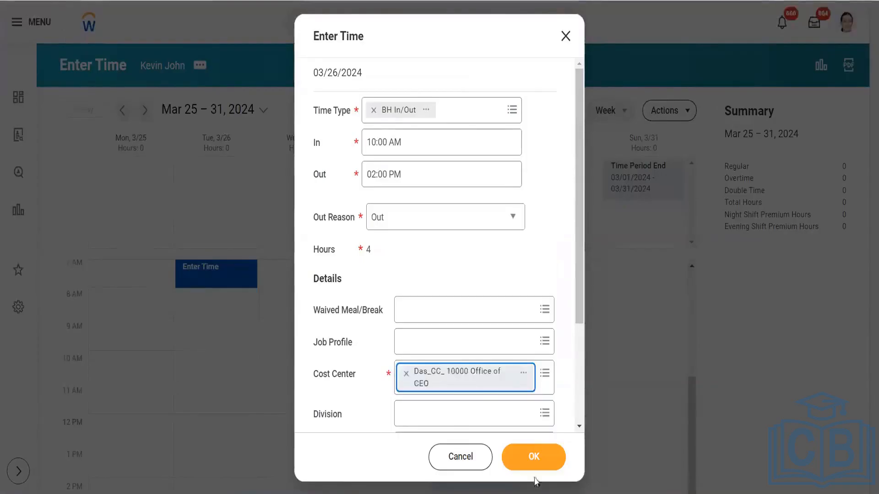
{"action": "left_click", "coordinate": [534, 459]}
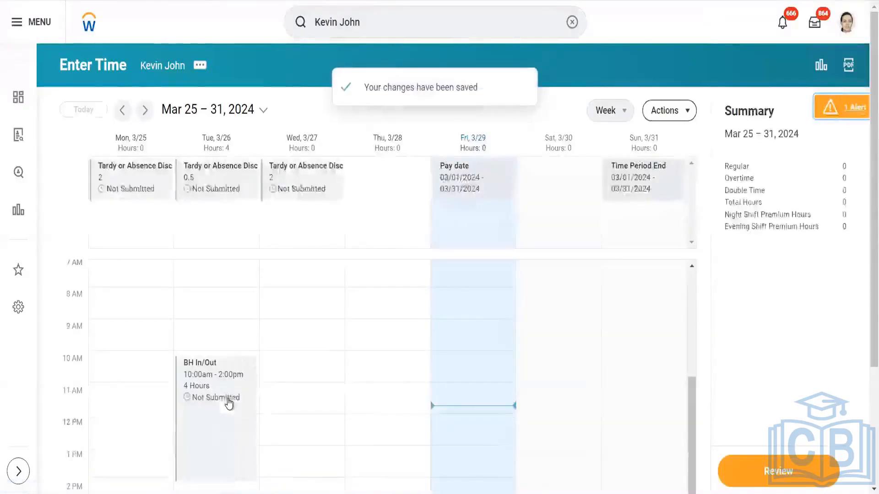
{"action": "scroll", "coordinate": [224, 394], "scroll_direction": "down", "scroll_amount": 3}
- Create another Tue 3/26 BH In/Out entry from 02:30 PM to 05:00 PM
{"action": "left_click", "coordinate": [204, 369]}
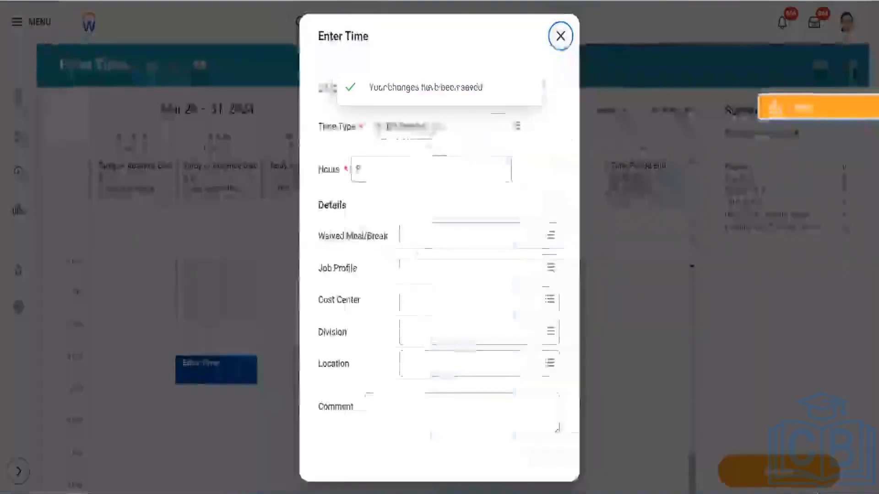
{"action": "left_click", "coordinate": [466, 116]}
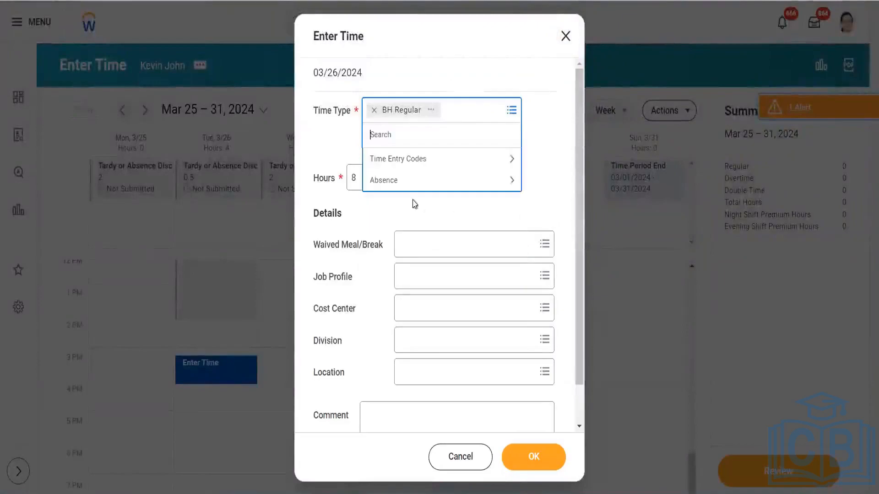
{"action": "left_click", "coordinate": [422, 159]}
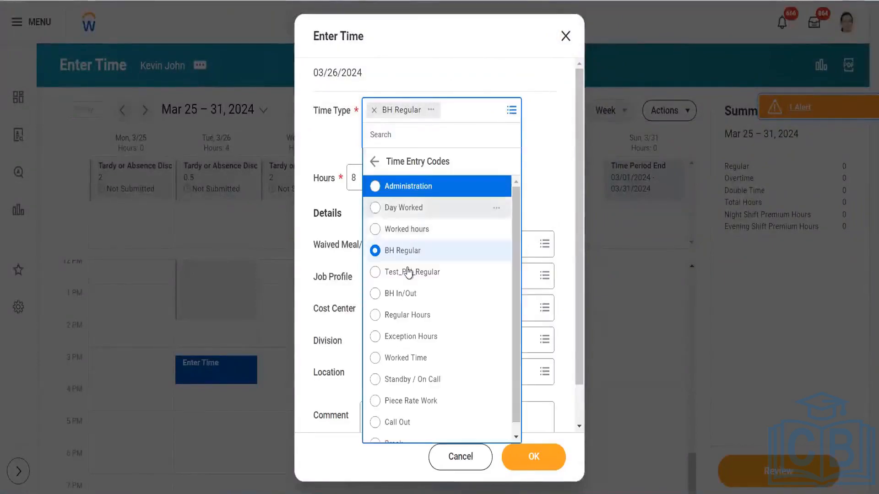
{"action": "left_click", "coordinate": [401, 294]}
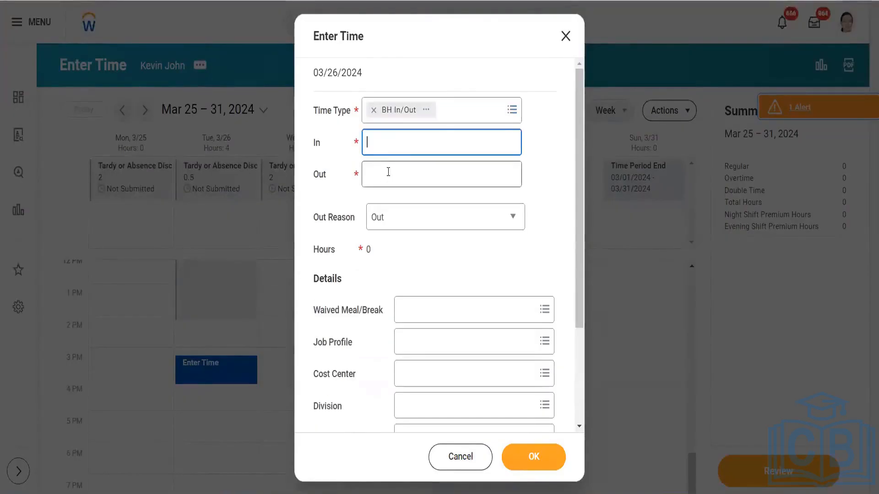
{"action": "type", "text": "1"}
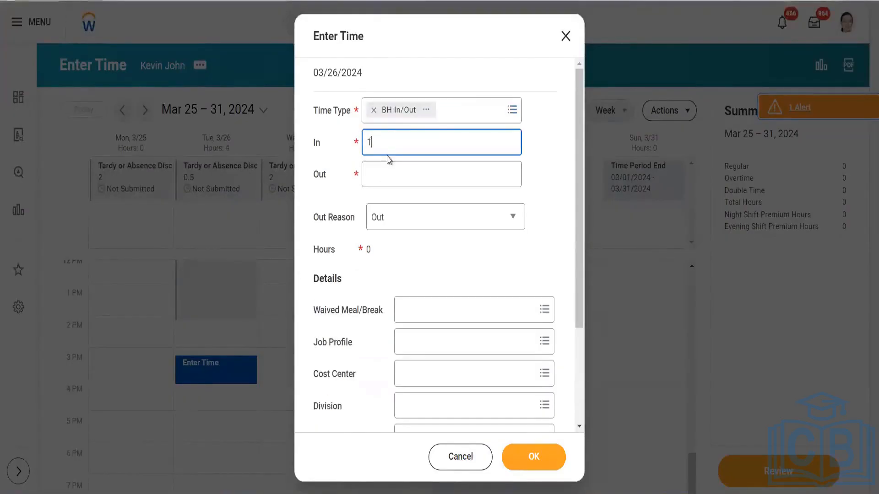
{"action": "type", "text": "4:30"}
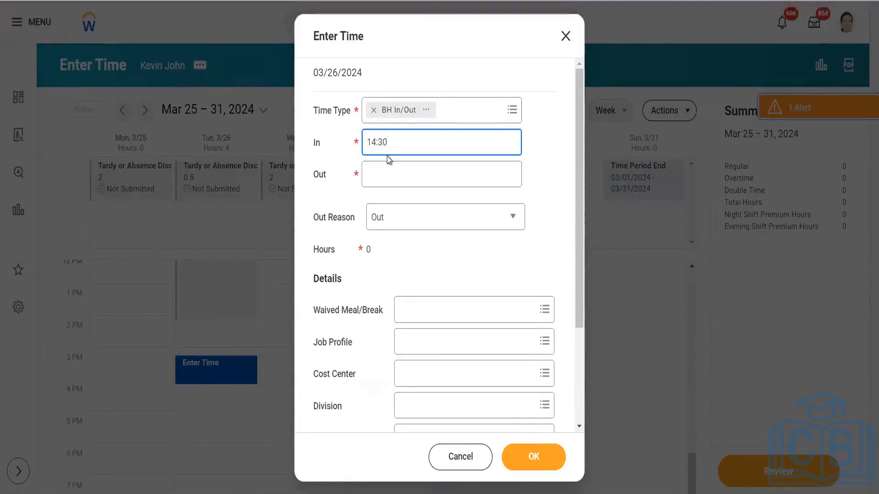
{"action": "key", "text": "Tab"}
{"action": "type", "text": "1"}
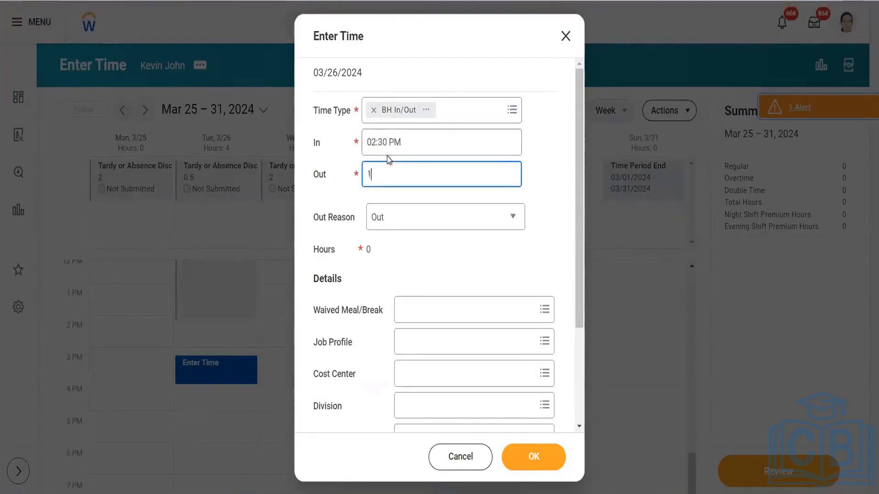
{"action": "type", "text": "7"}
{"action": "left_click", "coordinate": [508, 254]}
- Assign cost center 10000 Office of CEO via a search for 100 and save the block
{"action": "left_click", "coordinate": [547, 452]}
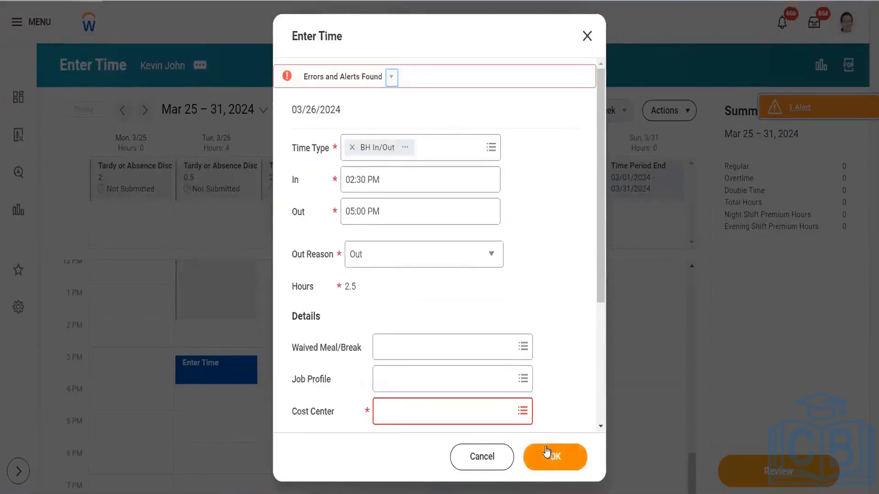
{"action": "left_click", "coordinate": [482, 419]}
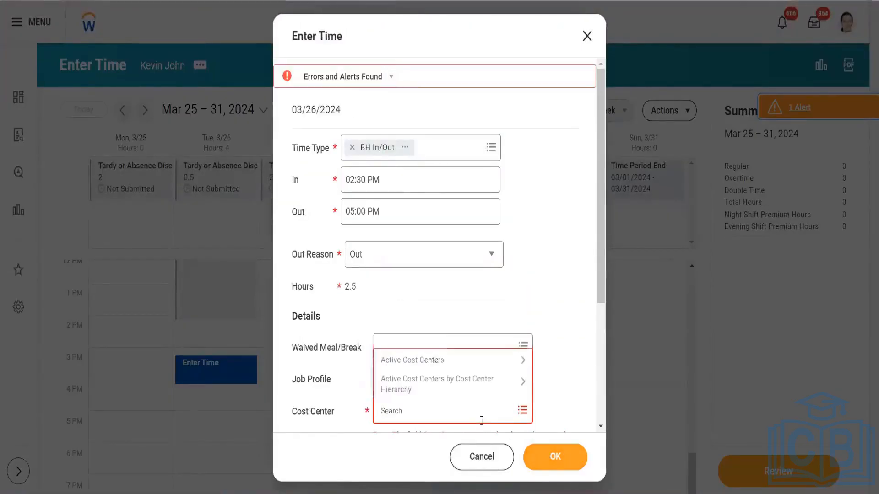
{"action": "type", "text": "100"}
{"action": "key", "text": "Return"}
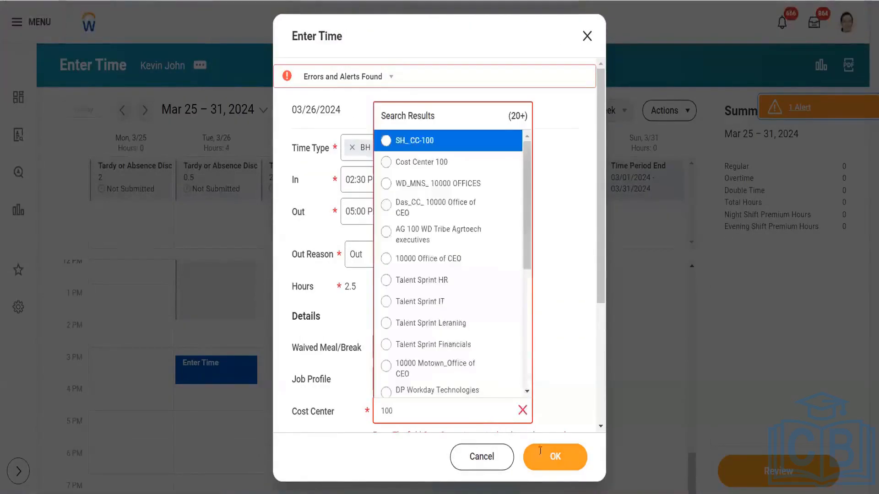
{"action": "left_click", "coordinate": [453, 258]}
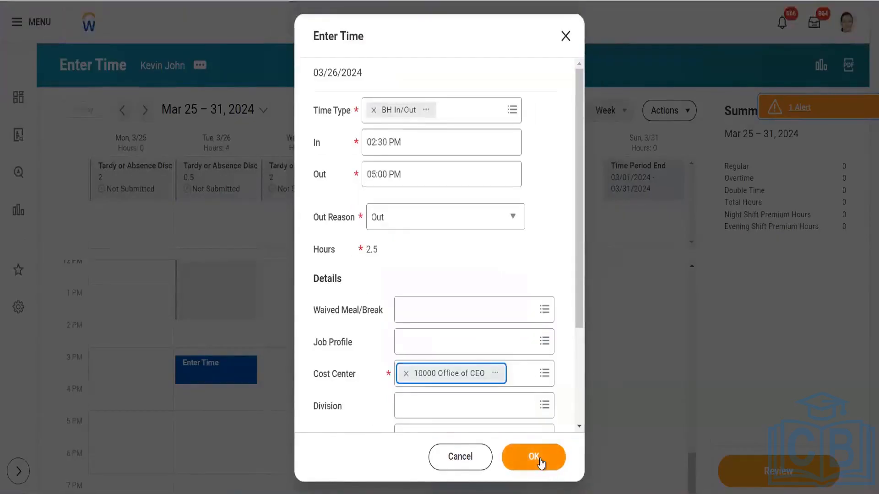
{"action": "left_click", "coordinate": [540, 459]}
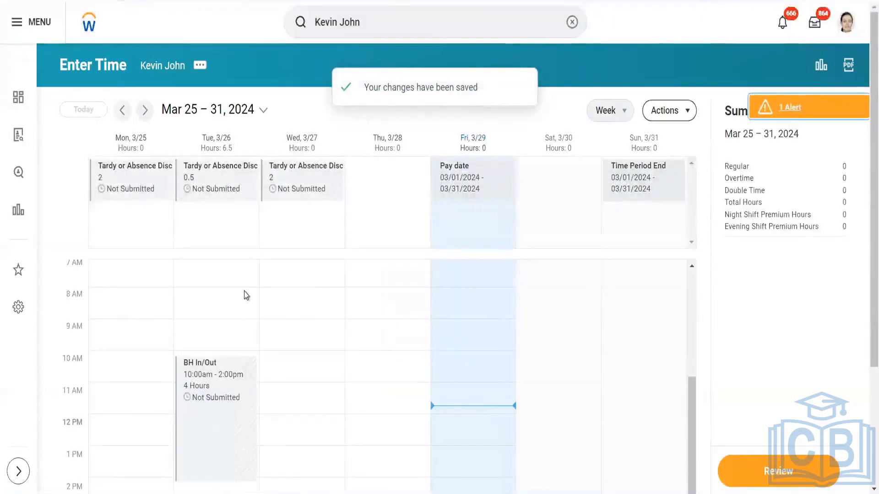
{"action": "scroll", "coordinate": [246, 294], "scroll_direction": "down", "scroll_amount": 3}
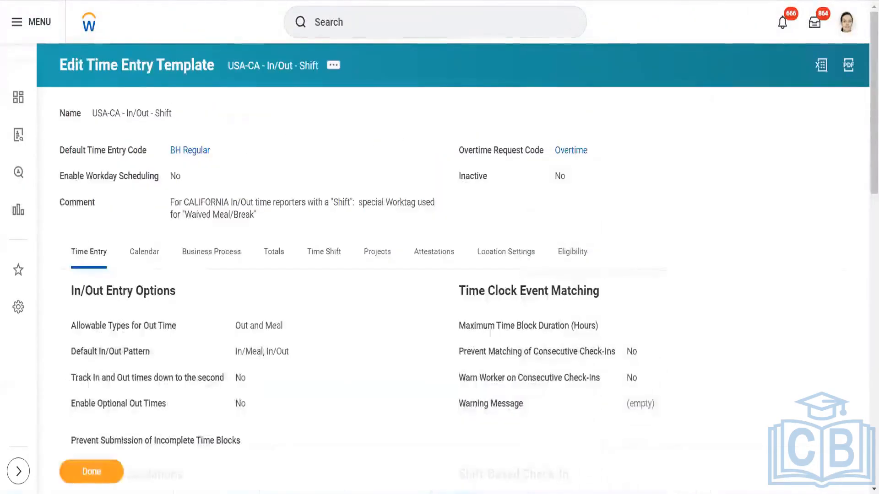
- Check Enable Optional Out Times in the USA-CA - In/Out - Shift template, save, and return to Enter Time
{"action": "left_click", "coordinate": [332, 64]}
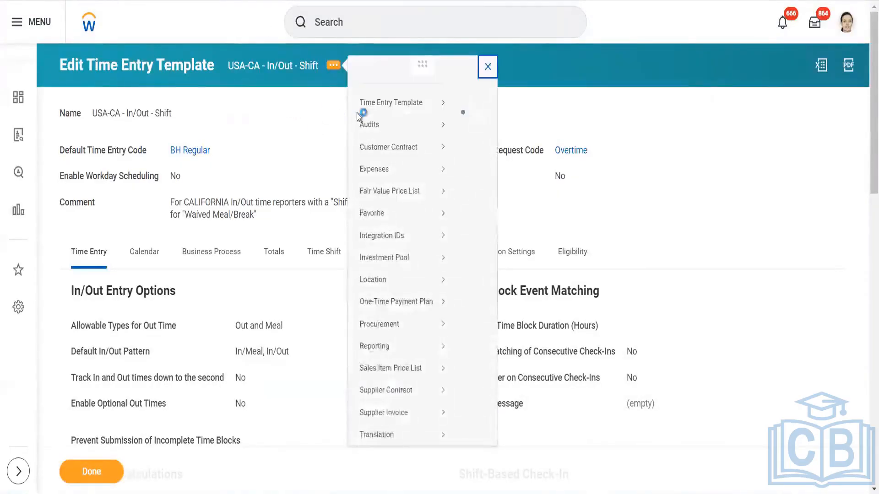
{"action": "mouse_move", "coordinate": [430, 115]}
{"action": "left_click", "coordinate": [473, 119]}
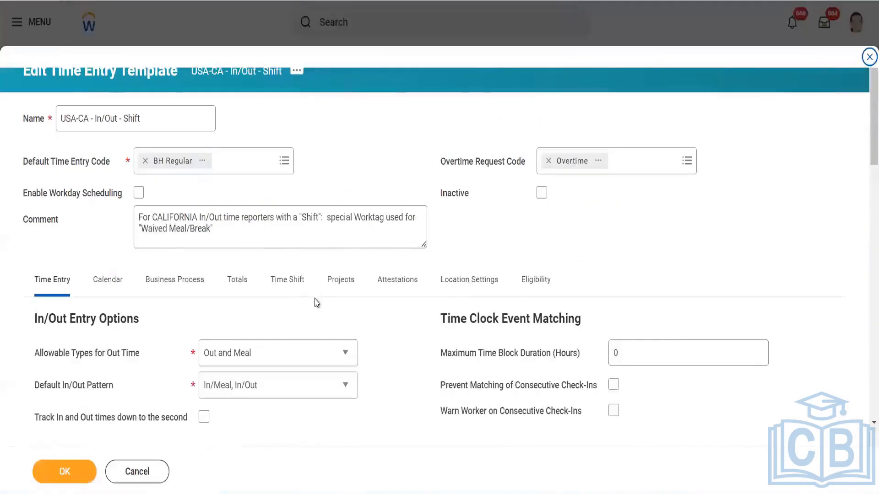
{"action": "scroll", "coordinate": [317, 303], "scroll_direction": "down", "scroll_amount": 6}
{"action": "scroll", "coordinate": [317, 303], "scroll_direction": "up", "scroll_amount": 3}
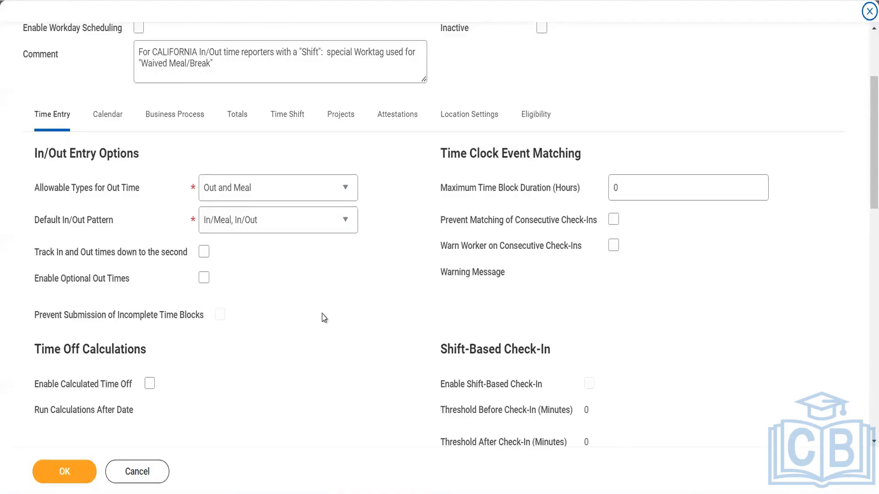
{"action": "left_click", "coordinate": [204, 277]}
{"action": "left_click", "coordinate": [65, 474]}
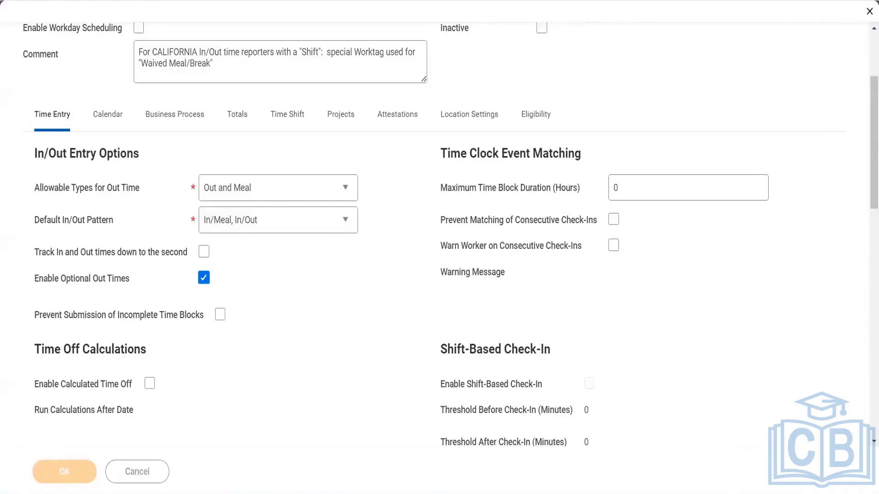
{"action": "key", "text": "ctrl+Tab"}
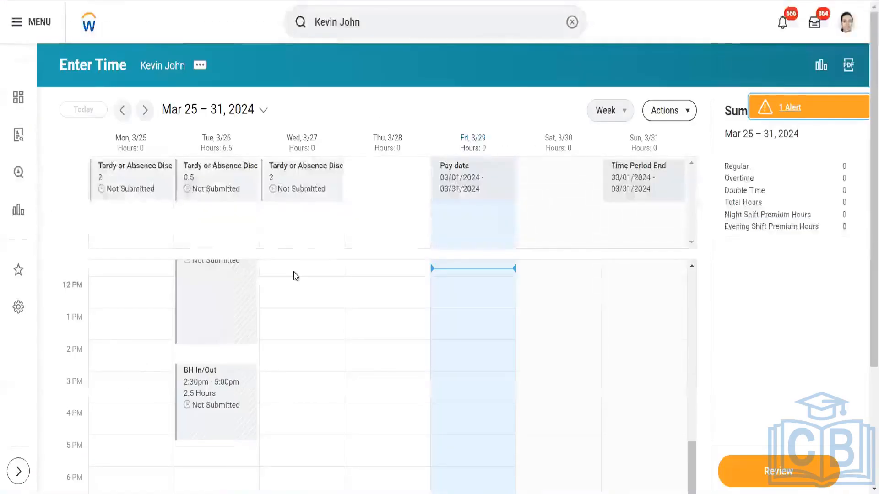
- Start a Wed 3/27 time block with time type BH In/Out
{"action": "left_click", "coordinate": [295, 277]}
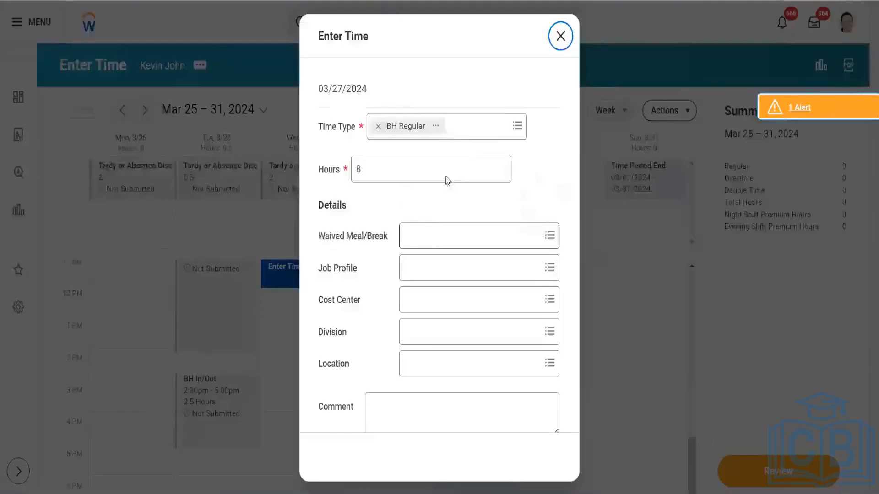
{"action": "left_click", "coordinate": [471, 113]}
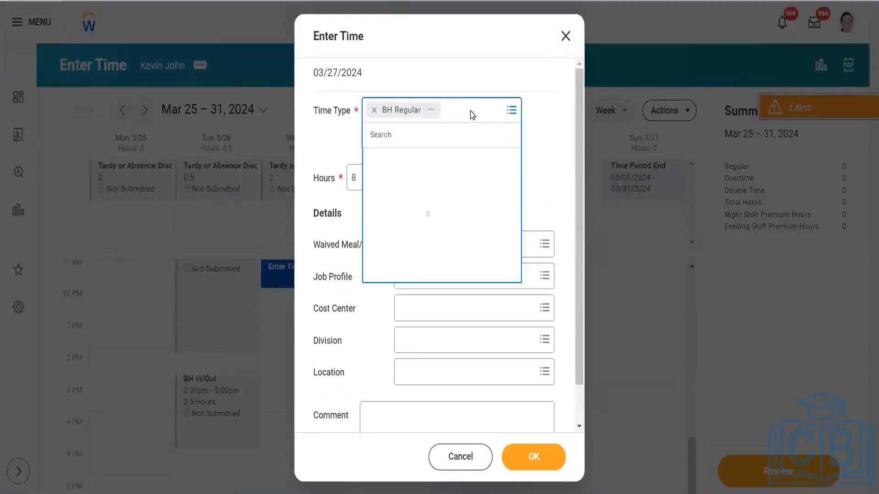
{"action": "left_click", "coordinate": [423, 161]}
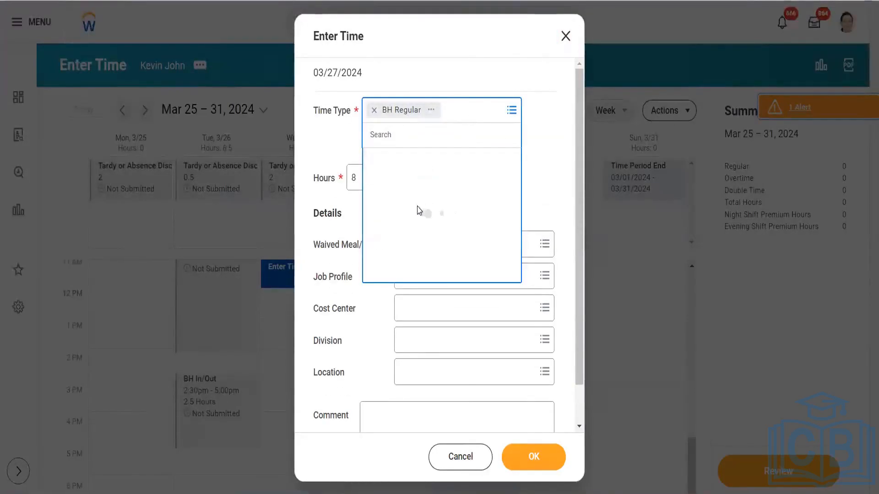
{"action": "left_click", "coordinate": [421, 293]}
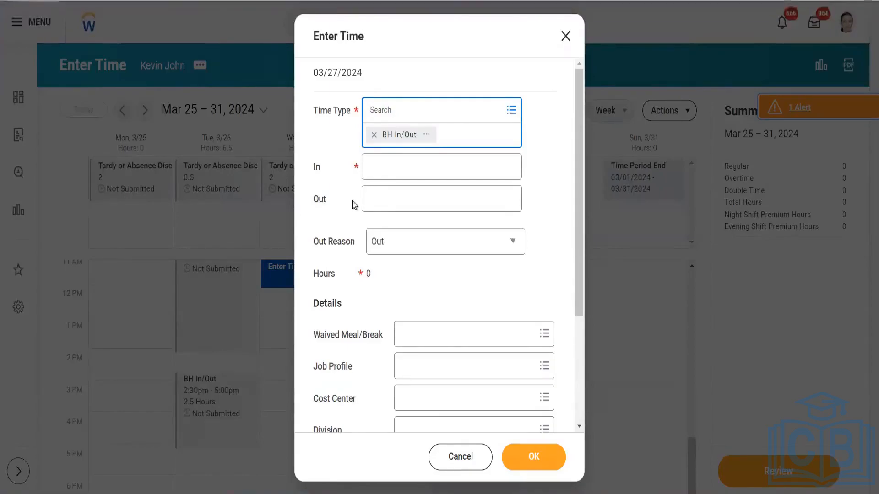
- Enter only a 10:00 AM In time, attempt to save, then view the BH In/Out code details
{"action": "left_click", "coordinate": [396, 166]}
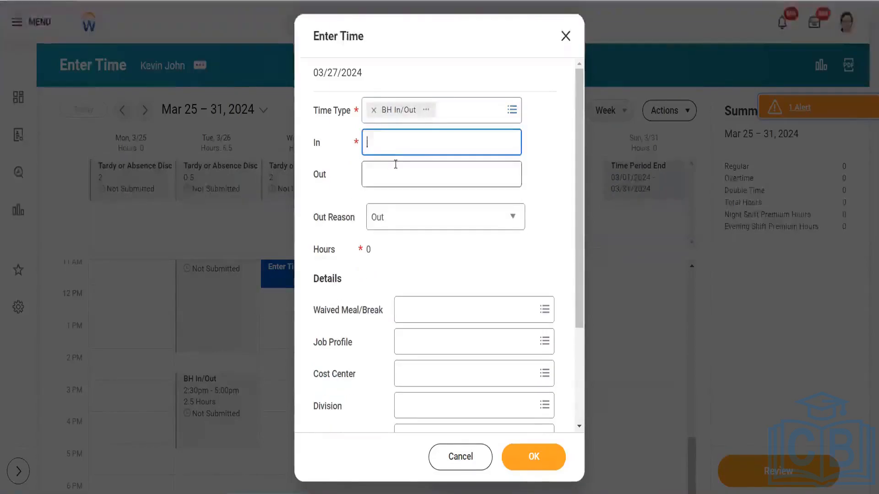
{"action": "type", "text": "10"}
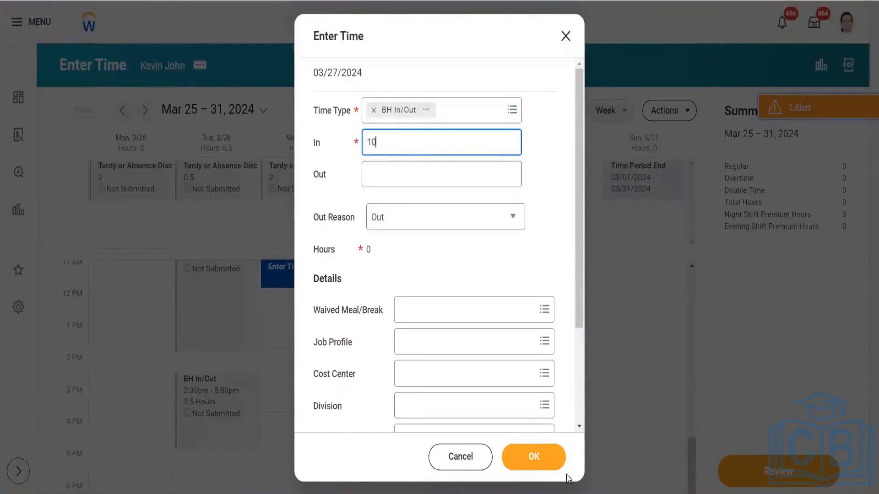
{"action": "left_click", "coordinate": [556, 459]}
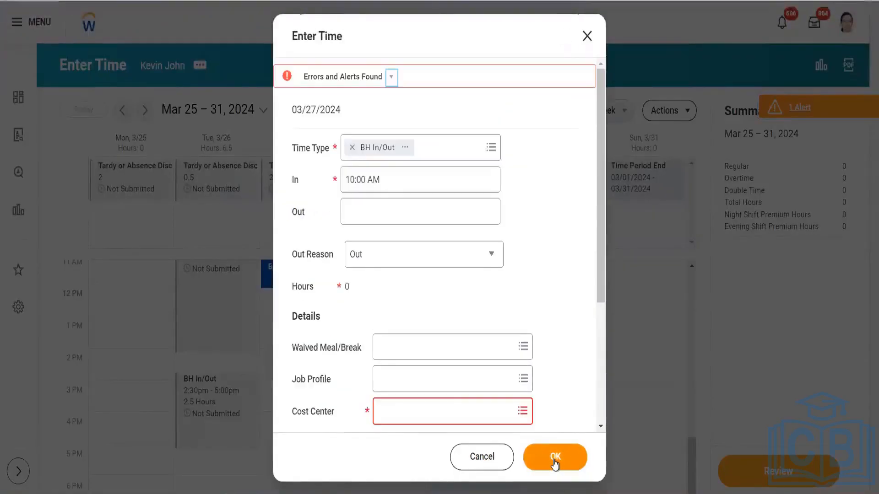
{"action": "left_click", "coordinate": [442, 409]}
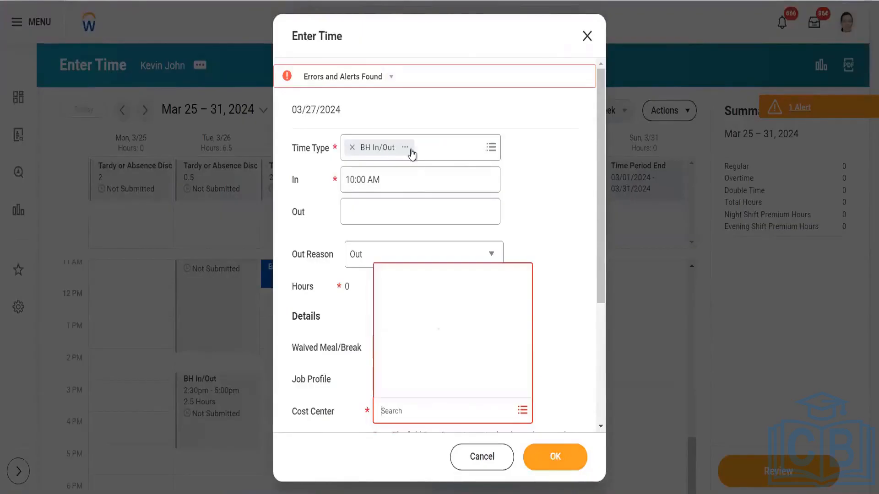
{"action": "left_click", "coordinate": [405, 147]}
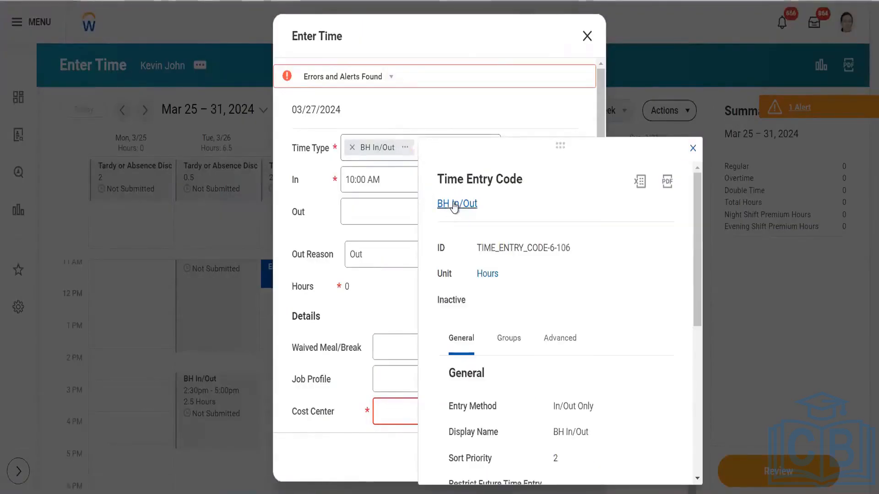
- Open the BH In/Out time entry code in a new tab and start editing it
{"action": "right_click", "coordinate": [469, 209]}
{"action": "left_click", "coordinate": [480, 218]}
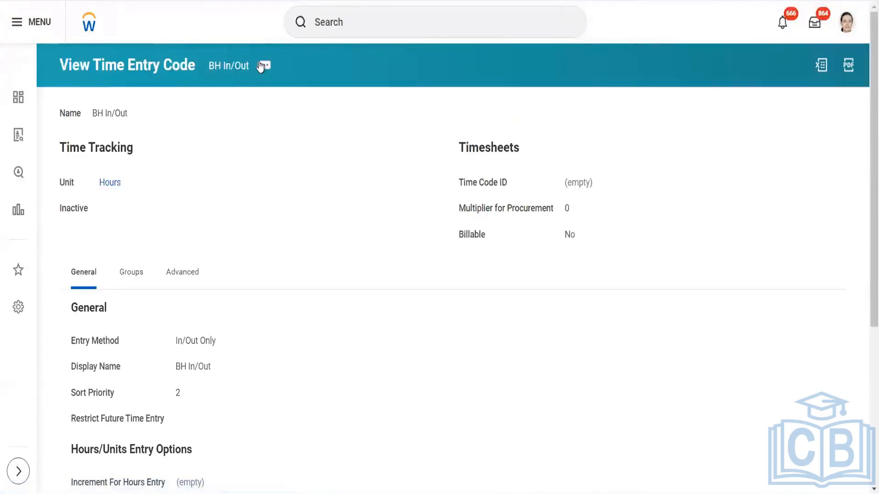
{"action": "left_click", "coordinate": [263, 65]}
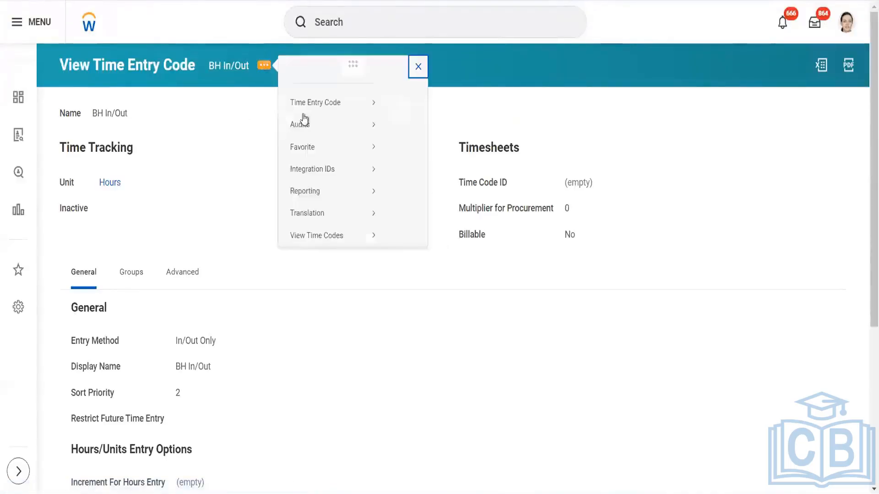
{"action": "mouse_move", "coordinate": [367, 118]}
{"action": "left_click", "coordinate": [401, 119]}
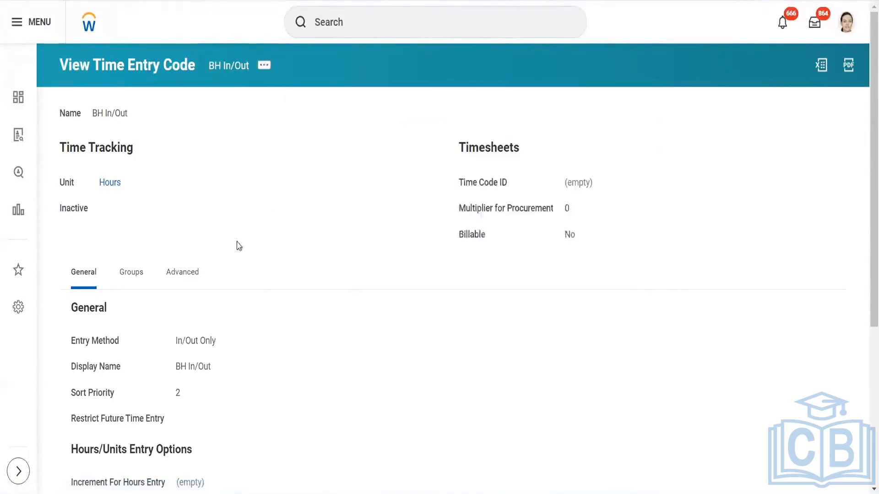
- Remove the Cost Center worktag row on the Advanced tab and save the code
{"action": "left_click", "coordinate": [149, 272]}
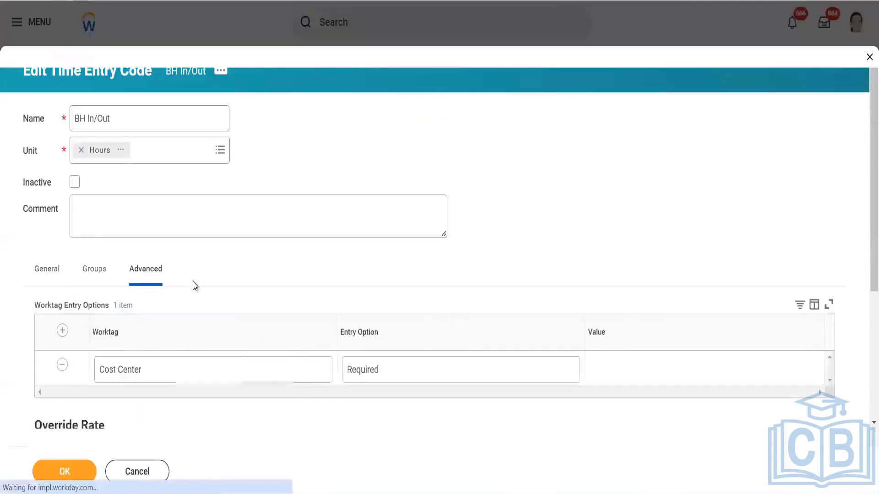
{"action": "left_click", "coordinate": [62, 365]}
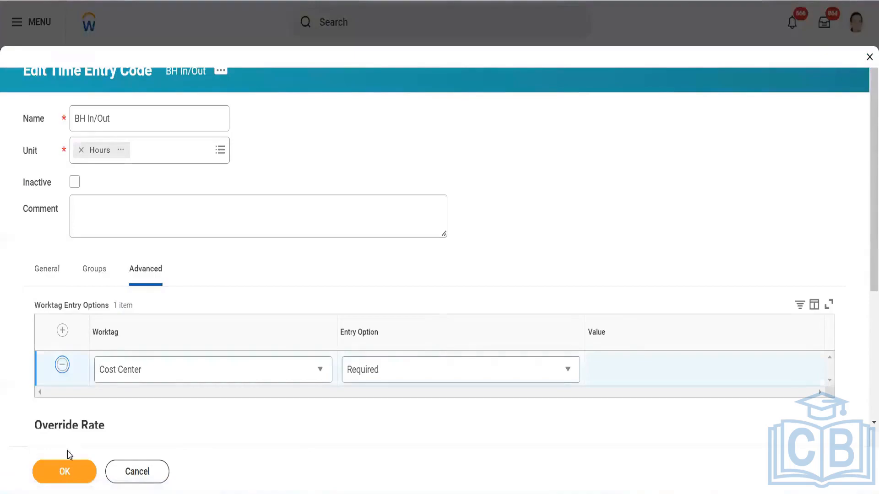
{"action": "left_click", "coordinate": [65, 471]}
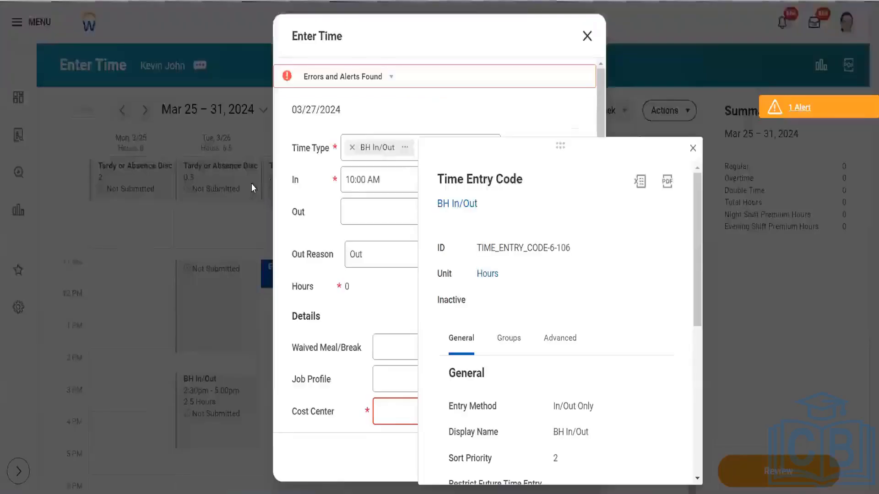
{"action": "left_click", "coordinate": [385, 307]}
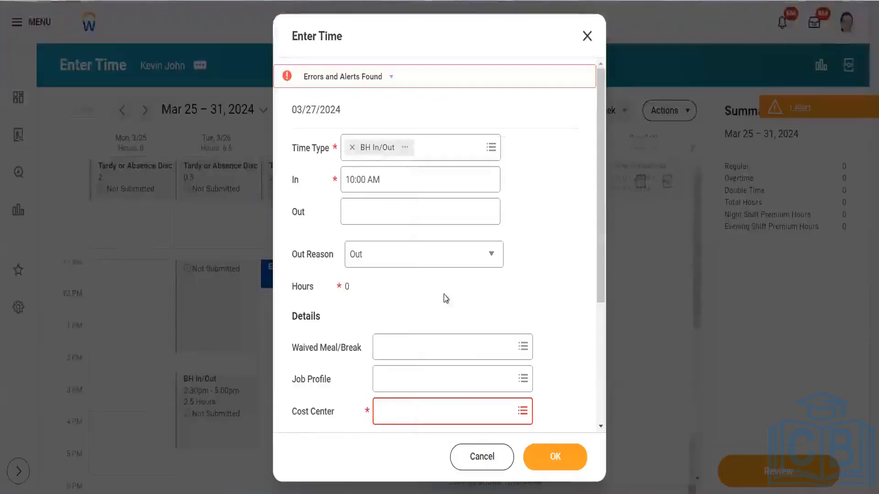
- Close and discard the unsaved 3/27 time entry
{"action": "left_click", "coordinate": [586, 38]}
{"action": "left_click_drag", "start_coordinate": [406, 297], "coordinate": [406, 275]}
{"action": "left_click", "coordinate": [407, 277]}
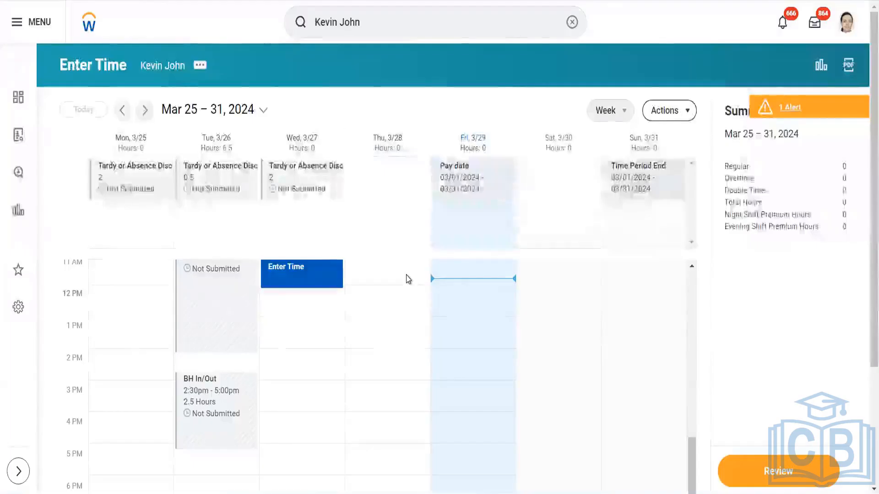
- Save a Wed 3/27 BH In/Out block with only a 10:00 AM in time
{"action": "left_click", "coordinate": [316, 272]}
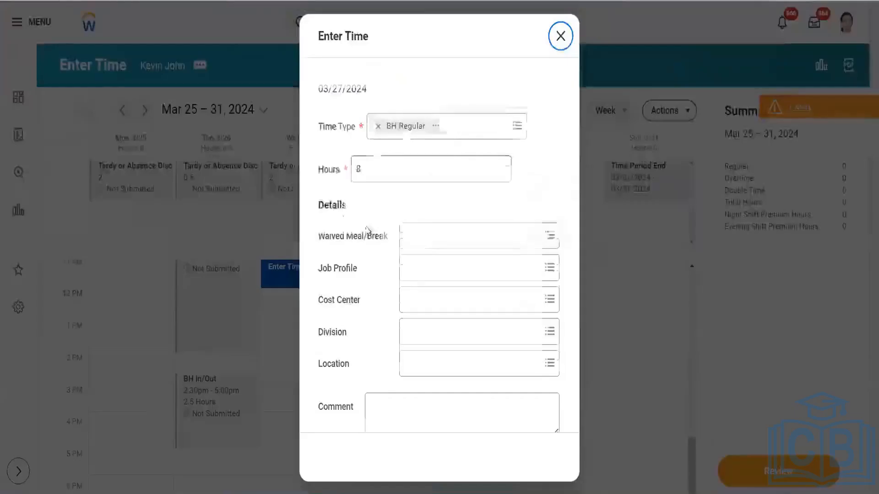
{"action": "left_click", "coordinate": [447, 119]}
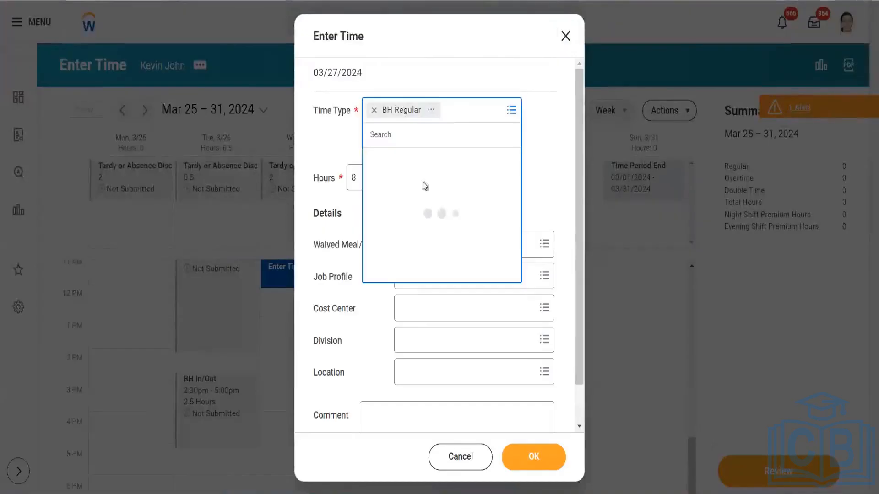
{"action": "left_click", "coordinate": [422, 161]}
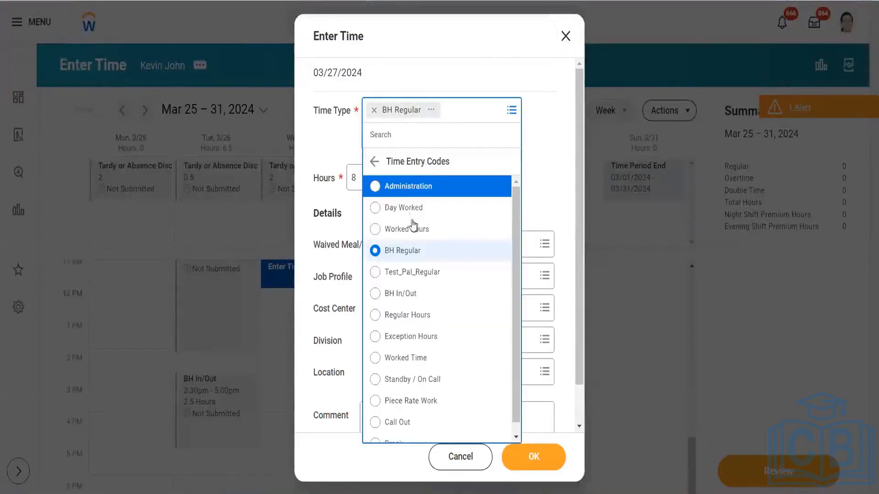
{"action": "left_click", "coordinate": [409, 300]}
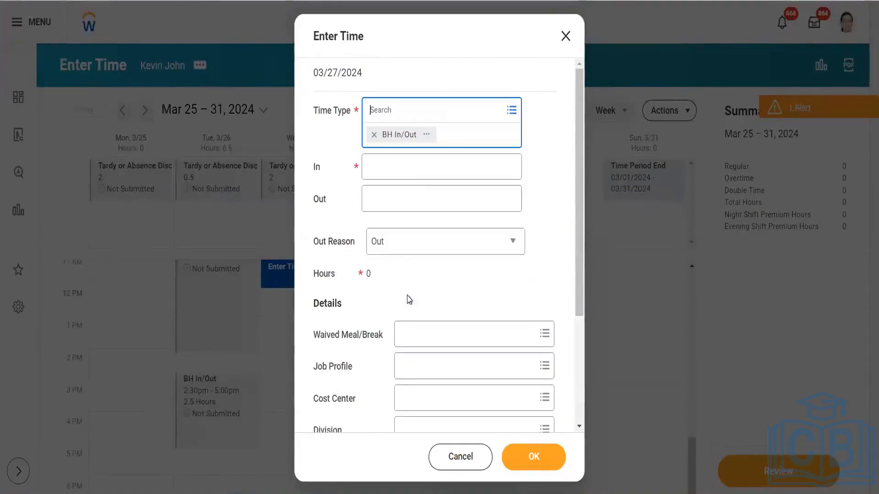
{"action": "left_click", "coordinate": [411, 166]}
{"action": "type", "text": "1"}
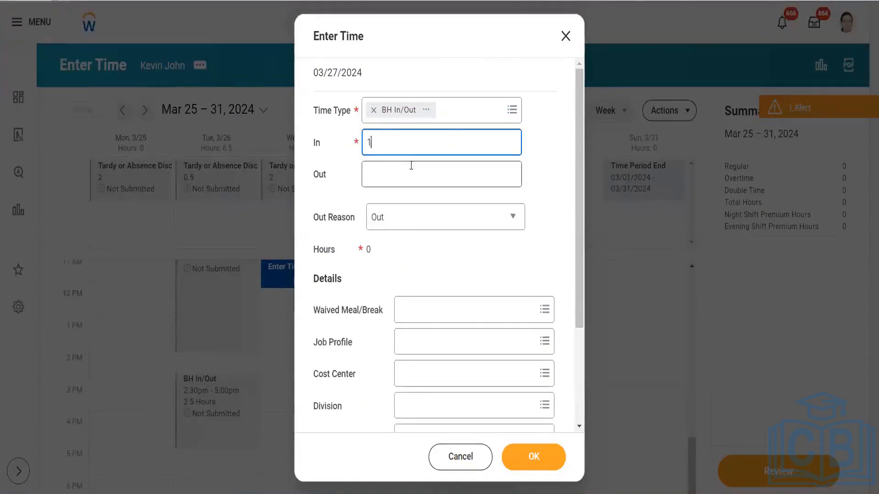
{"action": "type", "text": "0:00 AM"}
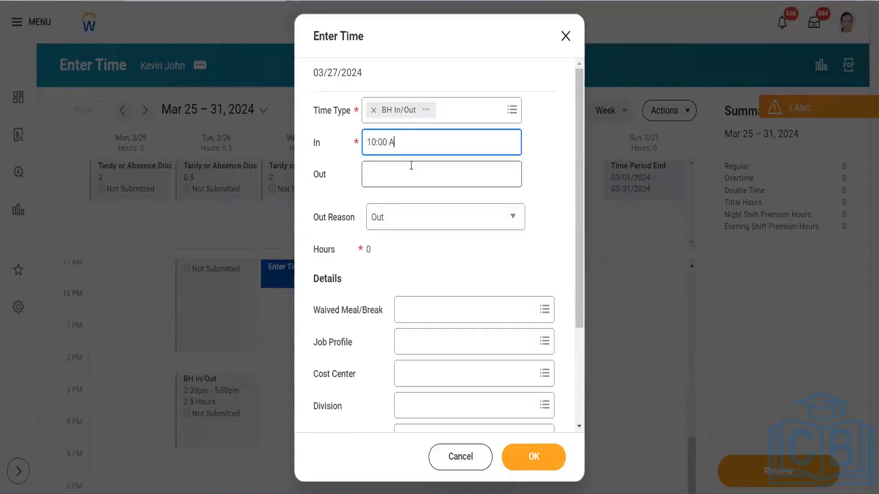
{"action": "left_click", "coordinate": [418, 265]}
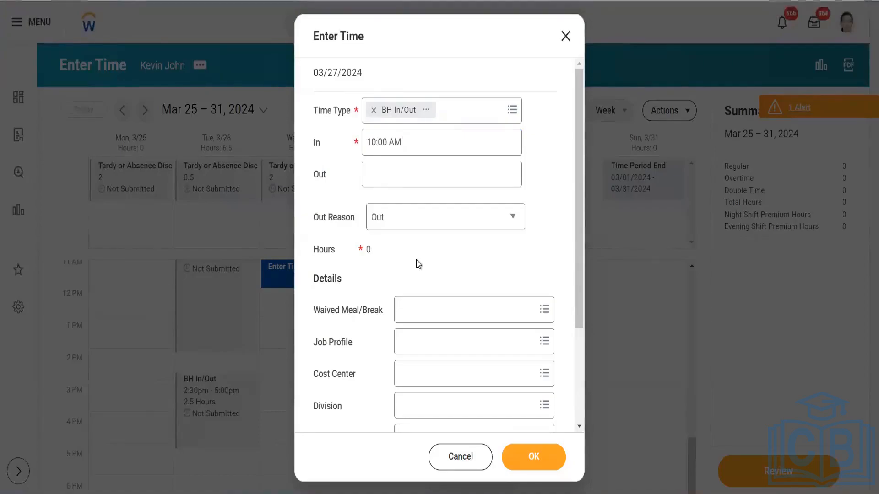
{"action": "left_click", "coordinate": [527, 461]}
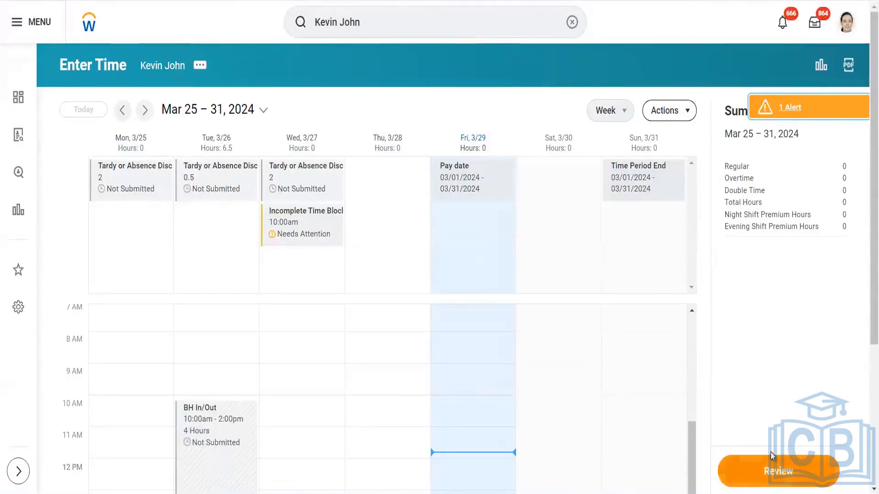
- Review and submit the Mar 25–31 week, view the alert details, then dismiss the confirmation
{"action": "left_click", "coordinate": [760, 481]}
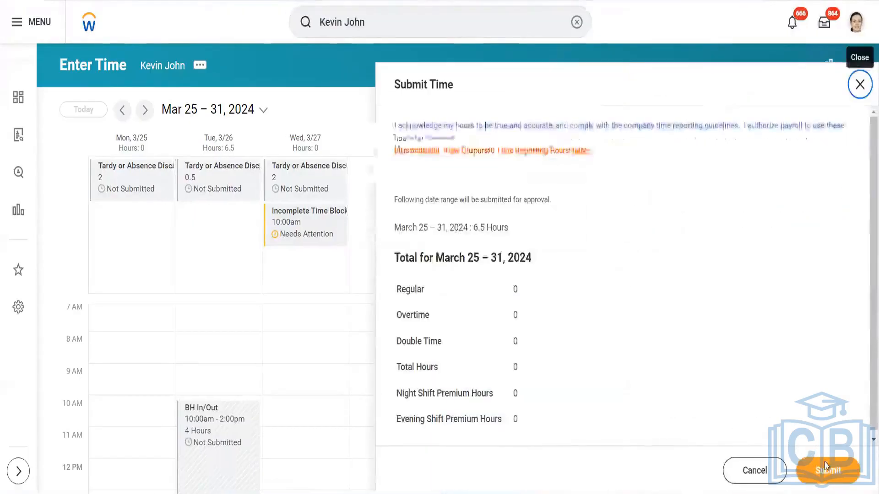
{"action": "left_click", "coordinate": [826, 466]}
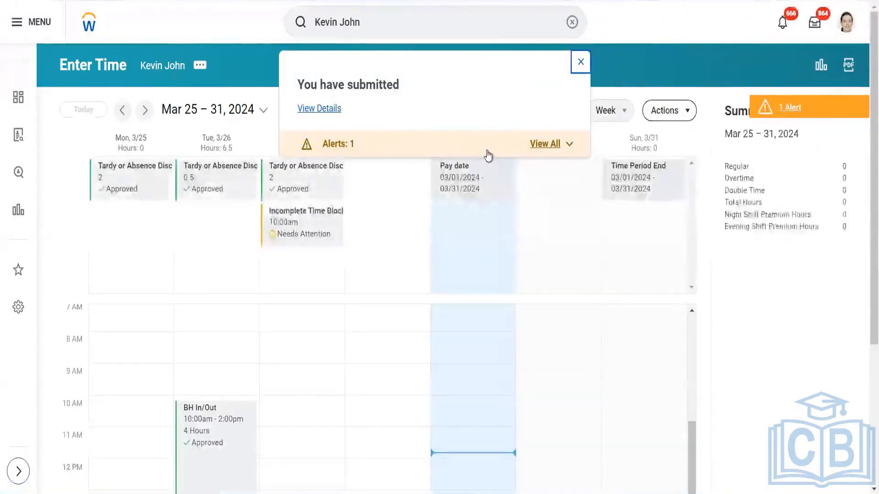
{"action": "left_click", "coordinate": [488, 152]}
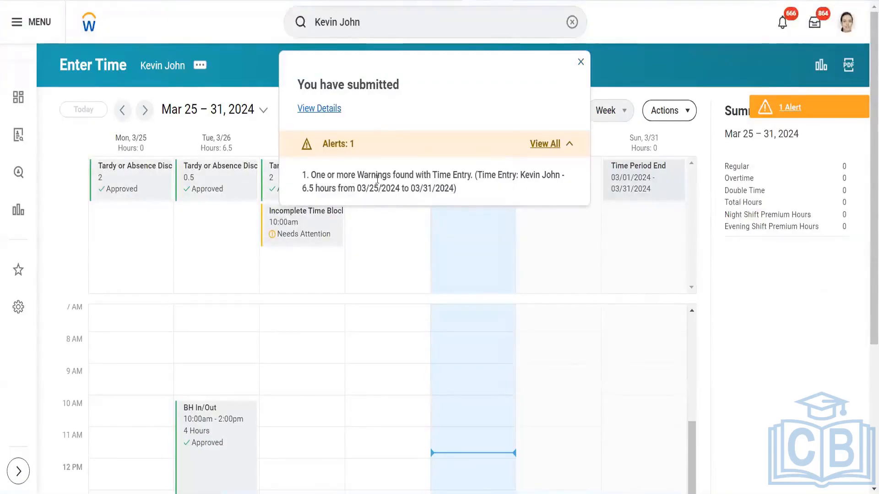
{"action": "left_click", "coordinate": [580, 64]}
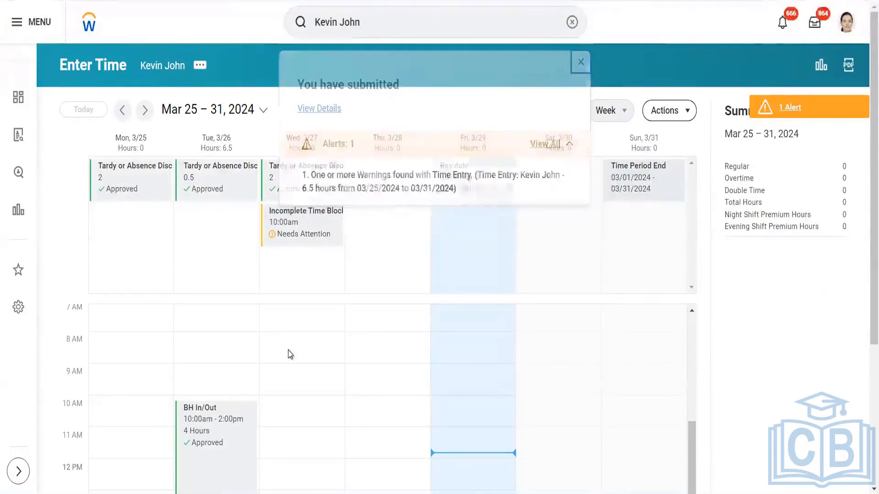
{"action": "scroll", "coordinate": [288, 353], "scroll_direction": "down", "scroll_amount": 4}
{"action": "scroll", "coordinate": [289, 353], "scroll_direction": "up", "scroll_amount": 2}
{"action": "scroll", "coordinate": [290, 355], "scroll_direction": "up", "scroll_amount": 2}
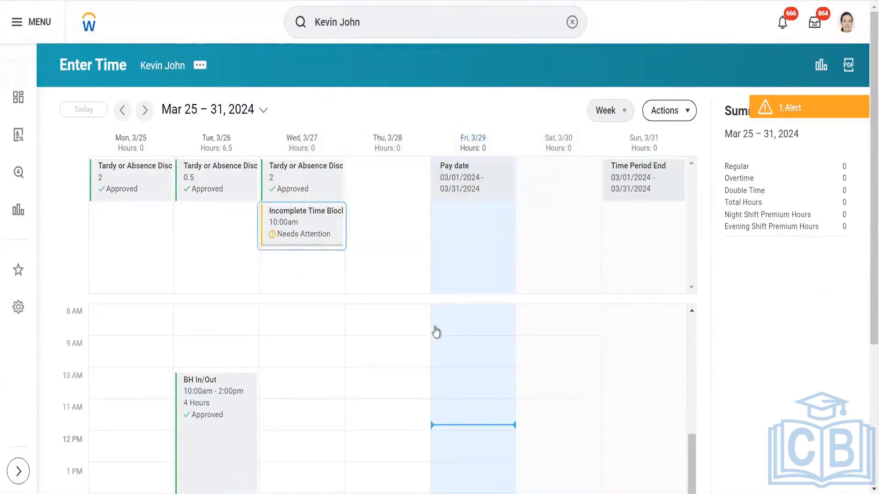
- Give the incomplete 3/27 BH In/Out block a 06:00 PM out time, making 8 hours
{"action": "left_click", "coordinate": [290, 243]}
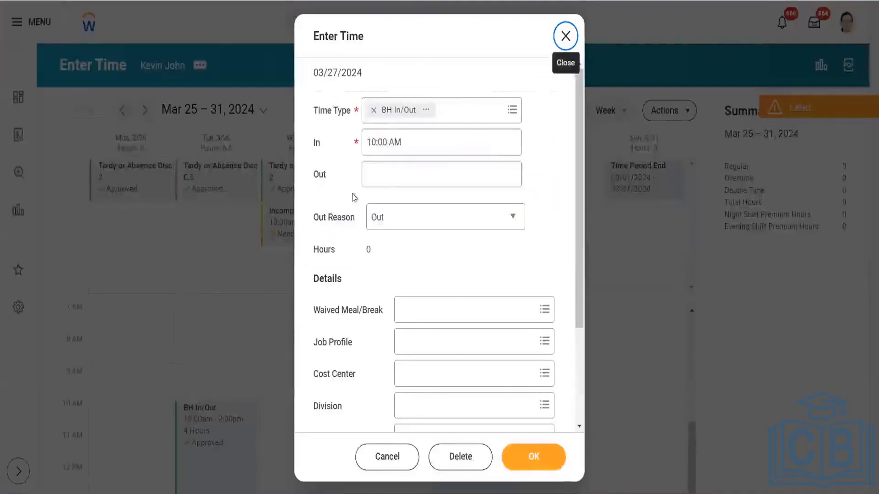
{"action": "left_click", "coordinate": [380, 178]}
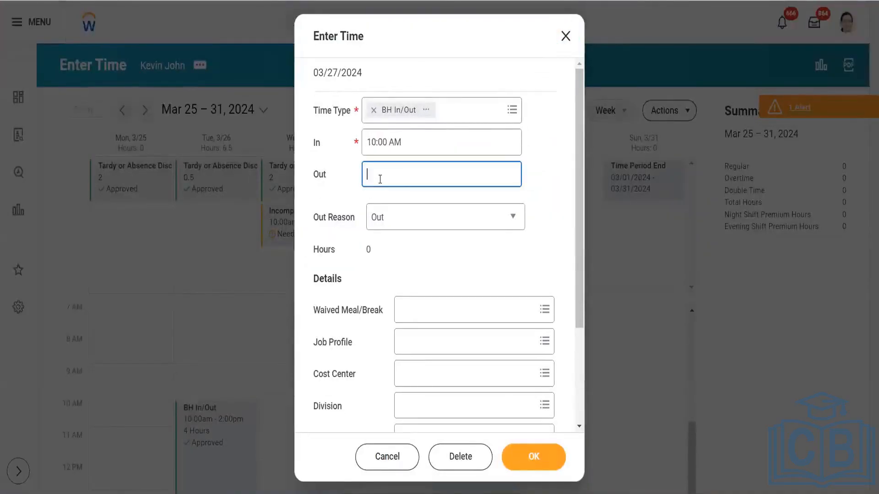
{"action": "type", "text": "18"}
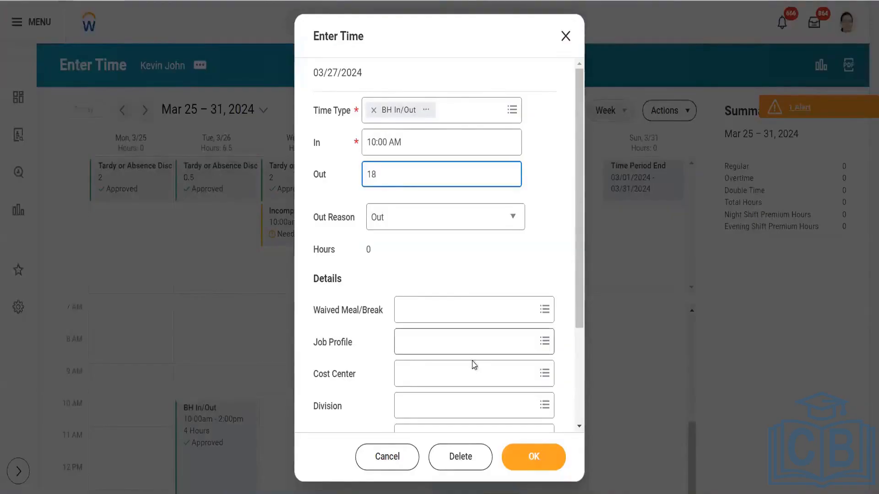
{"action": "left_click", "coordinate": [476, 259]}
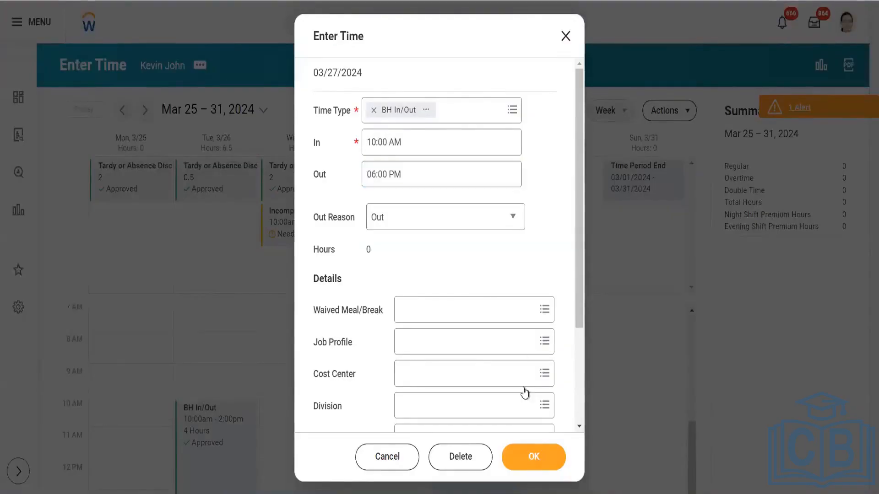
{"action": "left_click", "coordinate": [526, 456]}
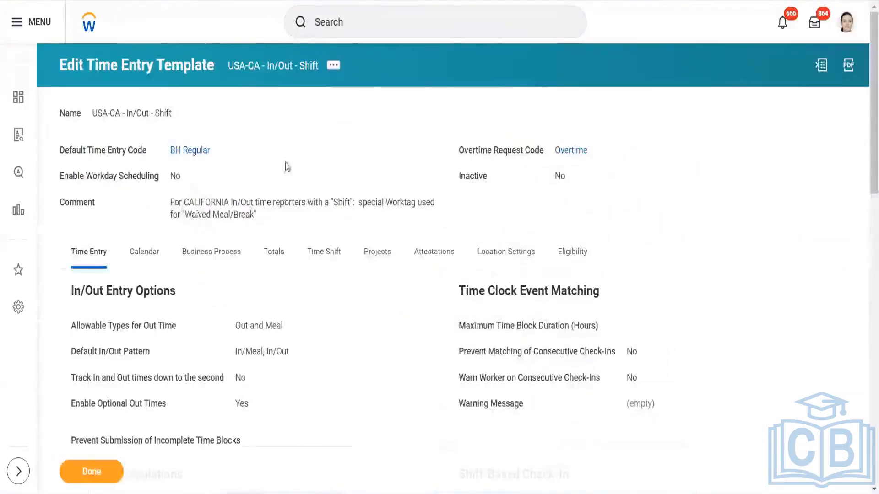
- Edit the USA-CA - In/Out - Shift template to tick Prevent Submission of Incomplete Time Blocks
{"action": "left_click", "coordinate": [331, 68]}
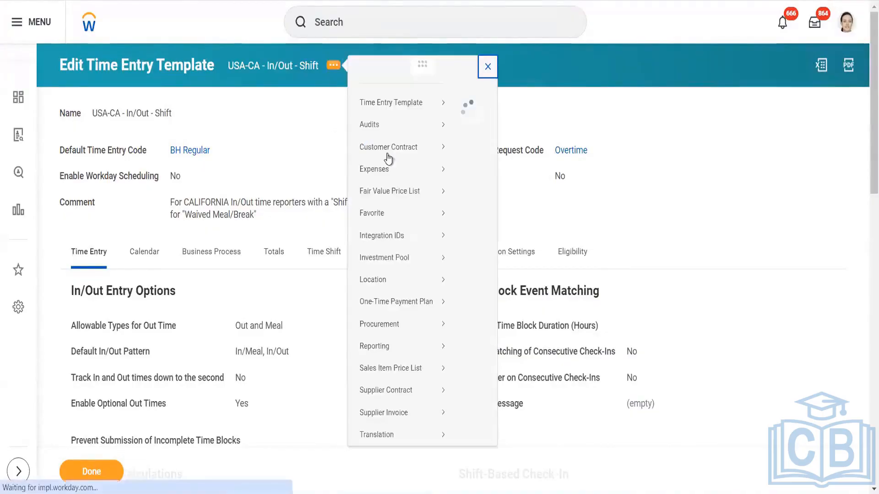
{"action": "mouse_move", "coordinate": [443, 117]}
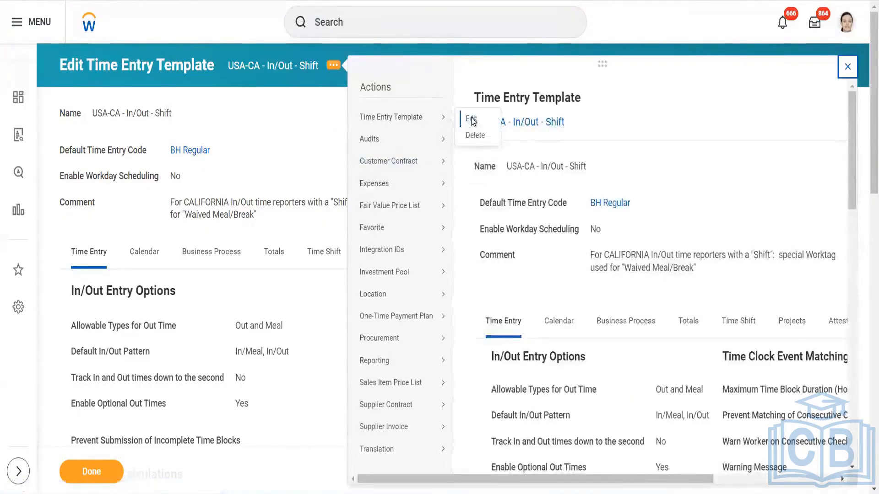
{"action": "left_click", "coordinate": [471, 120]}
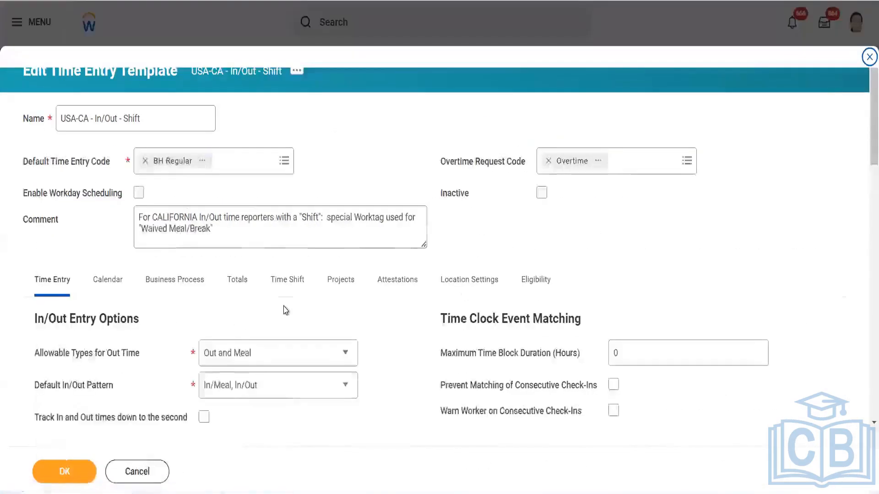
{"action": "scroll", "coordinate": [286, 311], "scroll_direction": "down", "scroll_amount": 5}
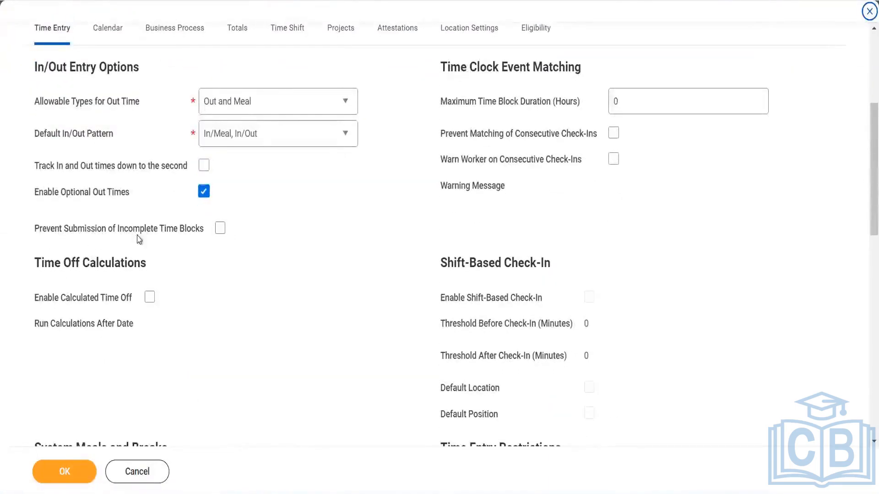
{"action": "left_click", "coordinate": [219, 229]}
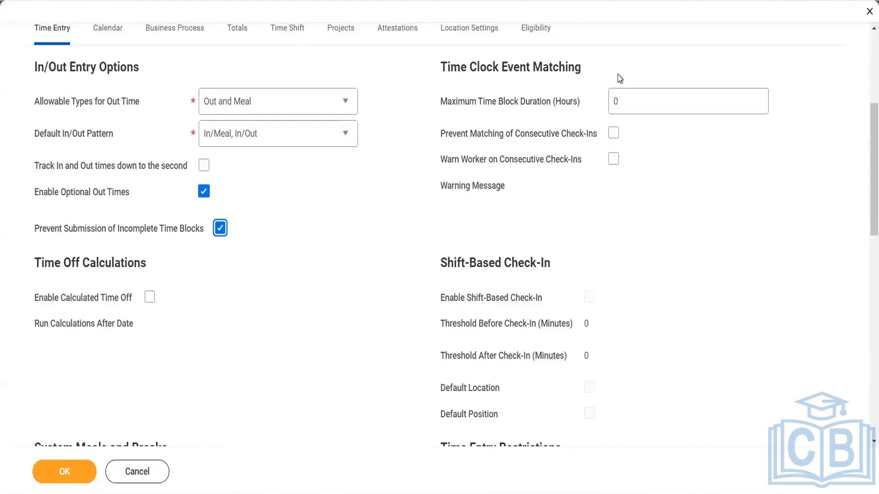
- Change the template's Maximum Time Block Duration (Hours) to 24 and confirm with OK
{"action": "left_click", "coordinate": [640, 101]}
{"action": "key", "text": "BackSpace"}
{"action": "type", "text": "24"}
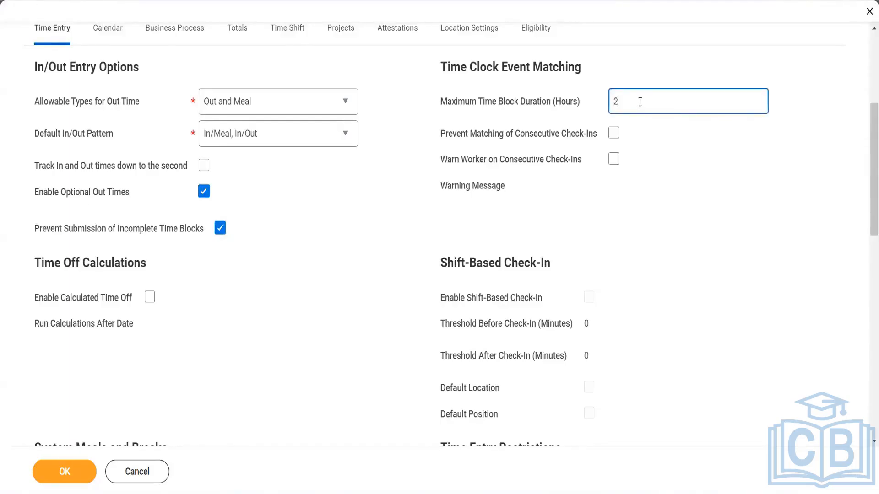
{"action": "left_click", "coordinate": [649, 154]}
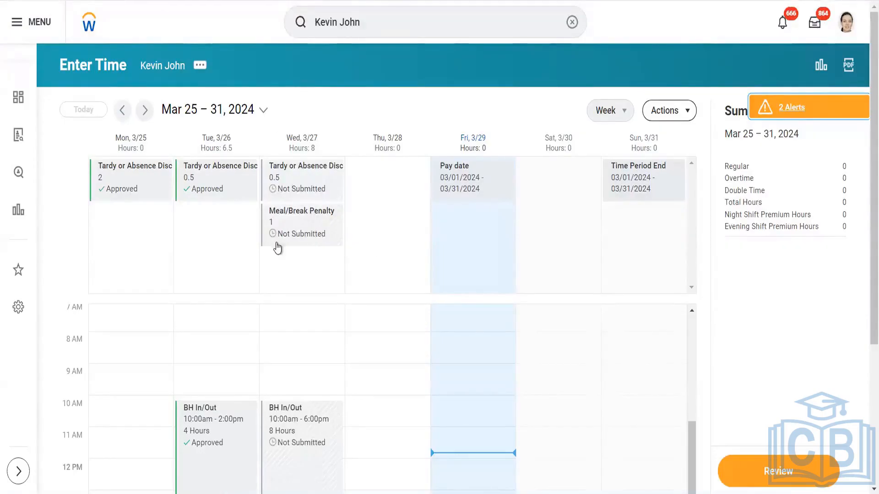
{"action": "left_click", "coordinate": [351, 350]}
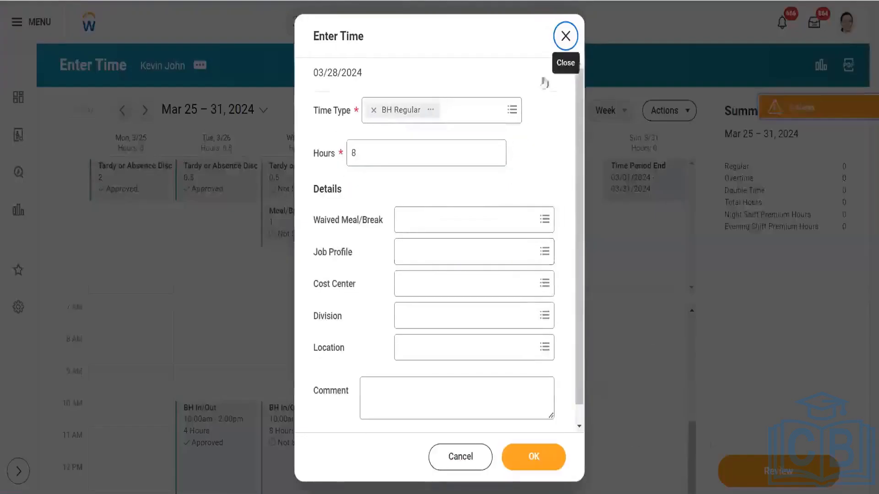
{"action": "left_click", "coordinate": [559, 41]}
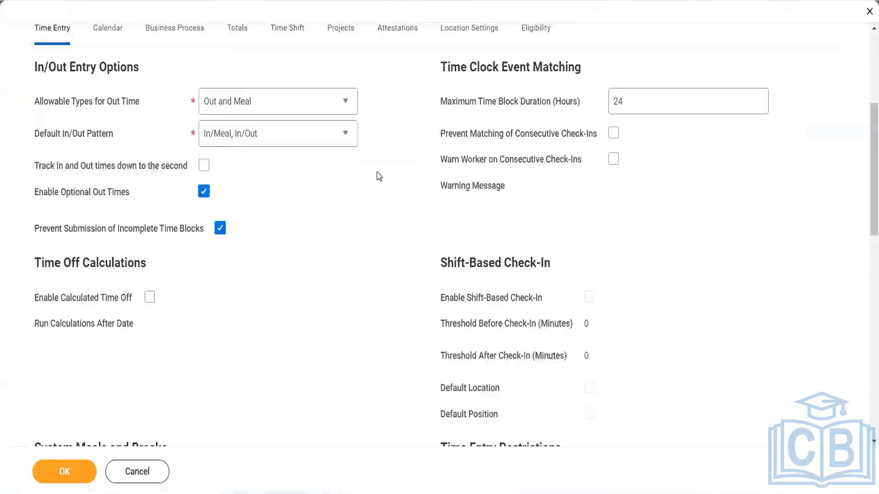
- Tick and then untick Prevent Matching of Consecutive Check-Ins, leaving it off
{"action": "mouse_move", "coordinate": [572, 138]}
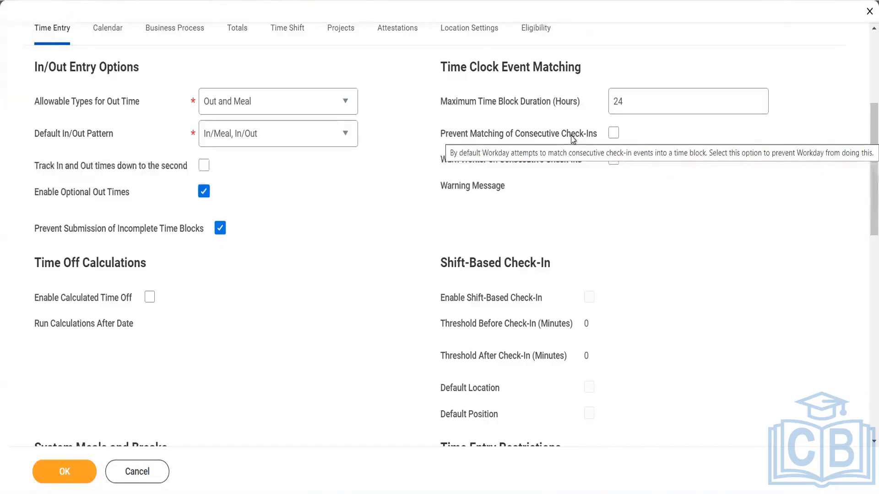
{"action": "left_click", "coordinate": [614, 134]}
{"action": "left_click", "coordinate": [614, 133]}
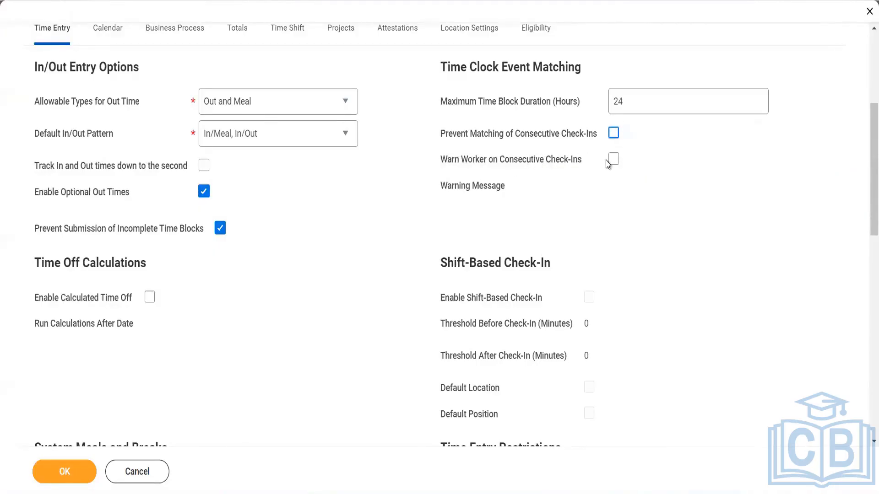
{"action": "mouse_move", "coordinate": [608, 164]}
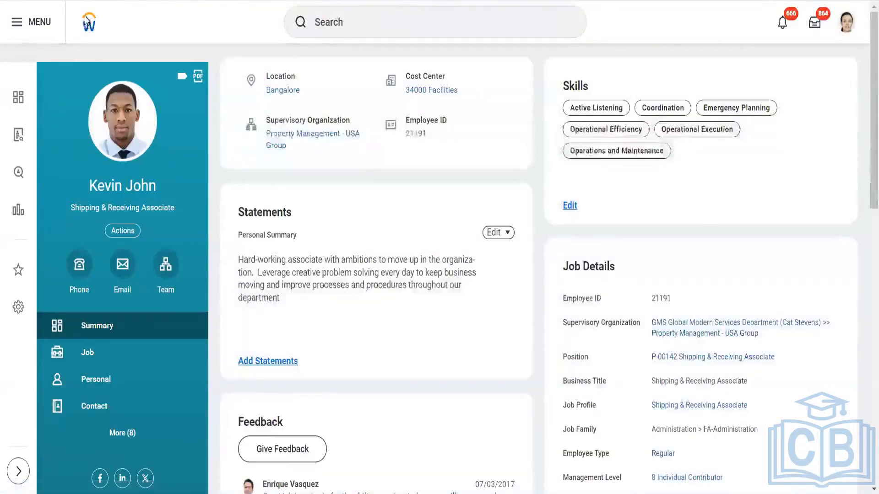
- Return to the Workday home page and open the Time app from the menu
{"action": "left_click", "coordinate": [89, 22]}
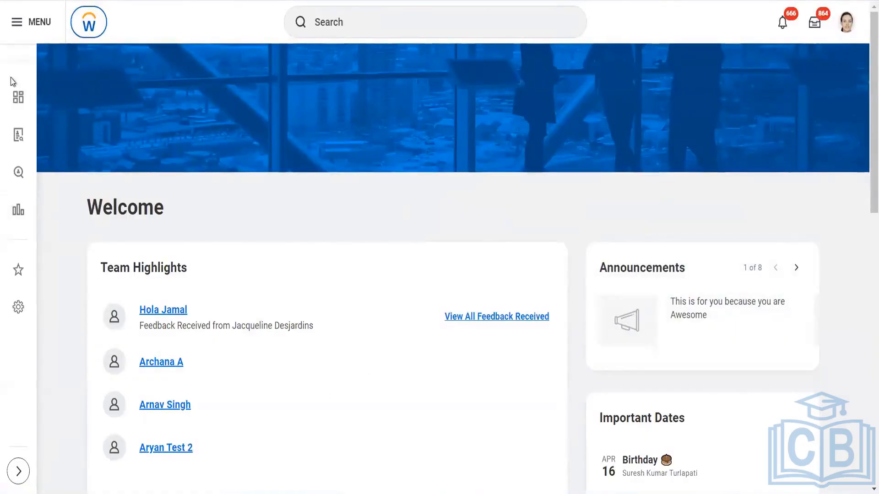
{"action": "left_click", "coordinate": [16, 91]}
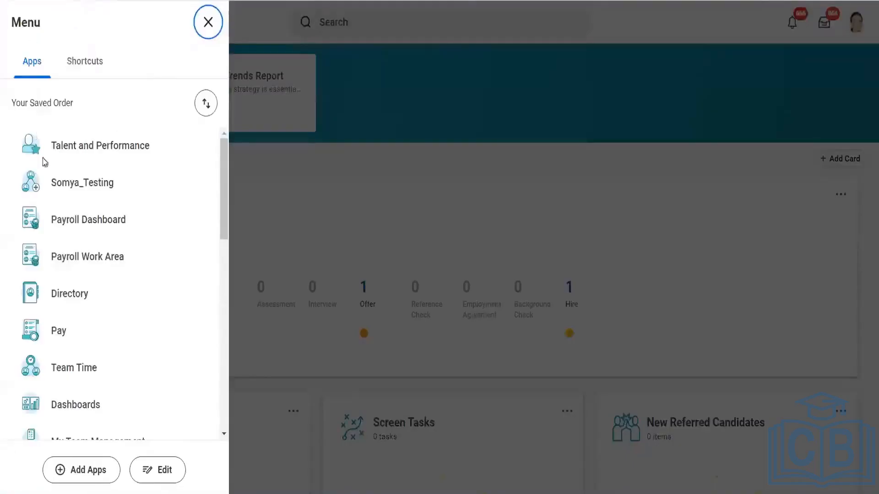
{"action": "scroll", "coordinate": [69, 343], "scroll_direction": "down", "scroll_amount": 3}
{"action": "scroll", "coordinate": [70, 341], "scroll_direction": "down", "scroll_amount": 1}
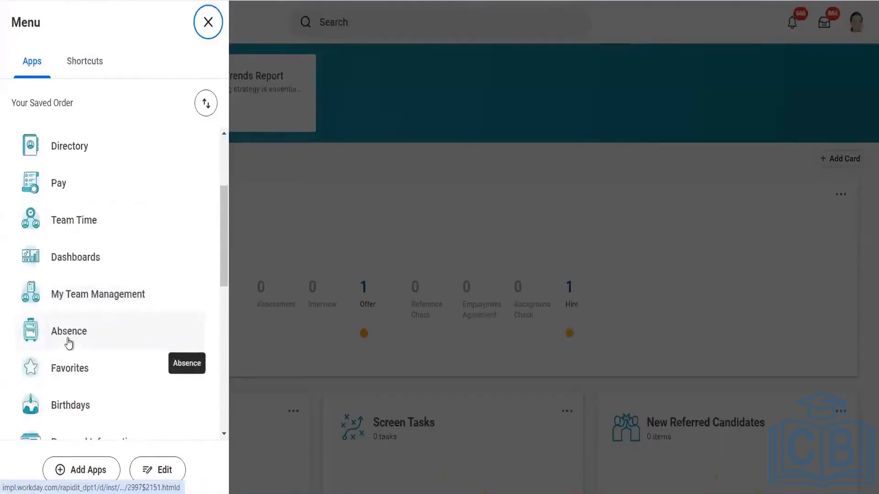
{"action": "scroll", "coordinate": [67, 359], "scroll_direction": "down", "scroll_amount": 4}
{"action": "scroll", "coordinate": [65, 359], "scroll_direction": "down", "scroll_amount": 1}
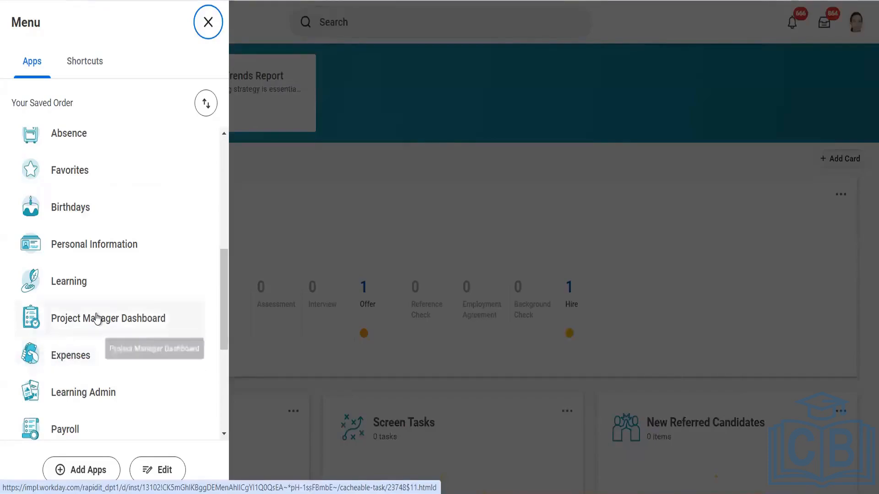
{"action": "scroll", "coordinate": [96, 317], "scroll_direction": "down", "scroll_amount": 3}
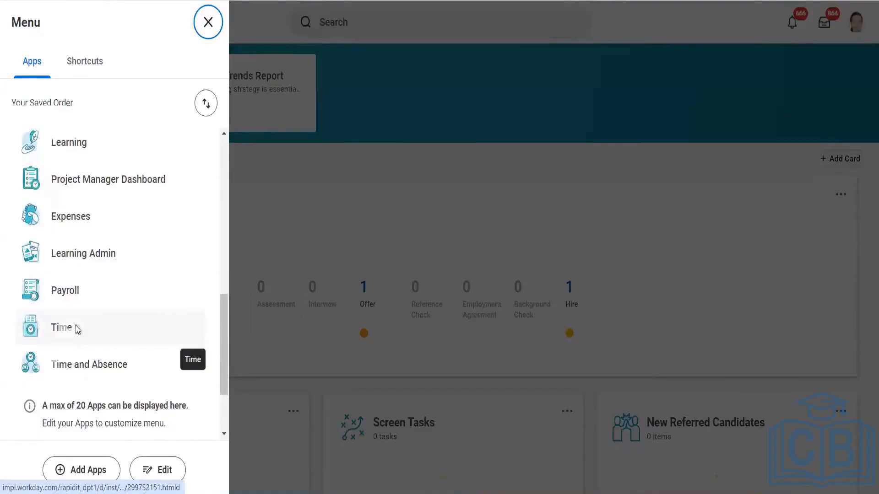
{"action": "left_click", "coordinate": [73, 327]}
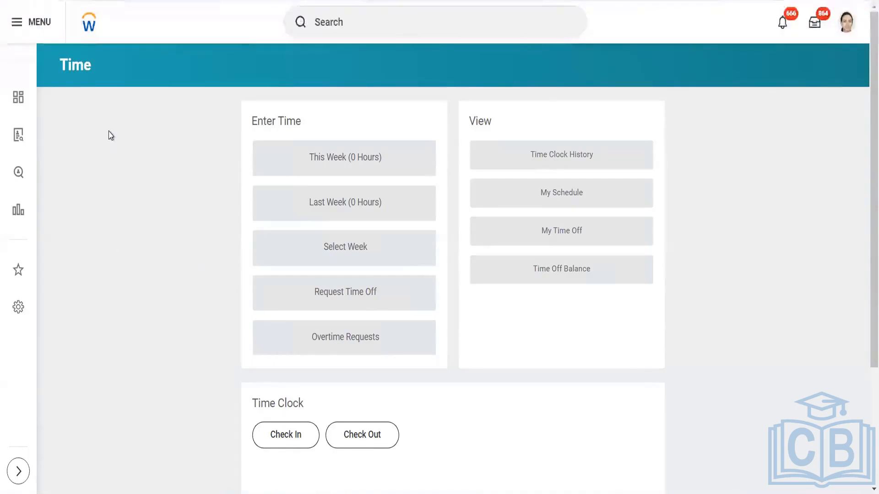
- Reopen the Time app from the apps list and scroll to its Time Clock section
{"action": "left_click", "coordinate": [32, 22]}
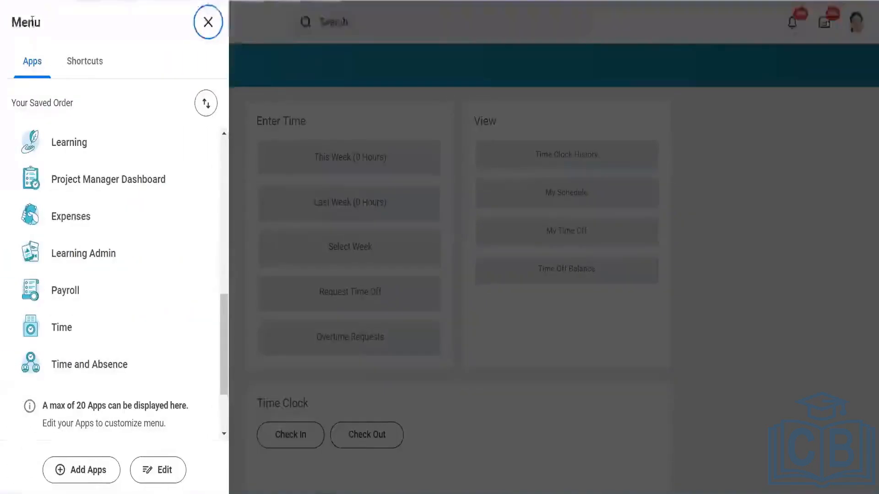
{"action": "left_click", "coordinate": [61, 327]}
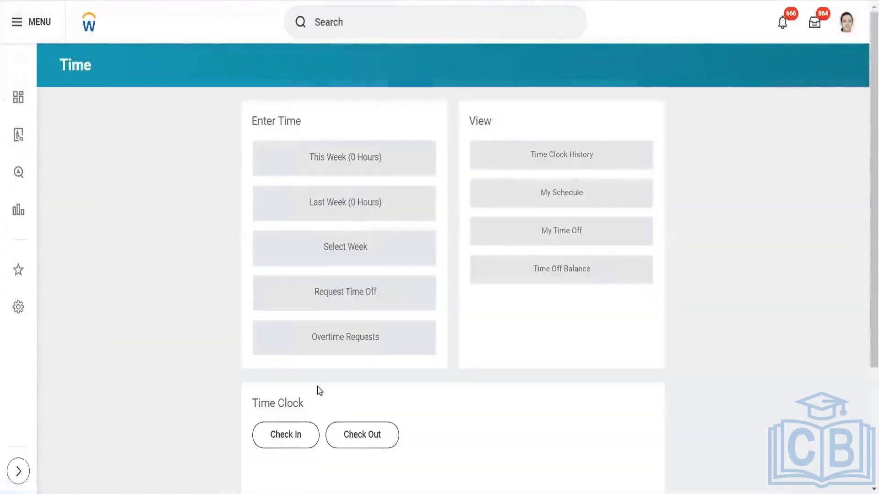
{"action": "scroll", "coordinate": [319, 391], "scroll_direction": "down", "scroll_amount": 3}
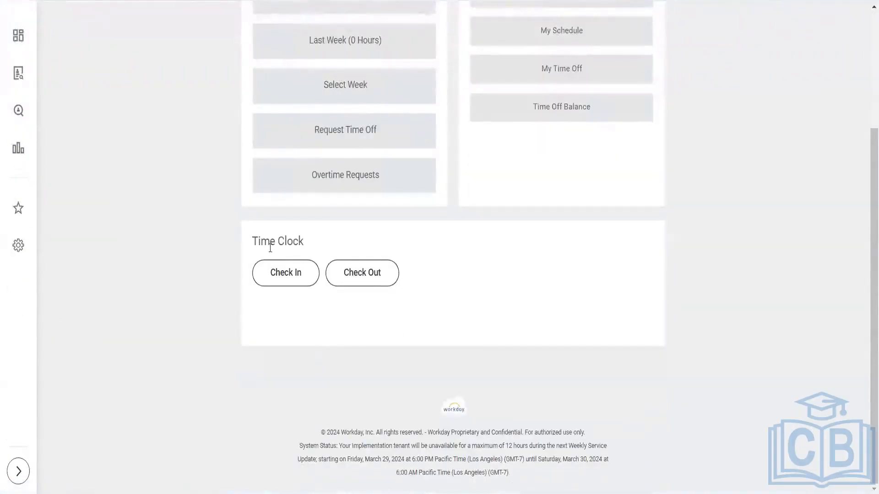
- Check in on the time clock with time type Time Entry Codes > Project Time (In/Out)
{"action": "left_click", "coordinate": [279, 276]}
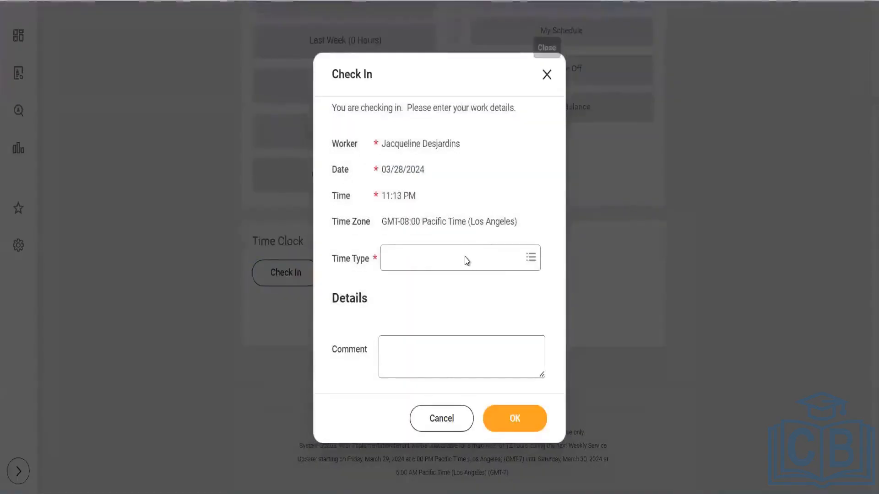
{"action": "left_click", "coordinate": [466, 259]}
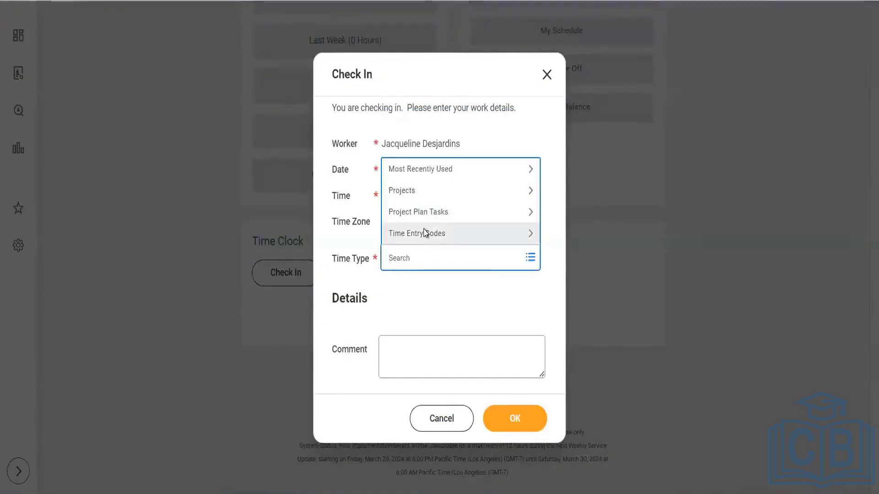
{"action": "left_click", "coordinate": [425, 232]}
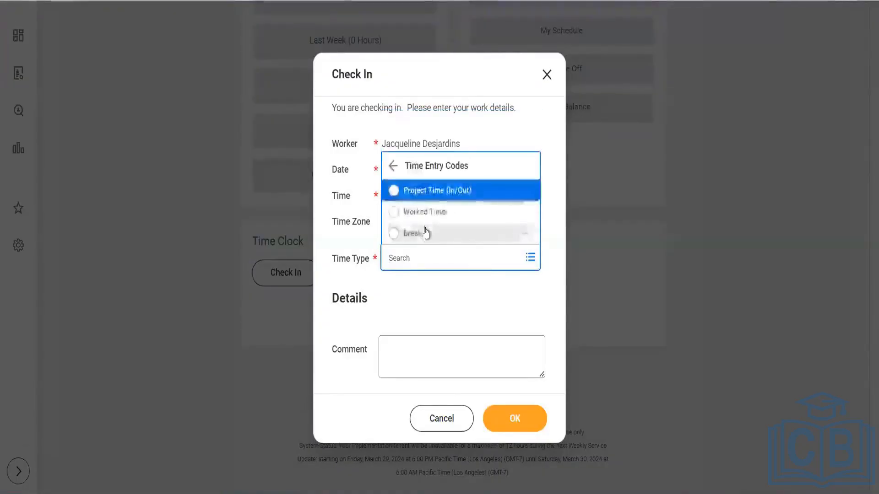
{"action": "left_click", "coordinate": [435, 192]}
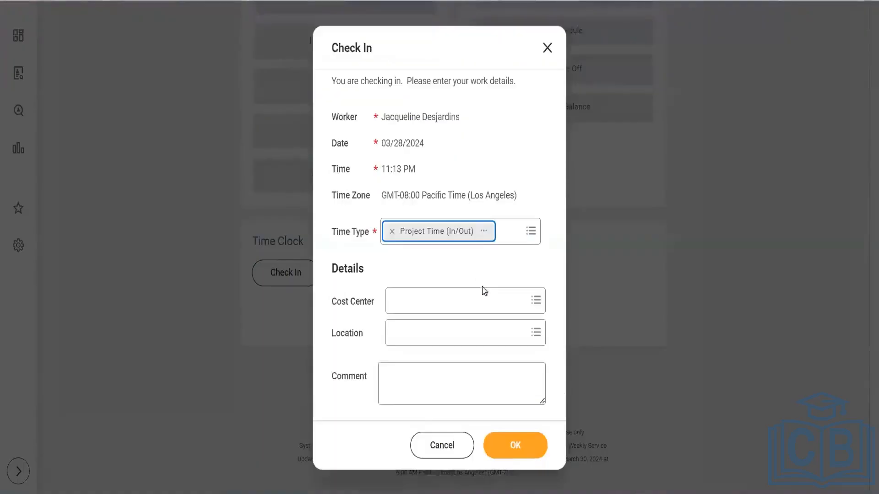
{"action": "left_click", "coordinate": [448, 263]}
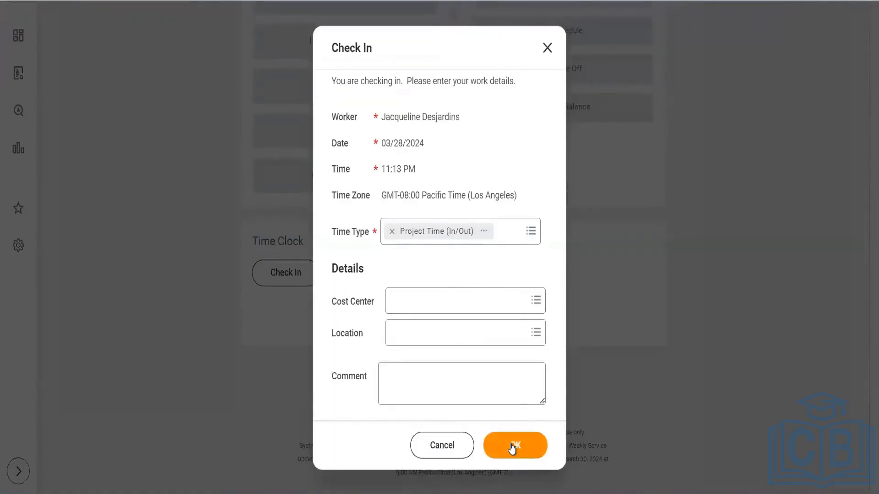
{"action": "left_click", "coordinate": [513, 448]}
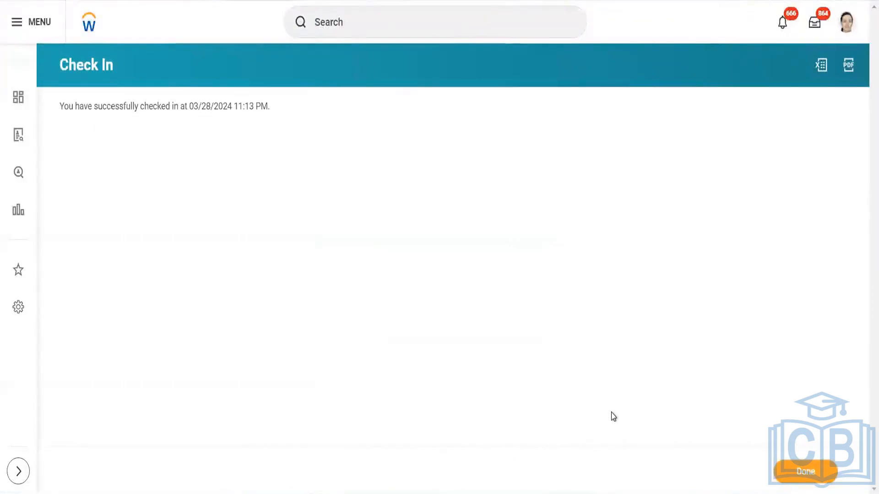
- Open Enter My Time via the profile's Actions menu, then go back to the Time app
{"action": "left_click", "coordinate": [847, 23]}
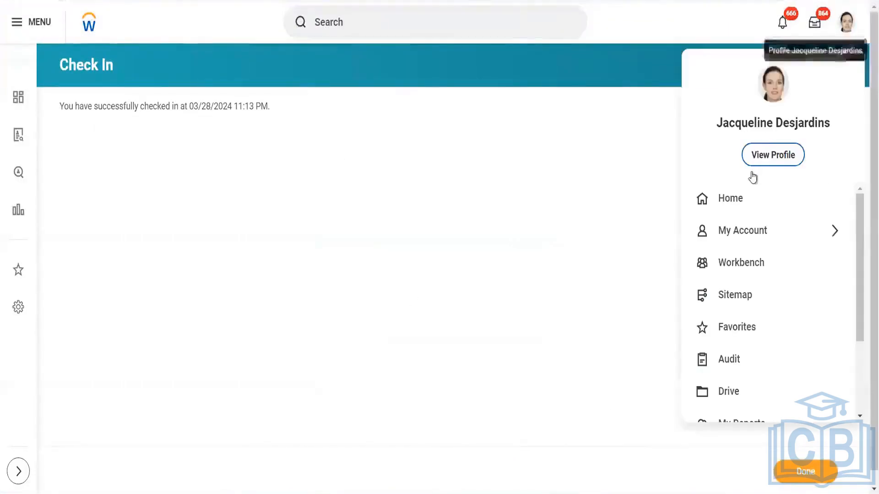
{"action": "left_click", "coordinate": [469, 194]}
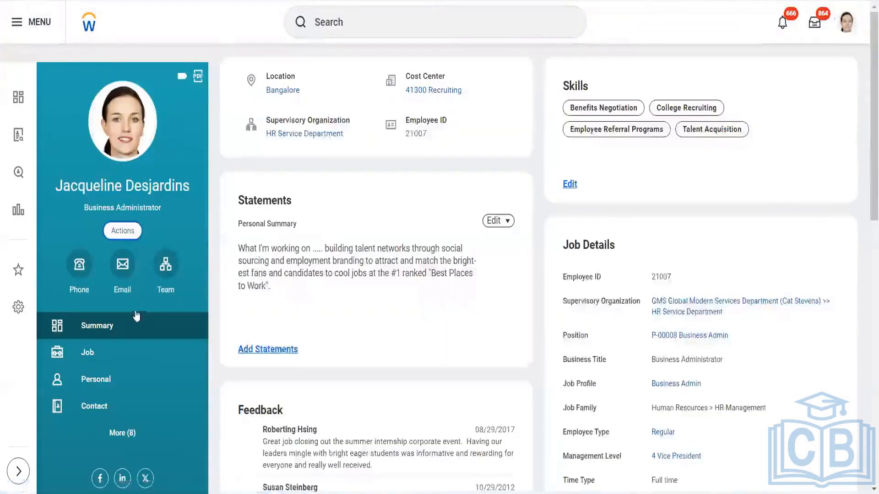
{"action": "left_click", "coordinate": [134, 231]}
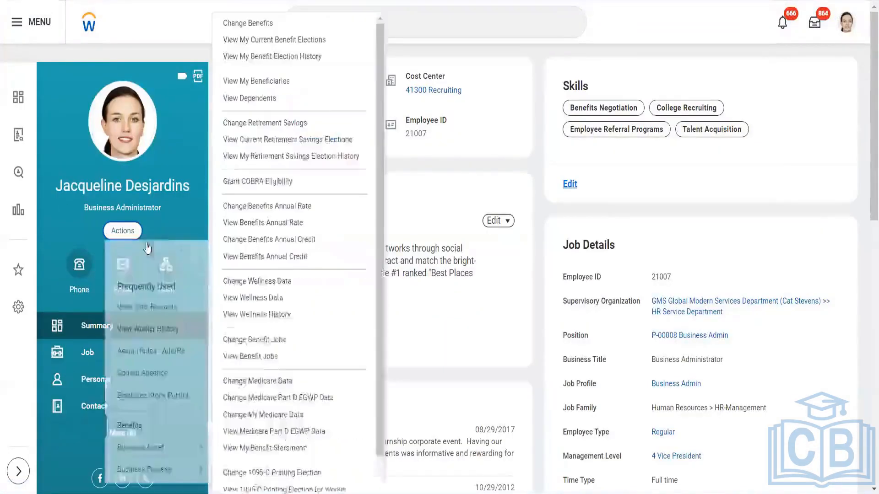
{"action": "scroll", "coordinate": [172, 431], "scroll_direction": "down", "scroll_amount": 10}
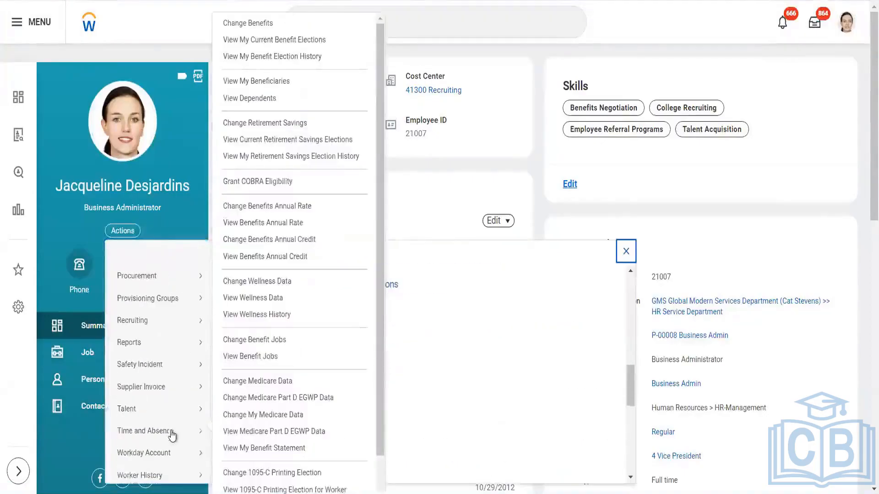
{"action": "mouse_move", "coordinate": [172, 435]}
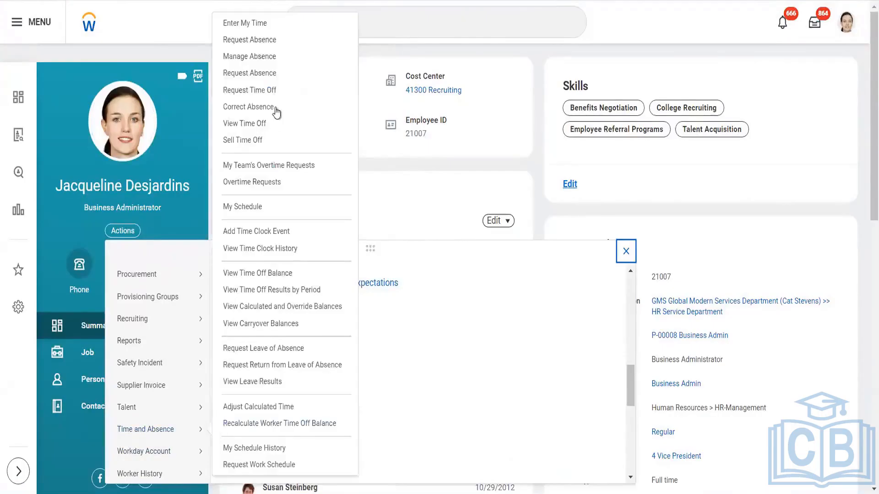
{"action": "left_click", "coordinate": [252, 23]}
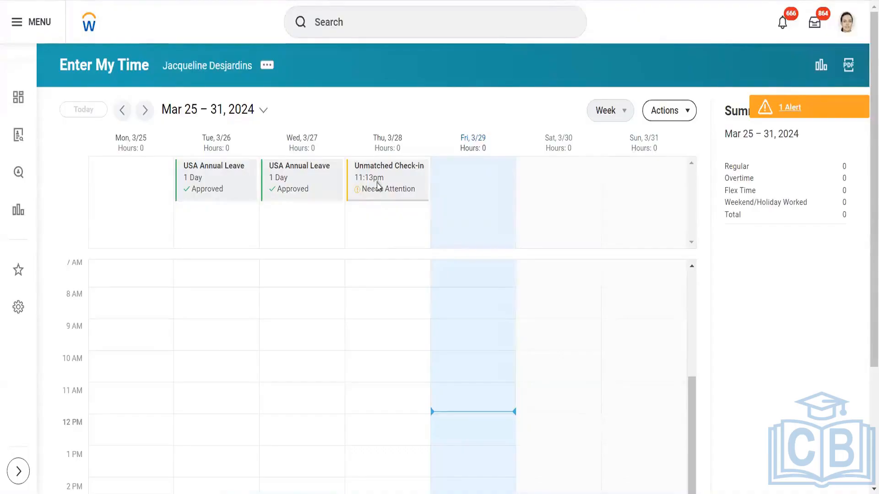
{"action": "left_click", "coordinate": [46, 29]}
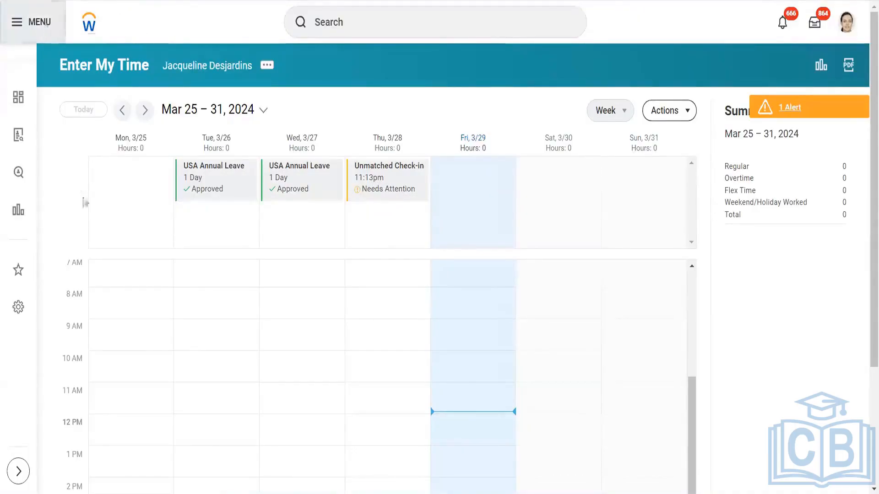
{"action": "left_click", "coordinate": [59, 327]}
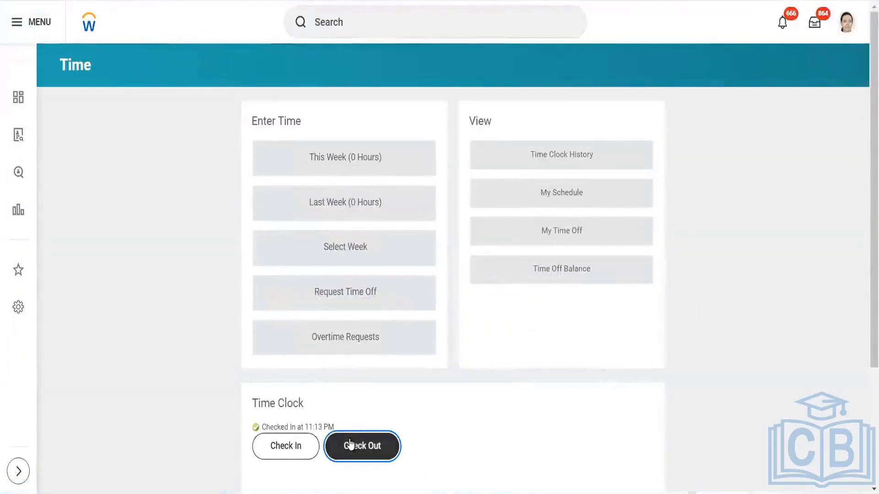
- Check out of the time clock with Out as the reason
{"action": "left_click", "coordinate": [351, 445]}
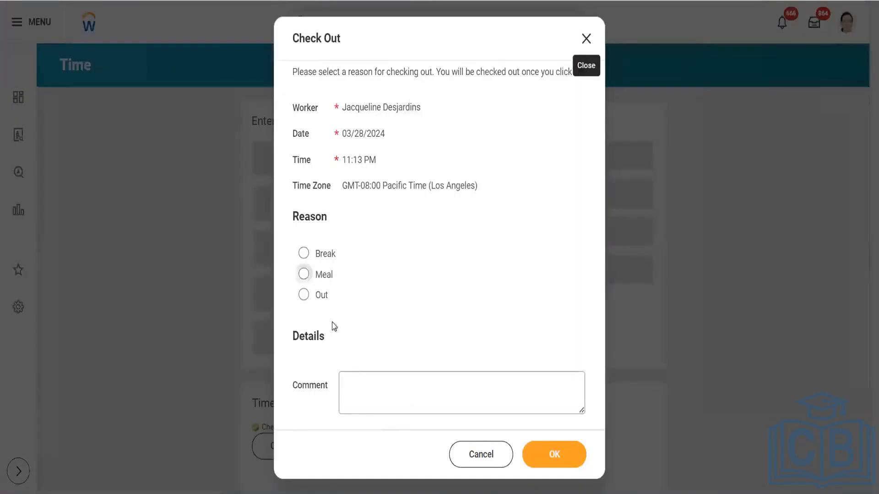
{"action": "left_click", "coordinate": [306, 295]}
{"action": "left_click", "coordinate": [538, 458]}
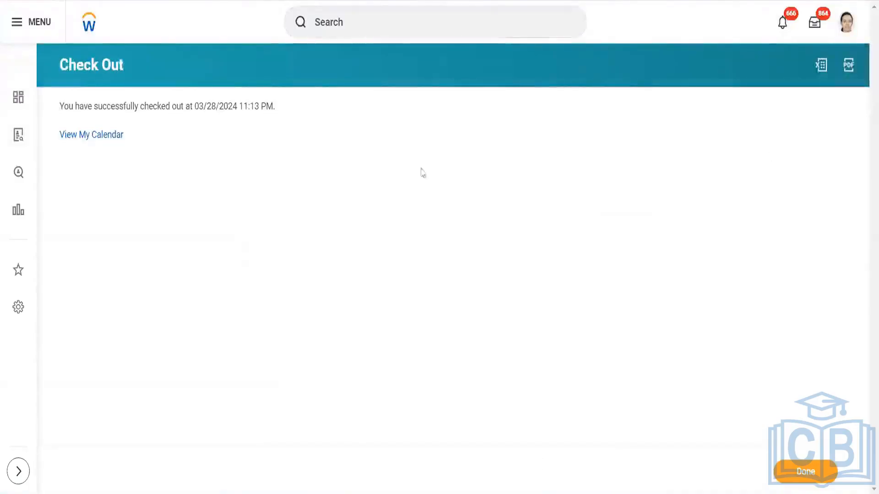
- Open the Mar 25–31 calendar showing Thursday's unmatched 11:13pm check-in and check-out
{"action": "left_click", "coordinate": [101, 136]}
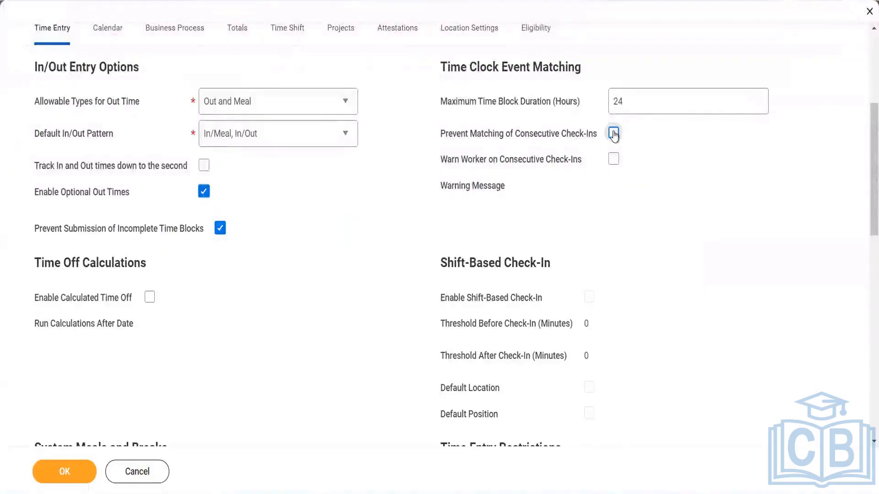
{"action": "mouse_move", "coordinate": [614, 135]}
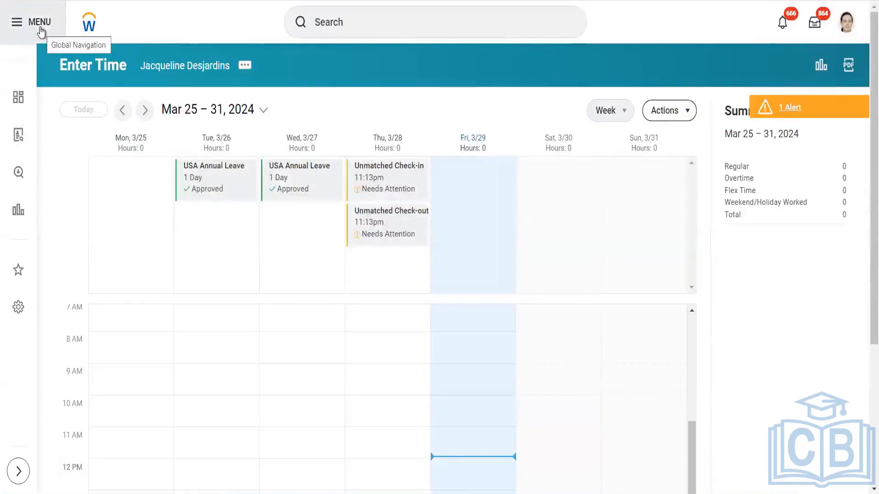
- Open the Apps panel from the MENU button
{"action": "left_click", "coordinate": [41, 31]}
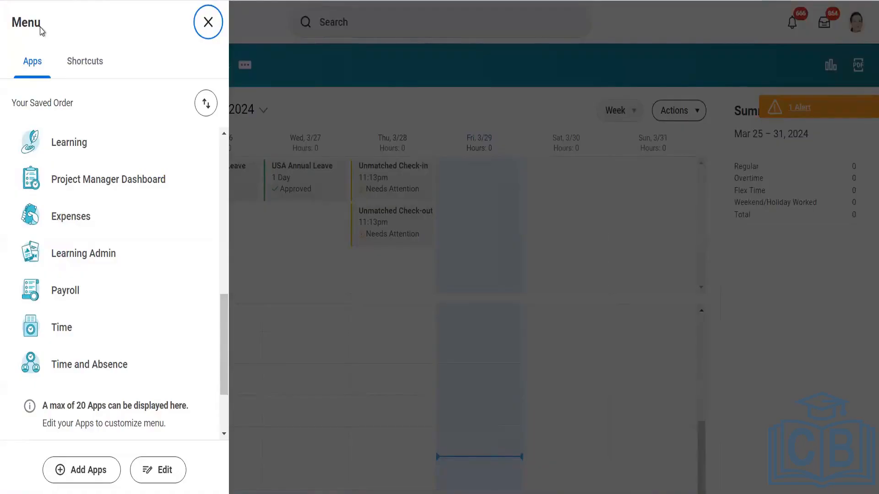
- Open Time, try Check In and Check Out, then return to the Edit Time Entry Code page
{"action": "left_click", "coordinate": [65, 328]}
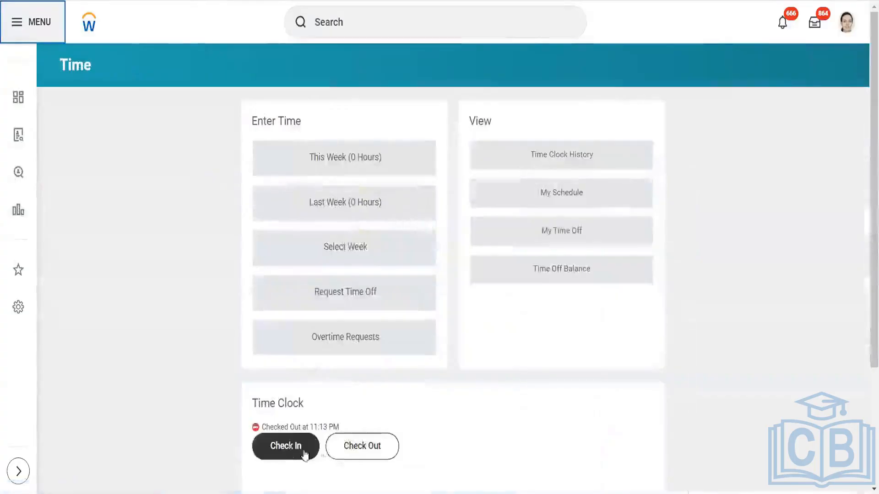
{"action": "left_click", "coordinate": [285, 445]}
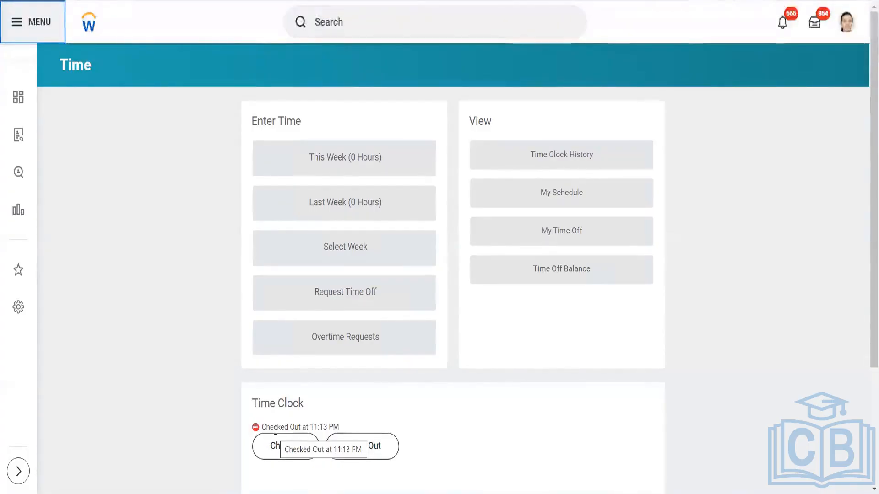
{"action": "left_click", "coordinate": [355, 446]}
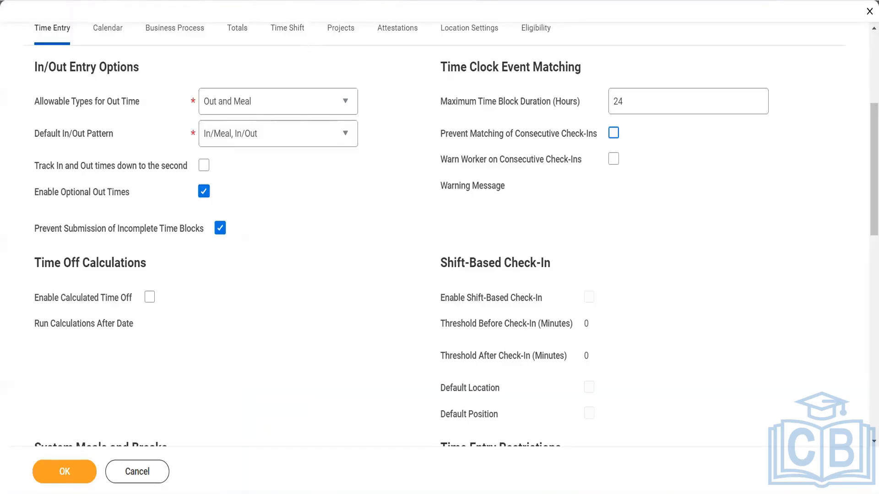
{"action": "left_click", "coordinate": [375, 1]}
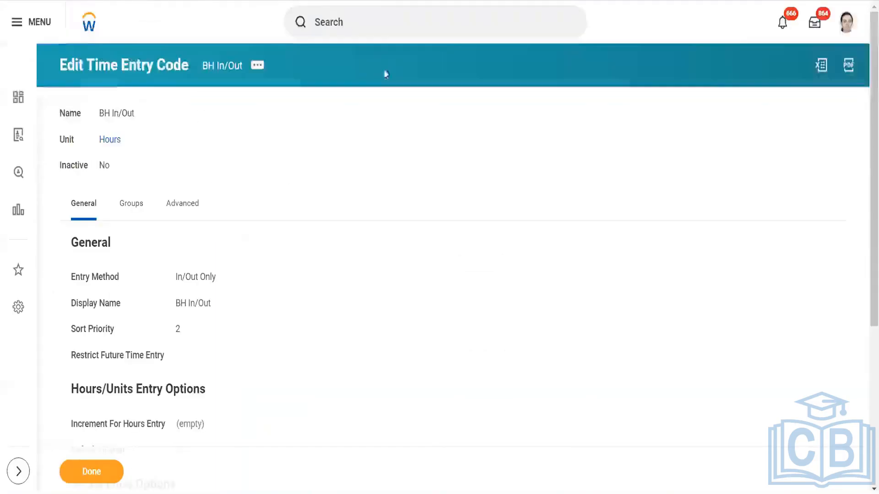
- Search for the View Time Off task and display the NLD Statutory Holiday time off
{"action": "left_click", "coordinate": [394, 21]}
{"action": "type", "text": "vie"}
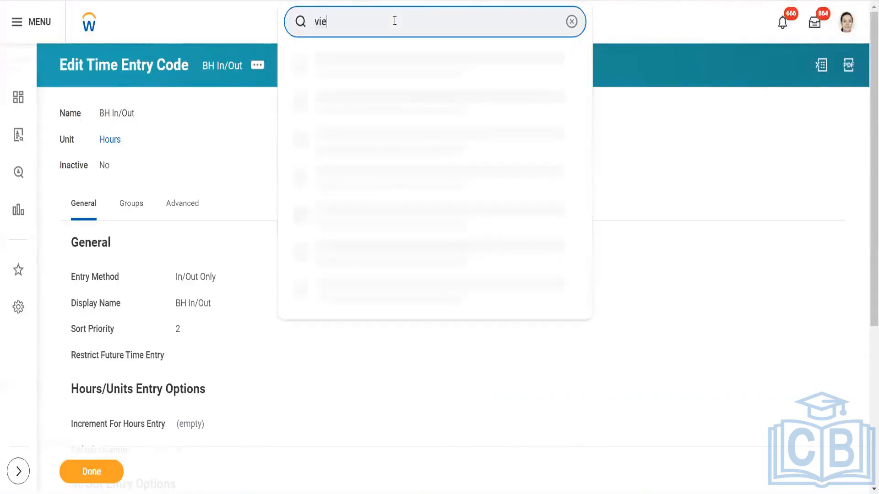
{"action": "type", "text": "w time "}
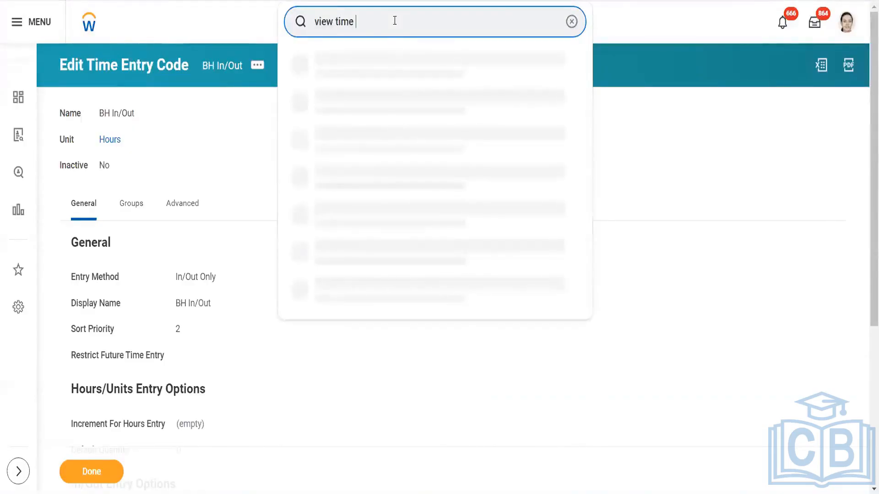
{"action": "type", "text": "off"}
{"action": "key", "text": "Escape"}
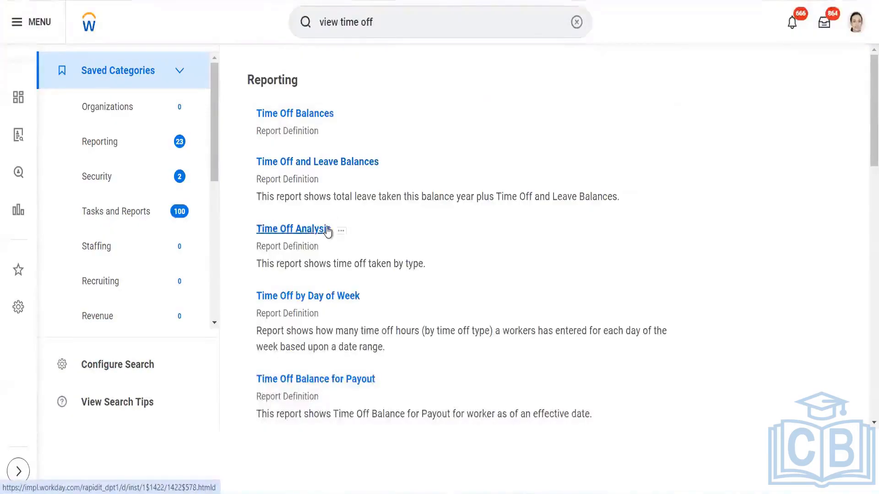
{"action": "scroll", "coordinate": [327, 231], "scroll_direction": "down", "scroll_amount": 10}
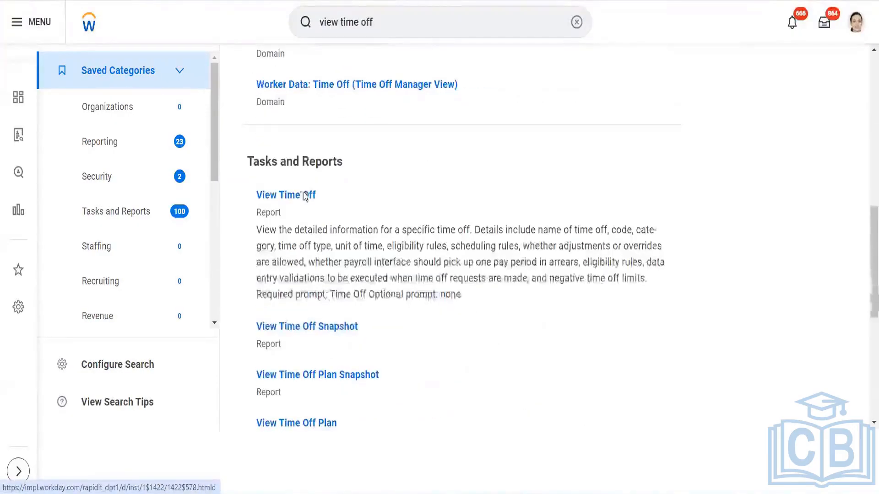
{"action": "left_click", "coordinate": [306, 196]}
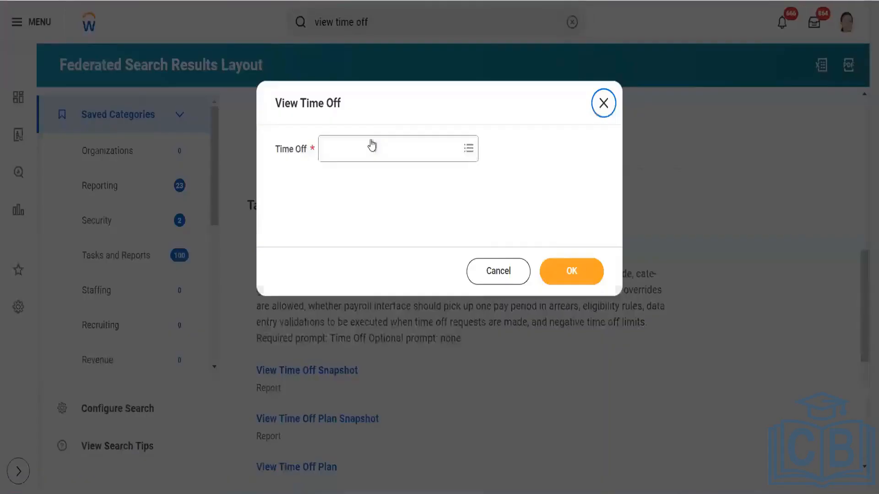
{"action": "left_click", "coordinate": [371, 144]}
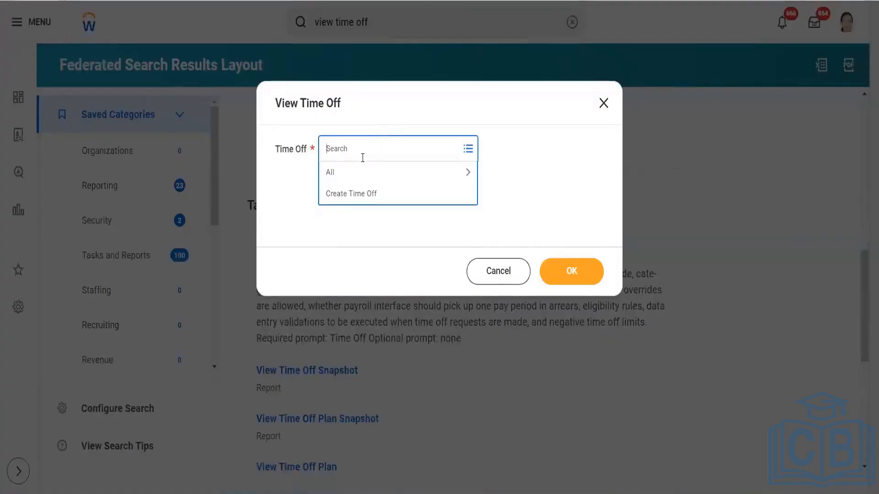
{"action": "type", "text": "nl"}
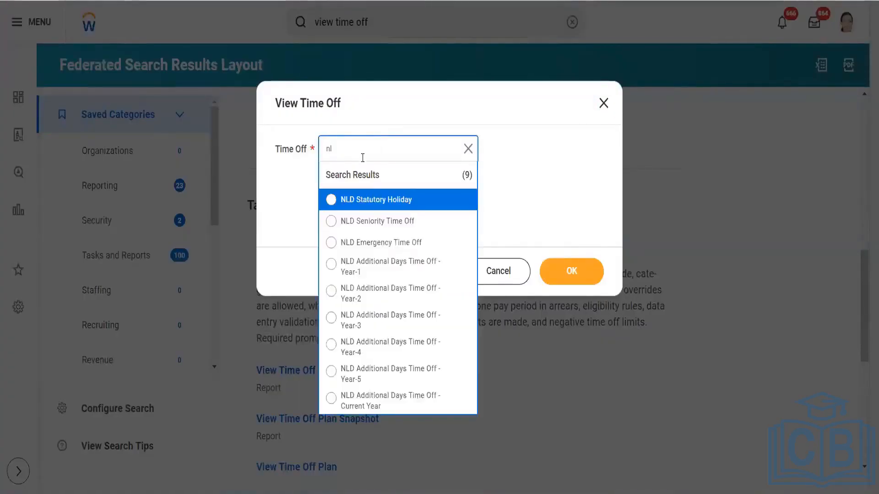
{"action": "left_click", "coordinate": [372, 201]}
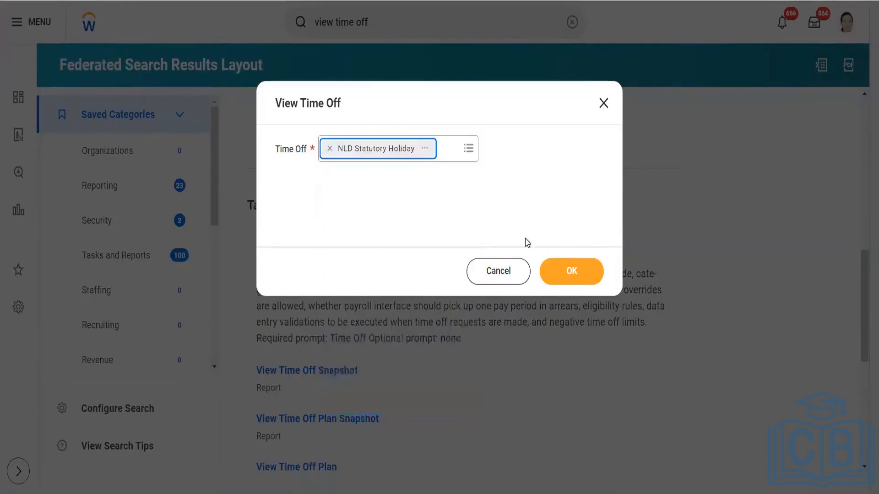
{"action": "left_click", "coordinate": [556, 271]}
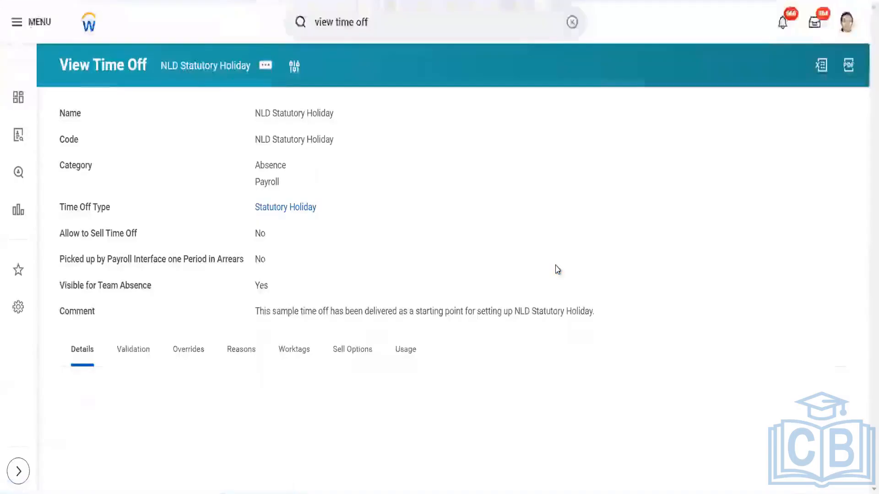
- Edit NLD Statutory Holiday, updating the existing effective date on its Initial Snapshot
{"action": "left_click", "coordinate": [267, 66]}
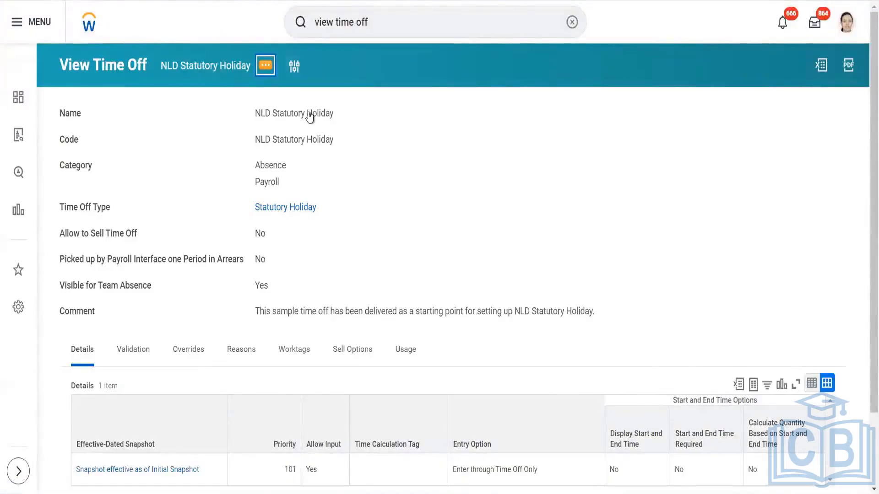
{"action": "mouse_move", "coordinate": [330, 117]}
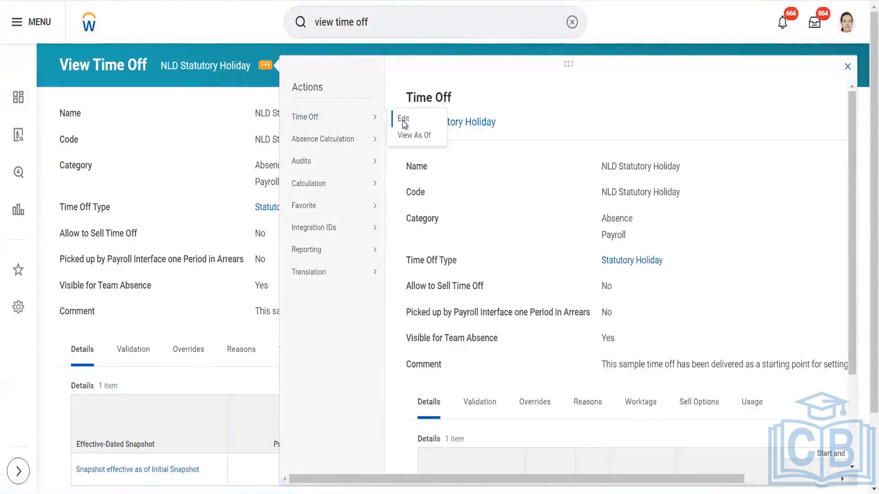
{"action": "left_click", "coordinate": [404, 120]}
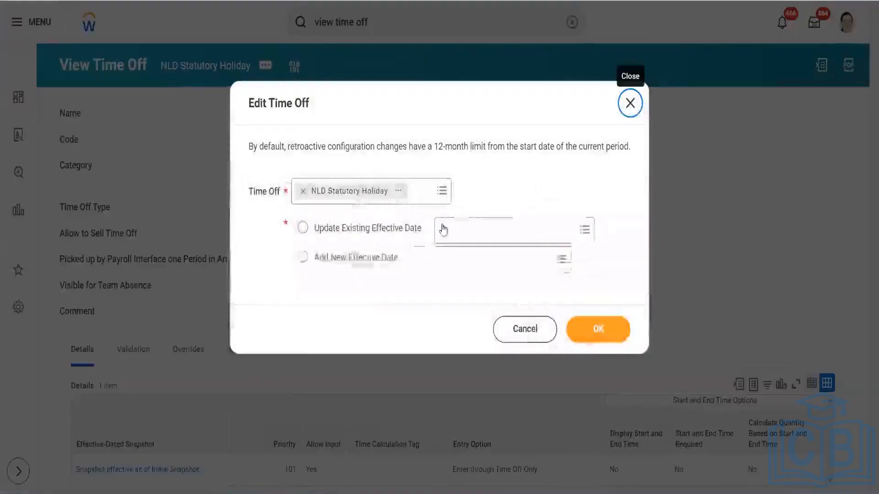
{"action": "left_click", "coordinate": [444, 227]}
{"action": "left_click", "coordinate": [502, 255]}
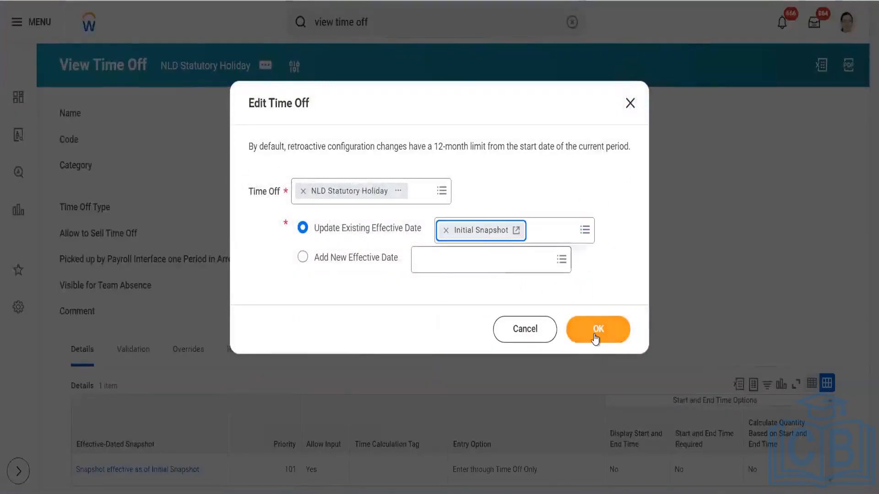
{"action": "left_click", "coordinate": [596, 338]}
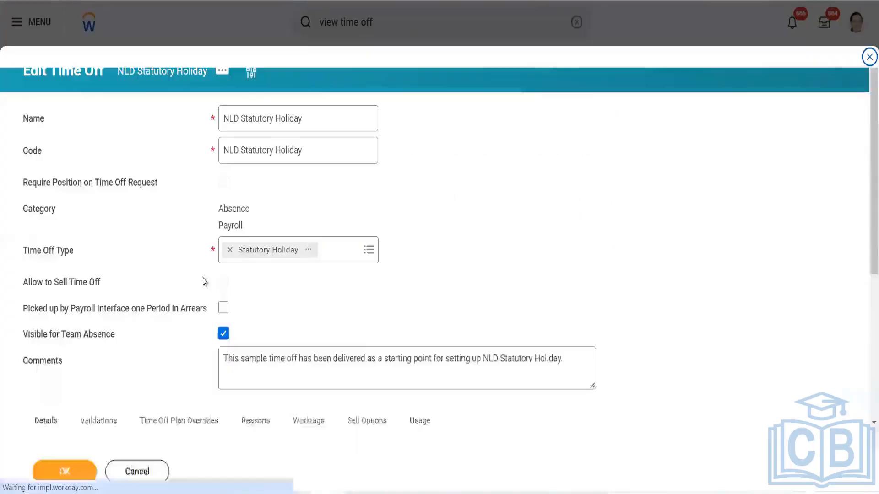
{"action": "scroll", "coordinate": [204, 281], "scroll_direction": "down", "scroll_amount": 5}
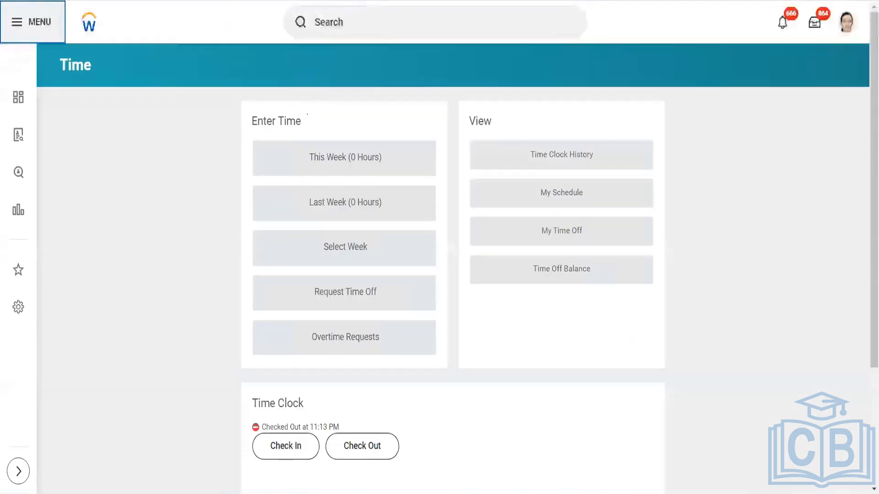
- Search for the test worker by name in the global search and open their profile
{"action": "left_click", "coordinate": [385, 11]}
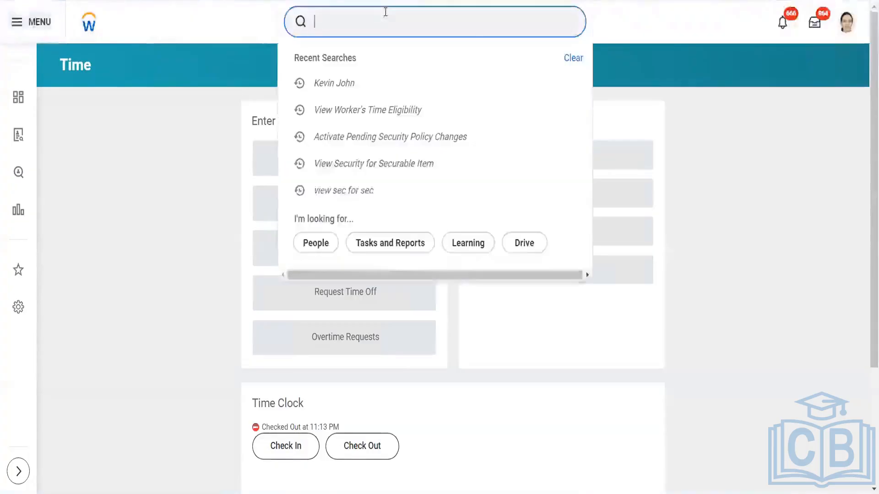
{"action": "type", "text": "john"}
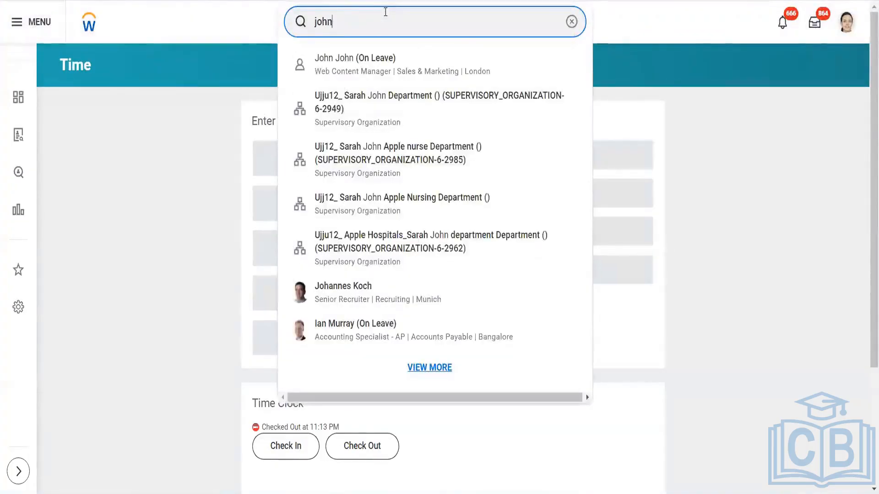
{"action": "key", "text": "BackSpace"}
{"action": "key", "text": "BackSpace"}
{"action": "key", "text": "BackSpace"}
{"action": "key", "text": "BackSpace"}
{"action": "type", "text": "ke"}
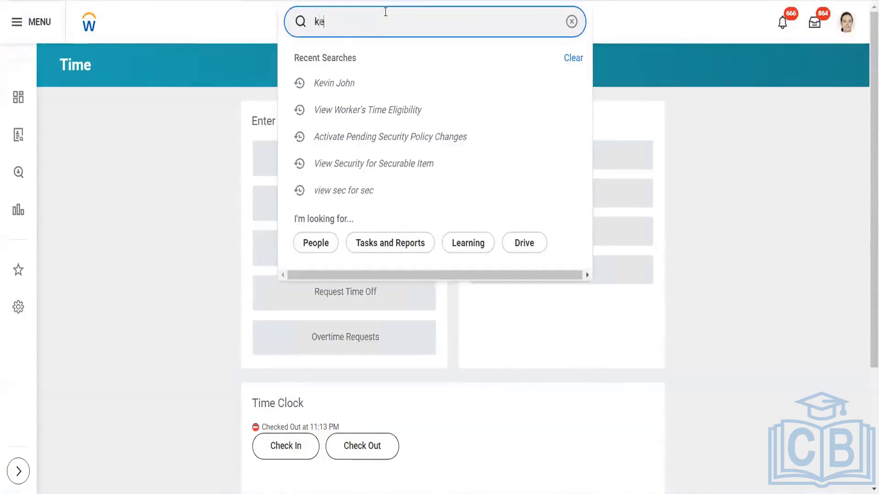
{"action": "type", "text": "vn"}
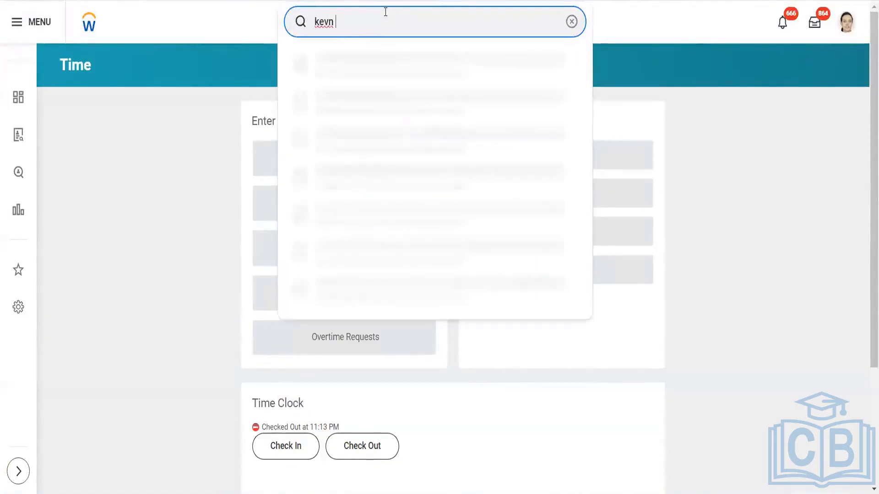
{"action": "key", "text": "BackSpace"}
{"action": "type", "text": "in"}
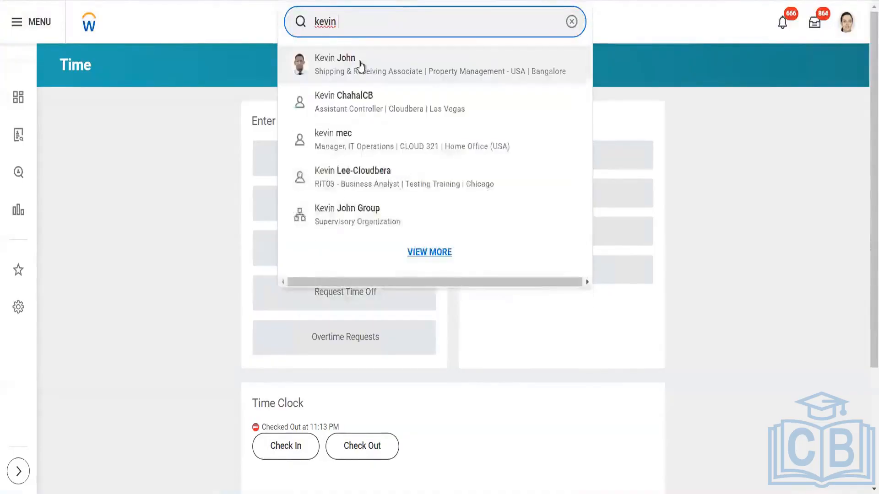
{"action": "left_click", "coordinate": [165, 145]}
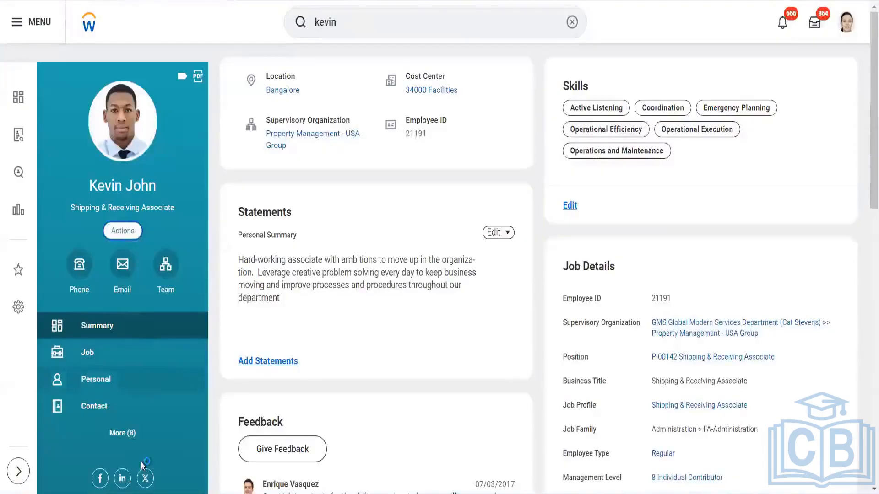
- Start Enter Time for this worker with the date 03/28/2024
{"action": "scroll", "coordinate": [150, 439], "scroll_direction": "down", "scroll_amount": 7}
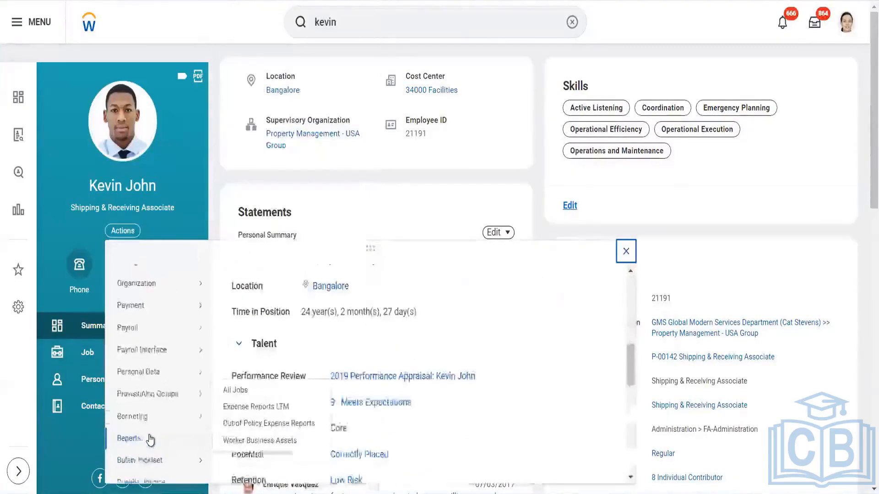
{"action": "scroll", "coordinate": [149, 439], "scroll_direction": "down", "scroll_amount": 3}
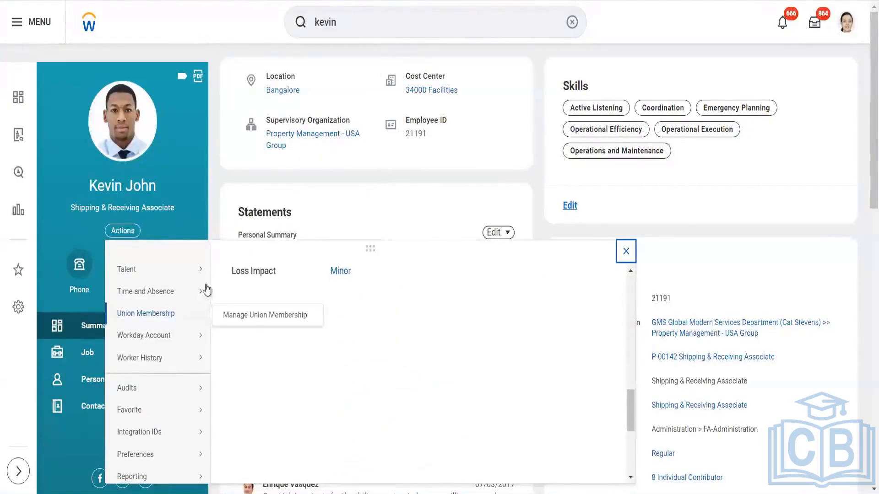
{"action": "mouse_move", "coordinate": [206, 291]}
{"action": "left_click", "coordinate": [235, 23]}
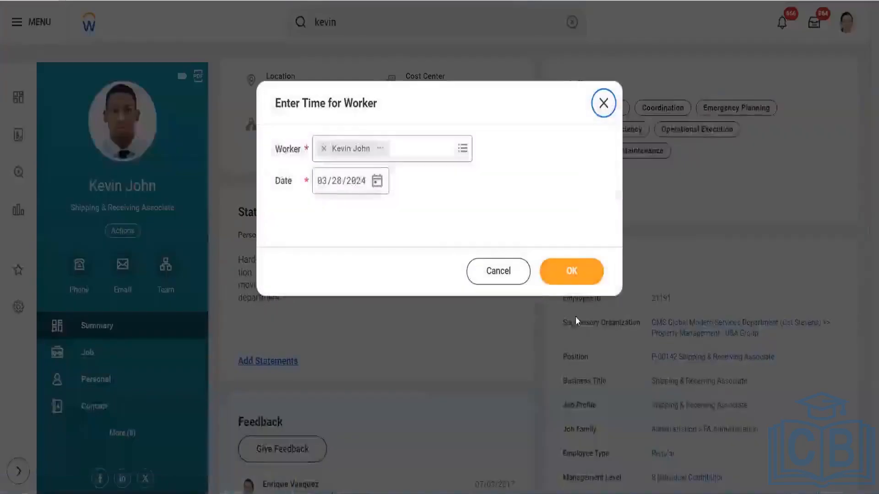
{"action": "left_click", "coordinate": [572, 285]}
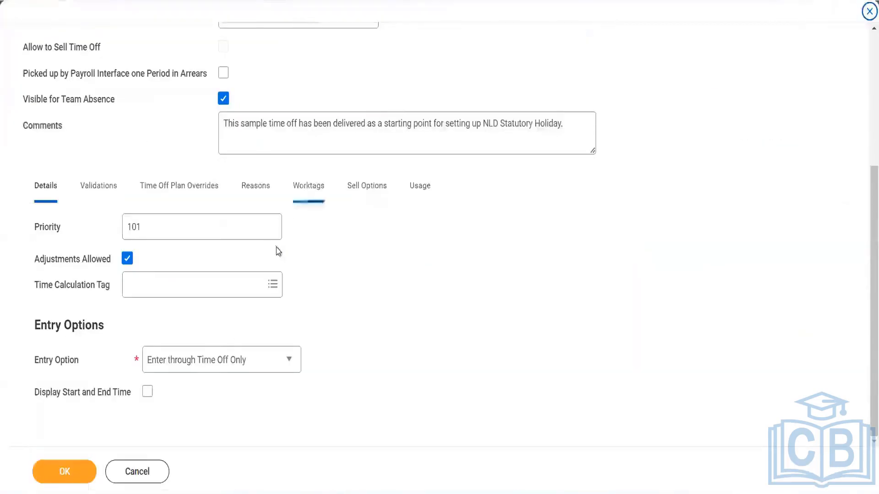
- Set NLD Statutory Holiday's Entry Option to 'Enter through Time Tracking or Time Off' and save past the alerts
{"action": "left_click", "coordinate": [216, 361]}
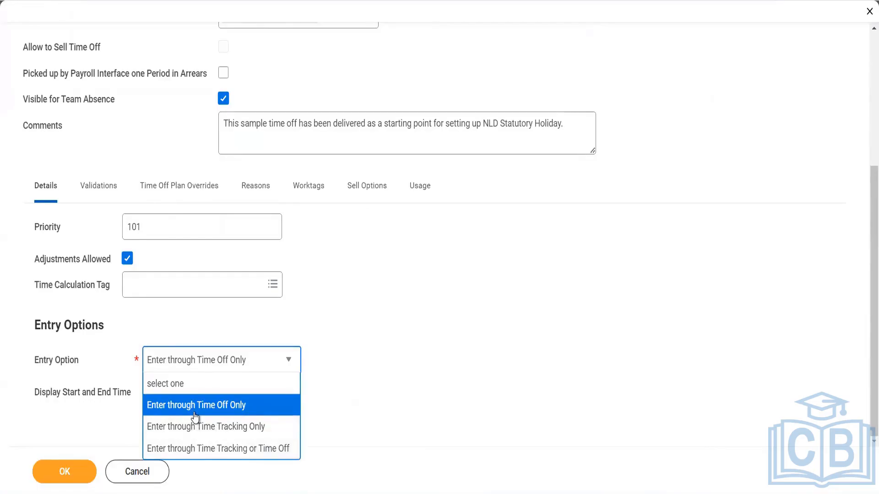
{"action": "left_click", "coordinate": [188, 453]}
{"action": "left_click", "coordinate": [82, 470]}
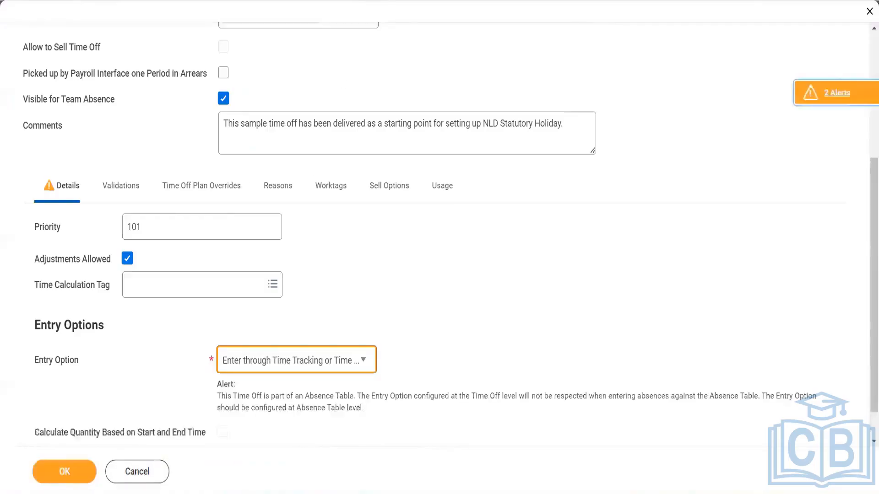
{"action": "left_click", "coordinate": [64, 473]}
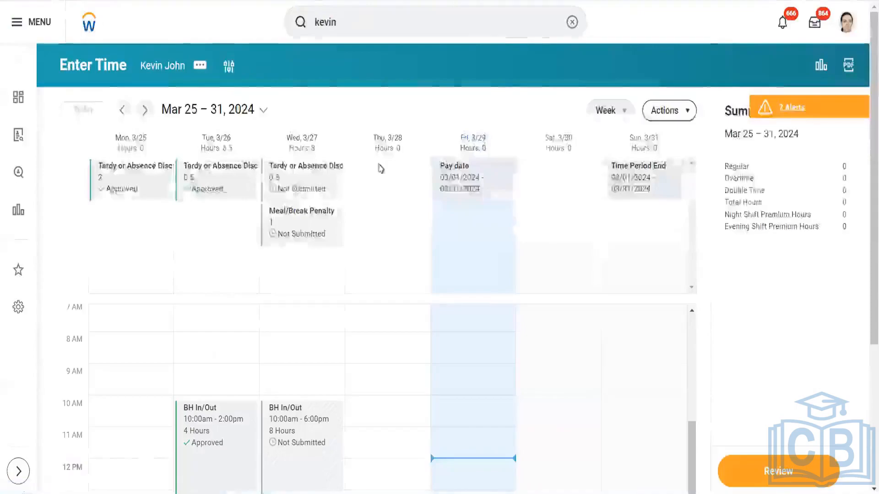
- Review the Absence time types offered for Thursday 3/28, then discard the entry without saving
{"action": "left_click", "coordinate": [377, 334]}
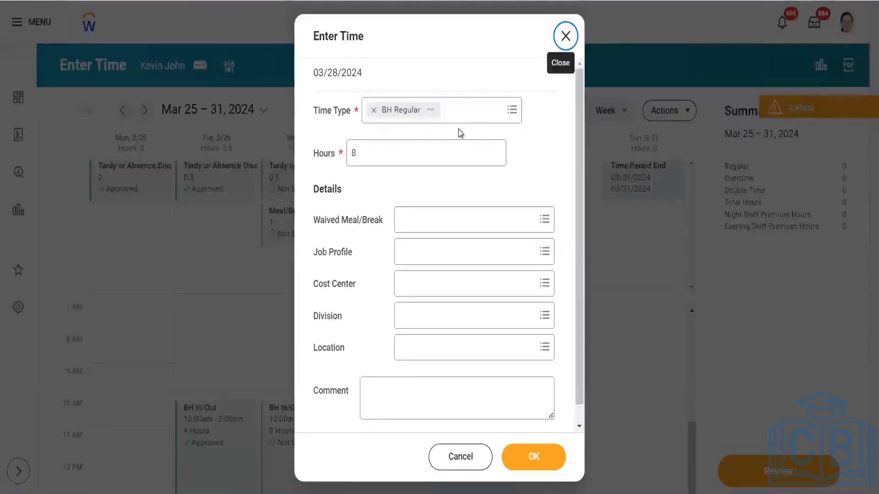
{"action": "left_click", "coordinate": [465, 112]}
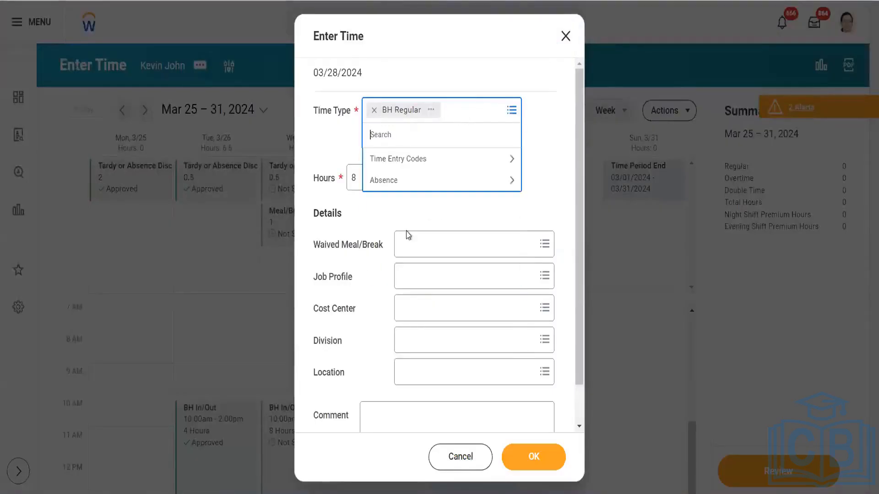
{"action": "left_click", "coordinate": [427, 182]}
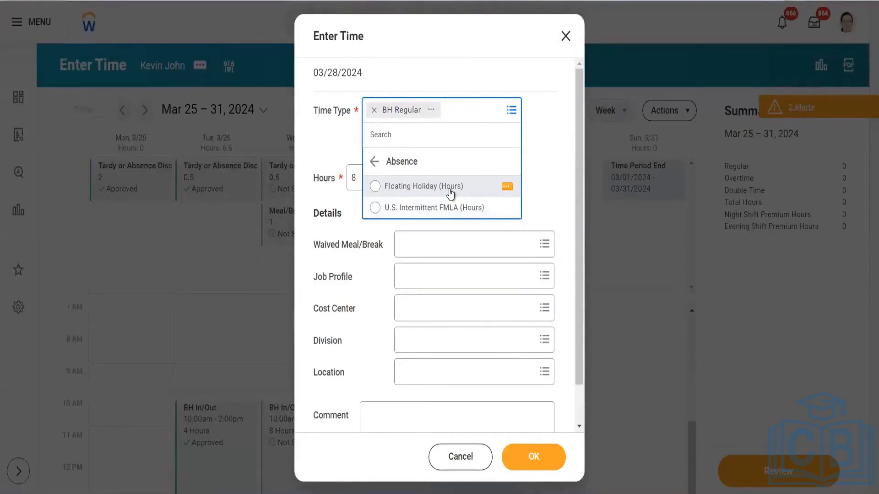
{"action": "left_click", "coordinate": [566, 36]}
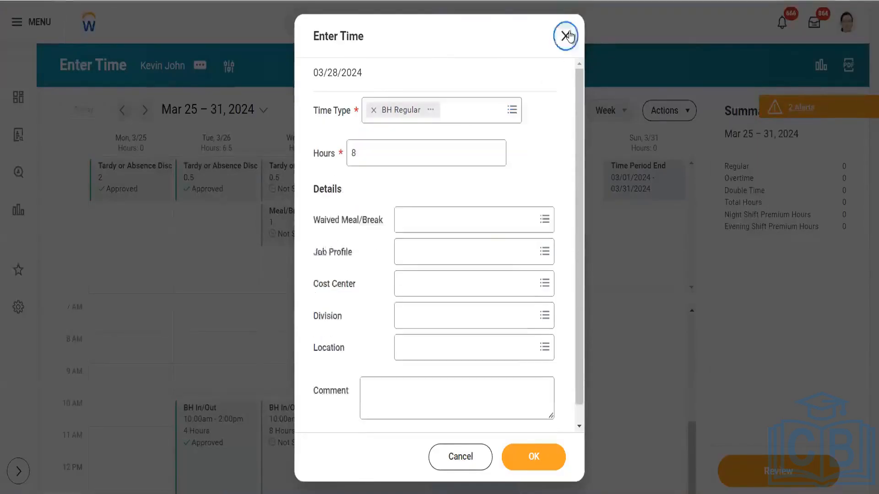
{"action": "left_click", "coordinate": [567, 36]}
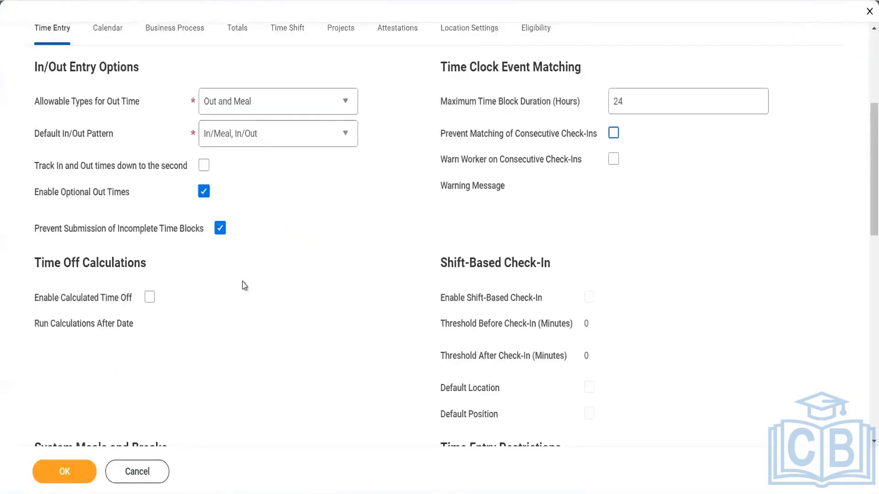
- Check Enable Calculated Time Off under Time Off Calculations in the template's Time Entry settings
{"action": "left_click", "coordinate": [148, 300]}
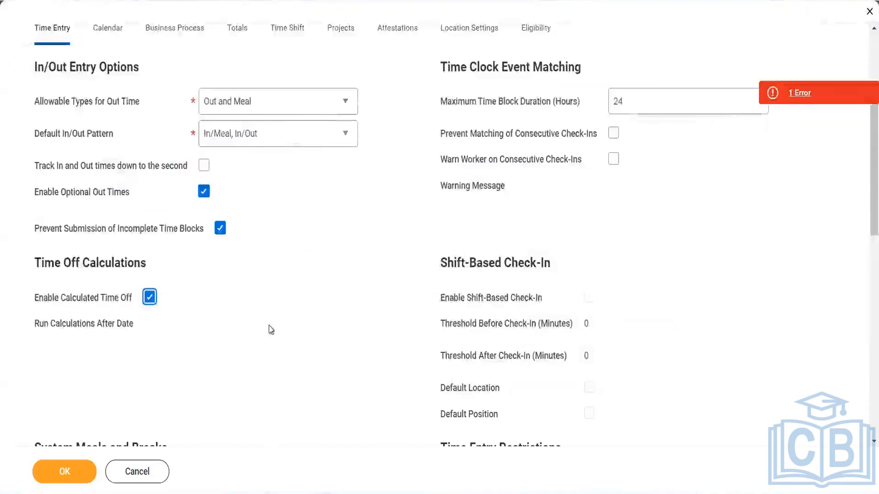
{"action": "left_click", "coordinate": [269, 337]}
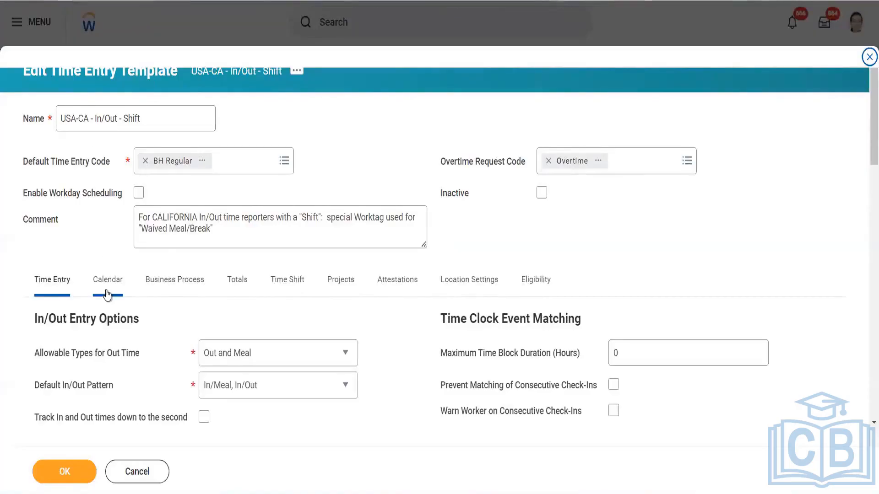
{"action": "scroll", "coordinate": [107, 294], "scroll_direction": "down", "scroll_amount": 8}
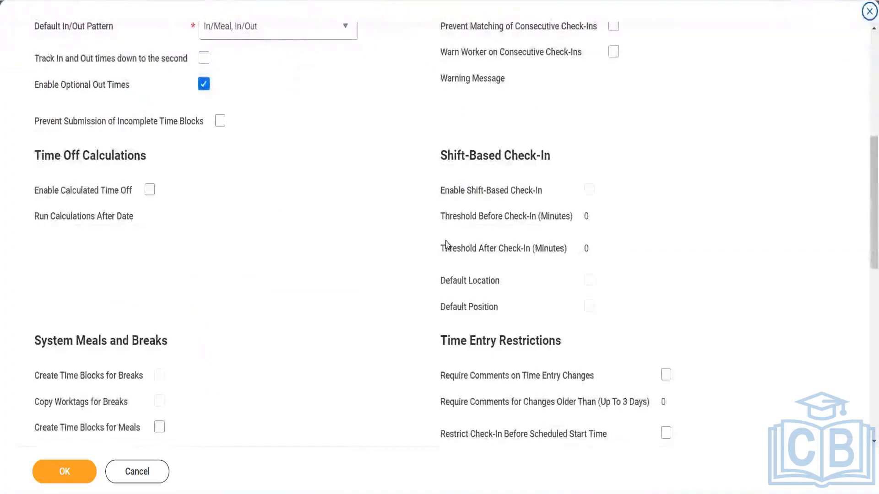
{"action": "scroll", "coordinate": [445, 245], "scroll_direction": "up", "scroll_amount": 2}
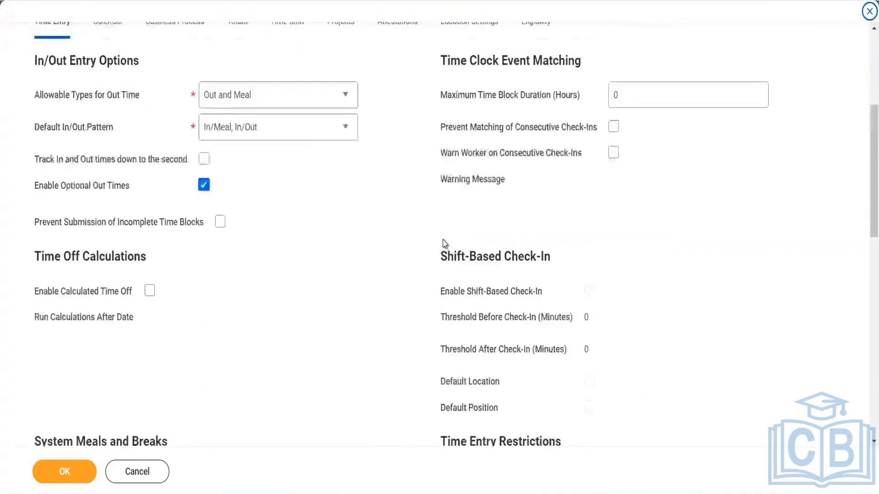
{"action": "scroll", "coordinate": [444, 244], "scroll_direction": "down", "scroll_amount": 2}
{"action": "scroll", "coordinate": [445, 244], "scroll_direction": "up", "scroll_amount": 3}
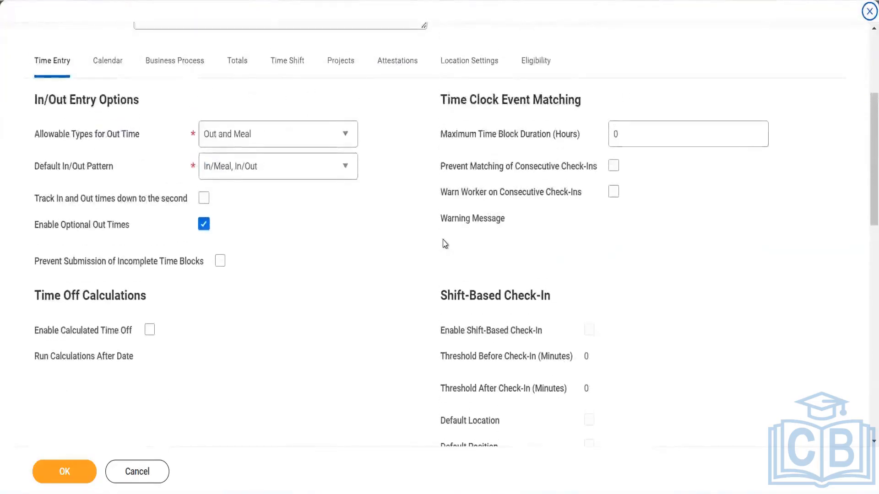
{"action": "left_click", "coordinate": [205, 225]}
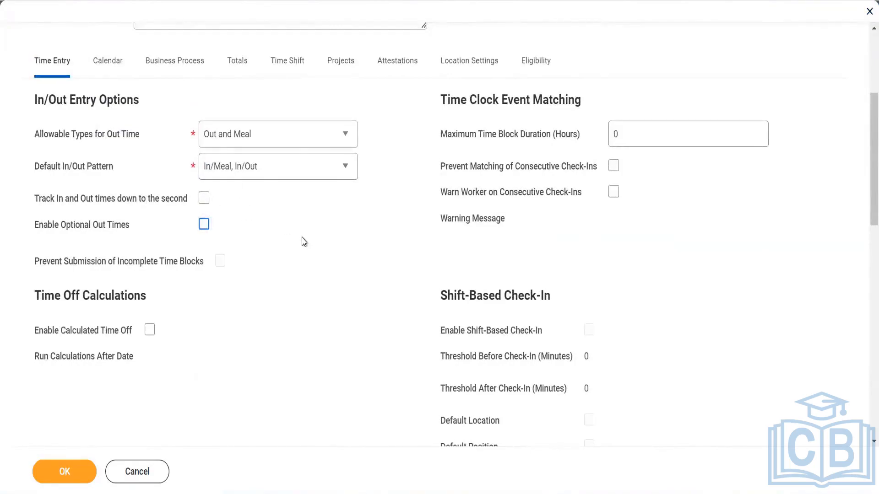
{"action": "scroll", "coordinate": [303, 241], "scroll_direction": "down", "scroll_amount": 1}
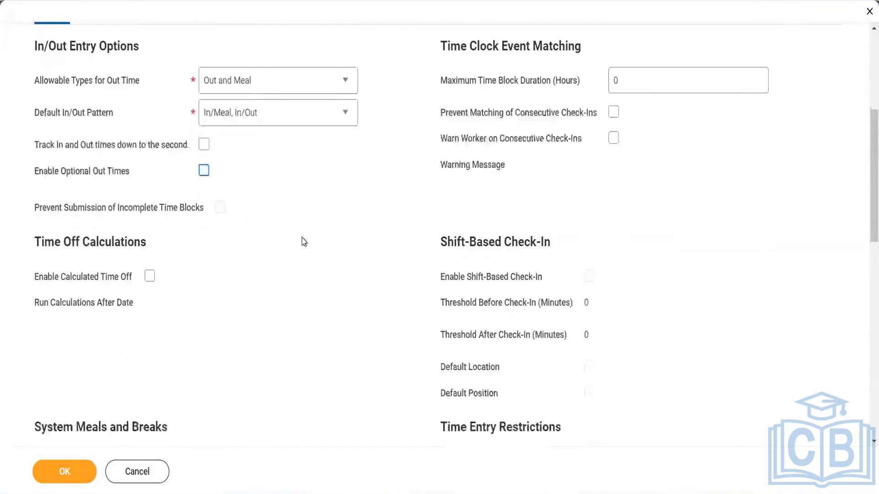
{"action": "left_click", "coordinate": [149, 277]}
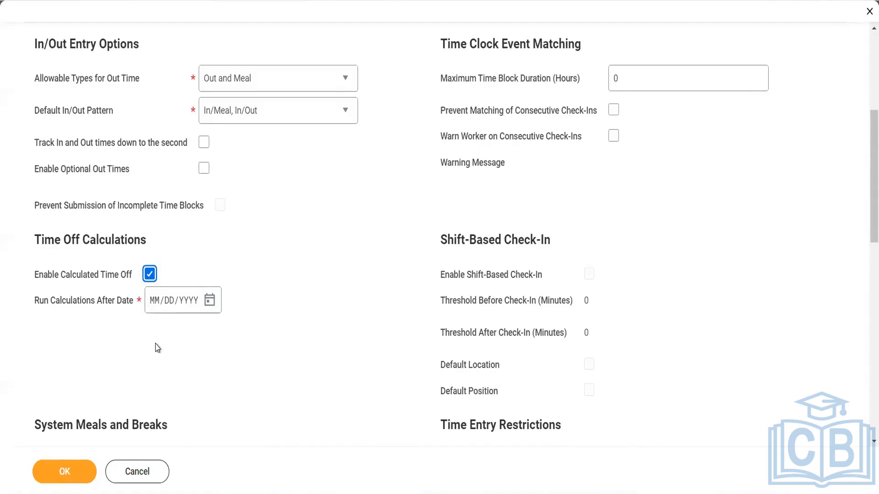
{"action": "left_click", "coordinate": [150, 273]}
{"action": "scroll", "coordinate": [243, 250], "scroll_direction": "down", "scroll_amount": 10}
{"action": "scroll", "coordinate": [243, 249], "scroll_direction": "up", "scroll_amount": 4}
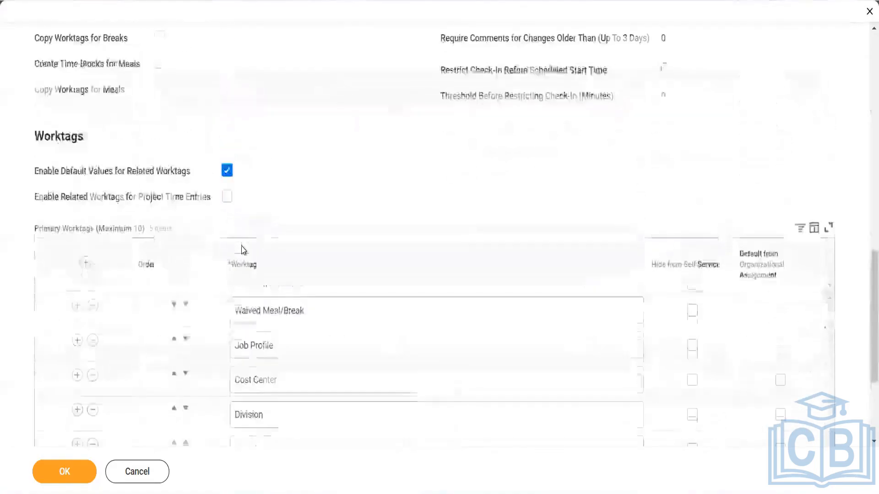
{"action": "scroll", "coordinate": [243, 249], "scroll_direction": "down", "scroll_amount": 3}
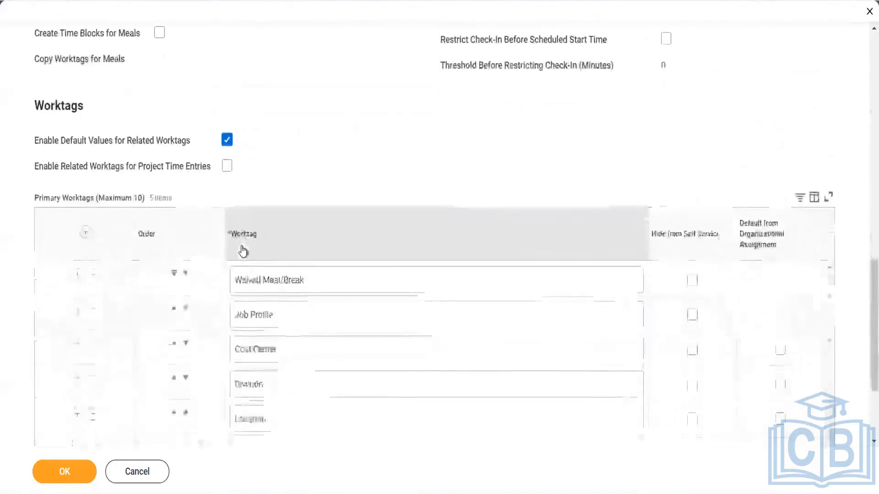
{"action": "scroll", "coordinate": [284, 143], "scroll_direction": "up", "scroll_amount": 8}
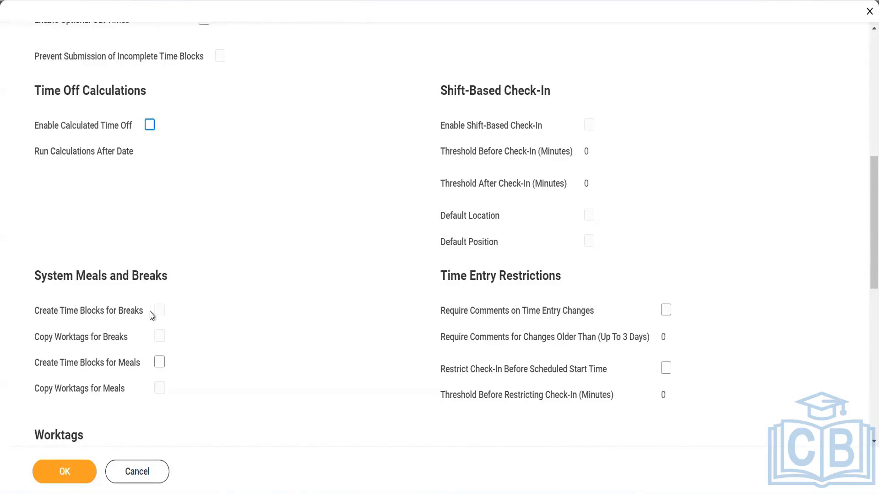
{"action": "scroll", "coordinate": [210, 247], "scroll_direction": "up", "scroll_amount": 4}
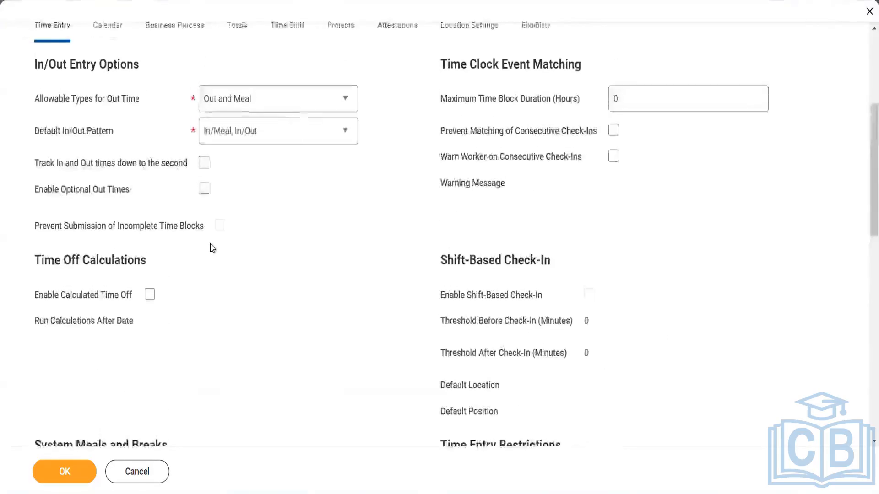
- Set Allowable Types for Out Time to Out, Meal and Break
{"action": "left_click", "coordinate": [293, 107]}
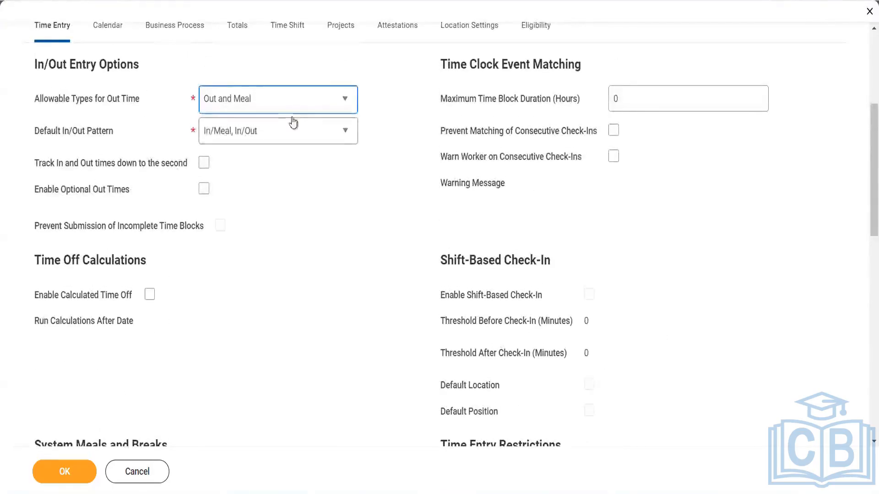
{"action": "left_click", "coordinate": [276, 145]}
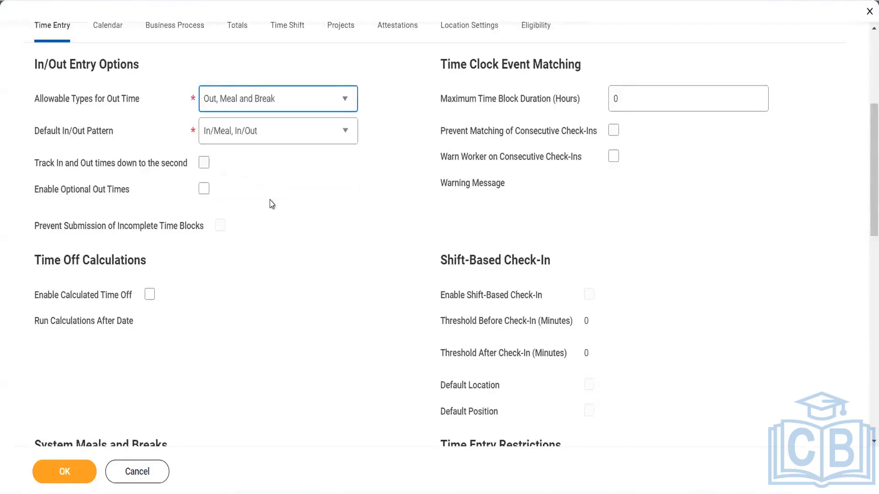
{"action": "scroll", "coordinate": [265, 242], "scroll_direction": "down", "scroll_amount": 2}
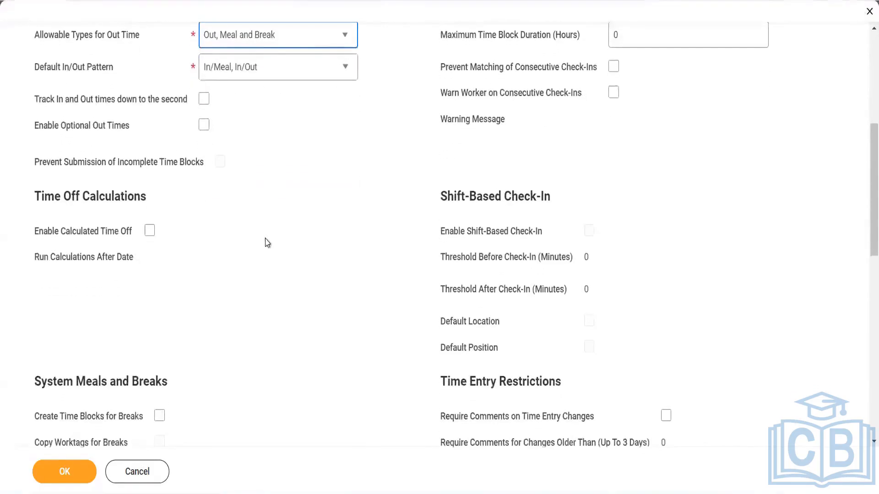
{"action": "scroll", "coordinate": [169, 363], "scroll_direction": "down", "scroll_amount": 4}
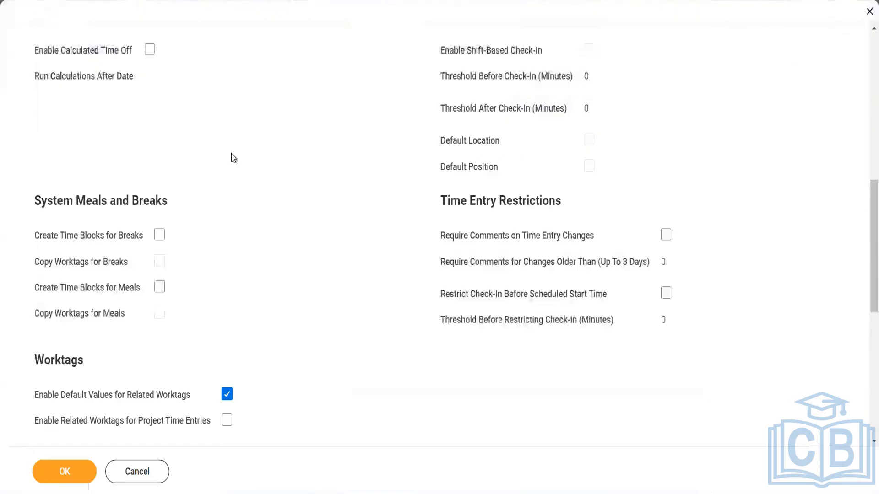
{"action": "scroll", "coordinate": [232, 158], "scroll_direction": "up", "scroll_amount": 8}
{"action": "scroll", "coordinate": [232, 159], "scroll_direction": "down", "scroll_amount": 3}
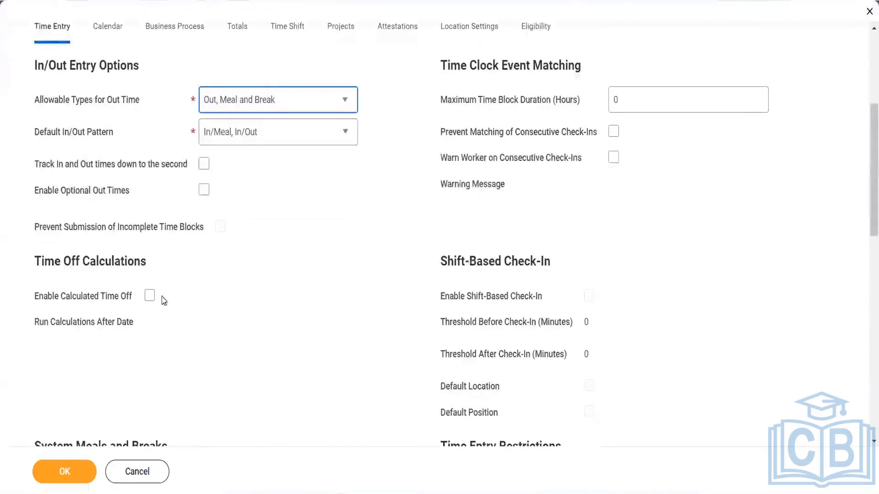
{"action": "scroll", "coordinate": [164, 301], "scroll_direction": "down", "scroll_amount": 4}
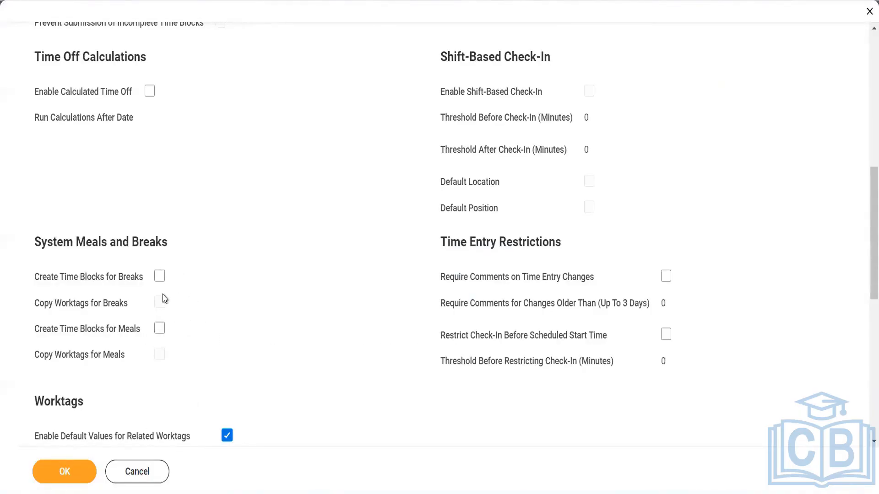
- Toggle the Create Time Blocks checkboxes for breaks and meals on, then back off
{"action": "left_click", "coordinate": [163, 278]}
{"action": "left_click", "coordinate": [164, 327]}
{"action": "left_click", "coordinate": [160, 329]}
{"action": "left_click", "coordinate": [159, 277]}
{"action": "scroll", "coordinate": [253, 284], "scroll_direction": "down", "scroll_amount": 5}
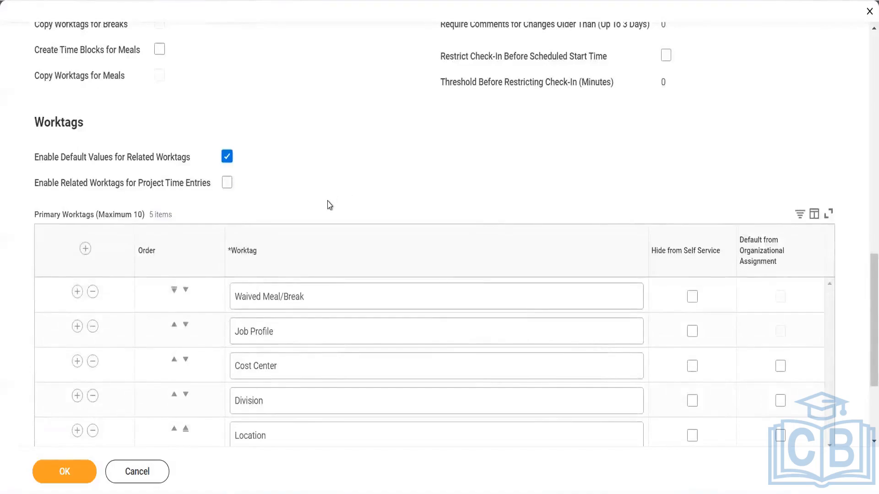
{"action": "scroll", "coordinate": [327, 204], "scroll_direction": "down", "scroll_amount": 3}
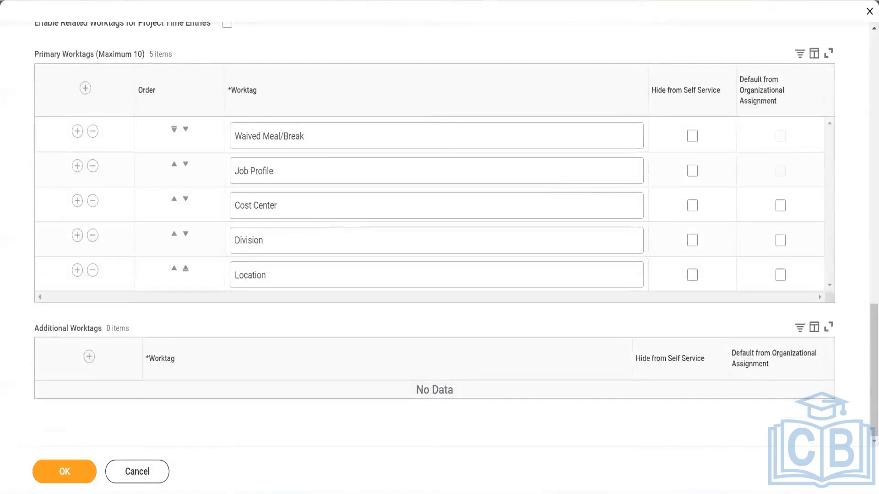
{"action": "left_click", "coordinate": [330, 0]}
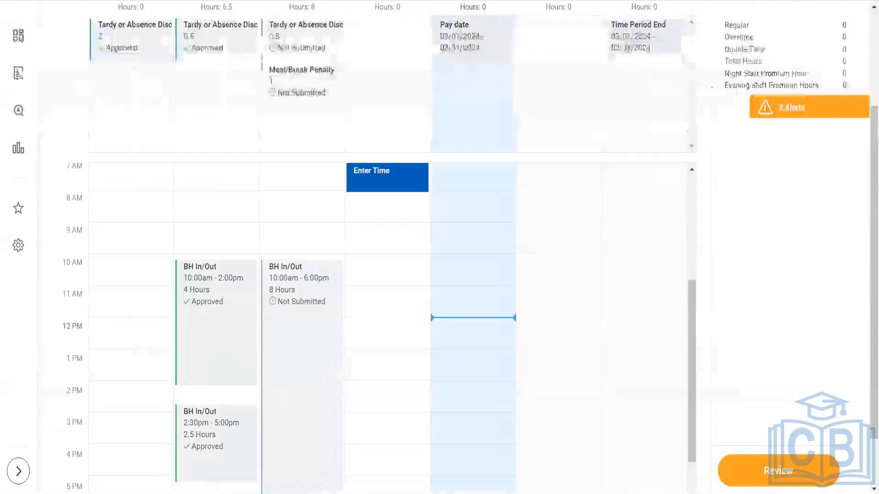
{"action": "left_click", "coordinate": [385, 277]}
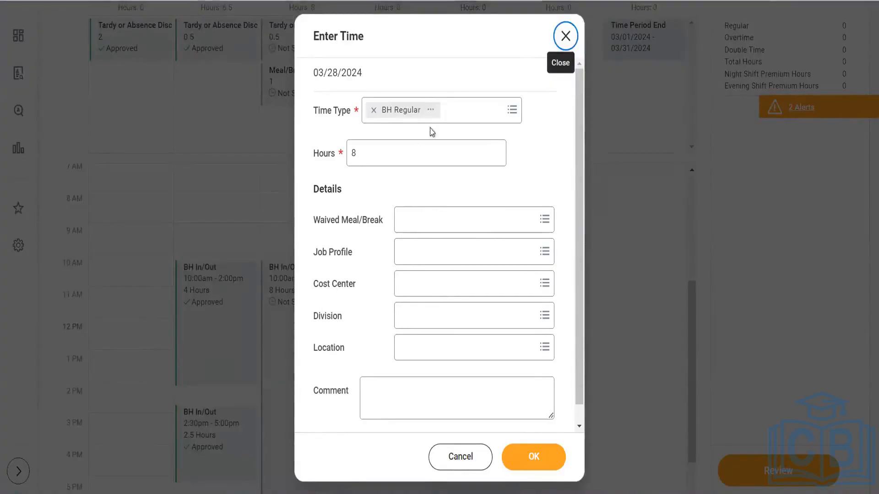
{"action": "left_click", "coordinate": [433, 110]}
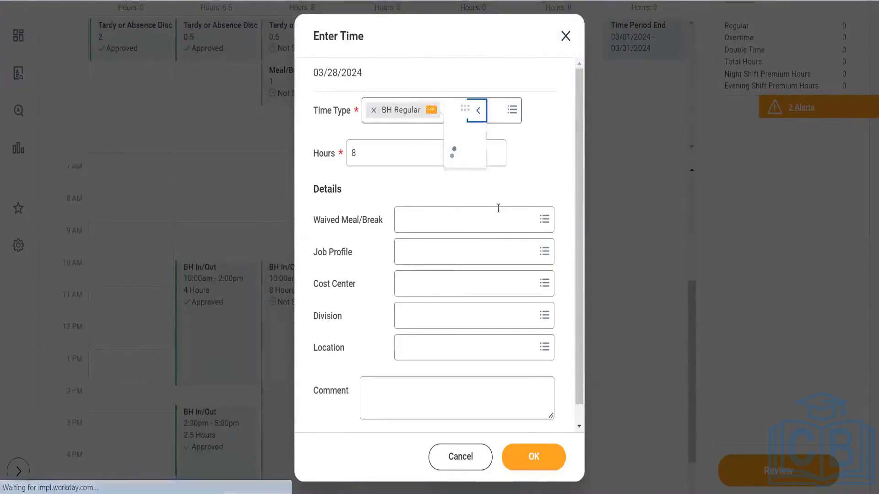
{"action": "left_click", "coordinate": [580, 306]}
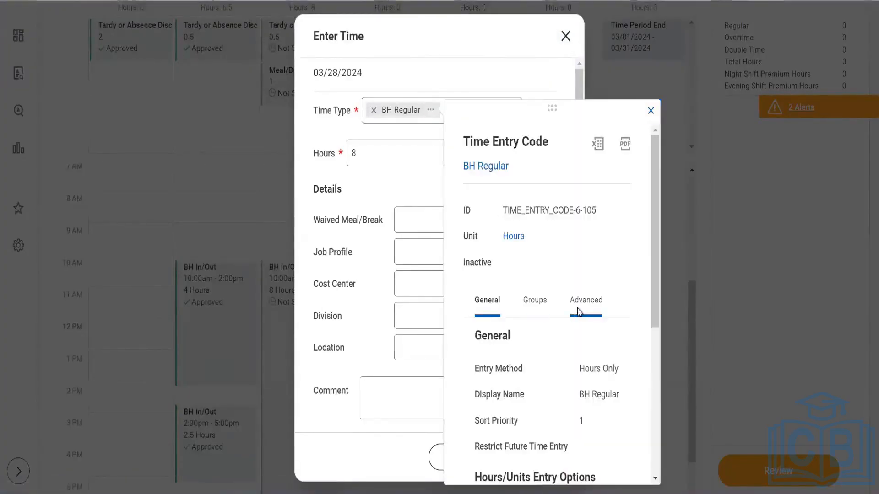
{"action": "scroll", "coordinate": [524, 375], "scroll_direction": "down", "scroll_amount": 3}
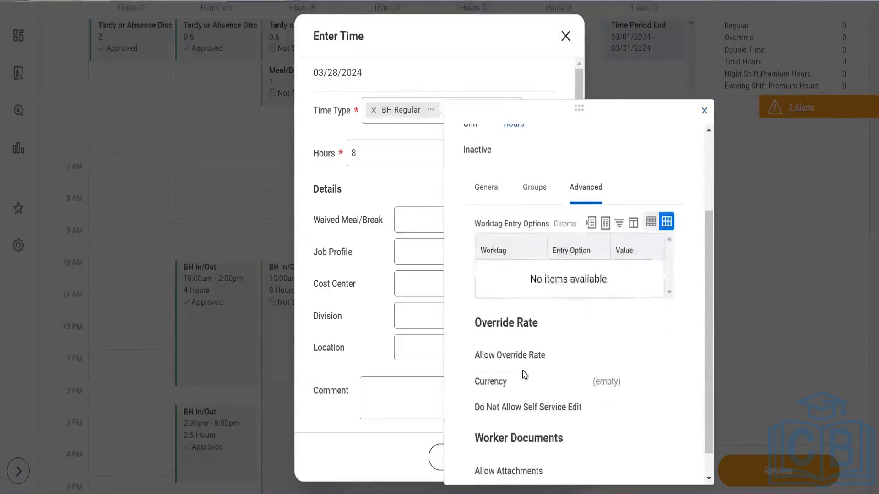
{"action": "scroll", "coordinate": [524, 375], "scroll_direction": "up", "scroll_amount": 1}
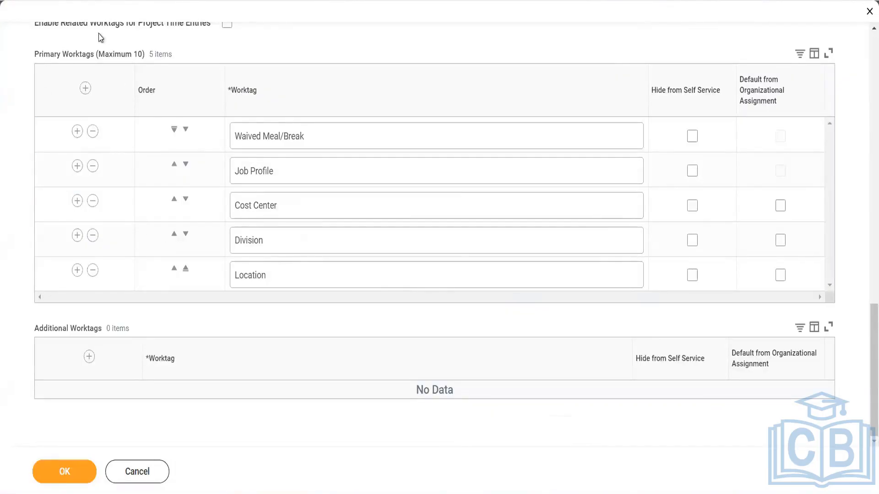
- Remove the Waived Meal/Break, Job Profile, Cost Center, Division and Location primary worktag rows
{"action": "scroll", "coordinate": [116, 124], "scroll_direction": "up", "scroll_amount": 1}
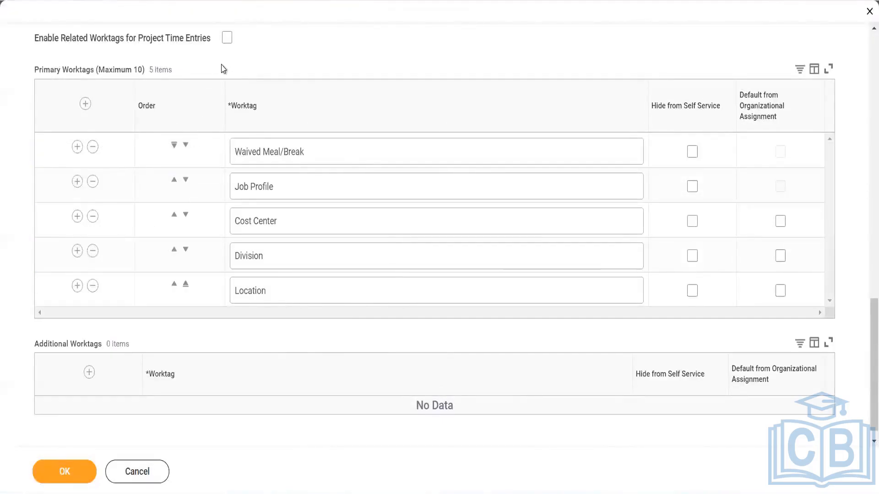
{"action": "scroll", "coordinate": [223, 68], "scroll_direction": "up", "scroll_amount": 1}
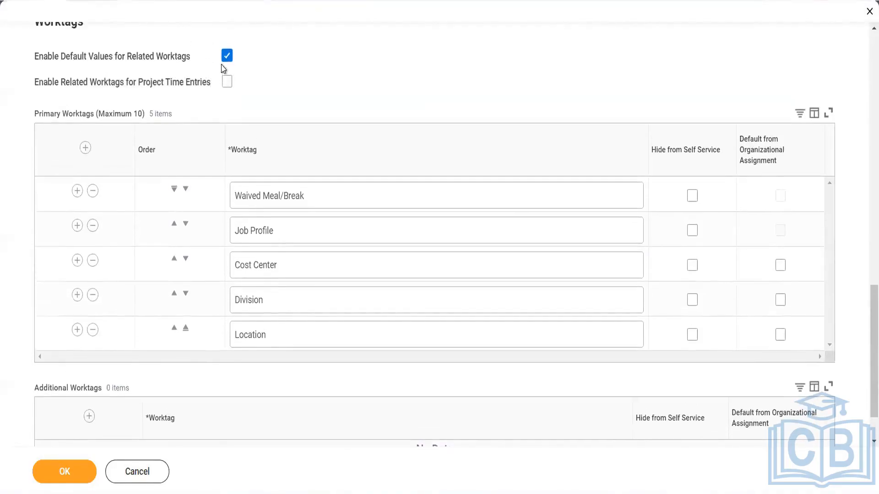
{"action": "left_click", "coordinate": [95, 189]}
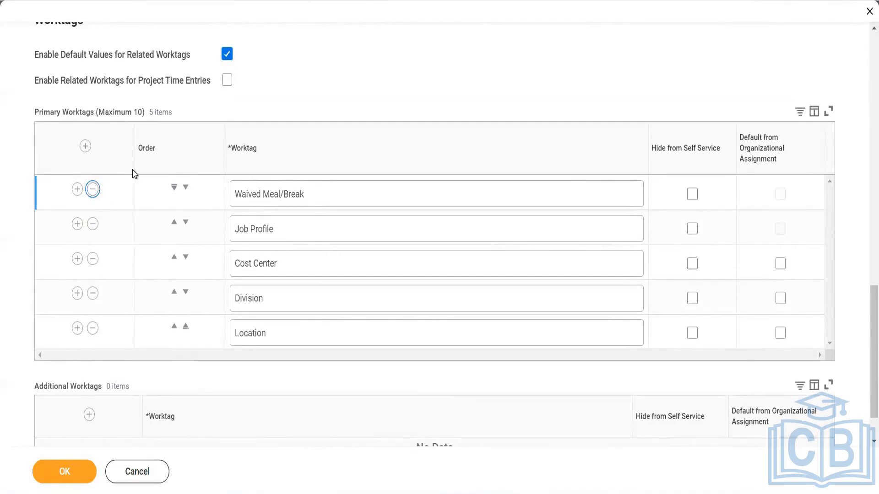
{"action": "left_click", "coordinate": [93, 189]}
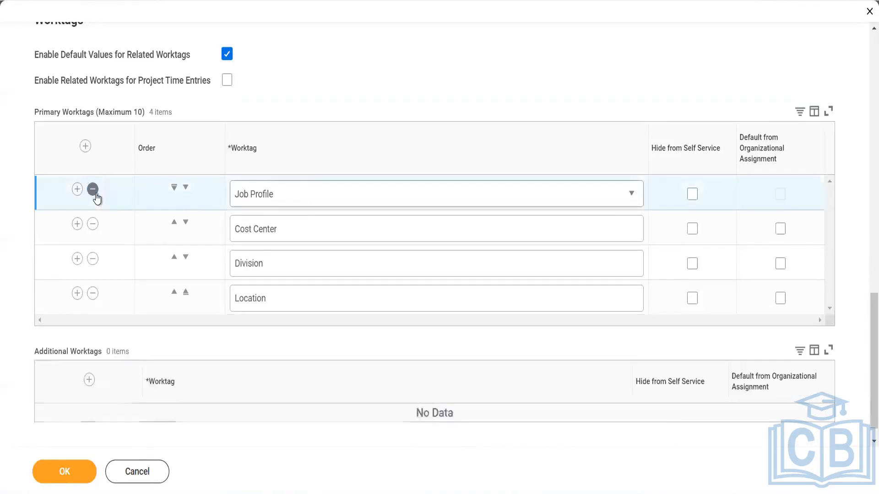
{"action": "left_click", "coordinate": [93, 189]}
{"action": "left_click", "coordinate": [93, 195]}
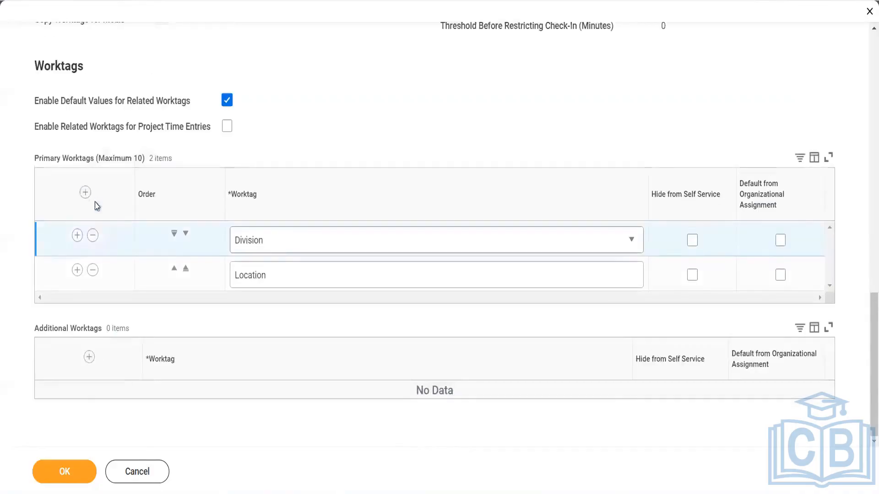
{"action": "left_click", "coordinate": [92, 235]}
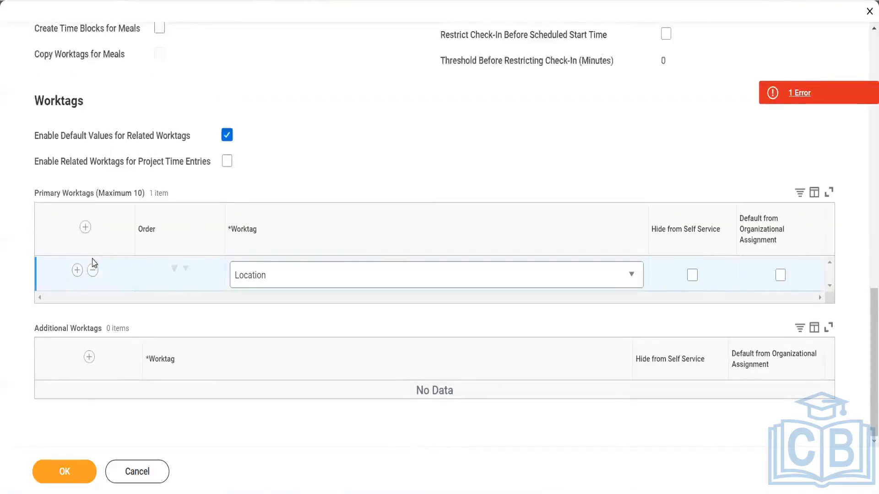
{"action": "left_click", "coordinate": [93, 271]}
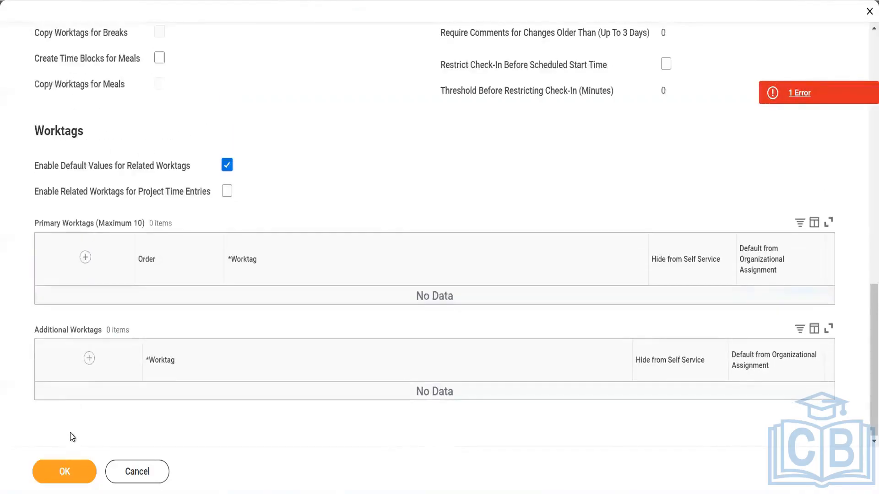
- Save the template without worktags and check the Time Type options for Thursday 03/28/2024
{"action": "left_click", "coordinate": [65, 470]}
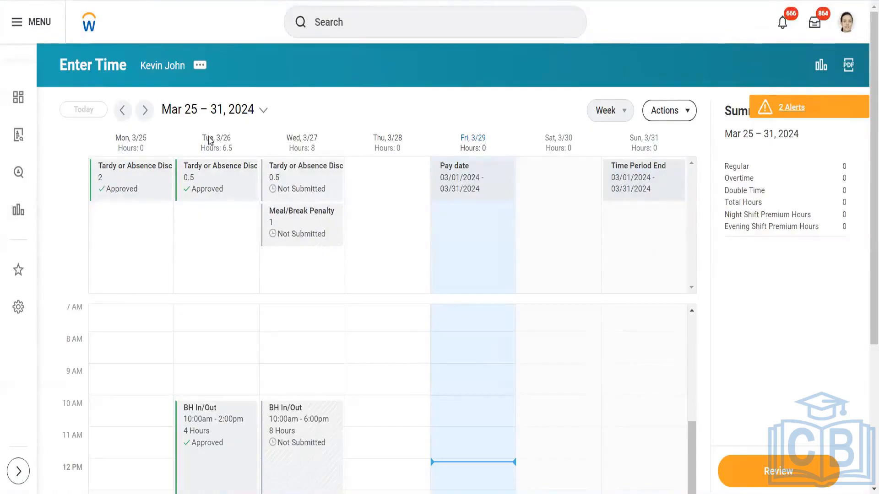
{"action": "left_click", "coordinate": [383, 414]}
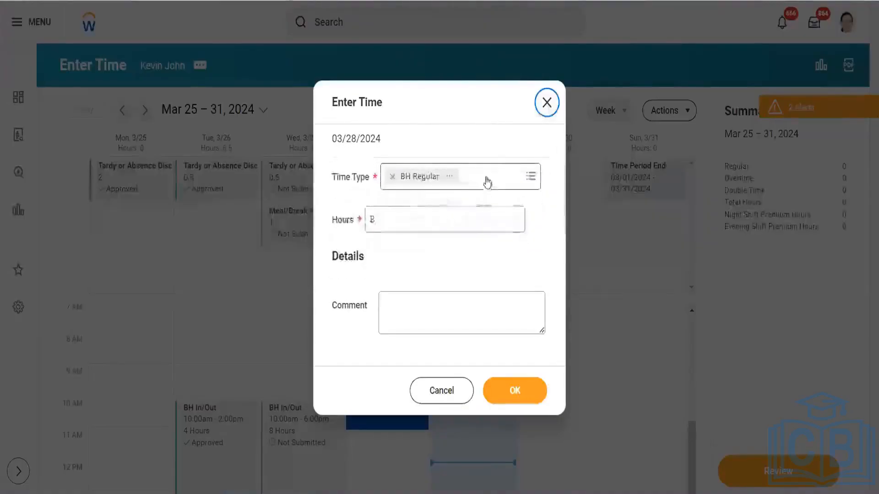
{"action": "left_click", "coordinate": [487, 166]}
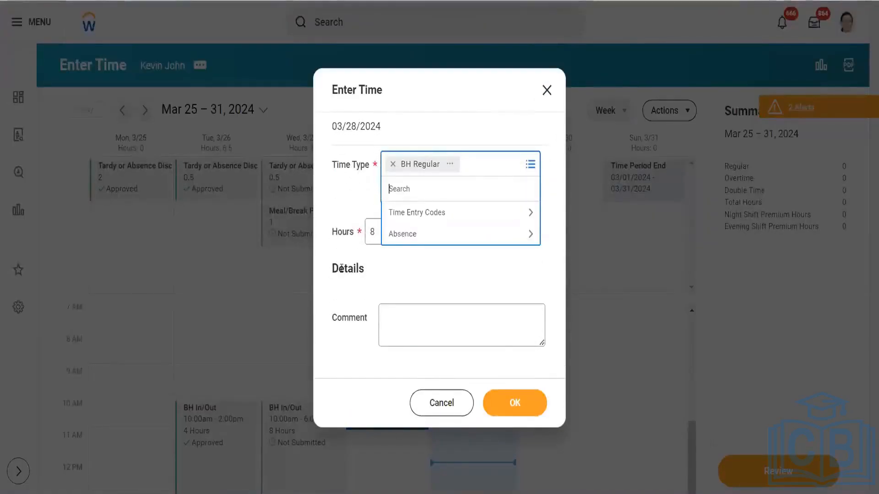
{"action": "left_click", "coordinate": [373, 234]}
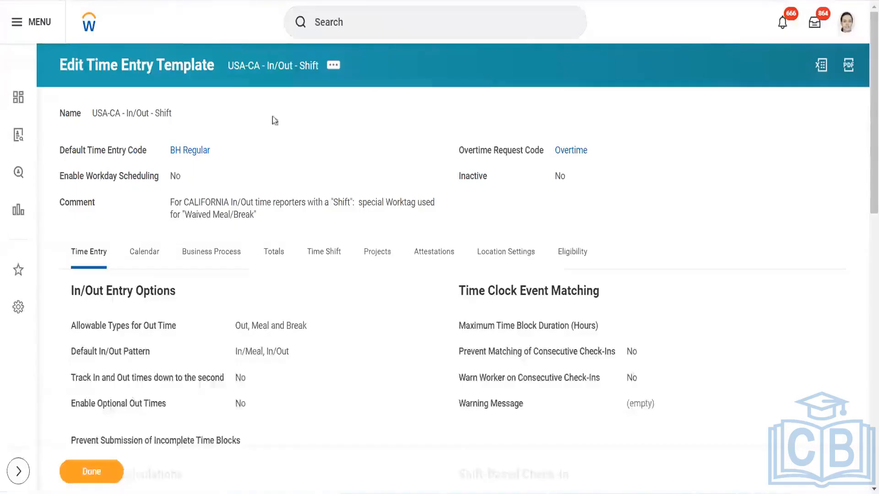
- Open the USA-CA - In/Out - Shift time entry template for editing via its related actions
{"action": "scroll", "coordinate": [309, 221], "scroll_direction": "down", "scroll_amount": 10}
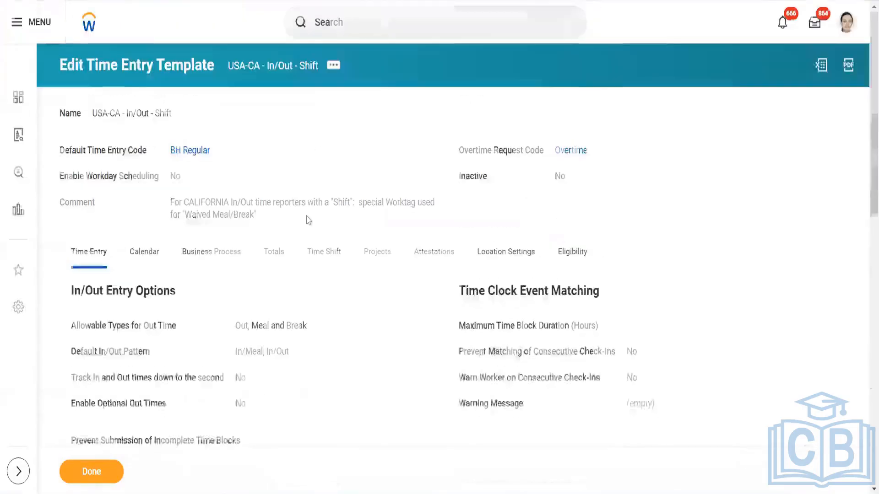
{"action": "left_click", "coordinate": [334, 67]}
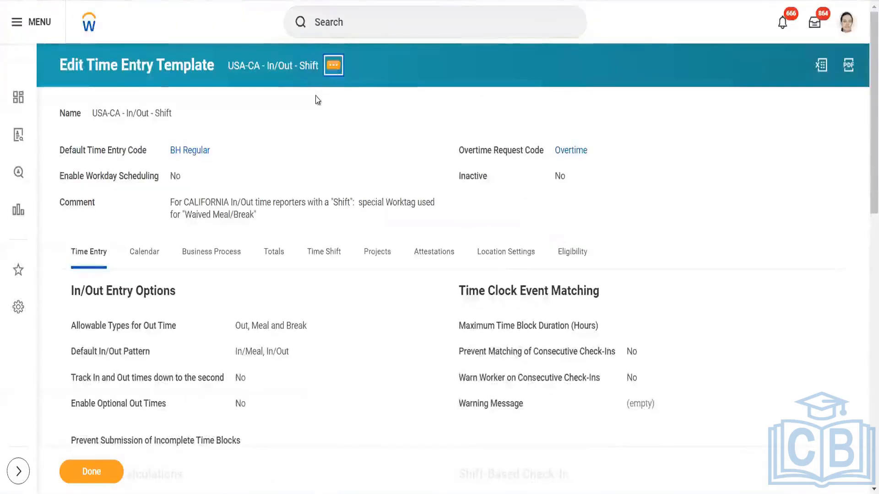
{"action": "mouse_move", "coordinate": [442, 117]}
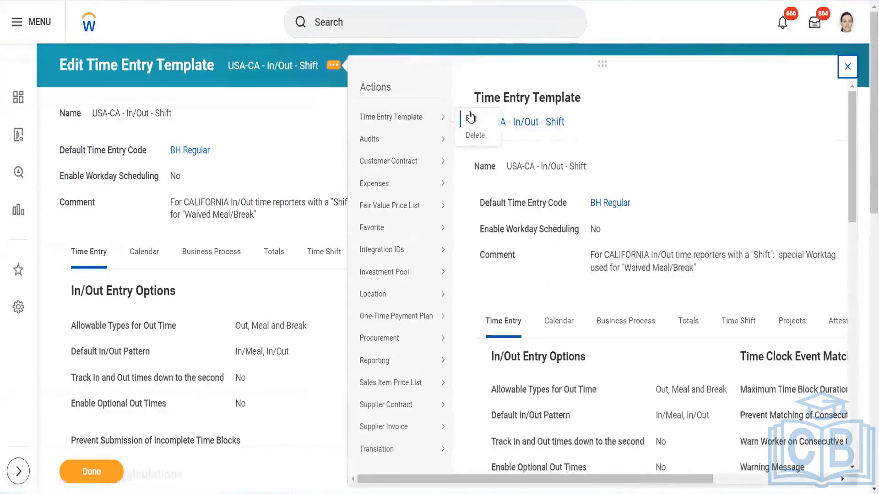
{"action": "left_click", "coordinate": [471, 118]}
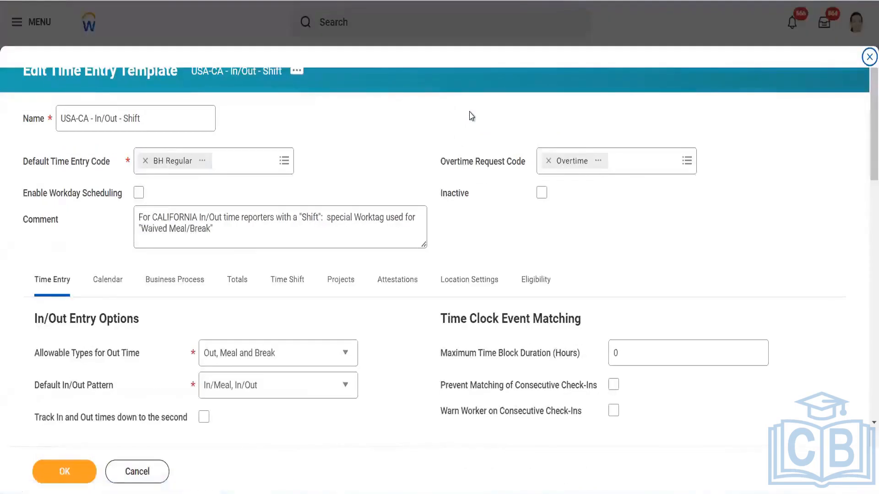
- Add two primary worktag rows: Waived Meal/Break and Cost Center
{"action": "scroll", "coordinate": [471, 114], "scroll_direction": "down", "scroll_amount": 15}
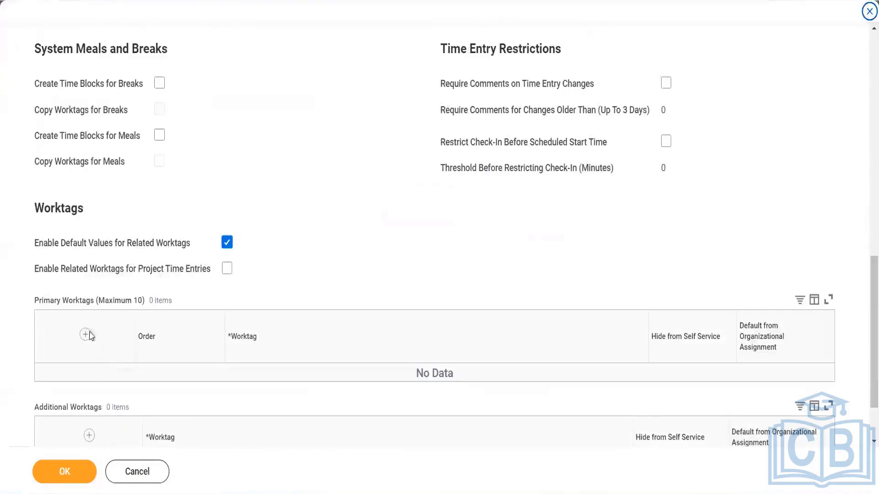
{"action": "left_click", "coordinate": [85, 336]}
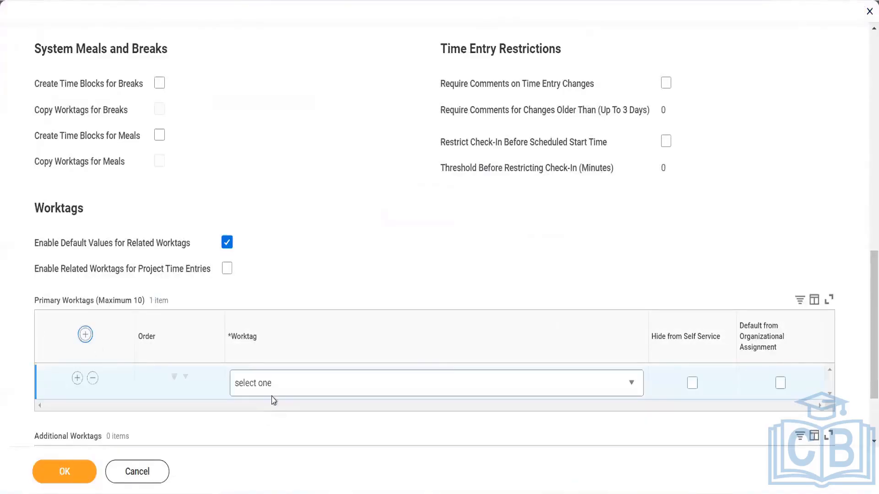
{"action": "left_click", "coordinate": [280, 388]}
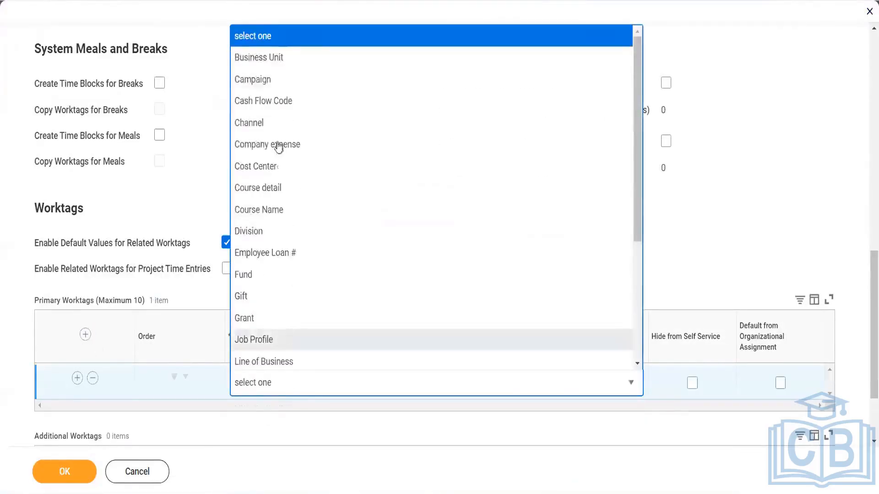
{"action": "scroll", "coordinate": [292, 288], "scroll_direction": "down", "scroll_amount": 2}
{"action": "scroll", "coordinate": [292, 288], "scroll_direction": "down", "scroll_amount": 3}
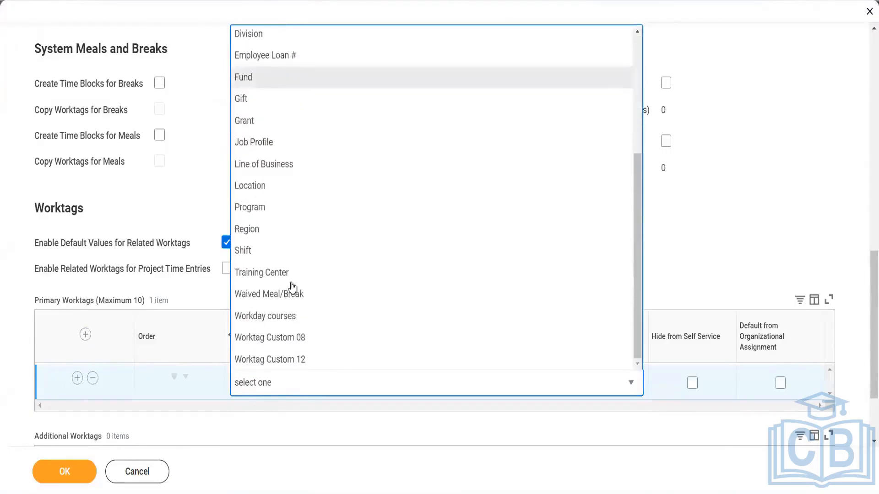
{"action": "left_click", "coordinate": [288, 295]}
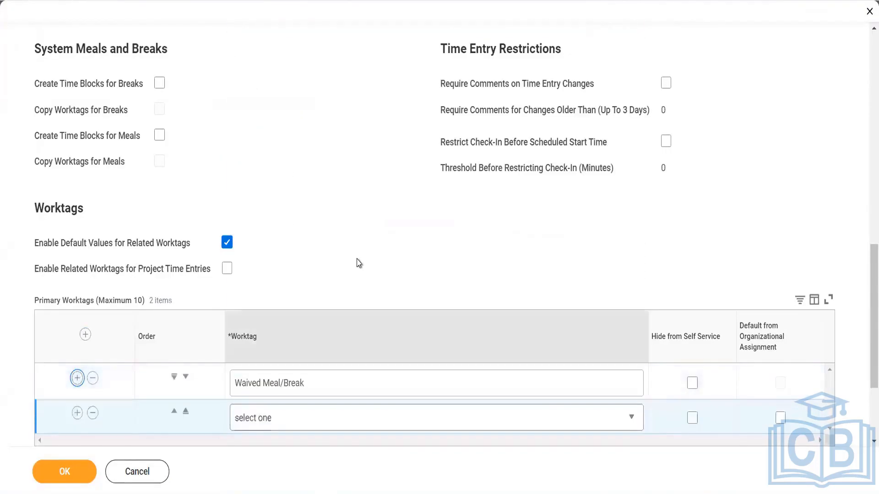
{"action": "scroll", "coordinate": [330, 330], "scroll_direction": "down", "scroll_amount": 3}
{"action": "left_click", "coordinate": [326, 283]}
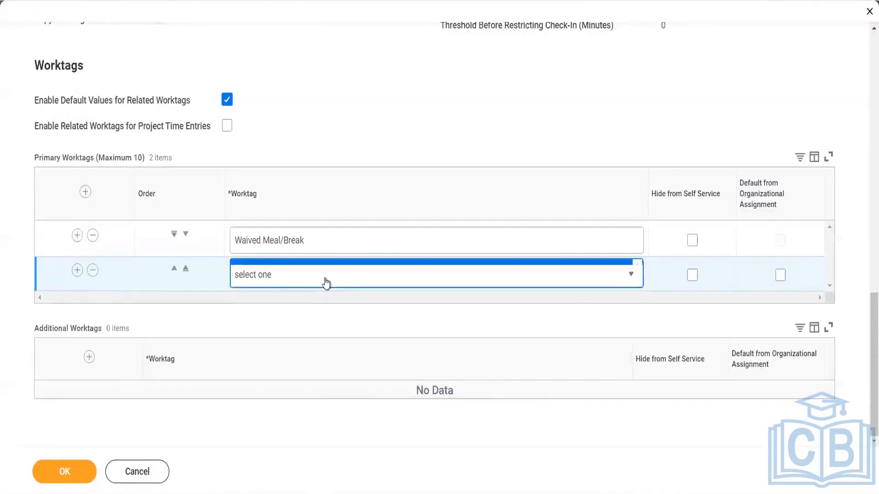
{"action": "left_click", "coordinate": [278, 166]}
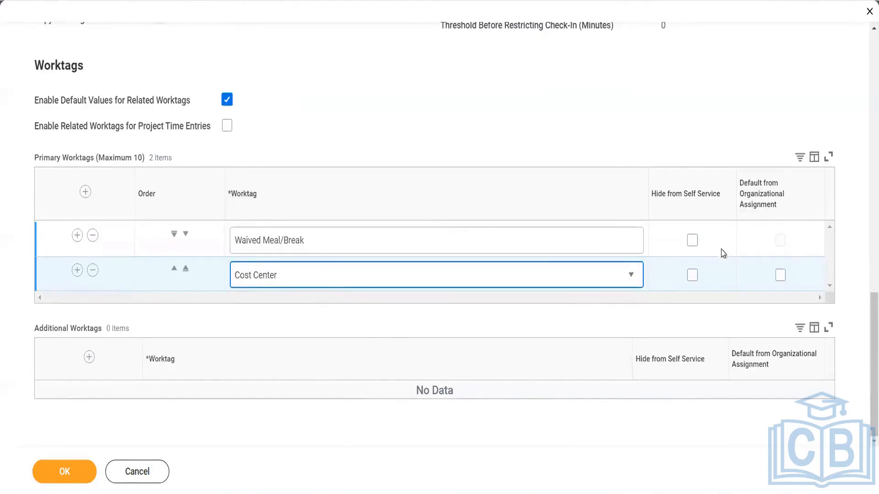
{"action": "mouse_move", "coordinate": [691, 246]}
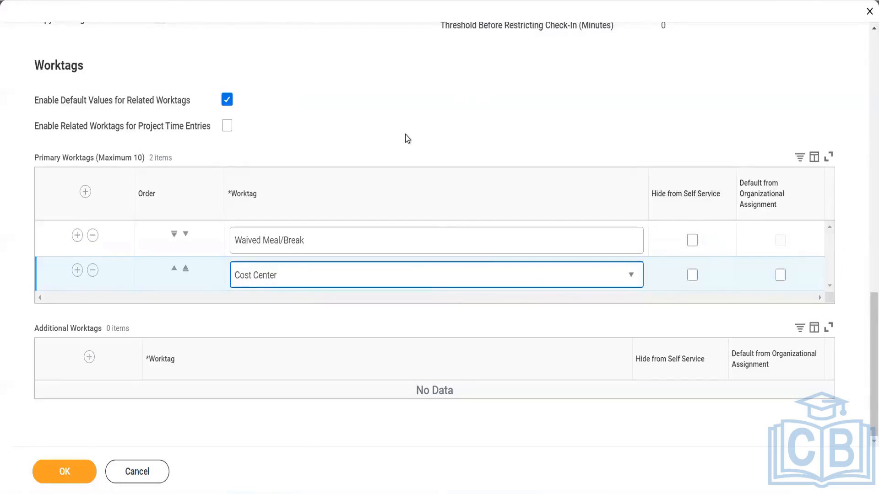
{"action": "scroll", "coordinate": [406, 136], "scroll_direction": "up", "scroll_amount": 1}
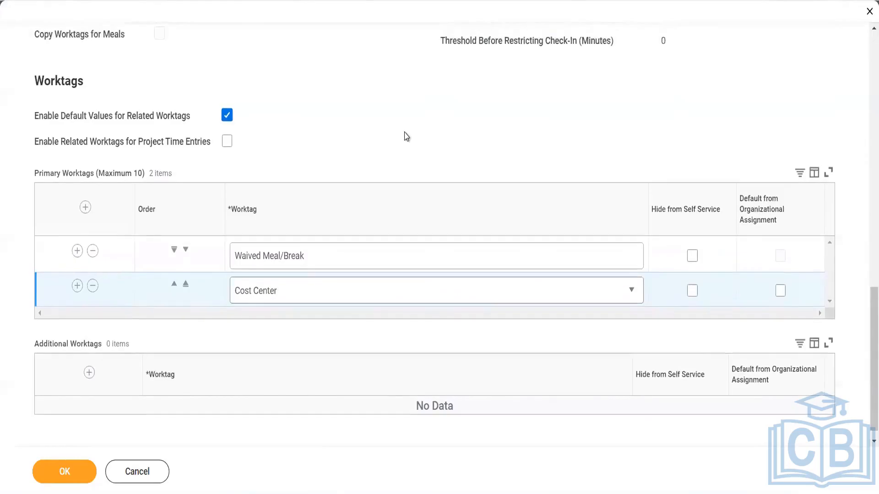
{"action": "scroll", "coordinate": [406, 136], "scroll_direction": "up", "scroll_amount": 3}
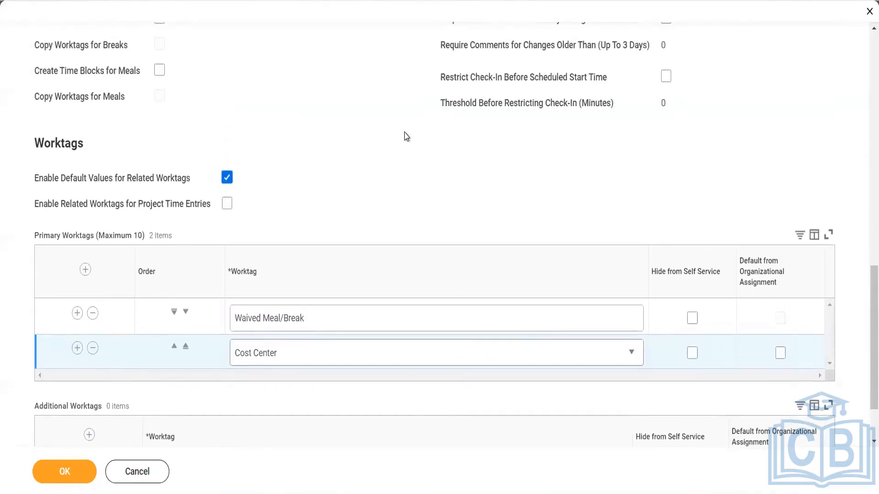
{"action": "scroll", "coordinate": [406, 136], "scroll_direction": "down", "scroll_amount": 4}
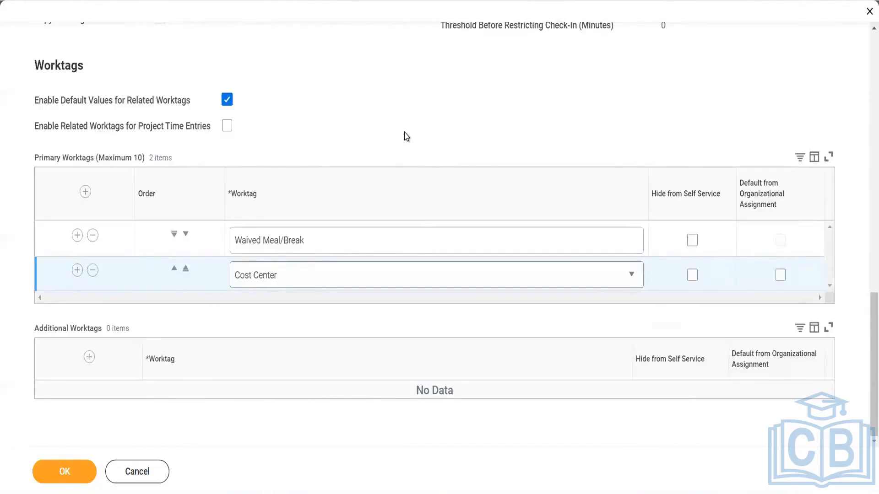
{"action": "left_click", "coordinate": [90, 358]}
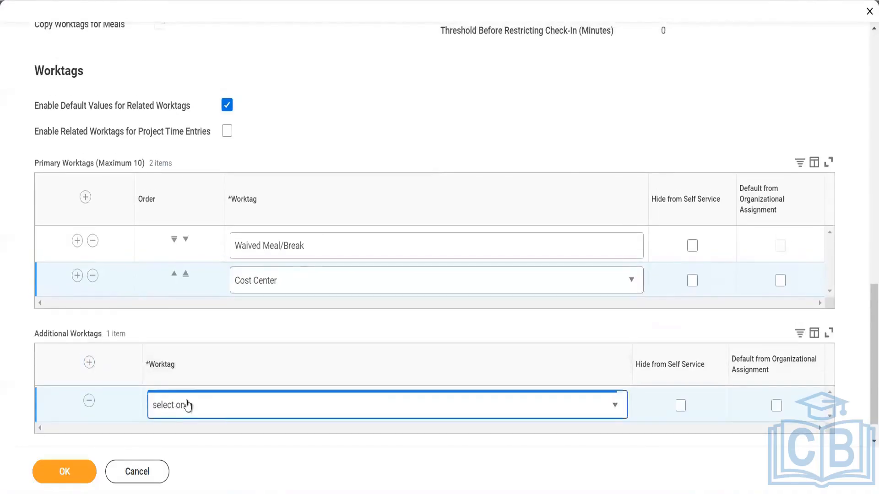
{"action": "left_click", "coordinate": [187, 406]}
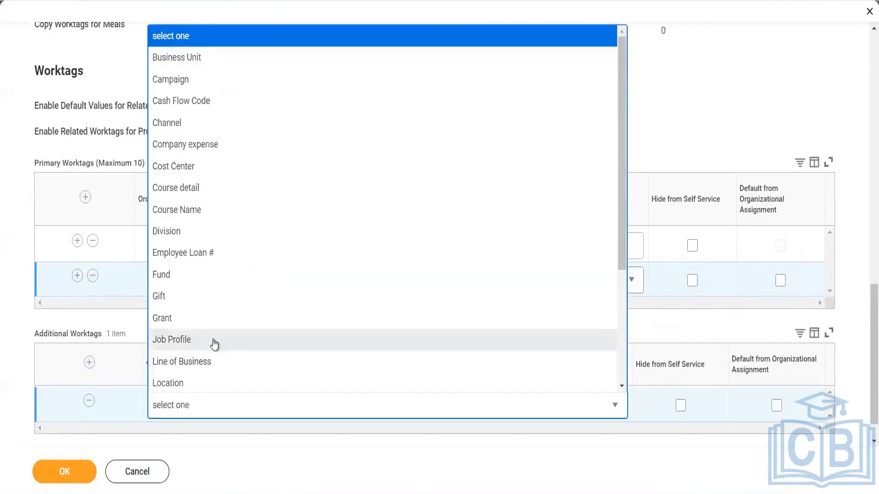
{"action": "scroll", "coordinate": [214, 343], "scroll_direction": "down", "scroll_amount": 3}
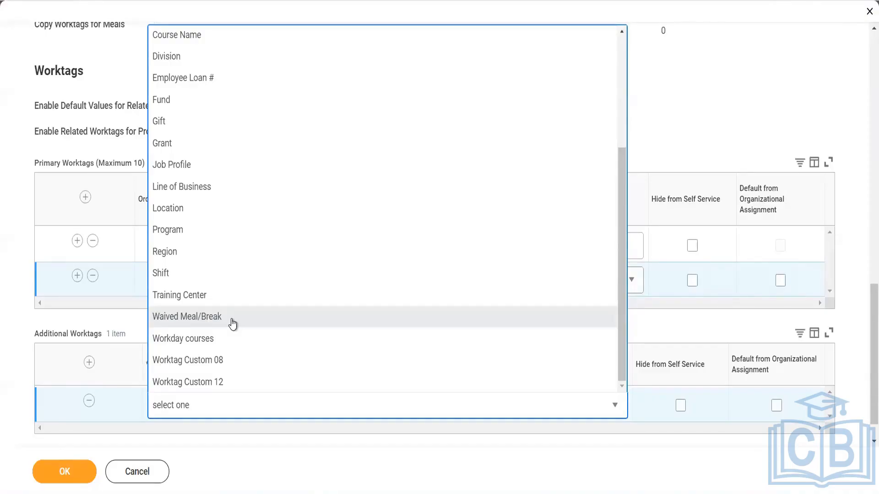
{"action": "left_click", "coordinate": [132, 336]}
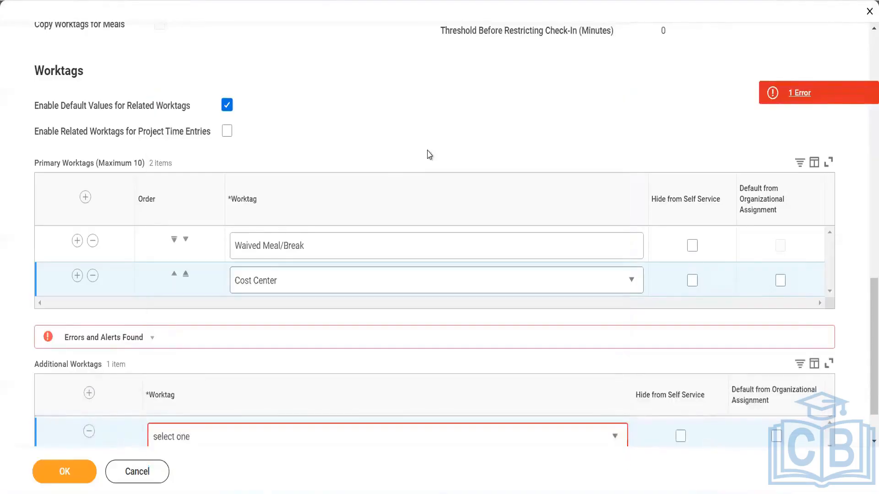
{"action": "left_click", "coordinate": [89, 435]}
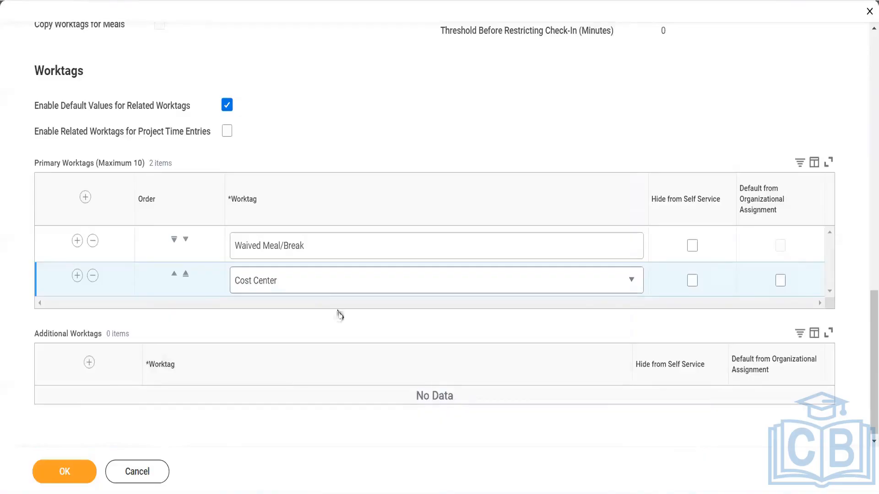
- Check Require Comments on Time Entry Changes and try 8 in the 'Older Than' days field
{"action": "scroll", "coordinate": [339, 314], "scroll_direction": "up", "scroll_amount": 5}
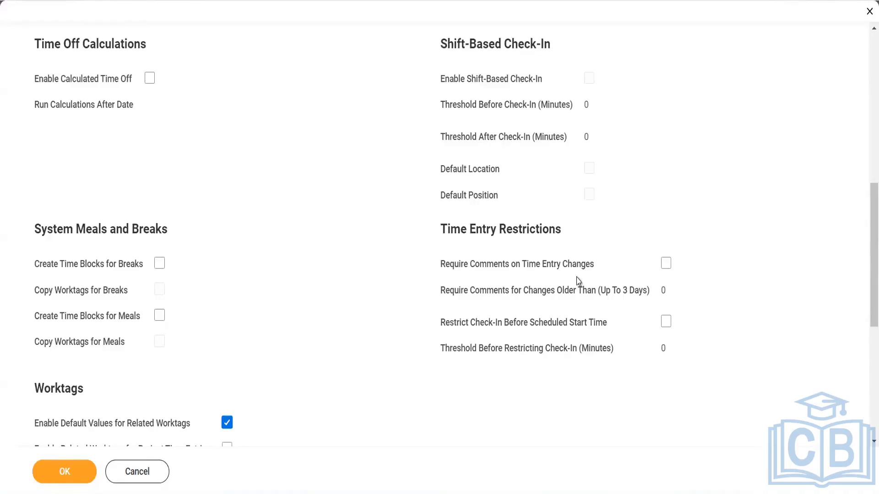
{"action": "left_click", "coordinate": [664, 268]}
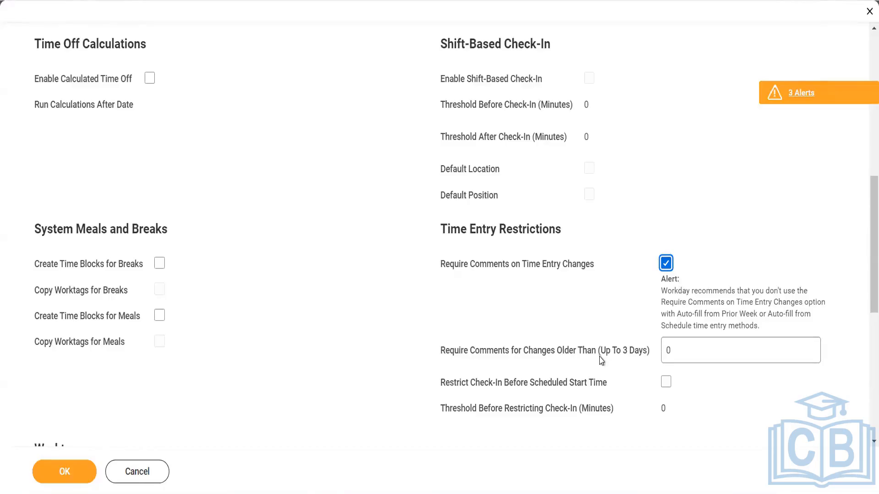
{"action": "left_click", "coordinate": [683, 355]}
{"action": "key", "text": "BackSpace"}
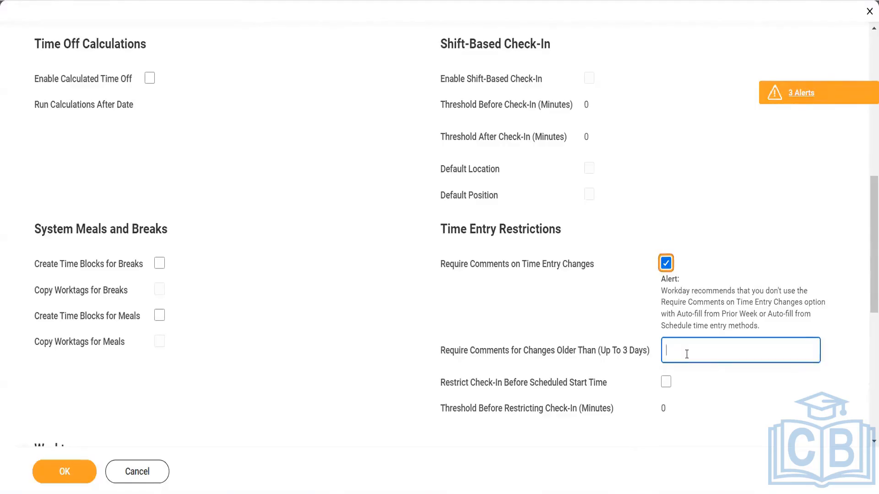
{"action": "type", "text": "8"}
{"action": "left_click", "coordinate": [697, 407]}
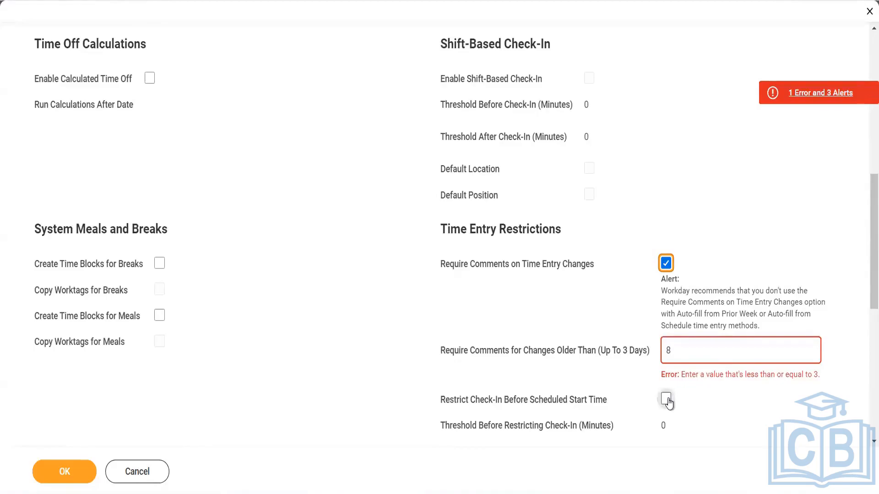
- Change the days threshold to 3, then clear it so it reverts to 0
{"action": "left_click", "coordinate": [679, 350]}
{"action": "key", "text": "BackSpace"}
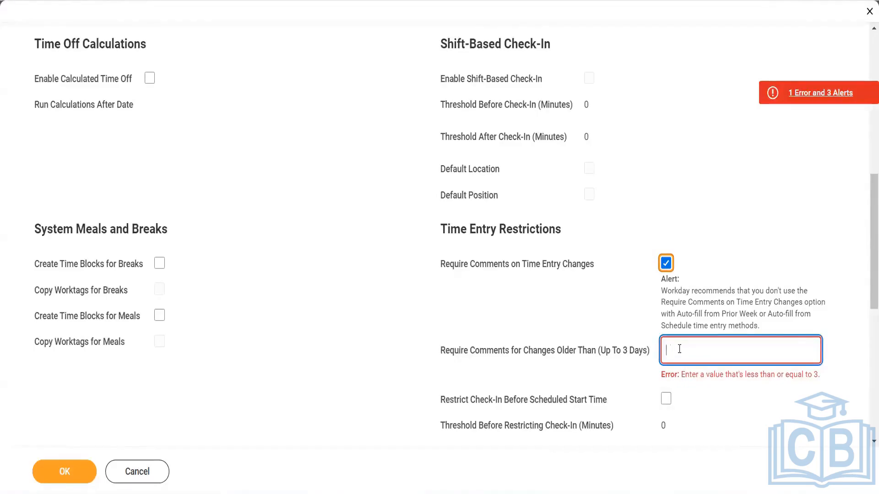
{"action": "type", "text": "3"}
{"action": "left_click", "coordinate": [698, 410]}
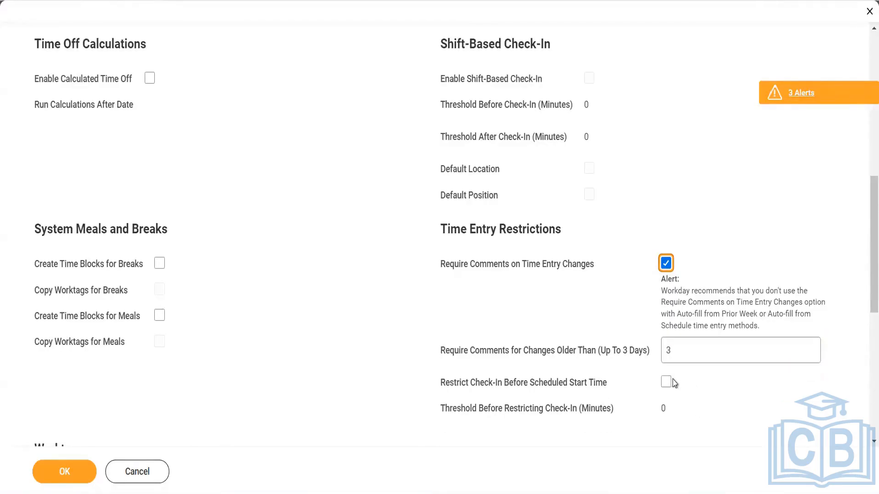
{"action": "left_click", "coordinate": [673, 351]}
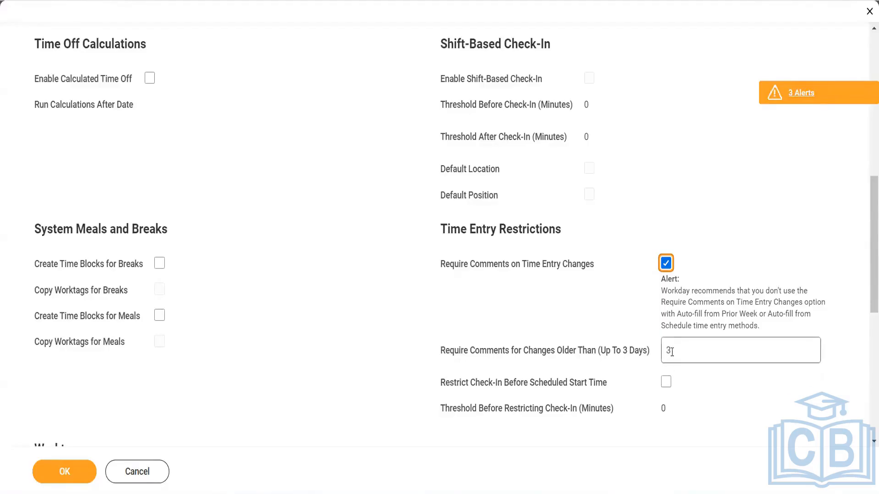
{"action": "key", "text": "BackSpace"}
{"action": "left_click", "coordinate": [702, 391]}
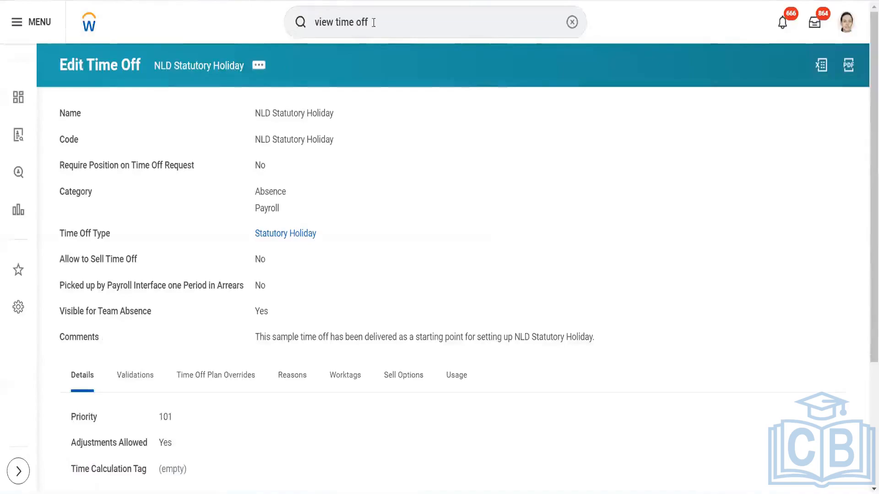
- Replace the global search text with the test worker's name and open their profile
{"action": "left_click", "coordinate": [373, 24]}
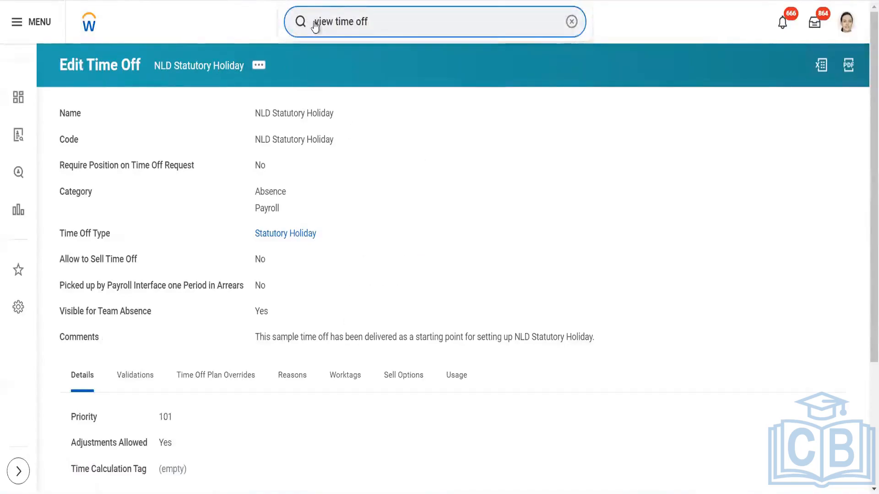
{"action": "key", "text": "Return"}
{"action": "double_click", "coordinate": [364, 15]}
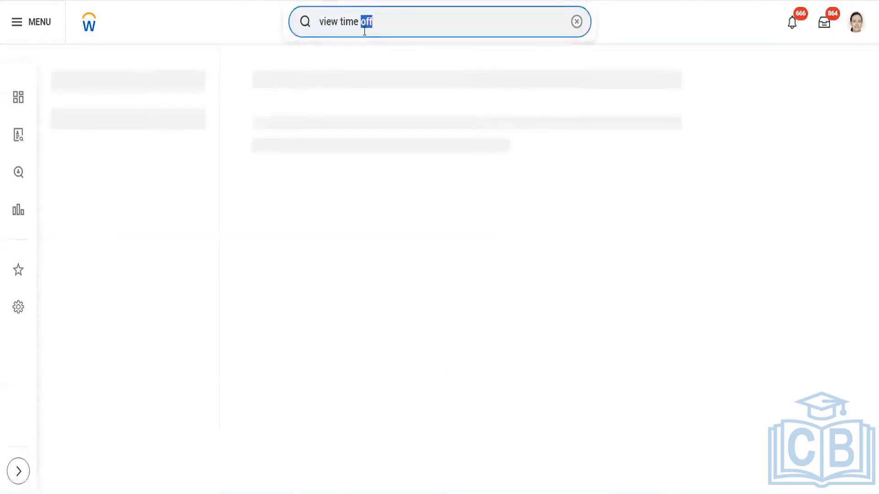
{"action": "key", "text": "ctrl+a"}
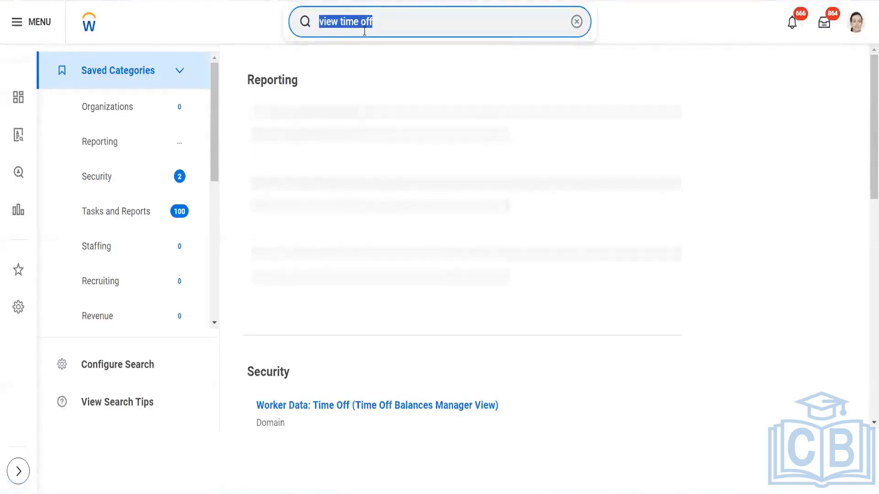
{"action": "type", "text": "kevin"}
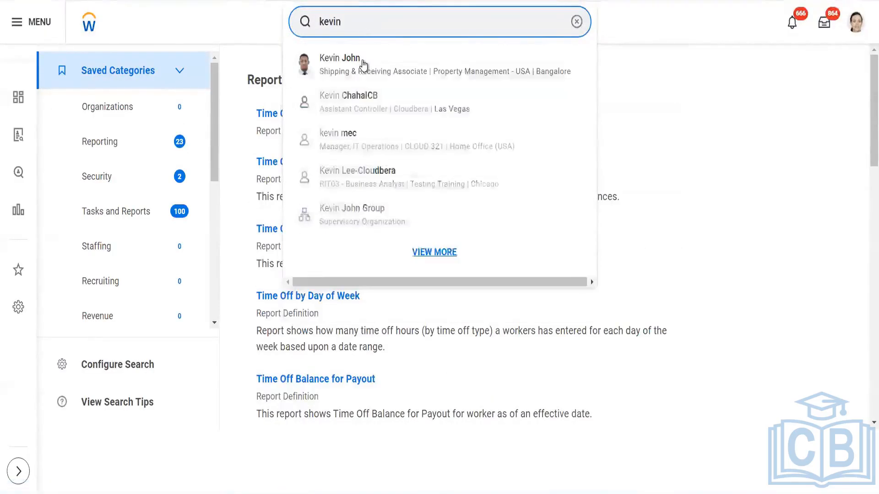
{"action": "left_click", "coordinate": [363, 64]}
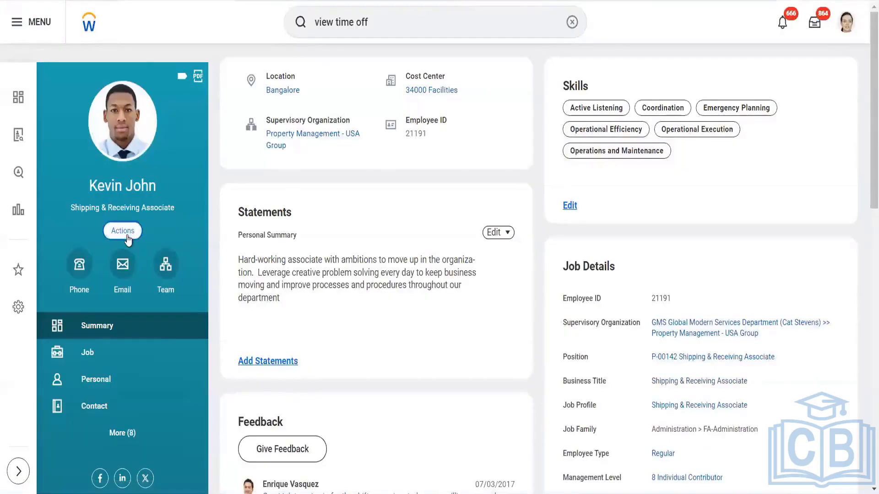
- Choose Actions > Time and Absence > View Schedule for Worker
{"action": "left_click", "coordinate": [126, 235]}
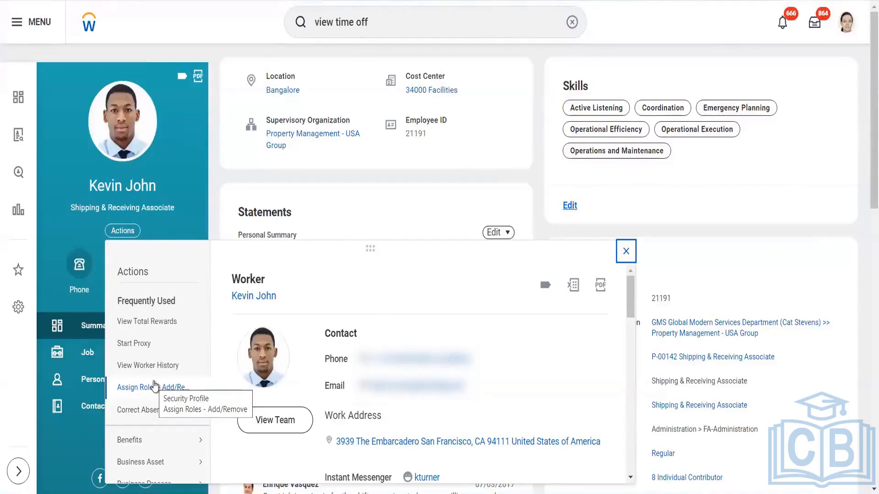
{"action": "scroll", "coordinate": [155, 387], "scroll_direction": "down", "scroll_amount": 5}
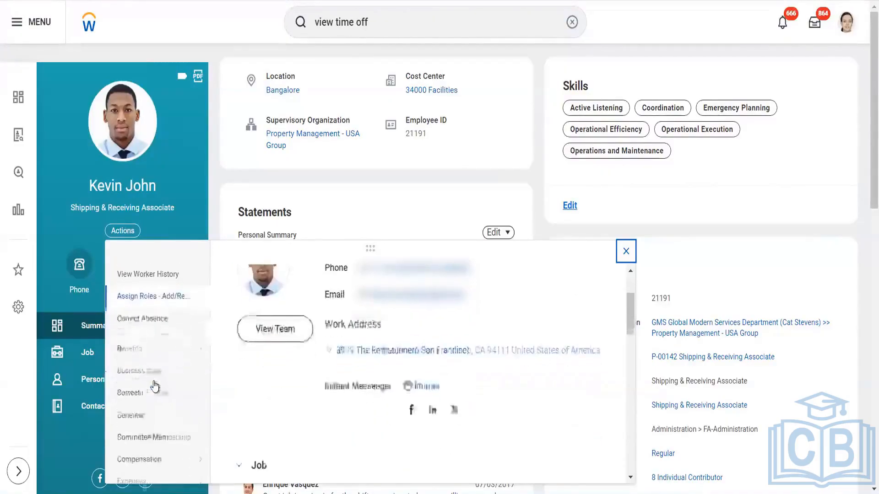
{"action": "scroll", "coordinate": [155, 387], "scroll_direction": "down", "scroll_amount": 3}
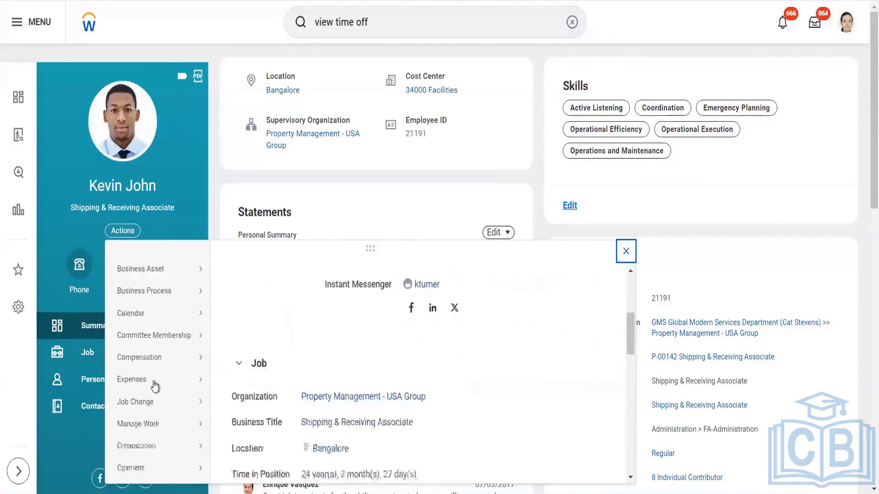
{"action": "scroll", "coordinate": [155, 387], "scroll_direction": "down", "scroll_amount": 3}
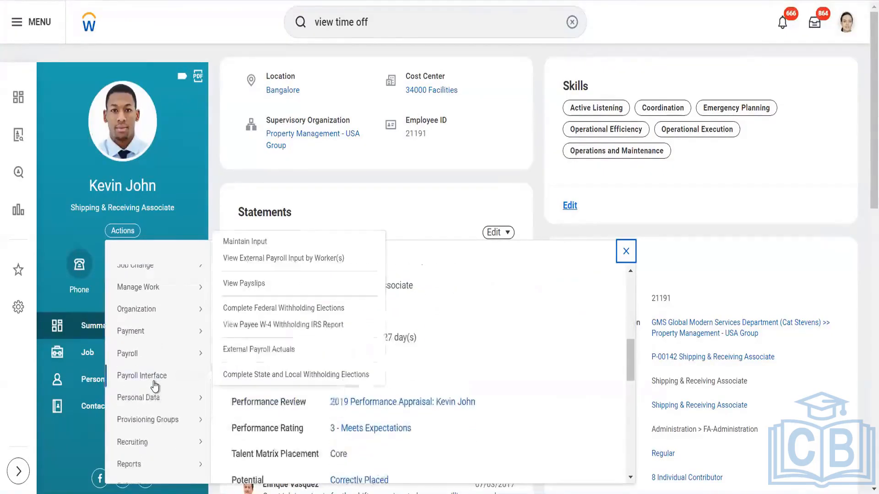
{"action": "scroll", "coordinate": [155, 387], "scroll_direction": "down", "scroll_amount": 1}
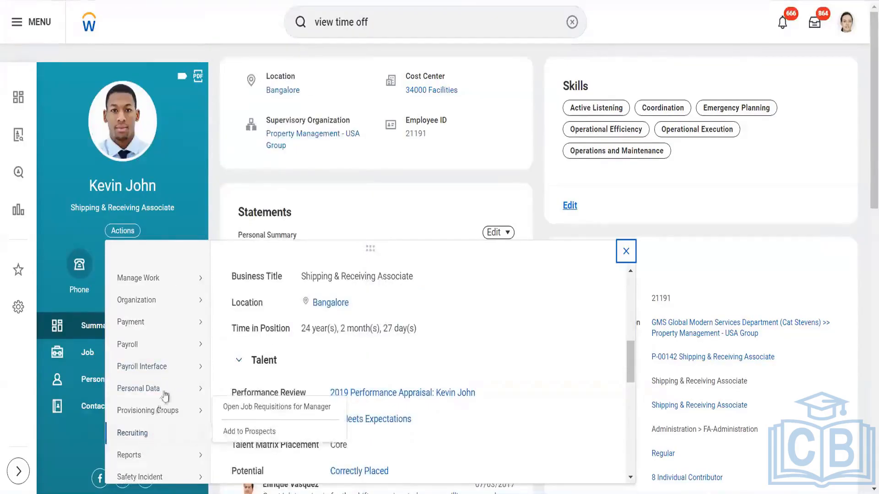
{"action": "mouse_move", "coordinate": [163, 388]}
{"action": "scroll", "coordinate": [163, 392], "scroll_direction": "down", "scroll_amount": 3}
{"action": "scroll", "coordinate": [163, 393], "scroll_direction": "down", "scroll_amount": 1}
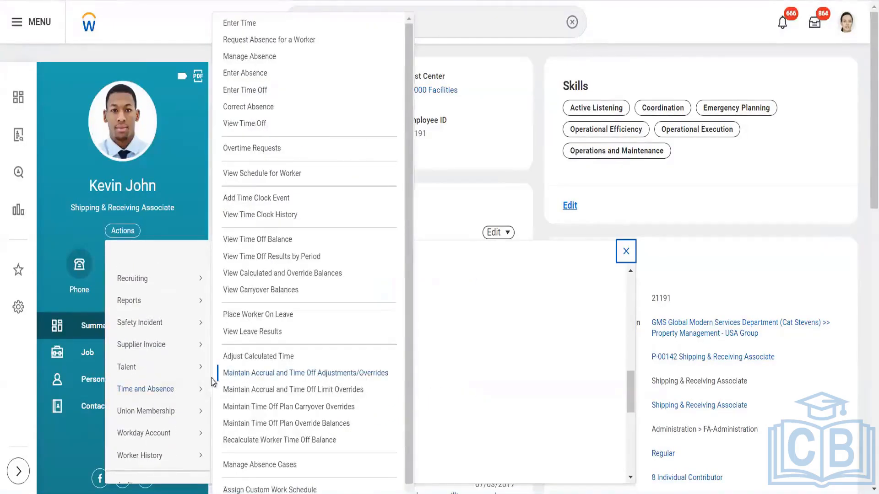
{"action": "mouse_move", "coordinate": [212, 383]}
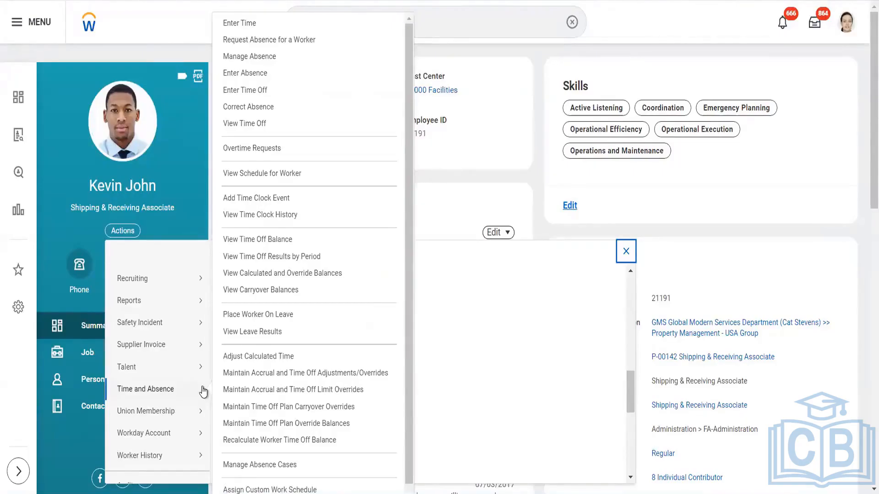
{"action": "left_click", "coordinate": [265, 174]}
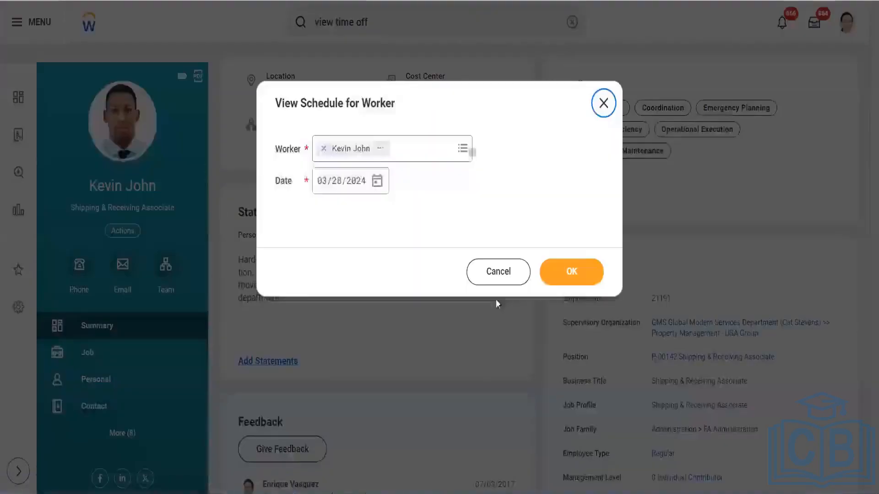
- Load the worker's March 2024 schedule of weekday 12:00 AM - 9:00 AM shifts and duplicate the tab
{"action": "left_click", "coordinate": [592, 273]}
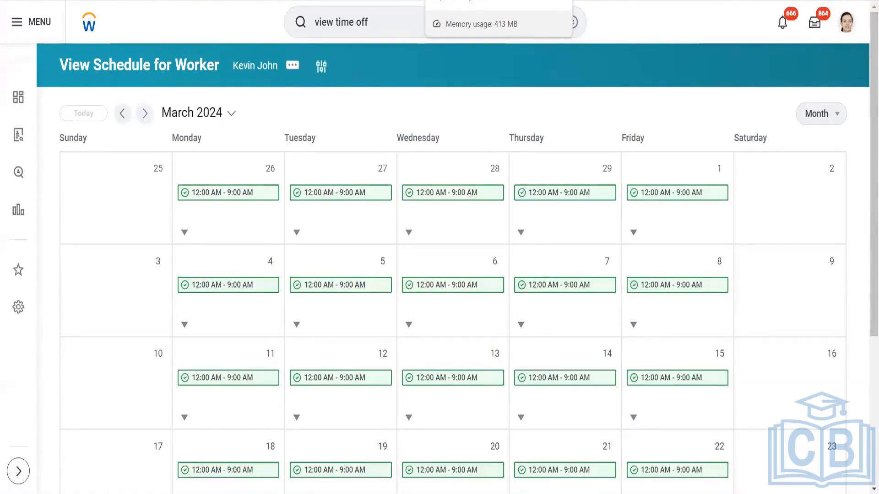
{"action": "right_click", "coordinate": [509, 1]}
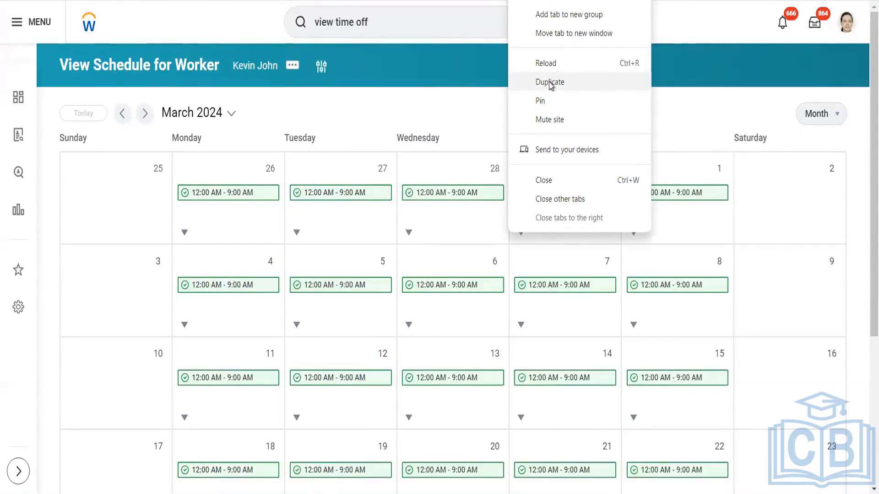
{"action": "key", "text": "Escape"}
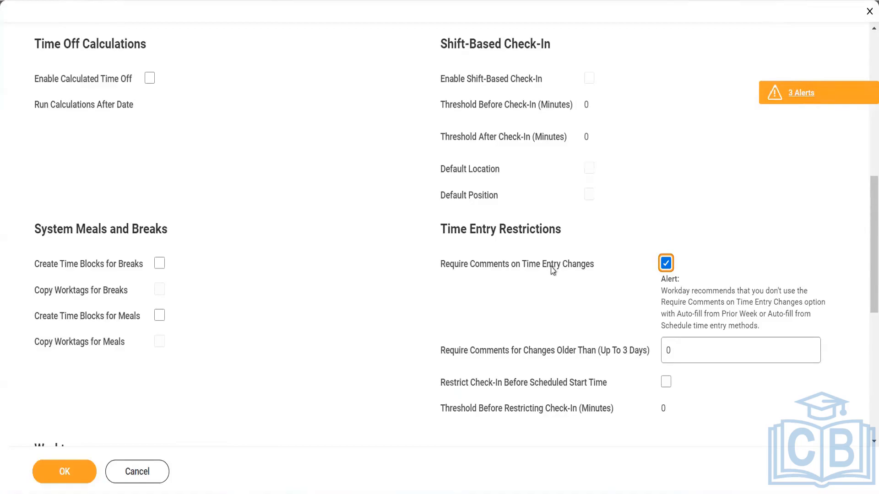
- Scroll back to the top of the USA-CA - In/Out - Shift template edit form
{"action": "scroll", "coordinate": [553, 270], "scroll_direction": "up", "scroll_amount": 10}
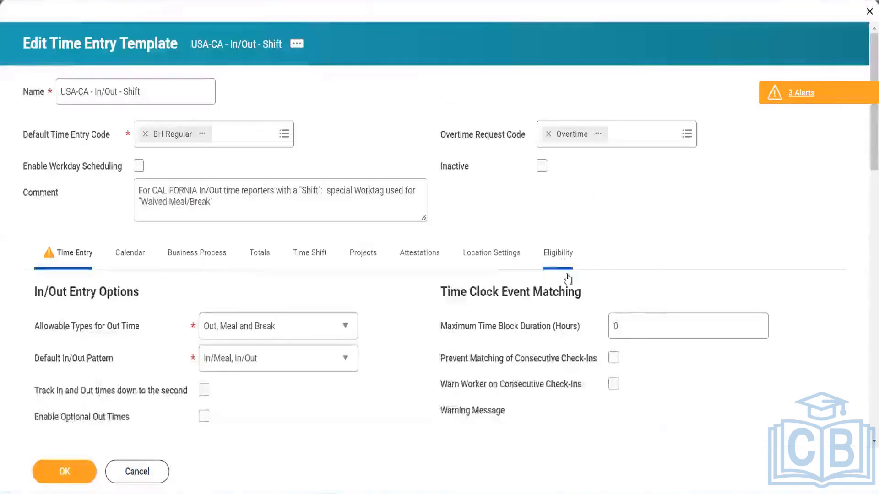
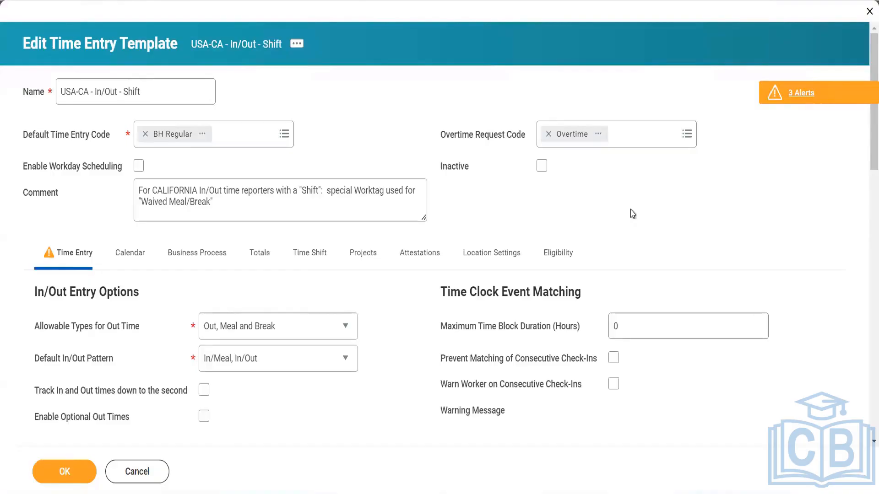
- Uncheck Require Comments on Time Entry Changes under Time Entry Restrictions, then return to the form's top
{"action": "scroll", "coordinate": [632, 213], "scroll_direction": "down", "scroll_amount": 10}
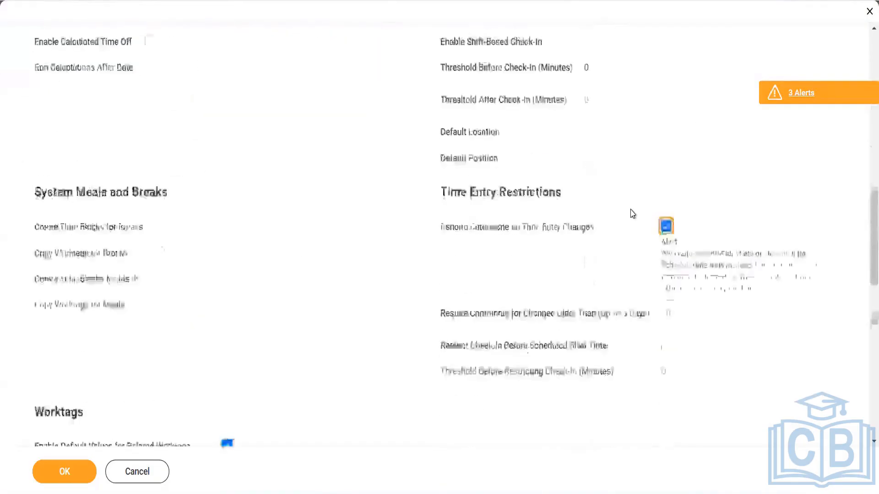
{"action": "left_click", "coordinate": [666, 197]}
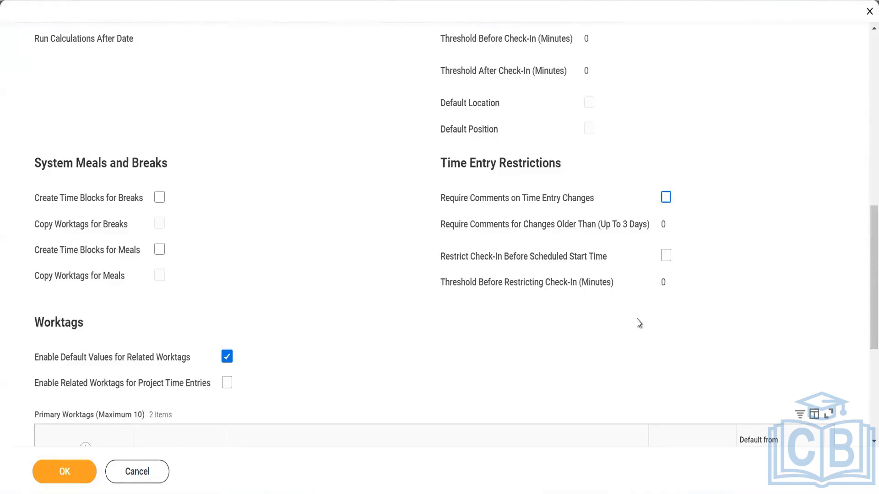
{"action": "scroll", "coordinate": [639, 324], "scroll_direction": "down", "scroll_amount": 1}
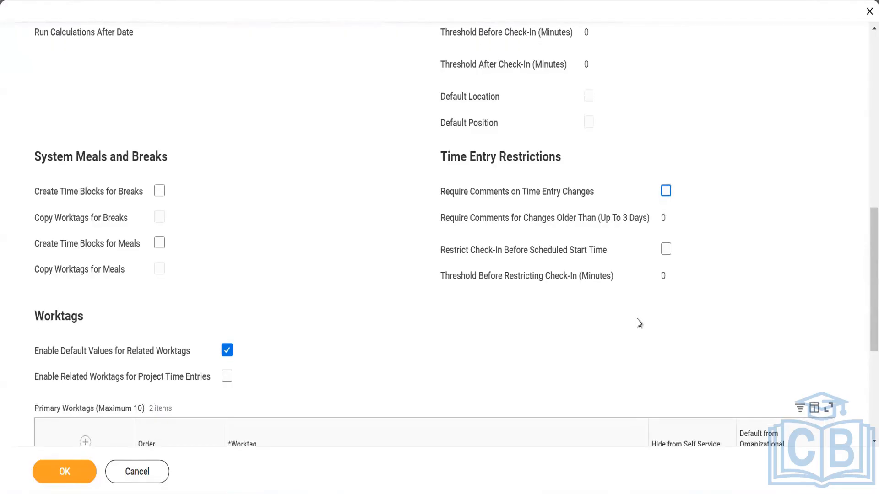
{"action": "scroll", "coordinate": [639, 324], "scroll_direction": "down", "scroll_amount": 1}
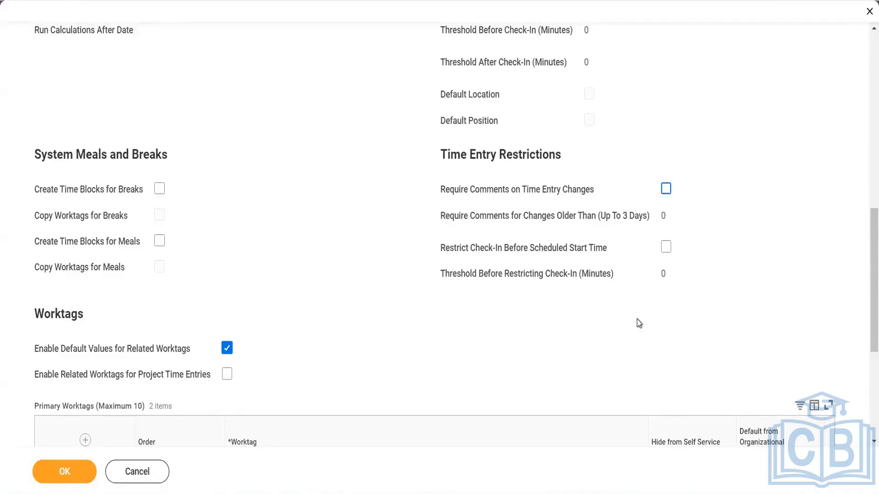
{"action": "scroll", "coordinate": [639, 324], "scroll_direction": "up", "scroll_amount": 10}
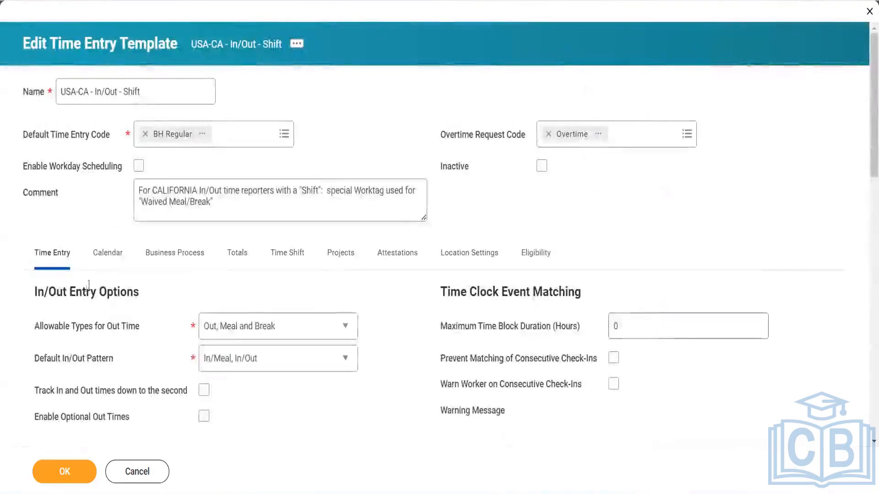
{"action": "scroll", "coordinate": [652, 435], "scroll_direction": "down", "scroll_amount": 10}
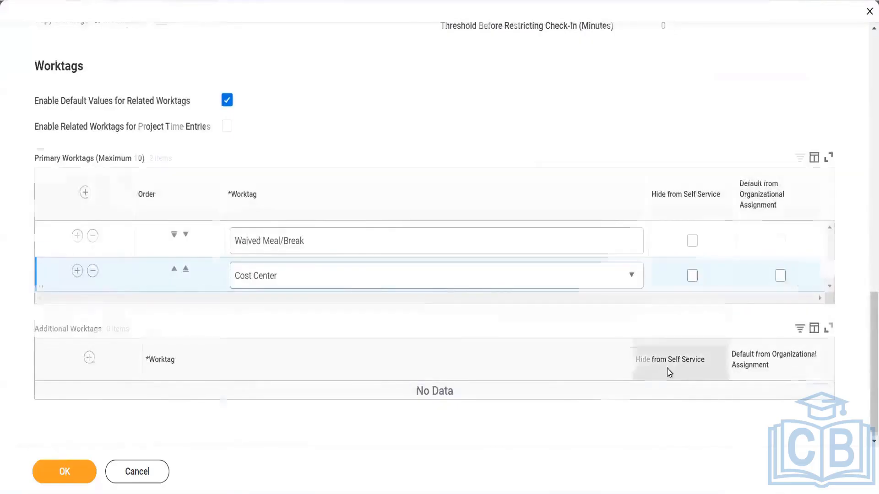
{"action": "scroll", "coordinate": [667, 369], "scroll_direction": "up", "scroll_amount": 10}
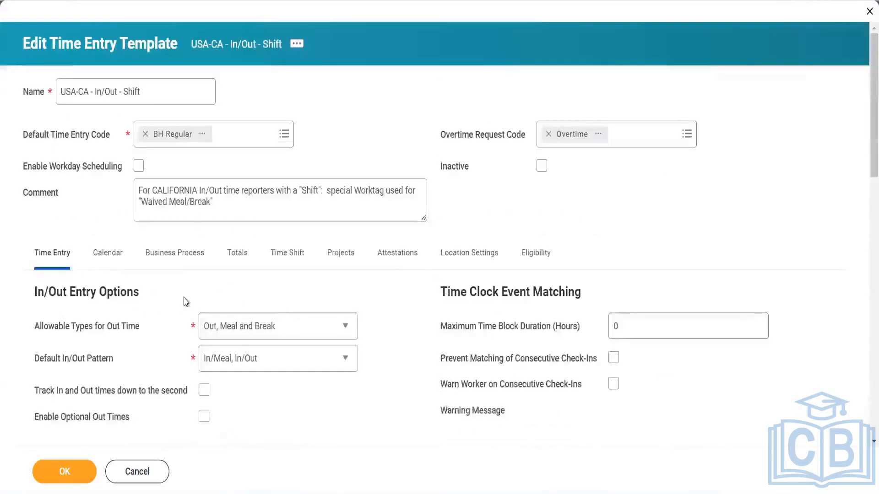
- Review the template's Calendar, Totals, Time Shift, Projects, Attestations and Location Settings tabs
{"action": "left_click", "coordinate": [112, 266]}
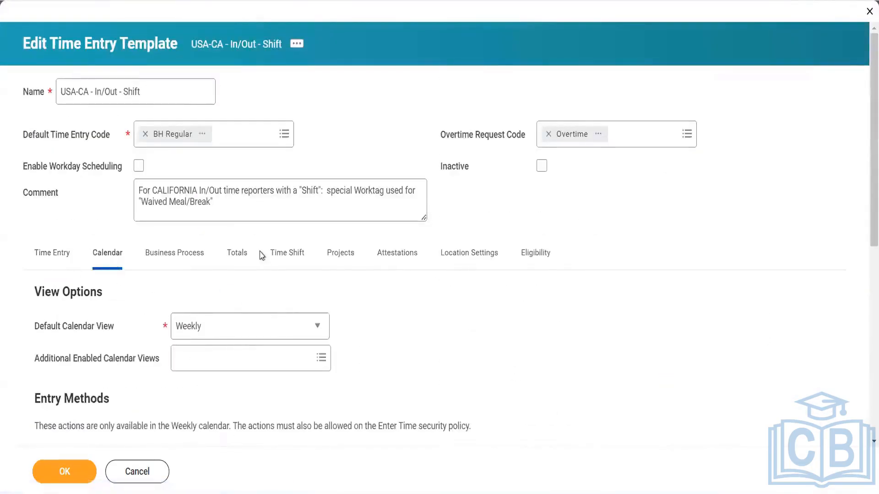
{"action": "right_click", "coordinate": [237, 257]}
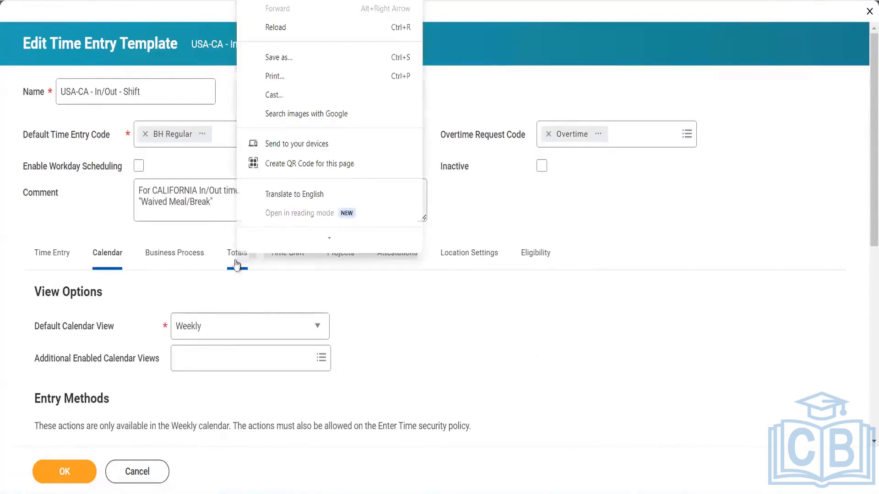
{"action": "left_click", "coordinate": [237, 258]}
{"action": "left_click", "coordinate": [236, 263]}
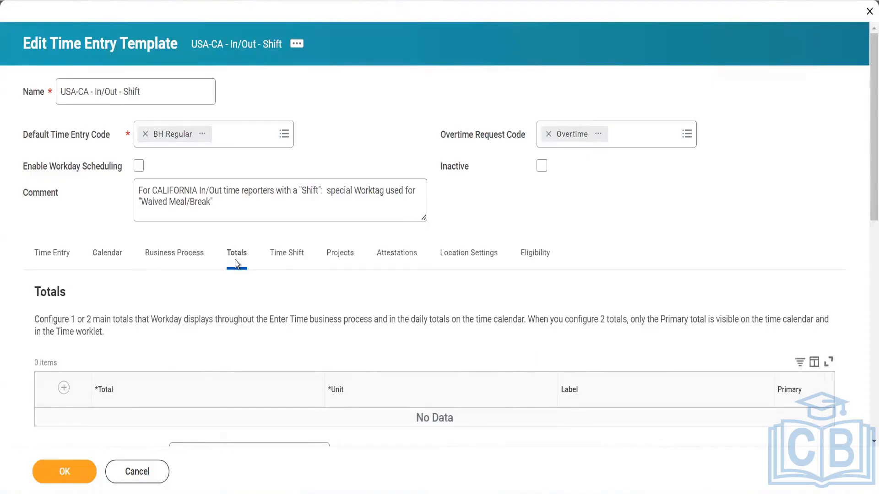
{"action": "left_click", "coordinate": [295, 257]}
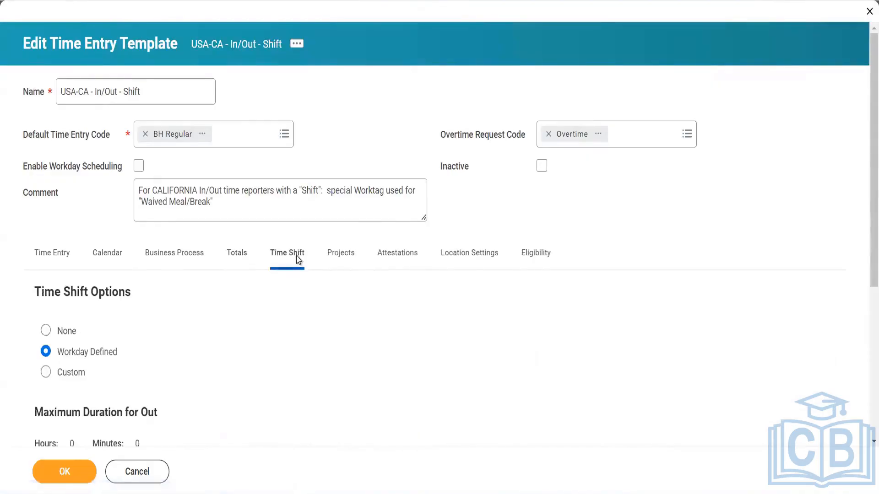
{"action": "left_click", "coordinate": [335, 255]}
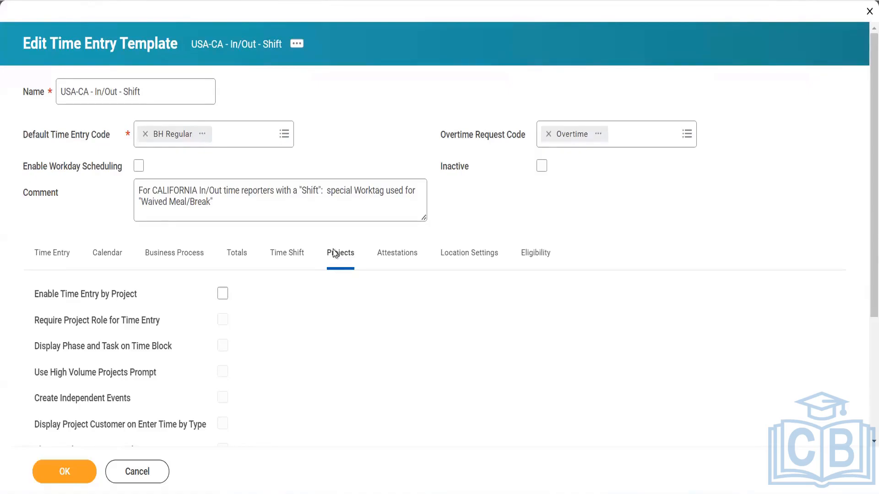
{"action": "left_click", "coordinate": [389, 255]}
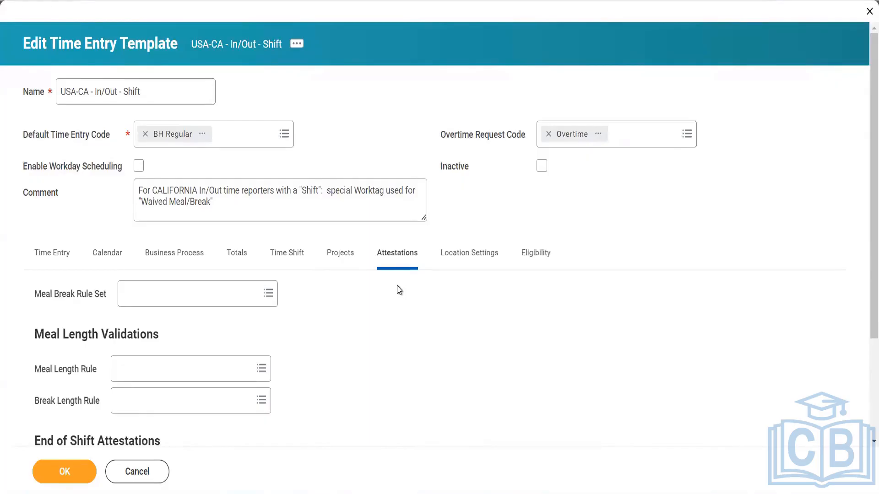
{"action": "left_click", "coordinate": [466, 263]}
{"action": "left_click", "coordinate": [467, 263]}
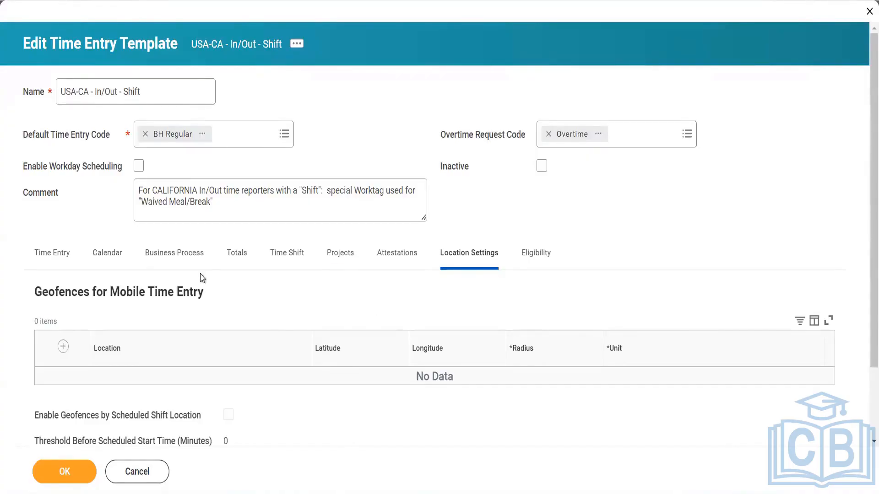
- On the Calendar tab, set Default Calendar View to Monthly and save the template
{"action": "left_click", "coordinate": [107, 257]}
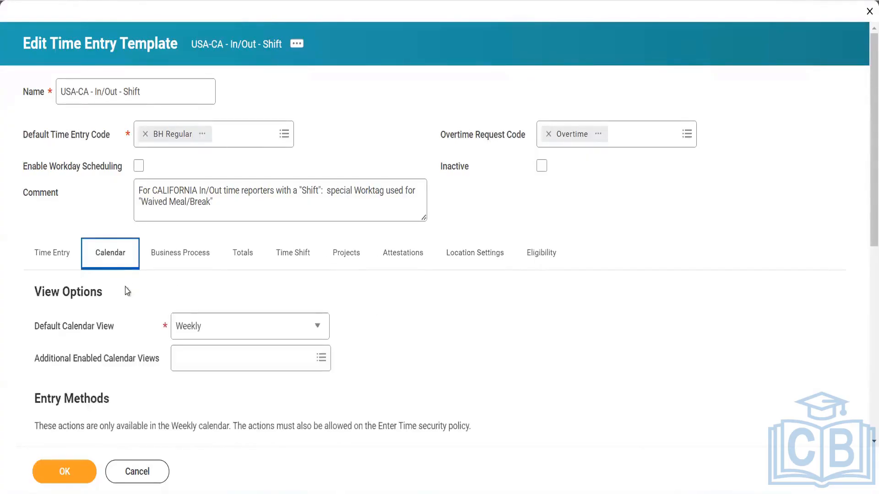
{"action": "scroll", "coordinate": [124, 291], "scroll_direction": "down", "scroll_amount": 4}
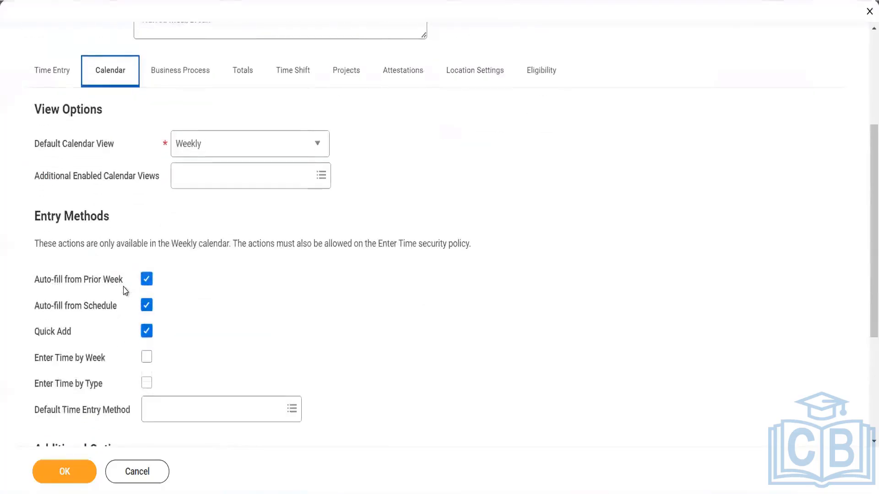
{"action": "scroll", "coordinate": [124, 291], "scroll_direction": "down", "scroll_amount": 2}
{"action": "scroll", "coordinate": [126, 291], "scroll_direction": "up", "scroll_amount": 6}
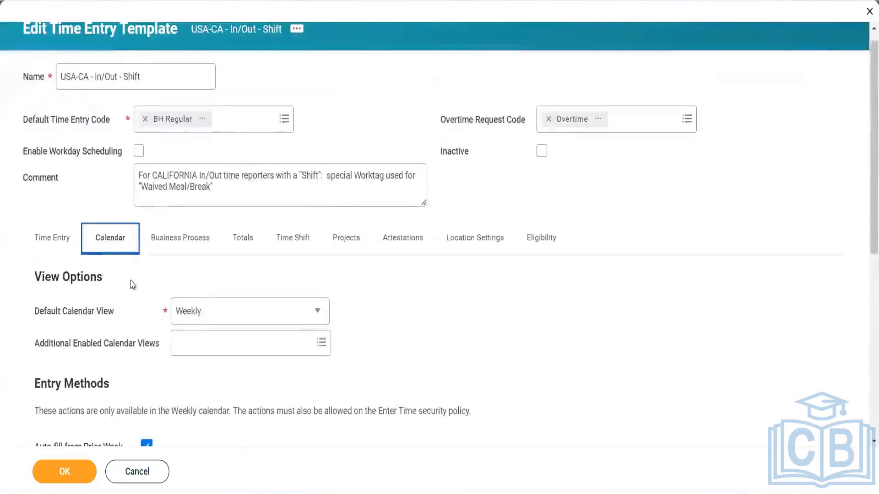
{"action": "left_click", "coordinate": [198, 312]}
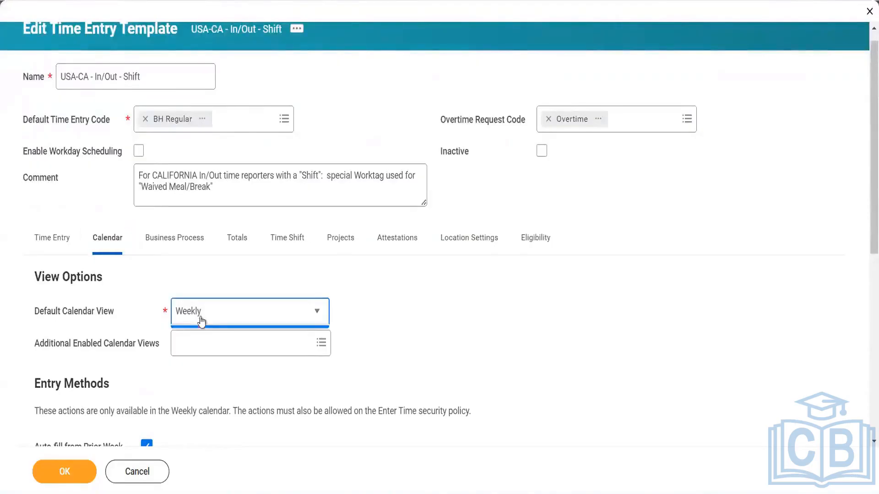
{"action": "left_click", "coordinate": [202, 360]}
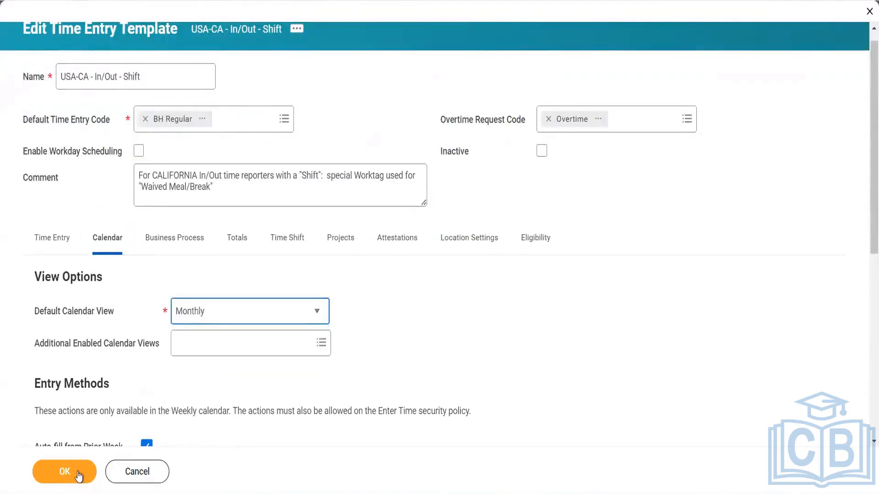
{"action": "left_click", "coordinate": [80, 473]}
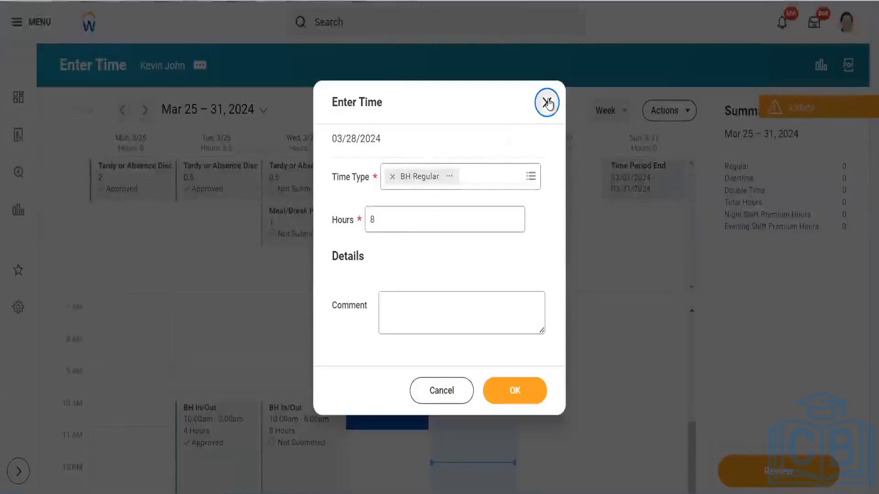
- Close Enter Time and check the view list, which offers only Month for March 2024
{"action": "left_click", "coordinate": [548, 104]}
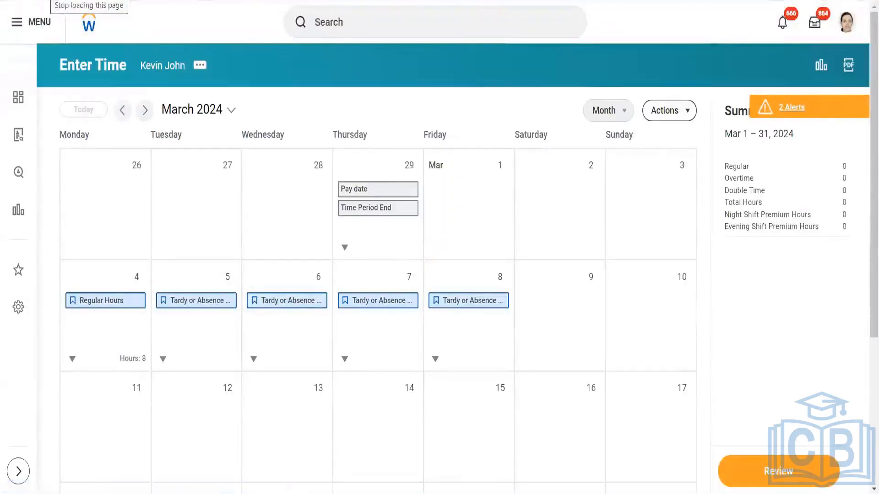
{"action": "left_click", "coordinate": [615, 115]}
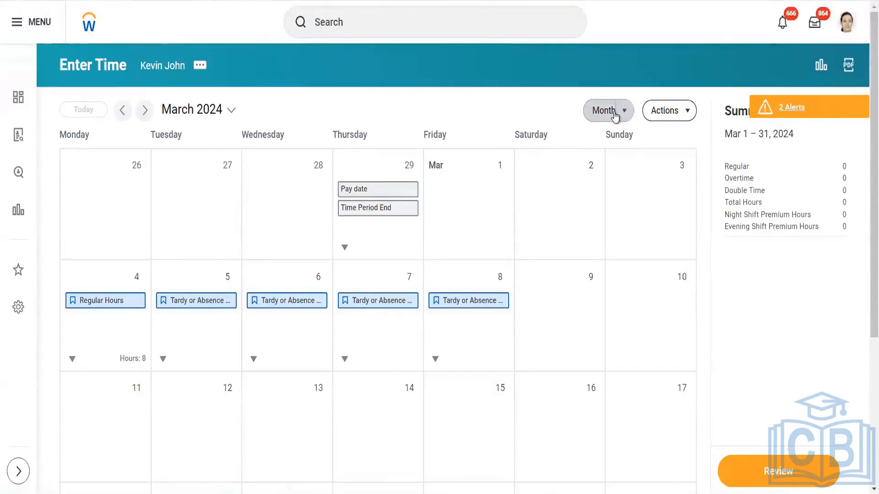
{"action": "left_click", "coordinate": [615, 114]}
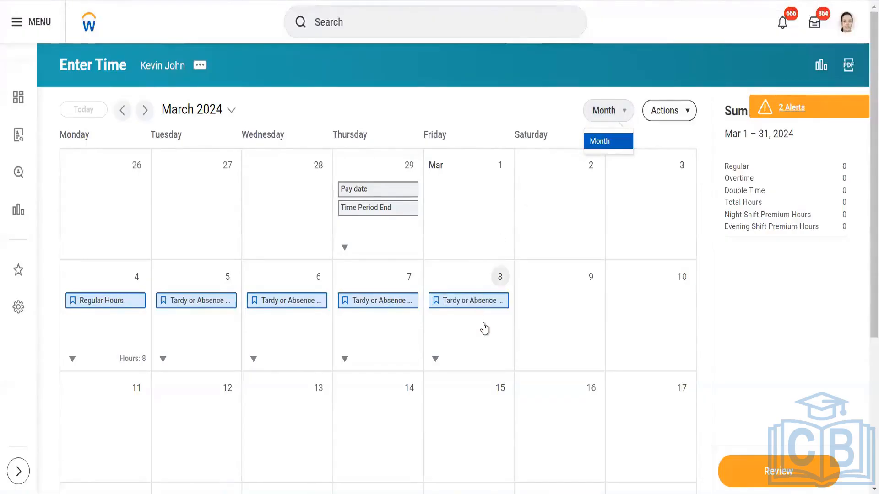
{"action": "scroll", "coordinate": [484, 328], "scroll_direction": "down", "scroll_amount": 3}
{"action": "scroll", "coordinate": [484, 327], "scroll_direction": "down", "scroll_amount": 2}
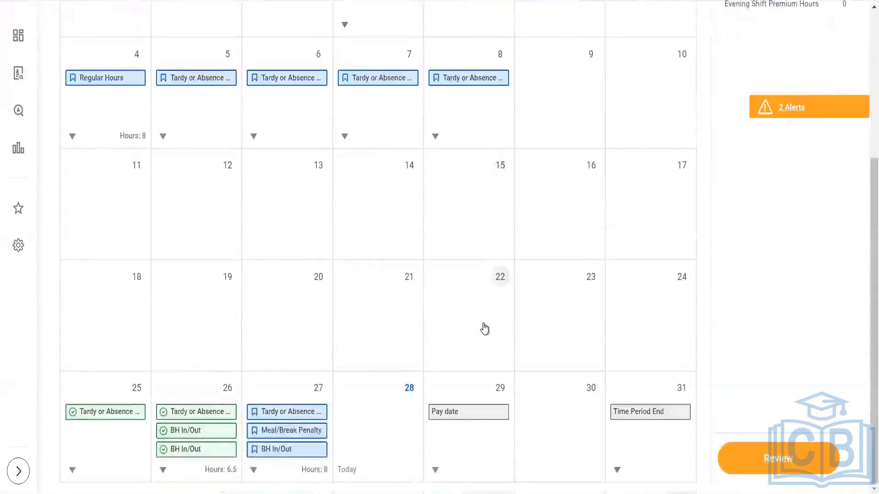
{"action": "scroll", "coordinate": [484, 328], "scroll_direction": "up", "scroll_amount": 5}
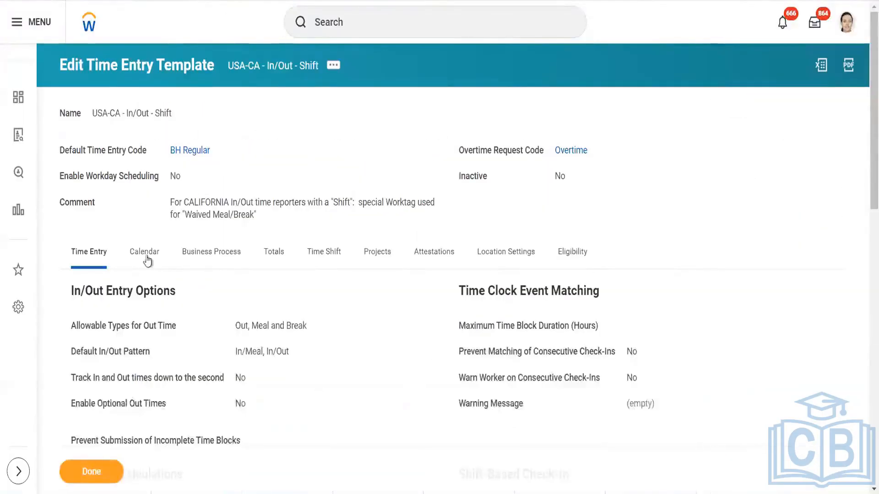
- Reopen the USA-CA - In/Out - Shift template for editing from its related actions
{"action": "left_click", "coordinate": [145, 256]}
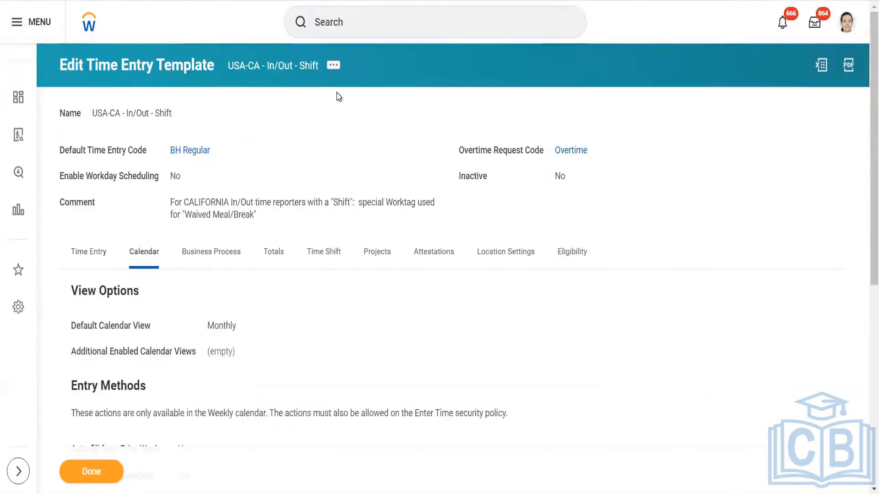
{"action": "left_click", "coordinate": [334, 66]}
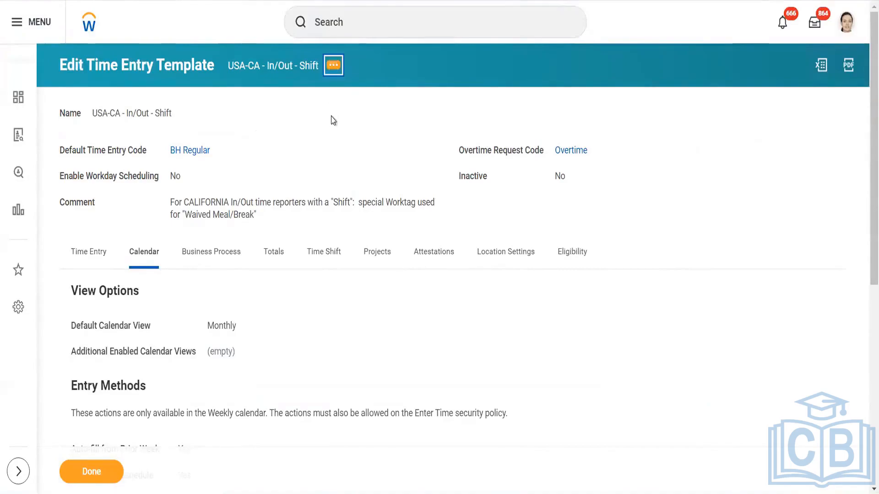
{"action": "mouse_move", "coordinate": [436, 115]}
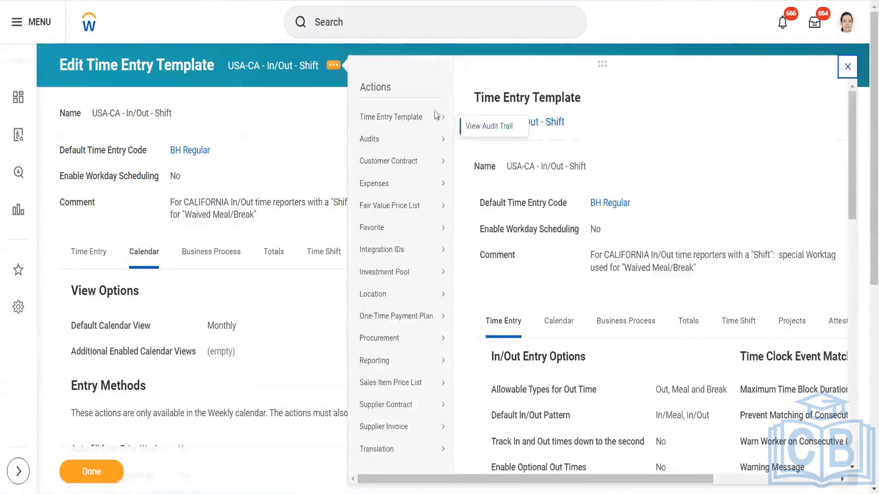
{"action": "left_click", "coordinate": [204, 342]}
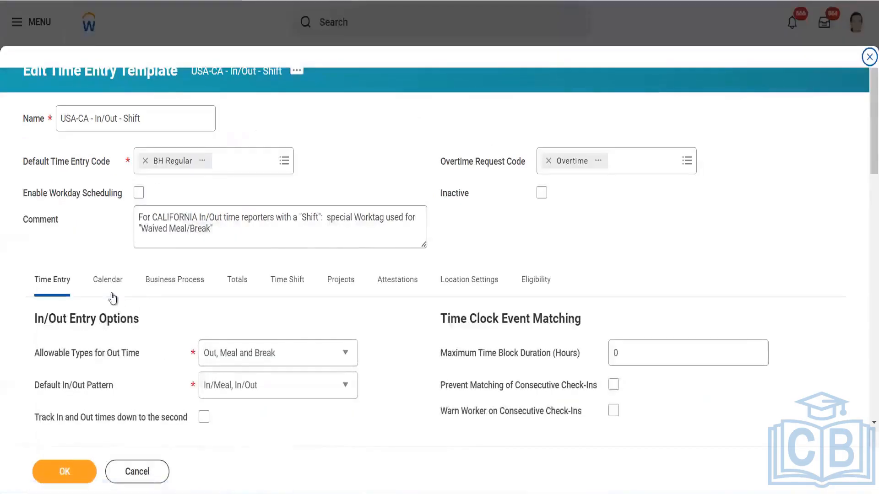
- Set Default Calendar View back to Weekly, add Monthly as an additional enabled view, and save
{"action": "left_click", "coordinate": [108, 280]}
{"action": "left_click", "coordinate": [266, 362]}
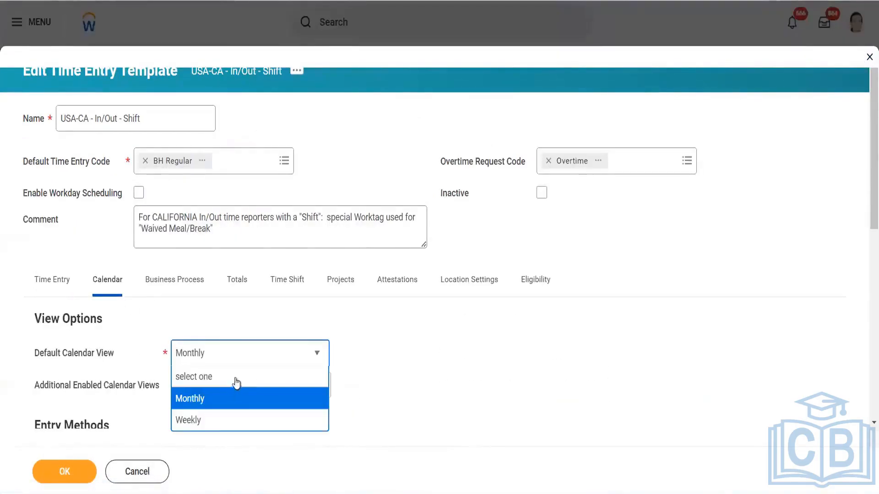
{"action": "left_click", "coordinate": [249, 419]}
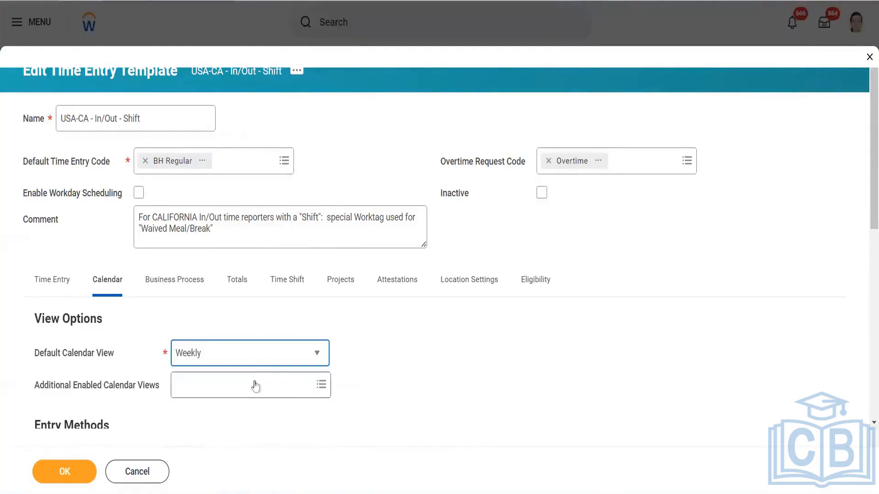
{"action": "left_click", "coordinate": [255, 386]}
{"action": "left_click", "coordinate": [236, 362]}
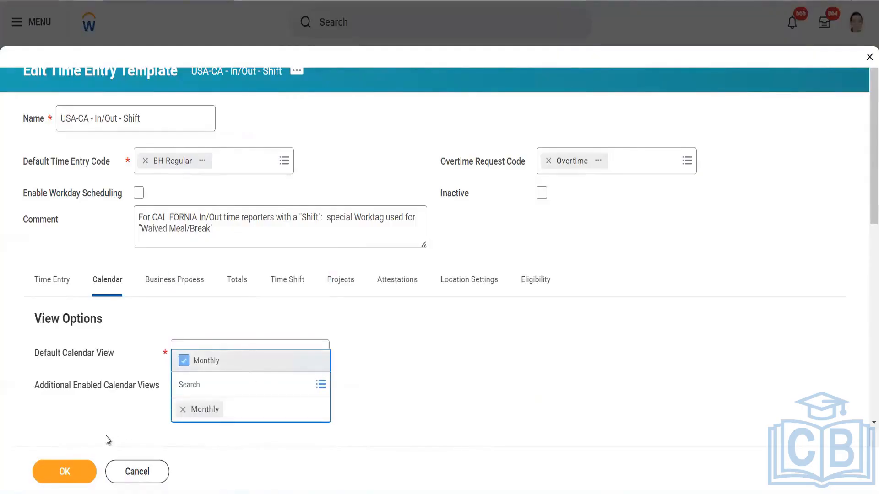
{"action": "left_click", "coordinate": [82, 472]}
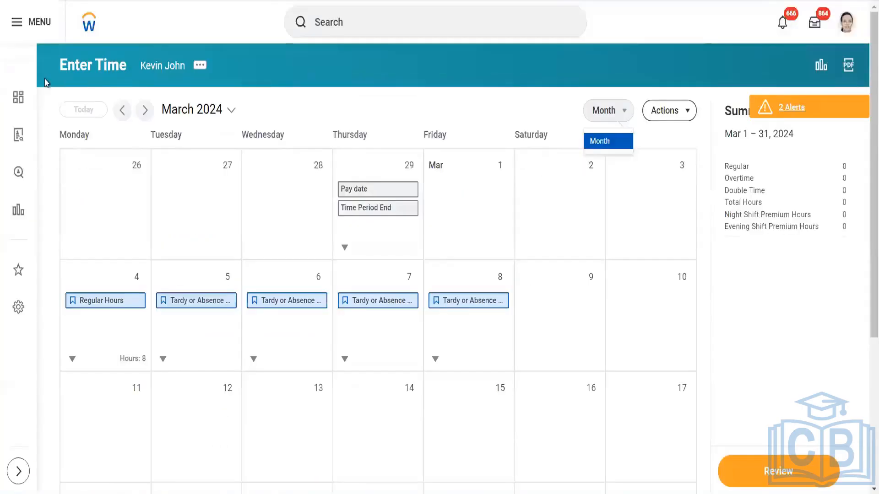
- Reload Enter Time and confirm the view list now offers both Month and Week
{"action": "key", "text": "F5"}
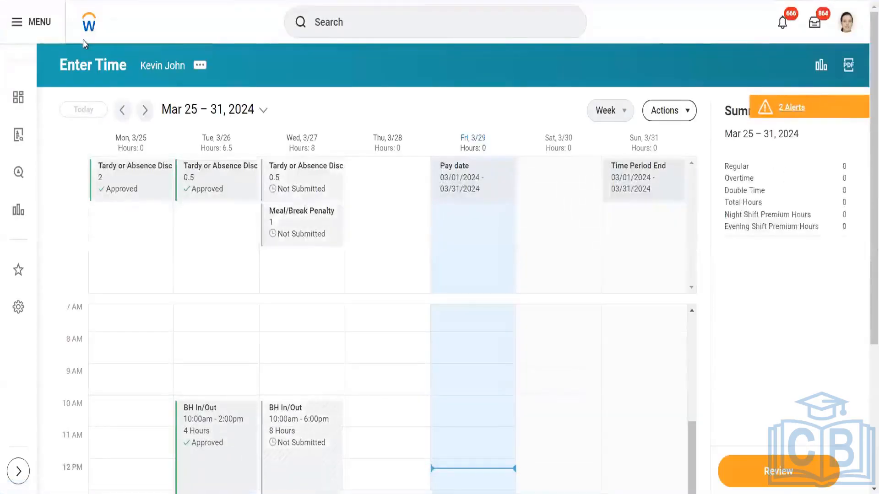
{"action": "left_click", "coordinate": [613, 113]}
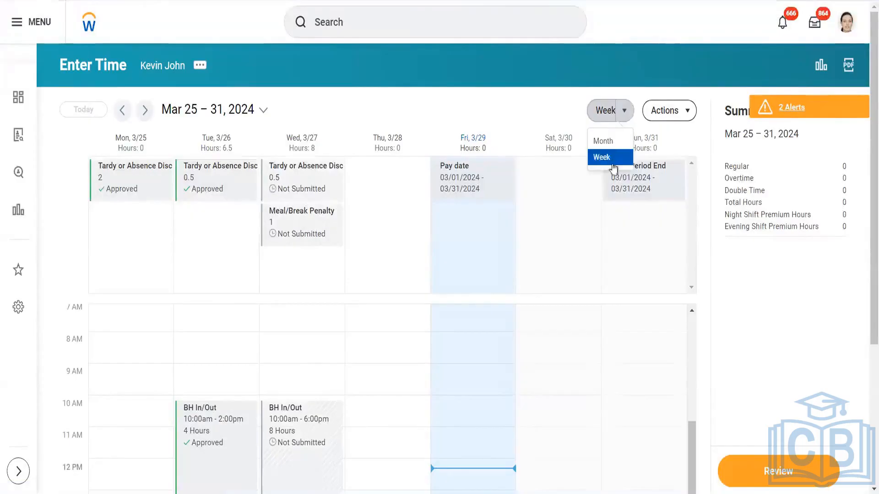
{"action": "left_click", "coordinate": [603, 141]}
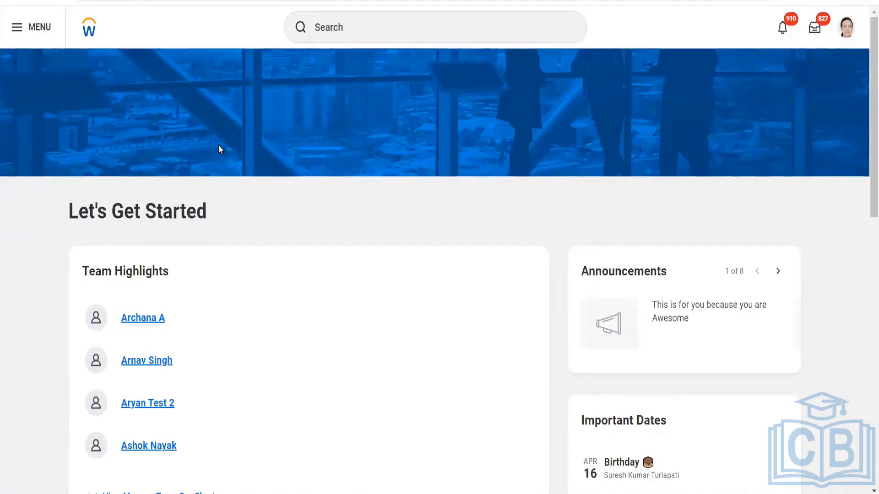
{"action": "key", "text": "XF86AudioRaiseVolume"}
- Search for 'functional area' and open the Functional Areas report
{"action": "left_click", "coordinate": [352, 23]}
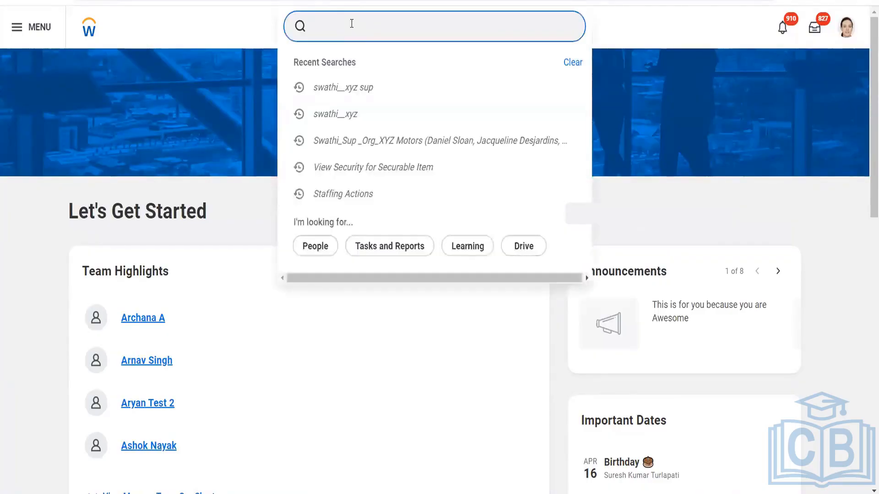
{"action": "type", "text": "fj"}
{"action": "key", "text": "BackSpace"}
{"action": "type", "text": "unctional"}
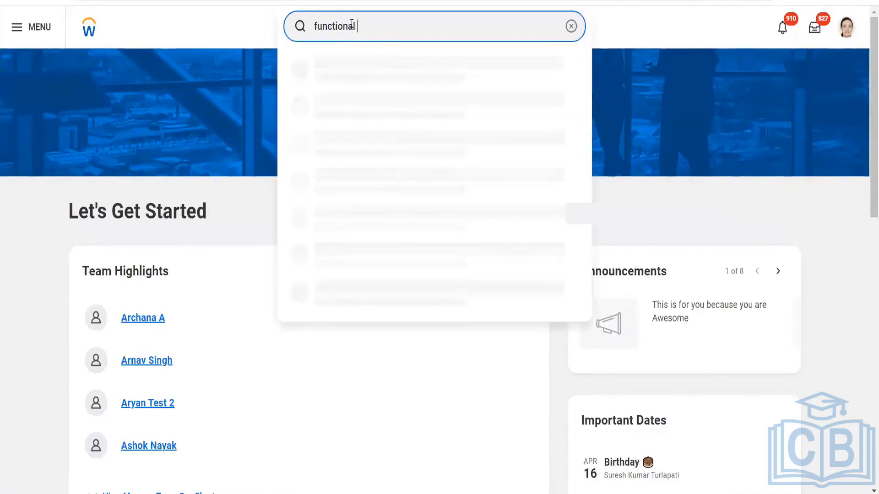
{"action": "type", "text": " area"}
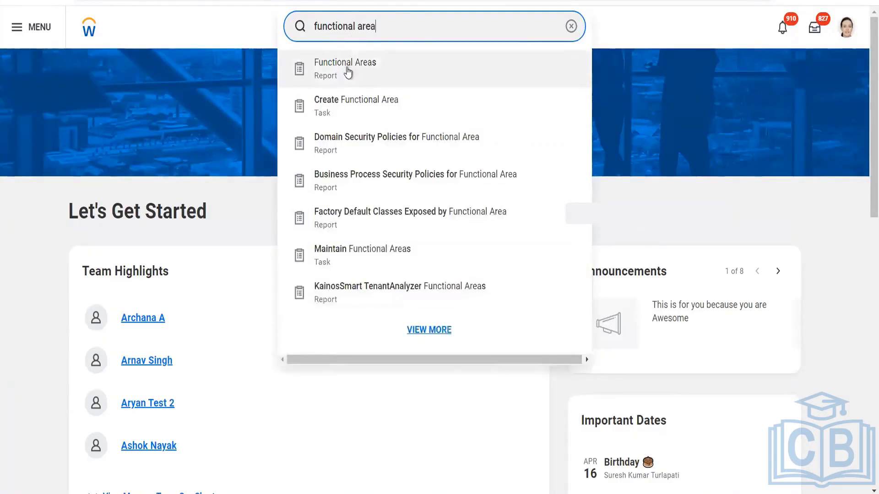
{"action": "left_click", "coordinate": [346, 68]}
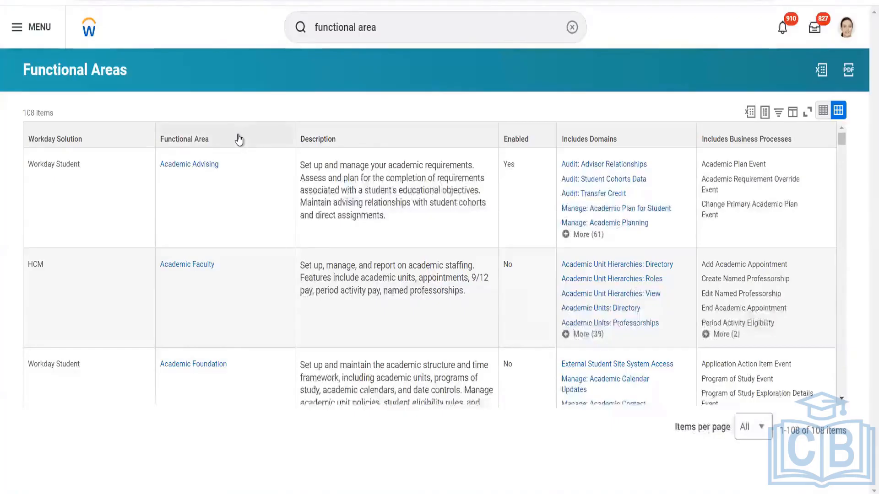
- Filter the Functional Area column to Time Tracking, Time Tracking Calculations and Time Tracking Hub
{"action": "left_click", "coordinate": [236, 139]}
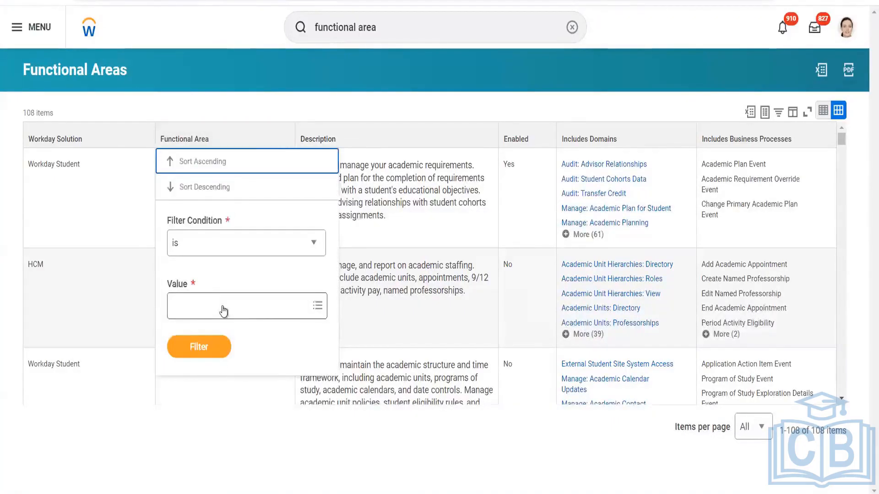
{"action": "left_click", "coordinate": [223, 308]}
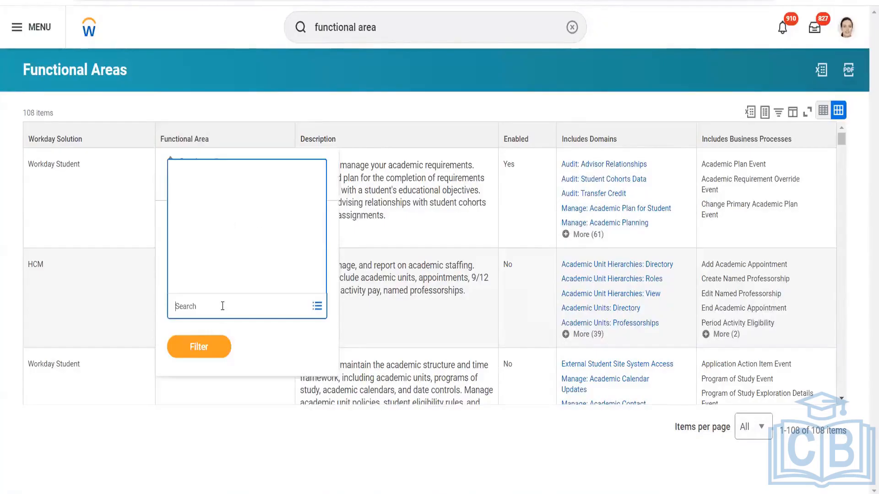
{"action": "type", "text": "Time"}
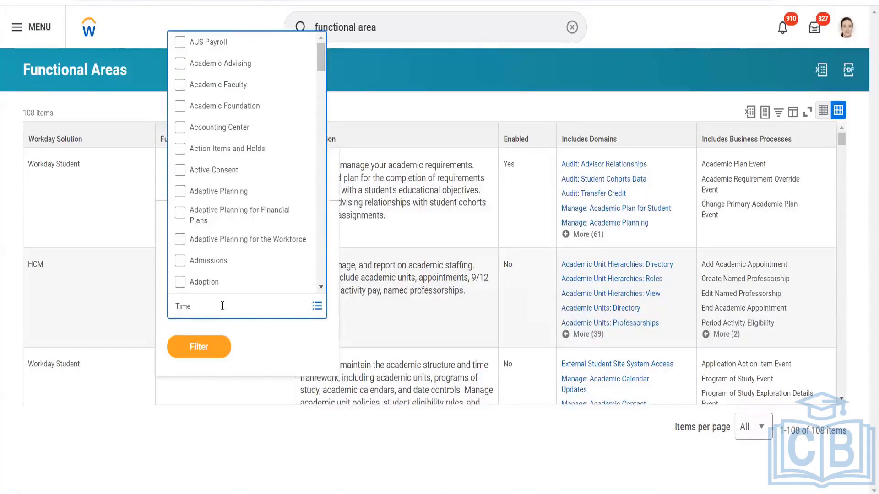
{"action": "key", "text": "Return"}
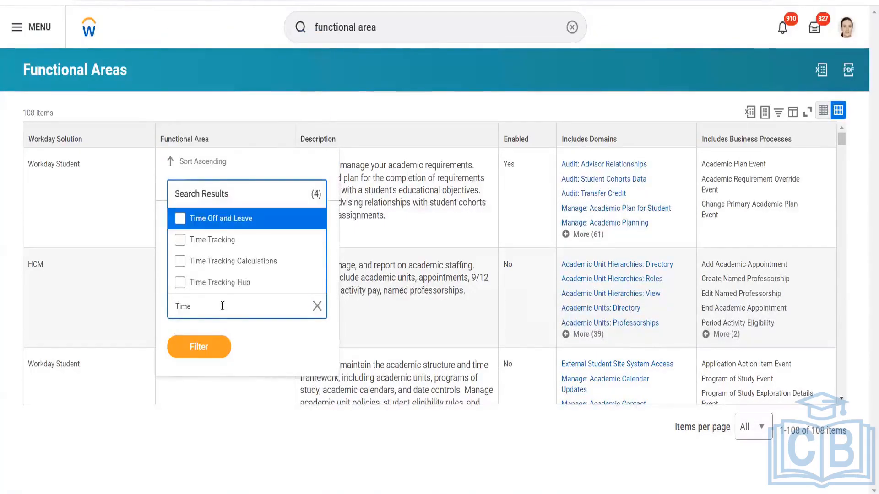
{"action": "left_click", "coordinate": [219, 265]}
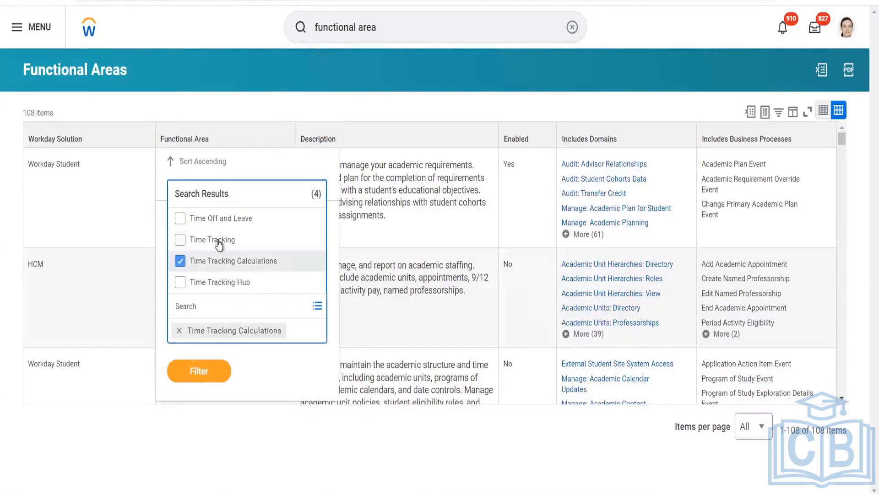
{"action": "left_click", "coordinate": [216, 241]}
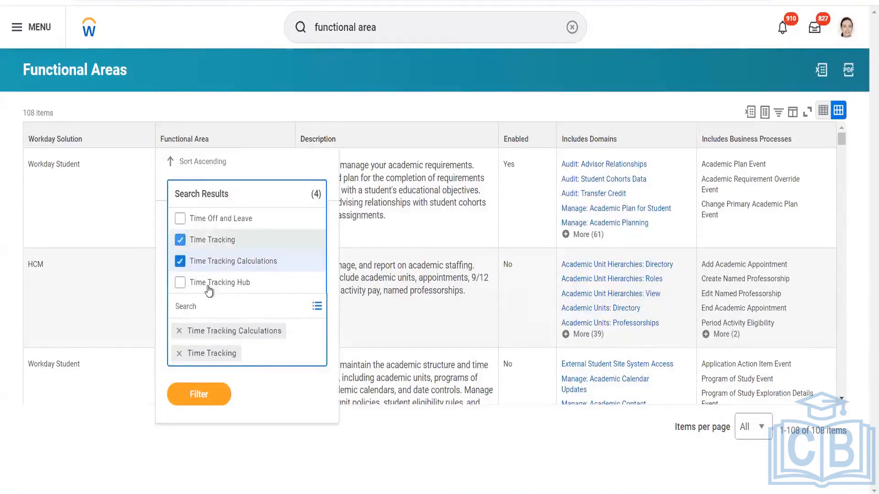
{"action": "left_click", "coordinate": [210, 284]}
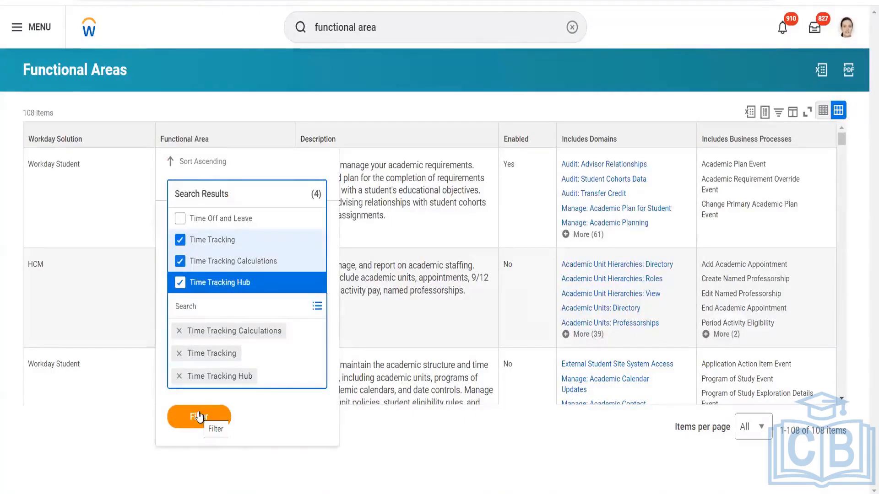
{"action": "left_click", "coordinate": [198, 416]}
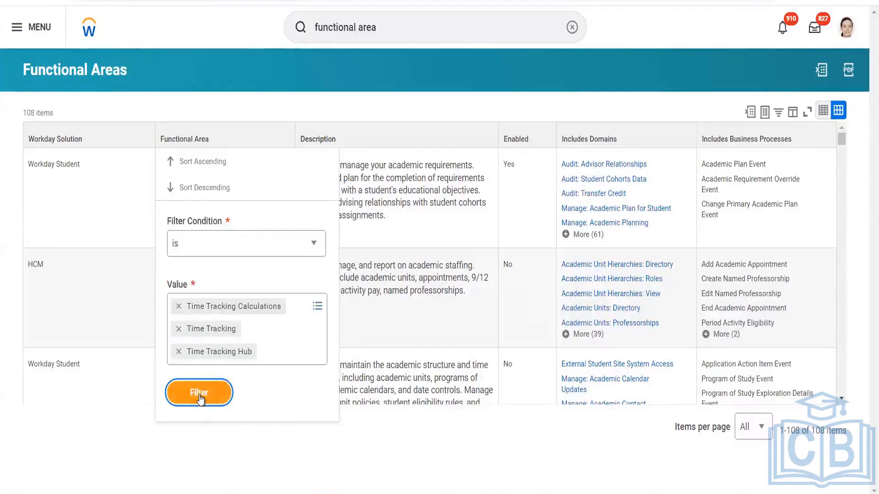
{"action": "left_click", "coordinate": [200, 392]}
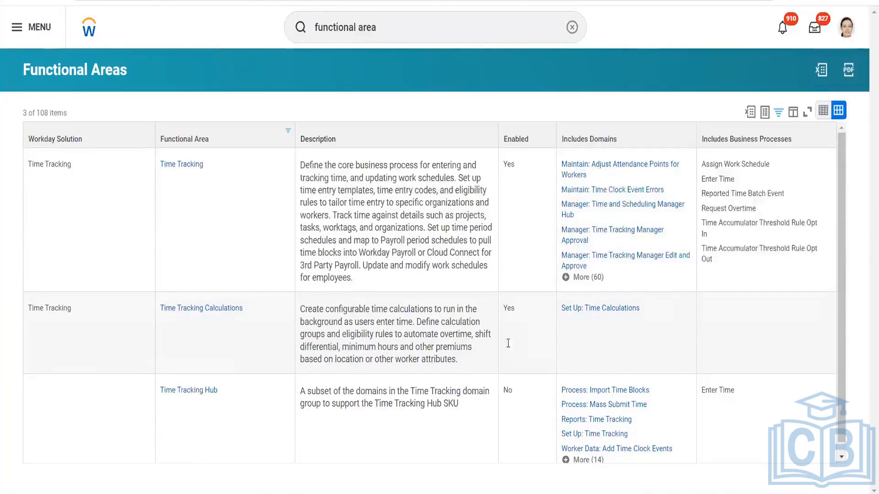
{"action": "left_click", "coordinate": [522, 315]}
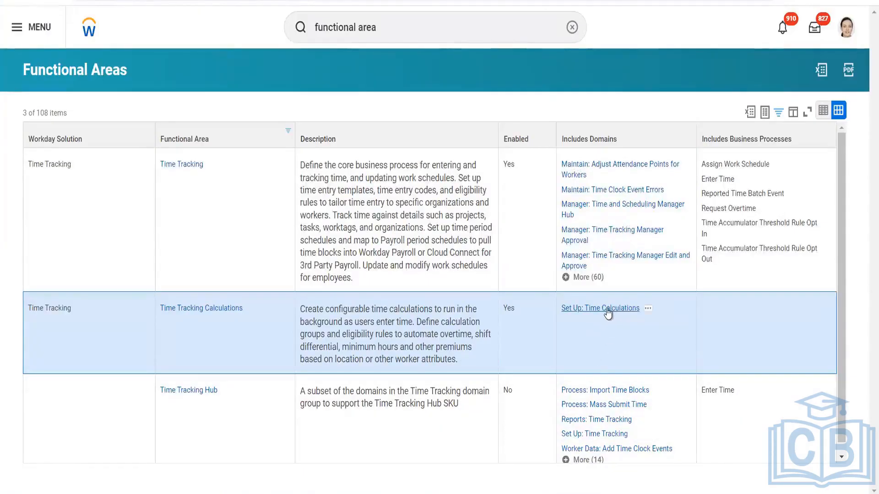
- Open Set Up: Time Calculations in a new tab and bring up its related actions
{"action": "right_click", "coordinate": [631, 313]}
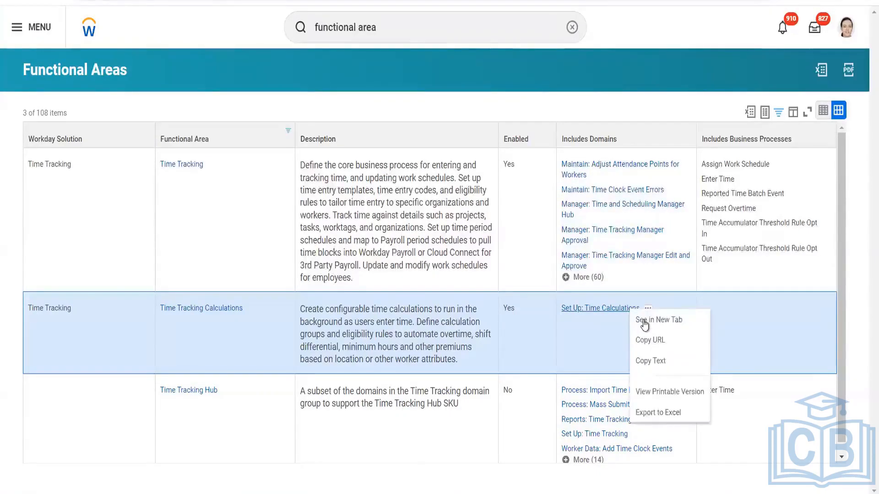
{"action": "left_click", "coordinate": [645, 325]}
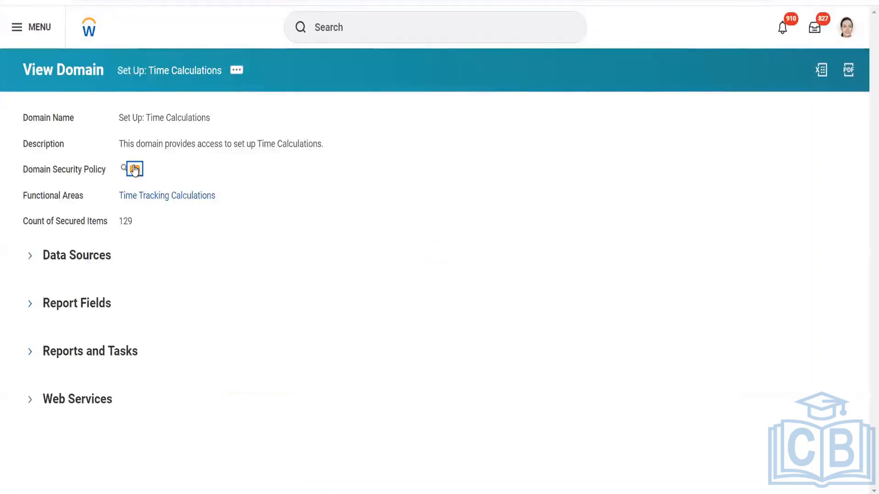
{"action": "left_click", "coordinate": [134, 170]}
- Choose Domain Security Policy > Edit Permissions and scroll down to the Report/Task Permissions table
{"action": "mouse_move", "coordinate": [202, 231]}
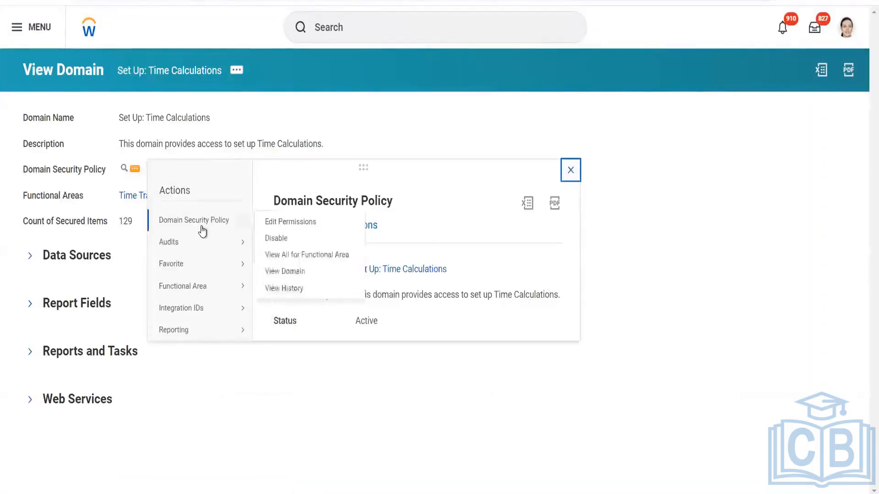
{"action": "left_click", "coordinate": [264, 224]}
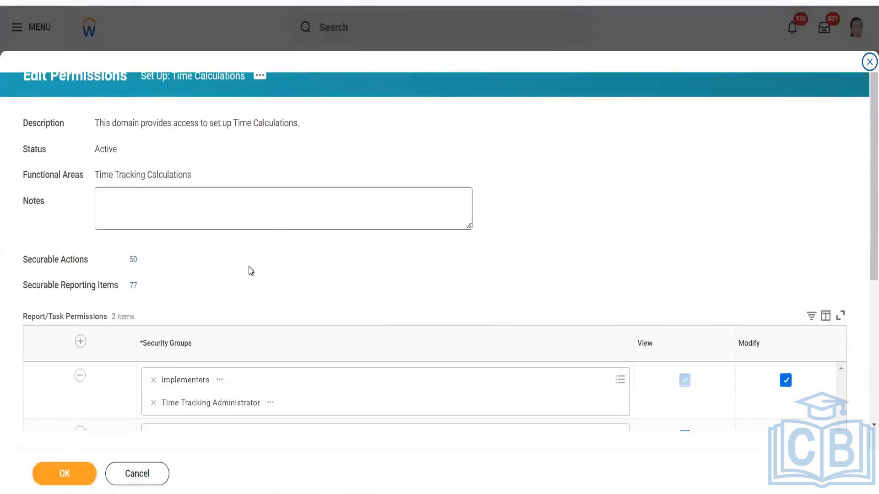
{"action": "scroll", "coordinate": [248, 270], "scroll_direction": "down", "scroll_amount": 5}
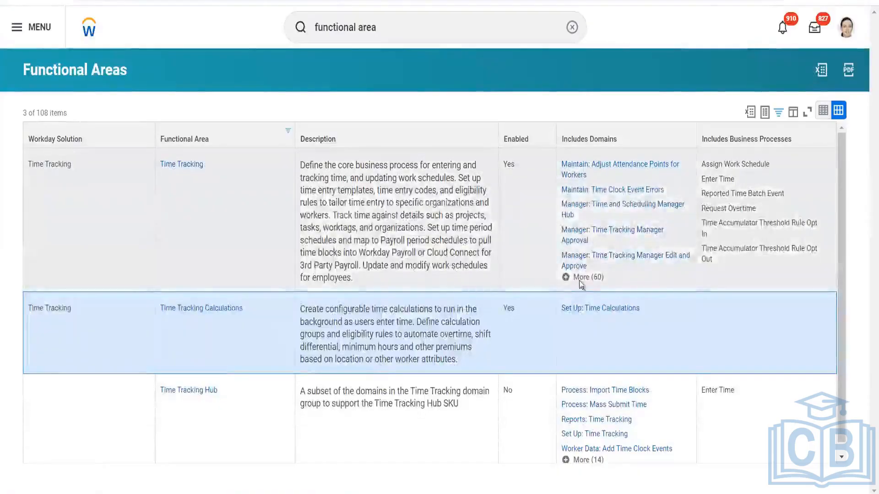
{"action": "left_click", "coordinate": [585, 277]}
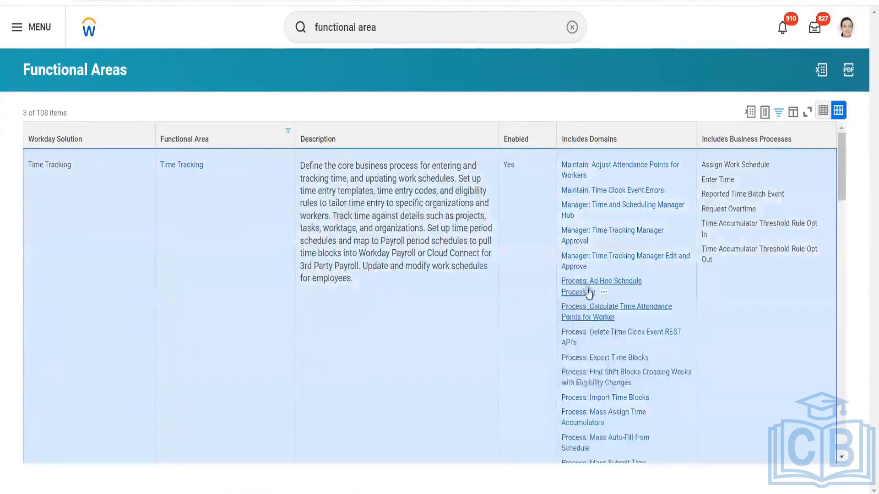
{"action": "scroll", "coordinate": [566, 392], "scroll_direction": "down", "scroll_amount": 5}
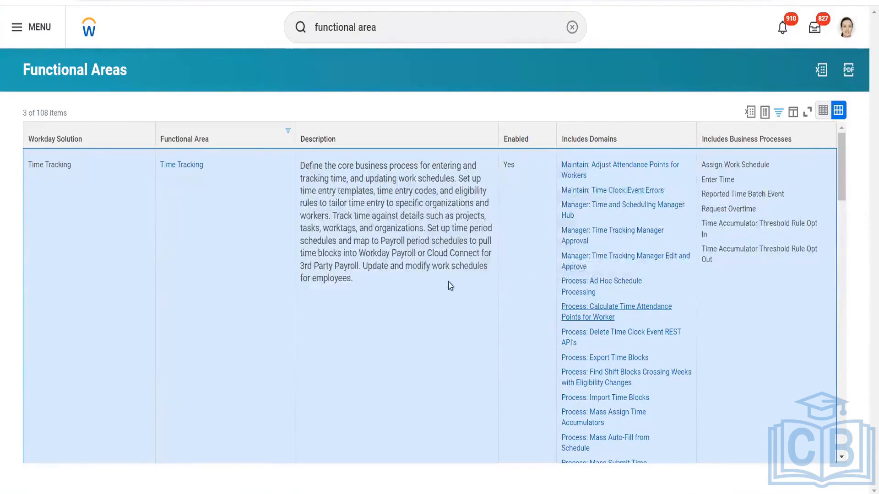
{"action": "scroll", "coordinate": [451, 286], "scroll_direction": "down", "scroll_amount": 15}
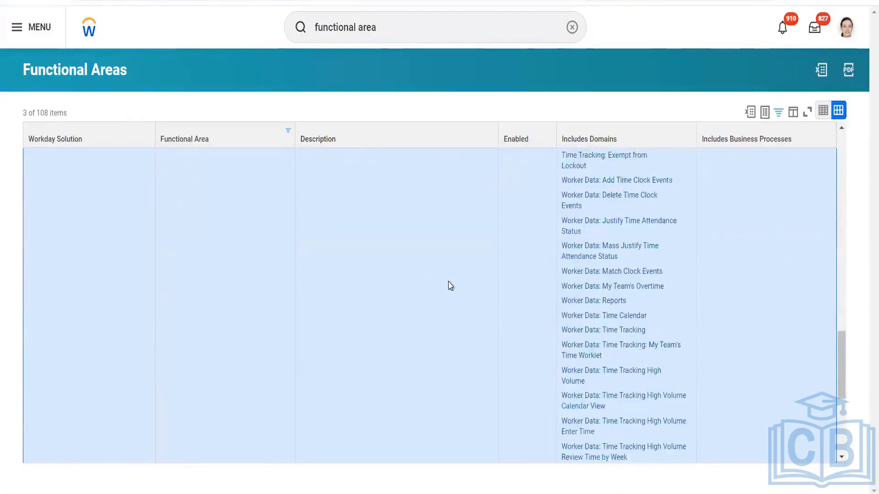
{"action": "scroll", "coordinate": [451, 285], "scroll_direction": "down", "scroll_amount": 5}
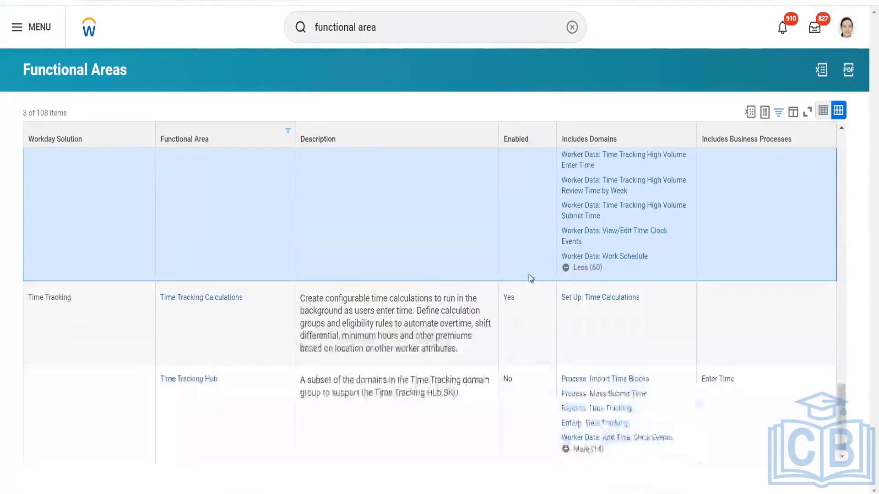
{"action": "left_click", "coordinate": [579, 268]}
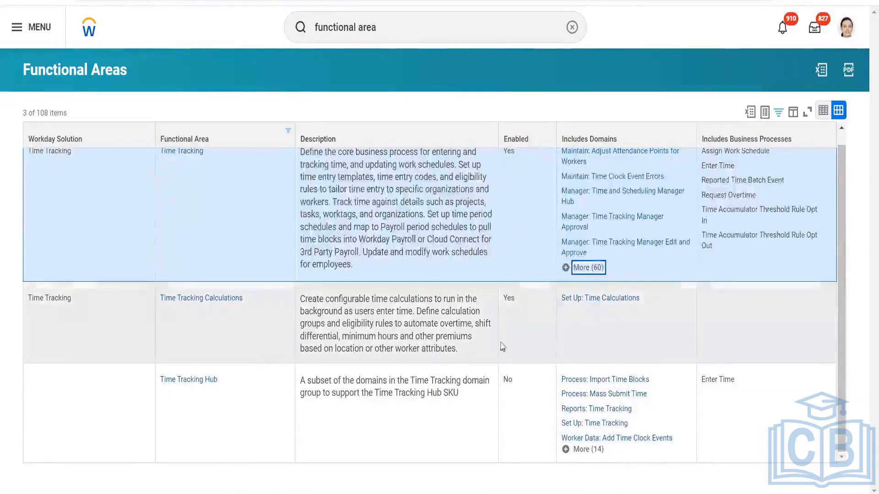
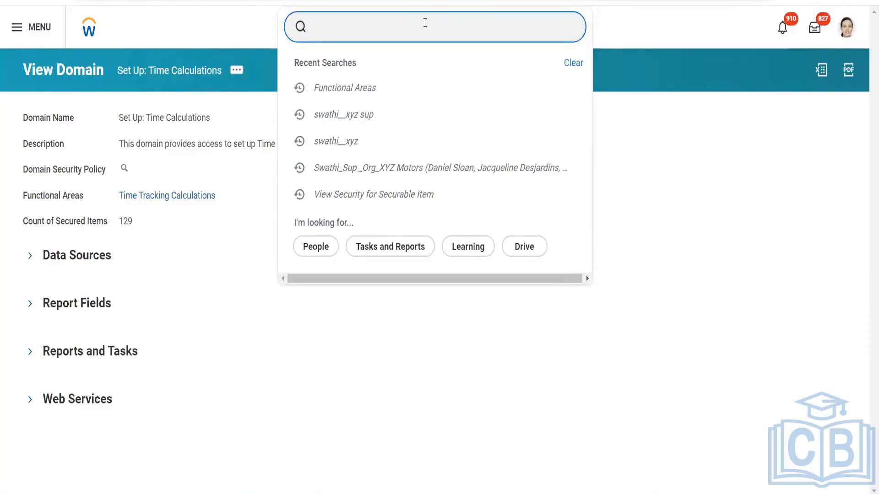
- Open the View Period Schedule report and view the Monthly period schedule
{"action": "type", "text": "per"}
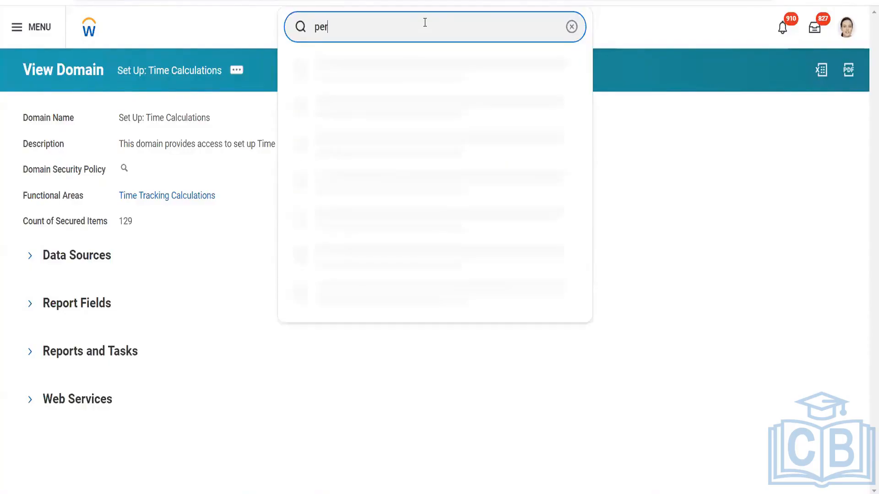
{"action": "type", "text": "iod schedule"}
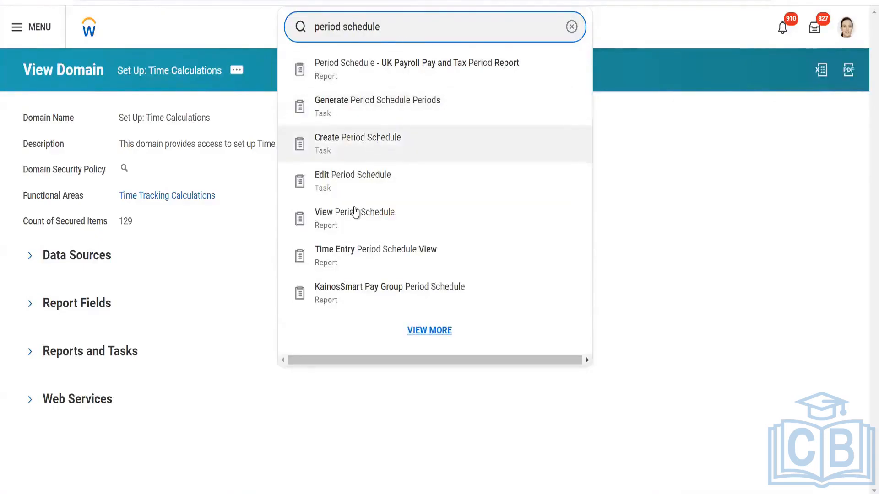
{"action": "left_click", "coordinate": [357, 206]}
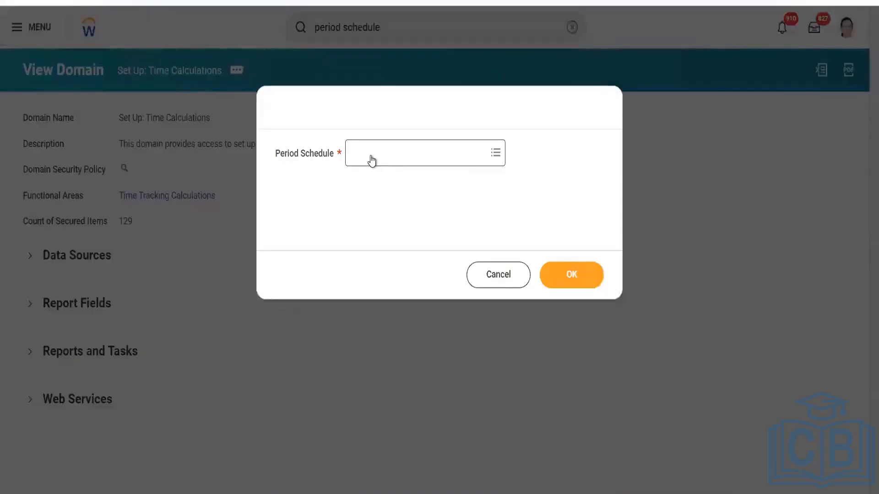
{"action": "left_click", "coordinate": [372, 154]}
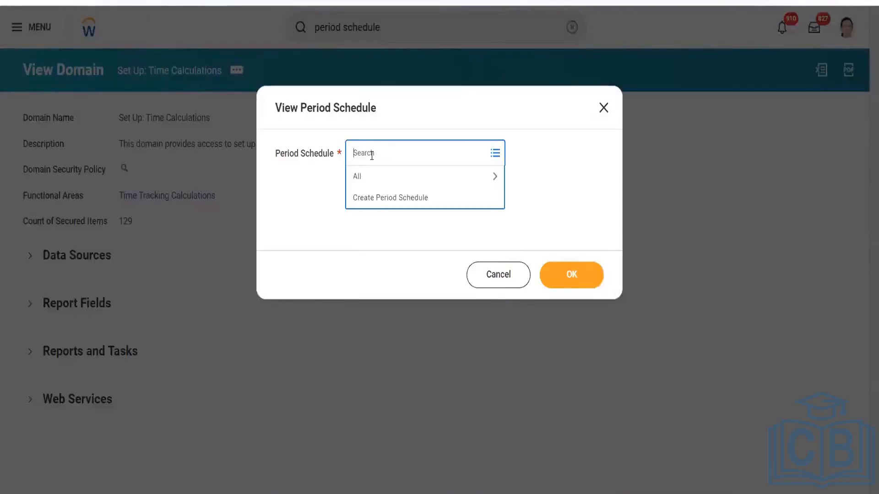
{"action": "type", "text": "monthly"}
{"action": "key", "text": "Return"}
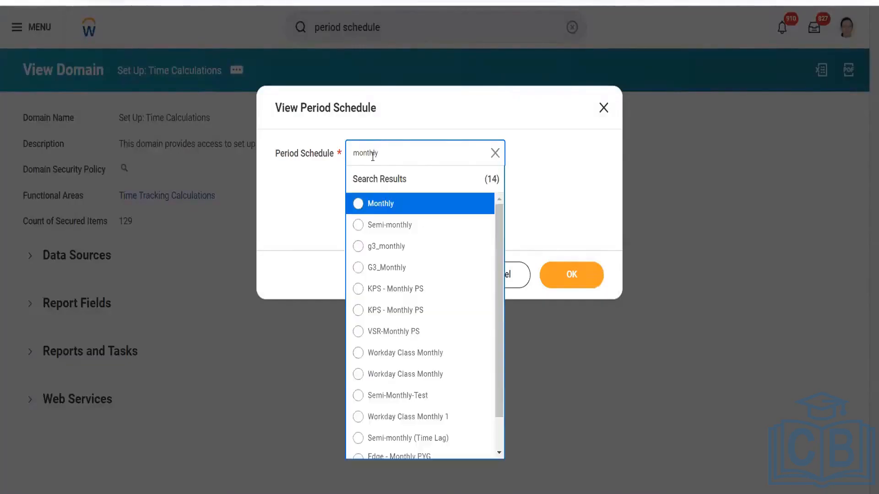
{"action": "left_click", "coordinate": [388, 209]}
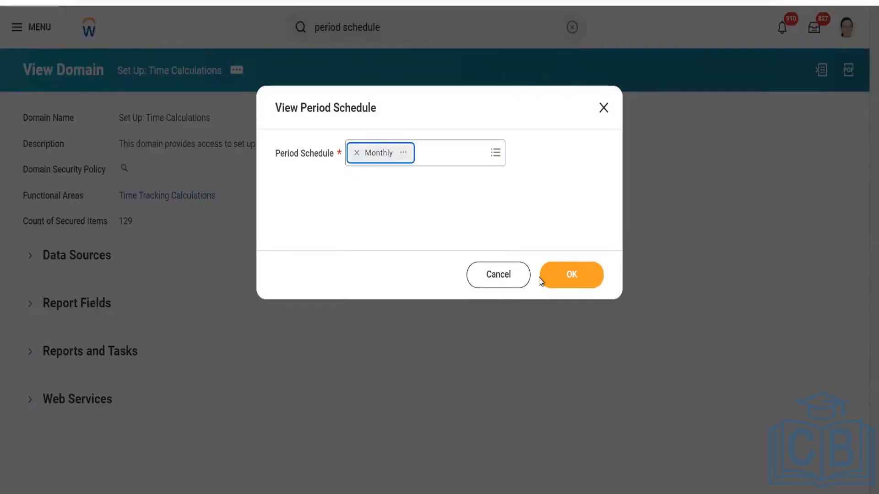
{"action": "left_click", "coordinate": [567, 277]}
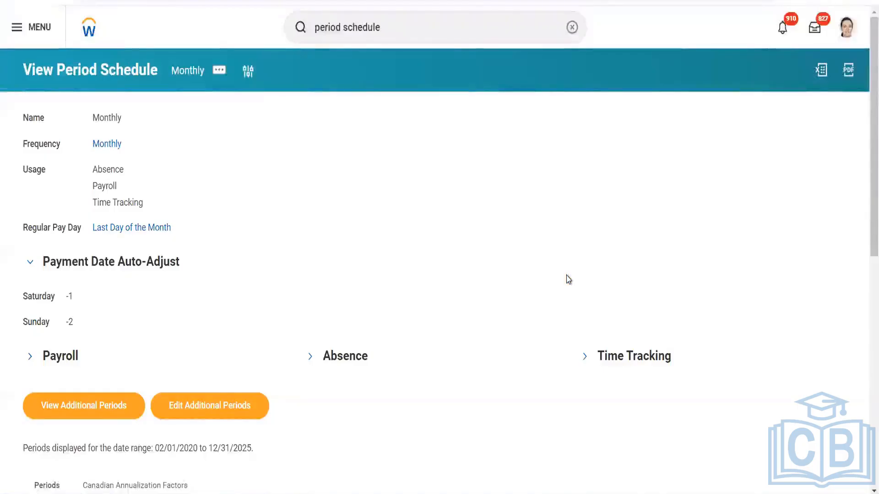
{"action": "scroll", "coordinate": [568, 278], "scroll_direction": "down", "scroll_amount": 1}
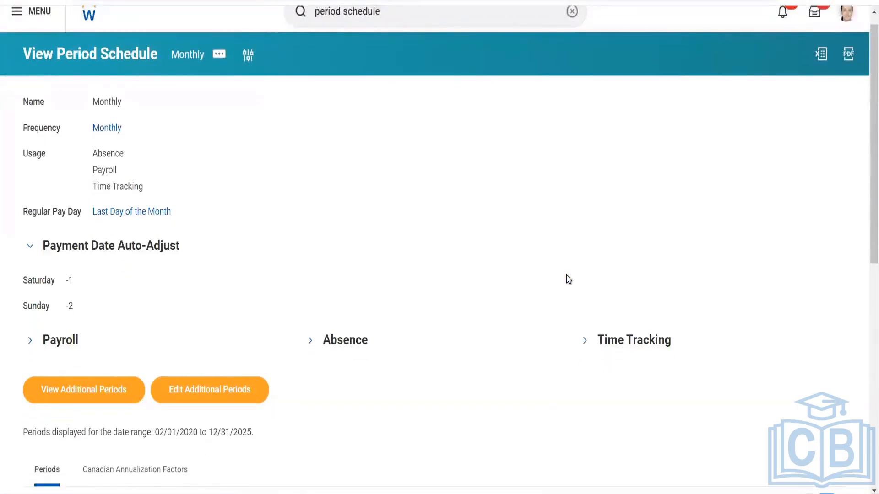
{"action": "scroll", "coordinate": [569, 279], "scroll_direction": "down", "scroll_amount": 7}
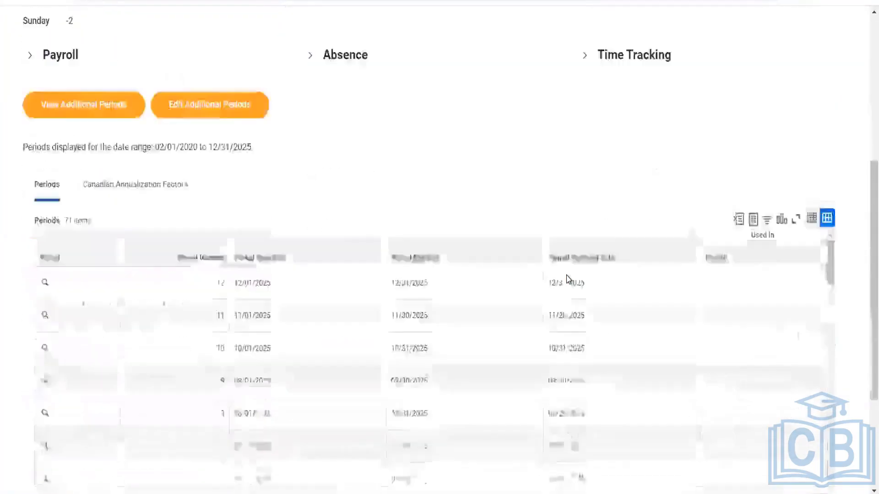
{"action": "scroll", "coordinate": [568, 279], "scroll_direction": "up", "scroll_amount": 8}
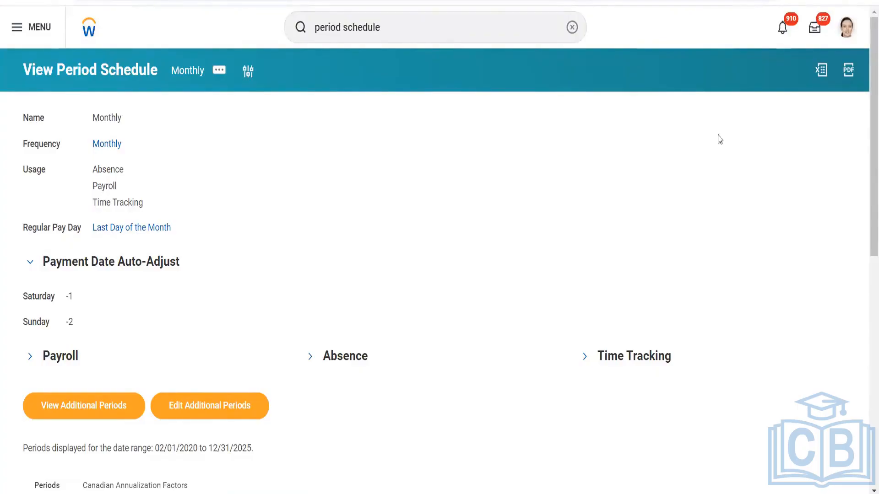
- Replace the previous global search text with 'create period schedule'
{"action": "left_click", "coordinate": [440, 24]}
{"action": "left_click_drag", "start_coordinate": [440, 24], "coordinate": [296, 29]}
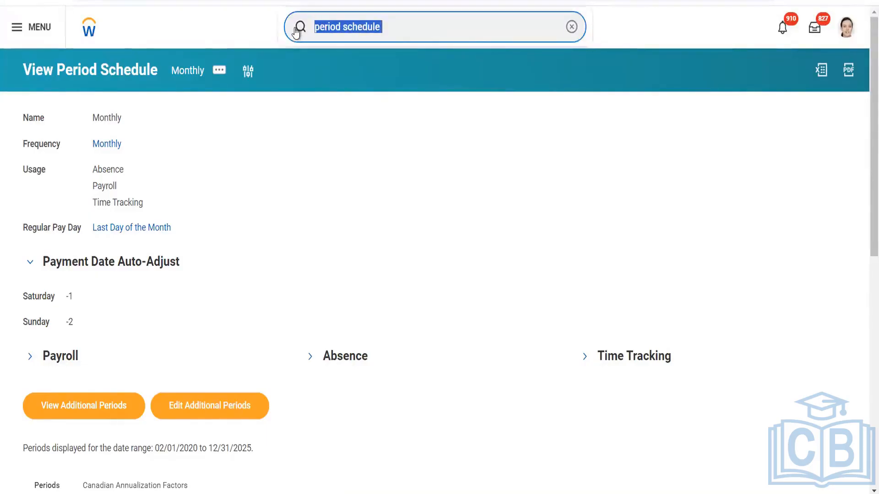
{"action": "type", "text": "create"}
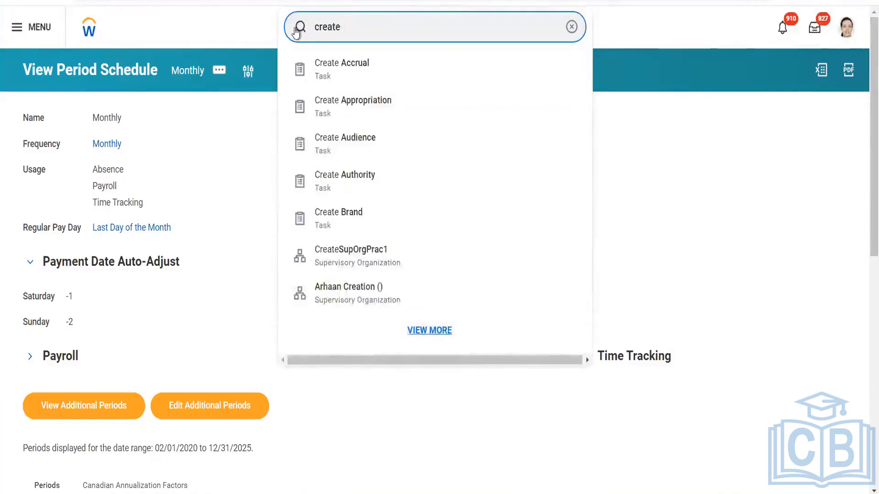
{"action": "type", "text": " p"}
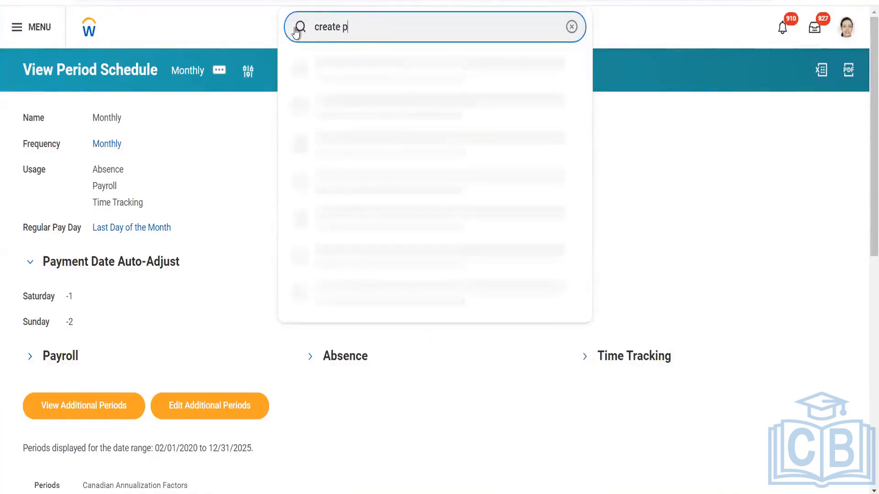
{"action": "type", "text": "eriod schedule"}
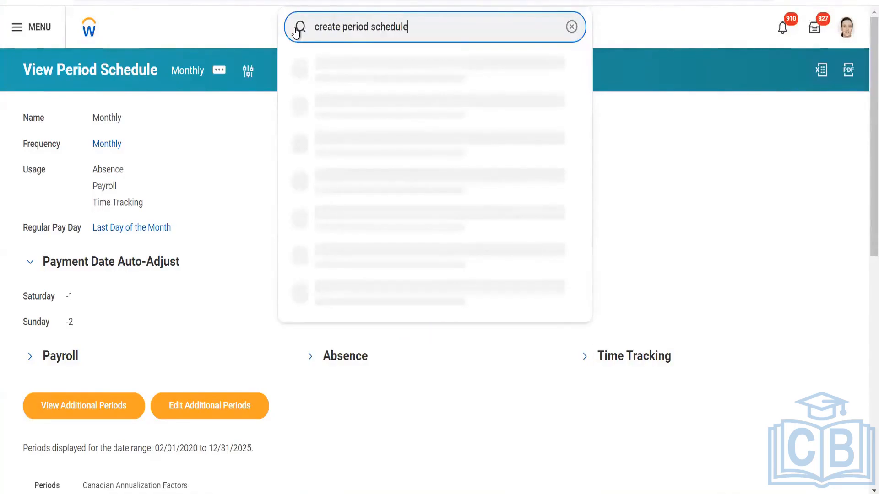
- Open the Create Period Schedule task from the search results
{"action": "left_click", "coordinate": [338, 71]}
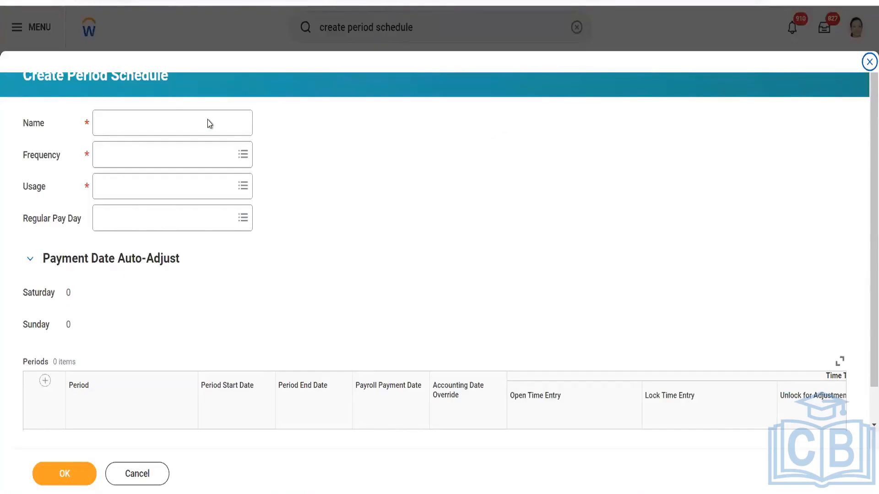
- Name the new period schedule 'US - Periods - Bi-weekly'
{"action": "left_click", "coordinate": [186, 119]}
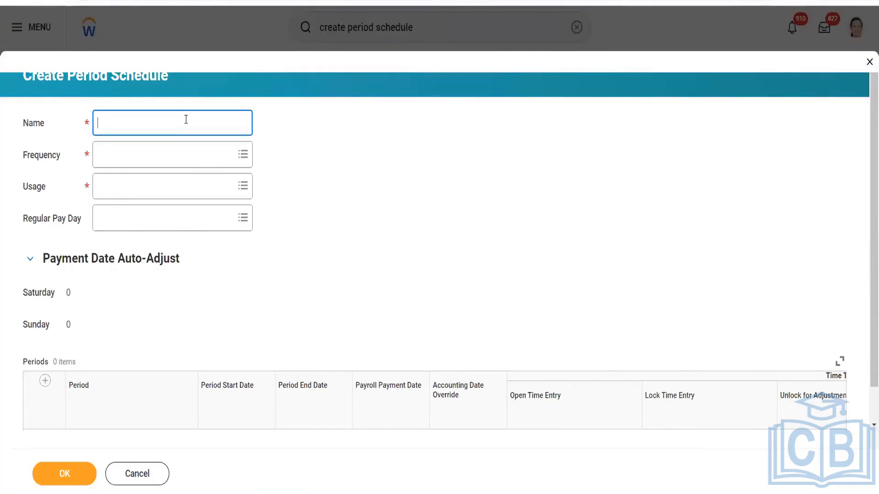
{"action": "type", "text": "Shaa"}
{"action": "key", "text": "BackSpace"}
{"action": "key", "text": "BackSpace"}
{"action": "type", "text": "arma60"}
{"action": "key", "text": "BackSpace"}
{"action": "key", "text": "BackSpace"}
{"action": "key", "text": "BackSpace"}
{"action": "key", "text": "BackSpace"}
{"action": "key", "text": "BackSpace"}
{"action": "key", "text": "BackSpace"}
{"action": "key", "text": "BackSpace"}
{"action": "key", "text": "BackSpace"}
{"action": "type", "text": "US -"}
{"action": "type", "text": " Period"}
{"action": "type", "text": " Sh"}
{"action": "type", "text": "e"}
{"action": "key", "text": "BackSpace"}
{"action": "key", "text": "BackSpace"}
{"action": "key", "text": "BackSpace"}
{"action": "type", "text": "s - Bi-"}
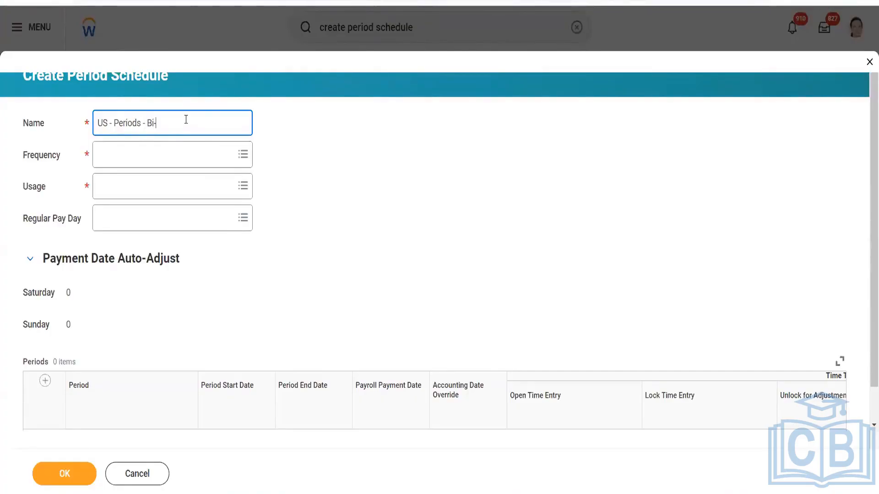
{"action": "type", "text": "weekl"}
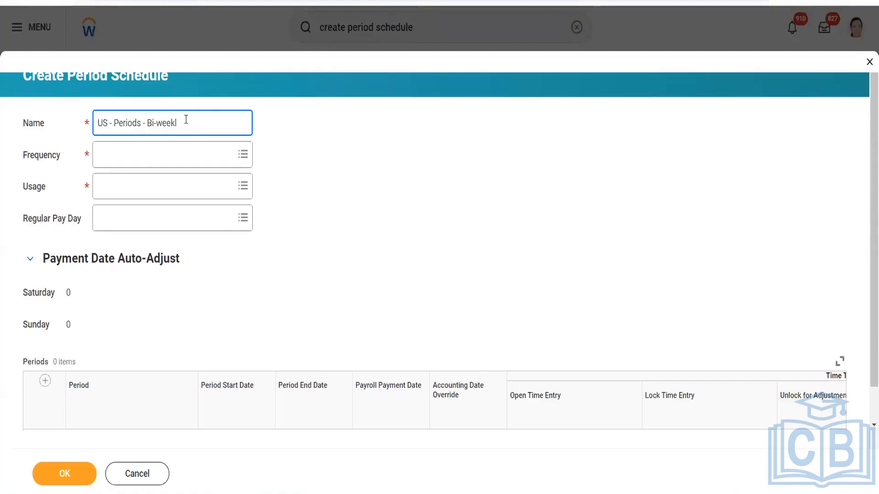
{"action": "type", "text": "y"}
- Set the schedule's frequency to Bi-weekly
{"action": "left_click", "coordinate": [180, 154]}
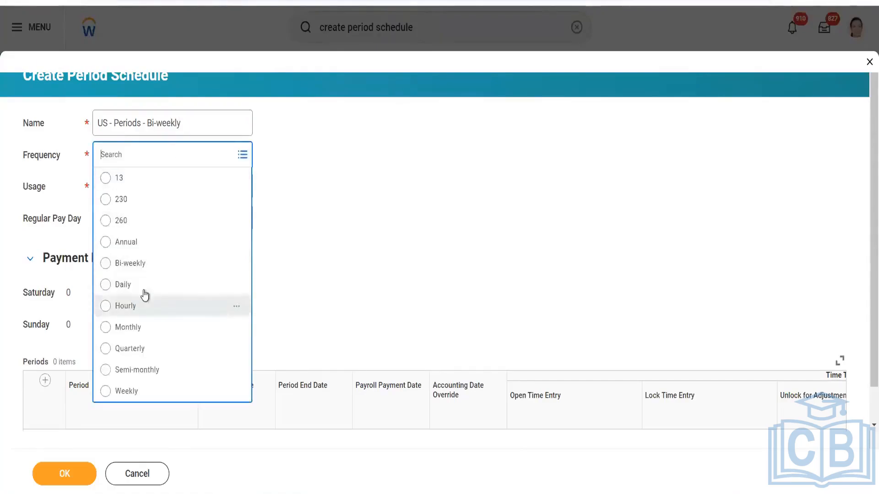
{"action": "left_click", "coordinate": [146, 265]}
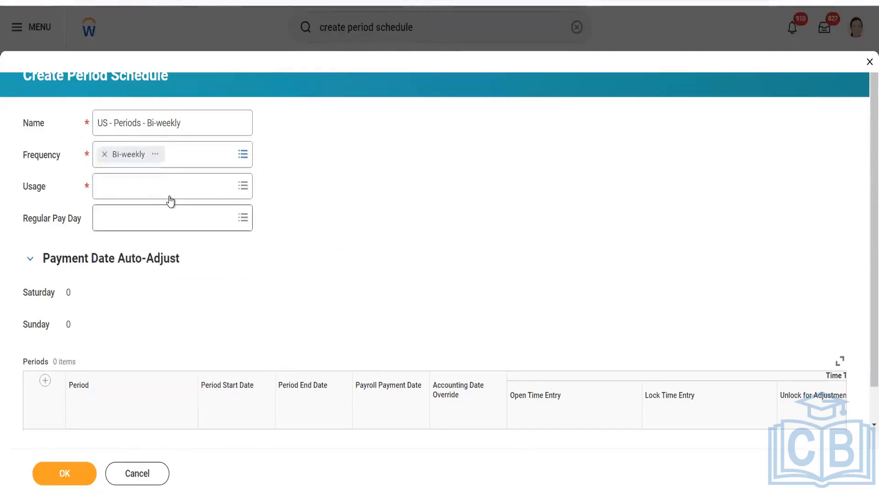
{"action": "left_click", "coordinate": [169, 192]}
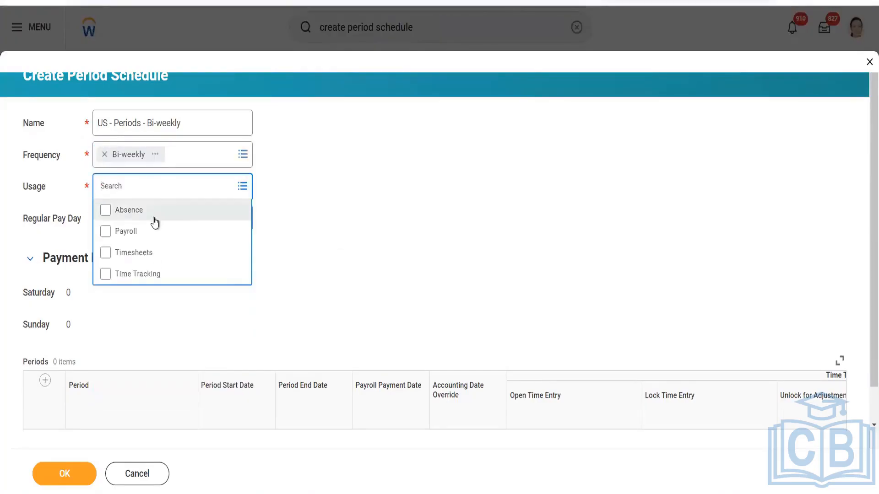
- Select Time Tracking as the schedule's Usage
{"action": "left_click", "coordinate": [141, 275]}
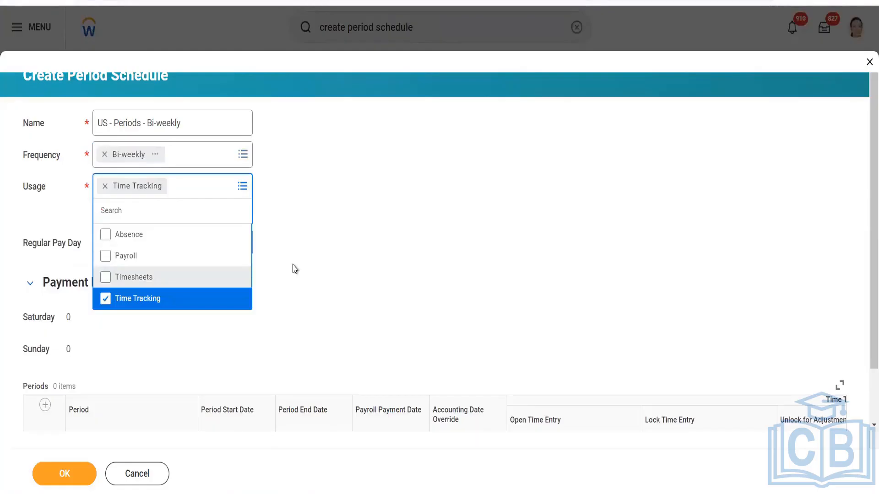
{"action": "left_click", "coordinate": [294, 269]}
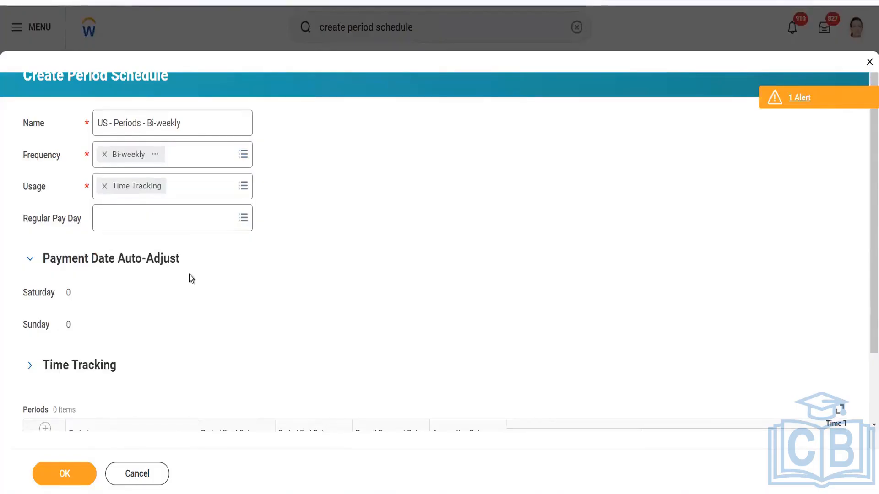
{"action": "scroll", "coordinate": [191, 278], "scroll_direction": "down", "scroll_amount": 1}
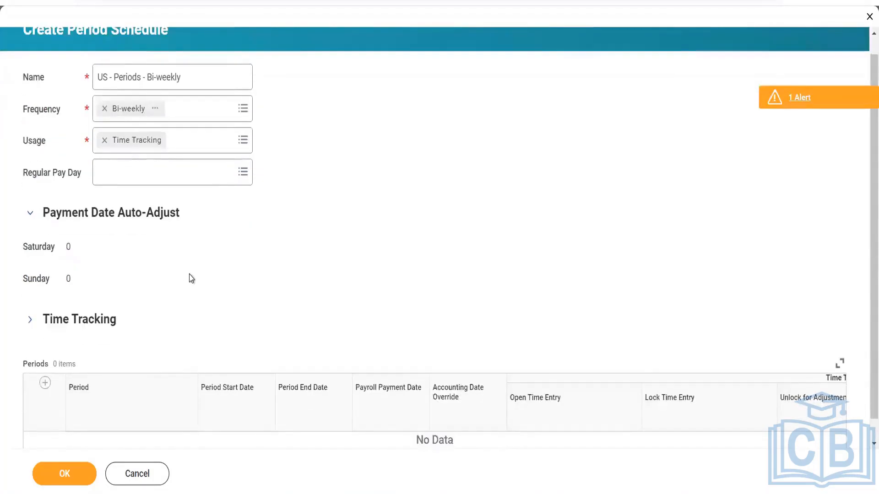
- Expand the Time Tracking section to show its payroll link and Worker Eligibility fields
{"action": "left_click", "coordinate": [30, 320]}
{"action": "scroll", "coordinate": [198, 284], "scroll_direction": "down", "scroll_amount": 2}
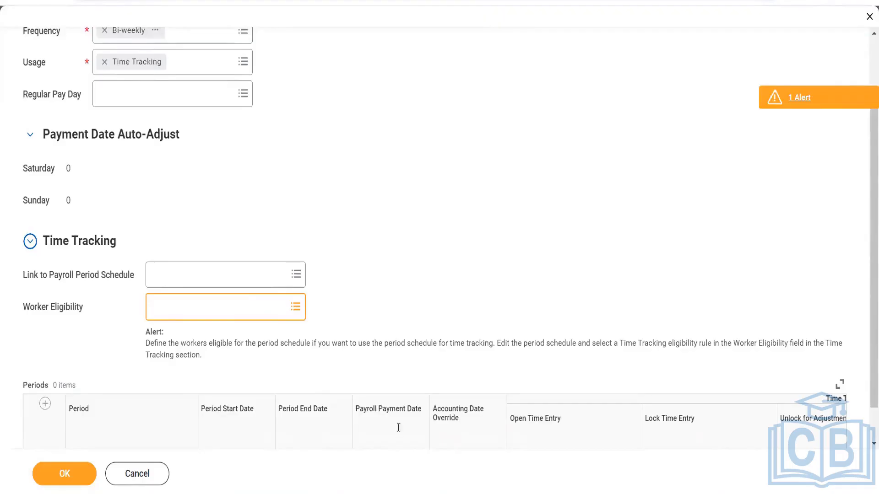
- Check Payroll in the Usage prompt as a second usage beside Time Tracking
{"action": "left_click", "coordinate": [198, 70]}
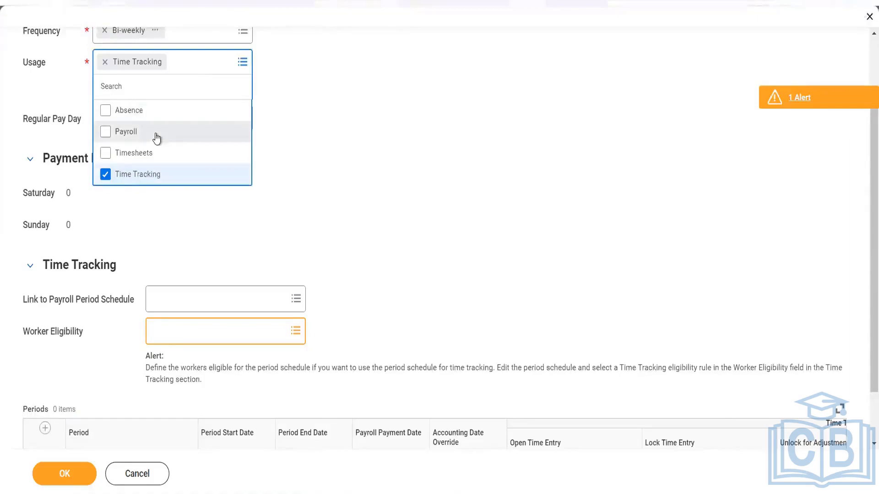
{"action": "left_click", "coordinate": [156, 134]}
{"action": "left_click", "coordinate": [419, 194]}
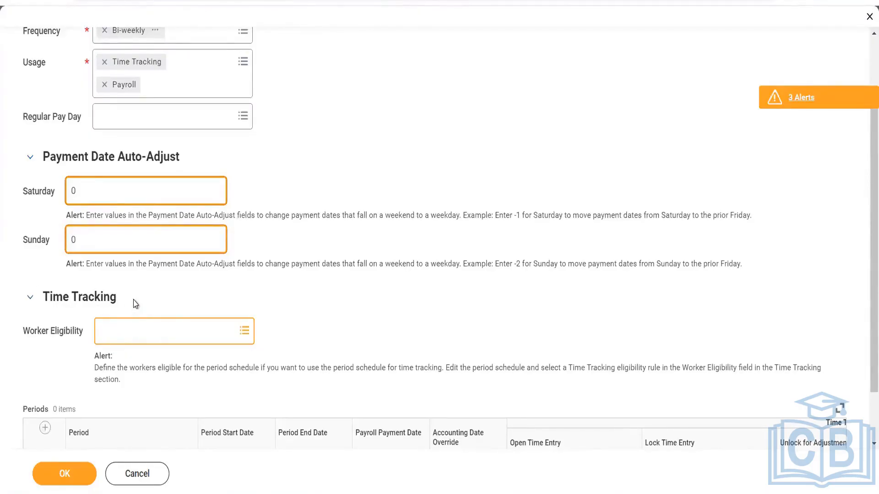
- Remove Payroll from Usage and create a new Time Tracking Eligibility Rule for Worker Eligibility
{"action": "left_click", "coordinate": [104, 85]}
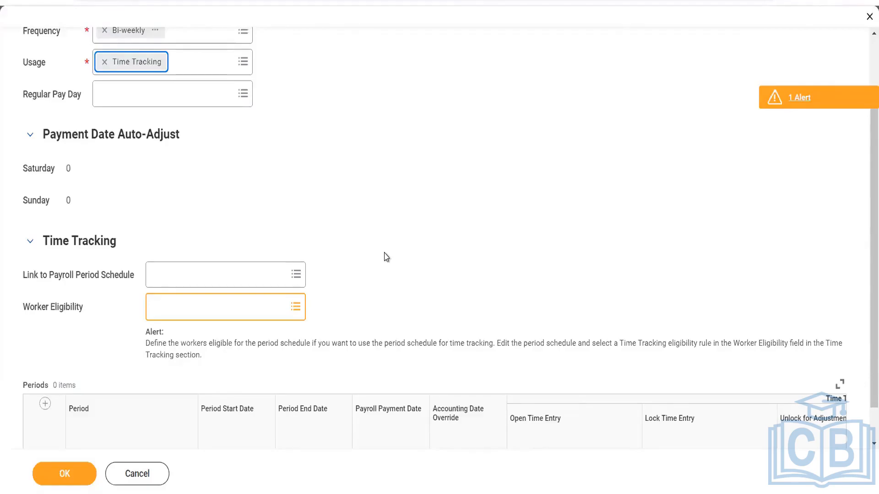
{"action": "left_click", "coordinate": [237, 314]}
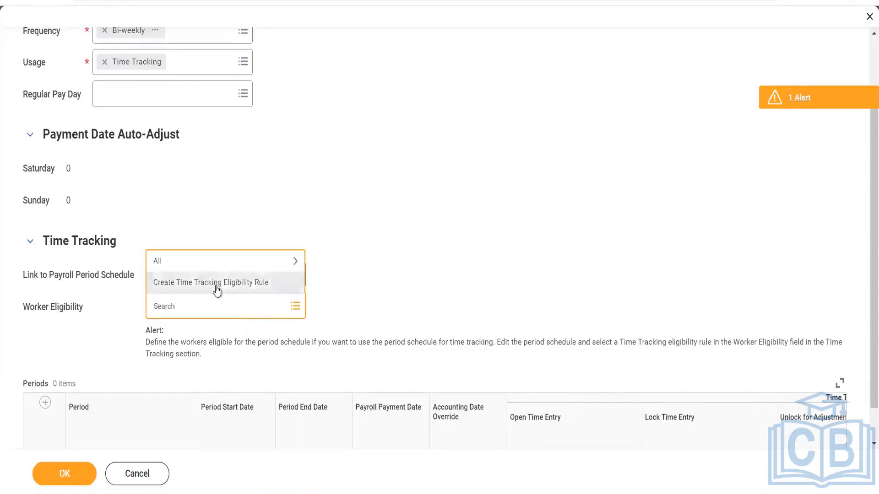
{"action": "left_click", "coordinate": [217, 288]}
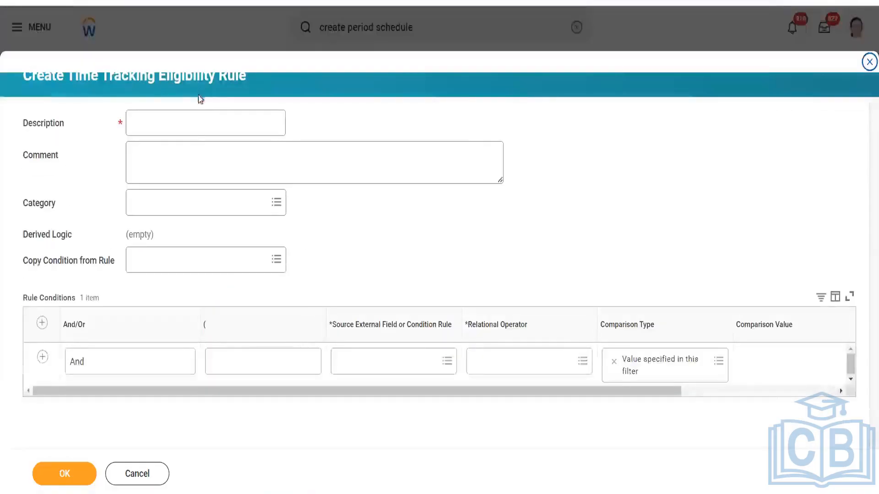
- Enter 'All workers USA anD PR' as the eligibility rule's description
{"action": "left_click", "coordinate": [193, 127]}
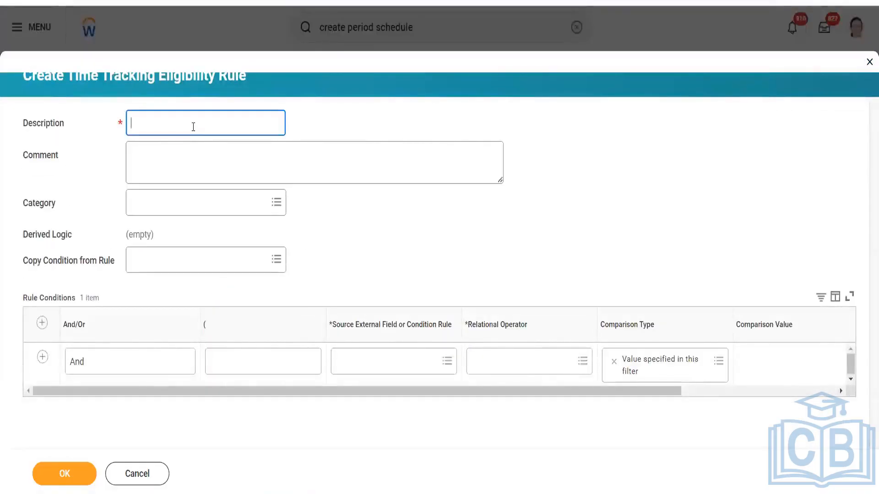
{"action": "type", "text": "Lo"}
{"action": "key", "text": "BackSpace"}
{"action": "key", "text": "BackSpace"}
{"action": "type", "text": "Al"}
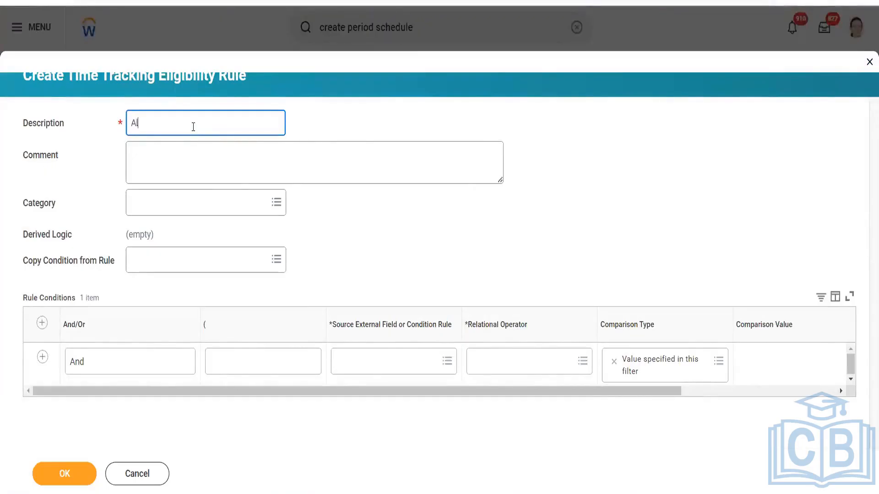
{"action": "type", "text": "l woker"}
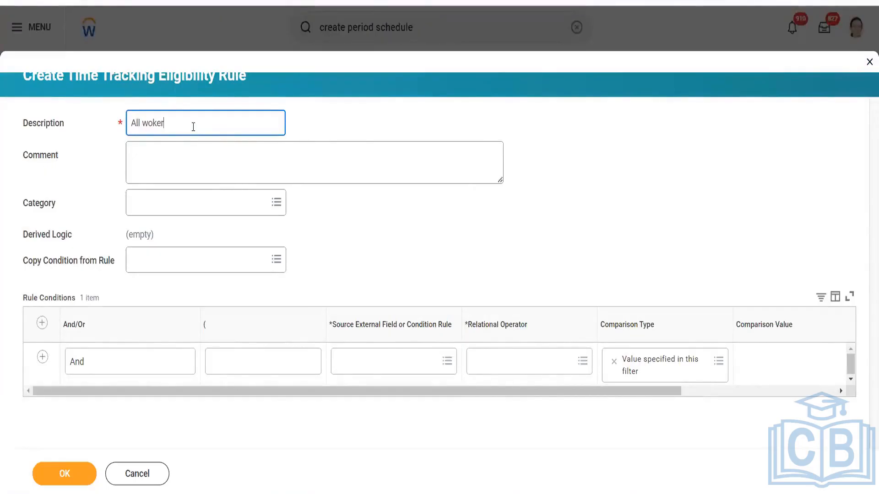
{"action": "key", "text": "BackSpace"}
{"action": "key", "text": "BackSpace"}
{"action": "key", "text": "BackSpace"}
{"action": "type", "text": "rkers USA anD PR"}
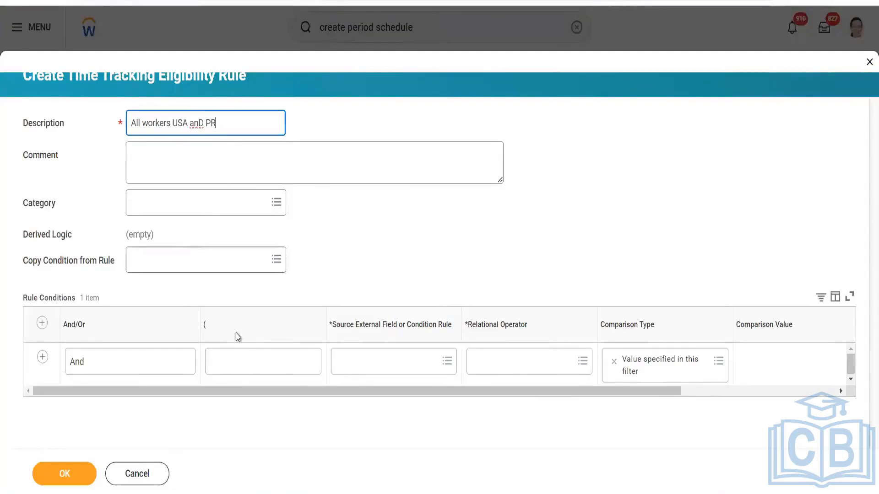
{"action": "left_click", "coordinate": [343, 362]}
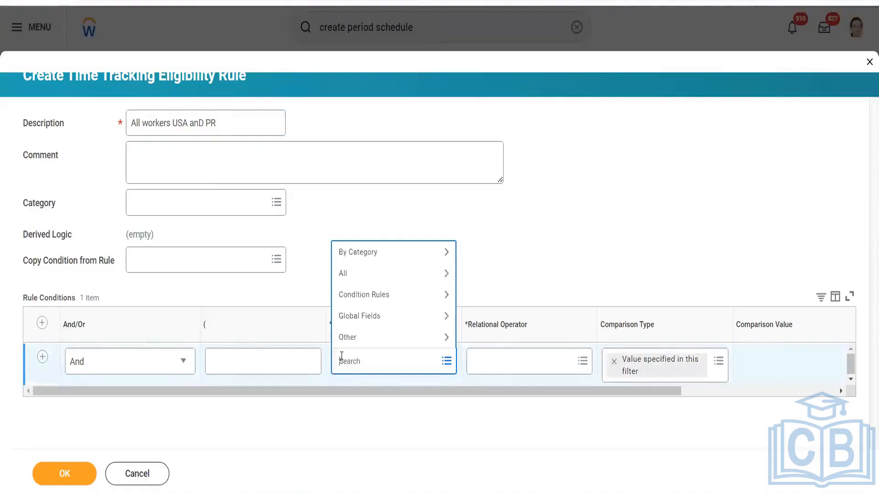
- Search 'location add' and pick Location Address - Country as the condition's source field
{"action": "type", "text": "location add"}
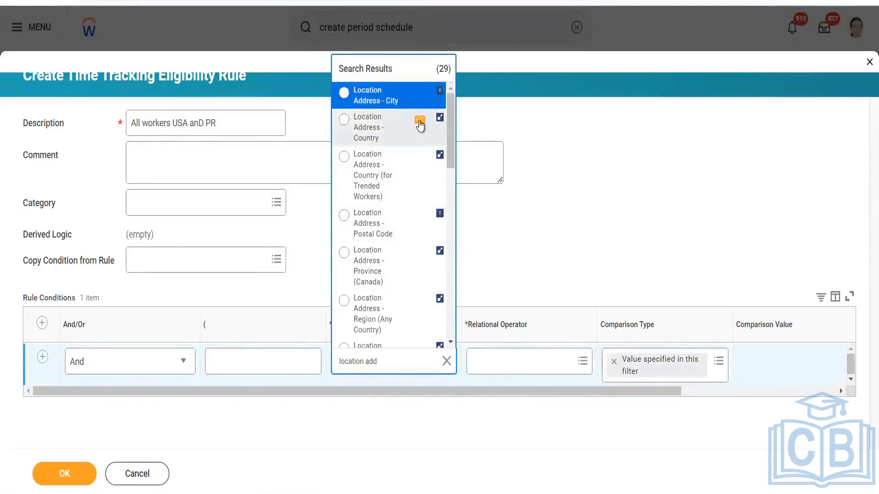
{"action": "left_click", "coordinate": [419, 121]}
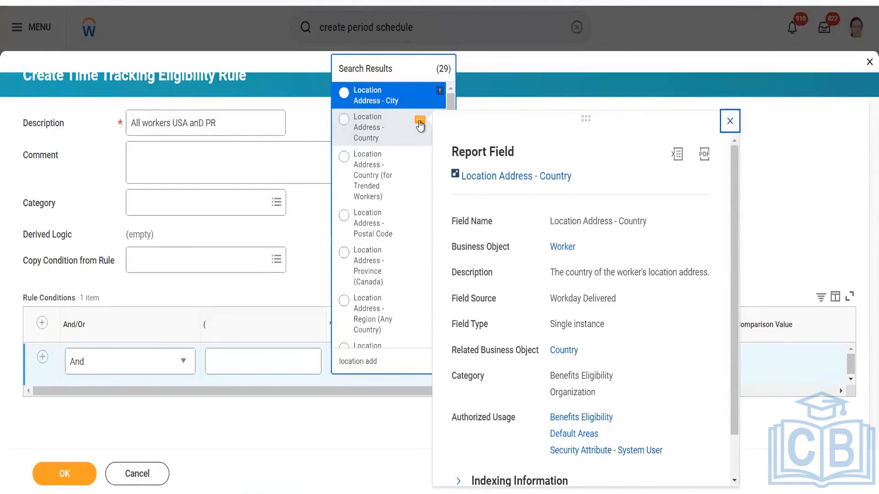
{"action": "left_click", "coordinate": [387, 134]}
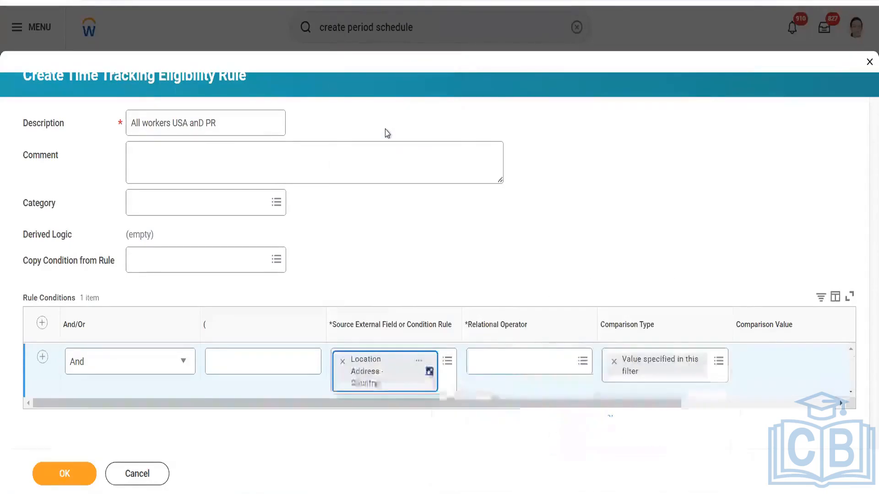
- Set the country condition's relational operator to 'in the selection list'
{"action": "left_click", "coordinate": [512, 376]}
{"action": "left_click", "coordinate": [534, 315]}
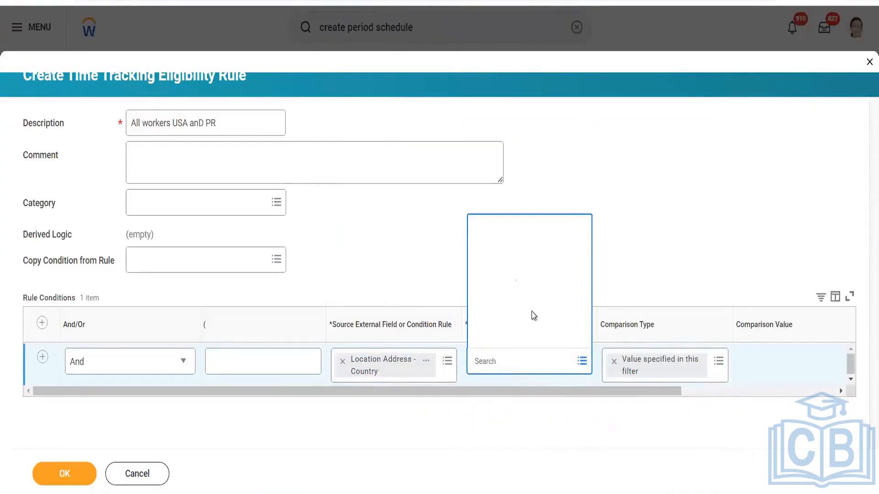
{"action": "left_click", "coordinate": [524, 275]}
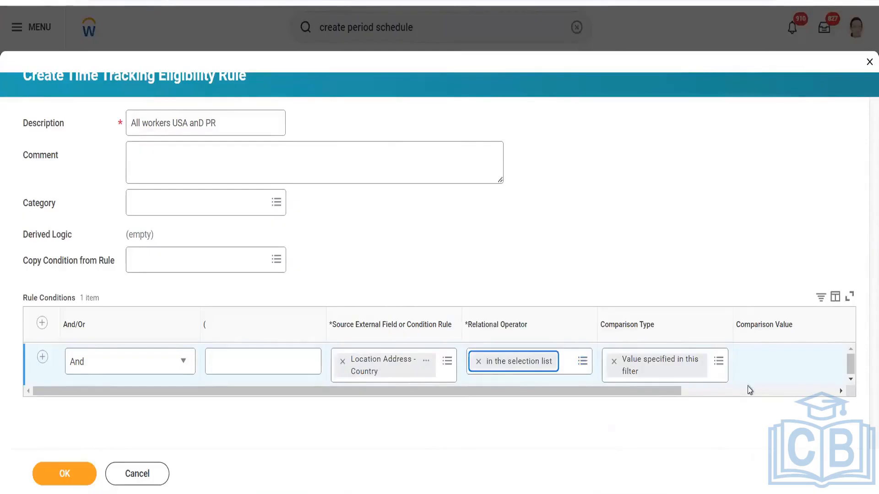
- Add United States of America and Puerto Rico as the country values and save the rule
{"action": "left_click", "coordinate": [702, 390]}
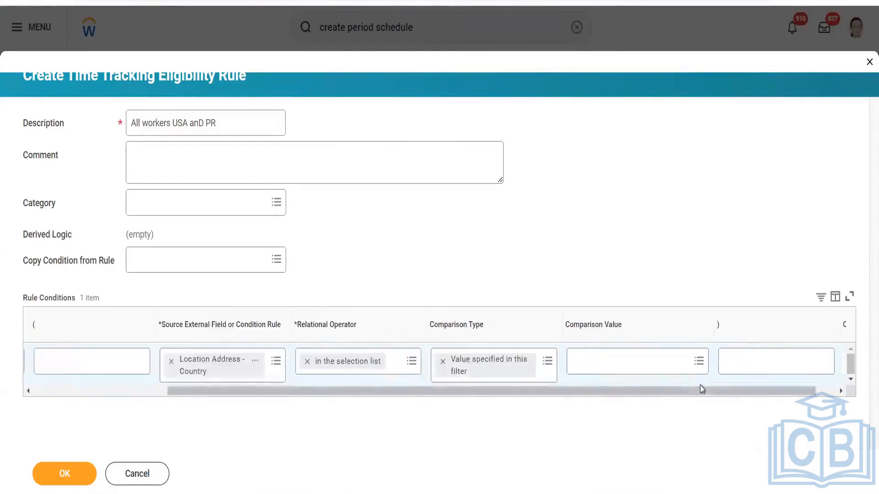
{"action": "left_click", "coordinate": [681, 364]}
{"action": "type", "text": "U"}
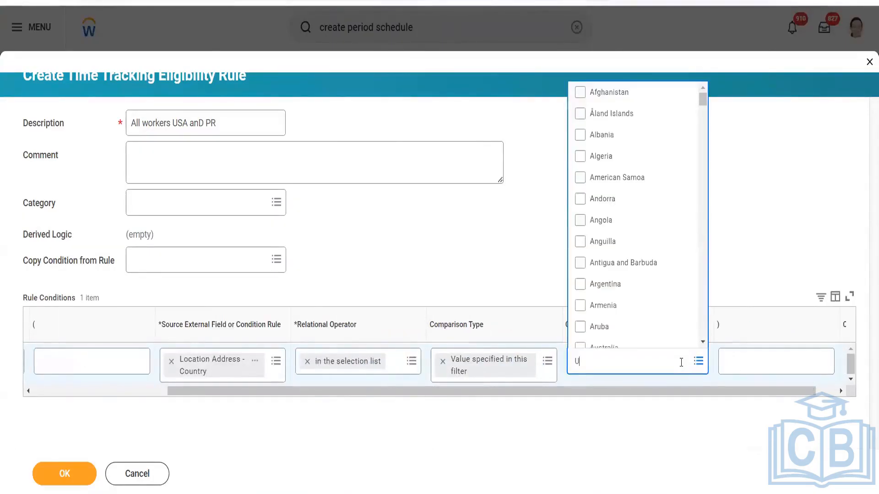
{"action": "type", "text": "SA"}
{"action": "key", "text": "Return"}
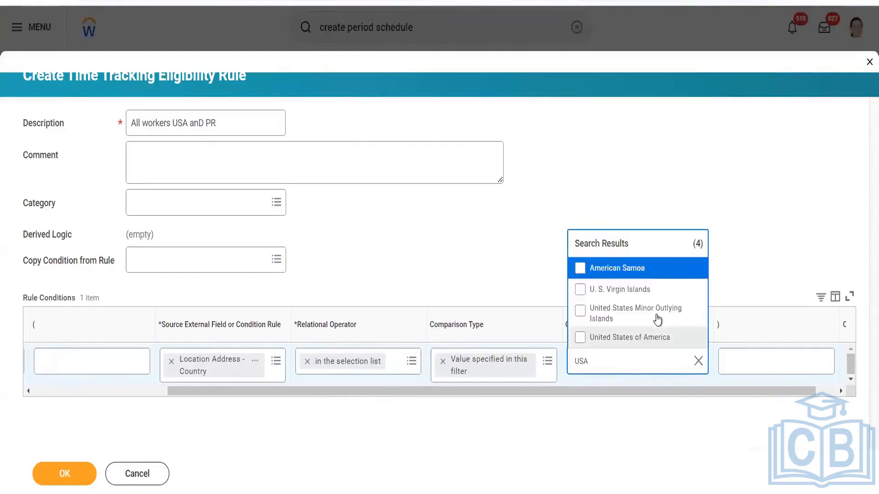
{"action": "left_click", "coordinate": [650, 338]}
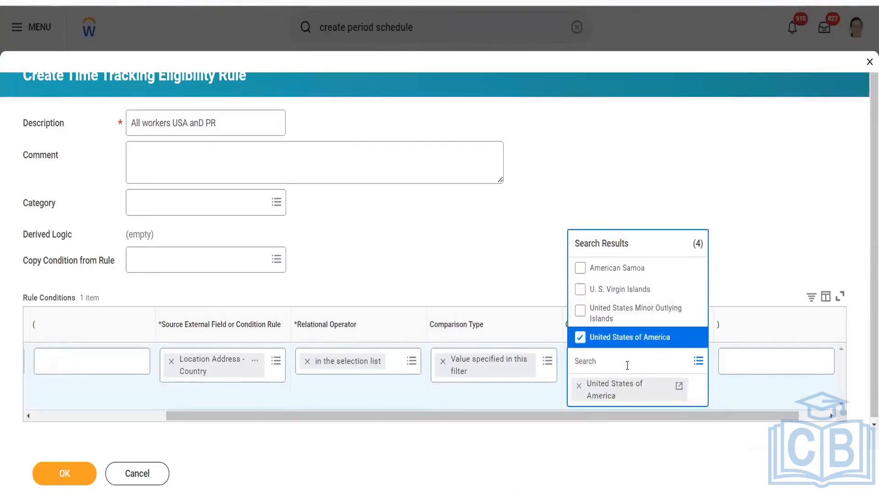
{"action": "type", "text": "P"}
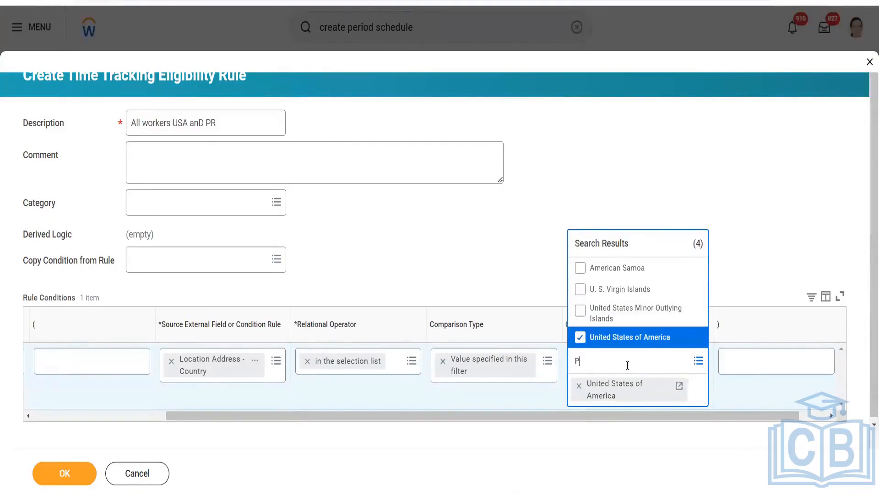
{"action": "key", "text": "BackSpace"}
{"action": "type", "text": "ric"}
{"action": "key", "text": "Return"}
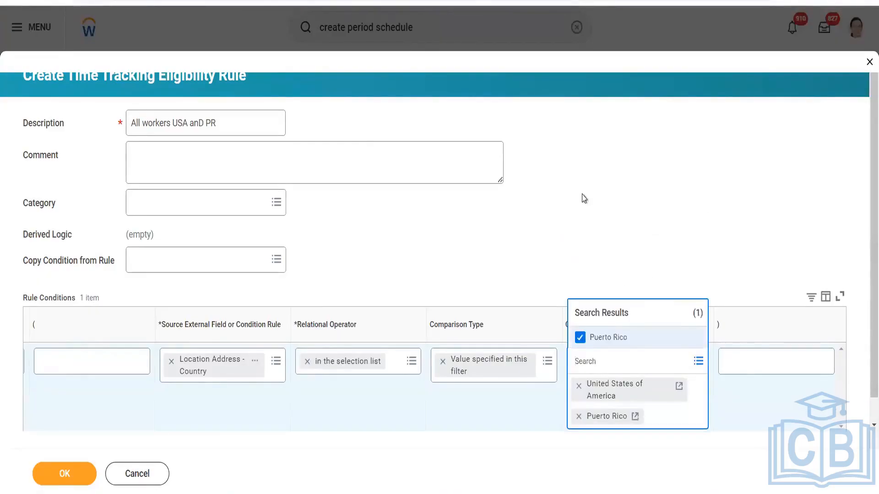
{"action": "left_click", "coordinate": [51, 473]}
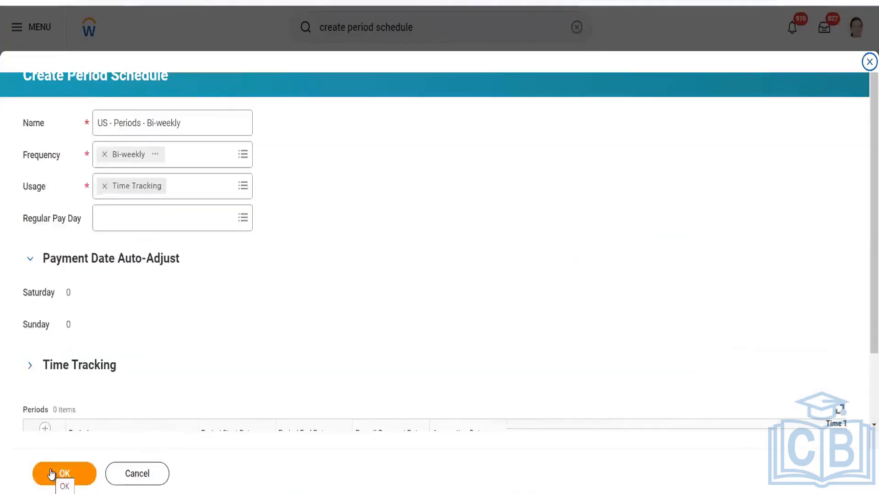
- Review the bi-weekly schedule's Time Tracking eligibility (All workers USA anD PR), then cancel the form
{"action": "scroll", "coordinate": [206, 394], "scroll_direction": "down", "scroll_amount": 2}
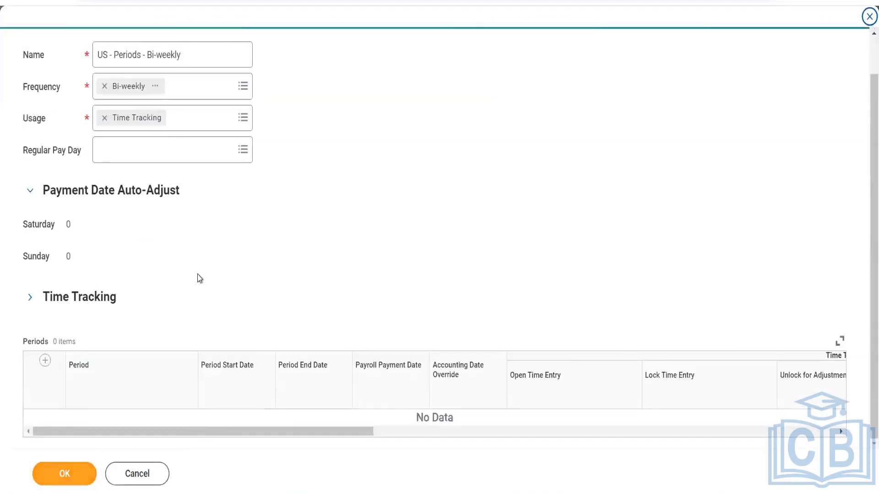
{"action": "left_click", "coordinate": [28, 299]}
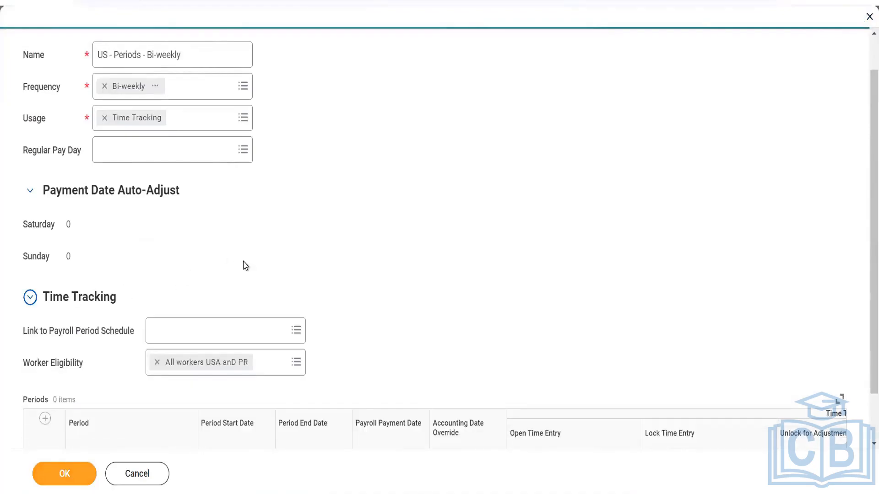
{"action": "scroll", "coordinate": [245, 265], "scroll_direction": "down", "scroll_amount": 1}
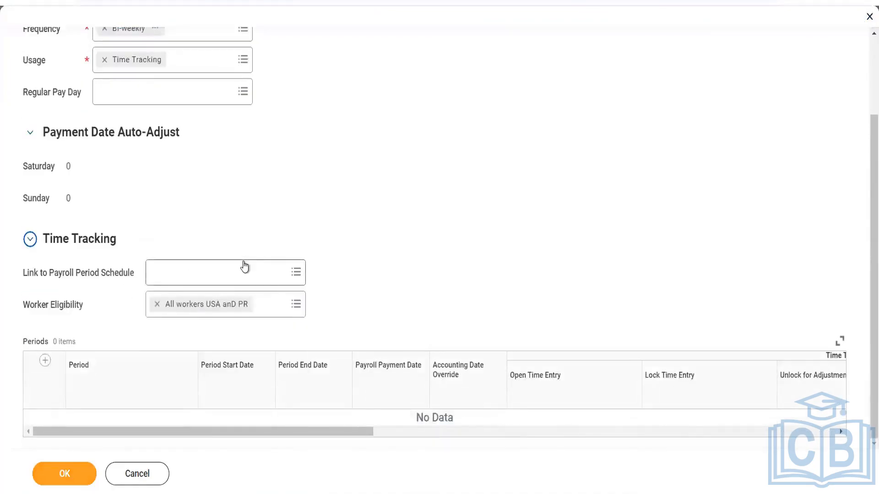
{"action": "scroll", "coordinate": [245, 266], "scroll_direction": "up", "scroll_amount": 2}
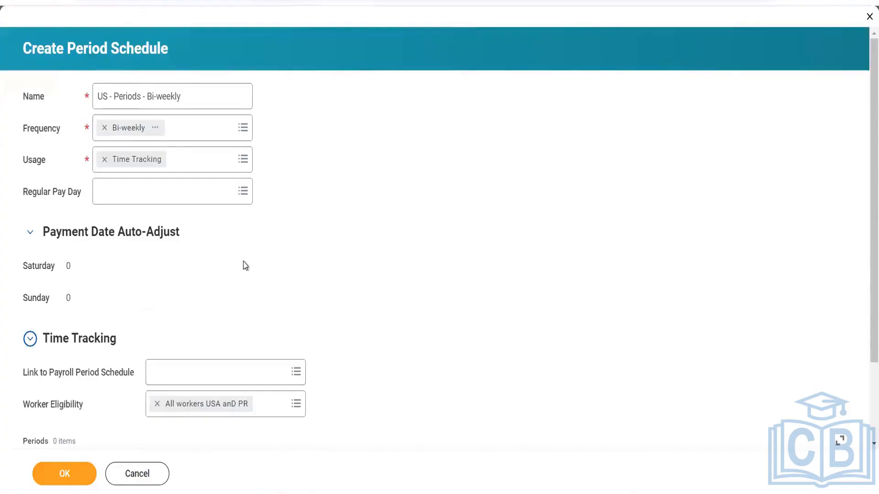
{"action": "left_click", "coordinate": [138, 474]}
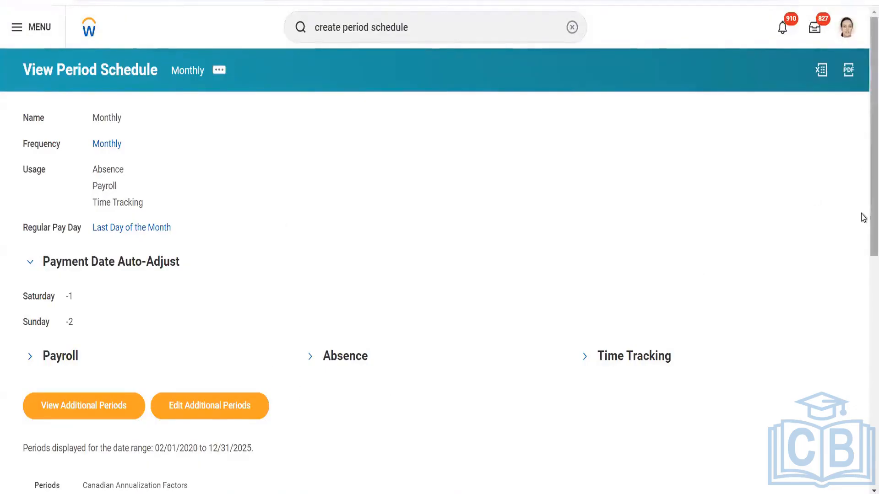
- Reveal the Monthly schedule's Time Tracking eligibility, Global - Period Schedule - Monthly, and browse its 71 periods
{"action": "scroll", "coordinate": [863, 275], "scroll_direction": "down", "scroll_amount": 3}
{"action": "scroll", "coordinate": [863, 308], "scroll_direction": "down", "scroll_amount": 5}
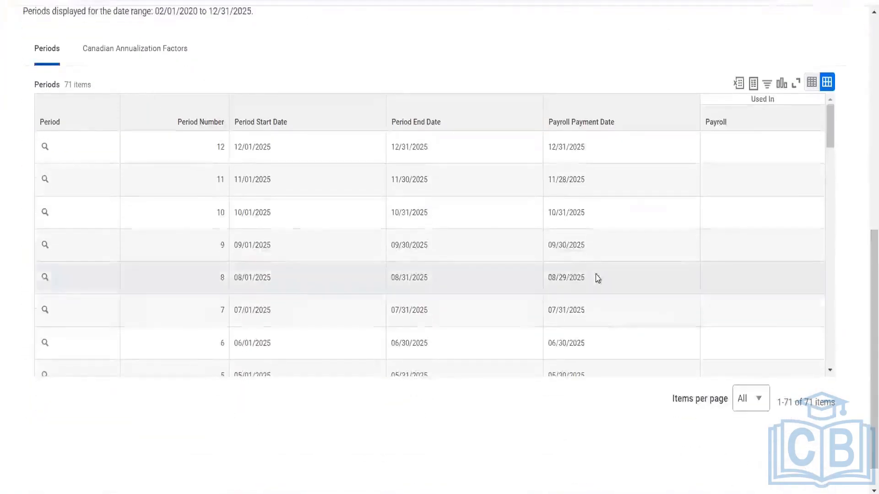
{"action": "scroll", "coordinate": [527, 289], "scroll_direction": "down", "scroll_amount": 3}
{"action": "scroll", "coordinate": [527, 288], "scroll_direction": "down", "scroll_amount": 3}
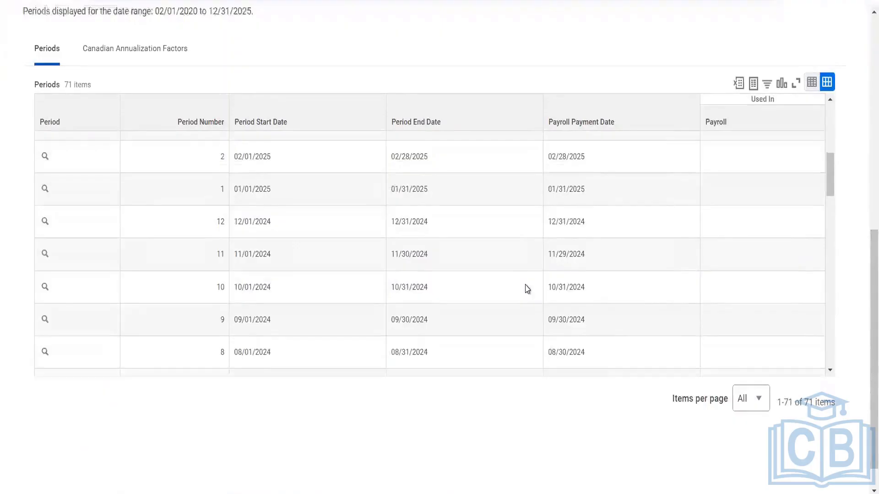
{"action": "scroll", "coordinate": [526, 288], "scroll_direction": "up", "scroll_amount": 6}
{"action": "scroll", "coordinate": [357, 86], "scroll_direction": "up", "scroll_amount": 8}
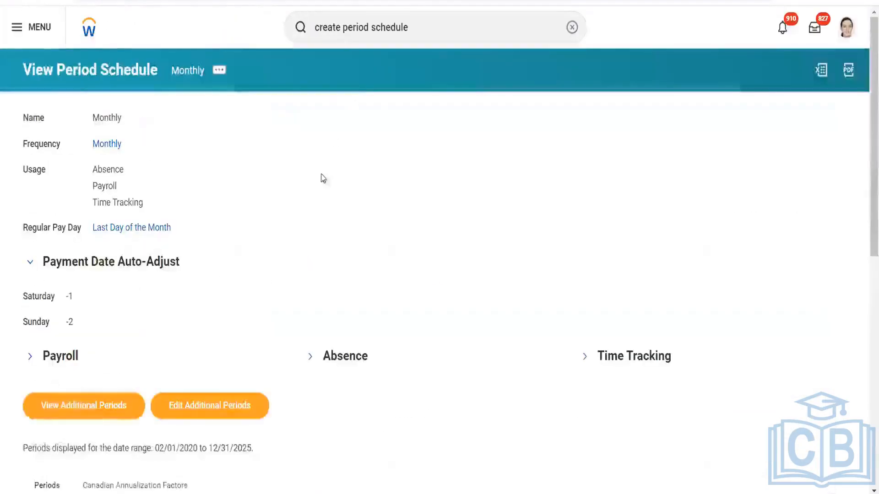
{"action": "left_click", "coordinate": [584, 356]}
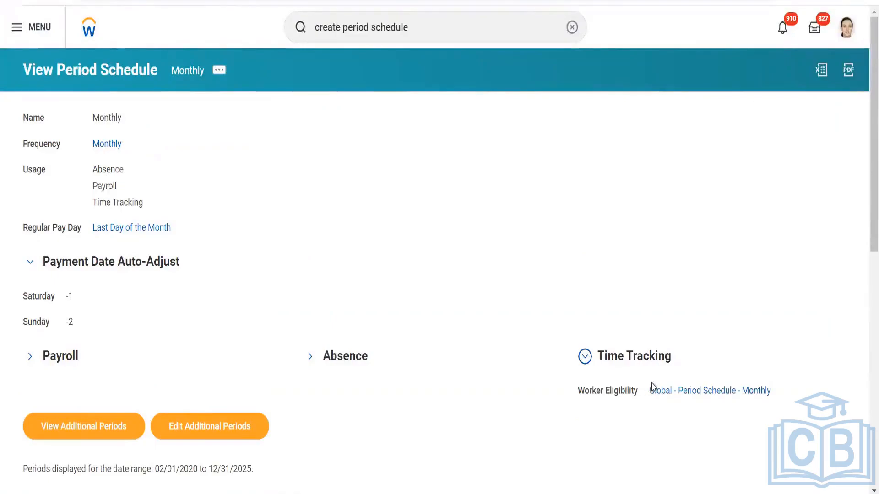
{"action": "scroll", "coordinate": [453, 249], "scroll_direction": "down", "scroll_amount": 6}
{"action": "scroll", "coordinate": [453, 249], "scroll_direction": "down", "scroll_amount": 3}
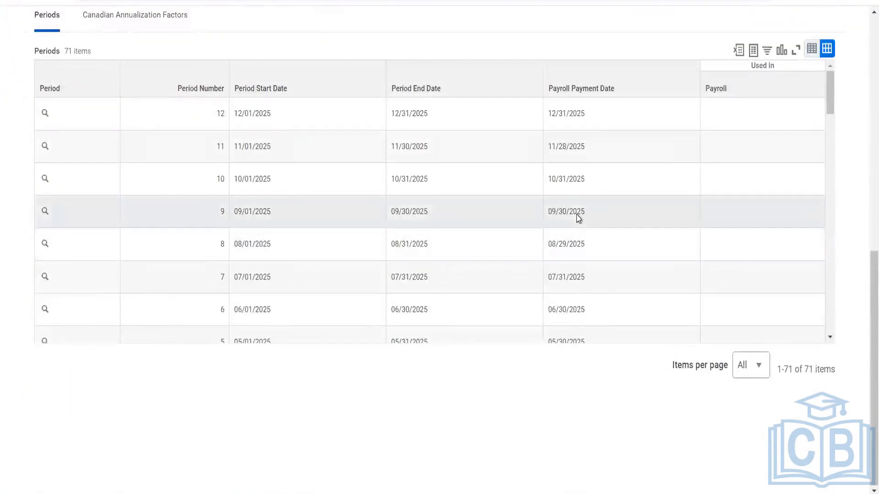
{"action": "scroll", "coordinate": [577, 215], "scroll_direction": "up", "scroll_amount": 6}
{"action": "scroll", "coordinate": [576, 216], "scroll_direction": "up", "scroll_amount": 4}
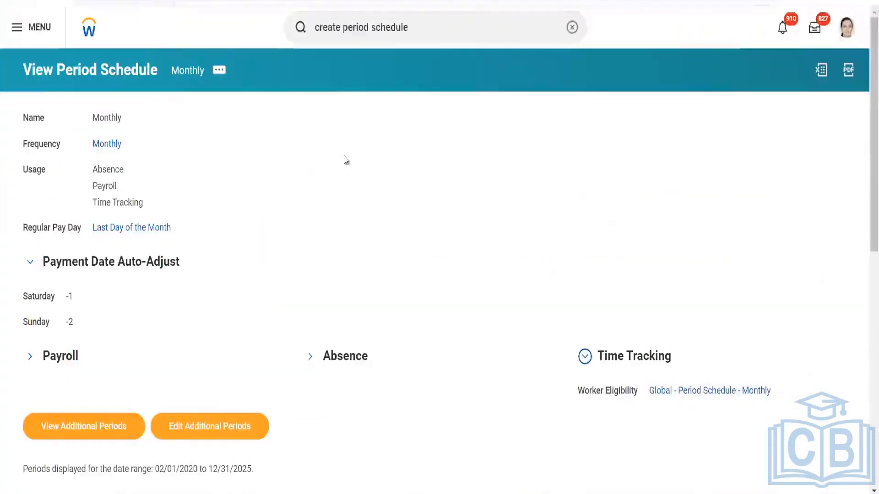
{"action": "left_click", "coordinate": [221, 75]}
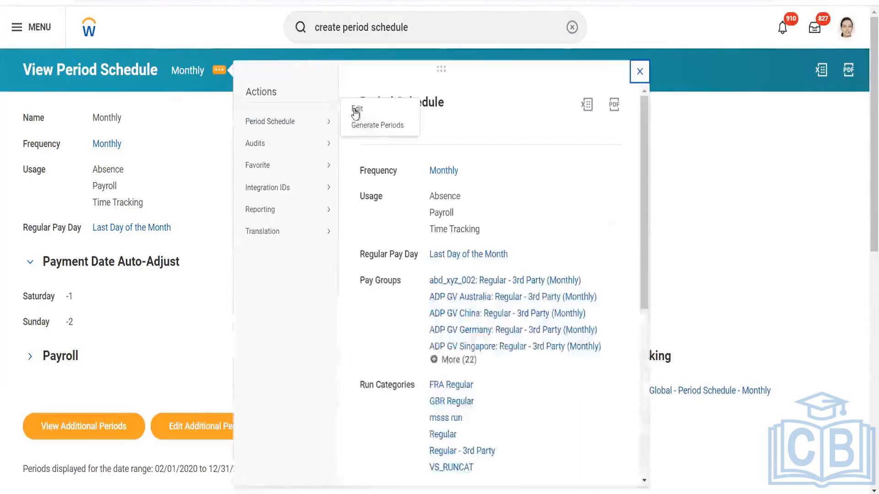
- Edit the Monthly schedule and add a 72nd period row starting 01/01/2024
{"action": "left_click", "coordinate": [355, 110]}
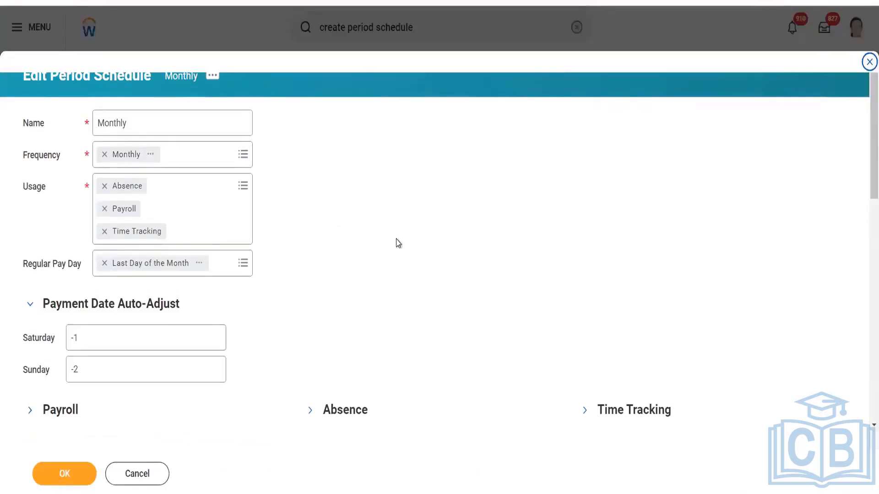
{"action": "scroll", "coordinate": [380, 245], "scroll_direction": "down", "scroll_amount": 5}
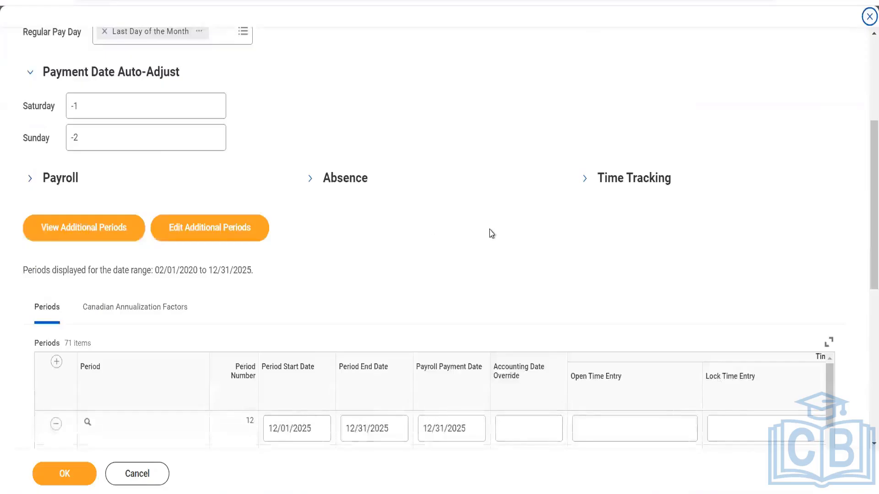
{"action": "scroll", "coordinate": [491, 234], "scroll_direction": "down", "scroll_amount": 8}
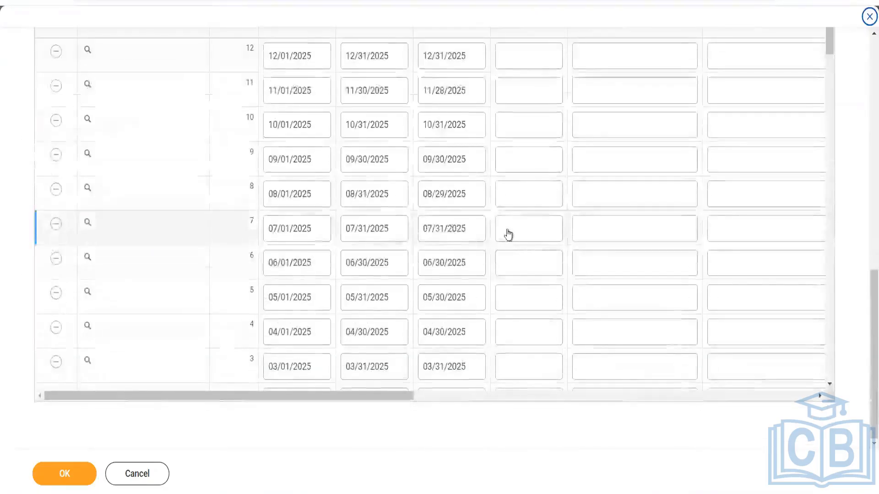
{"action": "scroll", "coordinate": [504, 234], "scroll_direction": "up", "scroll_amount": 1}
{"action": "scroll", "coordinate": [508, 235], "scroll_direction": "up", "scroll_amount": 2}
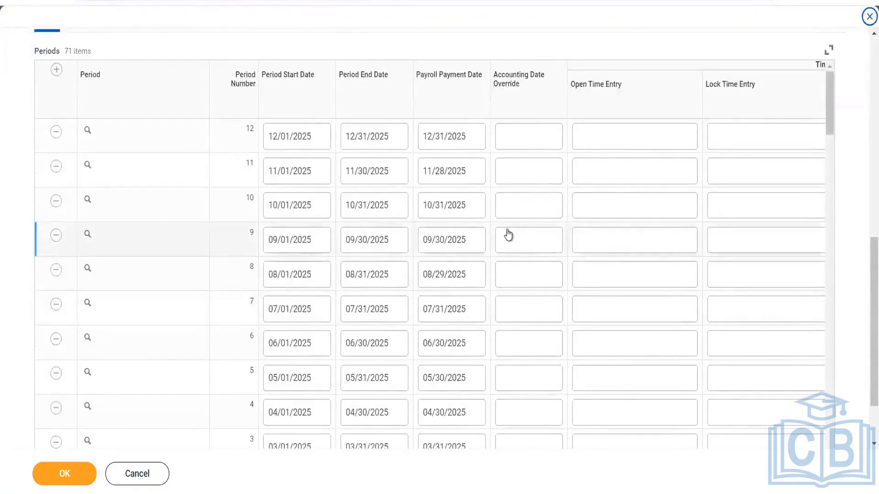
{"action": "left_click", "coordinate": [56, 71]}
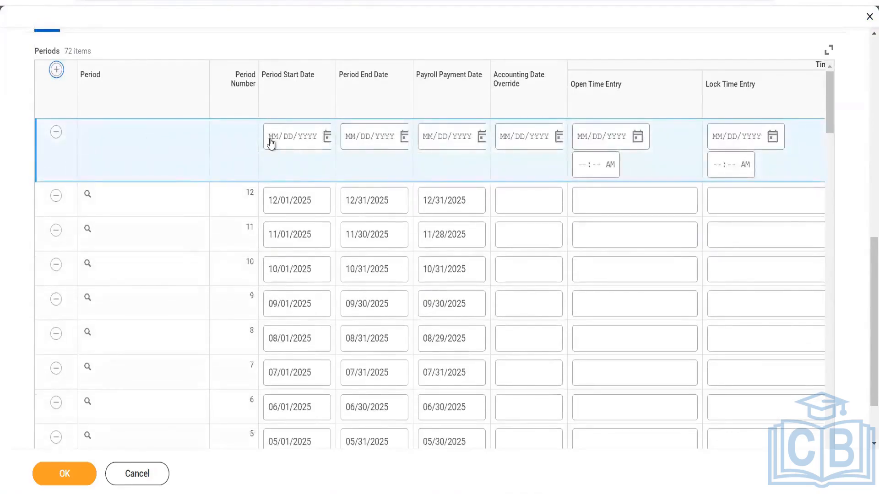
{"action": "left_click", "coordinate": [272, 144]}
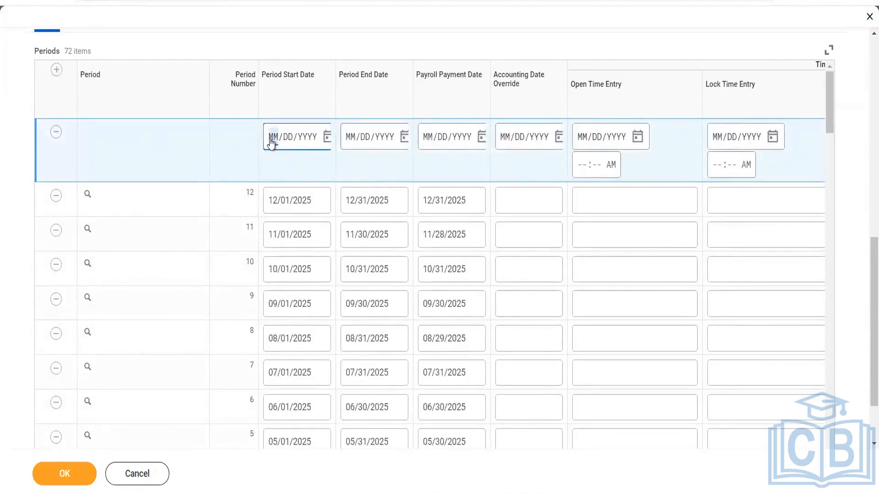
{"action": "type", "text": "01/01/2024"}
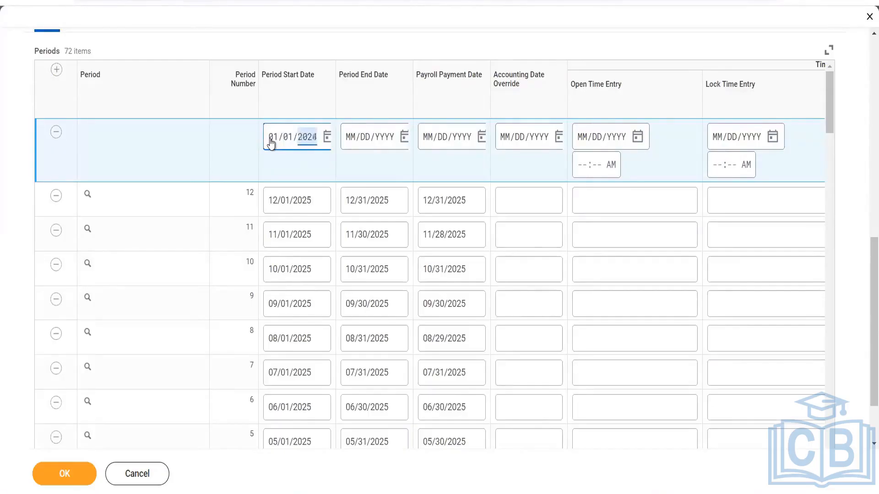
- Fill the new row with end date 01/31/2024, open time entry 01/01/2024 and lock time entry 01/31/2024
{"action": "key", "text": "Tab"}
{"action": "left_click", "coordinate": [351, 141]}
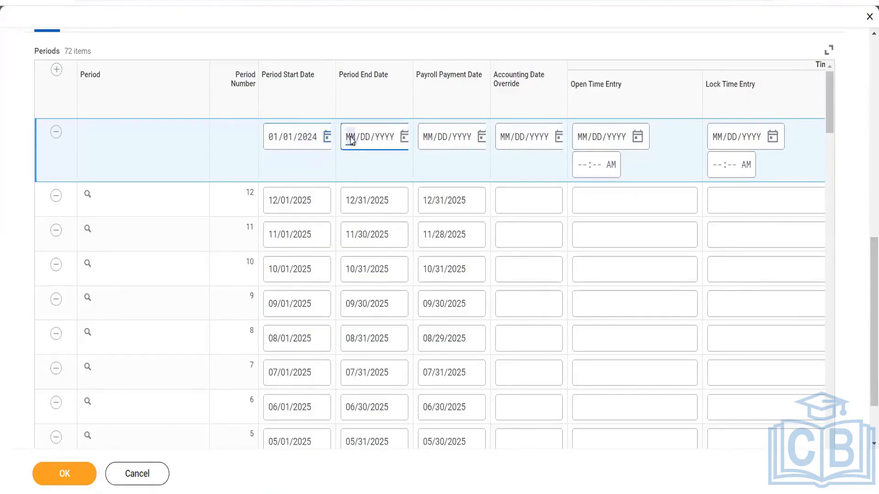
{"action": "type", "text": "01/DD/YYYY"}
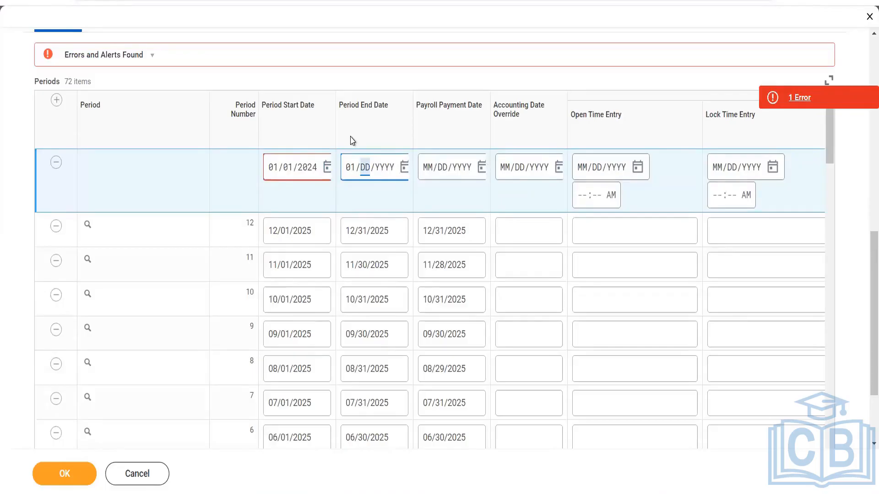
{"action": "type", "text": "01/31/2024"}
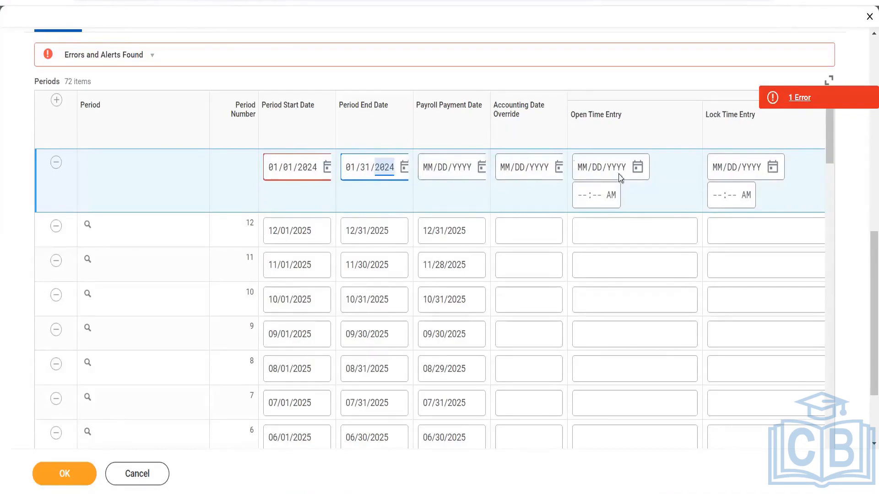
{"action": "left_click", "coordinate": [582, 171]}
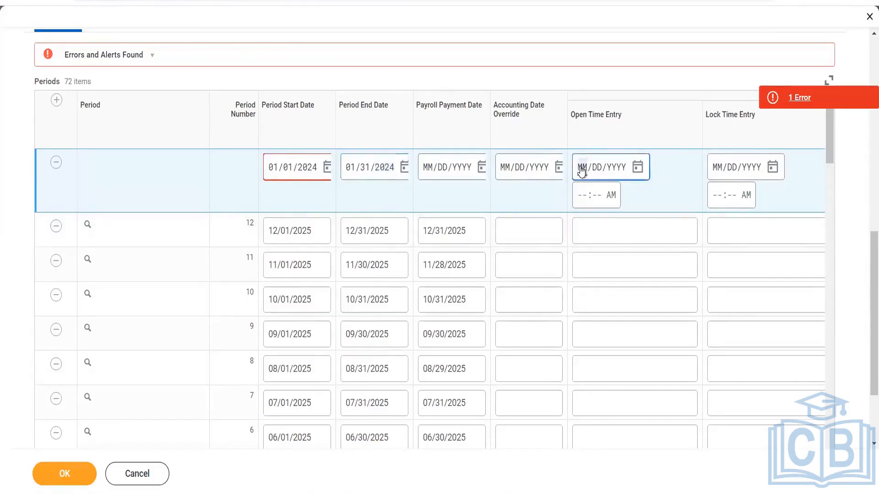
{"action": "type", "text": "01/"}
{"action": "type", "text": "01/2024"}
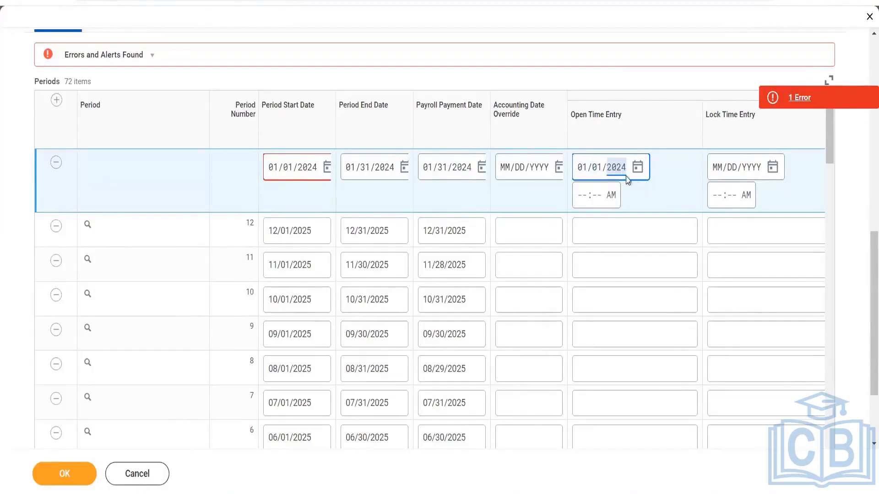
{"action": "left_click", "coordinate": [722, 174]}
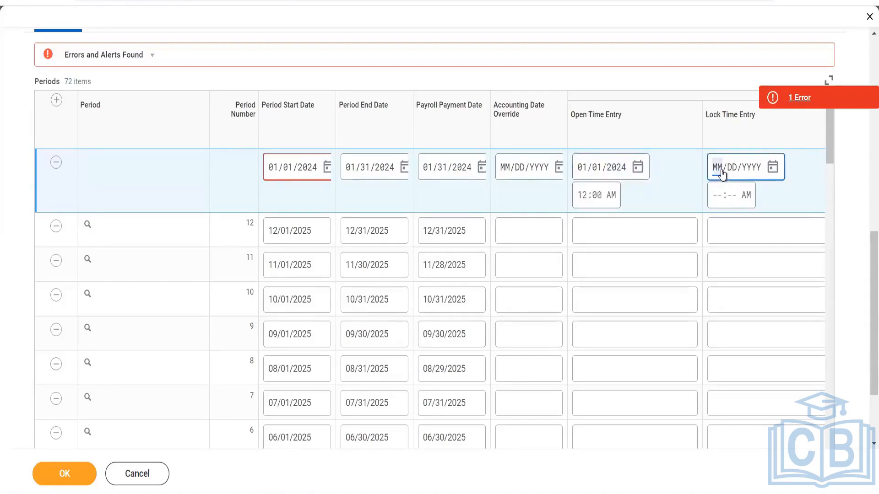
{"action": "type", "text": "0301"}
{"action": "left_click", "coordinate": [721, 174]}
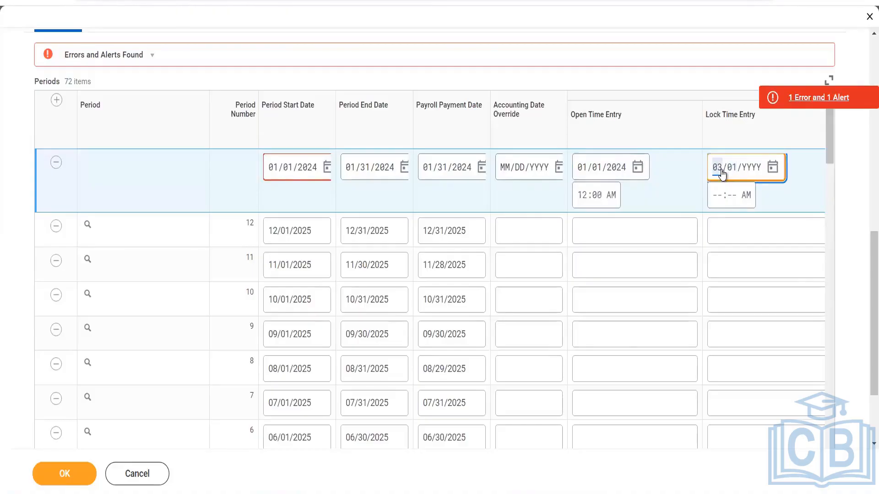
{"action": "type", "text": "01/31/"}
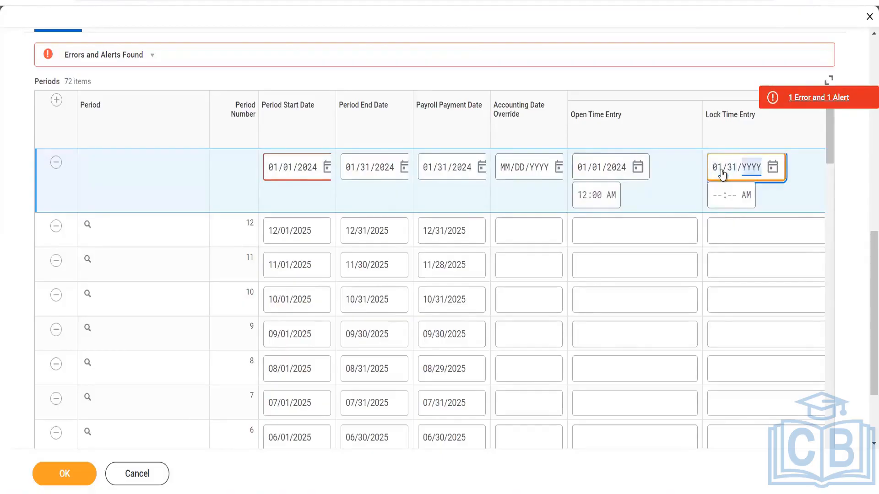
{"action": "type", "text": "2024"}
- Enter unlock for adjustments 02/04/2024 and close time entry 02/10/2024 for the new period row
{"action": "scroll", "coordinate": [864, 361], "scroll_direction": "down", "scroll_amount": 3}
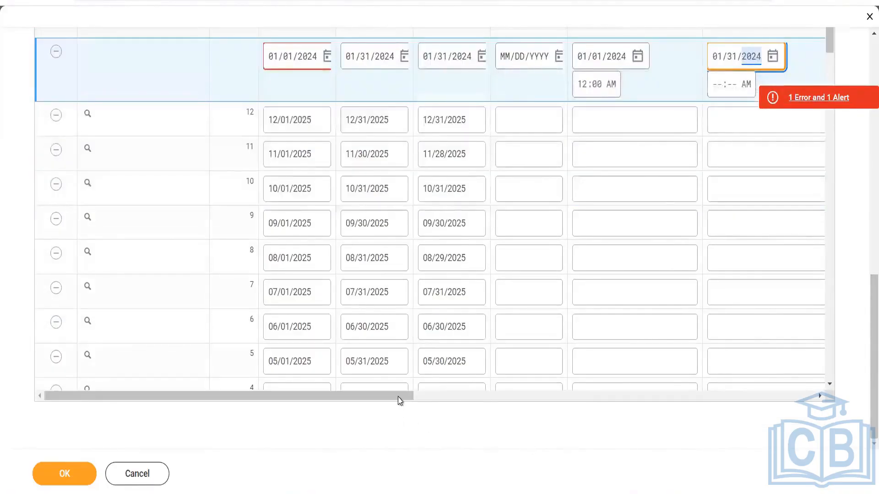
{"action": "left_click_drag", "start_coordinate": [396, 396], "coordinate": [641, 375]}
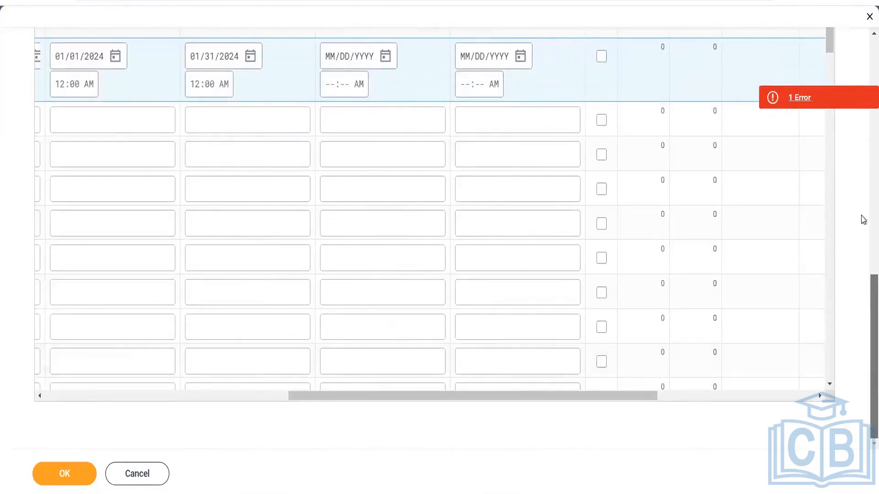
{"action": "scroll", "coordinate": [863, 201], "scroll_direction": "up", "scroll_amount": 5}
{"action": "scroll", "coordinate": [864, 191], "scroll_direction": "down", "scroll_amount": 5}
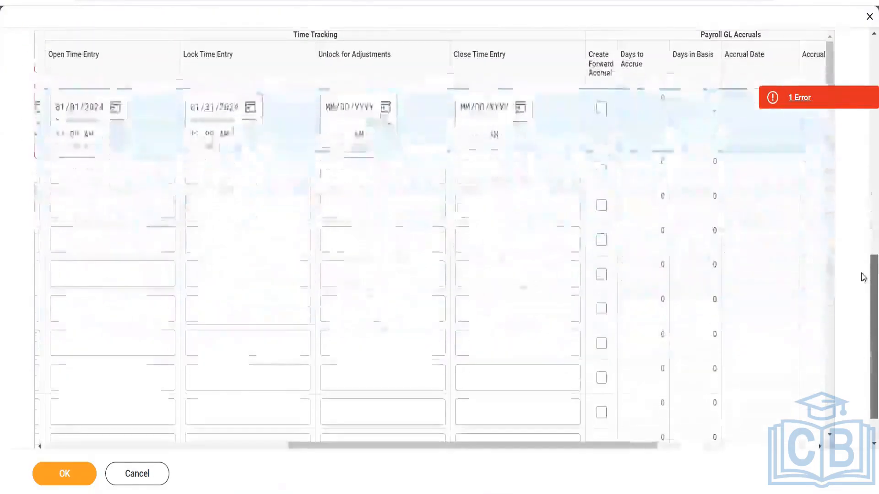
{"action": "left_click", "coordinate": [329, 110]}
{"action": "type", "text": "02/"}
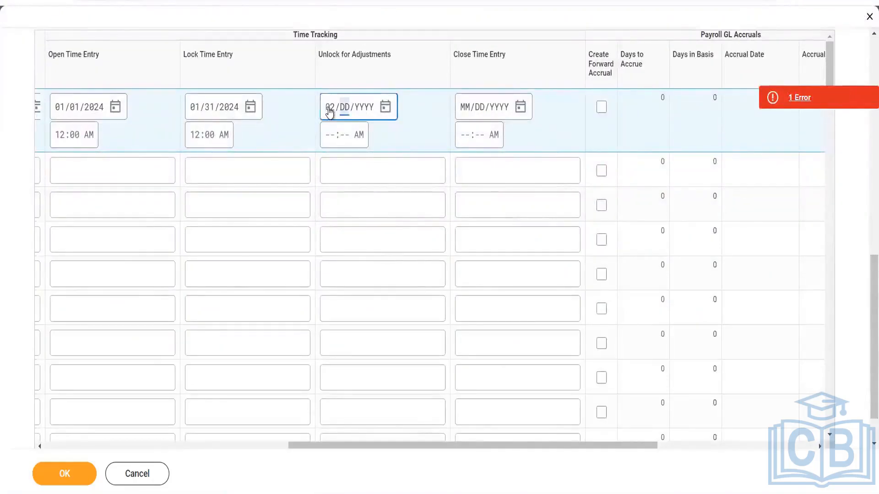
{"action": "type", "text": "04/2024"}
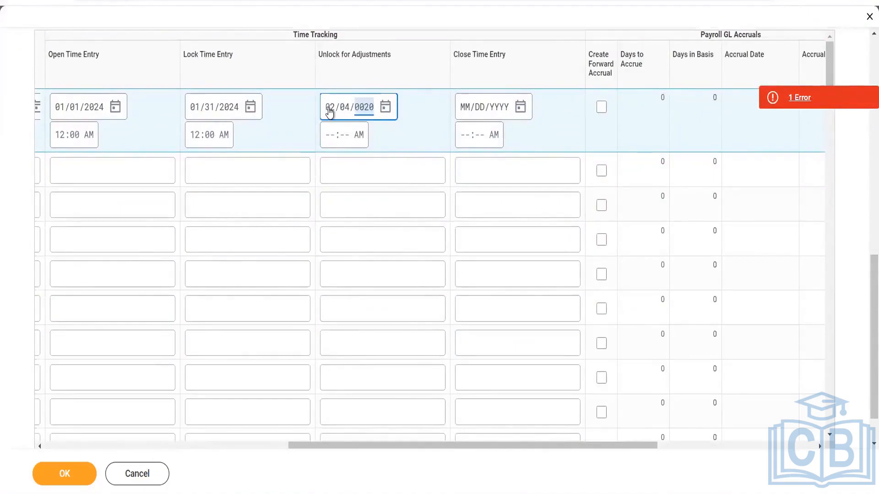
{"action": "left_click", "coordinate": [472, 113]}
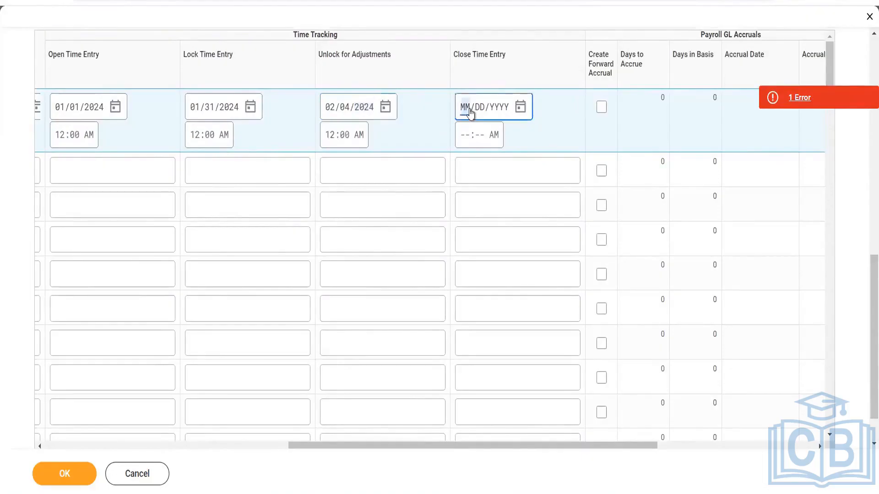
{"action": "type", "text": "02/10/2024"}
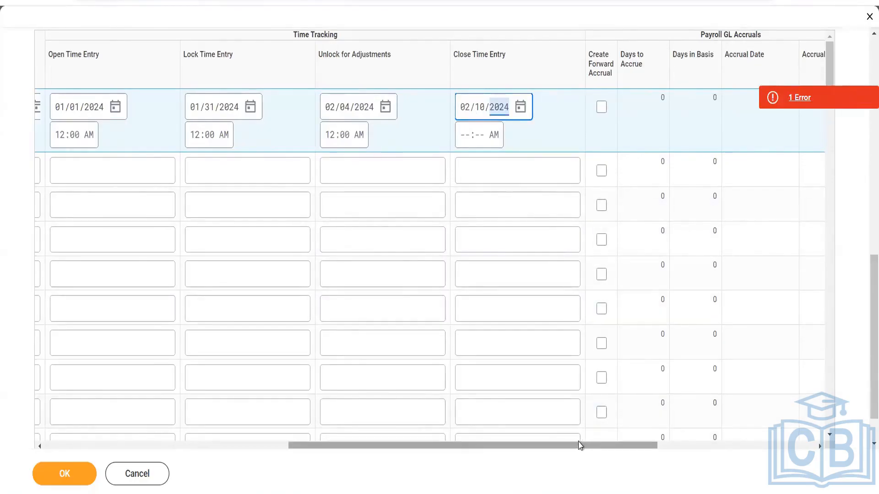
{"action": "left_click_drag", "start_coordinate": [509, 447], "coordinate": [454, 456]}
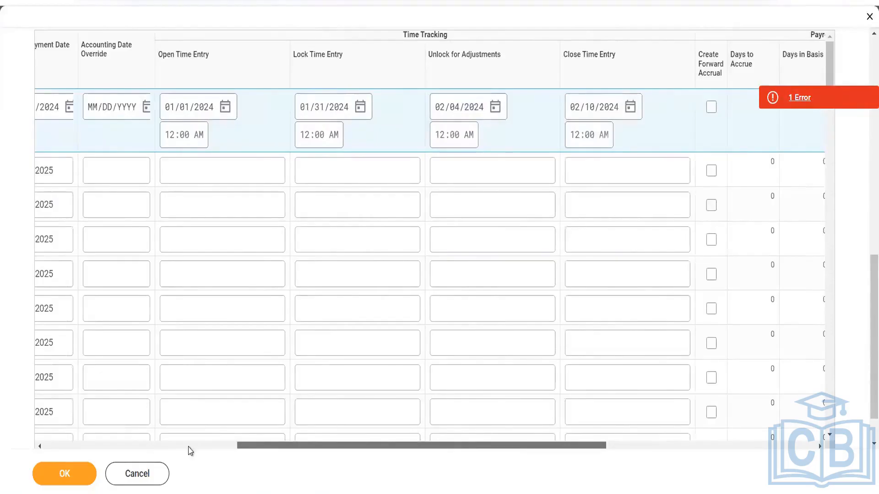
- Delete the auto-filled 01/31/2024 payroll payment date from the new row, leaving it blank
{"action": "left_click", "coordinate": [74, 447]}
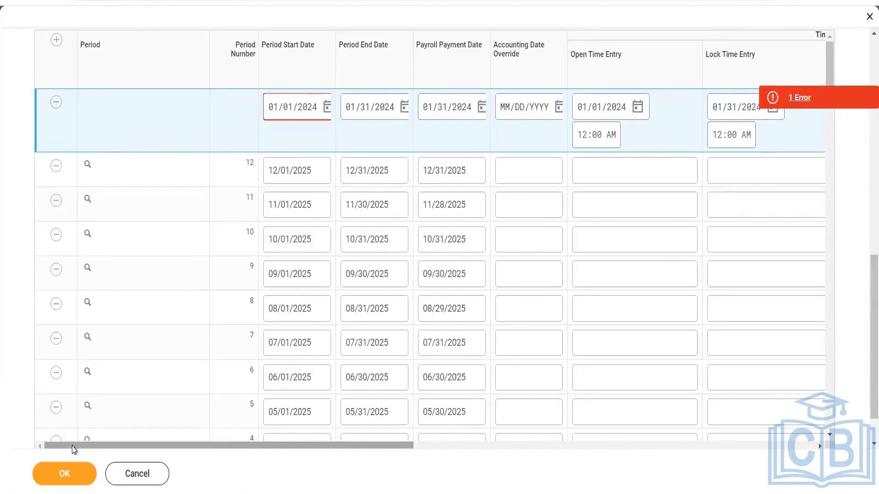
{"action": "left_click", "coordinate": [427, 107]}
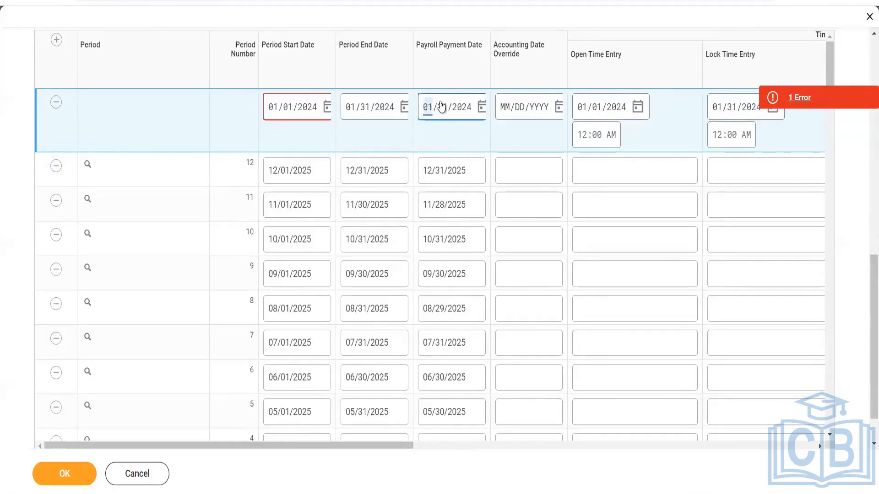
{"action": "key", "text": "BackSpace"}
{"action": "left_click", "coordinate": [446, 108]}
{"action": "key", "text": "BackSpace"}
{"action": "left_click", "coordinate": [467, 113]}
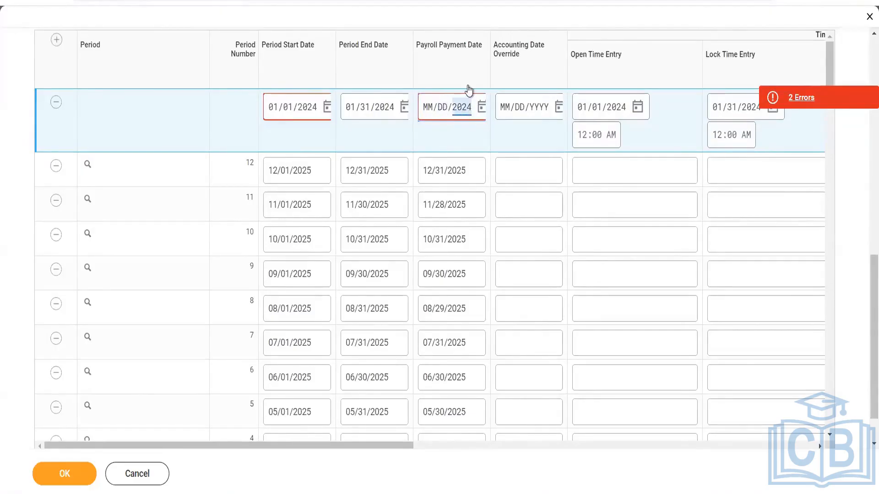
{"action": "key", "text": "BackSpace"}
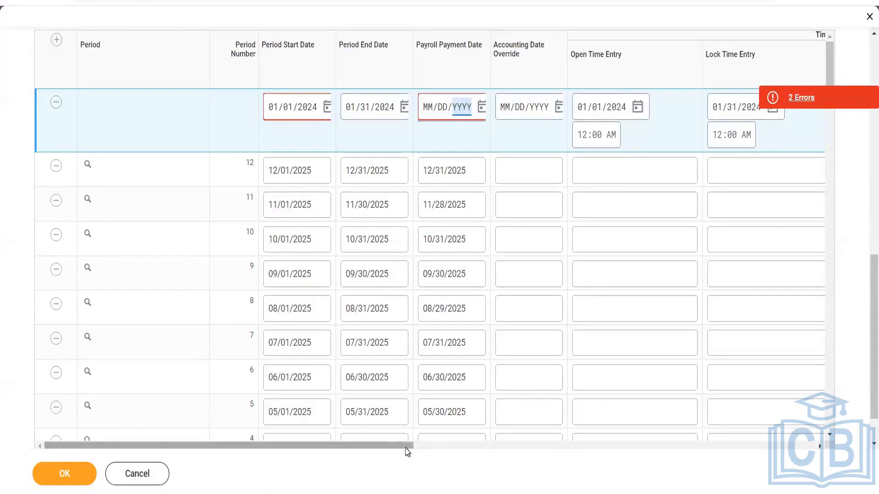
{"action": "left_click_drag", "start_coordinate": [412, 446], "coordinate": [507, 452]}
- Review the row's Time Tracking dates and submit the edited Monthly schedule
{"action": "scroll", "coordinate": [685, 147], "scroll_direction": "right", "scroll_amount": 2}
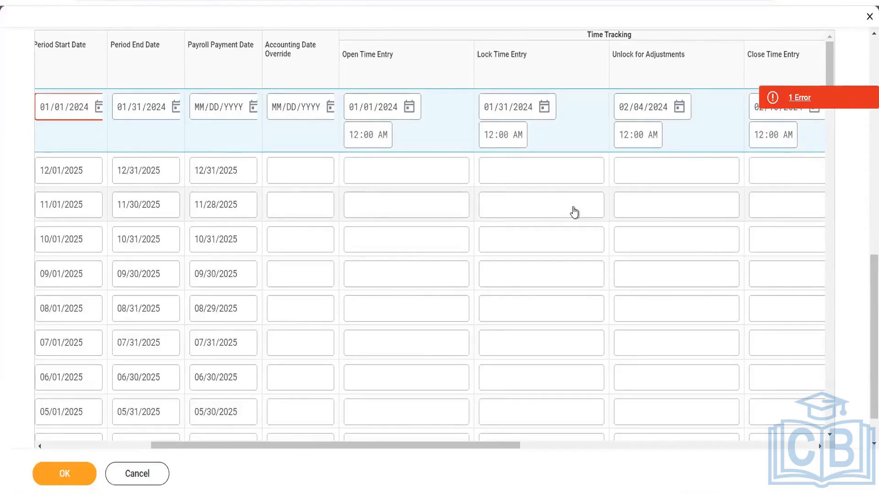
{"action": "key", "text": "F5"}
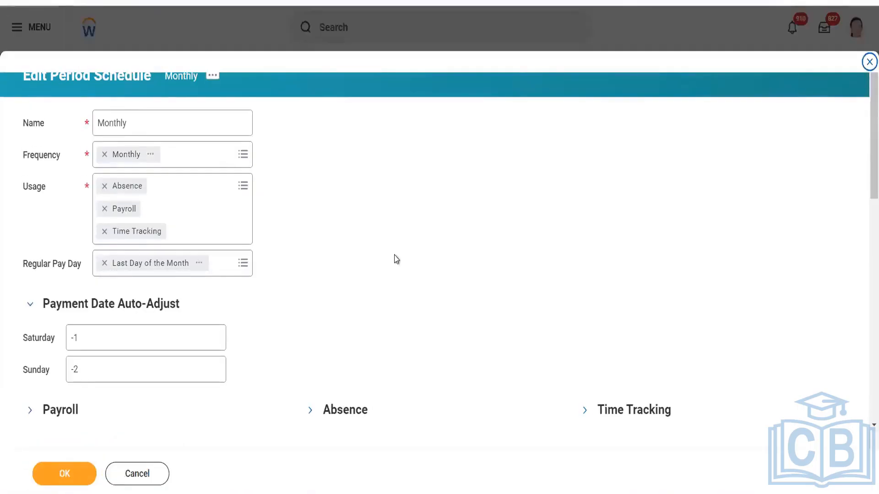
- Scroll down to the Periods table and right to its Time Tracking date columns
{"action": "scroll", "coordinate": [396, 260], "scroll_direction": "down", "scroll_amount": 5}
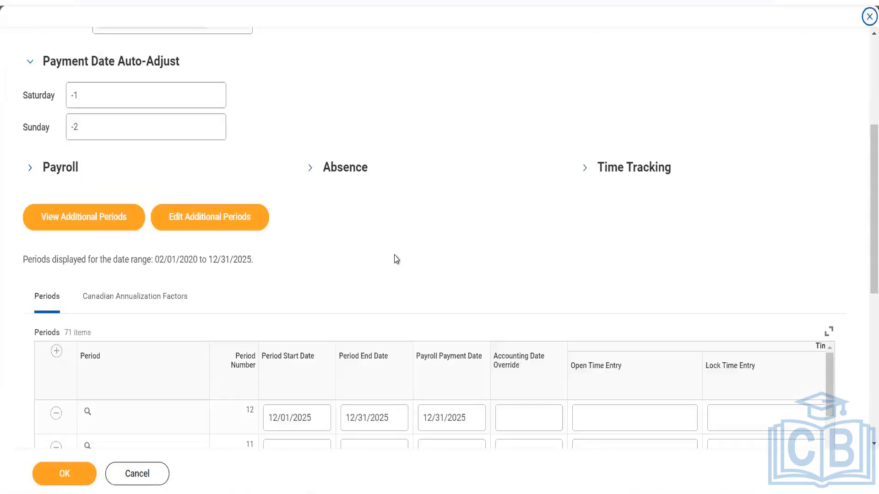
{"action": "scroll", "coordinate": [396, 260], "scroll_direction": "down", "scroll_amount": 1}
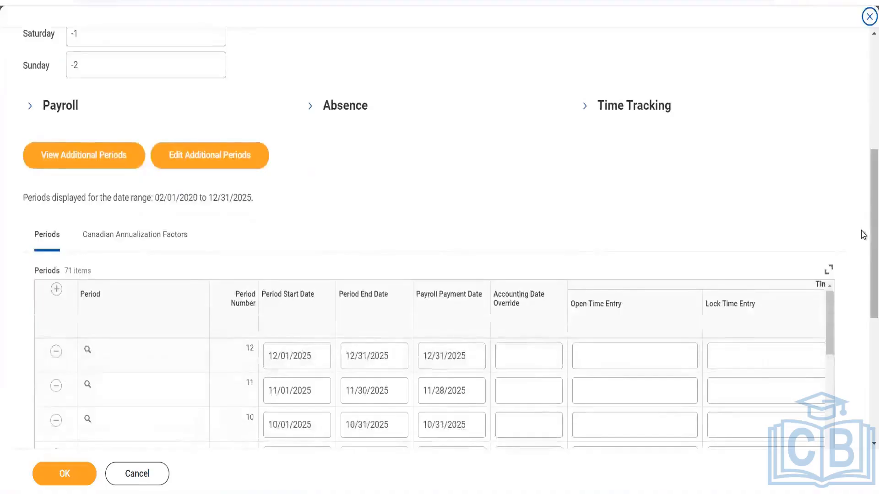
{"action": "scroll", "coordinate": [860, 265], "scroll_direction": "down", "scroll_amount": 3}
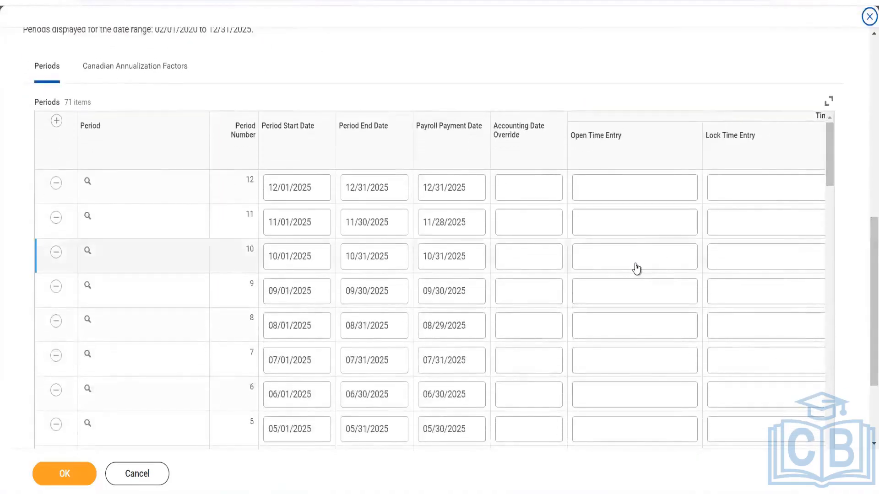
{"action": "scroll", "coordinate": [636, 269], "scroll_direction": "right", "scroll_amount": 4}
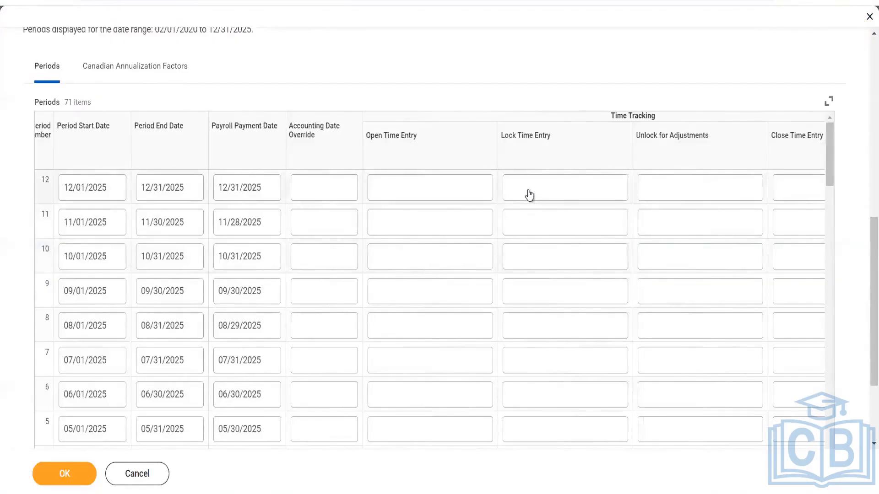
- Enter 01/03/2026 as the December 2025 row's Lock Time Entry date
{"action": "left_click", "coordinate": [515, 197]}
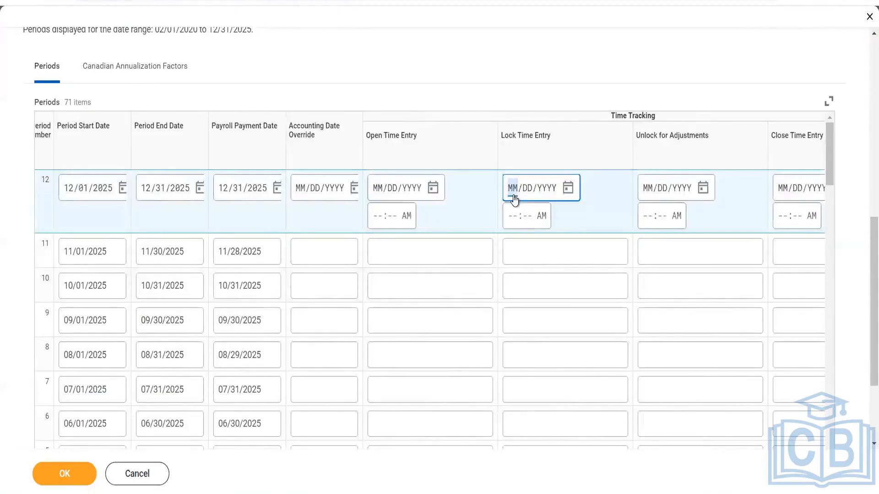
{"action": "type", "text": "01/03/"}
{"action": "type", "text": "202"}
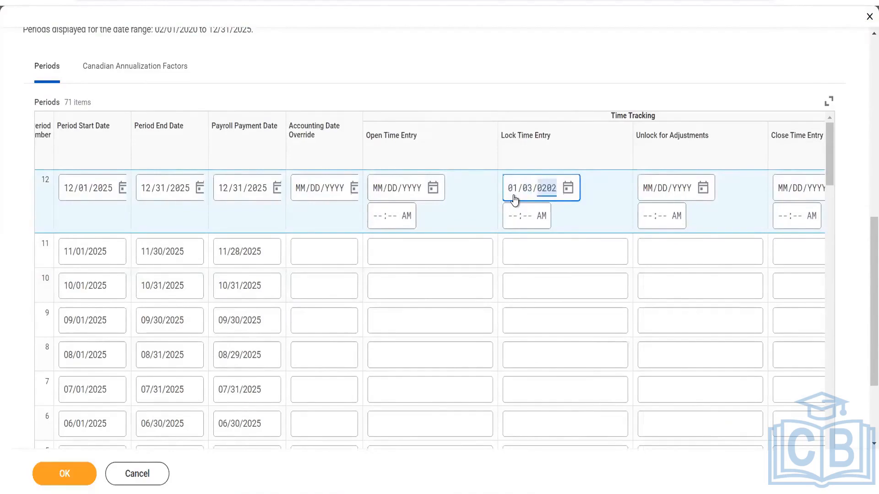
{"action": "type", "text": "6"}
- Enter 01/05/2026 in row 12's Unlock for Adjustments date field for December 2025
{"action": "right_click", "coordinate": [647, 196]}
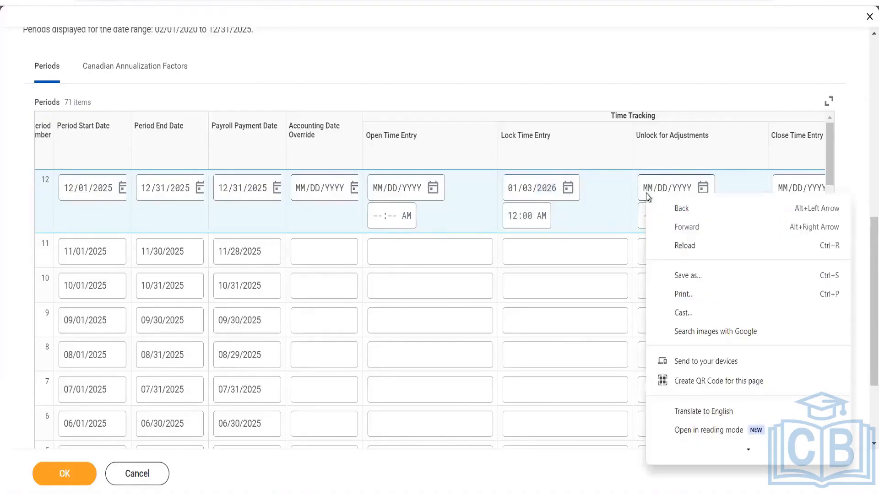
{"action": "left_click", "coordinate": [646, 195]}
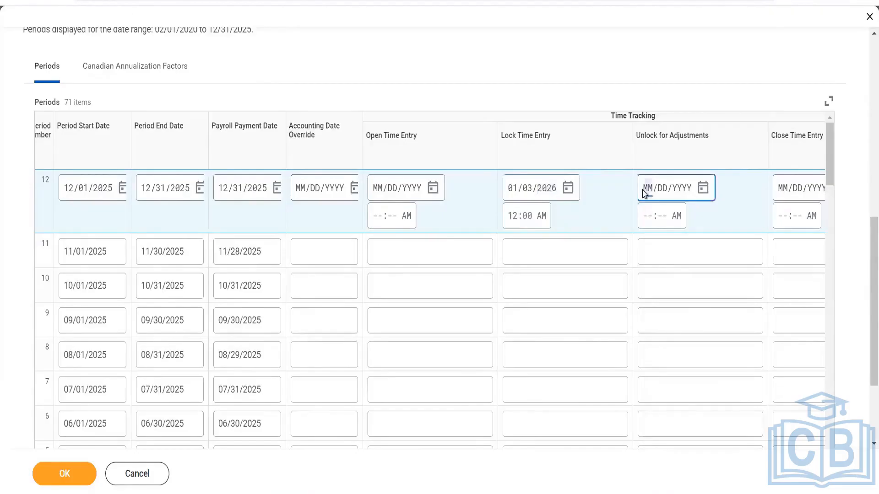
{"action": "left_click", "coordinate": [651, 195]}
{"action": "type", "text": "01/05/2026"}
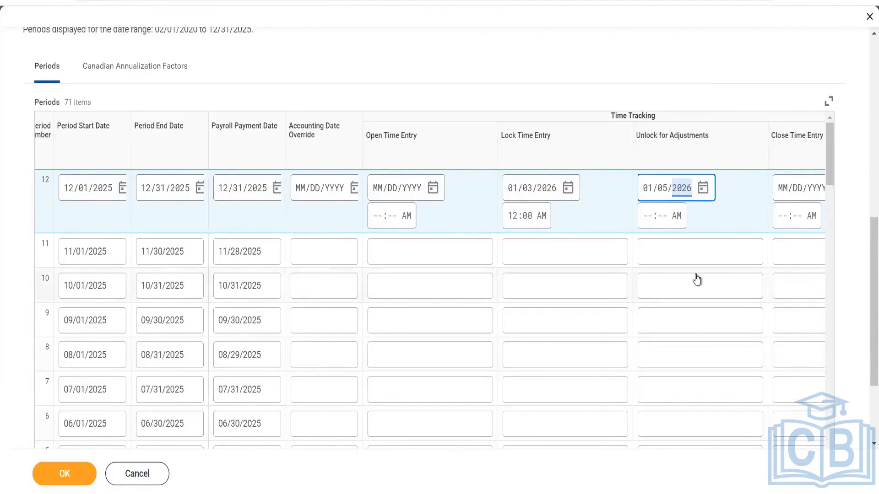
- Set row 12's Close Time Entry to date 01/07/2026 with hour 10, giving 10:00 AM
{"action": "scroll", "coordinate": [696, 278], "scroll_direction": "right", "scroll_amount": 2}
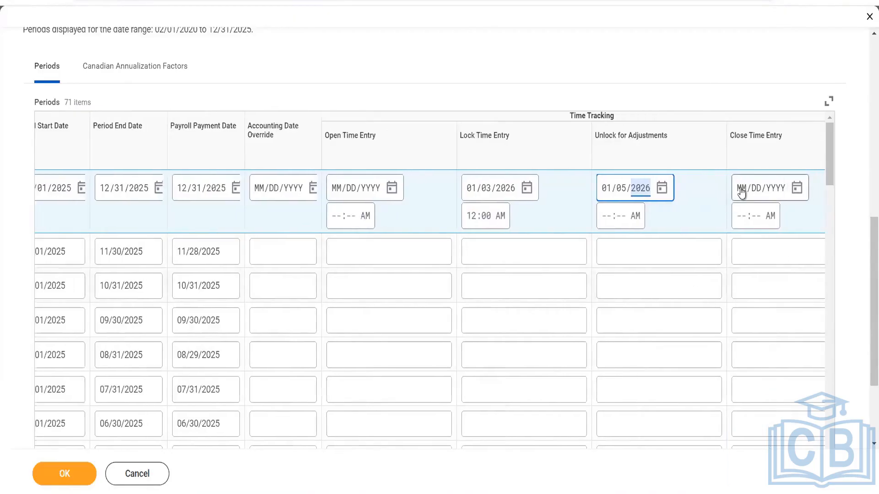
{"action": "left_click", "coordinate": [741, 191]}
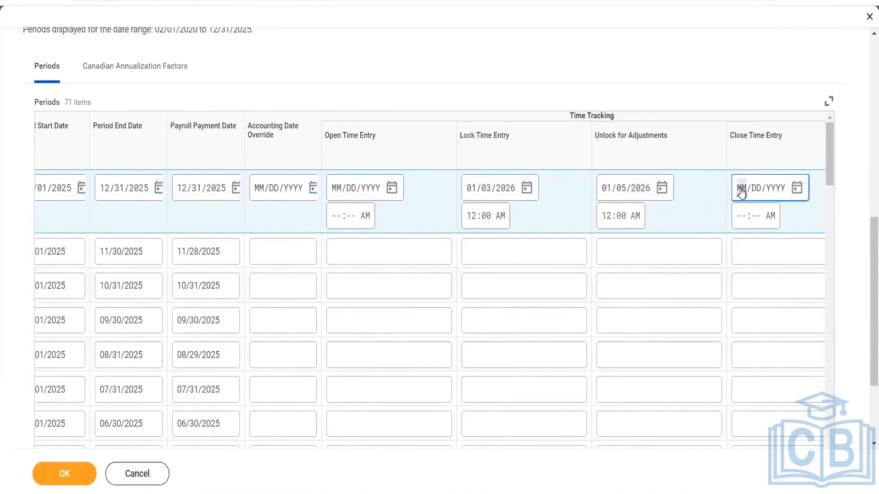
{"action": "type", "text": "01/07/"}
{"action": "type", "text": "202"}
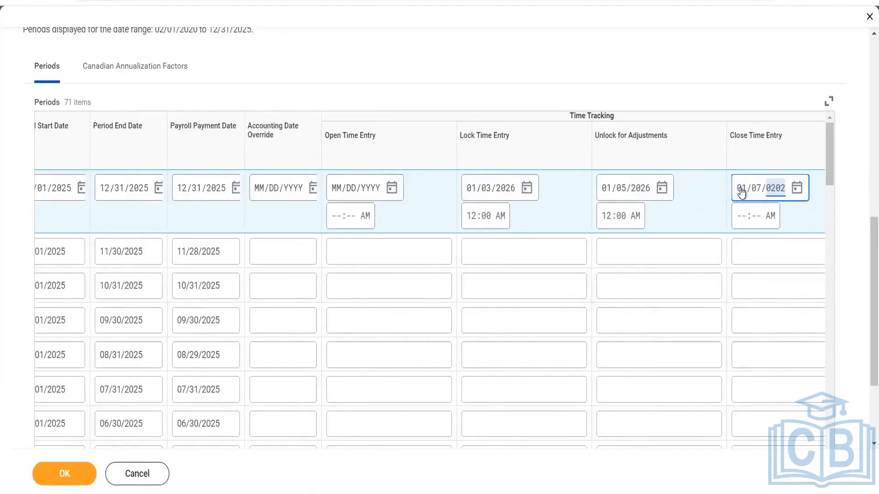
{"action": "type", "text": "6"}
{"action": "left_click", "coordinate": [742, 225]}
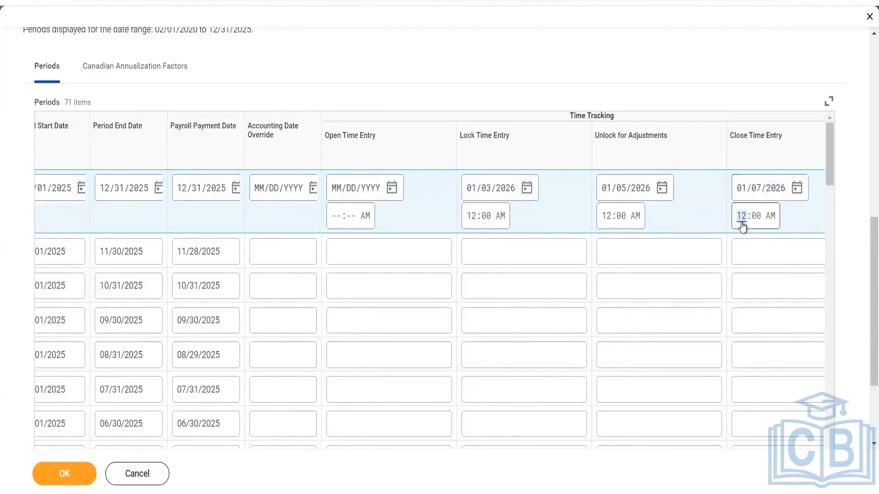
{"action": "key", "text": "Tab"}
{"action": "left_click", "coordinate": [741, 216]}
{"action": "left_click", "coordinate": [742, 218]}
{"action": "type", "text": "10"}
- Delete the day and year from the 01/07/2026 Close Time Entry date, keeping month 01
{"action": "left_click", "coordinate": [744, 190]}
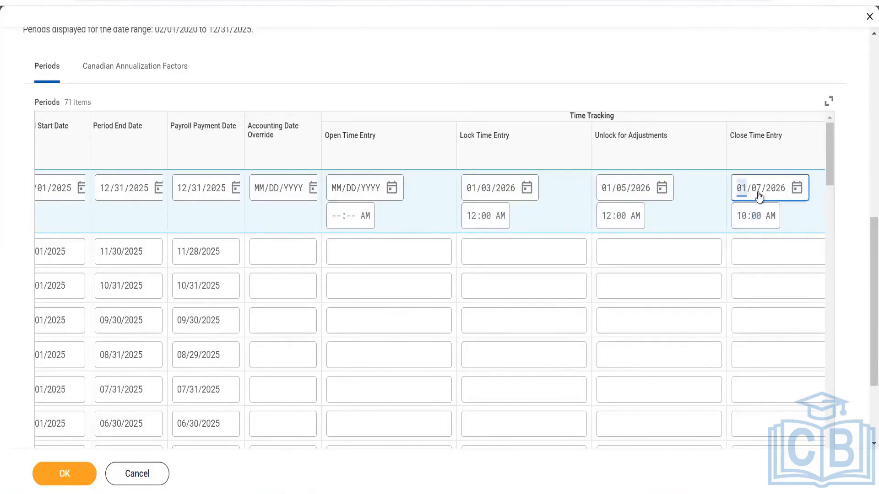
{"action": "left_click", "coordinate": [756, 190]}
{"action": "key", "text": "BackSpace"}
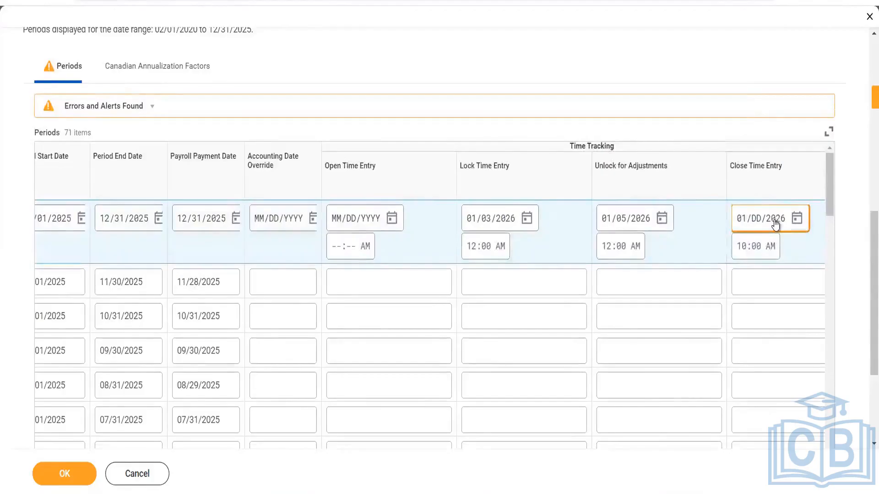
{"action": "left_click", "coordinate": [775, 218]}
{"action": "key", "text": "BackSpace"}
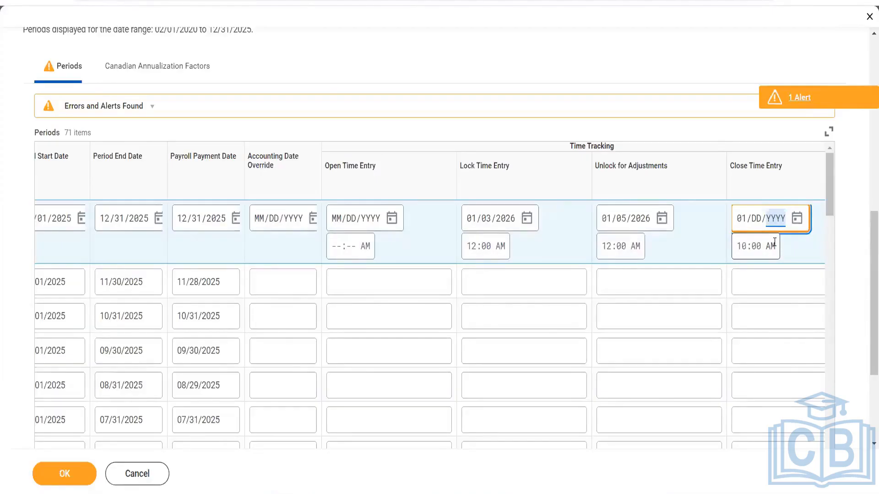
{"action": "scroll", "coordinate": [775, 234], "scroll_direction": "up", "scroll_amount": 10}
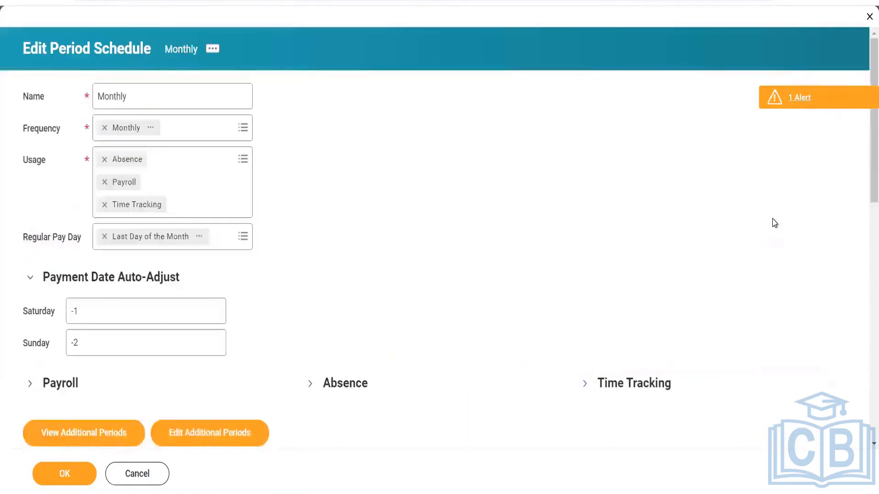
{"action": "scroll", "coordinate": [775, 223], "scroll_direction": "down", "scroll_amount": 10}
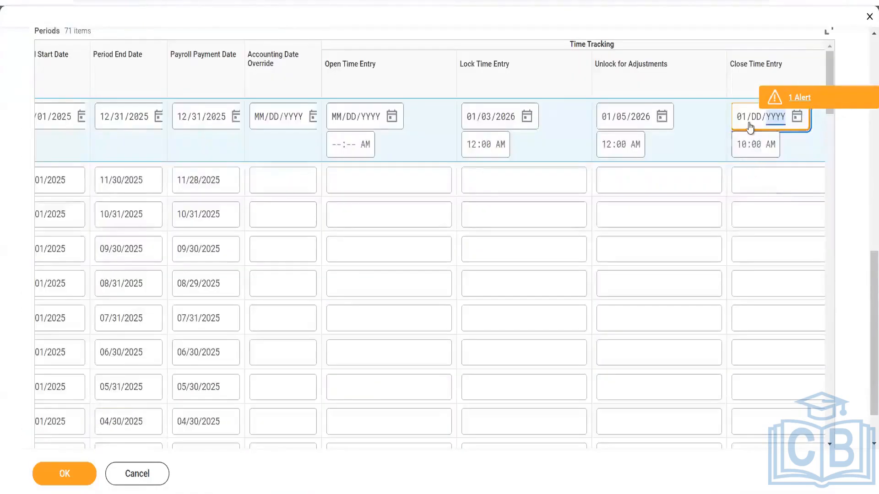
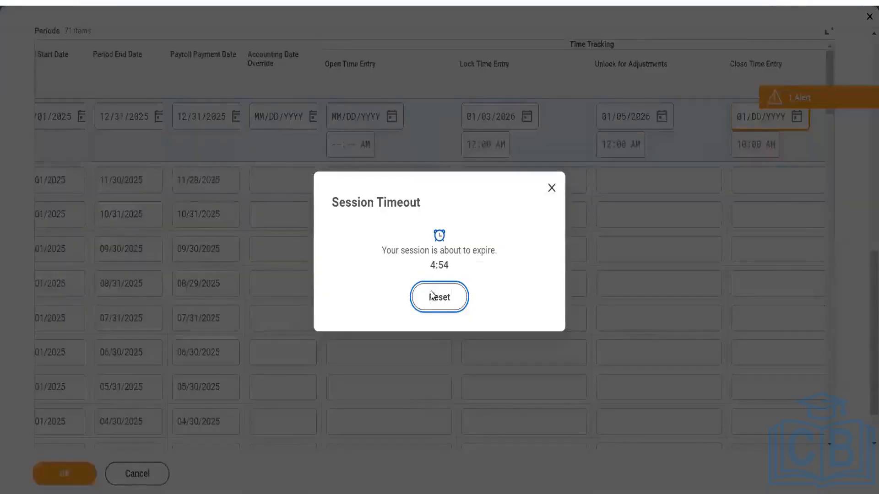
- Reset the Session Timeout so the Workday session doesn't expire
{"action": "left_click", "coordinate": [432, 296]}
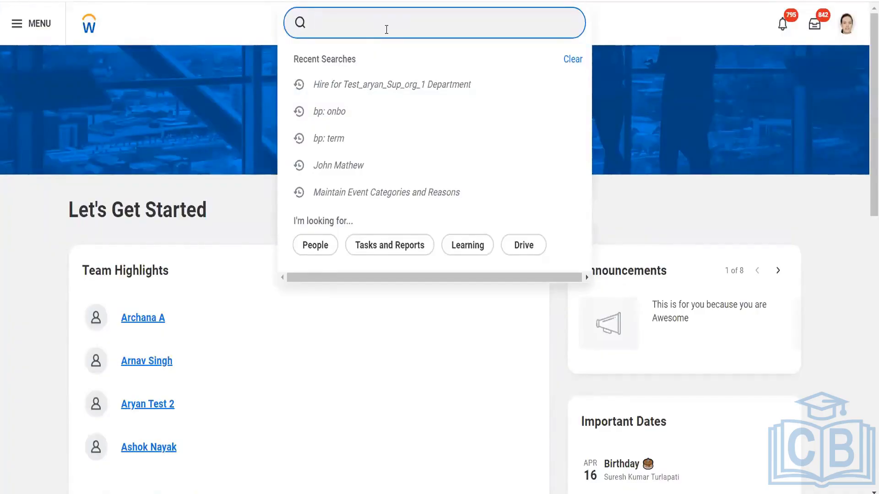
- Search 'create work schedule calen' and open the Create Work Schedule Calendar task
{"action": "type", "text": "vo"}
{"action": "key", "text": "BackSpace"}
{"action": "type", "text": "iew"}
{"action": "key", "text": "BackSpace"}
{"action": "key", "text": "BackSpace"}
{"action": "key", "text": "BackSpace"}
{"action": "key", "text": "BackSpace"}
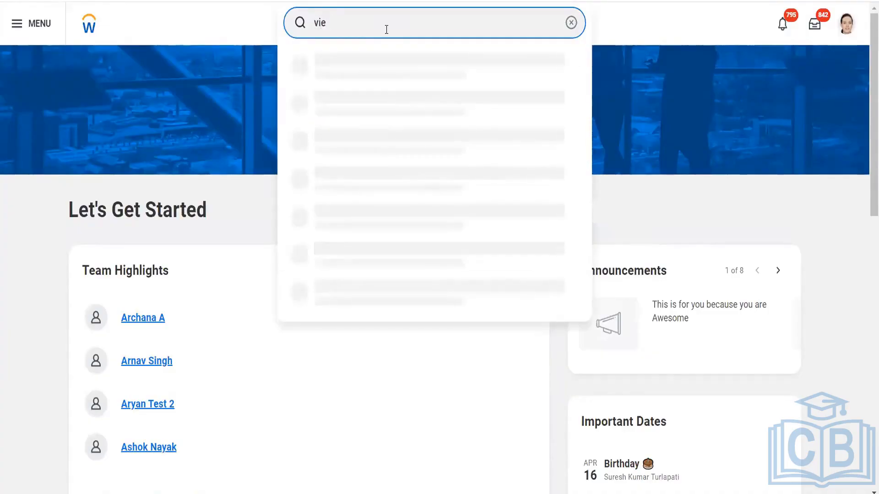
{"action": "type", "text": "cre"}
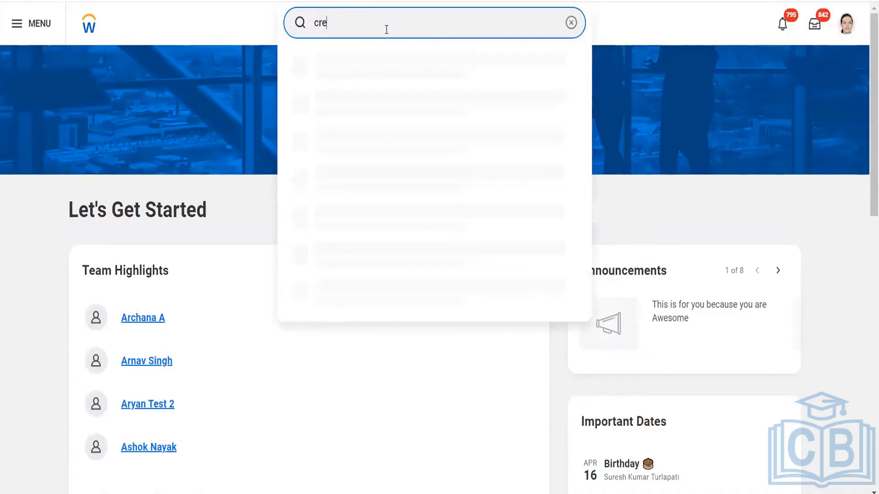
{"action": "type", "text": "ate work schedule calen"}
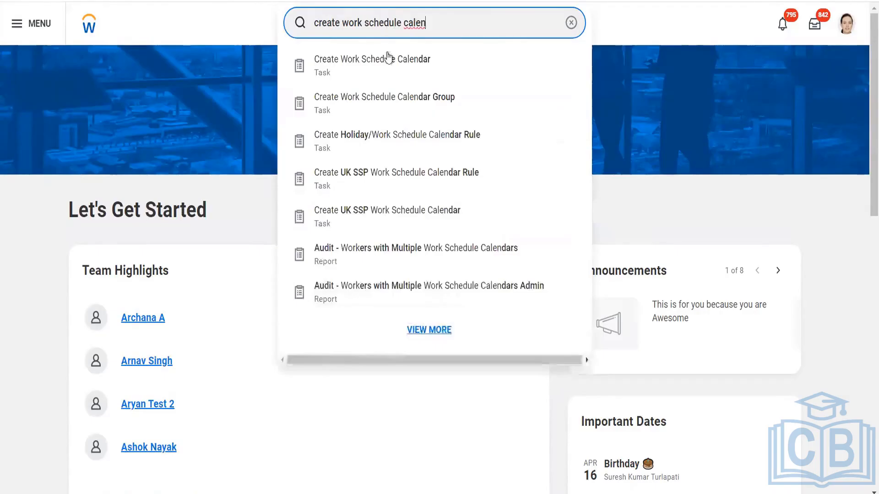
{"action": "left_click", "coordinate": [402, 66]}
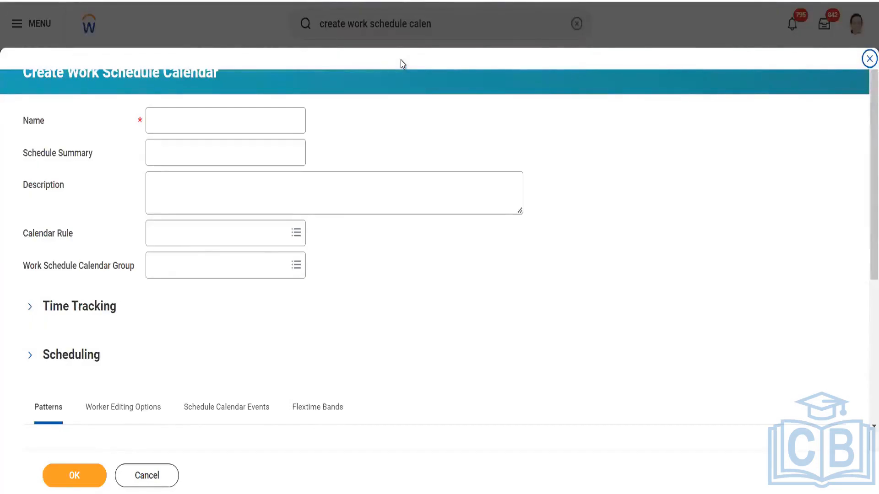
{"action": "left_click", "coordinate": [175, 117]}
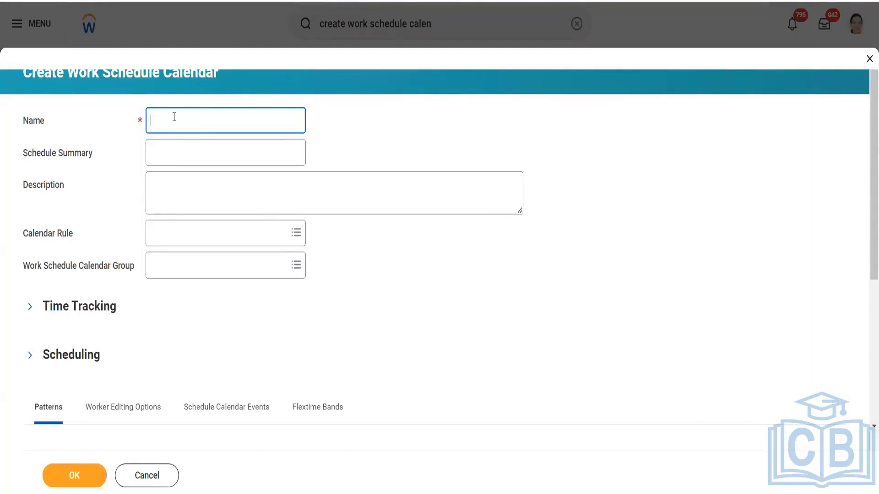
- Enter USA CA 40 in the calendar's Name field
{"action": "type", "text": "USA CA - &"}
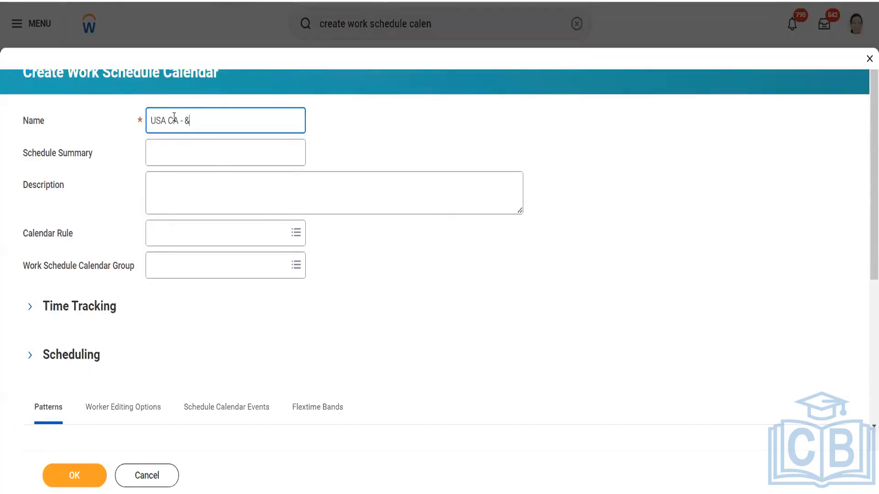
{"action": "key", "text": "BackSpace"}
{"action": "type", "text": "7-7-7"}
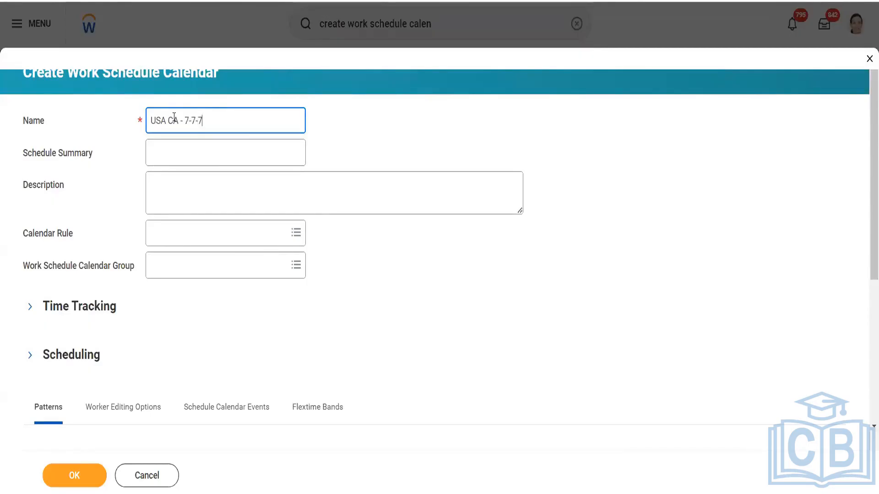
{"action": "type", "text": "-0-&"}
{"action": "key", "text": "BackSpace"}
{"action": "type", "text": "7"}
{"action": "key", "text": "BackSpace"}
{"action": "key", "text": "BackSpace"}
{"action": "key", "text": "BackSpace"}
{"action": "key", "text": "BackSpace"}
{"action": "key", "text": "BackSpace"}
{"action": "key", "text": "BackSpace"}
{"action": "key", "text": "BackSpace"}
{"action": "key", "text": "BackSpace"}
{"action": "key", "text": "BackSpace"}
{"action": "key", "text": "BackSpace"}
{"action": "key", "text": "BackSpace"}
{"action": "key", "text": "BackSpace"}
{"action": "key", "text": "BackSpace"}
{"action": "key", "text": "BackSpace"}
{"action": "key", "text": "BackSpace"}
{"action": "key", "text": "BackSpace"}
{"action": "key", "text": "BackSpace"}
{"action": "key", "text": "BackSpace"}
{"action": "type", "text": "US"}
{"action": "key", "text": "BackSpace"}
{"action": "type", "text": "SA CA 40"}
- Move to the Schedule Summary field and bring up the Calendar Rule choices
{"action": "left_click", "coordinate": [174, 118]}
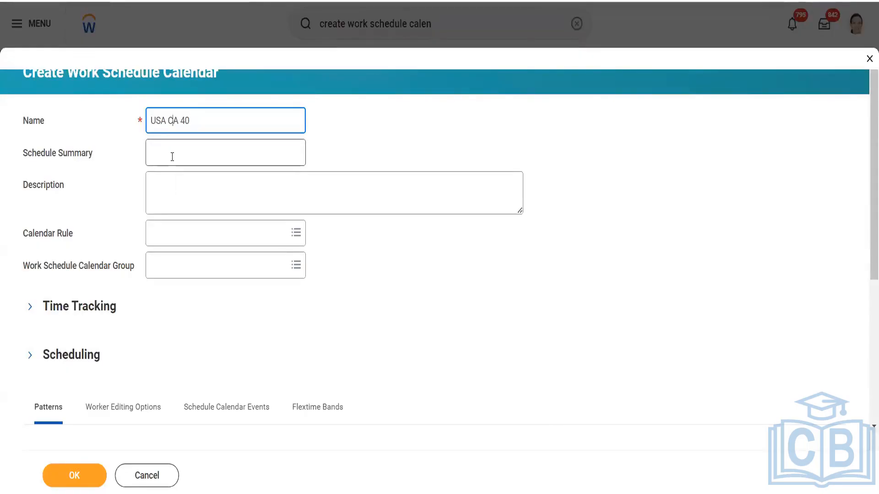
{"action": "left_click", "coordinate": [172, 157]}
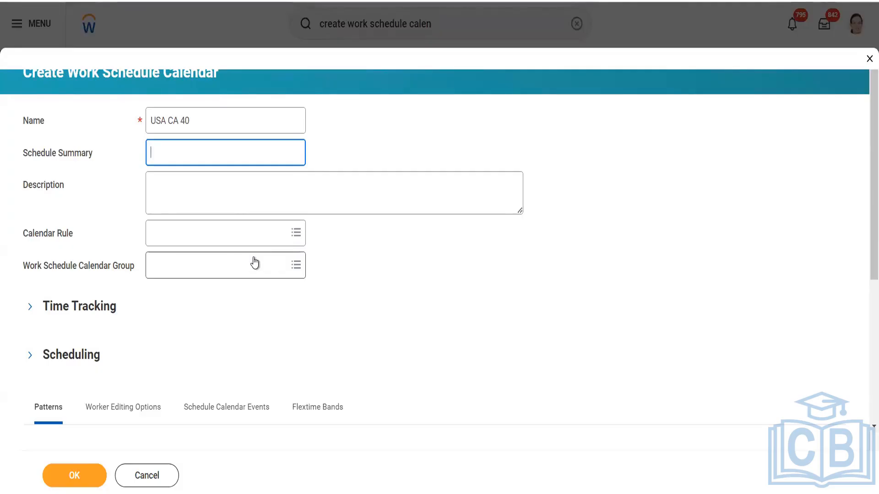
{"action": "left_click", "coordinate": [252, 236]}
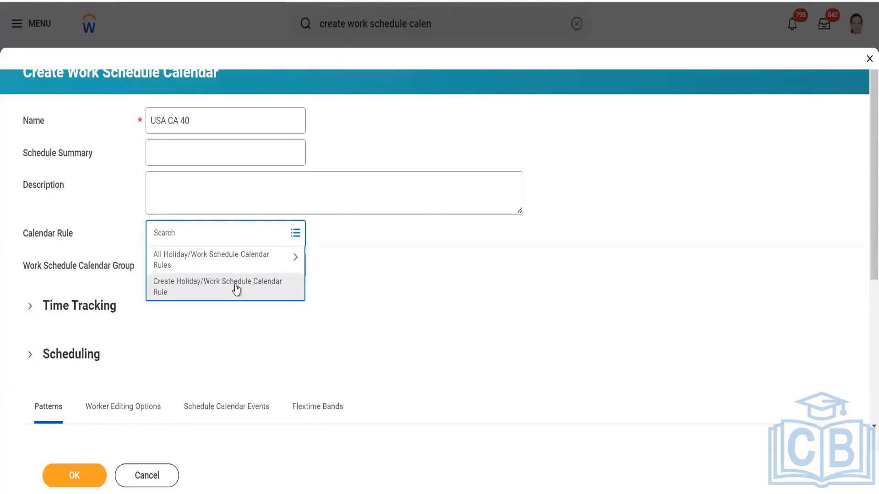
- Create a new calendar rule with the description USA CA
{"action": "left_click", "coordinate": [236, 287]}
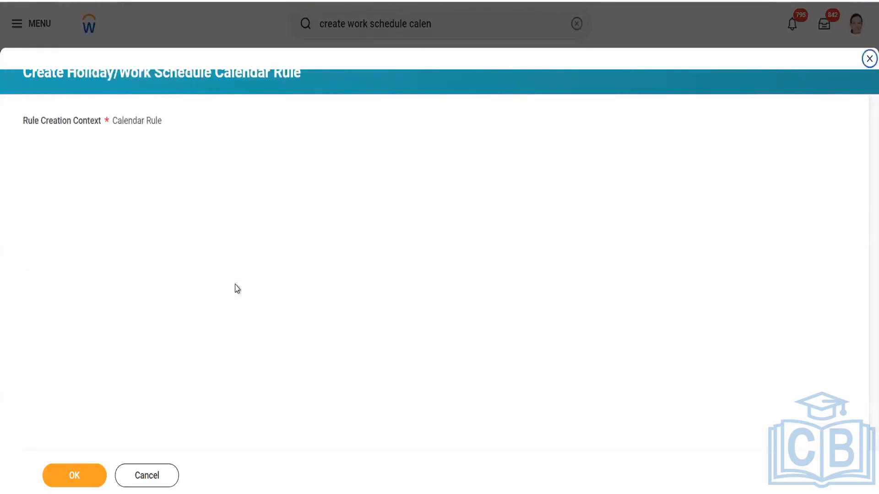
{"action": "left_click", "coordinate": [62, 478]}
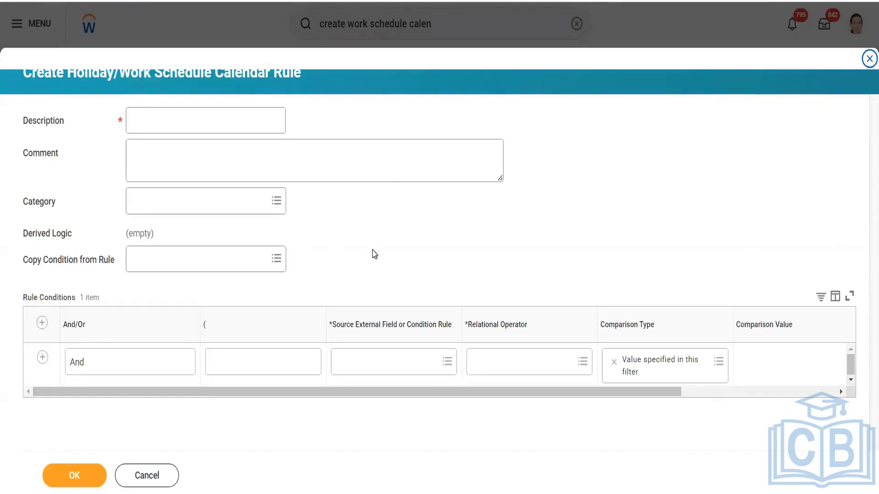
{"action": "left_click", "coordinate": [165, 128]}
{"action": "type", "text": "USA "}
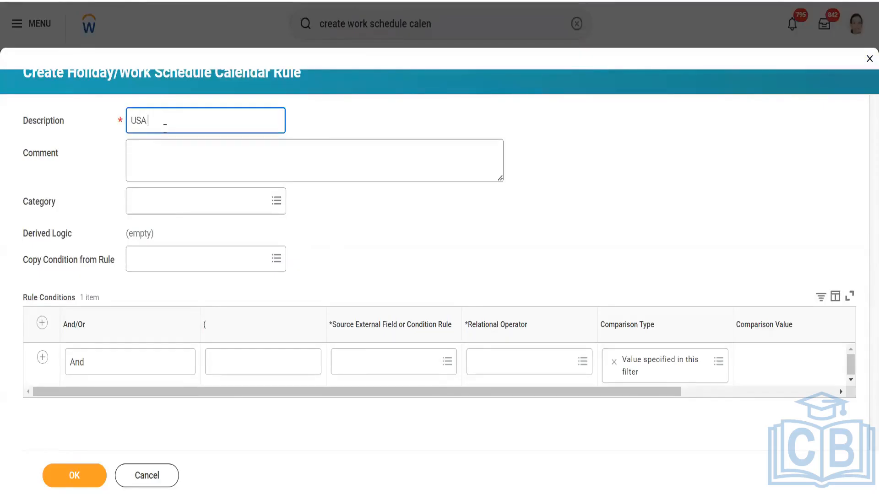
{"action": "type", "text": "CA"}
- Set the first condition's source to Location Address - Country with operator 'in the selection list'
{"action": "left_click", "coordinate": [351, 361]}
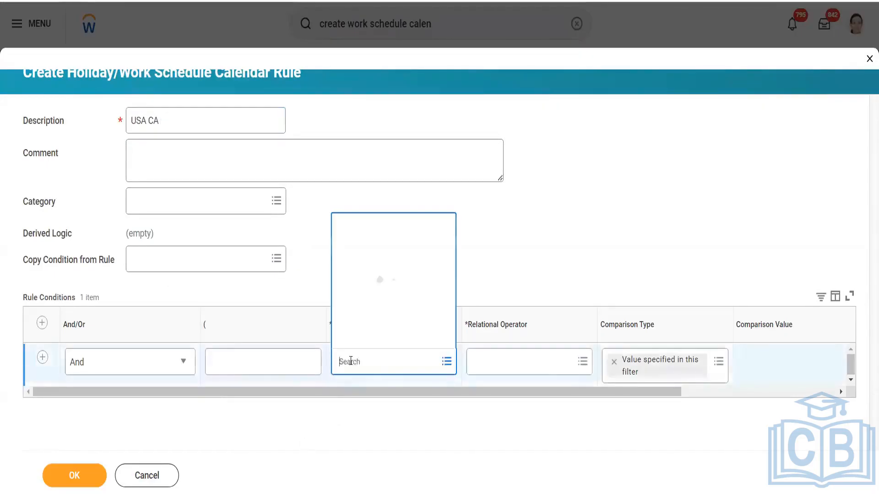
{"action": "type", "text": "location a"}
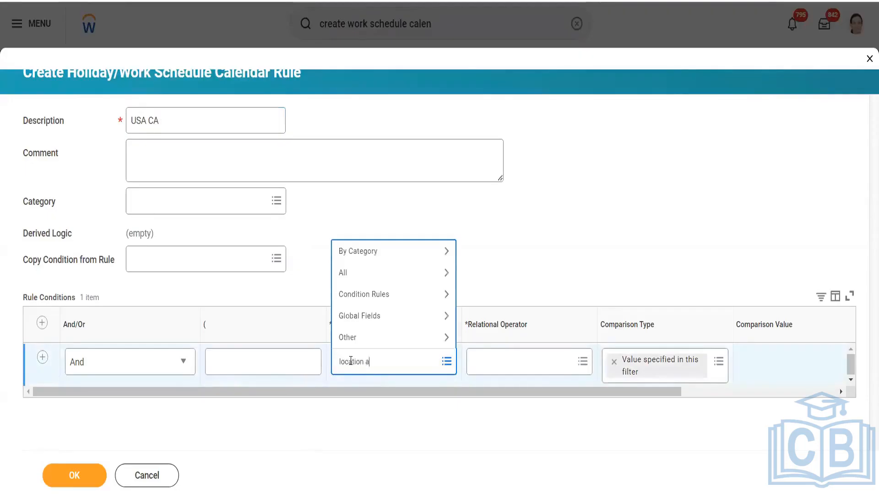
{"action": "type", "text": "ddress country"}
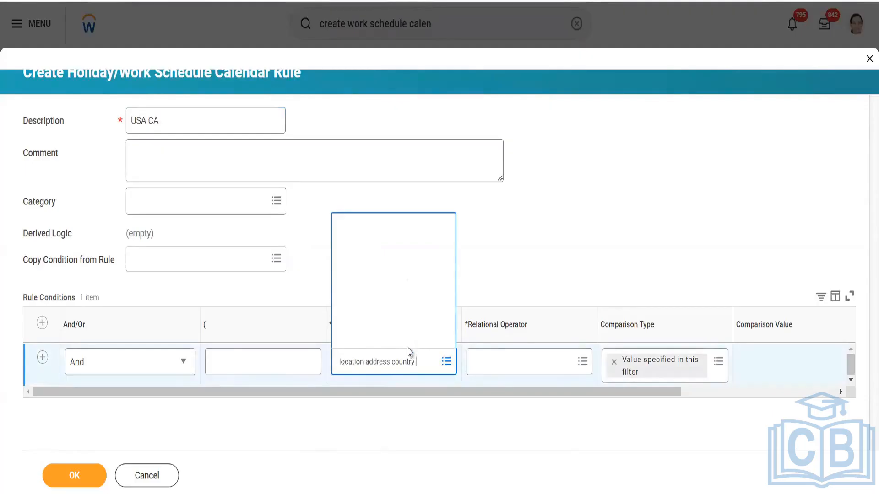
{"action": "left_click", "coordinate": [410, 260]}
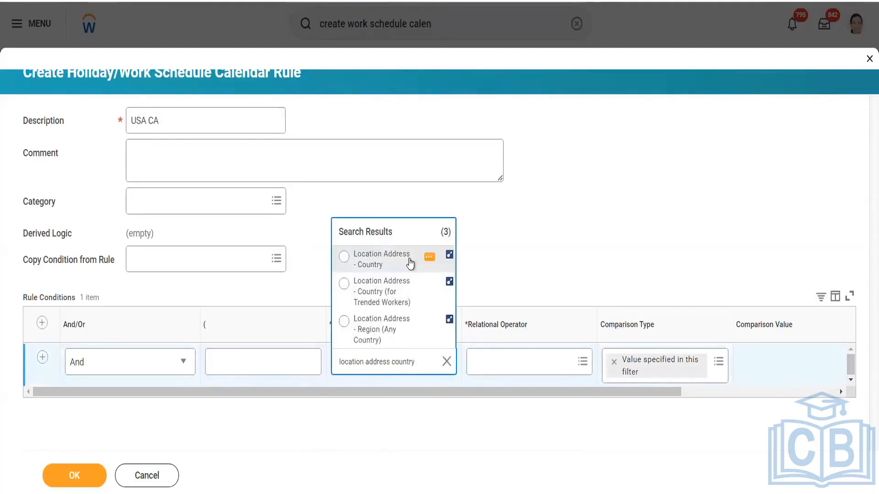
{"action": "left_click", "coordinate": [492, 361]}
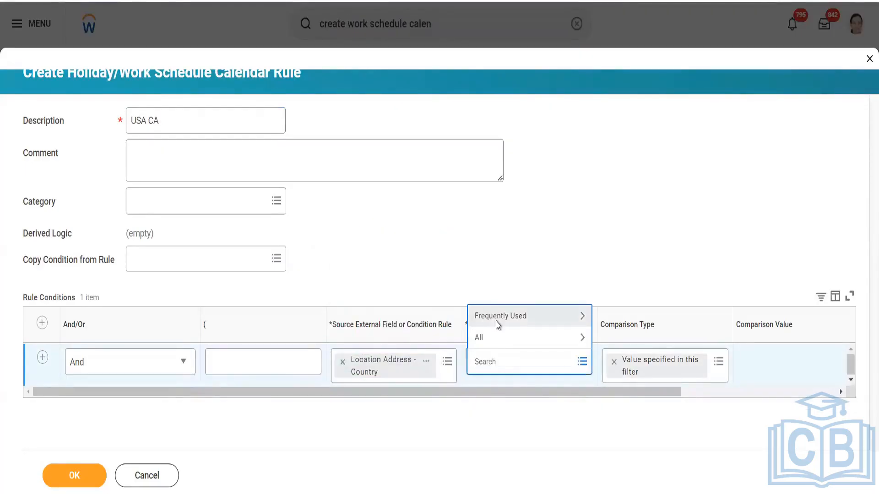
{"action": "left_click", "coordinate": [498, 320]}
{"action": "left_click", "coordinate": [496, 275]}
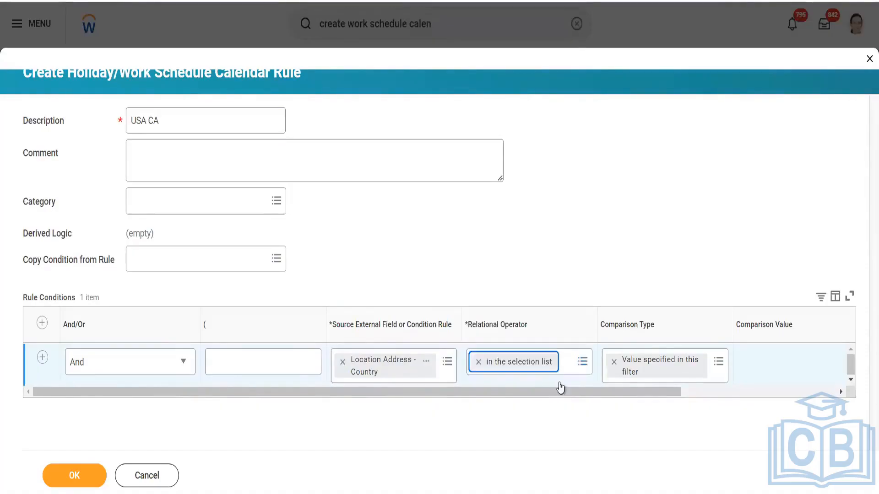
{"action": "left_click_drag", "start_coordinate": [559, 393], "coordinate": [735, 394]}
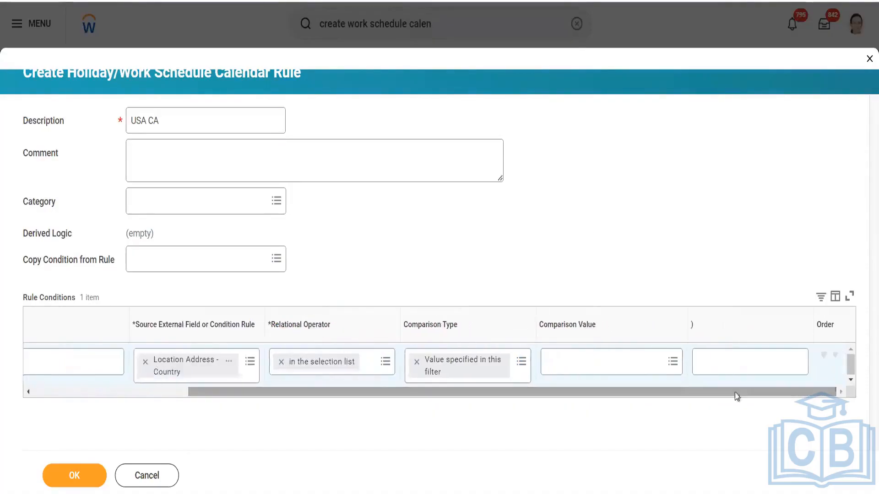
- Set the first condition's comparison value to United States of America
{"action": "left_click", "coordinate": [654, 364]}
{"action": "type", "text": "u"}
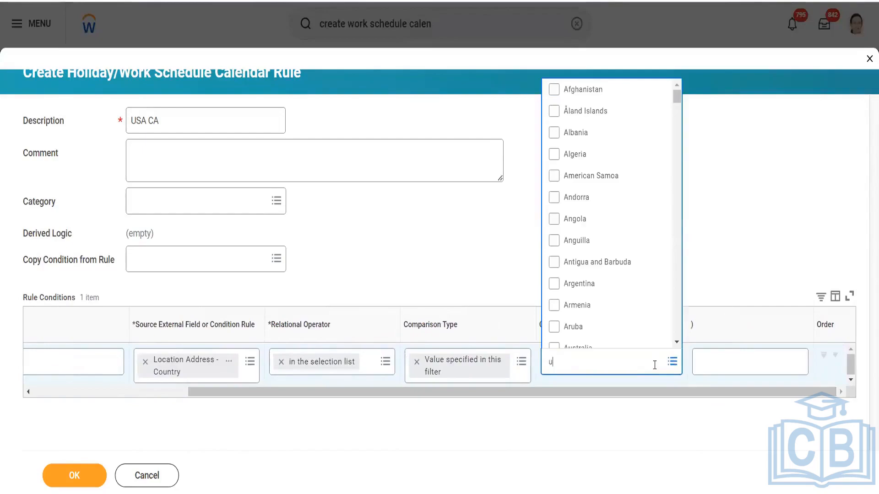
{"action": "type", "text": "nited states"}
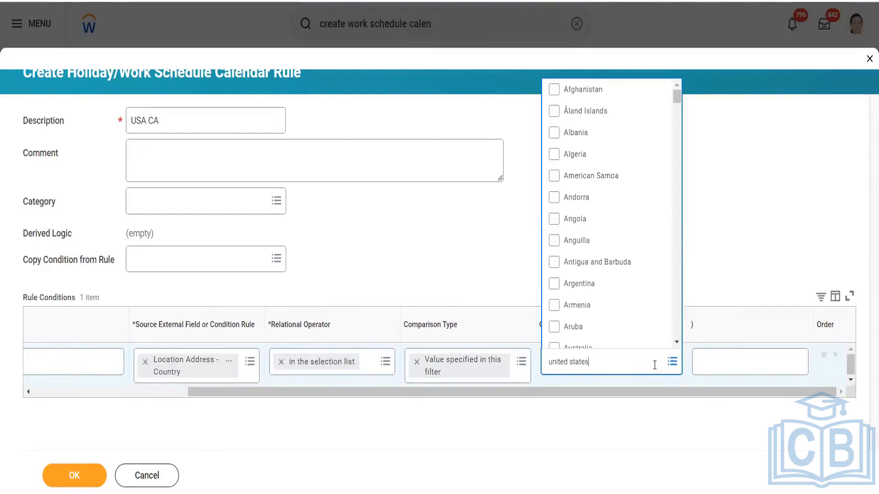
{"action": "key", "text": "Return"}
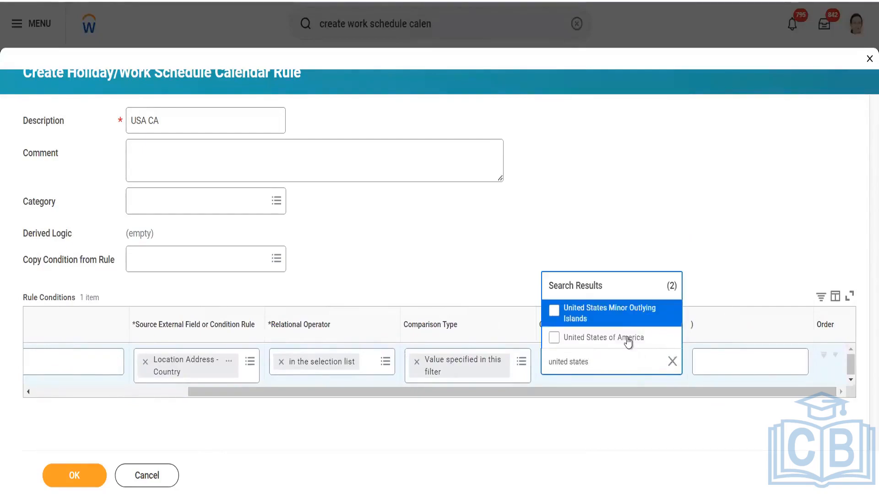
{"action": "left_click", "coordinate": [628, 339]}
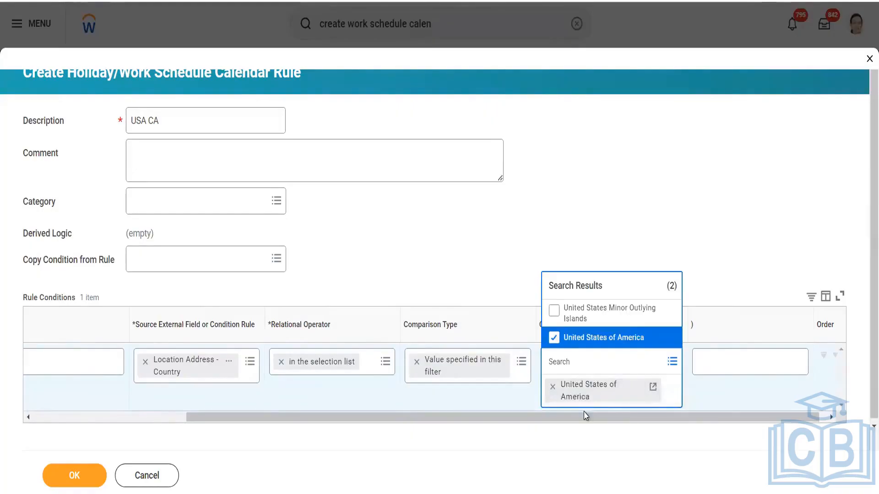
{"action": "left_click", "coordinate": [581, 432]}
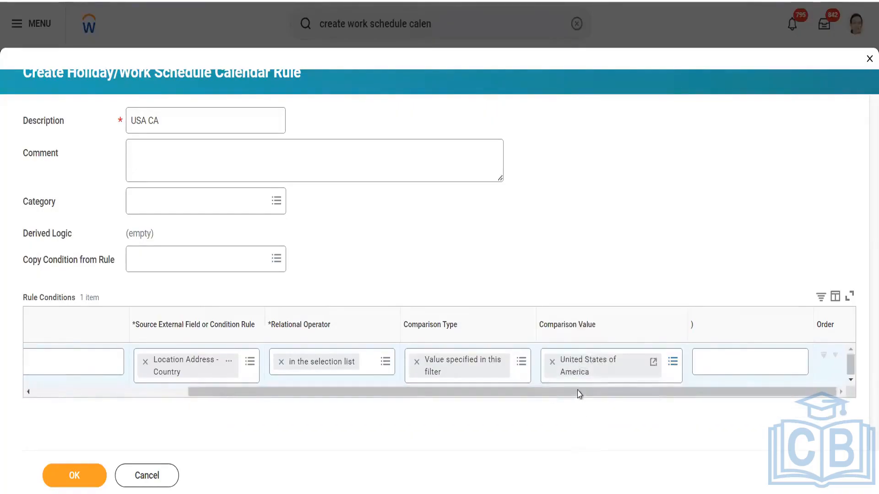
{"action": "left_click_drag", "start_coordinate": [579, 394], "coordinate": [118, 422]}
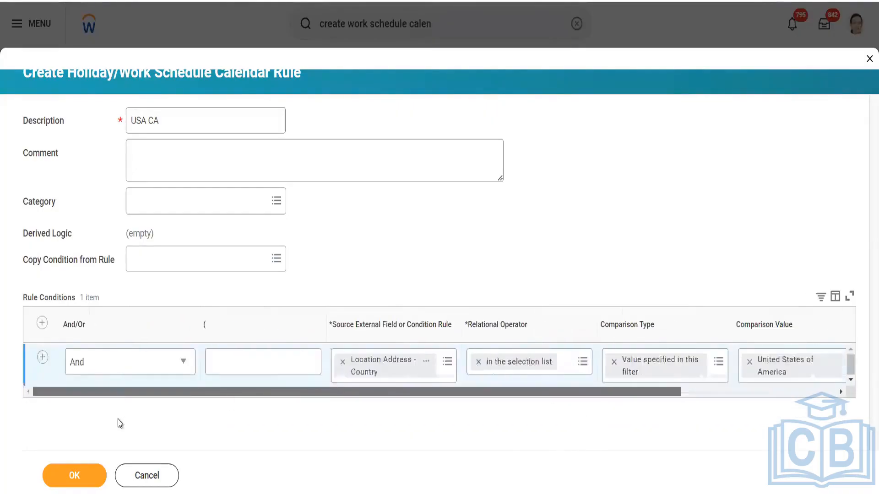
- Add a second condition row and search its source fields for 'state'
{"action": "left_click", "coordinate": [42, 359]}
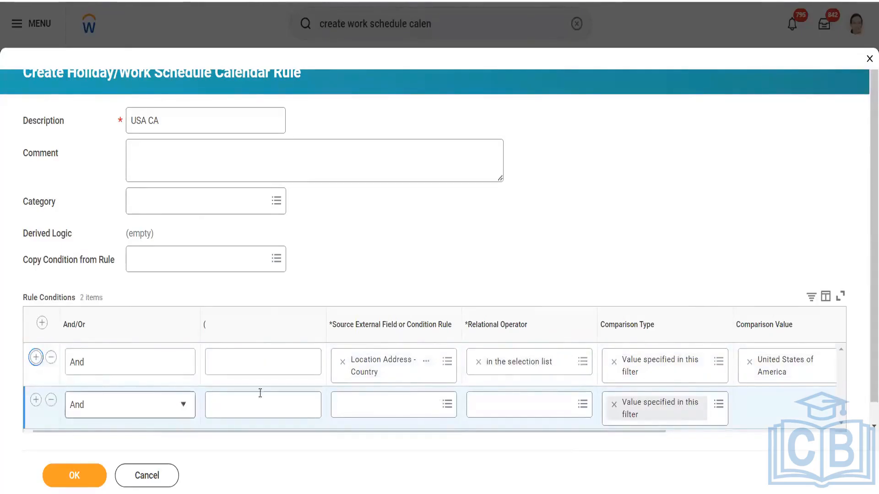
{"action": "left_click", "coordinate": [370, 406]}
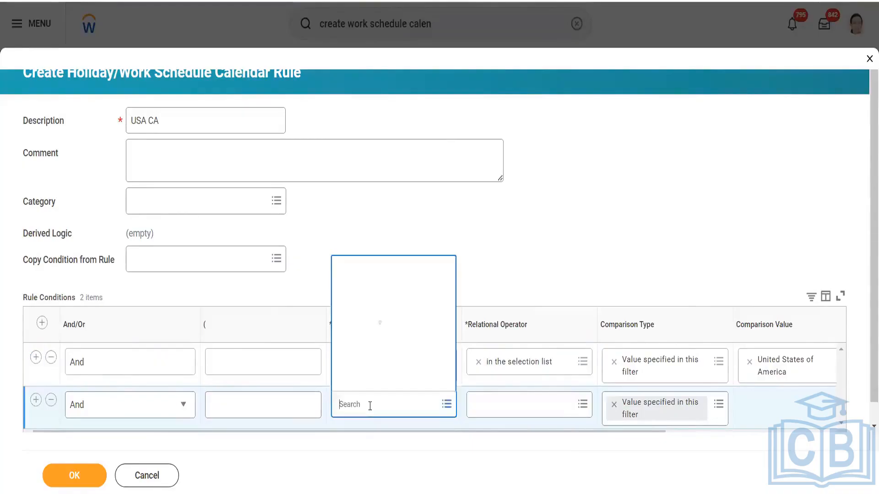
{"action": "type", "text": "stat"}
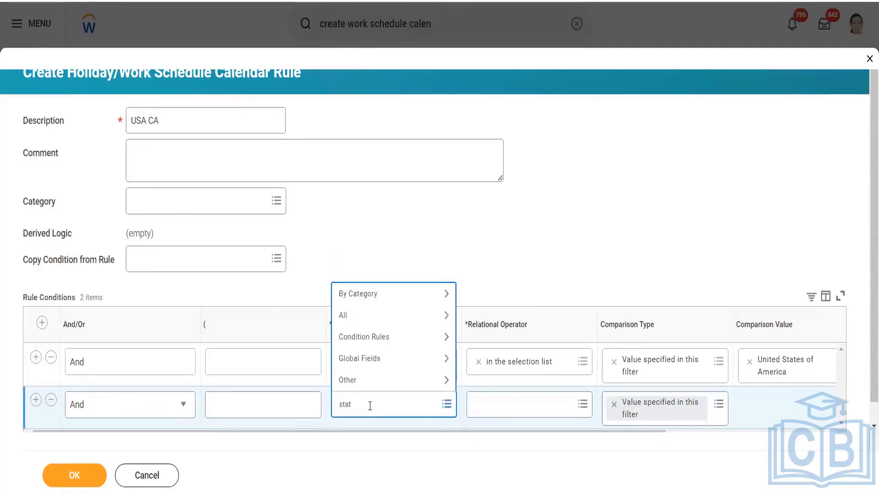
{"action": "type", "text": "e"}
{"action": "key", "text": "Return"}
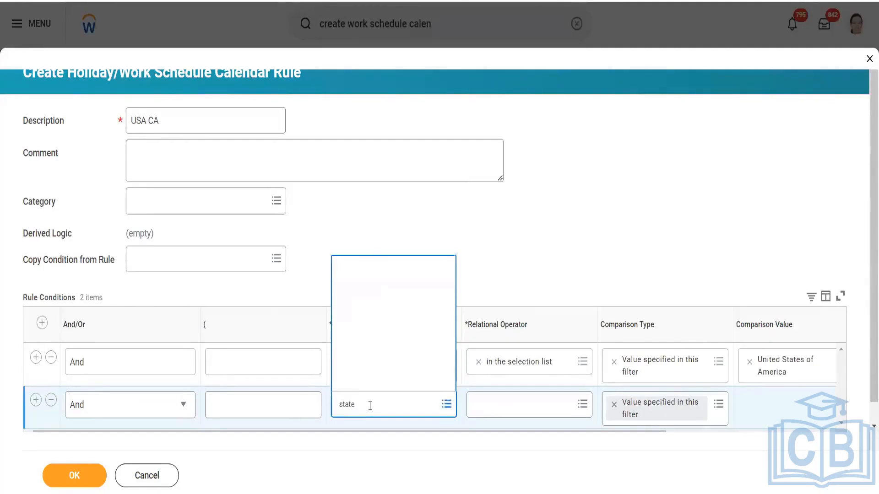
{"action": "scroll", "coordinate": [383, 314], "scroll_direction": "down", "scroll_amount": 2}
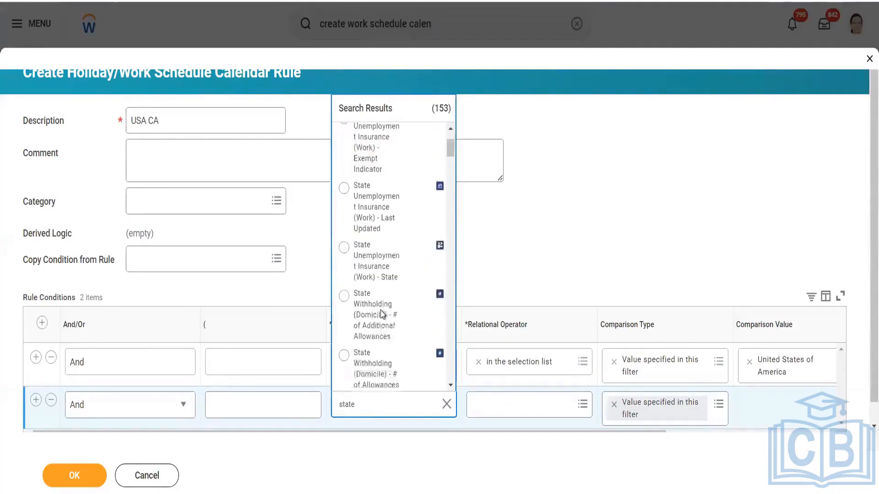
{"action": "scroll", "coordinate": [382, 314], "scroll_direction": "down", "scroll_amount": 3}
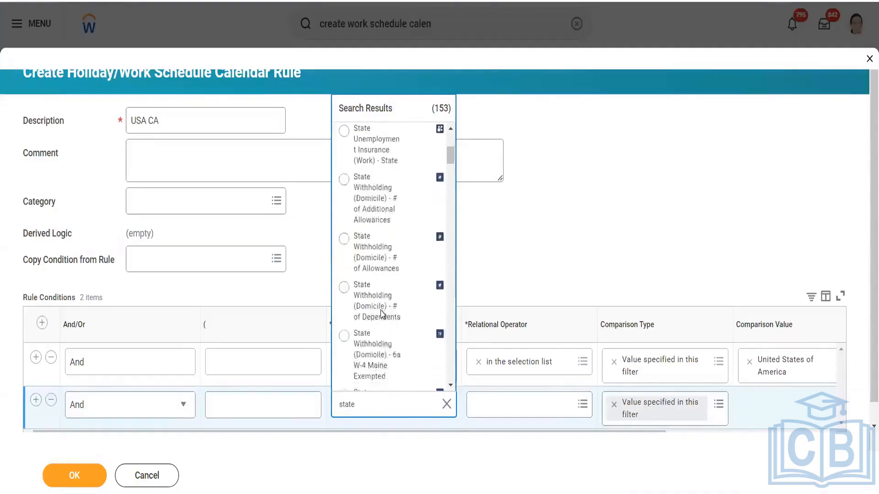
{"action": "scroll", "coordinate": [382, 314], "scroll_direction": "down", "scroll_amount": 4}
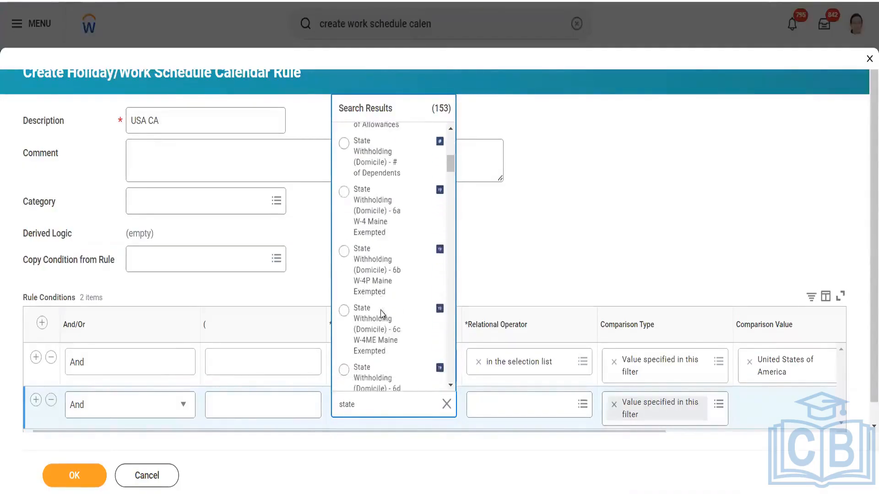
{"action": "scroll", "coordinate": [383, 314], "scroll_direction": "down", "scroll_amount": 3}
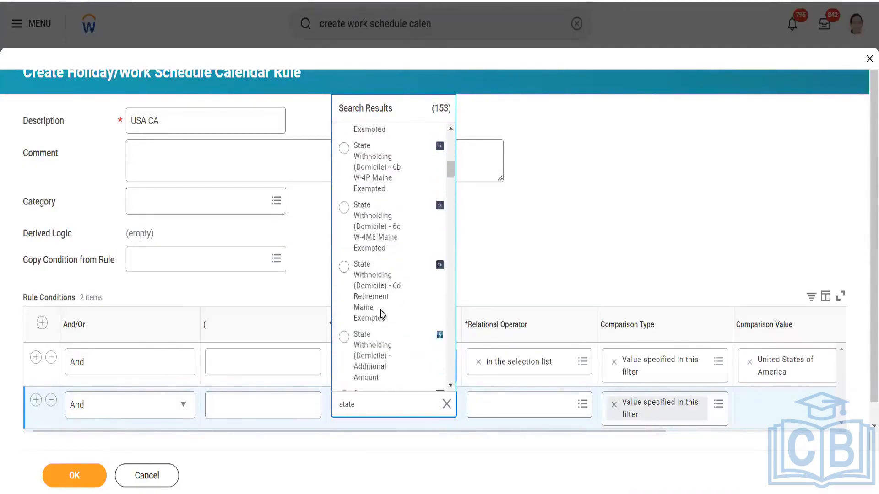
{"action": "scroll", "coordinate": [383, 314], "scroll_direction": "down", "scroll_amount": 3}
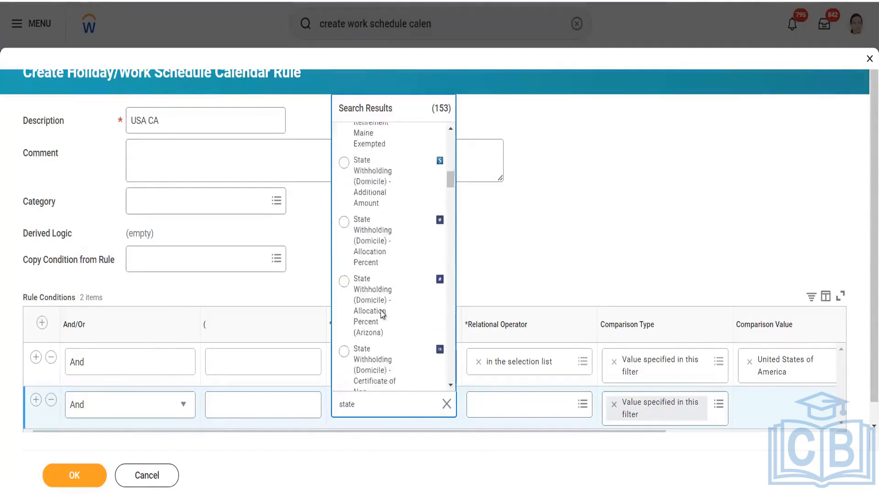
{"action": "scroll", "coordinate": [382, 314], "scroll_direction": "down", "scroll_amount": 4}
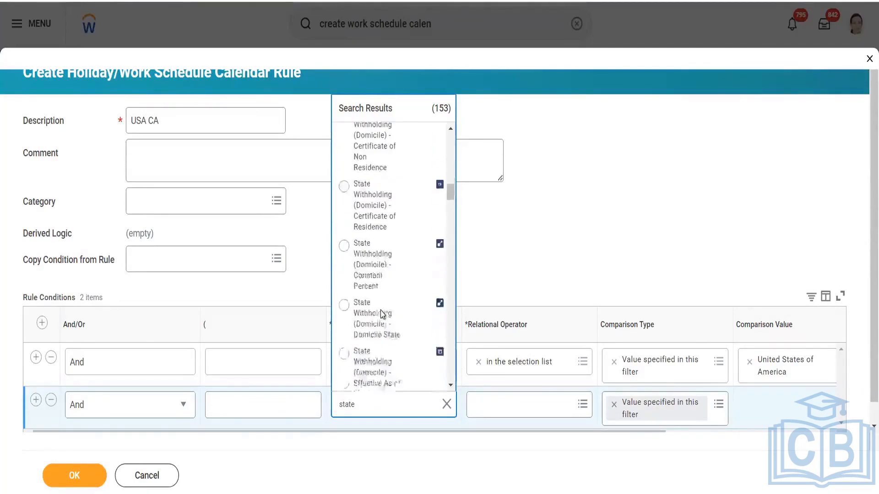
{"action": "scroll", "coordinate": [382, 314], "scroll_direction": "down", "scroll_amount": 4}
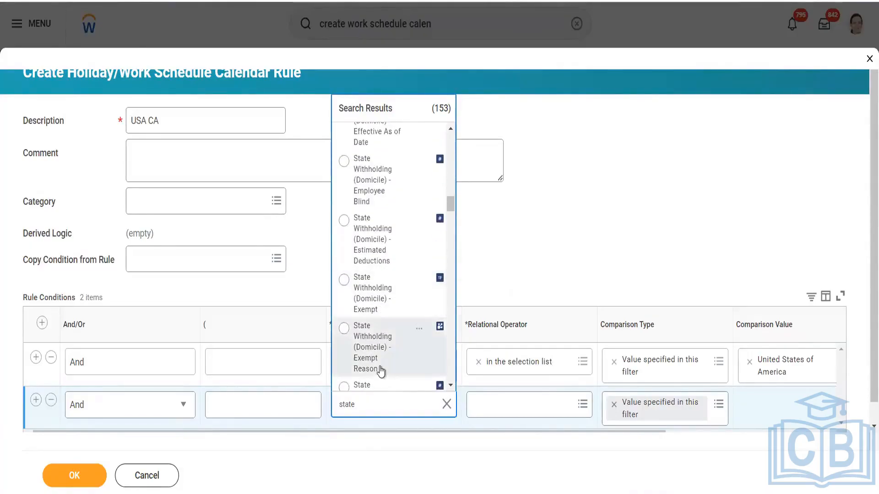
{"action": "scroll", "coordinate": [381, 370], "scroll_direction": "down", "scroll_amount": 1}
{"action": "scroll", "coordinate": [380, 369], "scroll_direction": "down", "scroll_amount": 2}
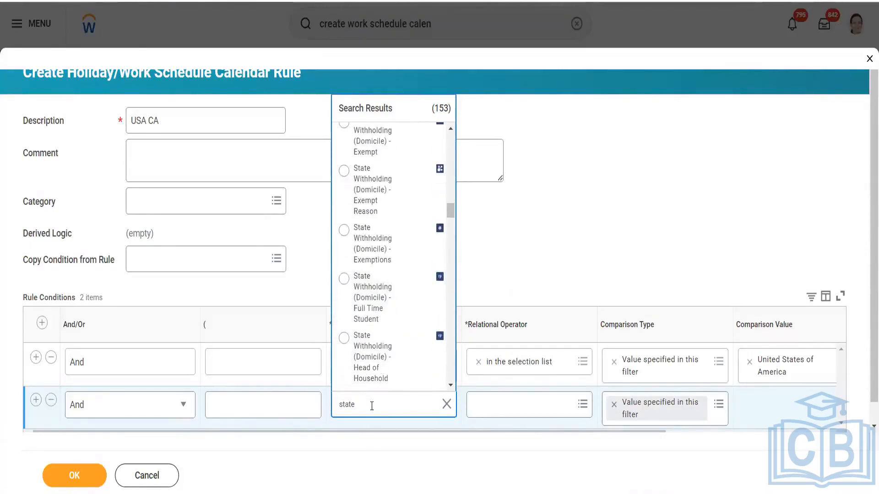
- Narrow the search to 'state united states' and pick Location Address - State (United States)
{"action": "type", "text": "united states"}
{"action": "key", "text": "Return"}
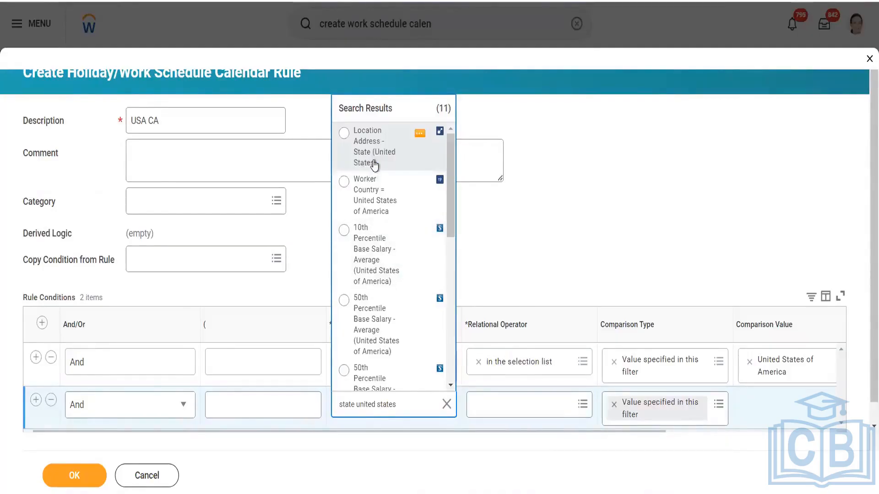
{"action": "left_click", "coordinate": [420, 136]}
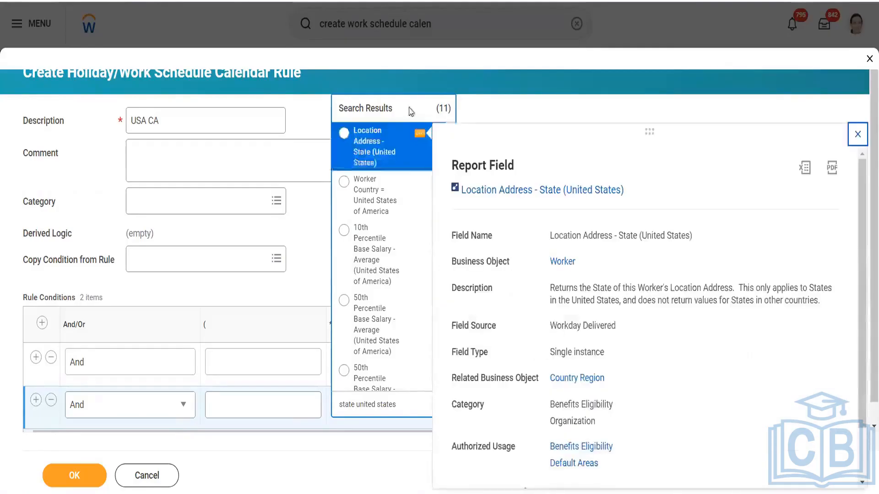
{"action": "left_click", "coordinate": [387, 147]}
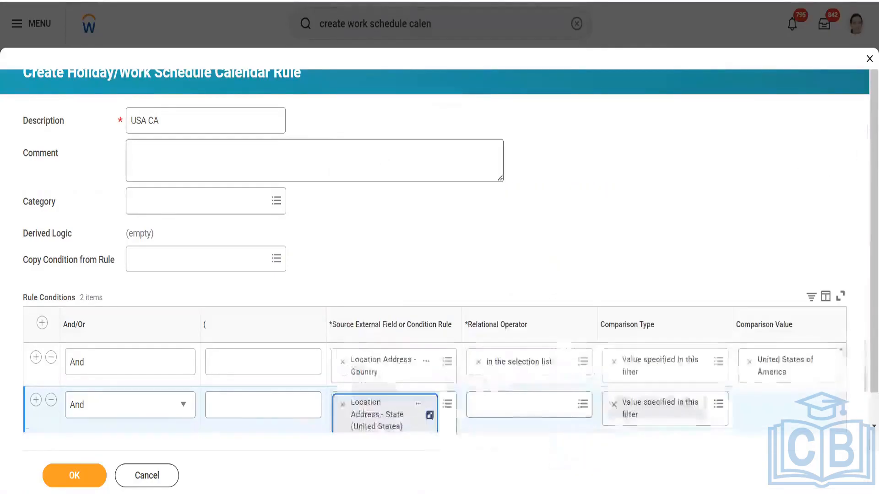
- Make the second condition 'in the selection list' California and save the USA CA rule
{"action": "left_click", "coordinate": [512, 404]}
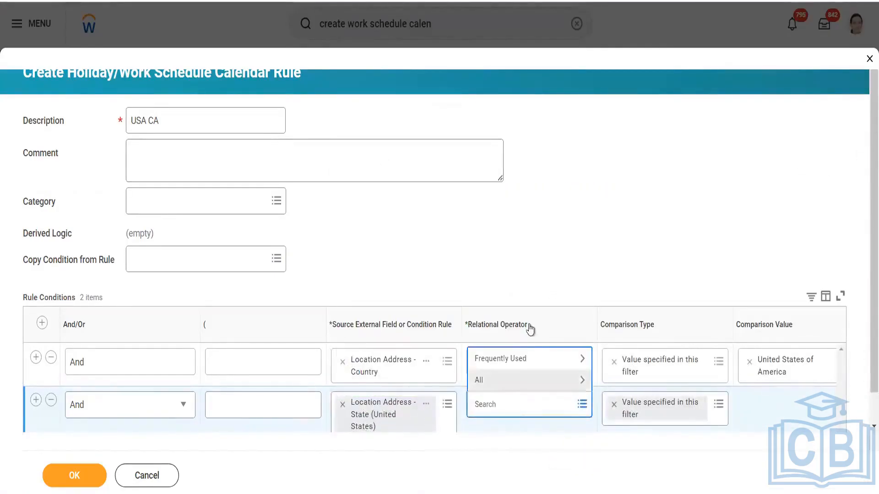
{"action": "left_click", "coordinate": [523, 359]}
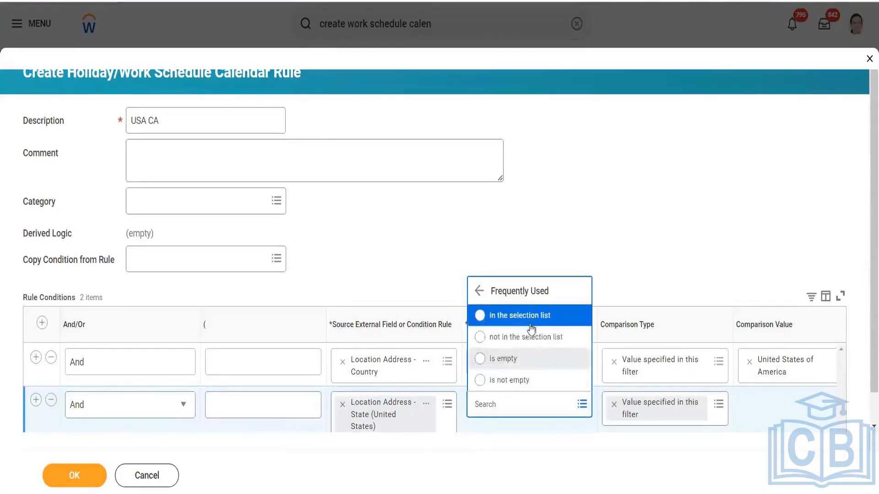
{"action": "left_click", "coordinate": [531, 328]}
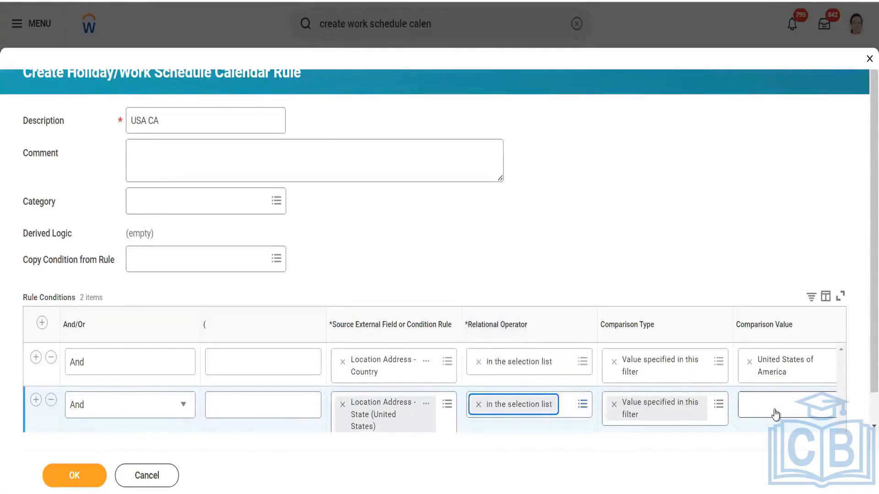
{"action": "left_click", "coordinate": [775, 414]}
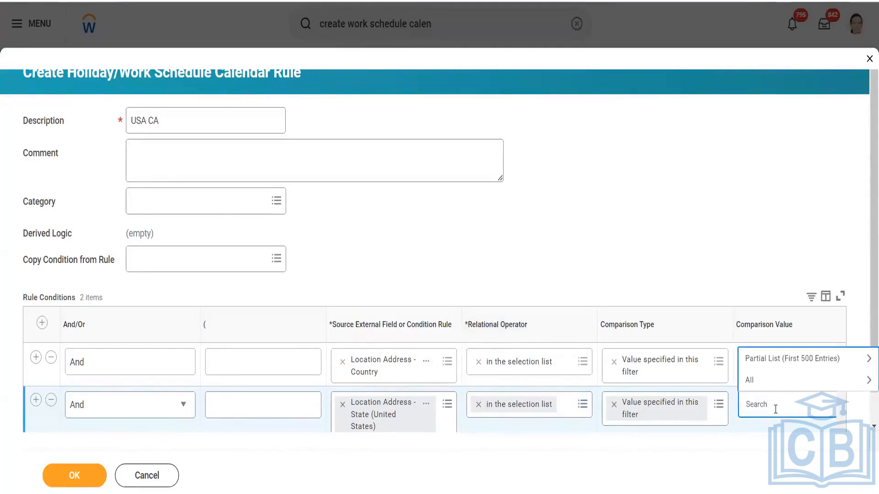
{"action": "type", "text": "Califor"}
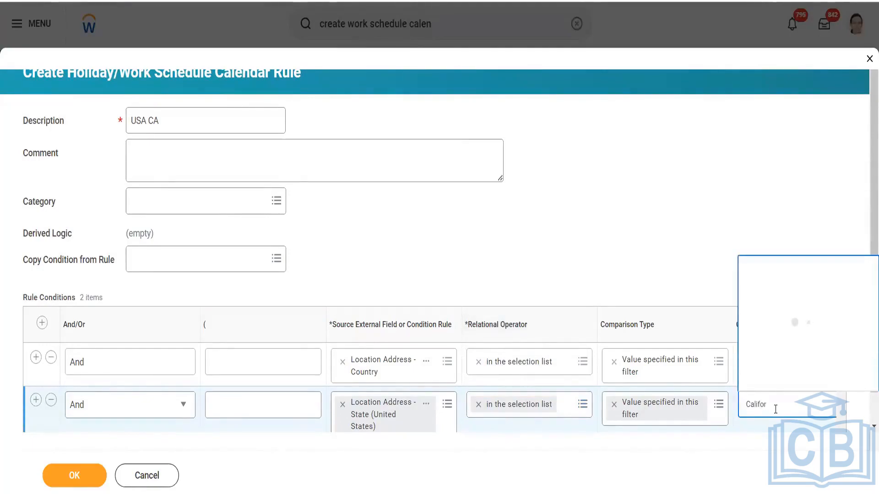
{"action": "left_click", "coordinate": [510, 181]}
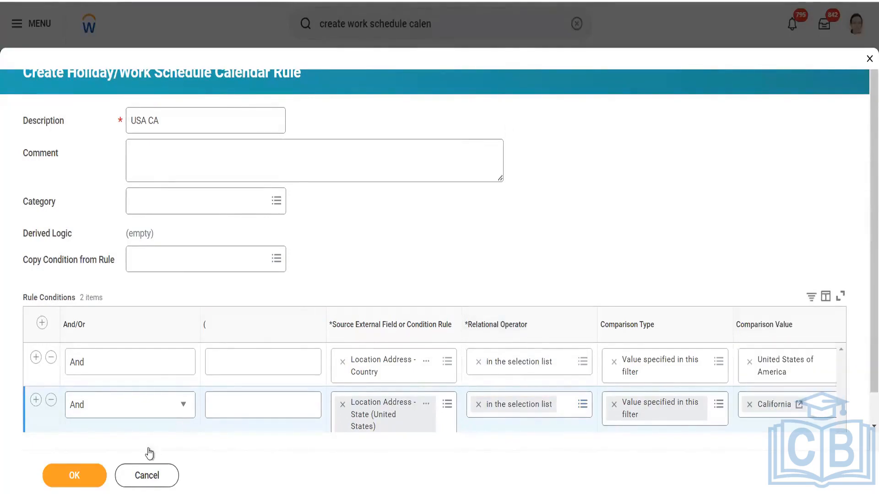
{"action": "left_click", "coordinate": [98, 475]}
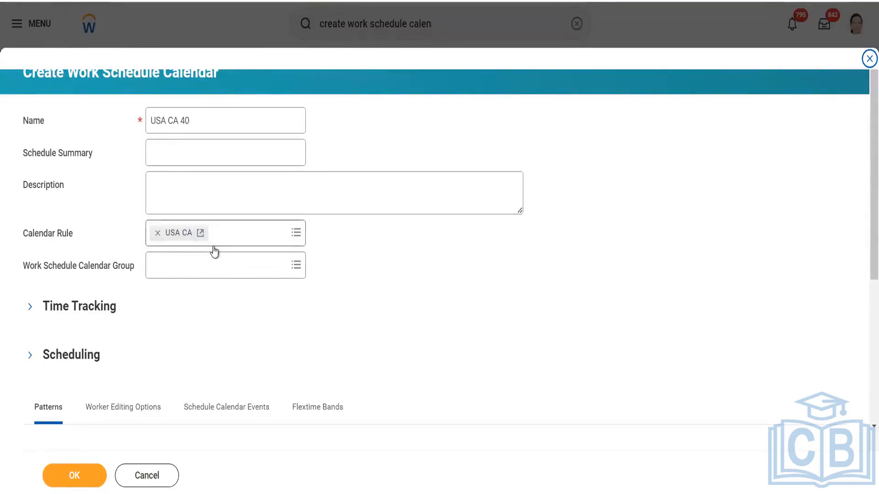
- Remove USA CA from the Calendar Rule field and open the Work Schedule Calendar Group choices
{"action": "left_click", "coordinate": [158, 233]}
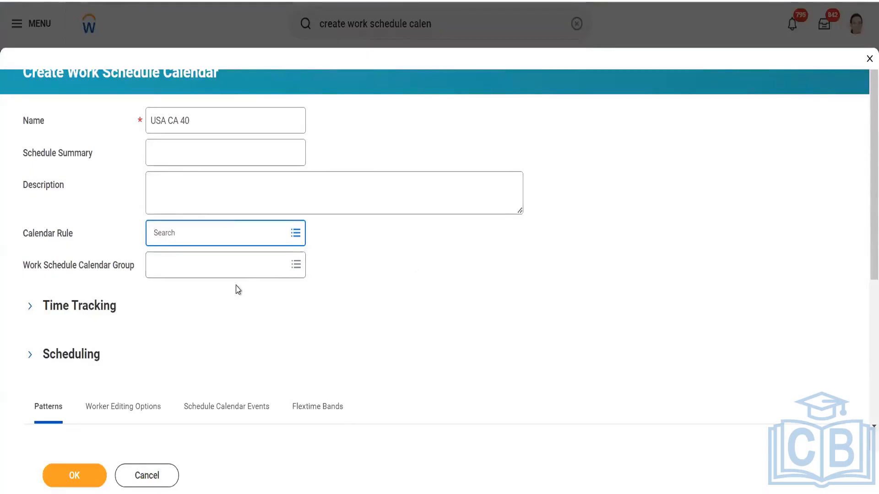
{"action": "left_click", "coordinate": [245, 270]}
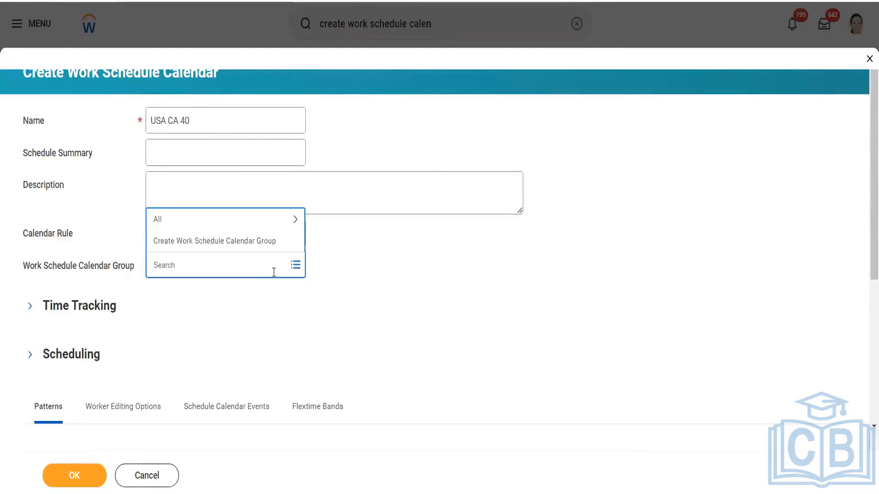
- Close the Work Schedule Calendar Group choices without picking a group
{"action": "left_click", "coordinate": [289, 315]}
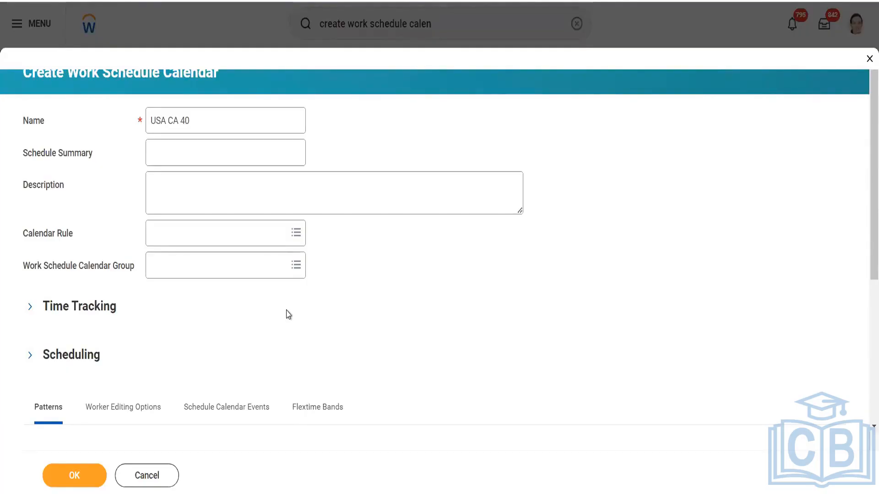
- Expand Time Tracking to show Day Breaker 12:00 AM and Work Week Start Day Sunday
{"action": "left_click", "coordinate": [32, 306]}
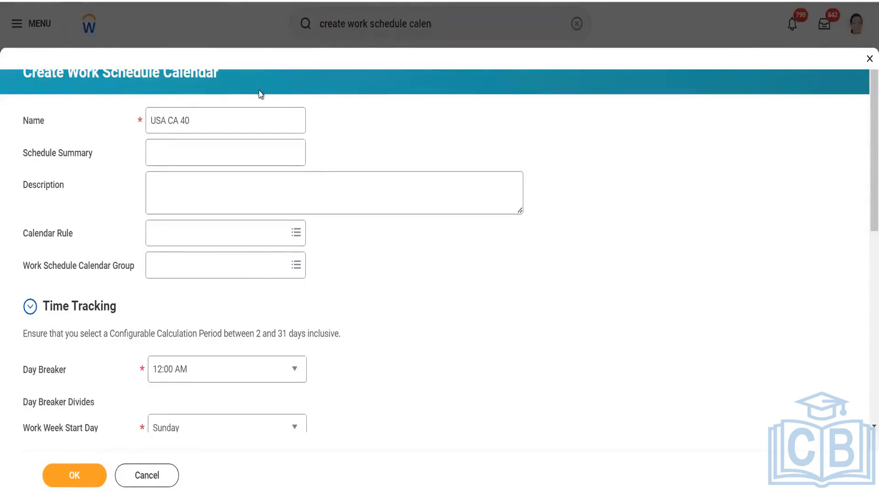
- Search 'view work schedule calendar grou' and open the View Work Schedule Calendar Group task
{"action": "left_click", "coordinate": [339, 25]}
{"action": "type", "text": "view "}
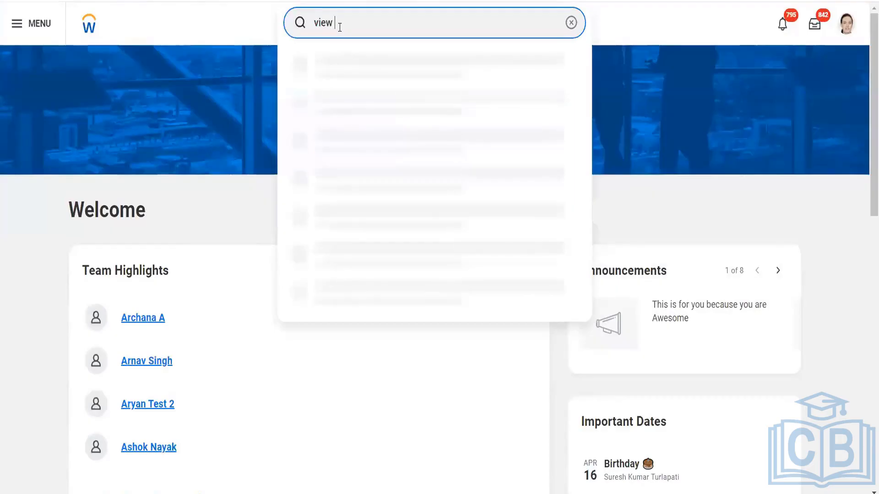
{"action": "type", "text": "work schedule caledar"}
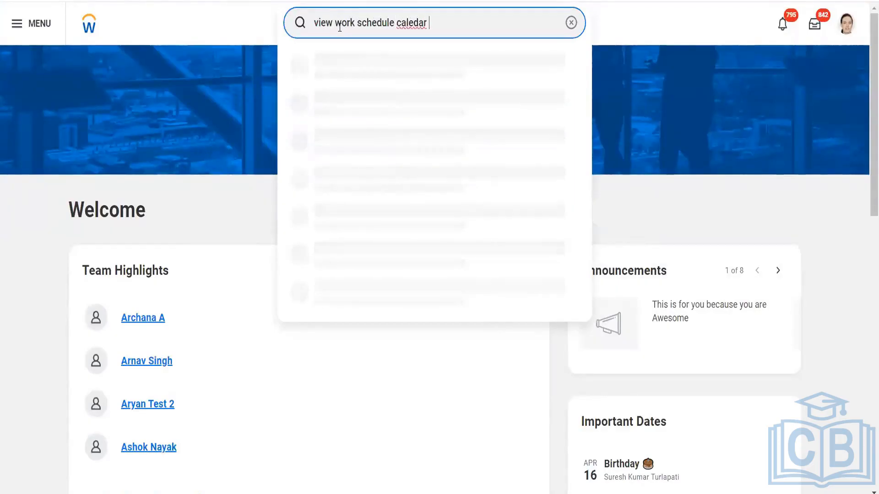
{"action": "key", "text": "BackSpace"}
{"action": "key", "text": "BackSpace"}
{"action": "type", "text": "ndar grou"}
{"action": "left_click", "coordinate": [347, 62]}
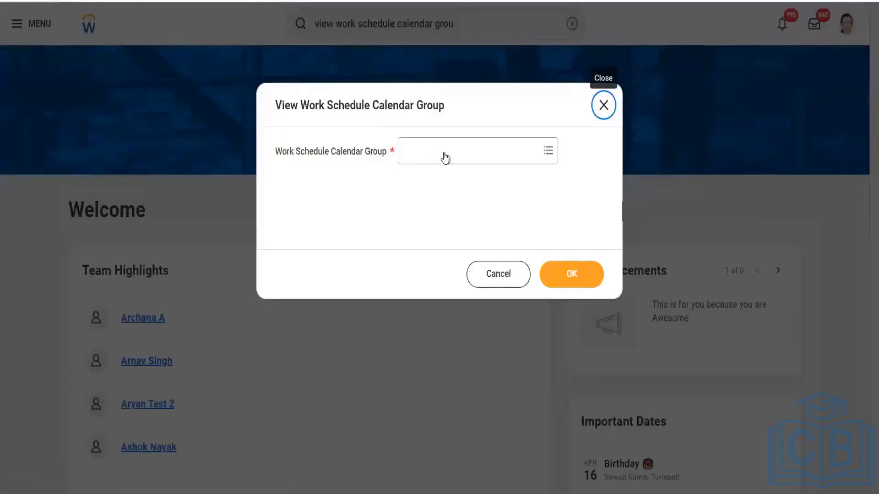
- Choose the France calendar group and view its six work schedule calendars
{"action": "left_click", "coordinate": [445, 156]}
{"action": "left_click", "coordinate": [436, 184]}
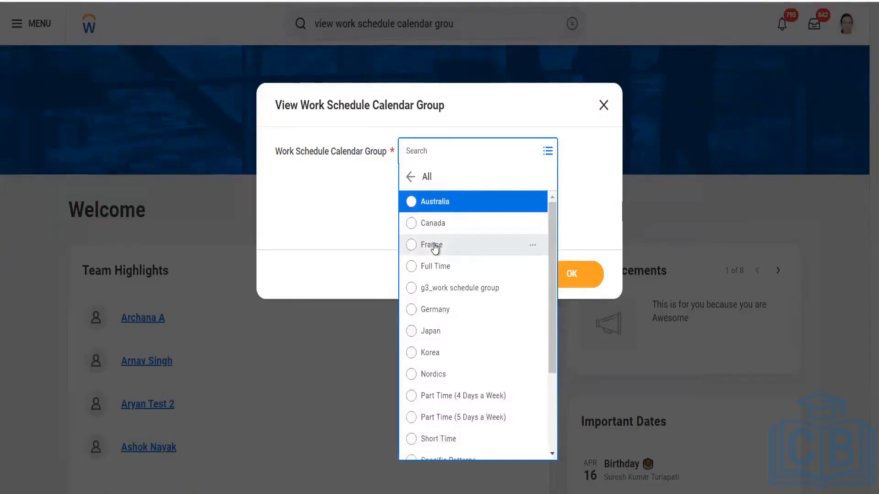
{"action": "left_click", "coordinate": [435, 247]}
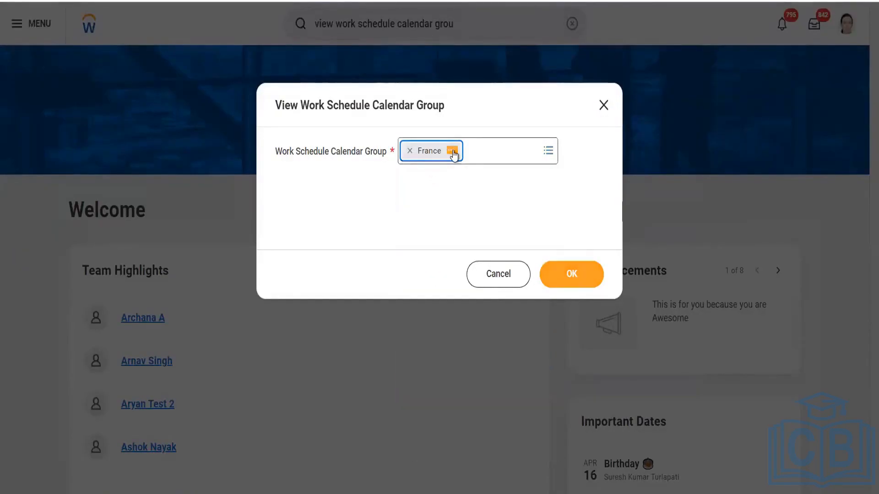
{"action": "left_click", "coordinate": [564, 275]}
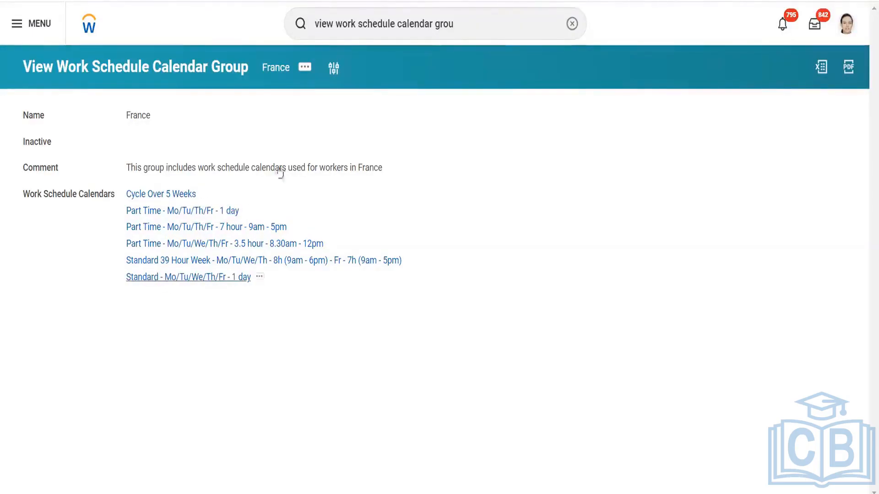
- Open the France calendar group's edit form and review its assigned work schedule calendars
{"action": "left_click", "coordinate": [303, 73]}
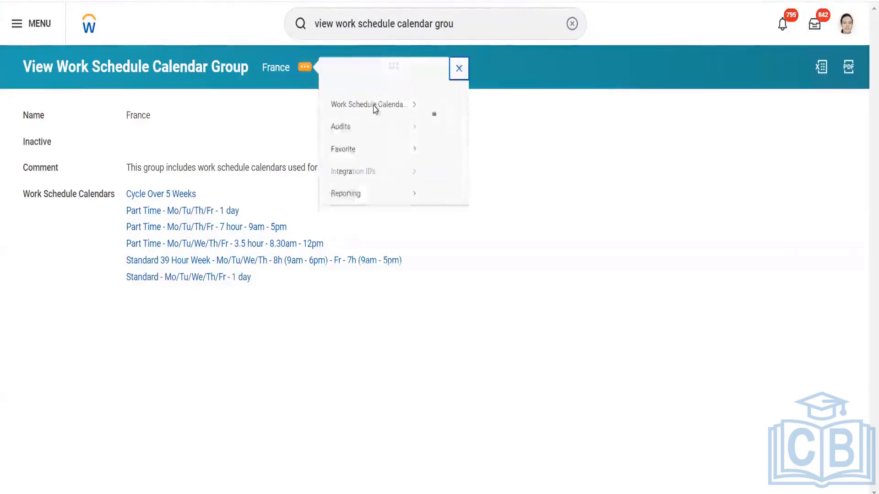
{"action": "left_click", "coordinate": [437, 117]}
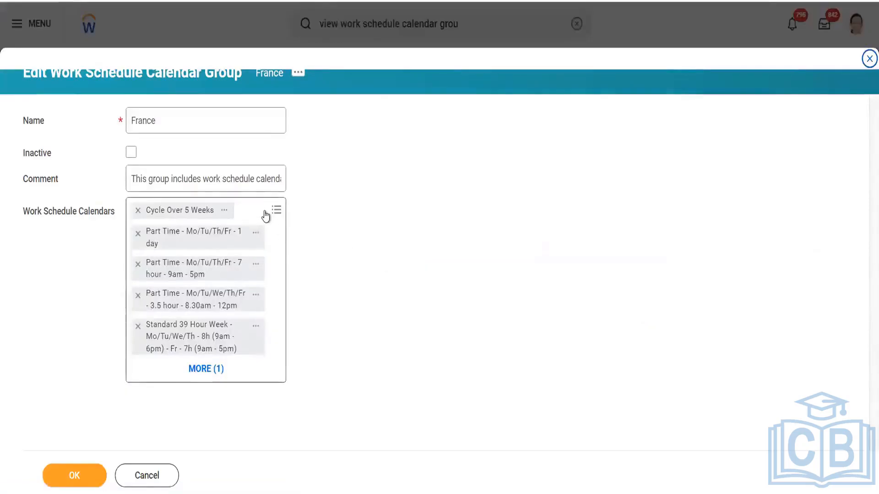
{"action": "left_click", "coordinate": [265, 212]}
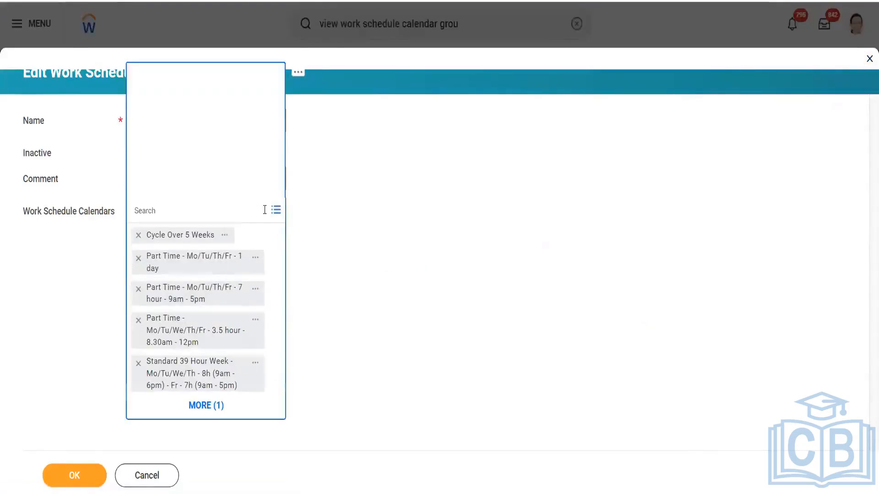
{"action": "left_click", "coordinate": [346, 236]}
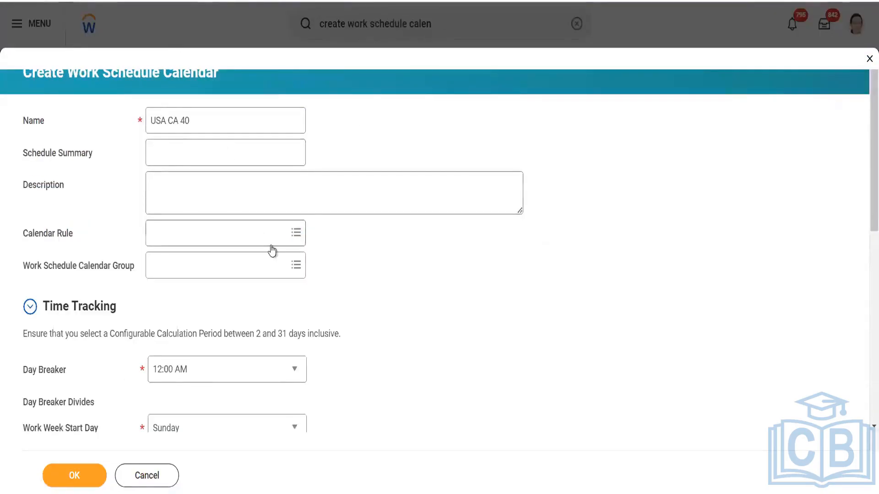
- Scroll to the Time Tracking section and read the Work Week Start Day help text
{"action": "scroll", "coordinate": [273, 249], "scroll_direction": "down", "scroll_amount": 3}
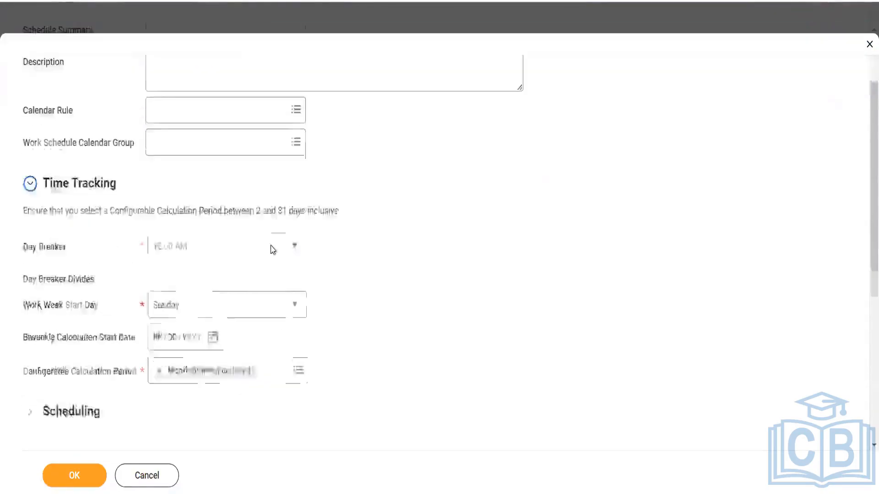
{"action": "scroll", "coordinate": [273, 249], "scroll_direction": "down", "scroll_amount": 2}
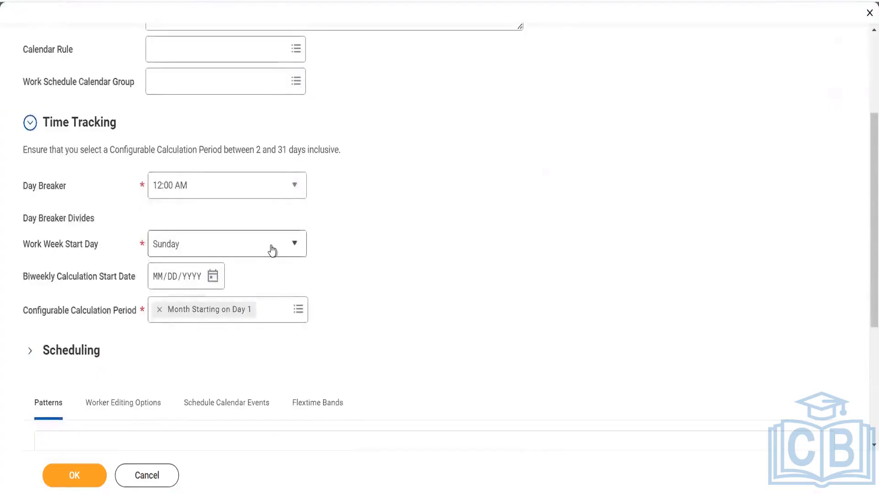
{"action": "mouse_move", "coordinate": [272, 250]}
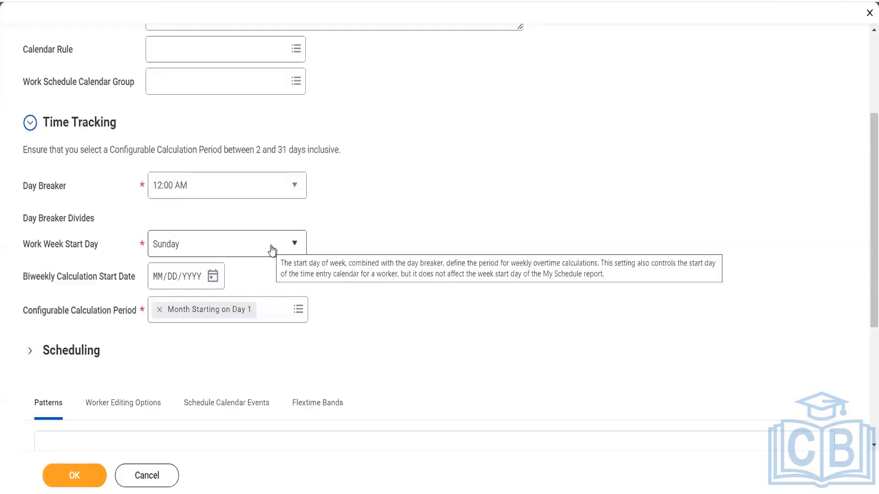
- Open the week start day list, then dismiss a stray browser context menu
{"action": "left_click", "coordinate": [272, 249]}
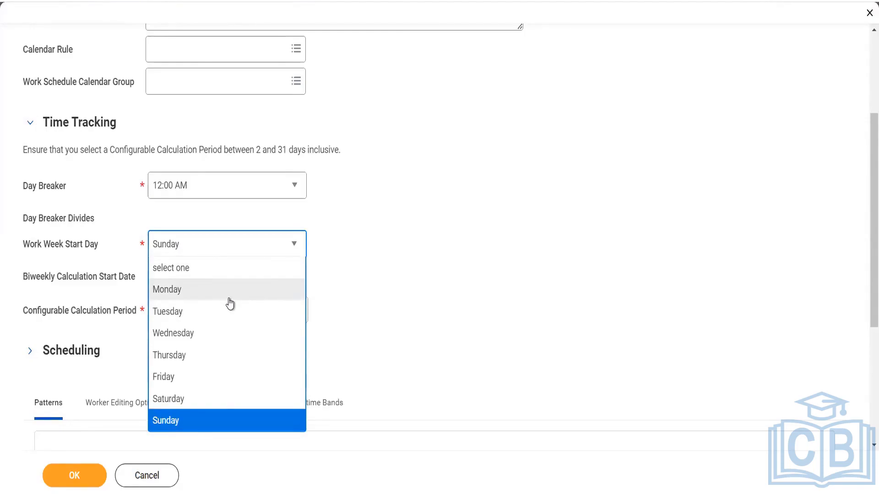
{"action": "right_click", "coordinate": [388, 286]}
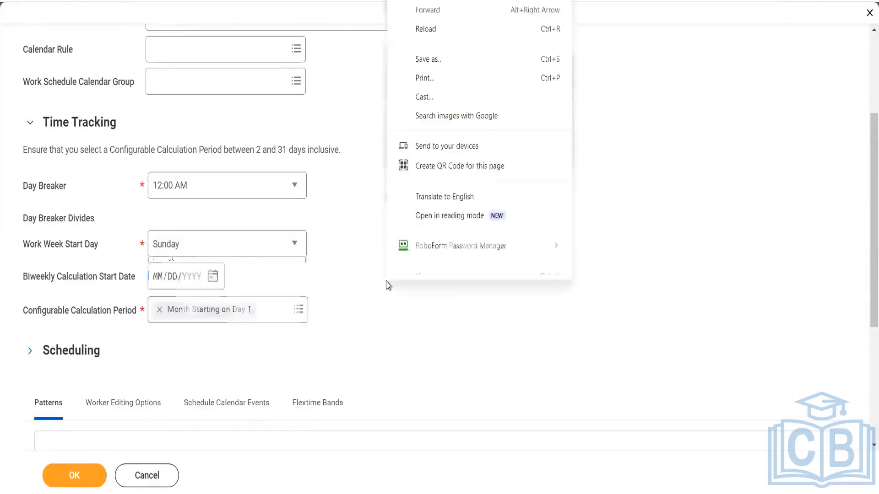
{"action": "left_click", "coordinate": [316, 257]}
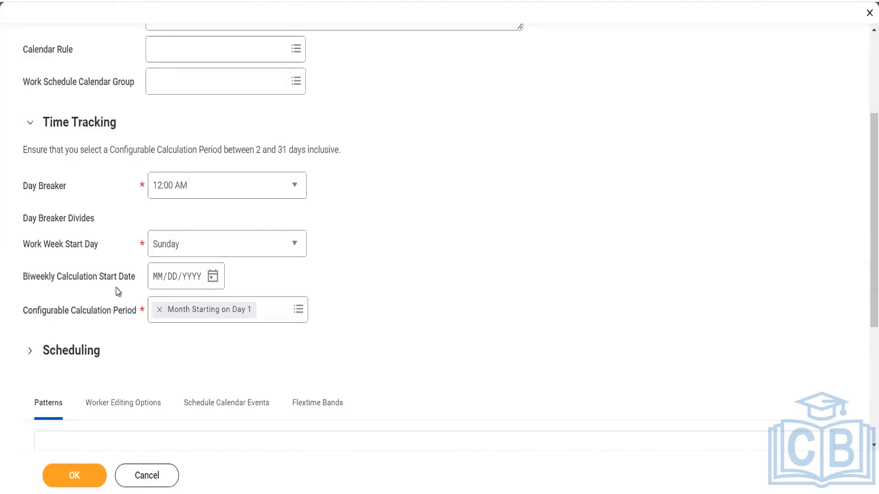
- Set Biweekly Calculation Start Date to Sunday 03/03/2024 after trying March 1, 4 and 2
{"action": "left_click", "coordinate": [215, 283]}
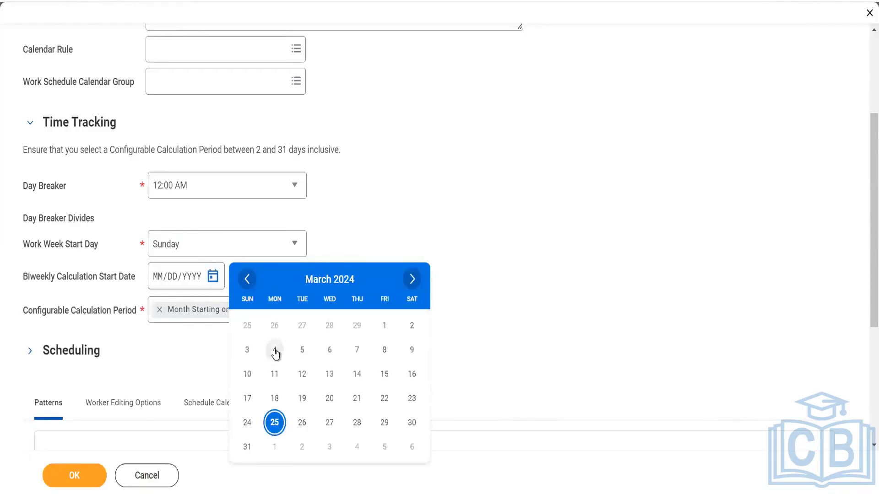
{"action": "left_click", "coordinate": [383, 330]}
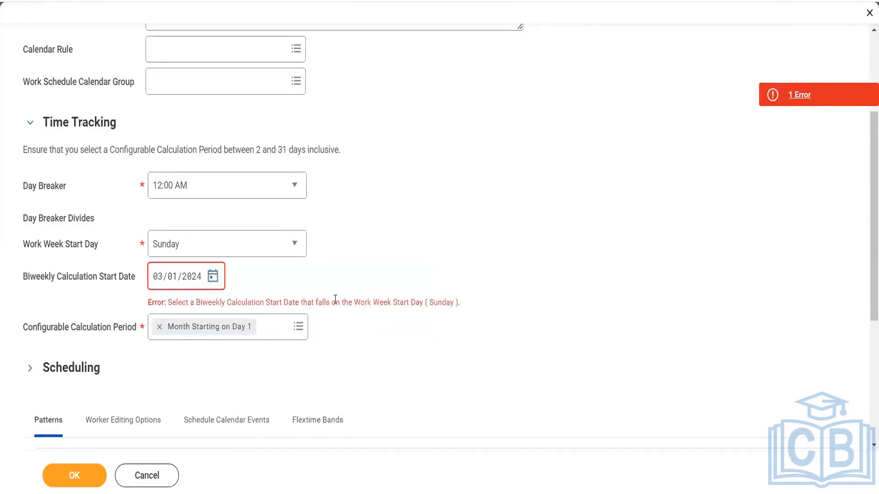
{"action": "left_click", "coordinate": [213, 277]}
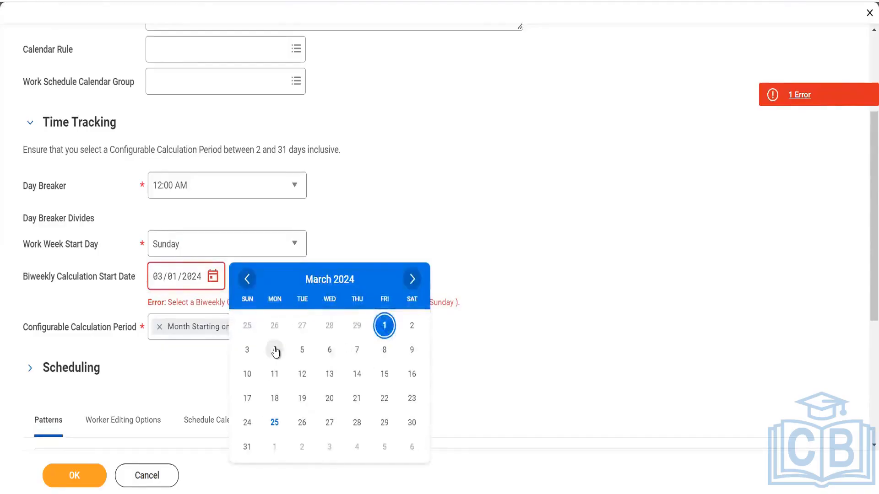
{"action": "left_click", "coordinate": [275, 350]}
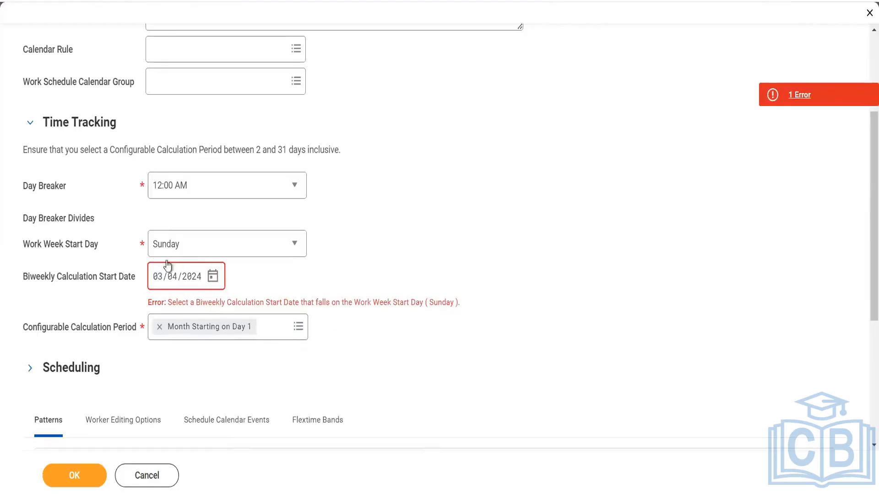
{"action": "left_click", "coordinate": [213, 276]}
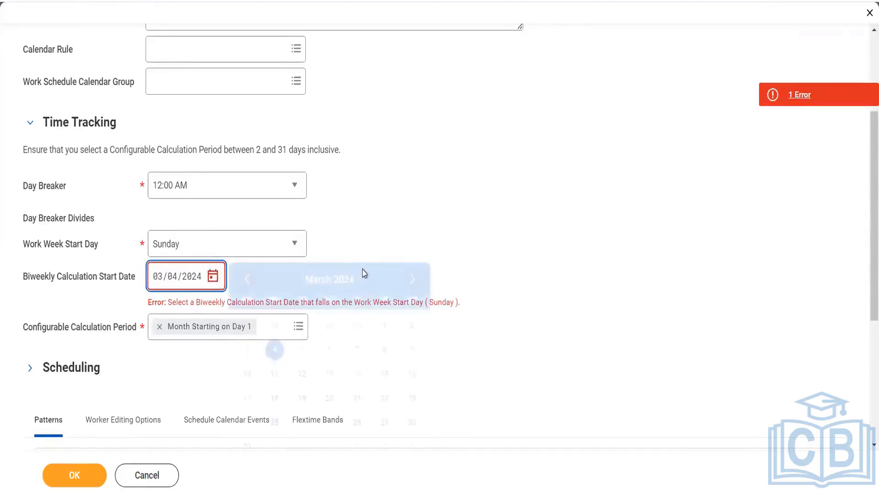
{"action": "left_click", "coordinate": [411, 327]}
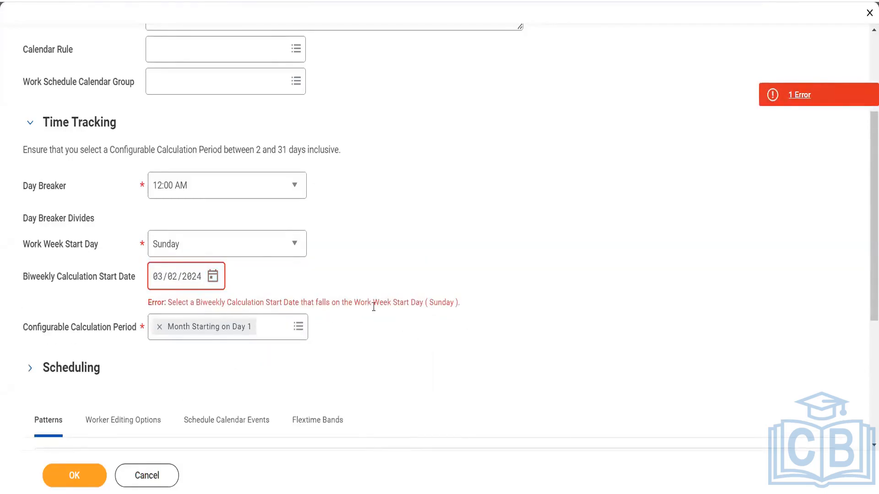
{"action": "left_click", "coordinate": [218, 278]}
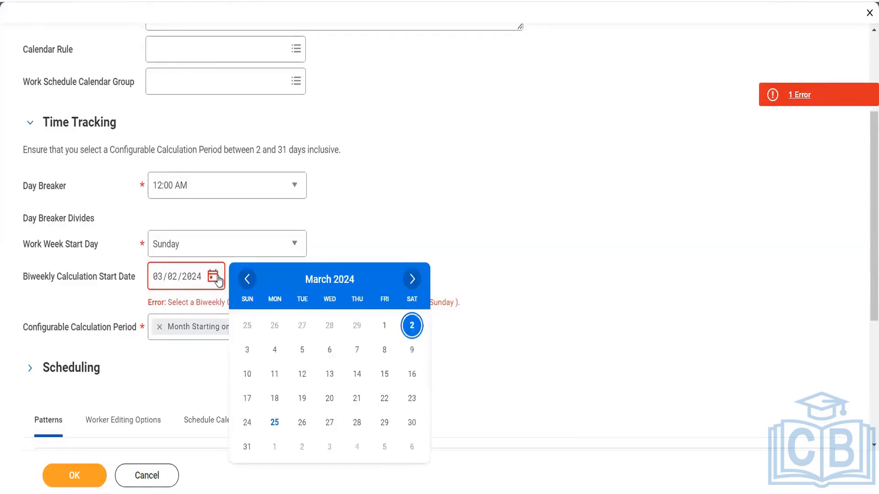
{"action": "left_click", "coordinate": [247, 351]}
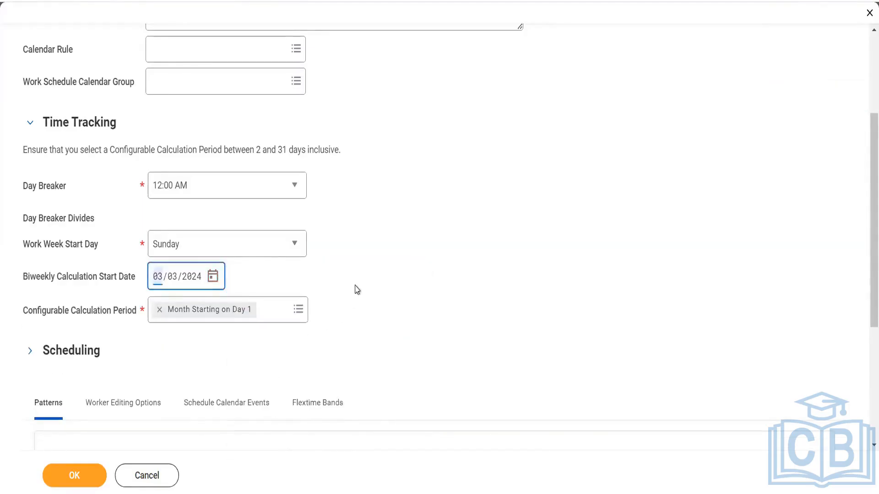
{"action": "left_click", "coordinate": [357, 289]}
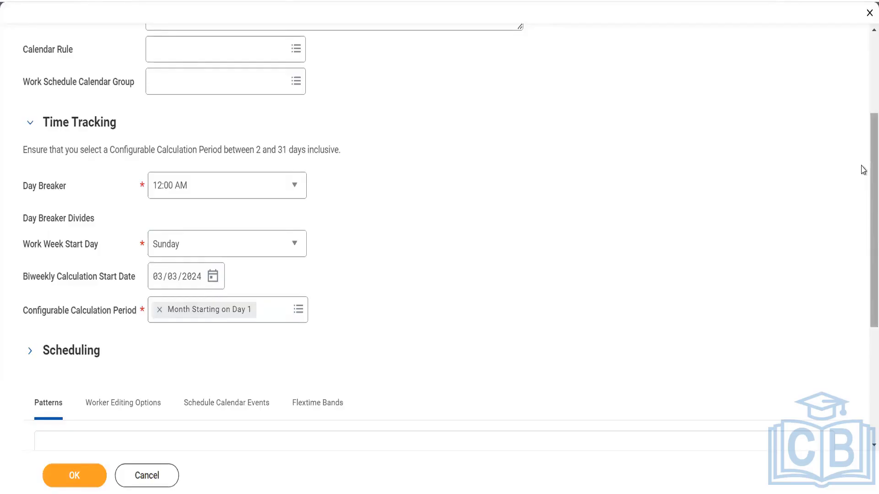
- Show the Configurable Calculation Period choices: Month, Period Schedule and Create Period Schedule
{"action": "scroll", "coordinate": [863, 171], "scroll_direction": "up", "scroll_amount": 3}
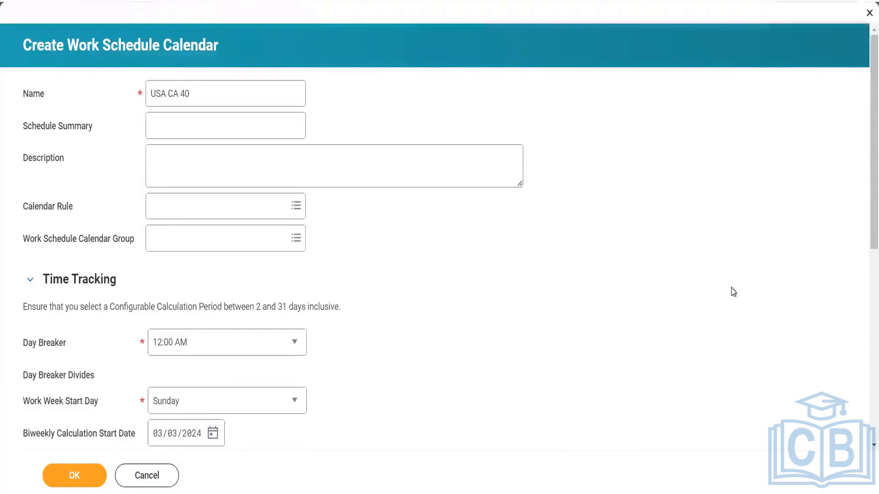
{"action": "scroll", "coordinate": [733, 292], "scroll_direction": "down", "scroll_amount": 5}
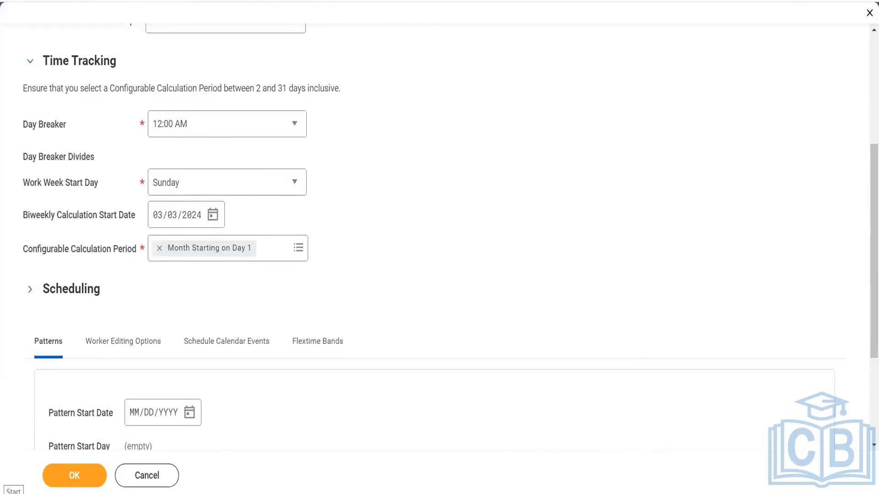
{"action": "left_click", "coordinate": [277, 258]}
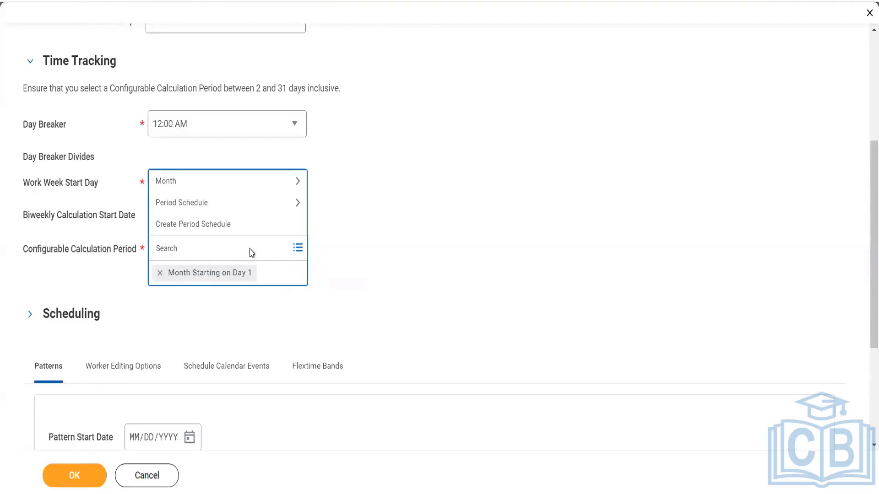
- Browse the Month and Period Schedule options, then close the list keeping Month Starting on Day 1
{"action": "left_click", "coordinate": [219, 181]}
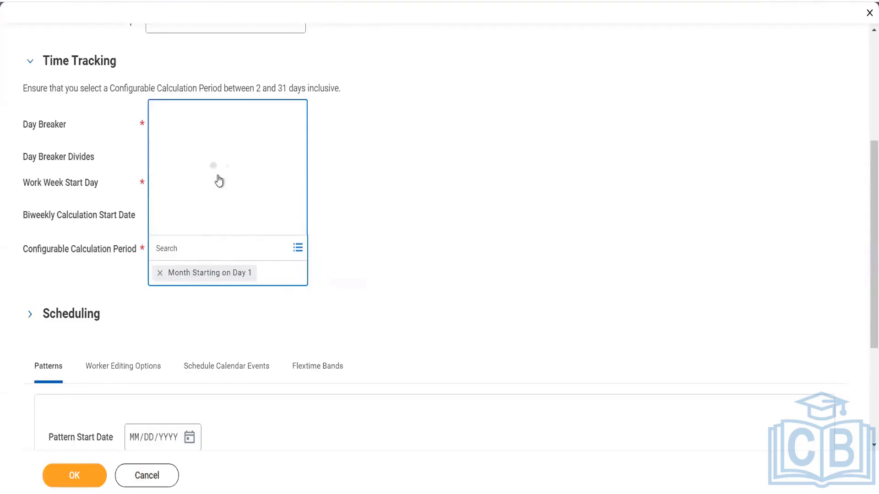
{"action": "left_click", "coordinate": [160, 202]}
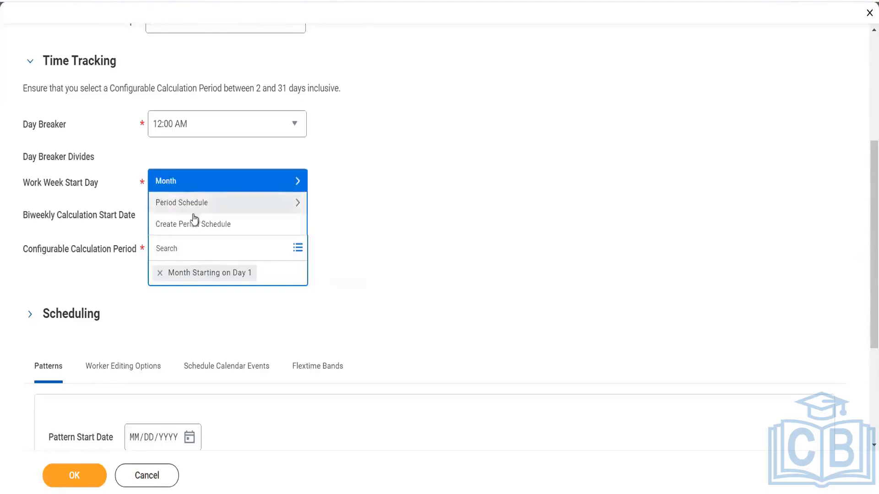
{"action": "left_click", "coordinate": [201, 210]}
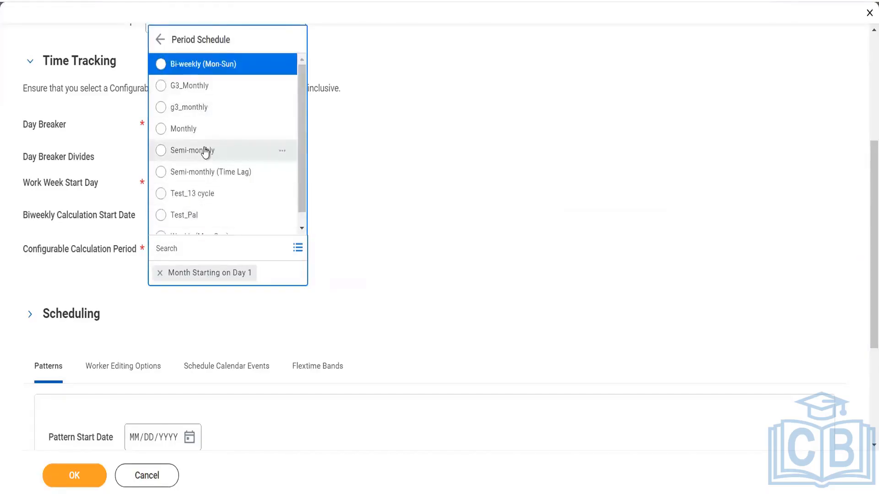
{"action": "left_click", "coordinate": [353, 173]}
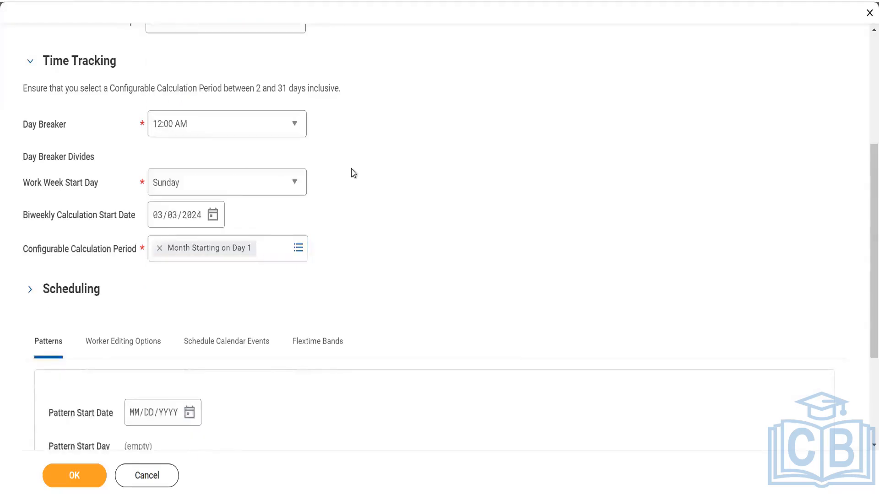
{"action": "scroll", "coordinate": [353, 173], "scroll_direction": "down", "scroll_amount": 1}
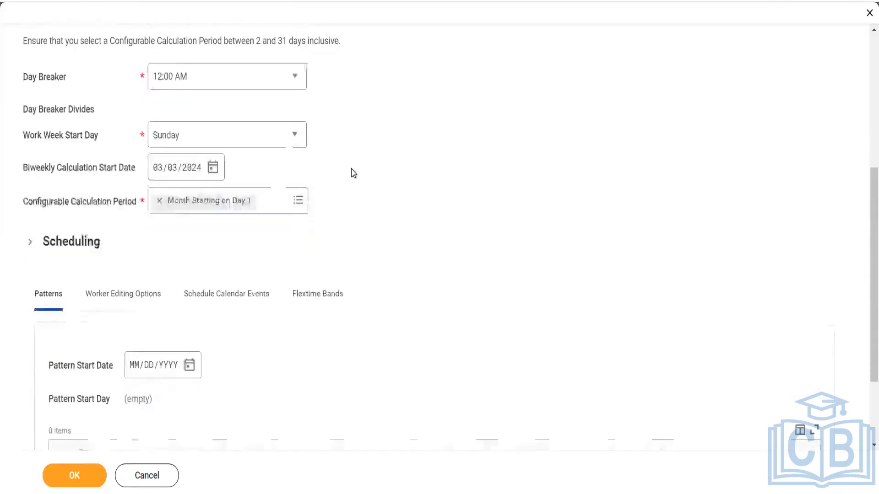
{"action": "scroll", "coordinate": [354, 173], "scroll_direction": "down", "scroll_amount": 2}
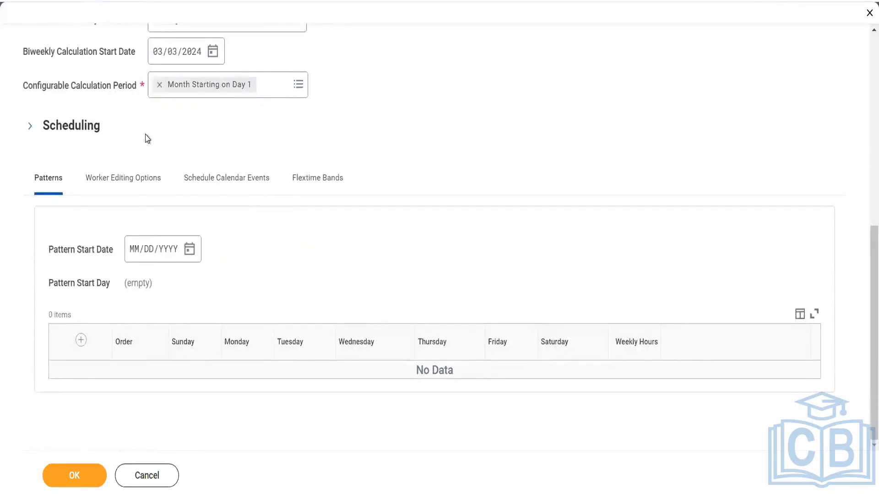
{"action": "left_click", "coordinate": [32, 128]}
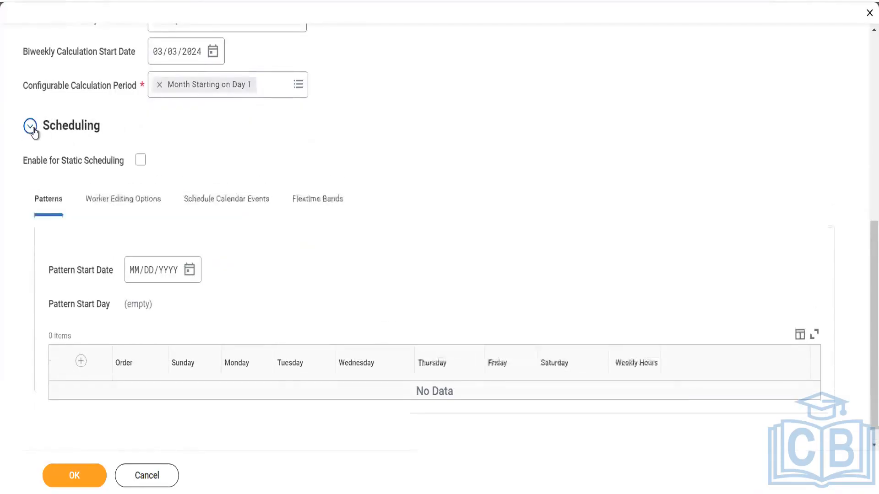
{"action": "left_click", "coordinate": [138, 160]}
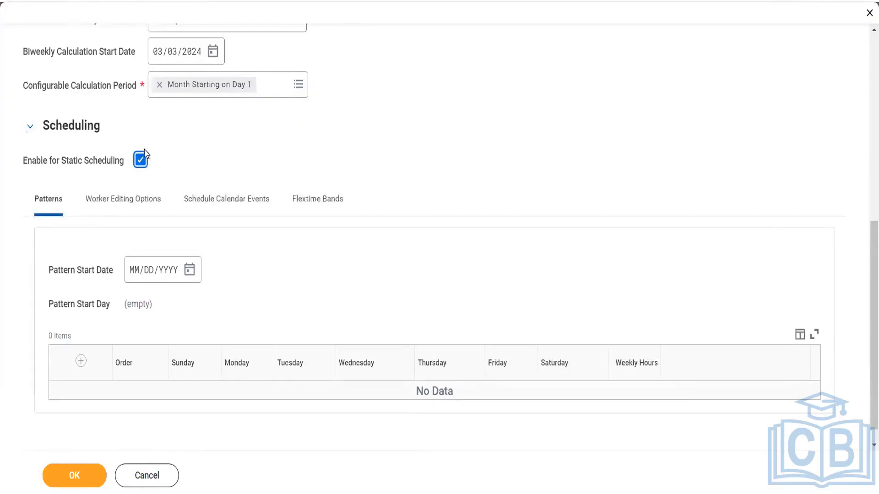
{"action": "left_click", "coordinate": [141, 163]}
{"action": "scroll", "coordinate": [107, 316], "scroll_direction": "up", "scroll_amount": 8}
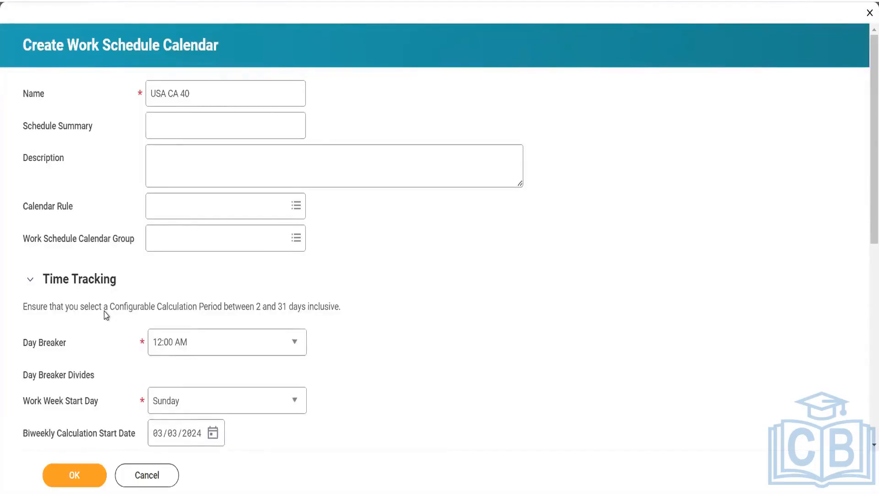
{"action": "scroll", "coordinate": [106, 316], "scroll_direction": "down", "scroll_amount": 8}
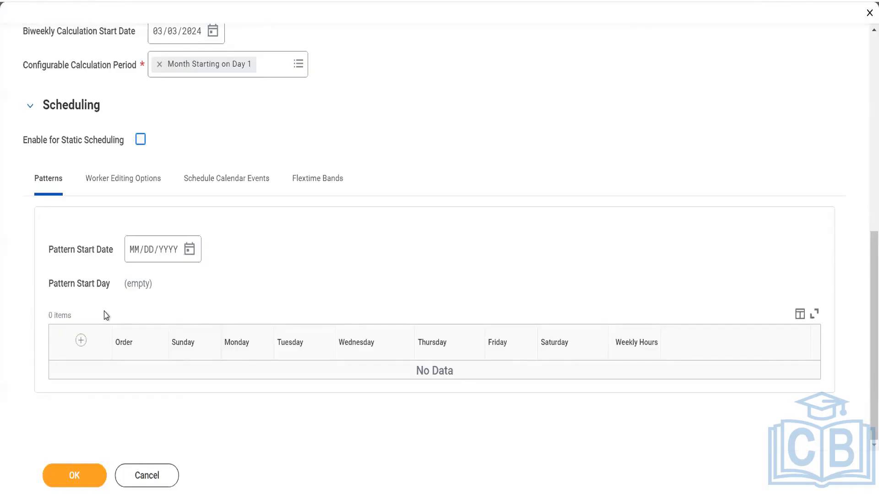
- Add a weekly pattern row to the Patterns grid, all days OFF with 0 hours
{"action": "left_click", "coordinate": [81, 341]}
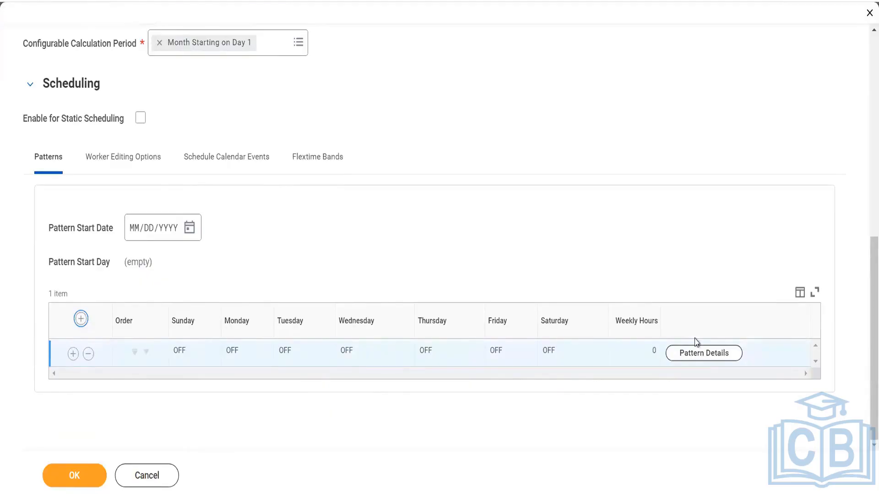
- Open the new pattern's details and set its type to Single Shift and Meal, after trying Multiple Shifts and Meals
{"action": "left_click", "coordinate": [694, 354]}
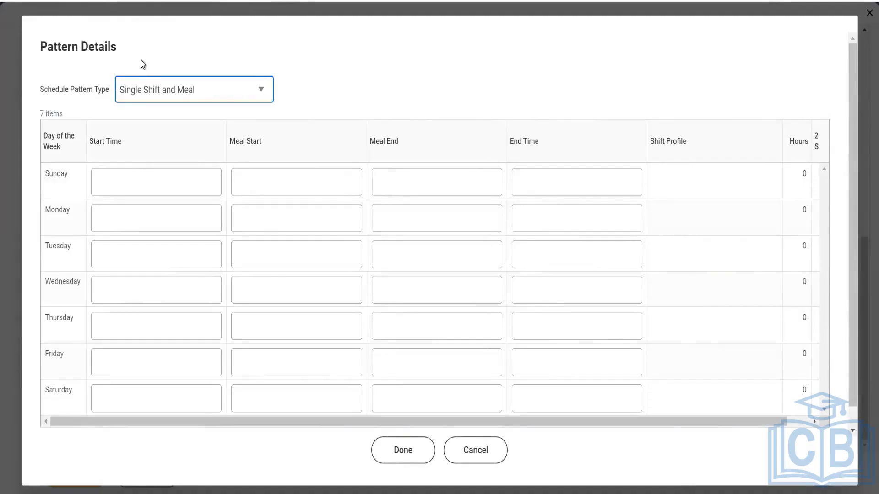
{"action": "left_click", "coordinate": [175, 95]}
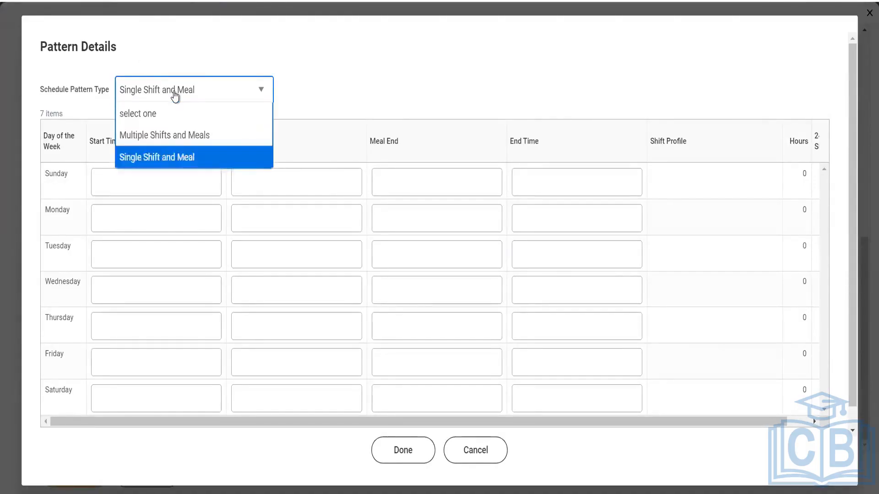
{"action": "left_click", "coordinate": [169, 133]}
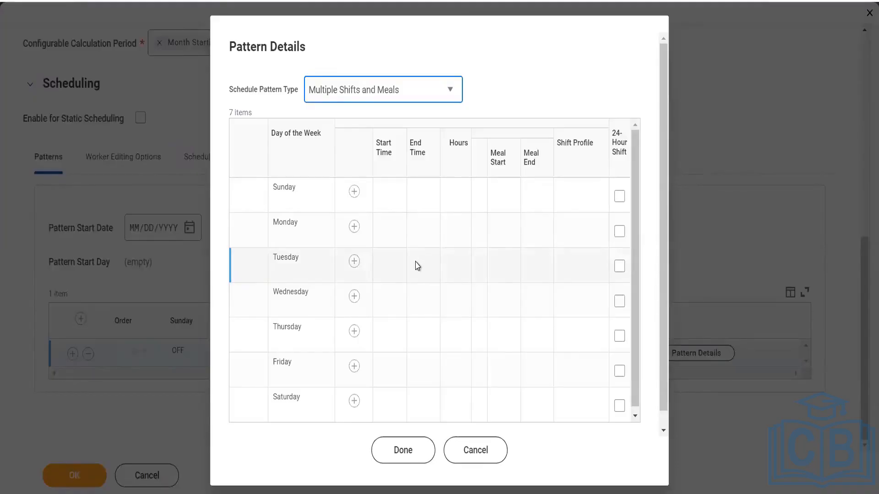
{"action": "scroll", "coordinate": [417, 265], "scroll_direction": "down", "scroll_amount": 1}
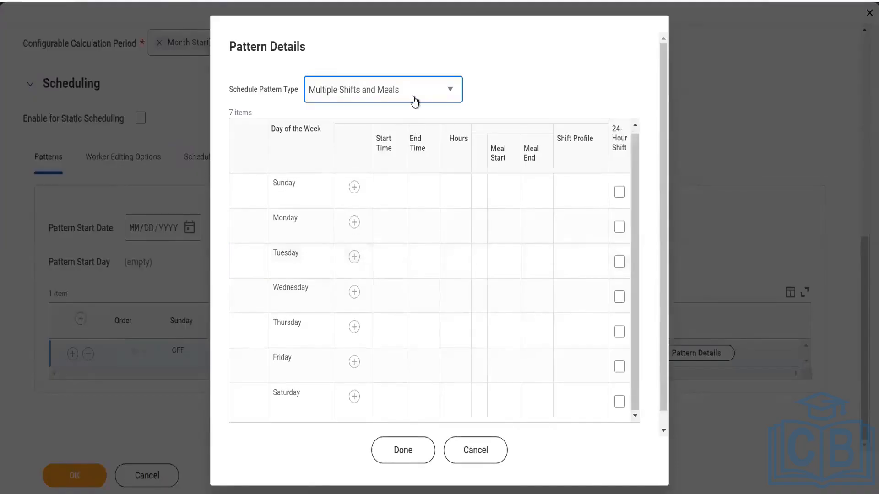
{"action": "left_click", "coordinate": [414, 102]}
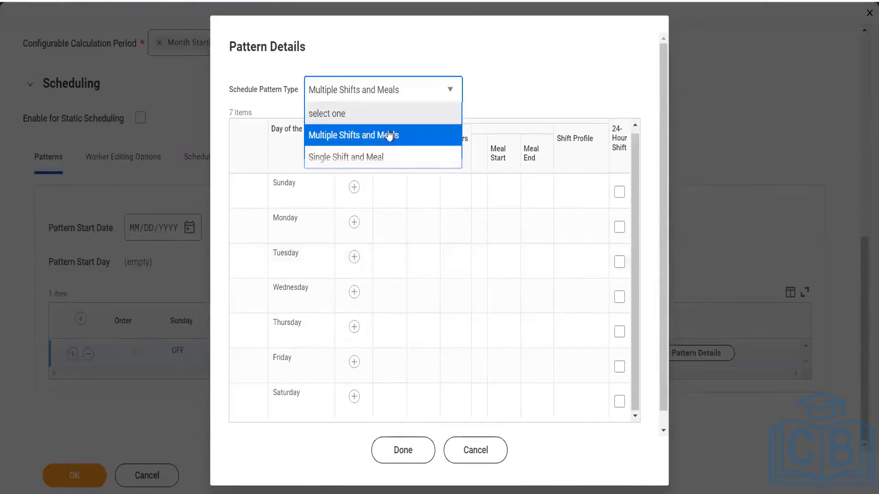
{"action": "left_click", "coordinate": [374, 158]}
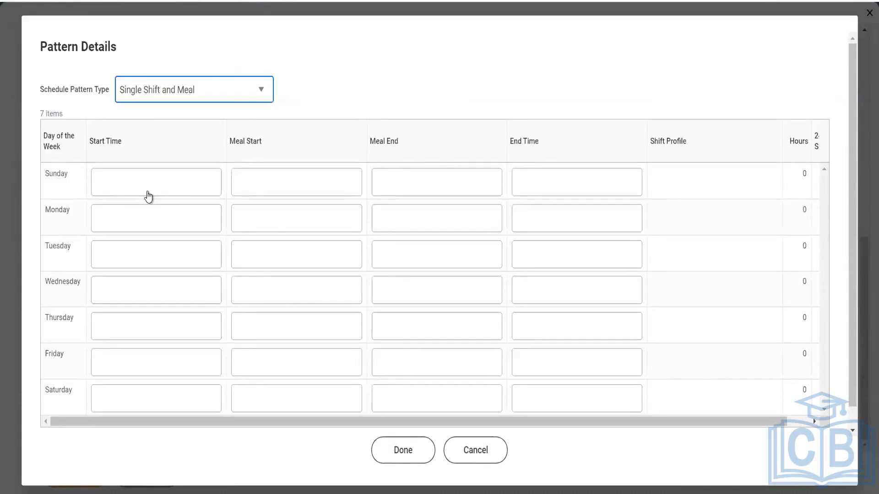
- Enter Sunday's shift as 08:00 AM–04:30 PM with a 12:00–12:30 PM meal
{"action": "left_click", "coordinate": [147, 190]}
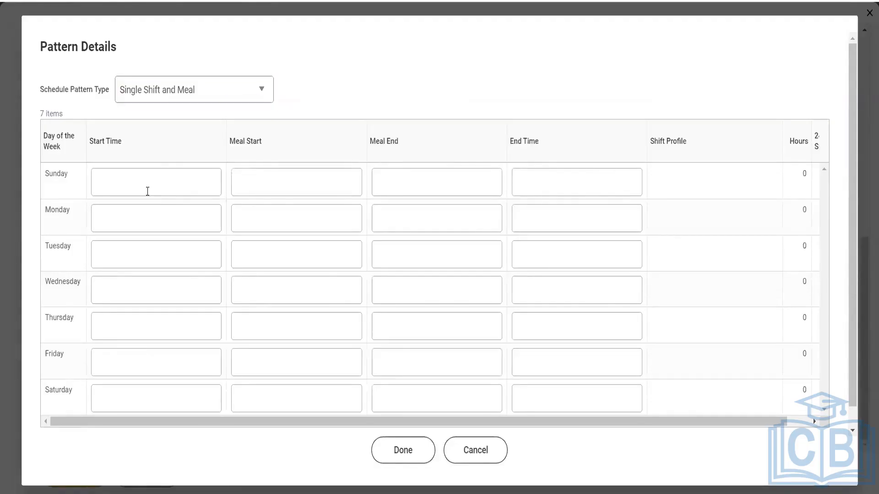
{"action": "type", "text": "8"}
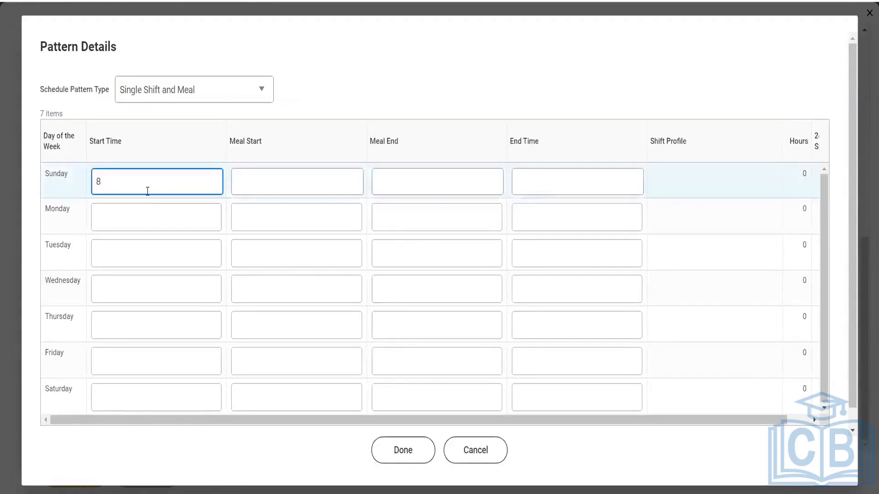
{"action": "type", "text": ":00"}
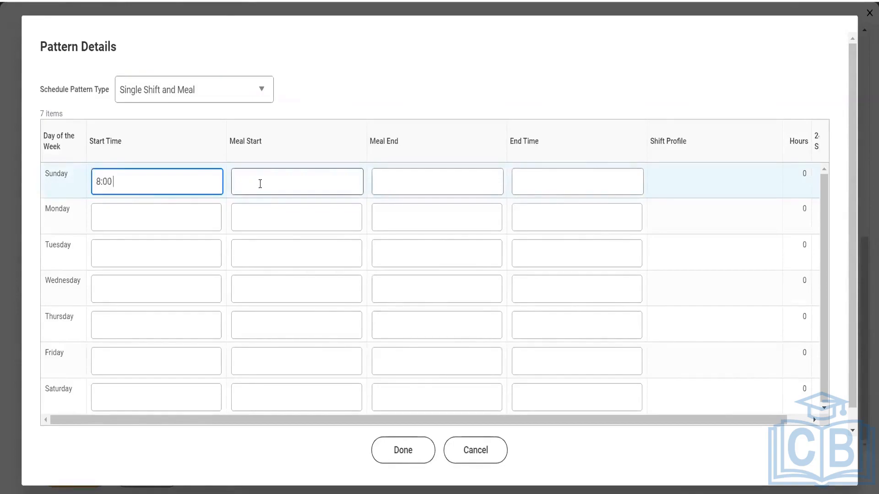
{"action": "left_click", "coordinate": [260, 184]}
{"action": "type", "text": "12:00"}
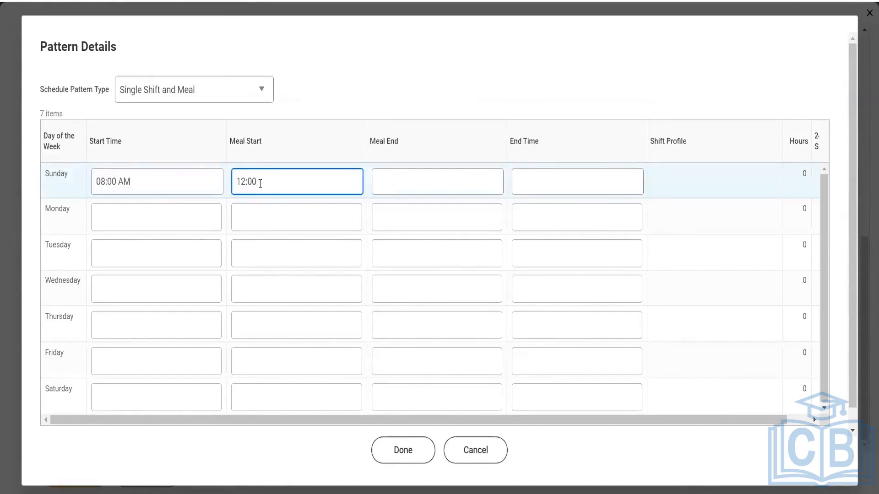
{"action": "key", "text": "Tab"}
{"action": "type", "text": "12:30"}
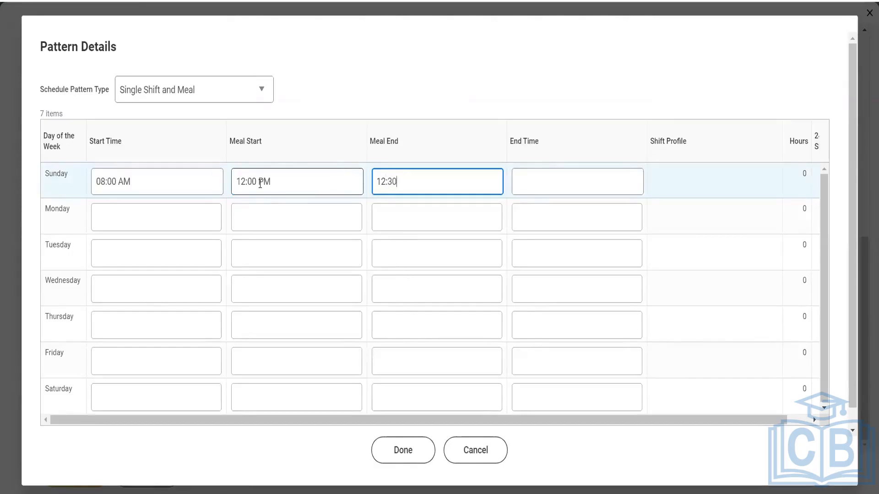
{"action": "key", "text": "Tab"}
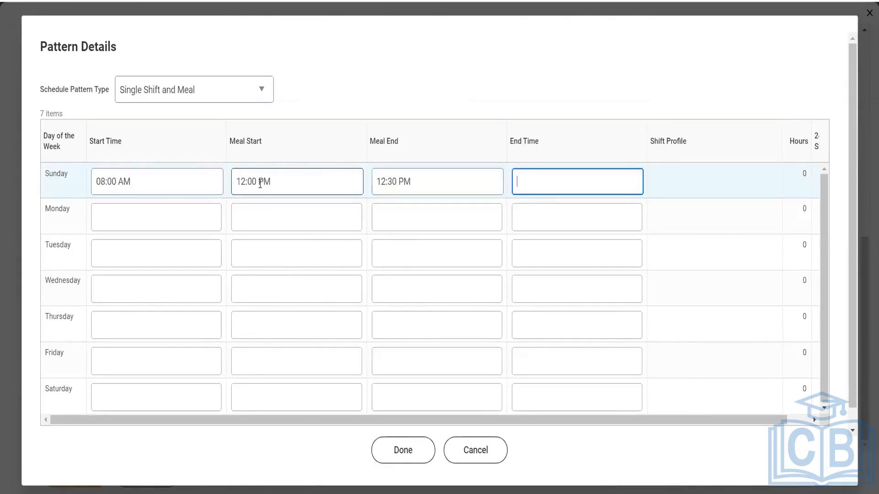
{"action": "type", "text": "4:40"}
{"action": "key", "text": "BackSpace"}
{"action": "key", "text": "BackSpace"}
{"action": "type", "text": "30"}
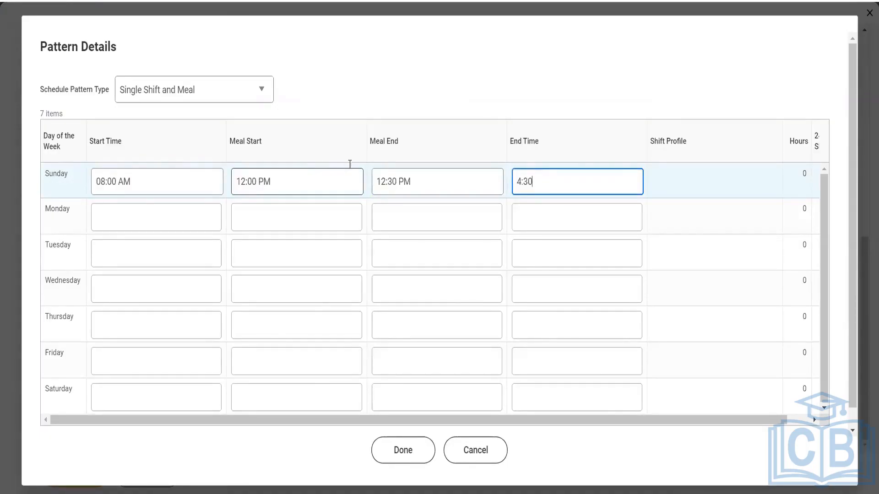
{"action": "left_click", "coordinate": [492, 65]}
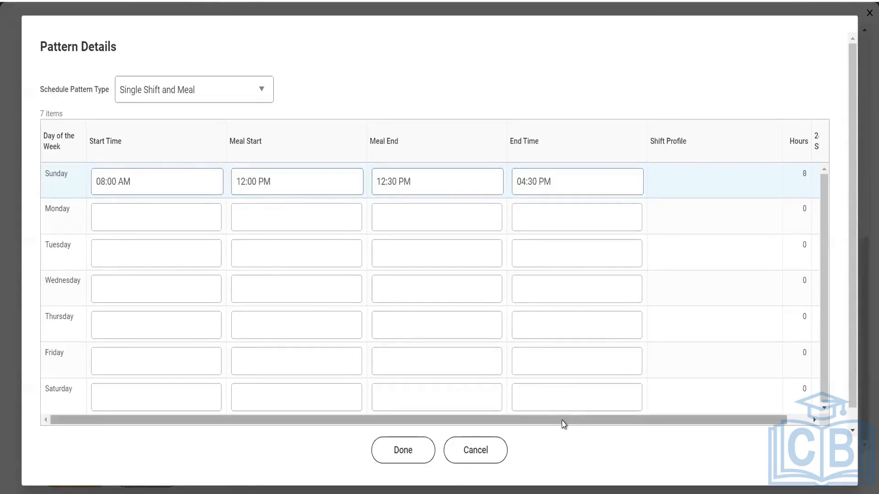
{"action": "left_click_drag", "start_coordinate": [564, 425], "coordinate": [653, 437]}
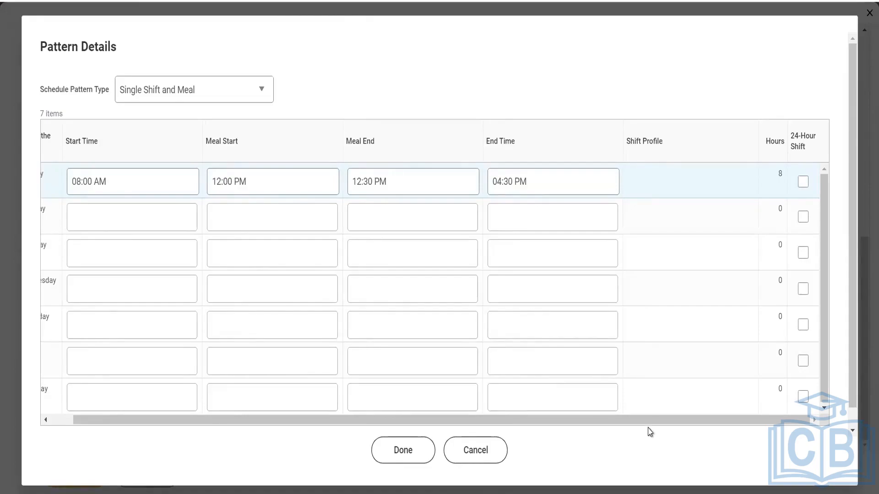
{"action": "left_click_drag", "start_coordinate": [646, 422], "coordinate": [563, 430]}
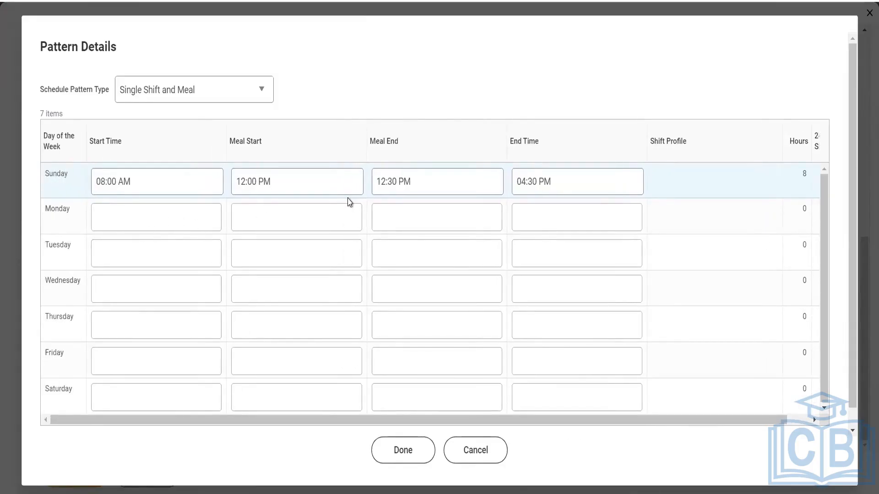
- Enter Tuesday's shift as 10:00 AM–06:30 PM with a 02:00–02:30 PM meal
{"action": "left_click", "coordinate": [124, 259]}
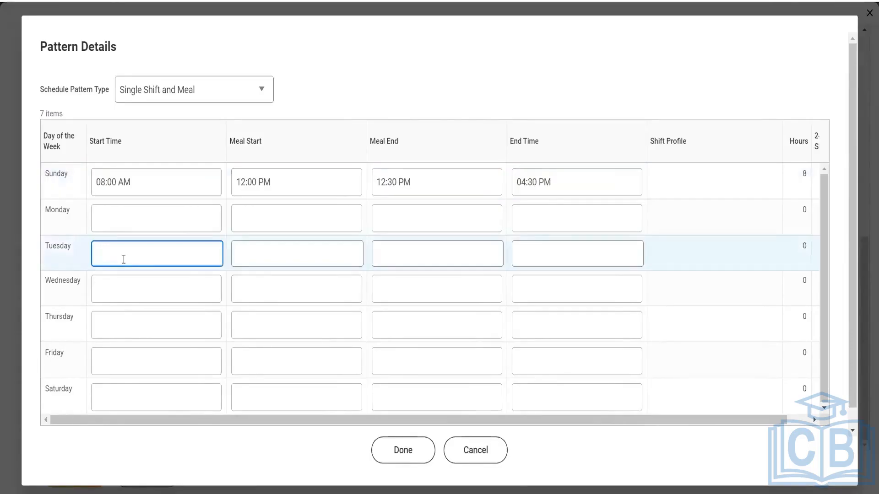
{"action": "type", "text": "10:00"}
{"action": "key", "text": "Tab"}
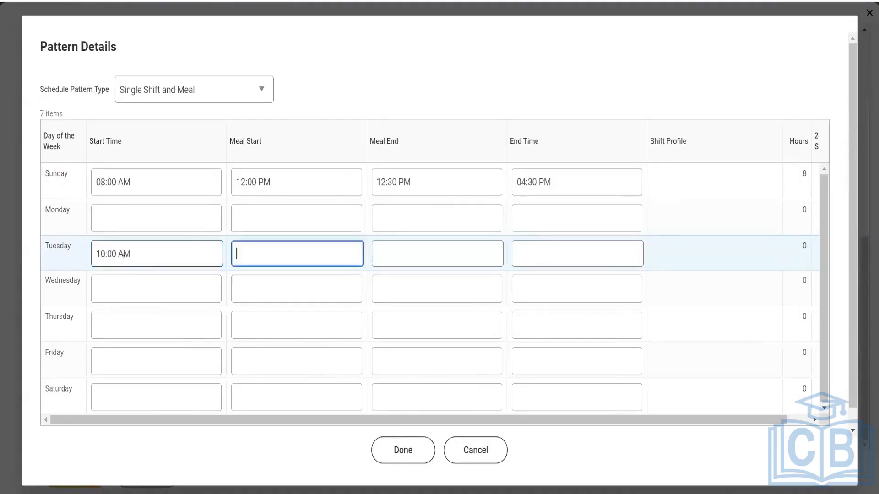
{"action": "type", "text": "14:00"}
{"action": "key", "text": "Tab"}
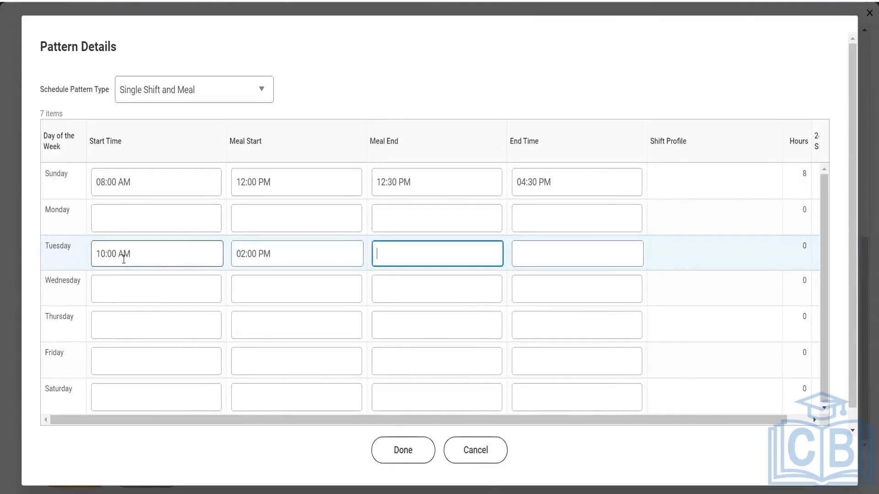
{"action": "type", "text": "14:30"}
{"action": "key", "text": "Tab"}
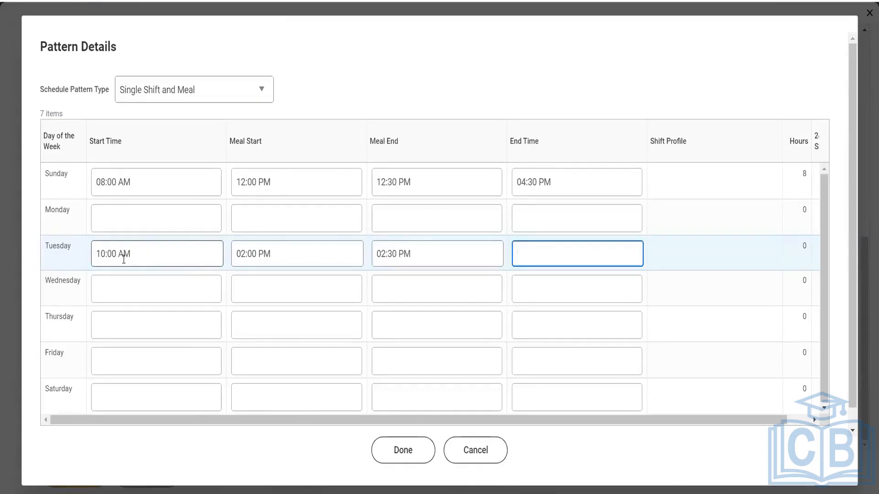
{"action": "type", "text": "18:30"}
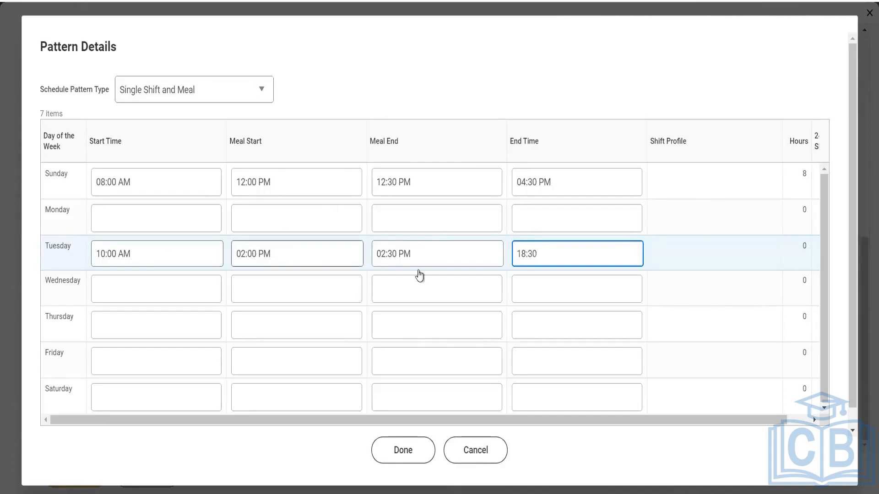
{"action": "left_click", "coordinate": [709, 359]}
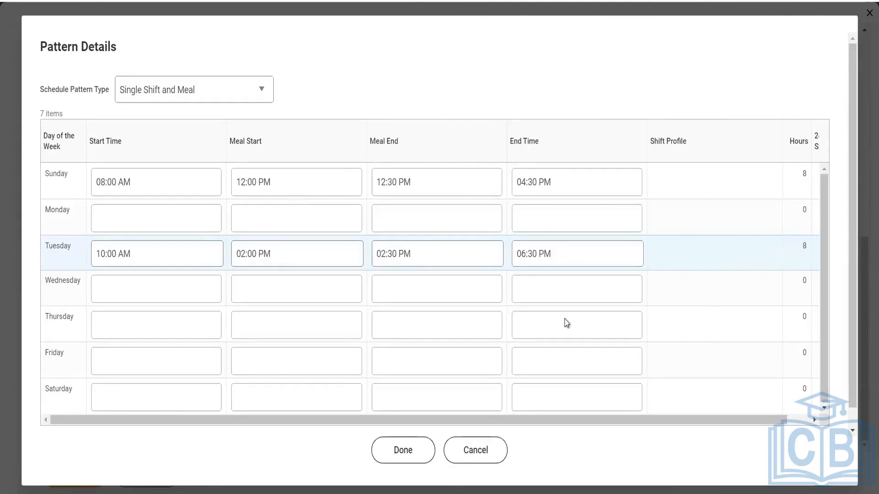
- Select Wednesday's Start Time field in the pattern details
{"action": "left_click", "coordinate": [124, 291]}
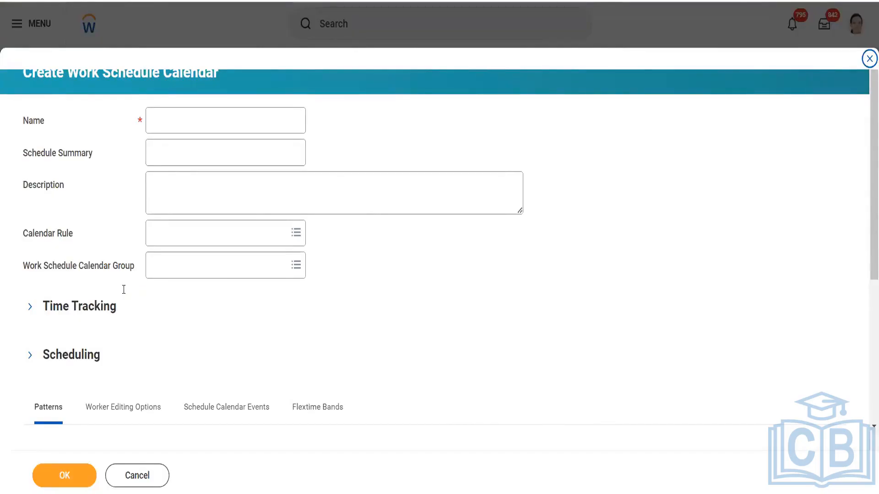
- Add a weekly pattern row to the Patterns table and check the reported Name error
{"action": "left_click", "coordinate": [200, 113]}
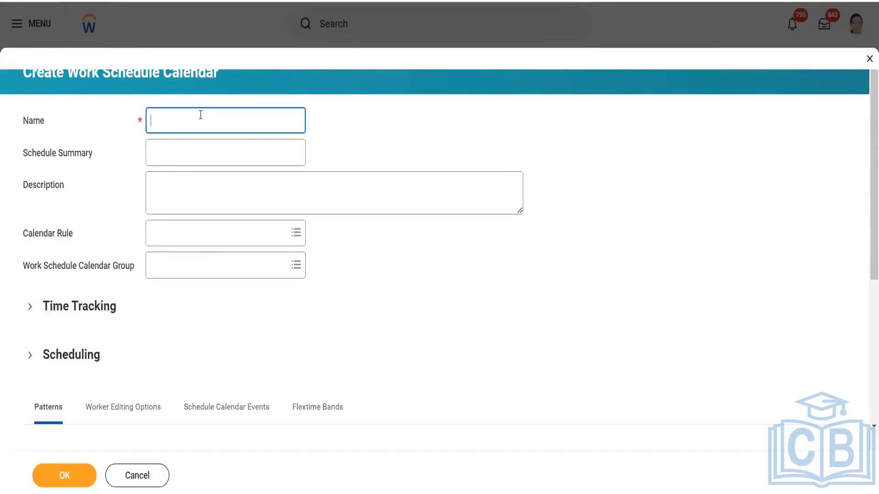
{"action": "scroll", "coordinate": [214, 188], "scroll_direction": "down", "scroll_amount": 5}
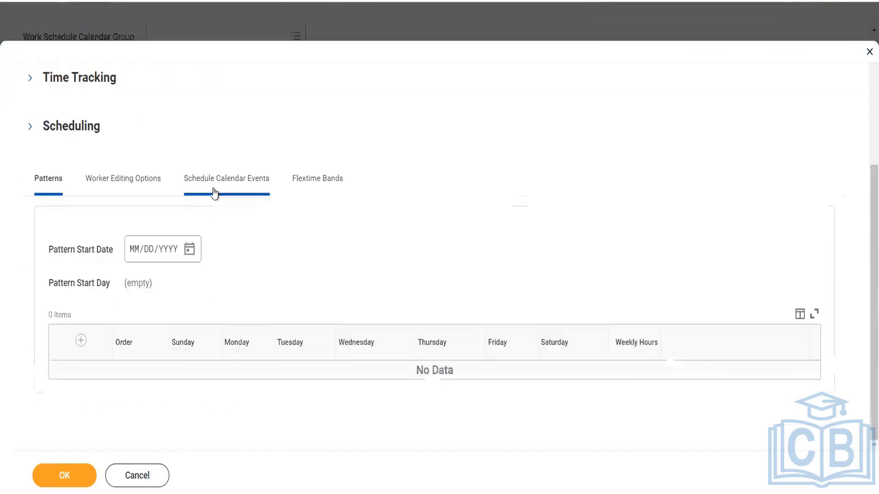
{"action": "left_click", "coordinate": [81, 342]}
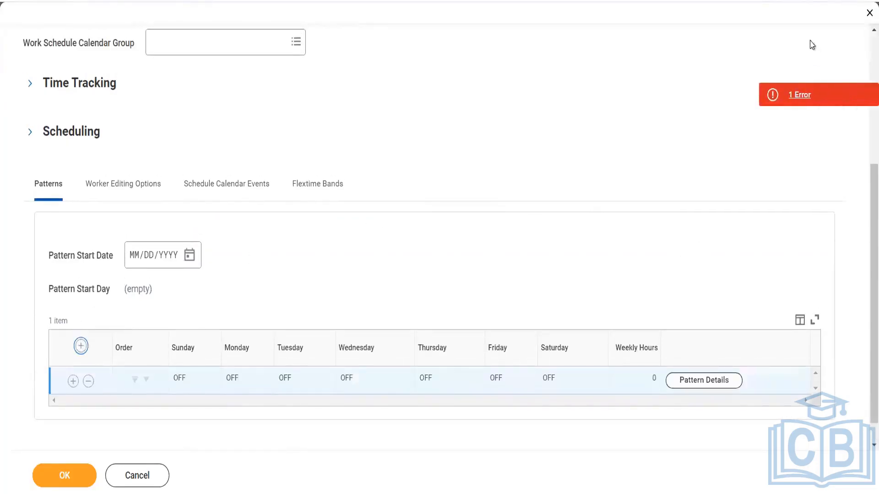
{"action": "left_click", "coordinate": [787, 89]}
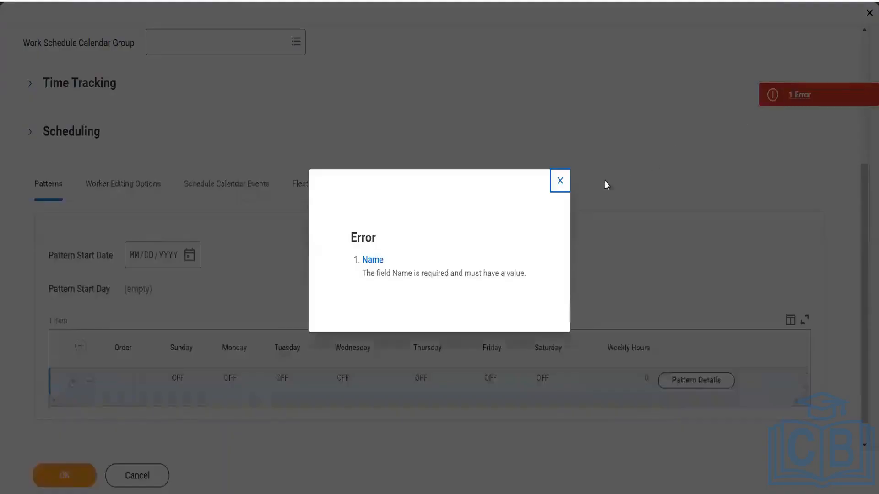
{"action": "left_click", "coordinate": [559, 181]}
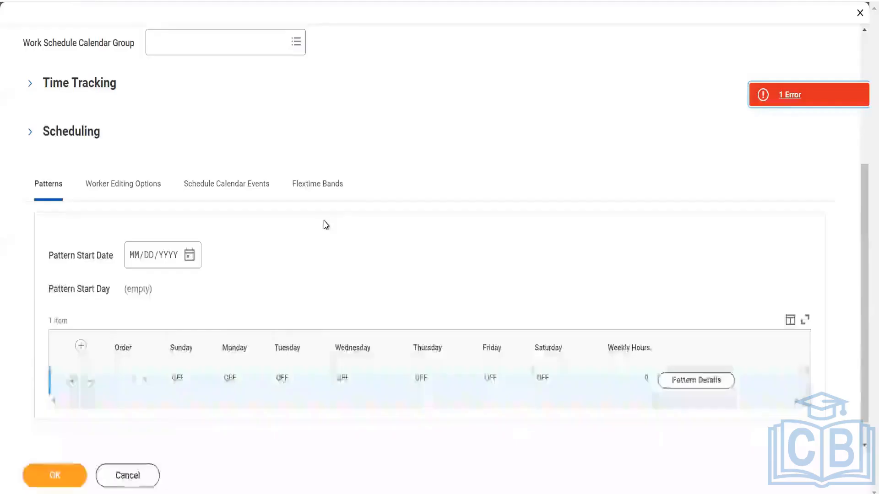
- Name the calendar USA CA 40 and open the new row's Pattern Details
{"action": "scroll", "coordinate": [324, 224], "scroll_direction": "up", "scroll_amount": 5}
{"action": "left_click", "coordinate": [210, 87]}
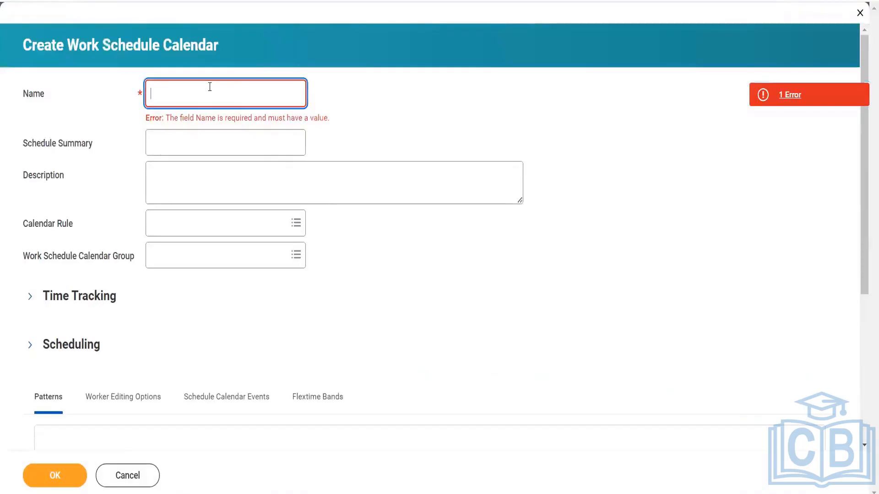
{"action": "type", "text": "U"}
{"action": "key", "text": "BackSpace"}
{"action": "type", "text": "USA CA 40"}
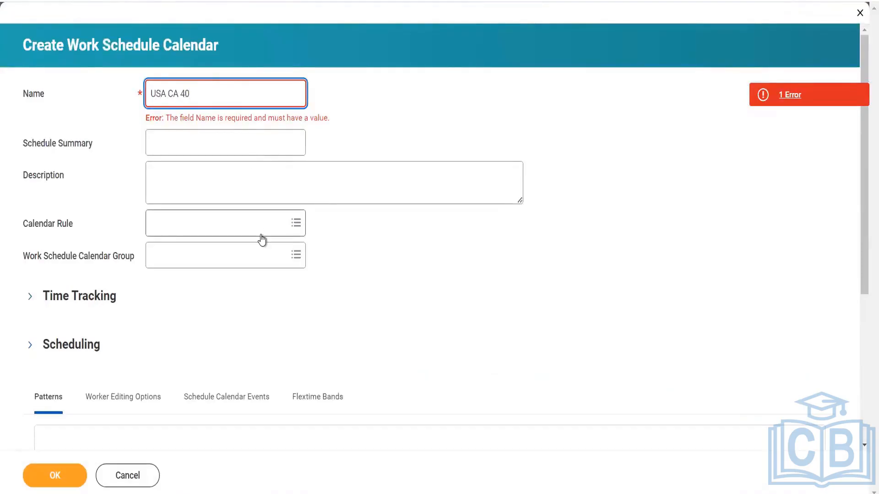
{"action": "scroll", "coordinate": [260, 238], "scroll_direction": "down", "scroll_amount": 5}
{"action": "left_click", "coordinate": [693, 352]}
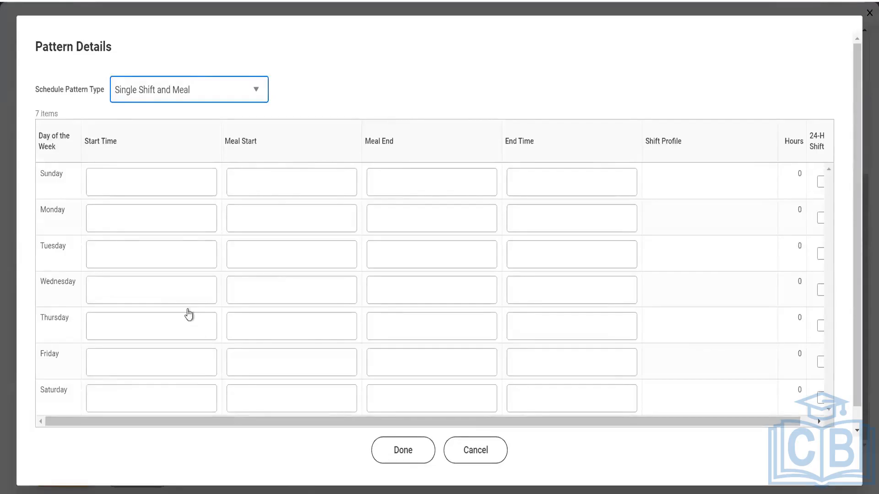
- Set the Sunday and Monday shifts to 10:00 AM–6:00 PM
{"action": "left_click", "coordinate": [172, 296]}
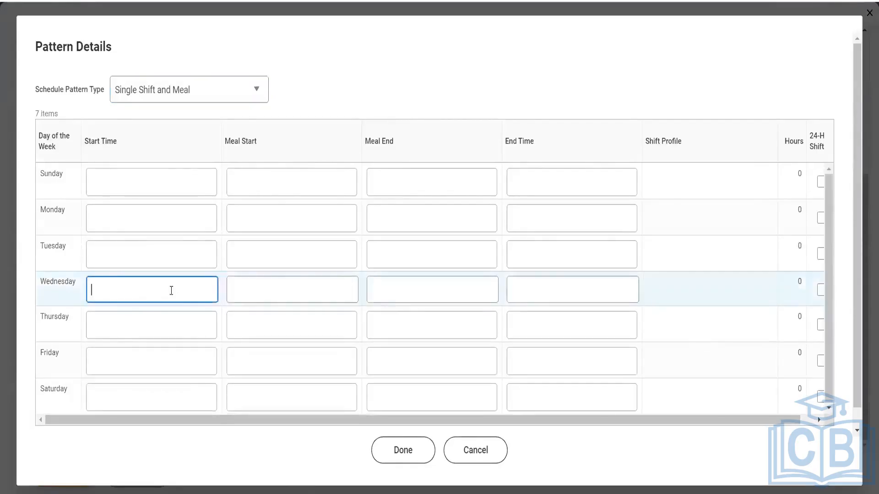
{"action": "left_click", "coordinate": [145, 180]}
{"action": "type", "text": "10"}
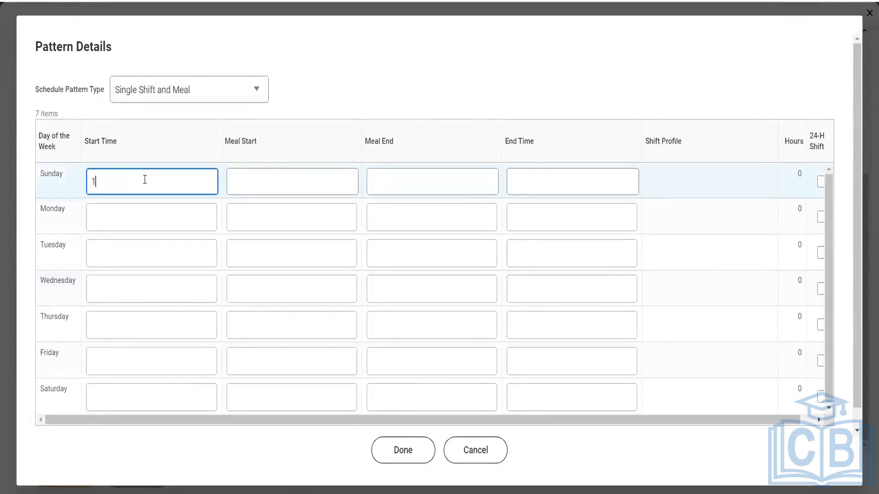
{"action": "key", "text": "Tab"}
{"action": "key", "text": "Tab"}
{"action": "key", "text": "Tab"}
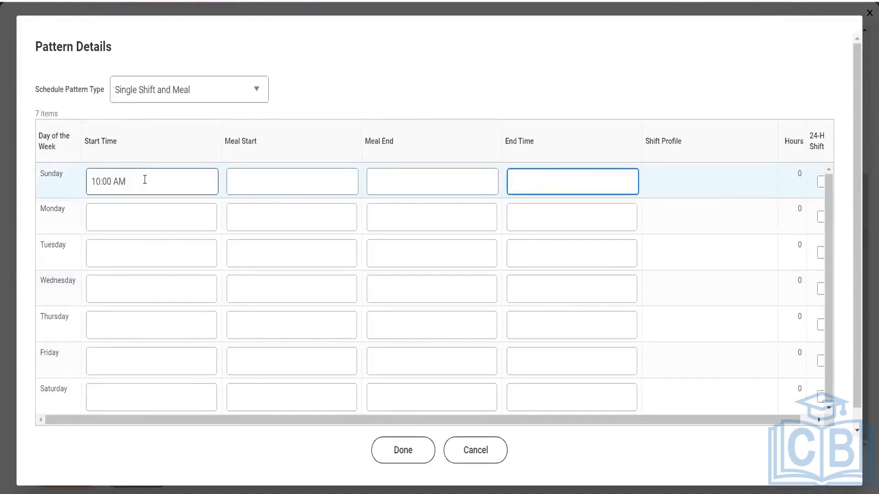
{"action": "type", "text": "06"}
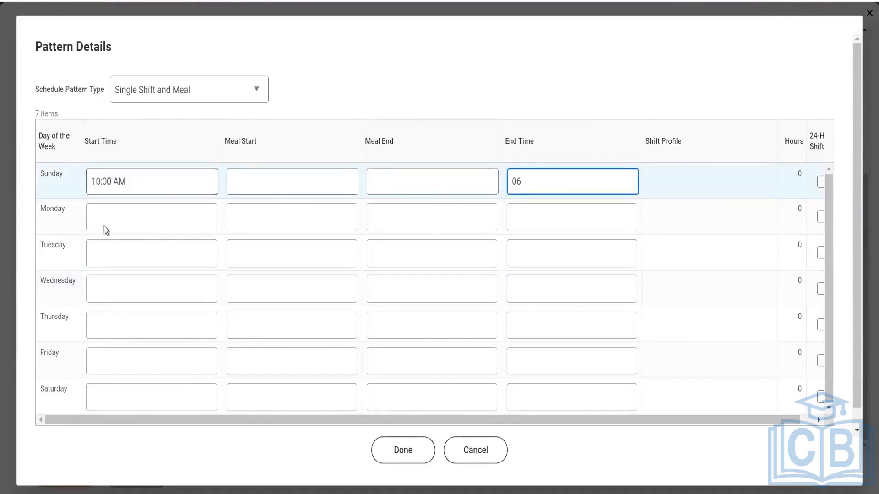
{"action": "type", "text": ":"}
{"action": "key", "text": "BackSpace"}
{"action": "key", "text": "BackSpace"}
{"action": "key", "text": "BackSpace"}
{"action": "type", "text": "18"}
{"action": "left_click", "coordinate": [170, 219]}
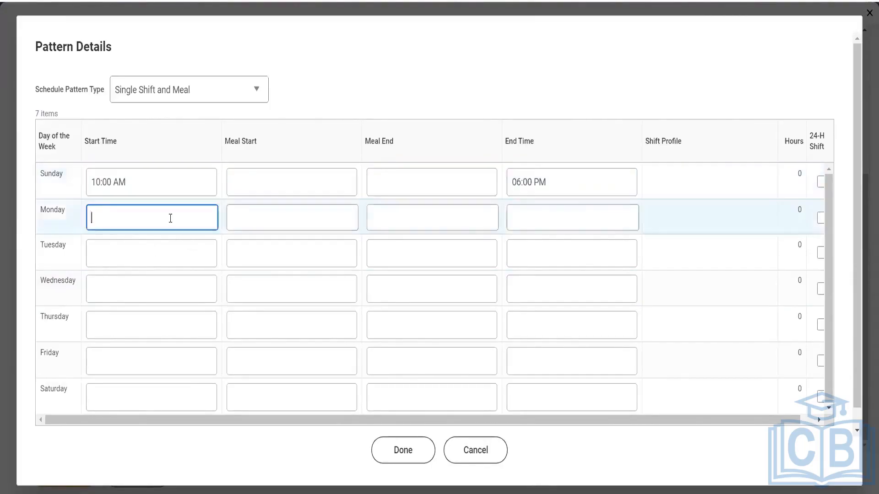
{"action": "type", "text": "10"}
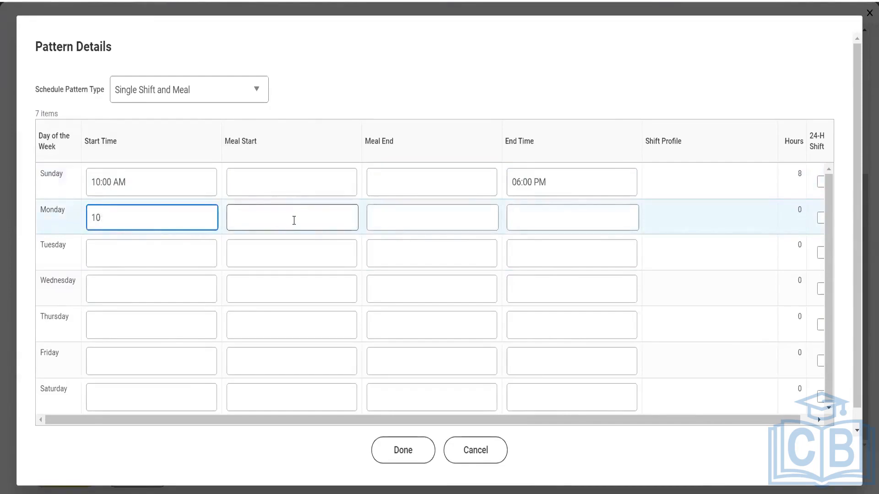
{"action": "left_click", "coordinate": [294, 220]}
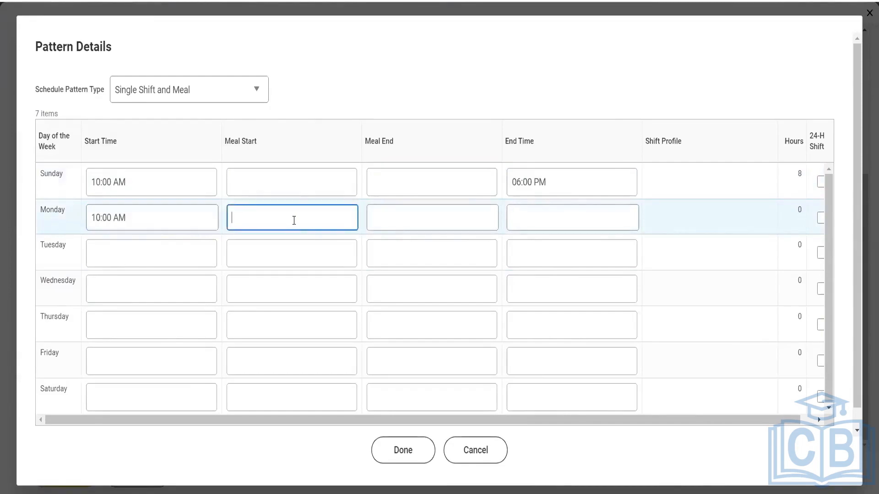
{"action": "left_click", "coordinate": [541, 215]}
{"action": "type", "text": "18"}
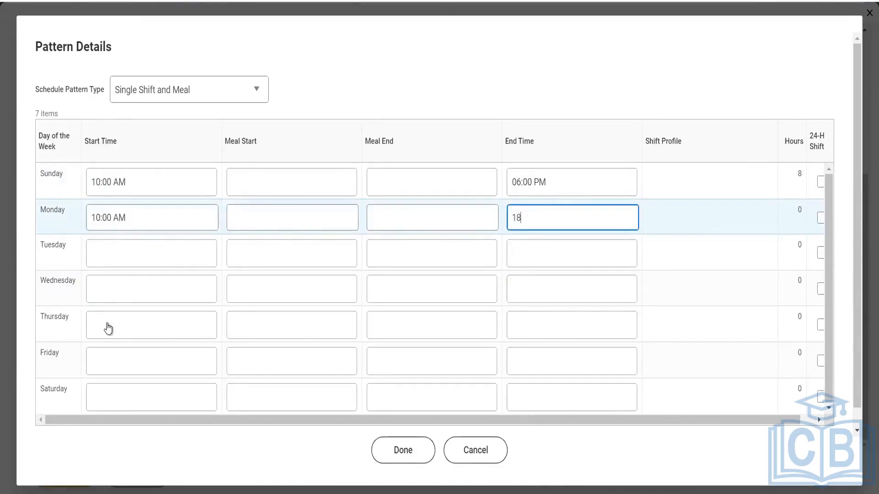
- Set the Wednesday and Thursday shifts to 2:00 PM–10:00 PM
{"action": "left_click", "coordinate": [115, 293]}
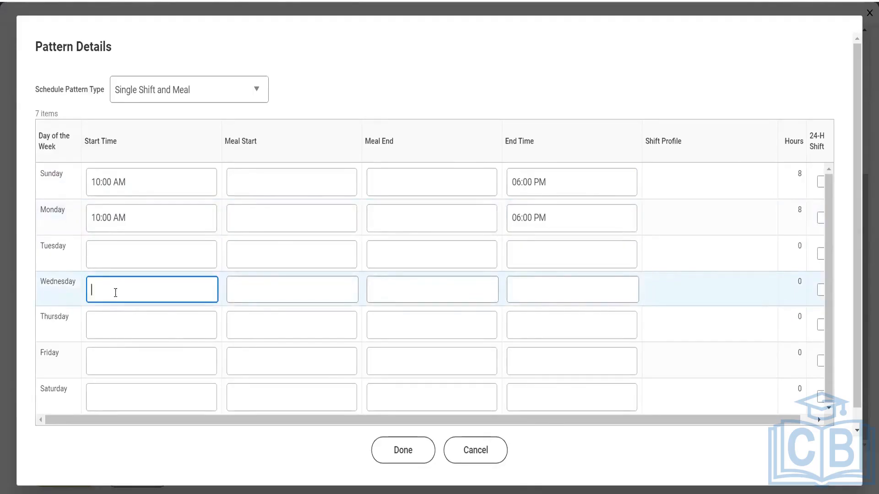
{"action": "type", "text": "14"}
{"action": "left_click", "coordinate": [516, 287]}
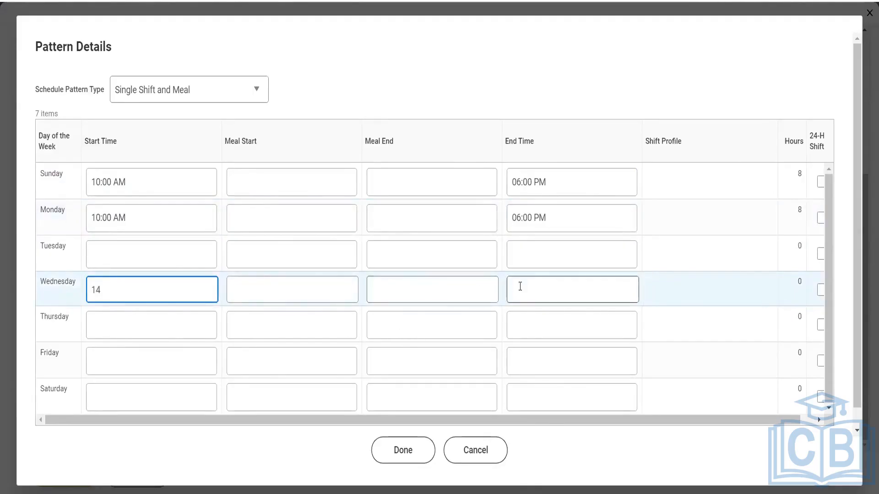
{"action": "type", "text": "22"}
{"action": "left_click", "coordinate": [425, 326]}
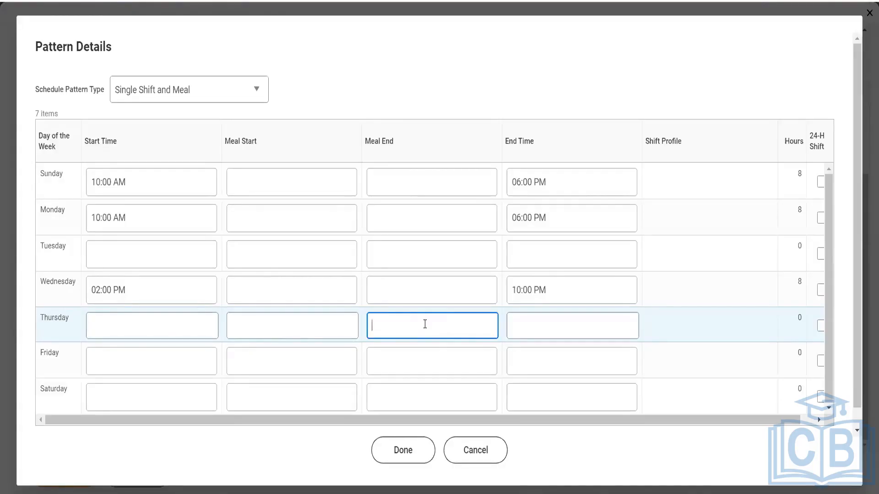
{"action": "left_click", "coordinate": [140, 322]}
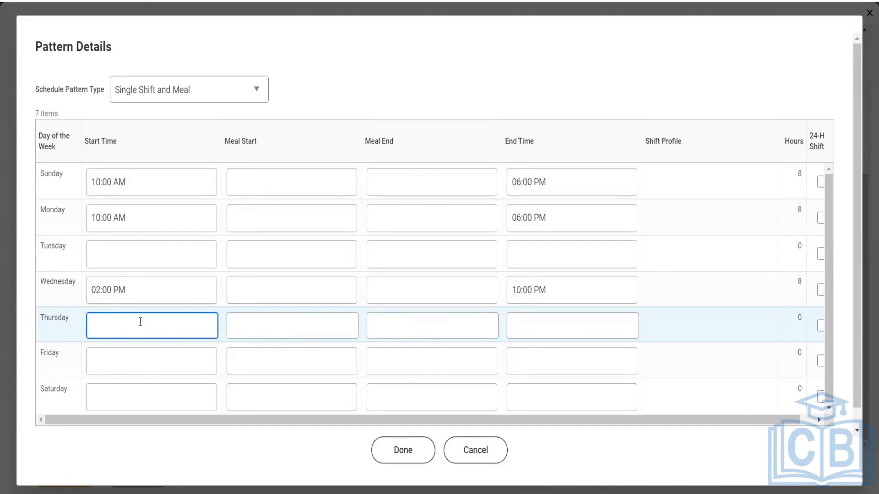
{"action": "type", "text": "14"}
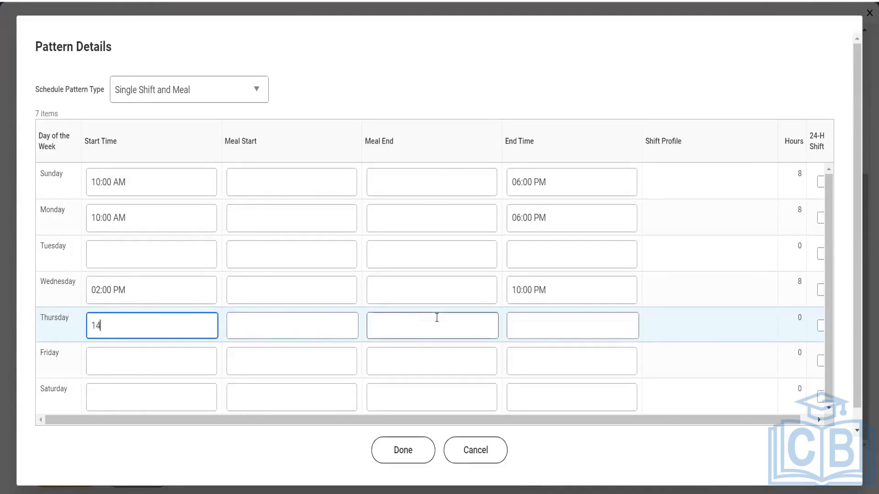
{"action": "left_click", "coordinate": [554, 324]}
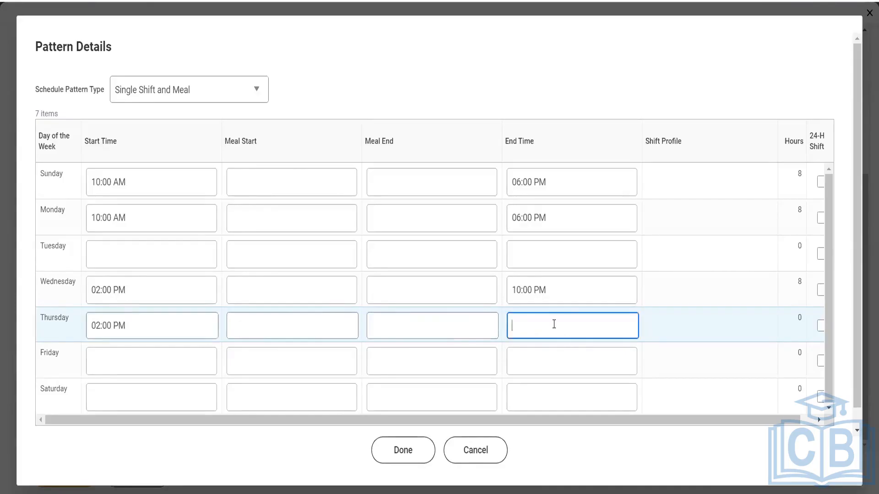
{"action": "type", "text": "22"}
- Set Saturday's shift to 10:00 AM–6:00 PM
{"action": "left_click", "coordinate": [153, 387]}
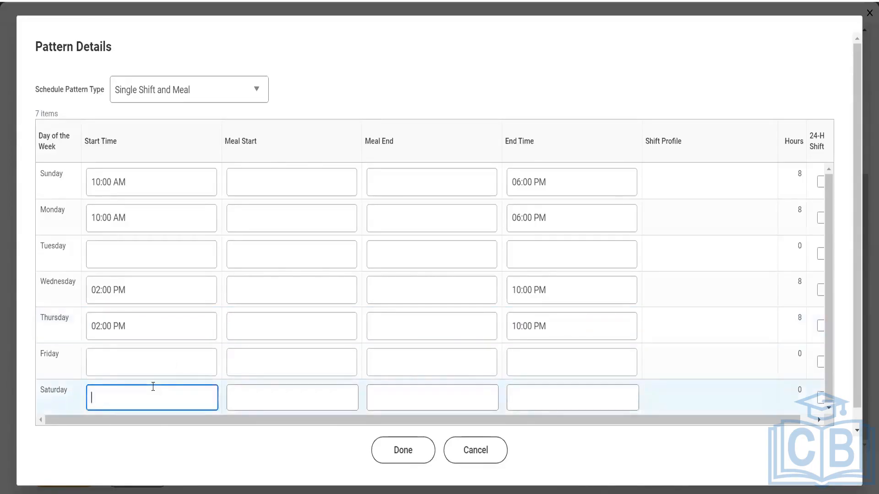
{"action": "type", "text": "10"}
{"action": "left_click", "coordinate": [537, 392]}
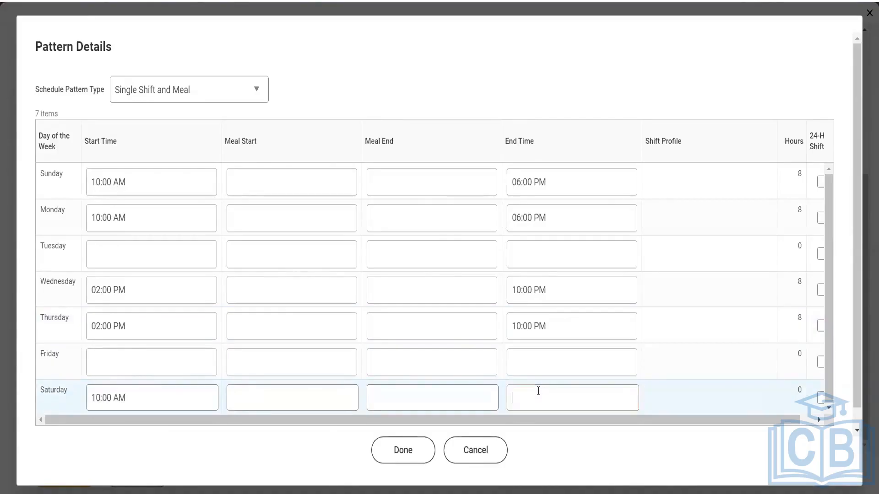
{"action": "type", "text": "18"}
{"action": "left_click", "coordinate": [563, 454]}
- Save the shifts so the pattern totals 40 weekly hours, then reopen its Pattern Details
{"action": "left_click", "coordinate": [411, 457]}
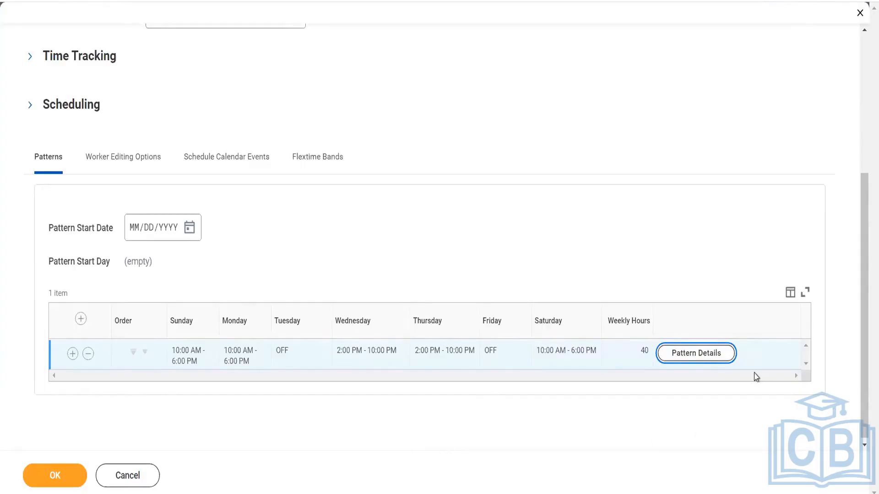
{"action": "left_click", "coordinate": [722, 358]}
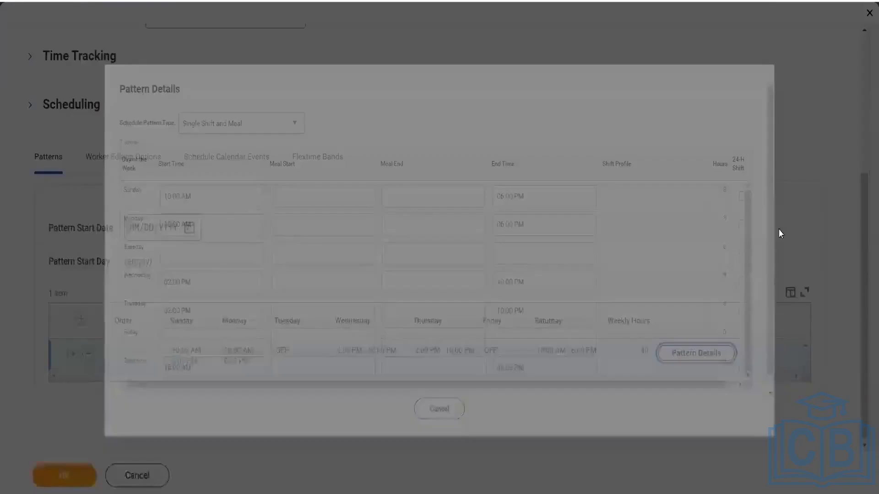
{"action": "left_click", "coordinate": [820, 183]}
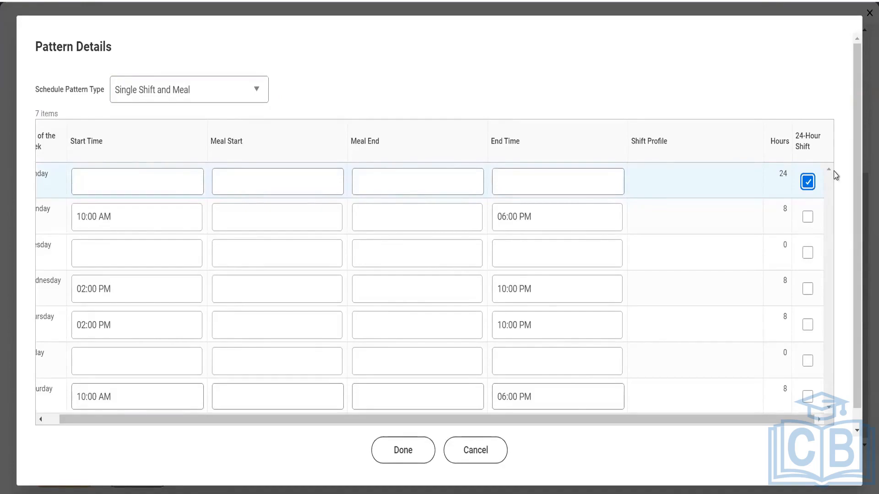
{"action": "left_click", "coordinate": [807, 189]}
{"action": "left_click", "coordinate": [153, 185]}
{"action": "type", "text": "10"}
{"action": "key", "text": "Tab"}
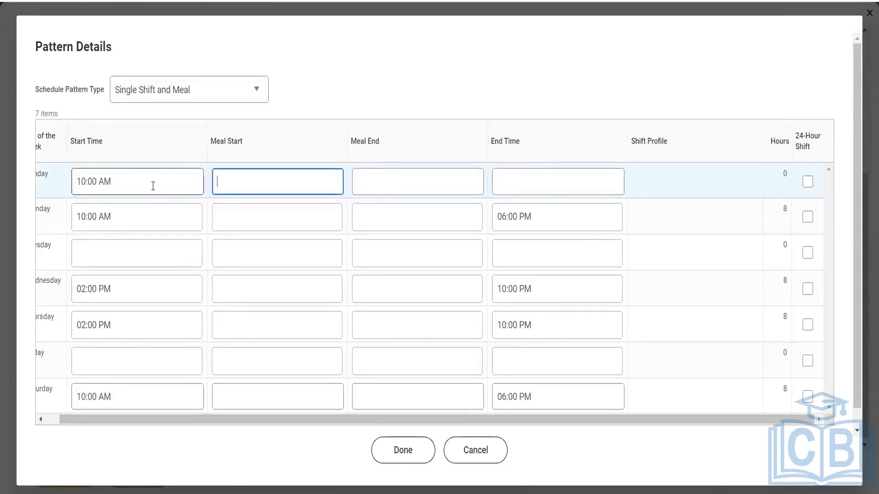
{"action": "key", "text": "Tab"}
{"action": "key", "text": "Tab"}
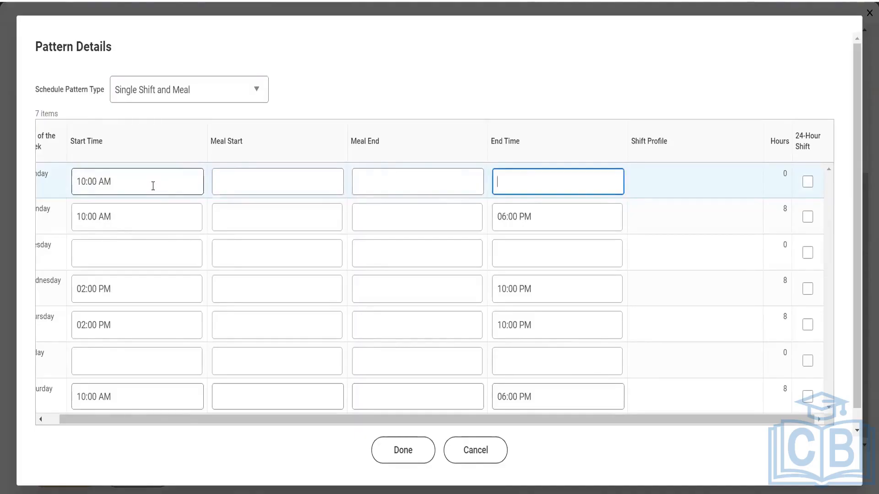
{"action": "type", "text": "18"}
{"action": "left_click", "coordinate": [340, 81]}
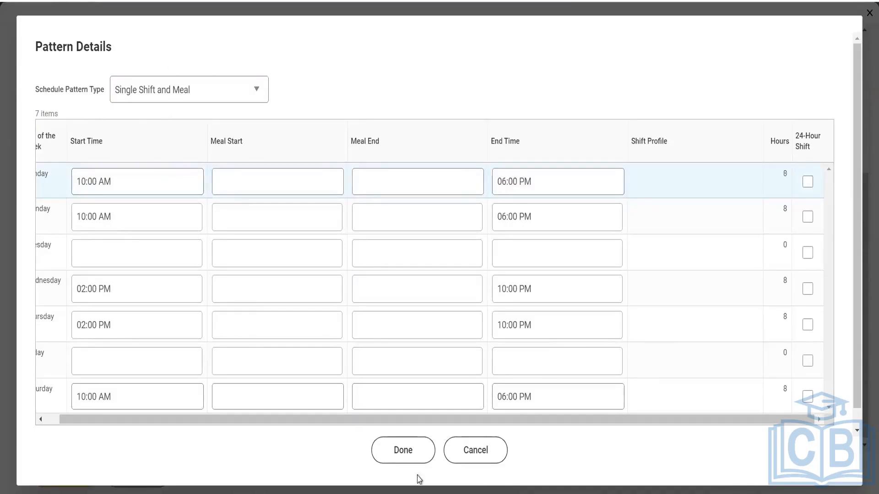
{"action": "left_click", "coordinate": [403, 450]}
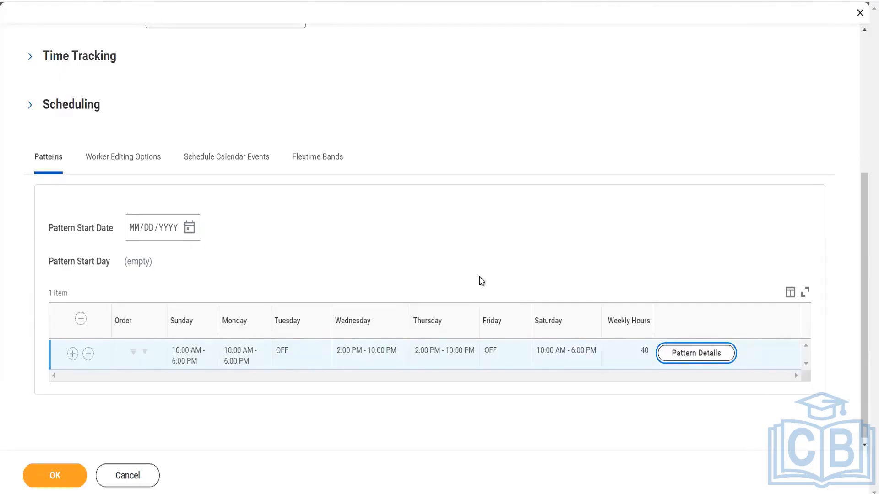
- Add a second weekly pattern copied from the first and set its Sunday start to 09:00 AM
{"action": "left_click", "coordinate": [72, 355]}
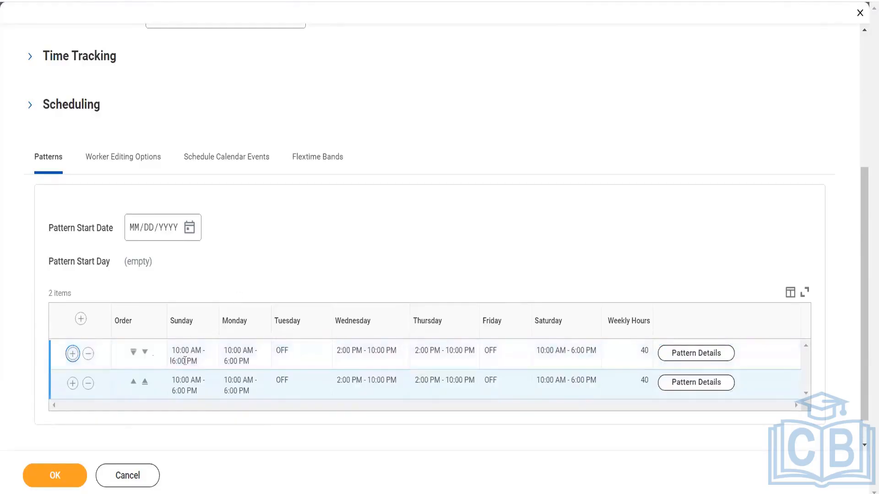
{"action": "left_click", "coordinate": [679, 382]}
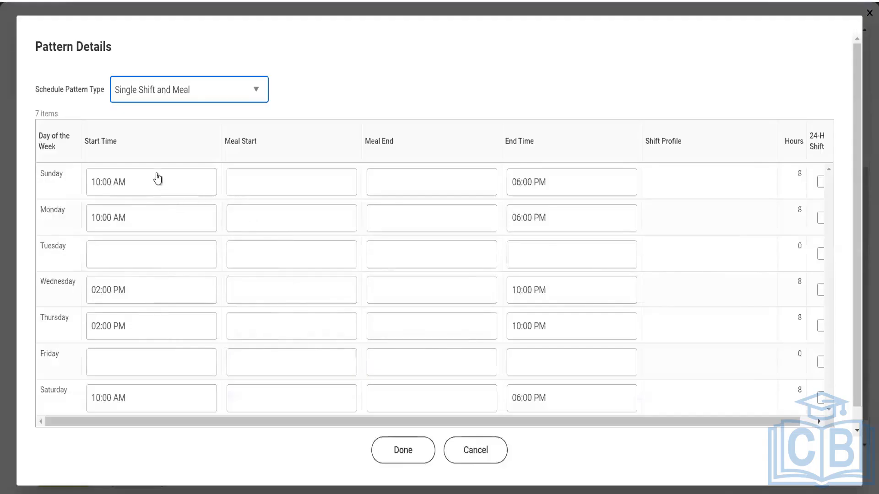
{"action": "left_click", "coordinate": [147, 184]}
{"action": "left_click_drag", "start_coordinate": [120, 181], "coordinate": [75, 192]}
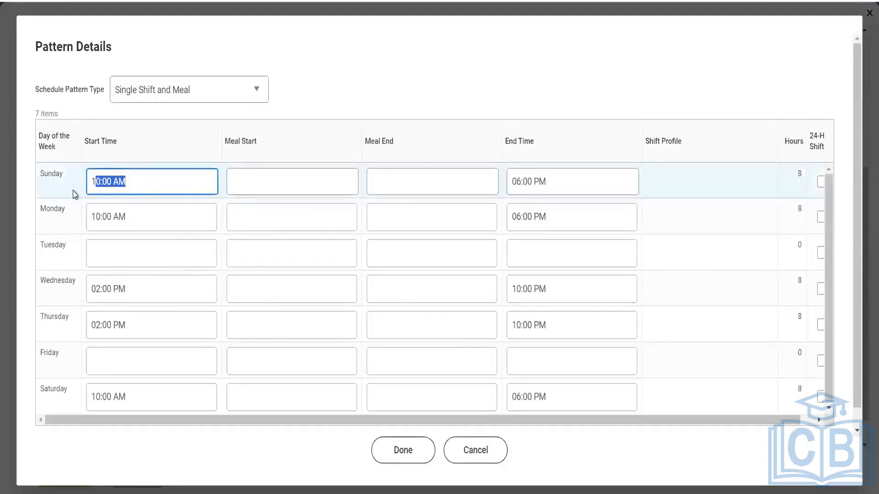
{"action": "type", "text": "9:00"}
{"action": "left_click", "coordinate": [466, 94]}
- Change Thursday's start time from 02:00 PM to 03:00 PM
{"action": "left_click_drag", "start_coordinate": [138, 324], "coordinate": [79, 337]}
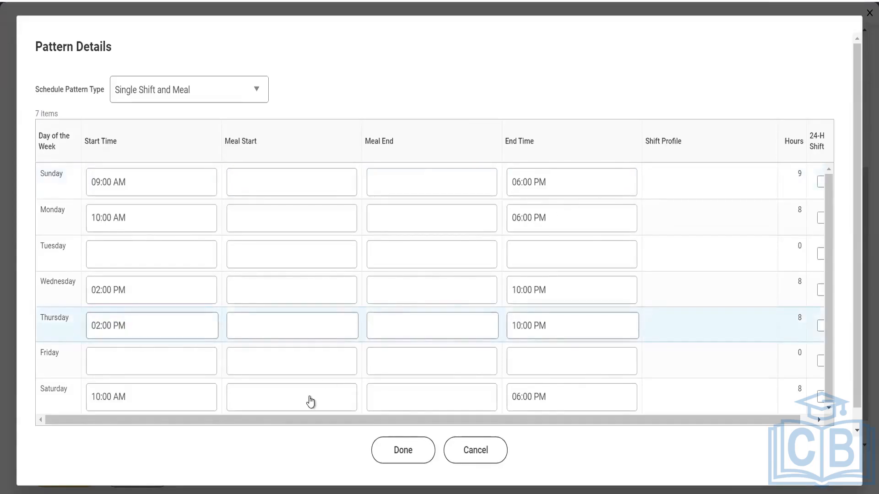
{"action": "triple_click", "coordinate": [137, 326]}
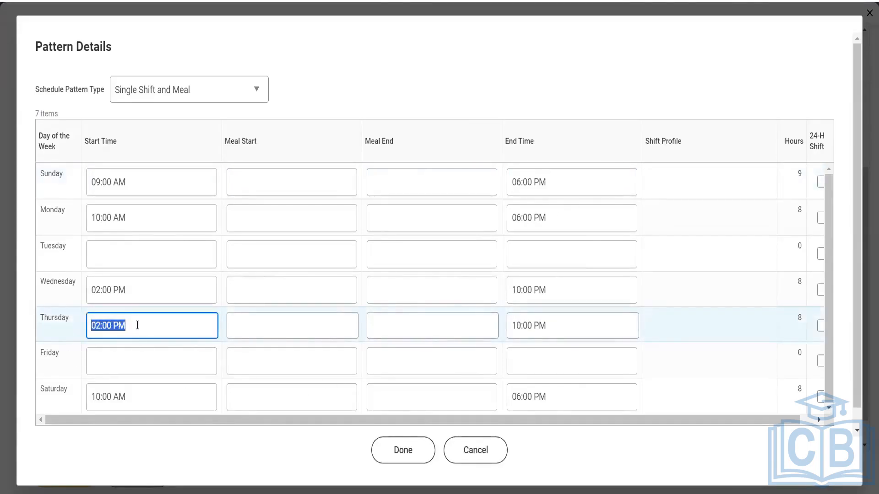
{"action": "left_click", "coordinate": [138, 325]}
{"action": "double_click", "coordinate": [137, 325]}
{"action": "triple_click", "coordinate": [137, 325]}
{"action": "type", "text": "15"}
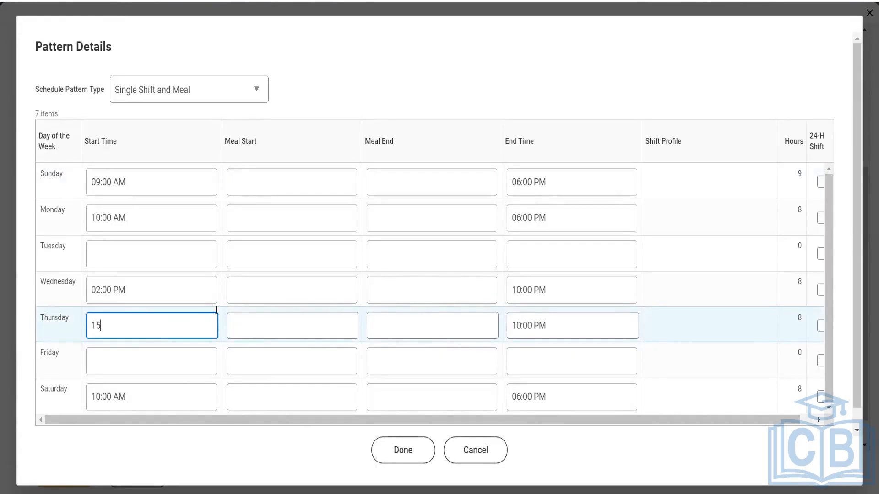
{"action": "left_click", "coordinate": [566, 323]}
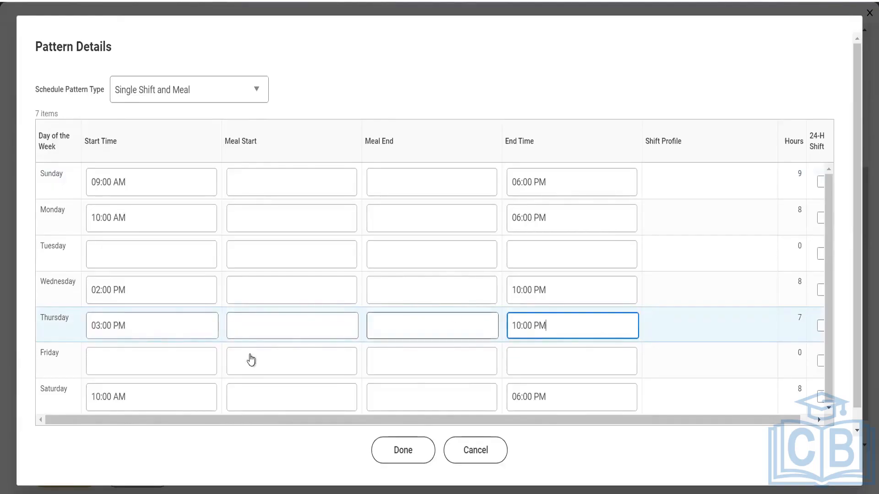
- Set Monday's end time to 08:00 PM
{"action": "left_click", "coordinate": [540, 223]}
{"action": "key", "text": "ctrl+a"}
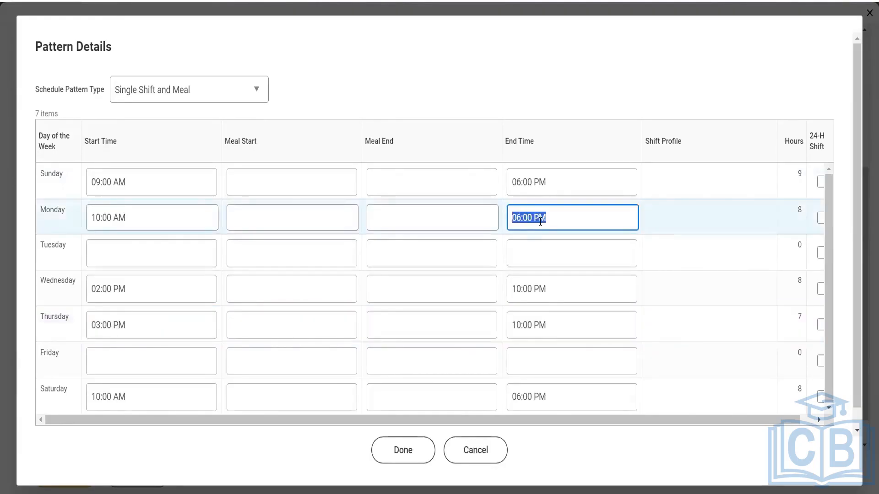
{"action": "type", "text": "20"}
{"action": "left_click", "coordinate": [571, 90]}
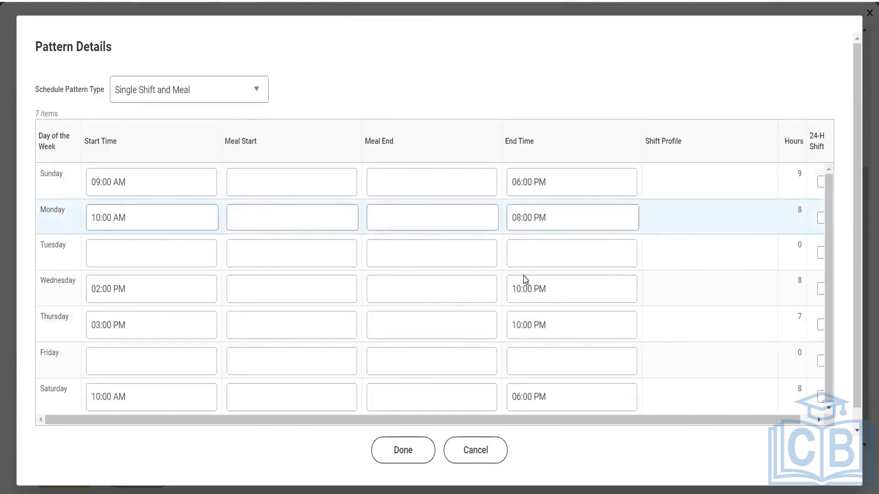
- Set Saturday's end time to 02:00 PM
{"action": "right_click", "coordinate": [524, 401]}
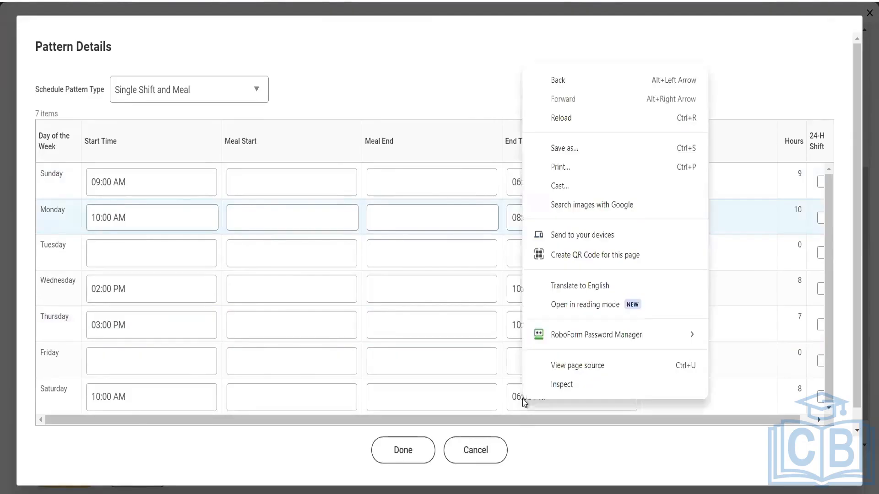
{"action": "left_click", "coordinate": [524, 401]}
{"action": "left_click", "coordinate": [525, 398]}
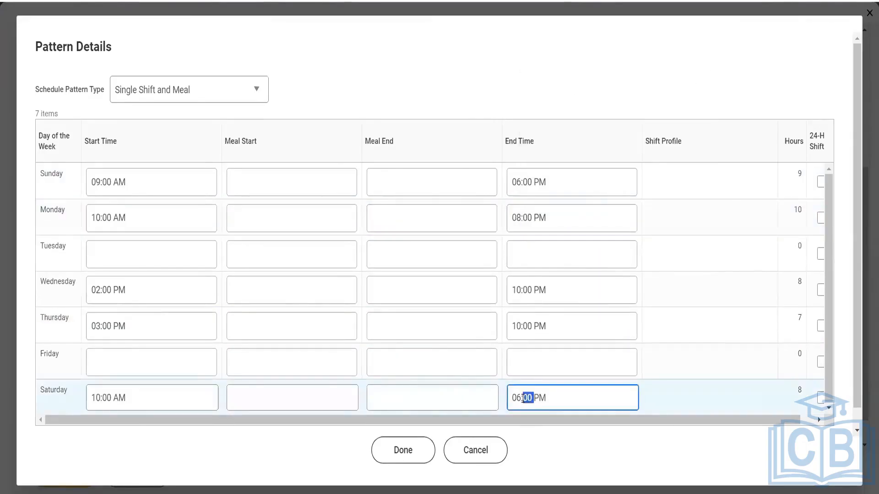
{"action": "key", "text": "ctrl+a"}
{"action": "key", "text": "BackSpace"}
{"action": "type", "text": "14"}
{"action": "left_click", "coordinate": [130, 289]}
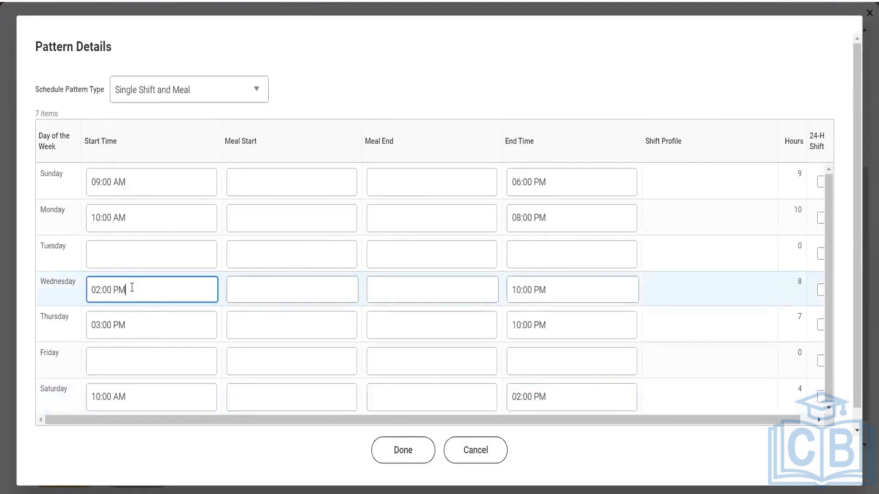
- Change Monday's start time to 11:00 AM, giving a 9-hour Monday shift
{"action": "double_click", "coordinate": [127, 218]}
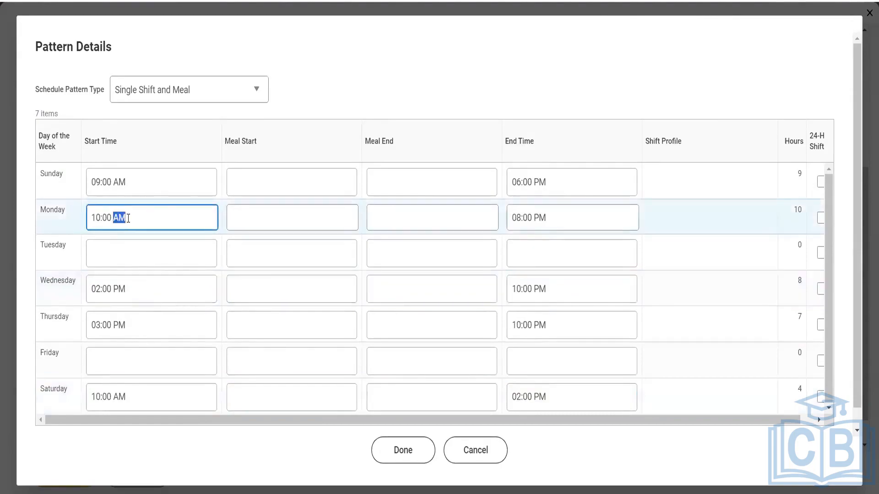
{"action": "triple_click", "coordinate": [128, 219]}
{"action": "type", "text": "11"}
{"action": "left_click", "coordinate": [403, 67]}
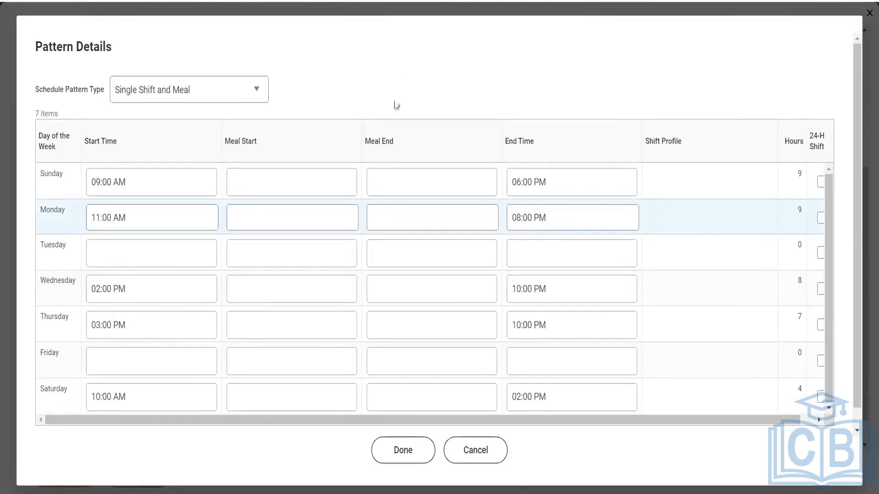
- Save the second pattern with Done so the 40-hour and 37-hour weekly patterns are both listed
{"action": "left_click", "coordinate": [403, 450]}
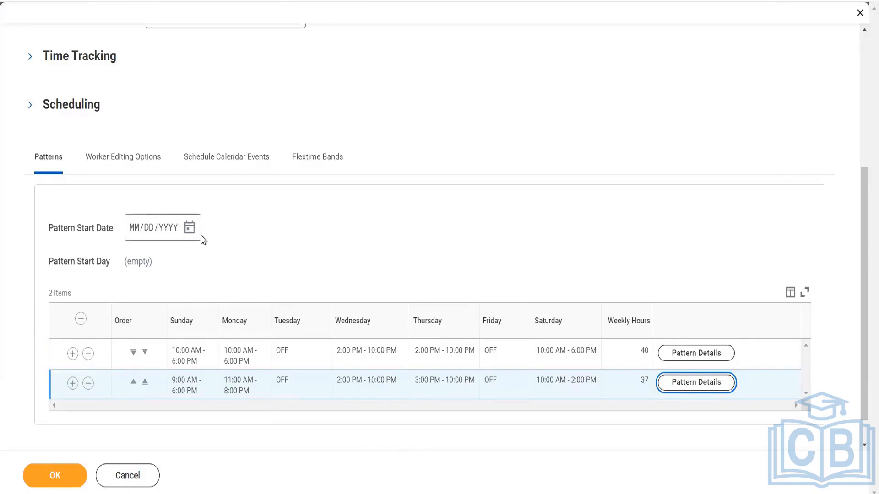
{"action": "mouse_move", "coordinate": [203, 240]}
- Enable Worker Editing Options with Change Scheduled / Non-Scheduled Days and Change Number of Scheduled Days checked
{"action": "left_click", "coordinate": [118, 172]}
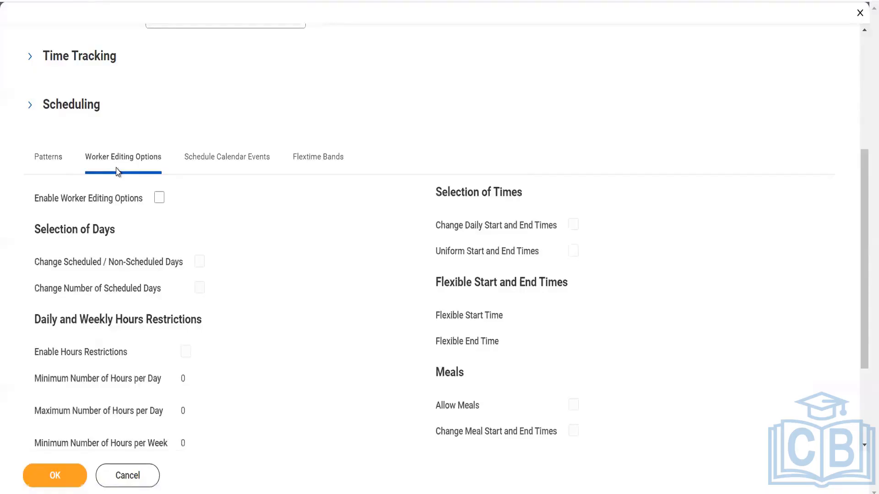
{"action": "left_click", "coordinate": [158, 198]}
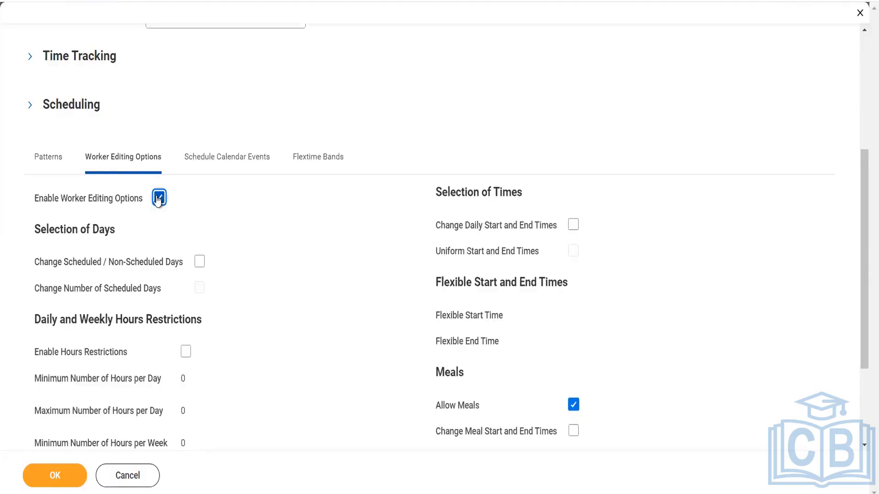
{"action": "left_click", "coordinate": [199, 262]}
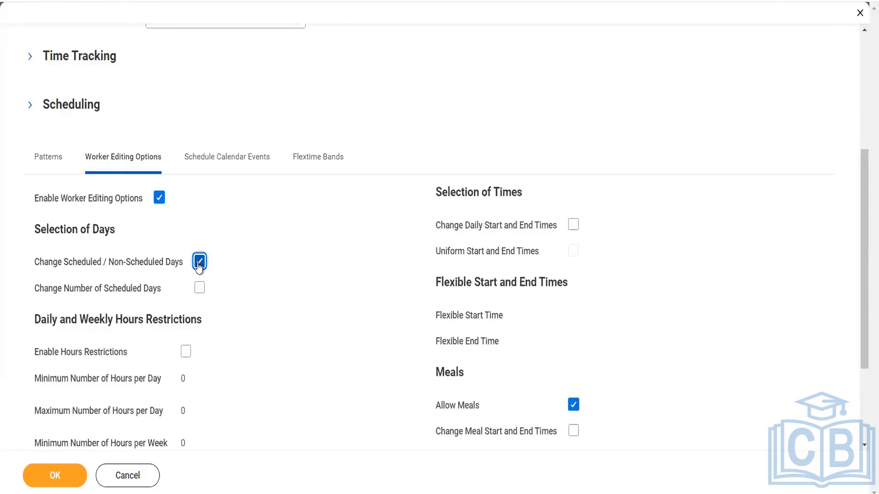
{"action": "left_click", "coordinate": [199, 289]}
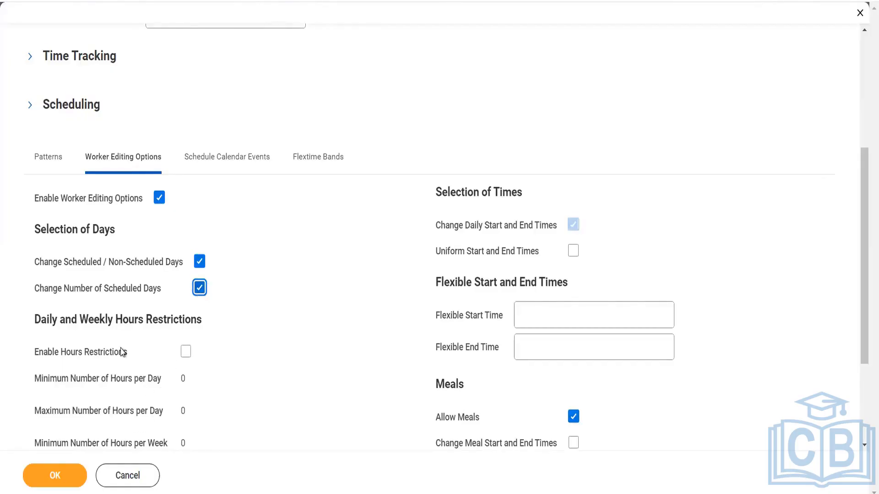
- Check Enable Hours Restrictions, keeping all daily and weekly hour limits at 0
{"action": "scroll", "coordinate": [122, 353], "scroll_direction": "down", "scroll_amount": 2}
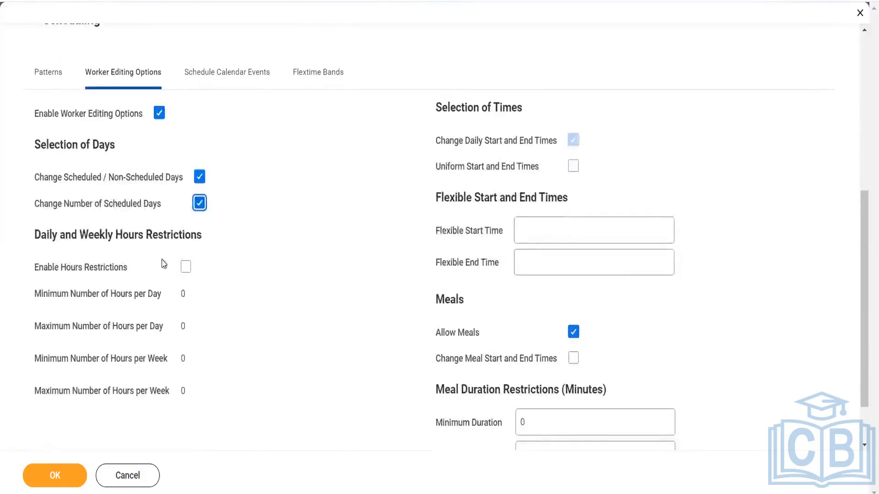
{"action": "left_click", "coordinate": [186, 269]}
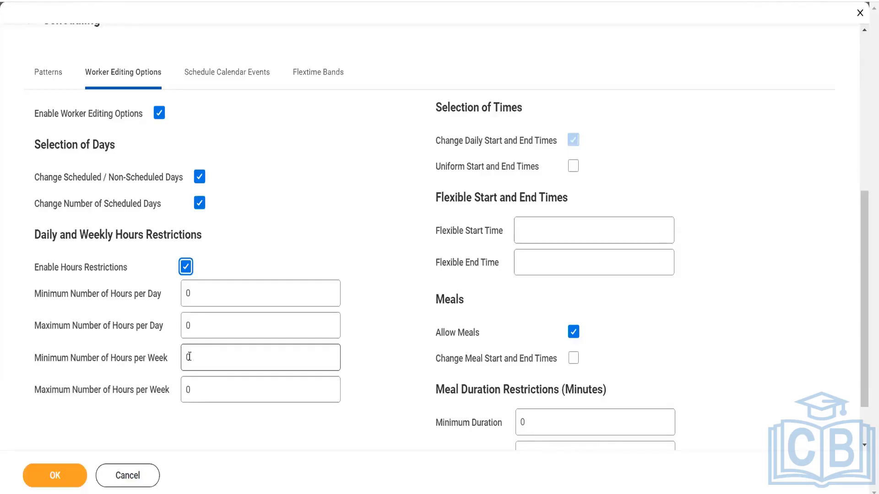
{"action": "left_click", "coordinate": [190, 388]}
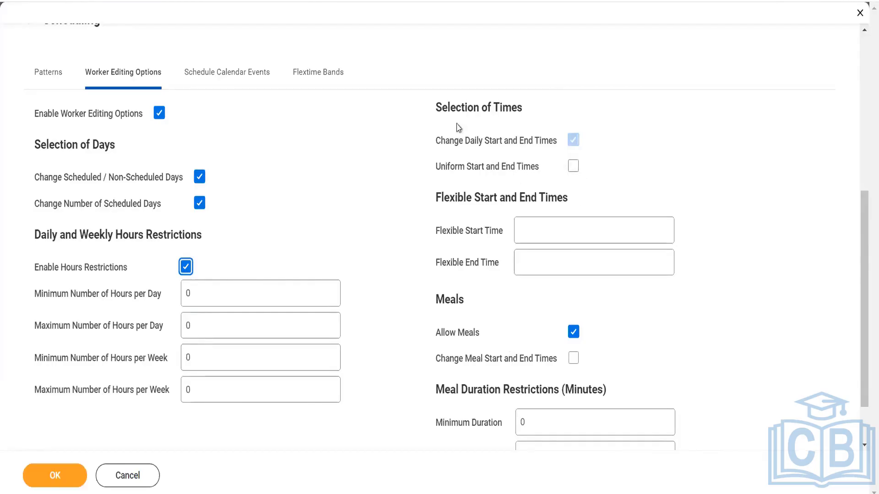
- Check Uniform Start and End Times under Selection of Times
{"action": "left_click", "coordinate": [574, 170]}
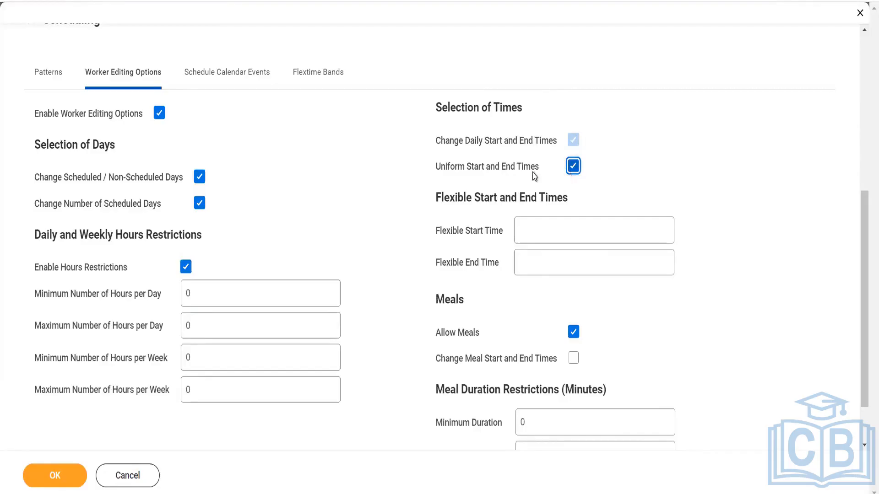
{"action": "left_click", "coordinate": [574, 170]}
{"action": "left_click", "coordinate": [573, 167]}
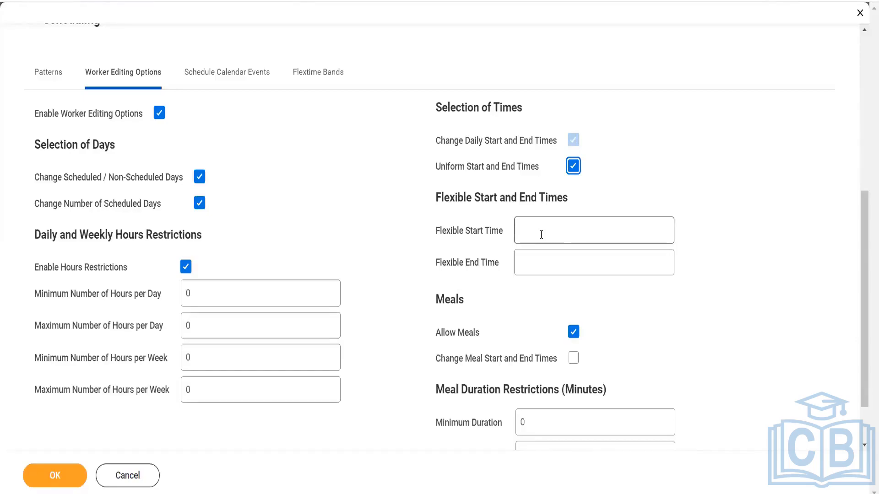
- Enter 10:30 AM as the flexible start time and 05:30 PM as the flexible end time
{"action": "left_click", "coordinate": [540, 236]}
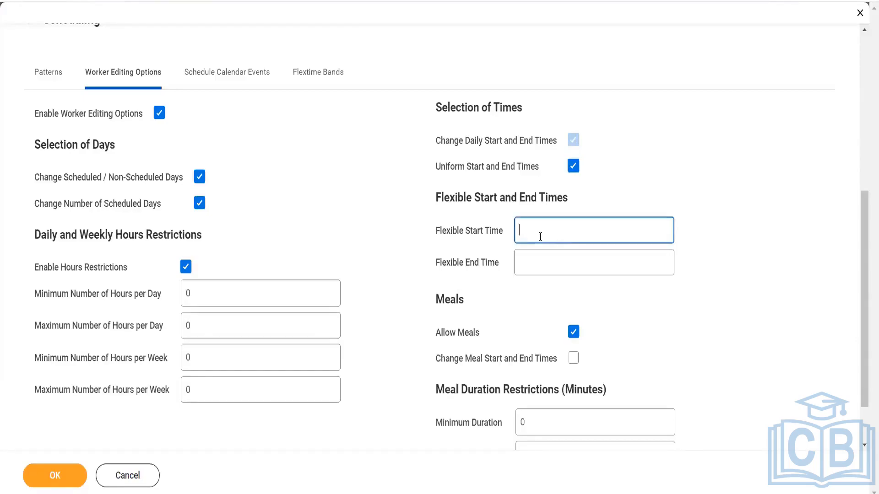
{"action": "type", "text": "10:30"}
{"action": "left_click", "coordinate": [559, 300]}
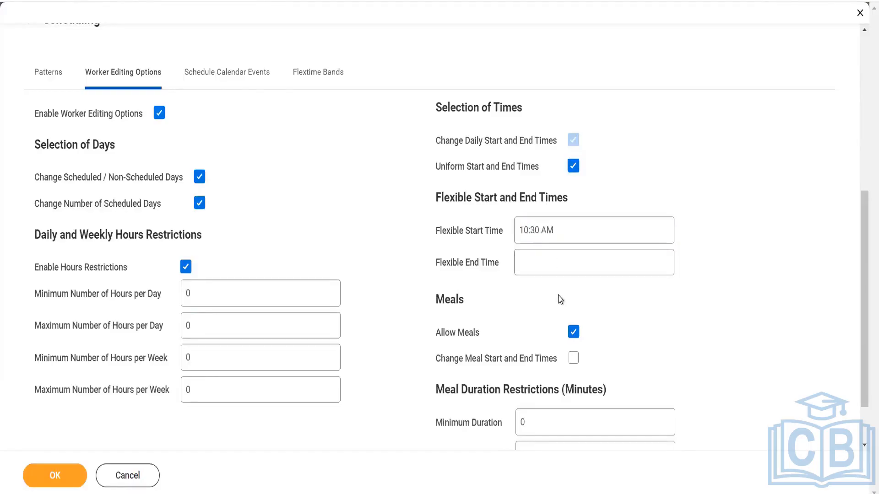
{"action": "left_click", "coordinate": [555, 271]}
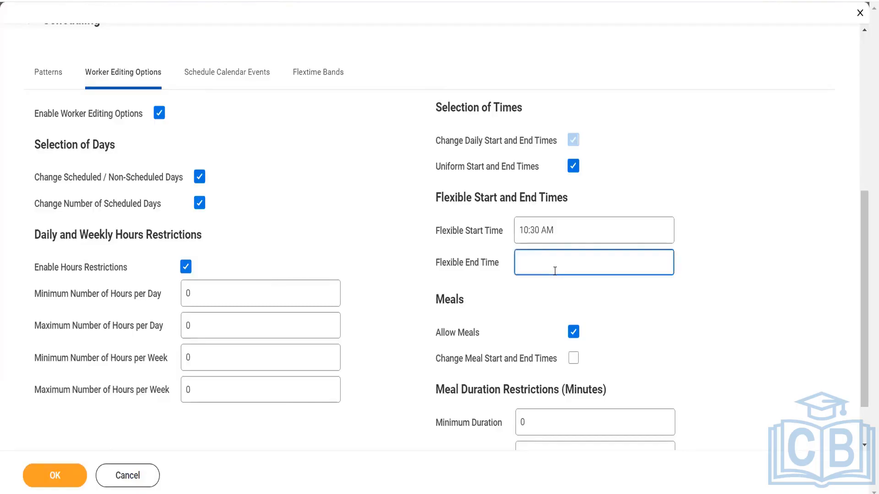
{"action": "type", "text": "5:30"}
{"action": "left_click", "coordinate": [558, 315]}
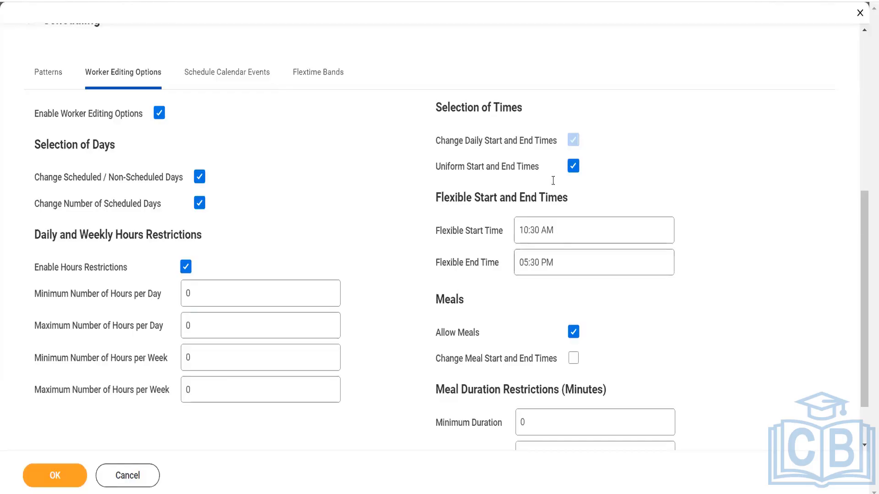
- Check Change Meal Start and End Times under Meals, keeping Uniform Start and End Times on
{"action": "left_click", "coordinate": [573, 166]}
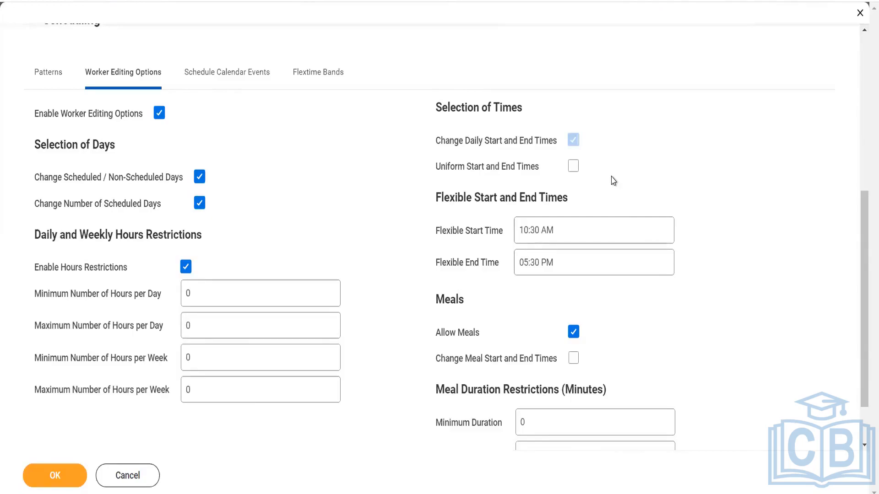
{"action": "left_click", "coordinate": [574, 168]}
{"action": "scroll", "coordinate": [654, 204], "scroll_direction": "down", "scroll_amount": 1}
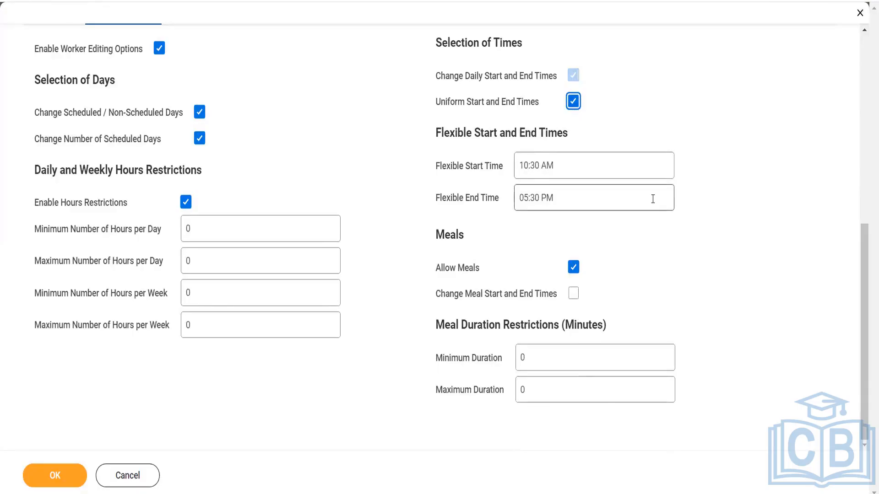
{"action": "left_click", "coordinate": [573, 293]}
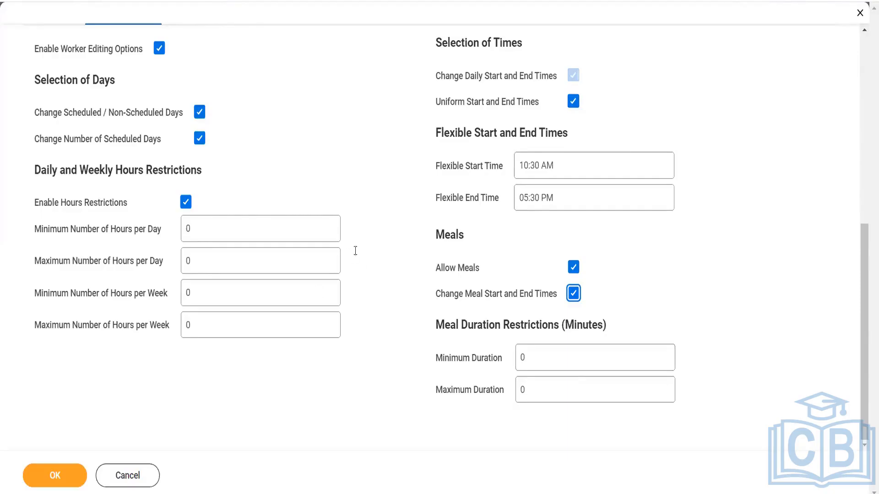
- Show the new calendar's Schedule Calendar Events tab, which lists 0 items
{"action": "scroll", "coordinate": [361, 267], "scroll_direction": "up", "scroll_amount": 5}
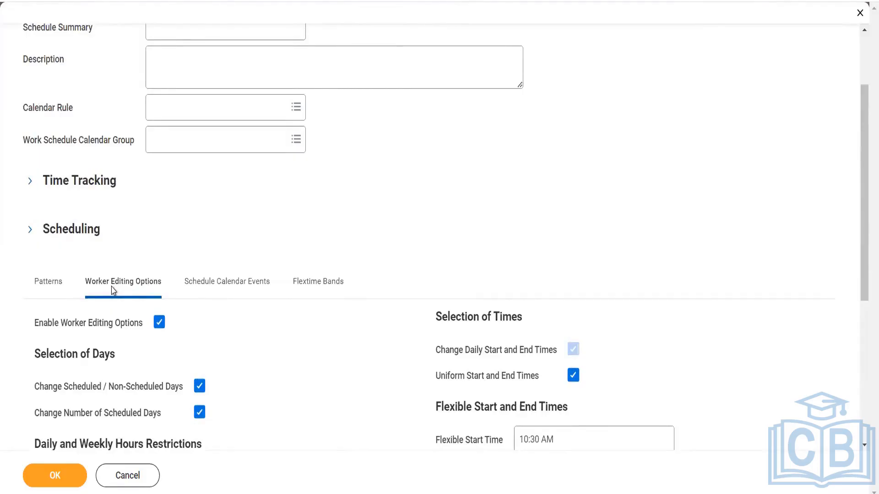
{"action": "left_click", "coordinate": [210, 286]}
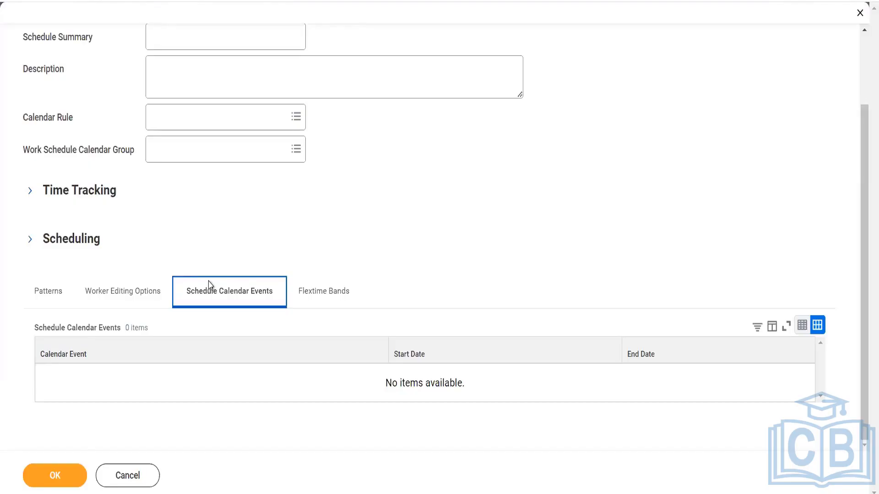
{"action": "scroll", "coordinate": [209, 310], "scroll_direction": "up", "scroll_amount": 2}
{"action": "right_click", "coordinate": [210, 311]}
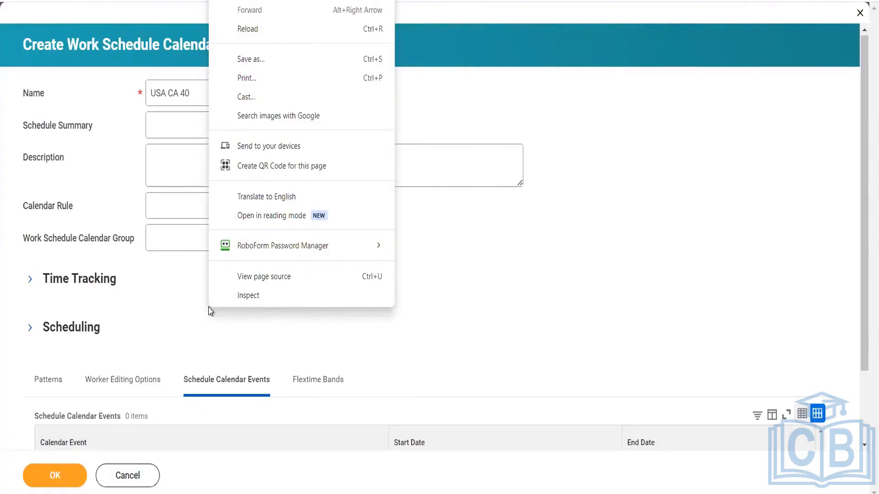
{"action": "left_click", "coordinate": [167, 355]}
{"action": "scroll", "coordinate": [169, 355], "scroll_direction": "down", "scroll_amount": 2}
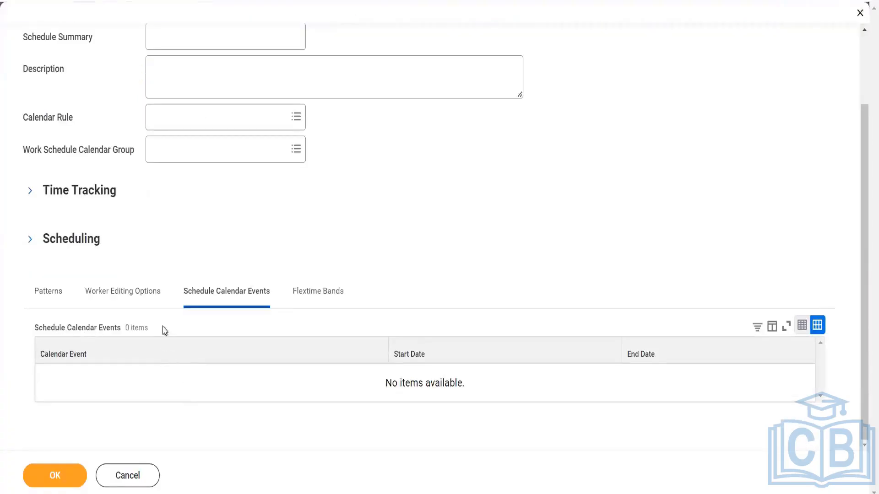
- Submit the calendar and clear the error-flagged Enable Worker Editing Options
{"action": "left_click", "coordinate": [52, 486]}
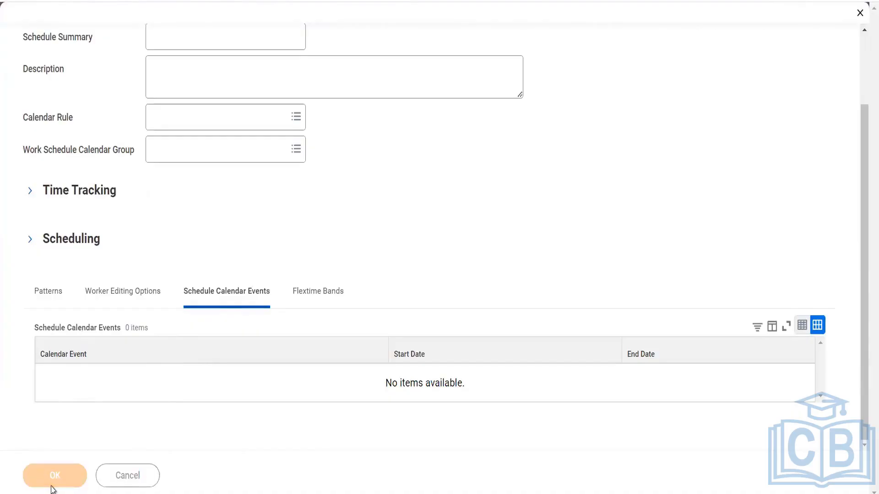
{"action": "left_click", "coordinate": [160, 296]}
{"action": "left_click", "coordinate": [160, 332]}
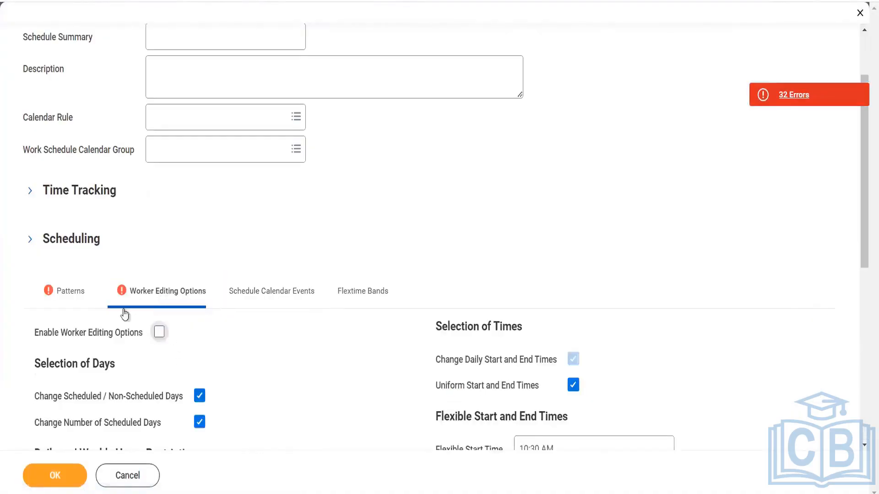
- Set the Pattern Start Date to Friday 03/01/2024 and save USA CA 40
{"action": "left_click", "coordinate": [61, 298]}
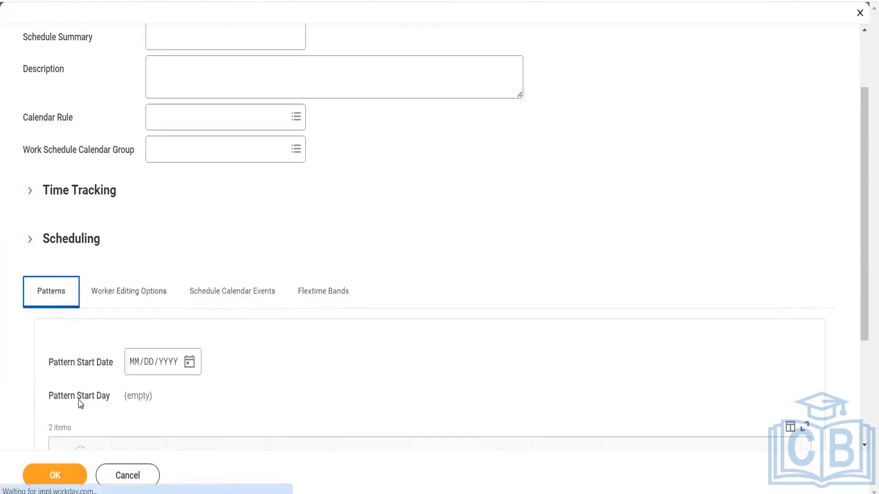
{"action": "scroll", "coordinate": [95, 413], "scroll_direction": "down", "scroll_amount": 3}
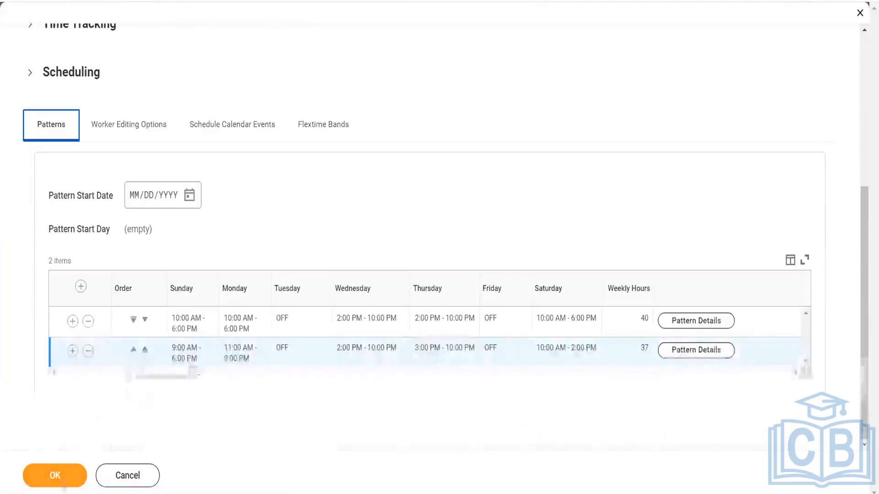
{"action": "left_click", "coordinate": [64, 478]}
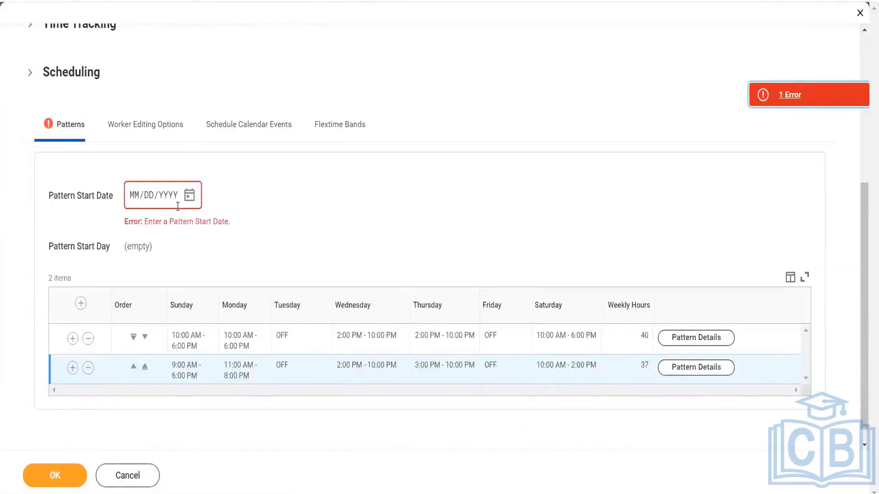
{"action": "left_click", "coordinate": [189, 200]}
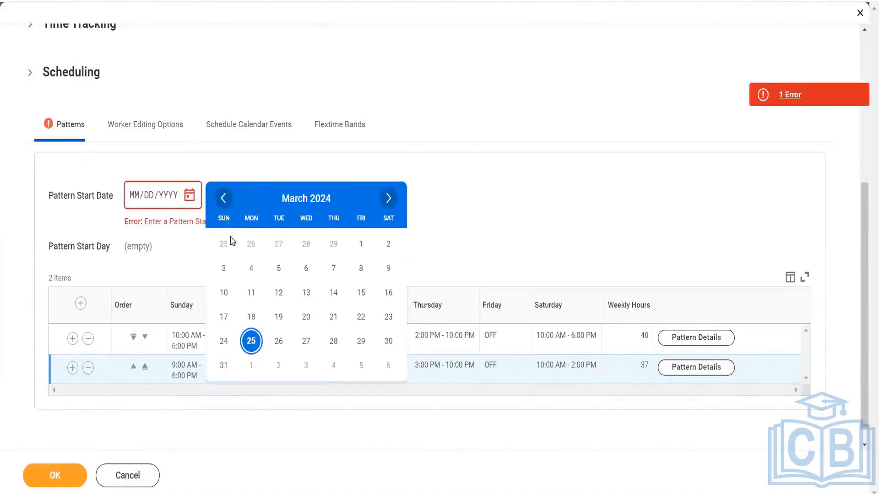
{"action": "left_click", "coordinate": [360, 246]}
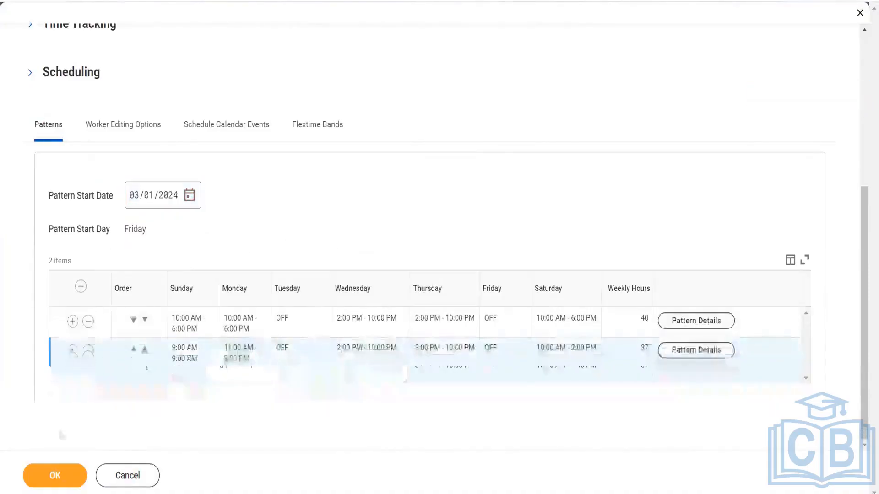
{"action": "left_click", "coordinate": [57, 476]}
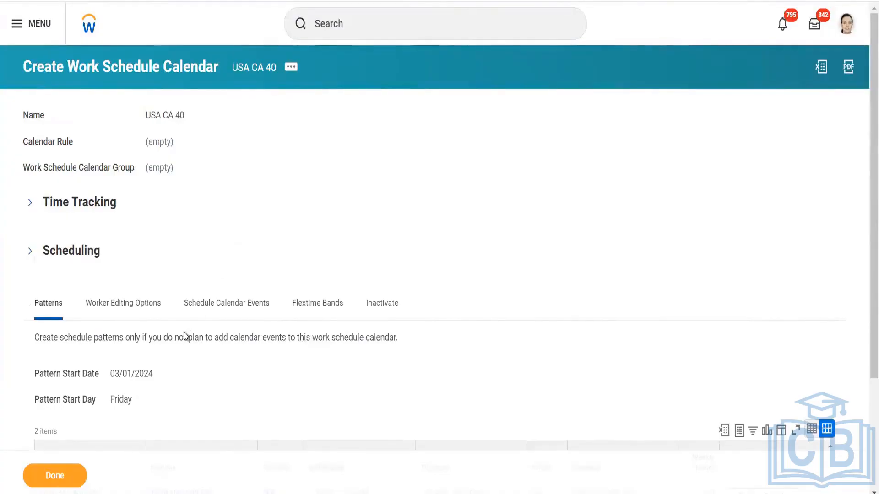
- Choose Add Calendar Event from the Calendar actions of USA CA 40
{"action": "left_click", "coordinate": [291, 67]}
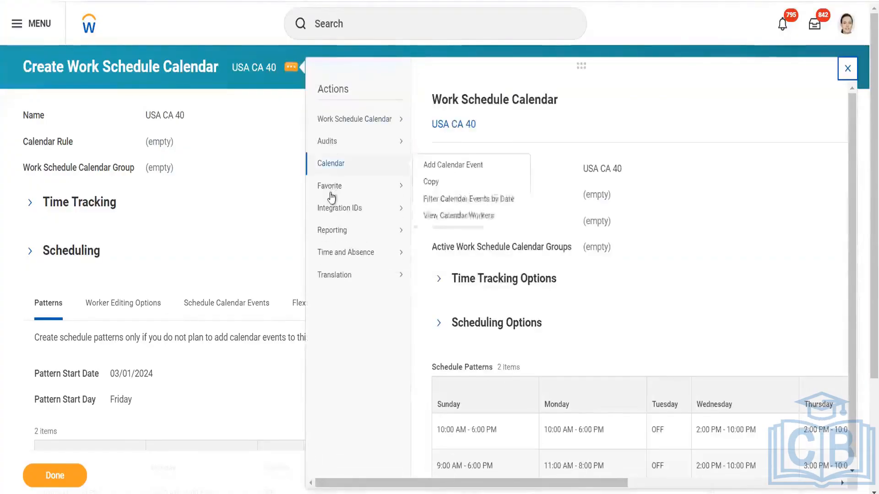
{"action": "mouse_move", "coordinate": [358, 167]}
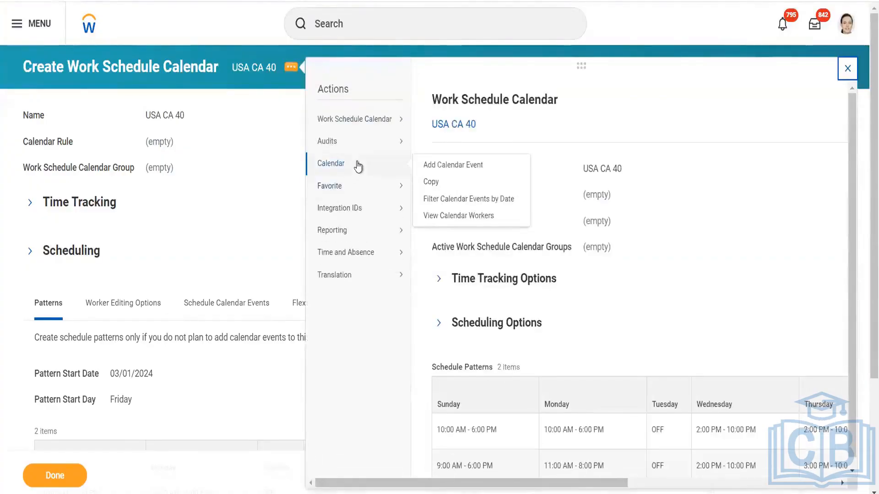
{"action": "left_click", "coordinate": [228, 304]}
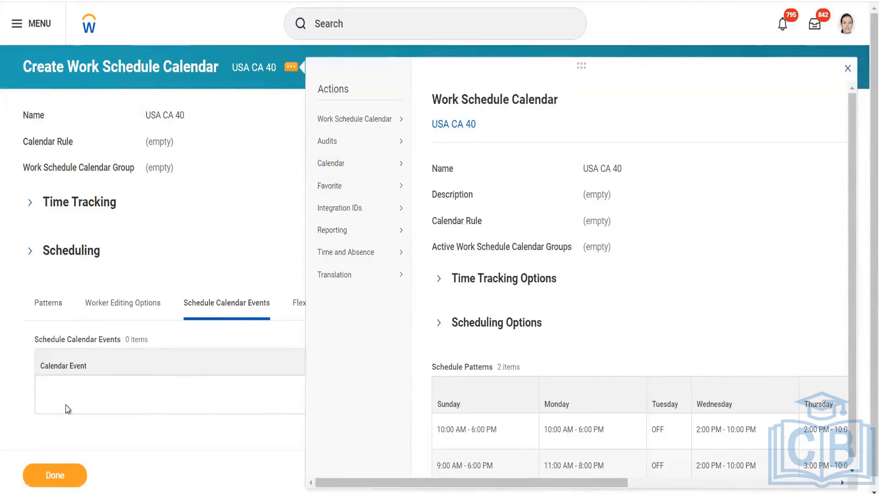
{"action": "left_click", "coordinate": [25, 390]}
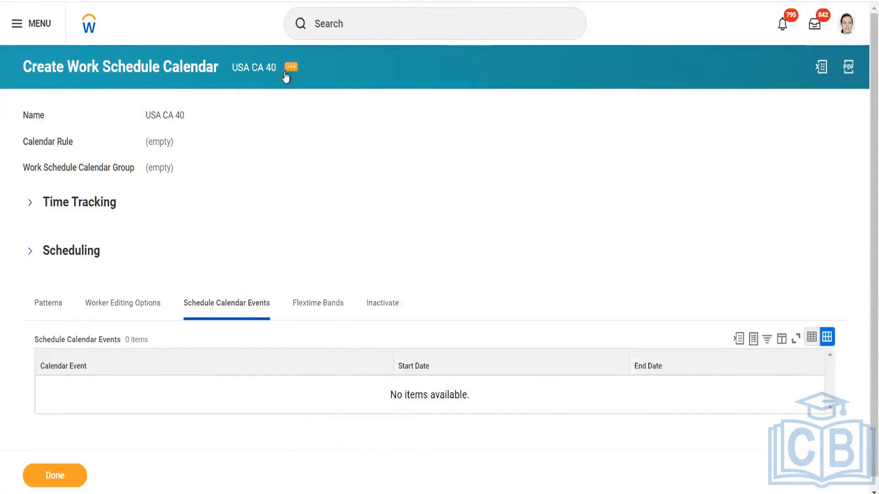
{"action": "left_click", "coordinate": [290, 68]}
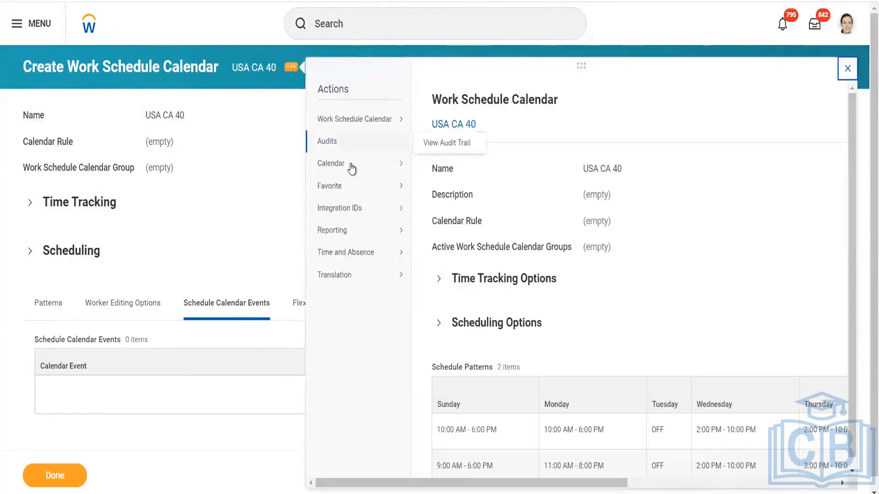
{"action": "mouse_move", "coordinate": [349, 174]}
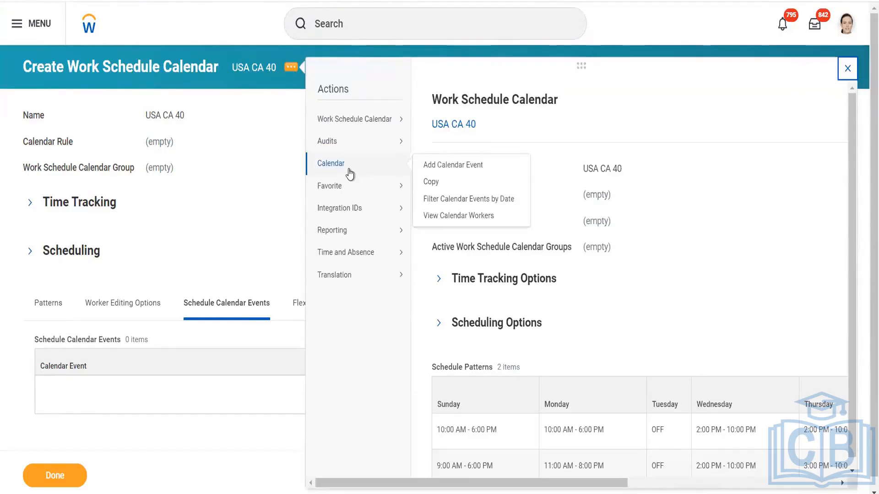
{"action": "left_click", "coordinate": [458, 167]}
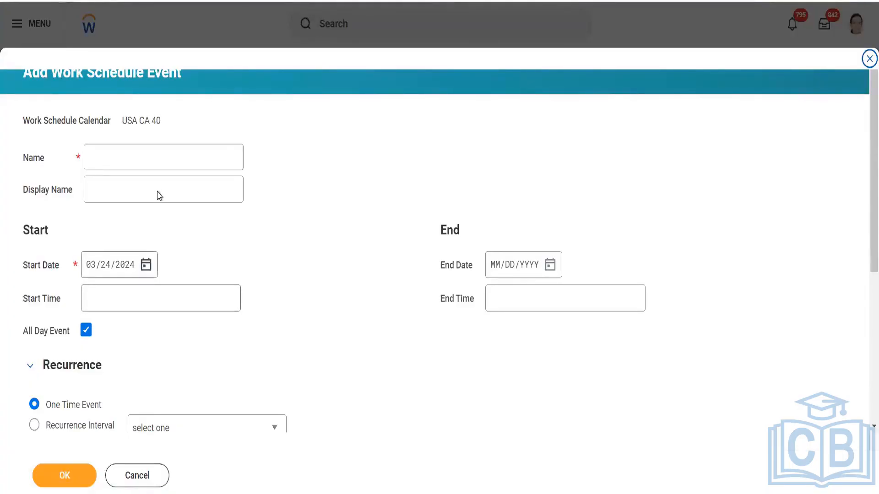
- Enter 'M- F 40' as the work schedule event's name
{"action": "left_click", "coordinate": [156, 161]}
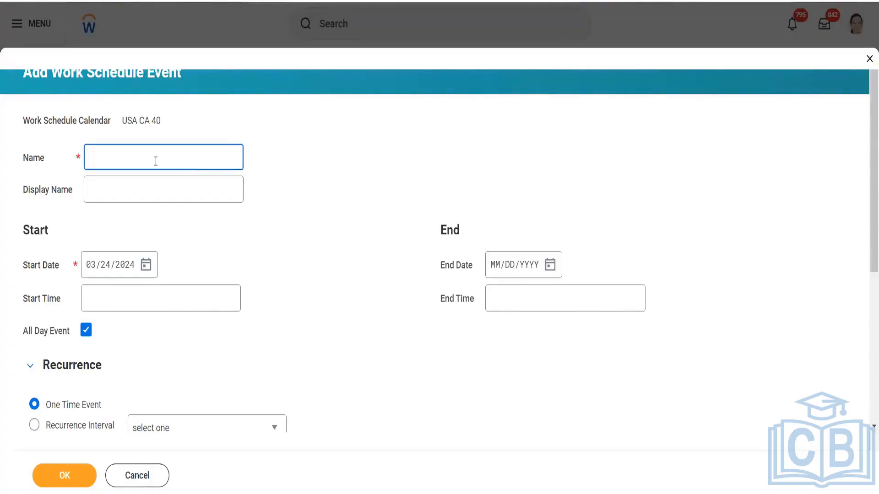
{"action": "type", "text": "M"}
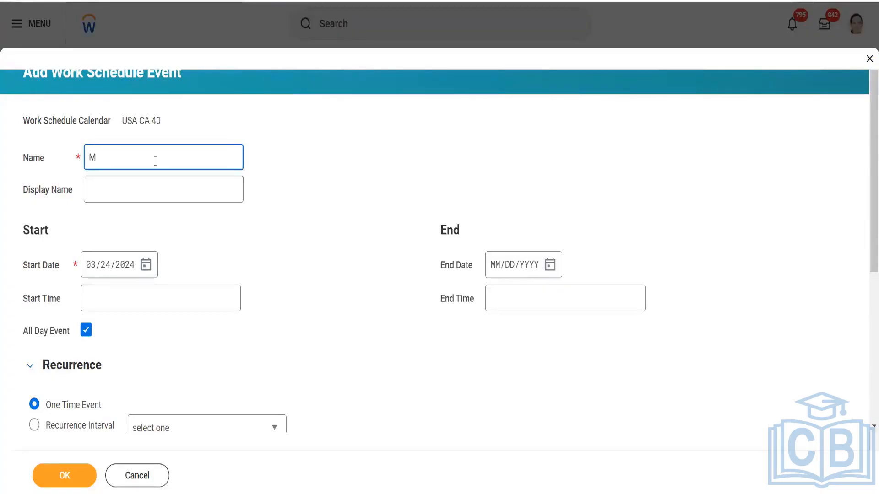
{"action": "type", "text": "- F 40"}
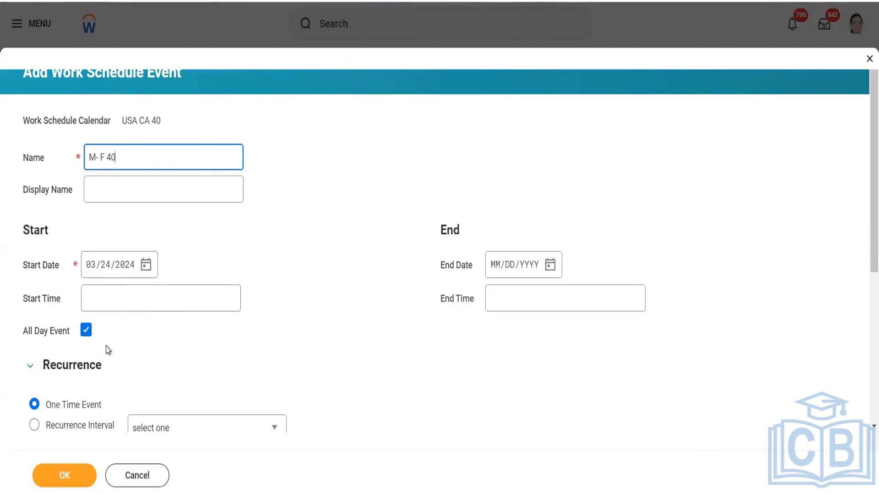
- Turn off All Day Event and make a first attempt at a 10:00 AM start time
{"action": "left_click", "coordinate": [87, 330]}
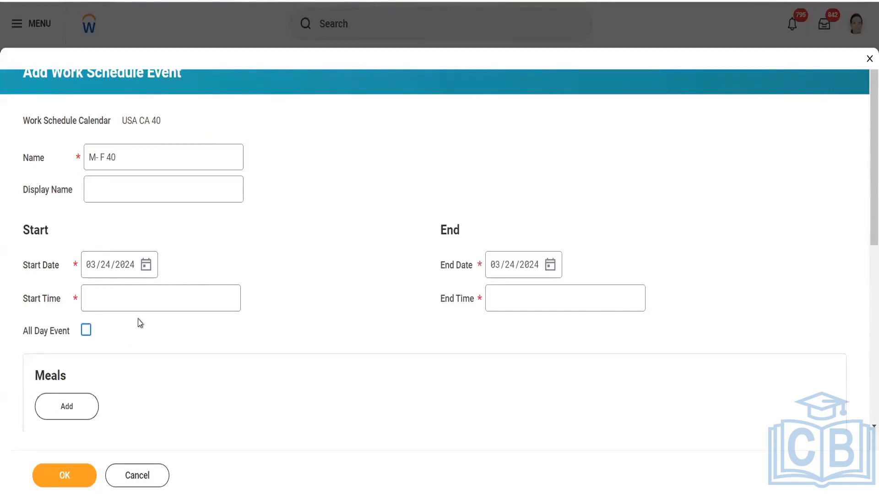
{"action": "left_click", "coordinate": [86, 331]}
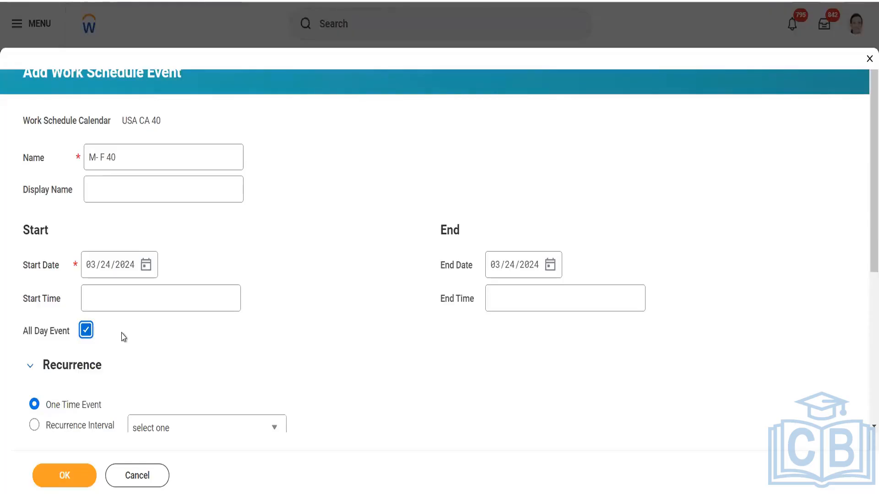
{"action": "left_click", "coordinate": [109, 295]}
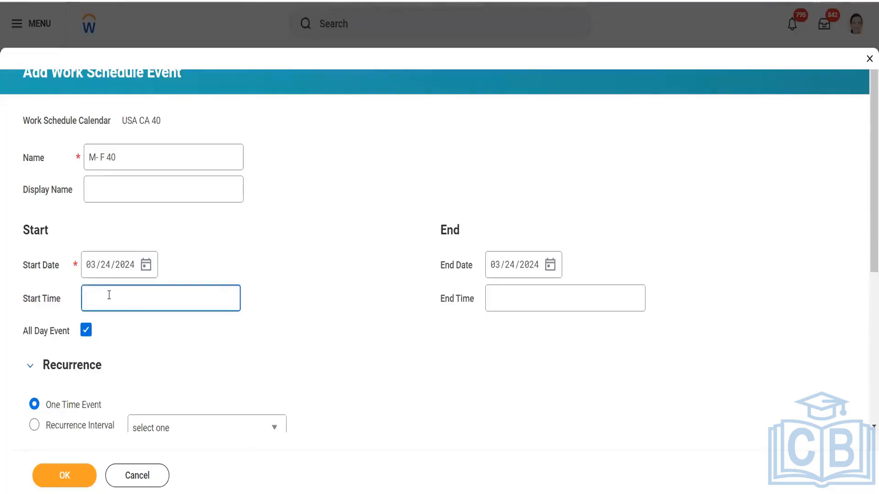
{"action": "type", "text": "10:00 AM"}
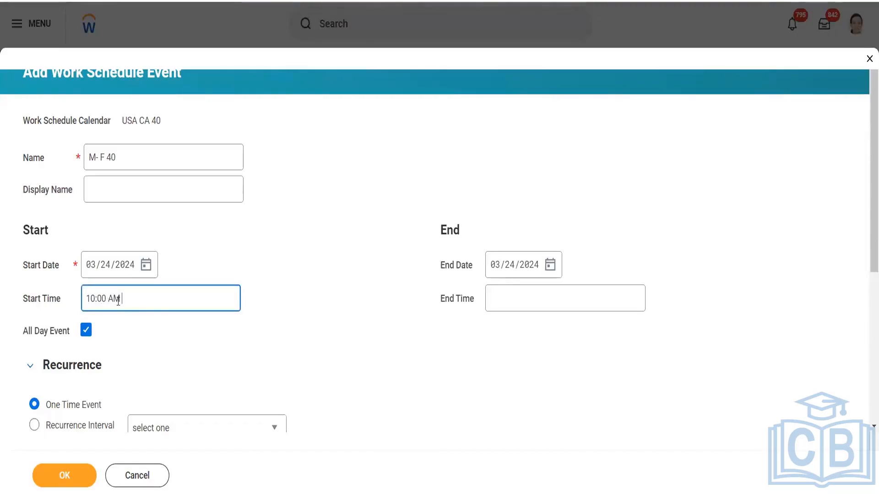
{"action": "left_click", "coordinate": [126, 330]}
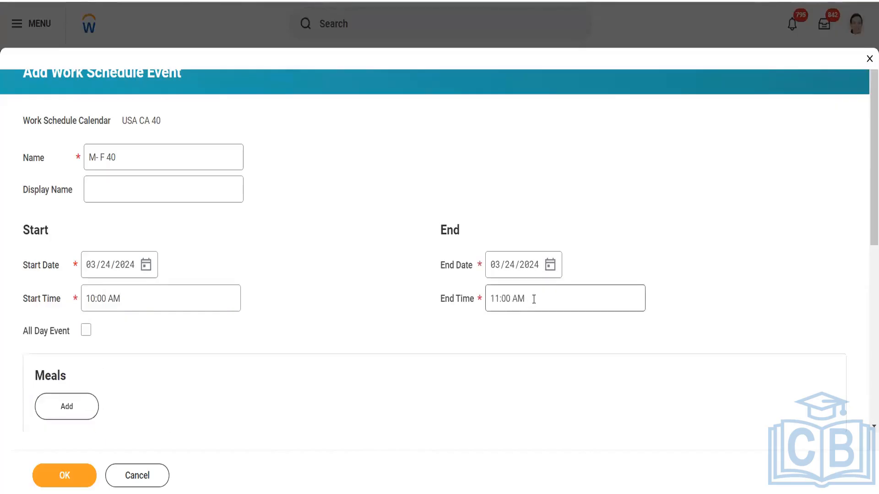
{"action": "left_click", "coordinate": [481, 298]}
{"action": "type", "text": "20"}
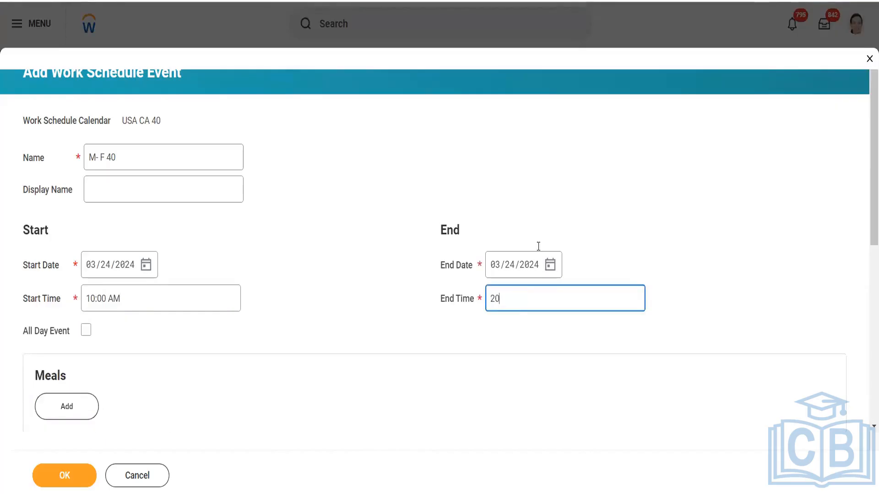
{"action": "left_click", "coordinate": [86, 331]}
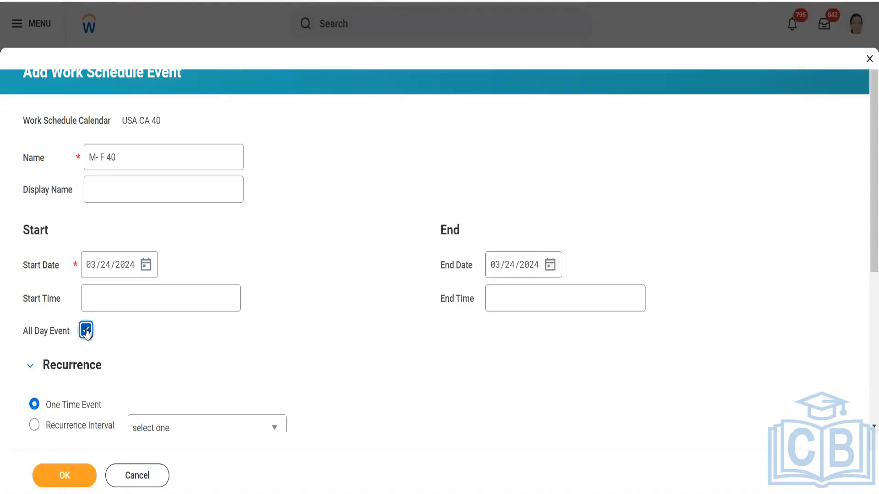
{"action": "left_click", "coordinate": [86, 331]}
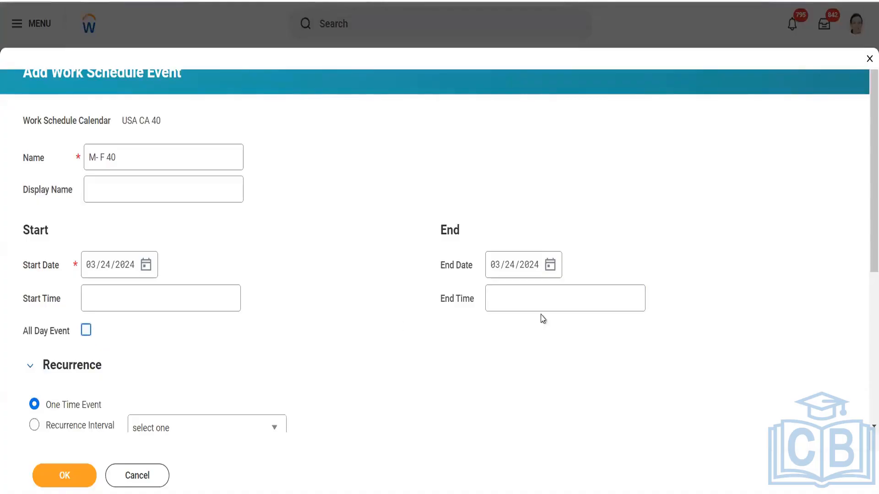
{"action": "left_click", "coordinate": [551, 265]}
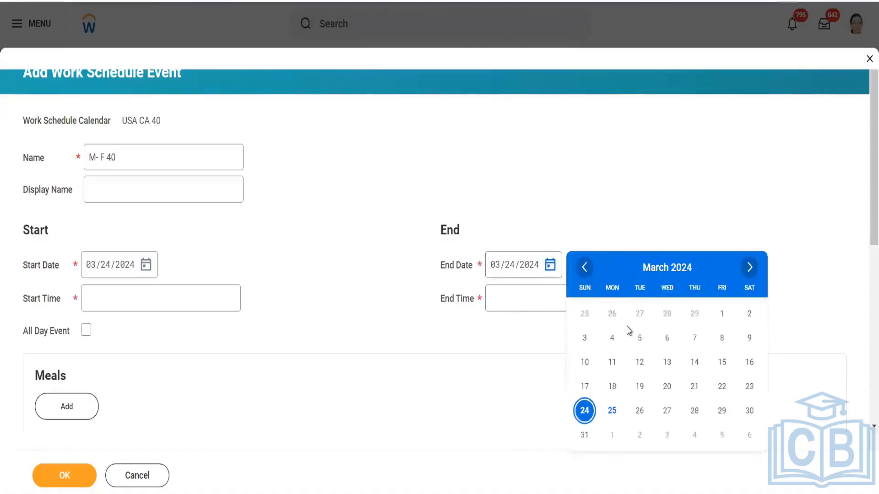
{"action": "left_click", "coordinate": [377, 285]}
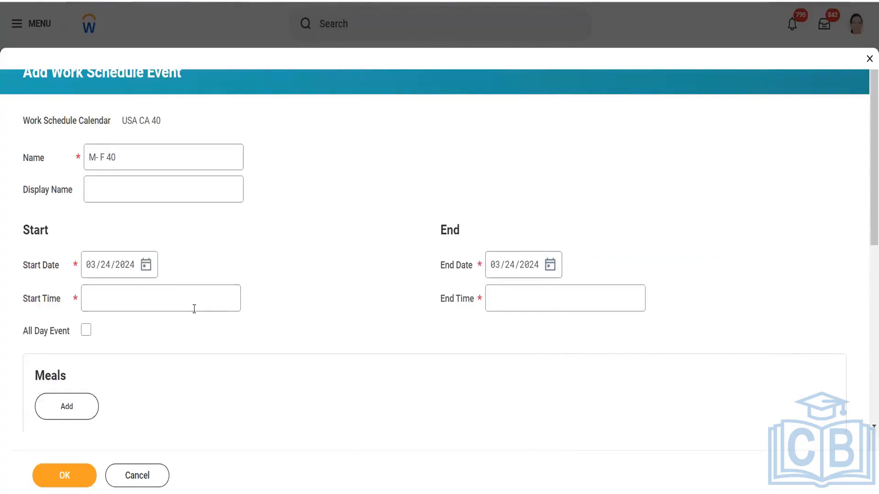
- Set the event's start time to 10:00 AM and end time to 06:00 PM
{"action": "left_click", "coordinate": [186, 297]}
{"action": "type", "text": "10"}
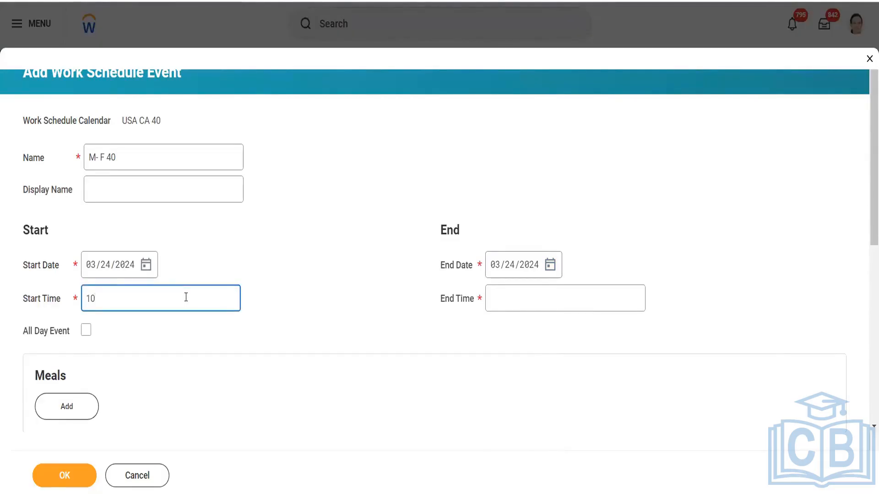
{"action": "key", "text": "Tab"}
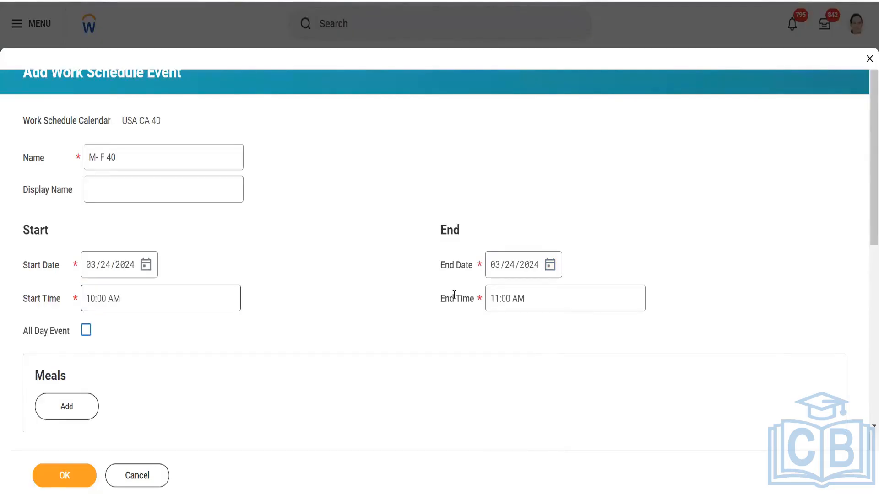
{"action": "left_click", "coordinate": [478, 299]}
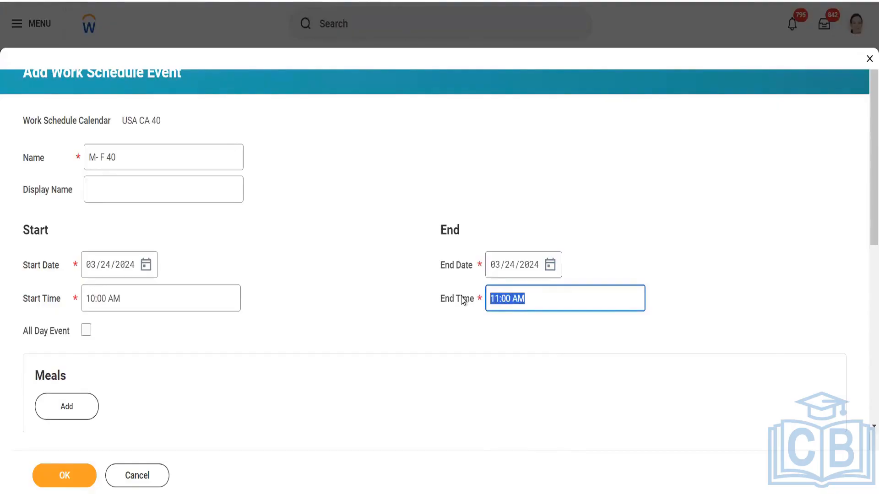
{"action": "type", "text": "19"}
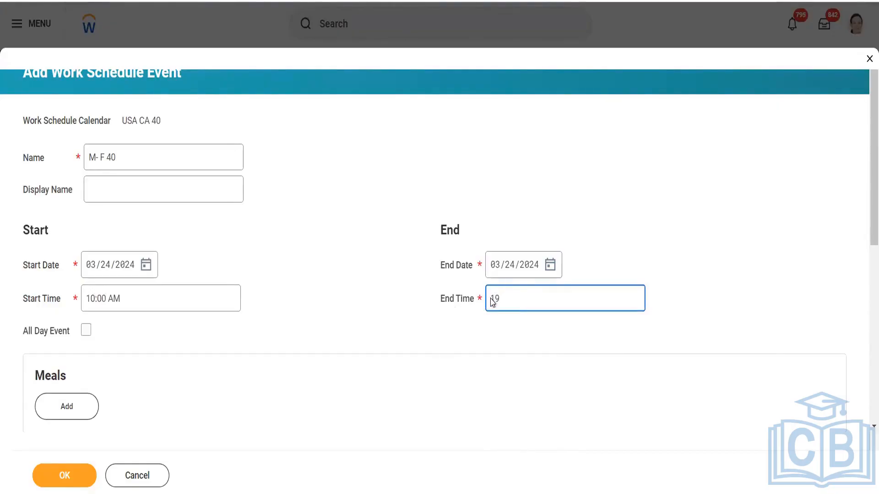
{"action": "key", "text": "BackSpace"}
{"action": "key", "text": "BackSpace"}
{"action": "type", "text": "8"}
{"action": "left_click", "coordinate": [474, 332]}
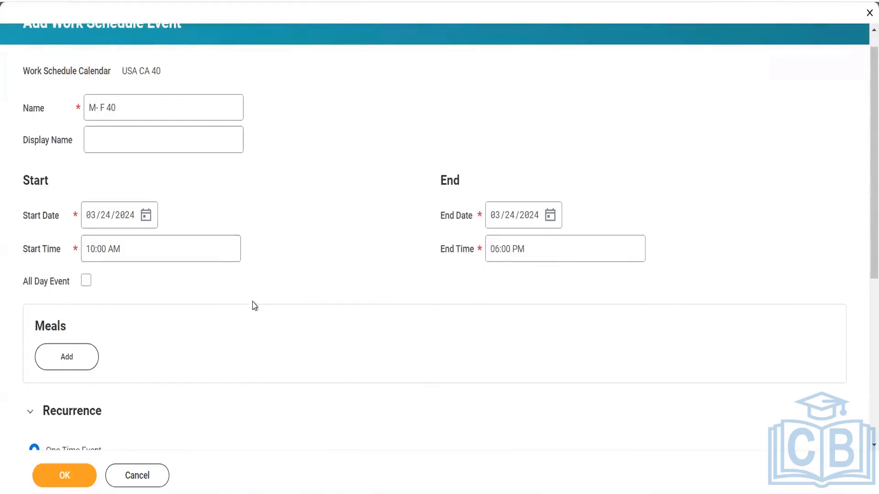
{"action": "scroll", "coordinate": [254, 315], "scroll_direction": "down", "scroll_amount": 4}
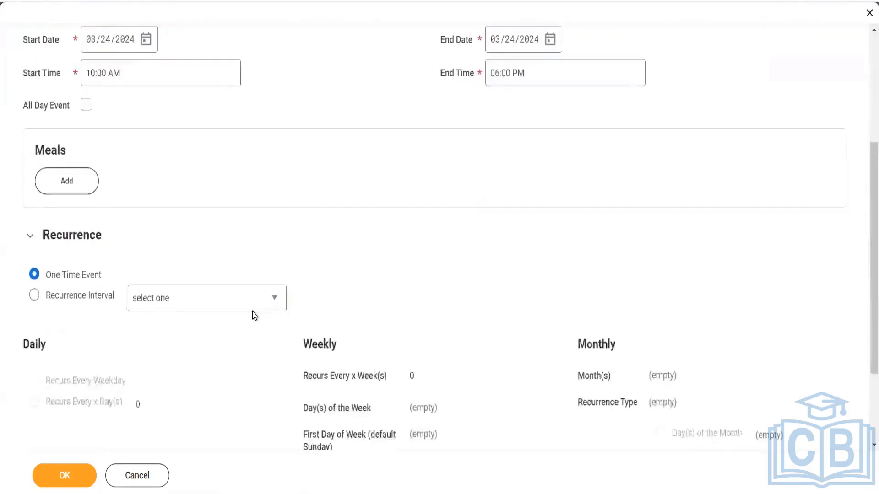
- Add a meal break from 12:00 PM to 01:00 PM to the M- F 40 event
{"action": "left_click", "coordinate": [65, 183]}
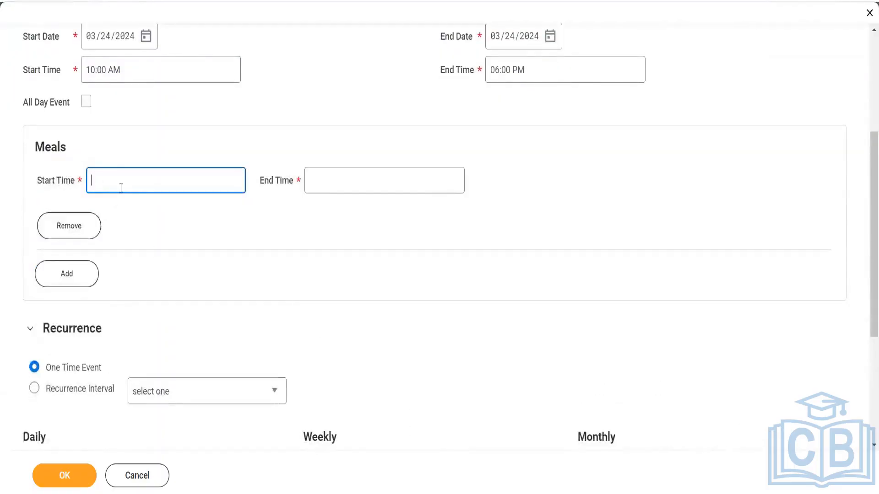
{"action": "type", "text": "12"}
{"action": "left_click", "coordinate": [322, 183]}
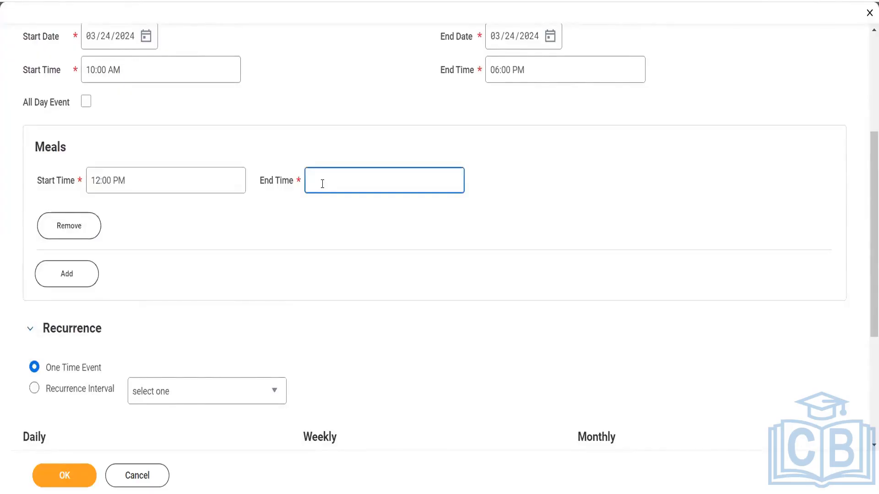
{"action": "type", "text": "13"}
{"action": "left_click", "coordinate": [321, 245]}
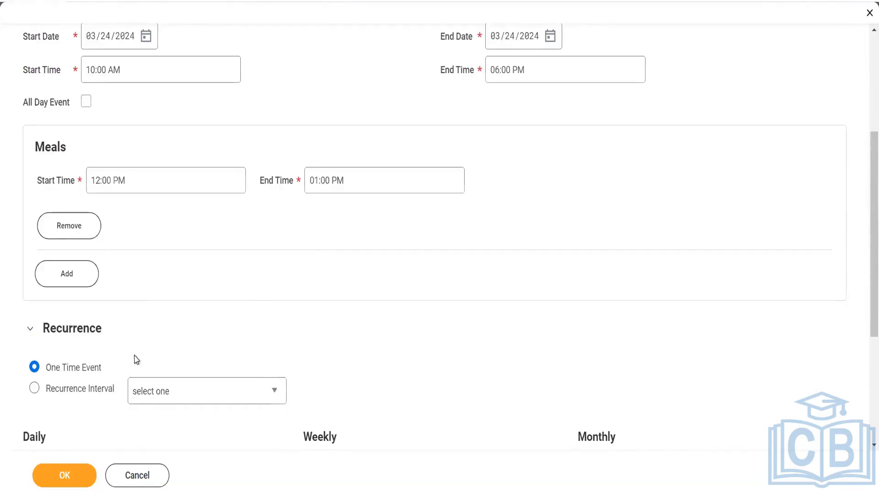
{"action": "scroll", "coordinate": [135, 359], "scroll_direction": "down", "scroll_amount": 1}
{"action": "scroll", "coordinate": [136, 359], "scroll_direction": "down", "scroll_amount": 1}
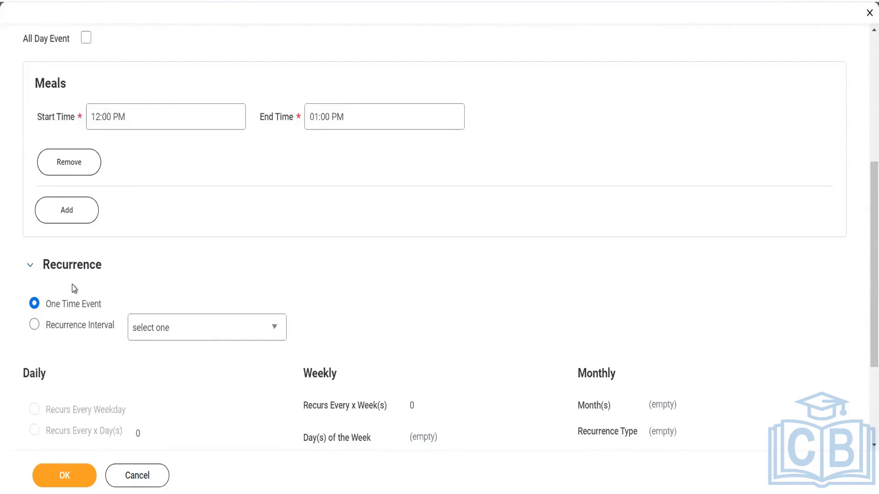
{"action": "scroll", "coordinate": [74, 288], "scroll_direction": "up", "scroll_amount": 5}
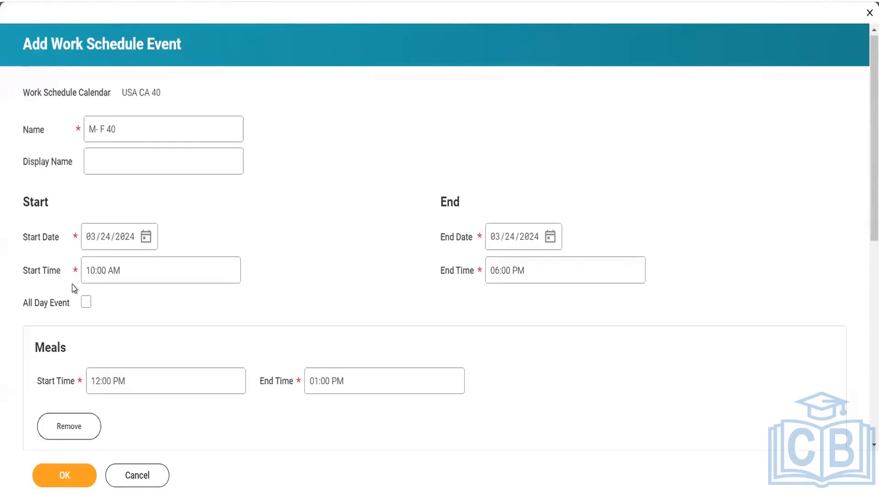
{"action": "scroll", "coordinate": [74, 288], "scroll_direction": "down", "scroll_amount": 5}
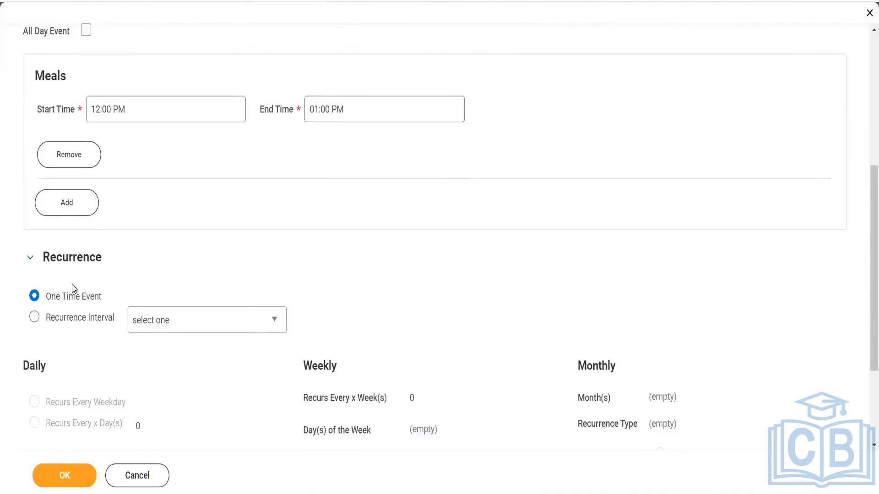
- Set the Recurrence Interval to Daily Recurrence with Recurs Every Weekday selected
{"action": "left_click", "coordinate": [65, 322]}
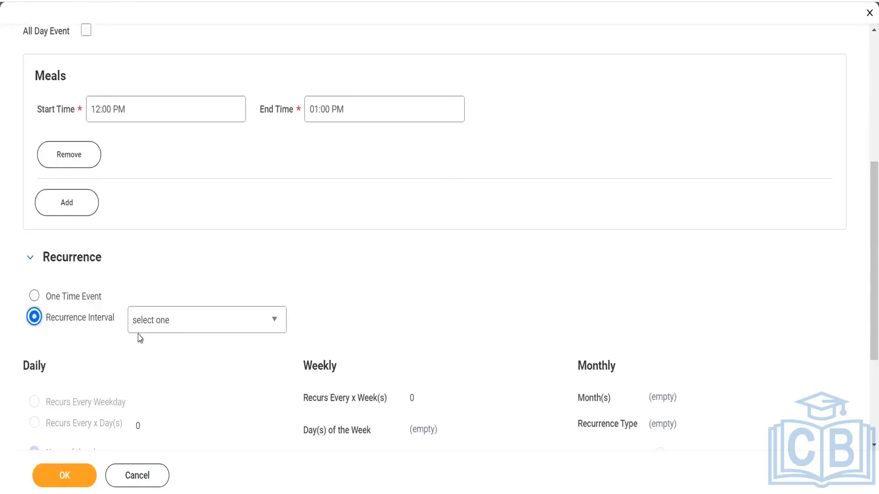
{"action": "left_click", "coordinate": [194, 325]}
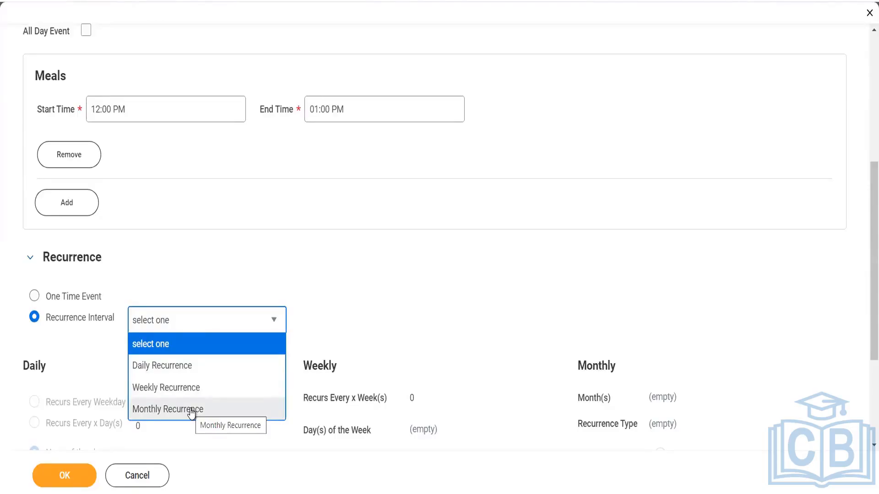
{"action": "left_click", "coordinate": [168, 367]}
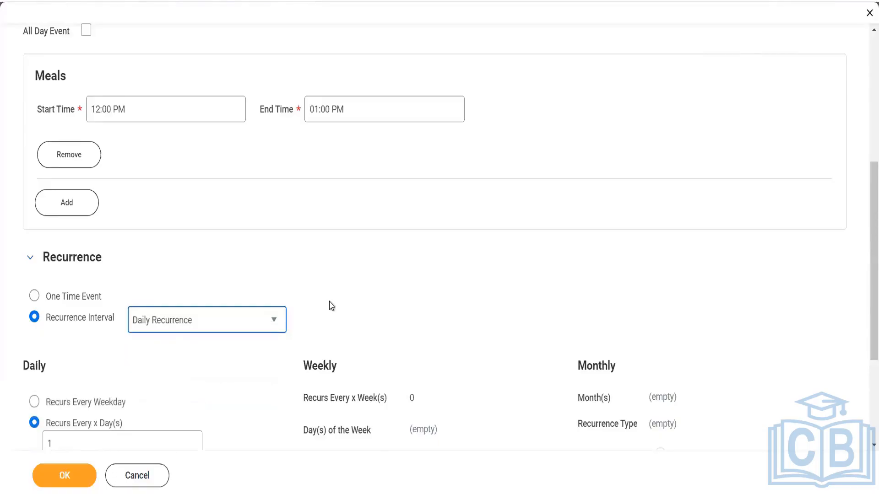
{"action": "scroll", "coordinate": [329, 304], "scroll_direction": "down", "scroll_amount": 2}
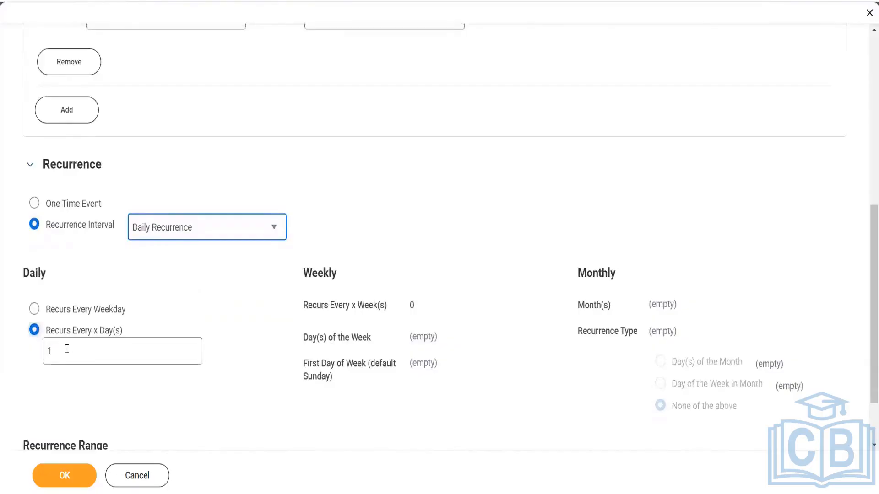
{"action": "left_click", "coordinate": [35, 309]}
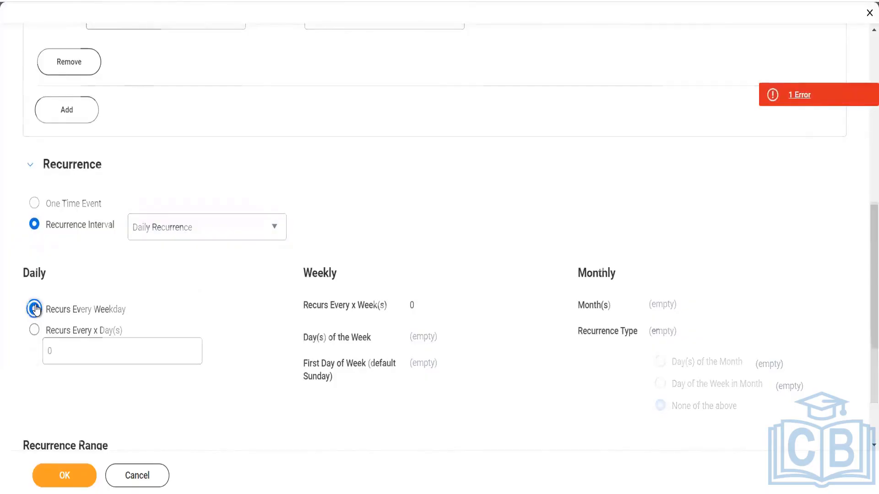
{"action": "scroll", "coordinate": [35, 309], "scroll_direction": "up", "scroll_amount": 8}
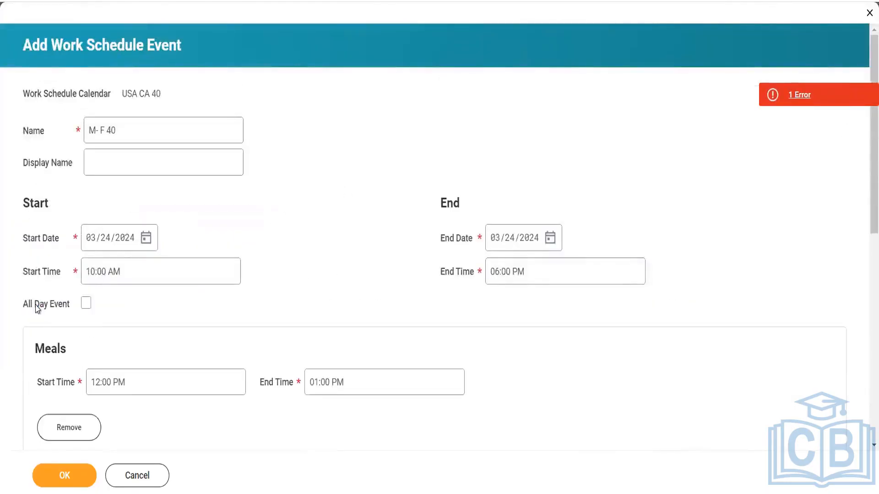
{"action": "scroll", "coordinate": [37, 309], "scroll_direction": "down", "scroll_amount": 8}
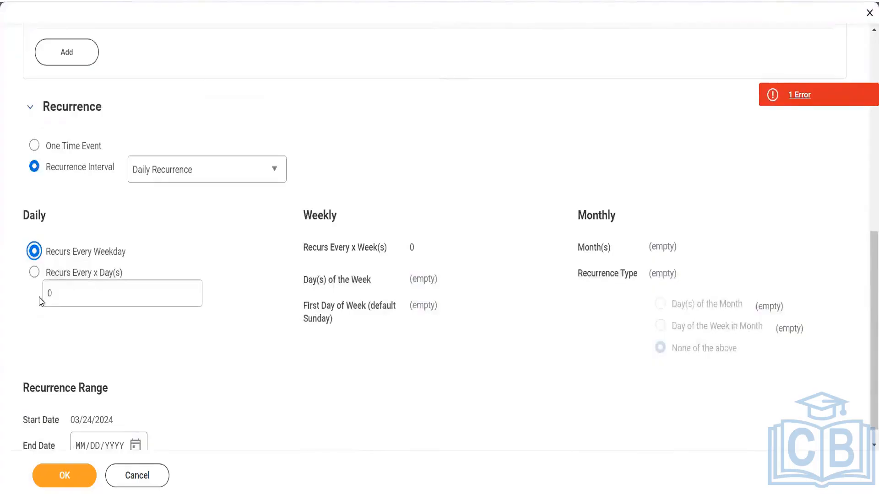
- Set Recurs Every x Day(s) to 3, passing through 1 and 2 first
{"action": "left_click", "coordinate": [52, 294]}
{"action": "key", "text": "BackSpace"}
{"action": "type", "text": "1"}
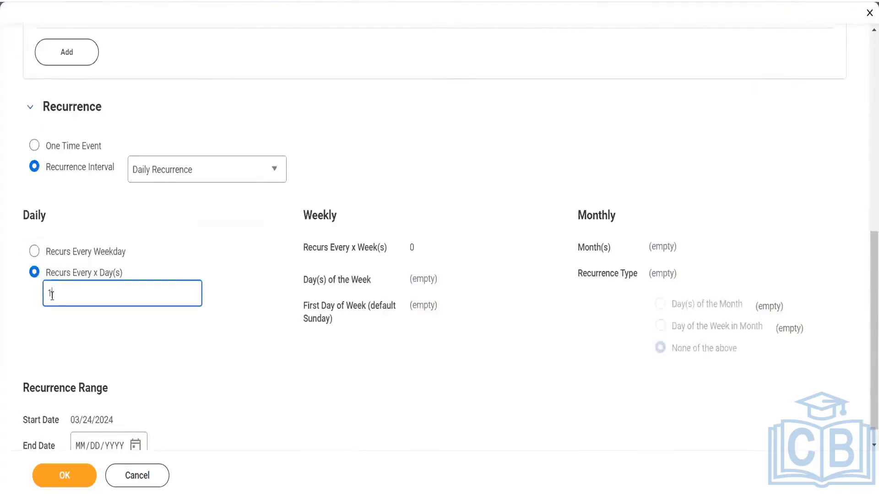
{"action": "key", "text": "BackSpace"}
{"action": "type", "text": "2"}
{"action": "left_click", "coordinate": [70, 345]}
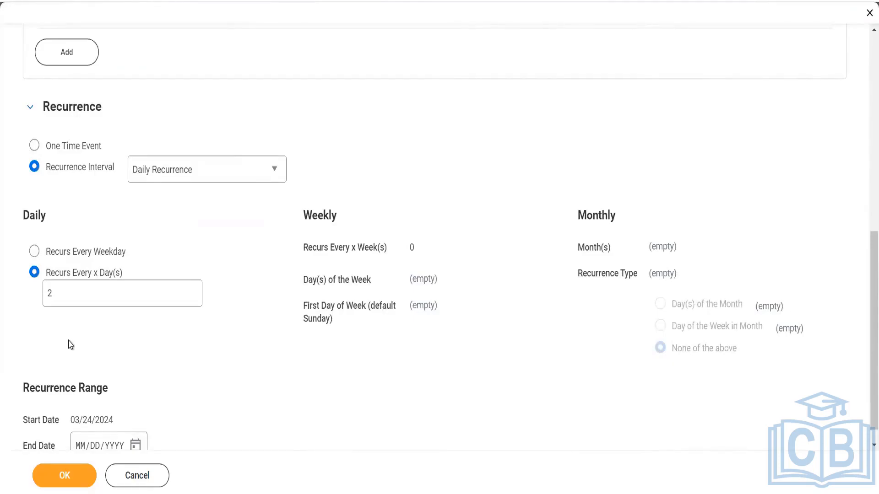
{"action": "left_click", "coordinate": [66, 297]}
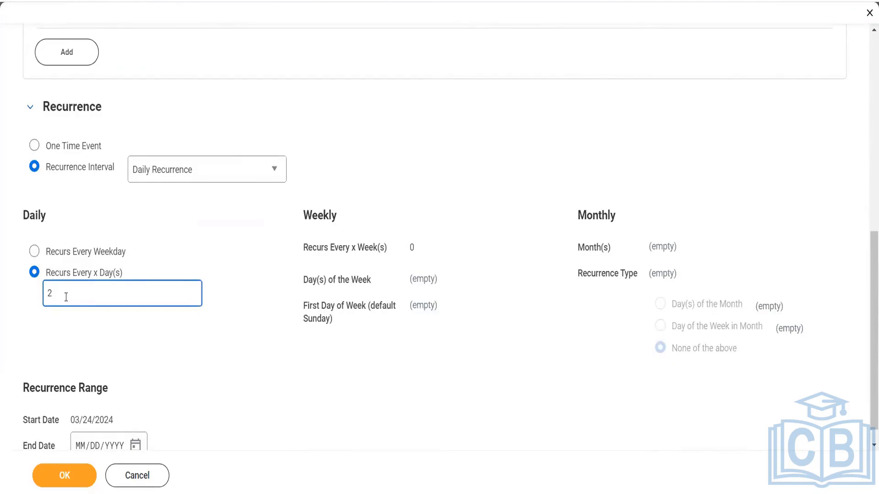
{"action": "key", "text": "BackSpace"}
{"action": "type", "text": "3"}
{"action": "left_click", "coordinate": [69, 348]}
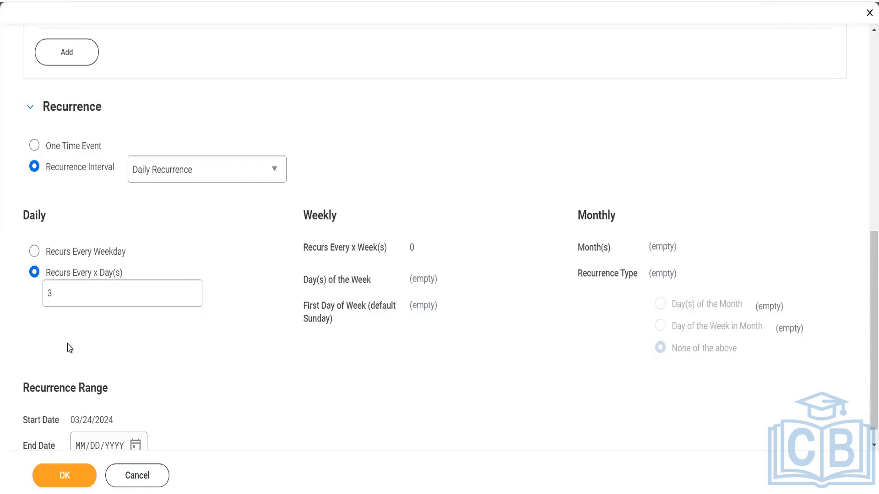
- Toggle to every weekday and back to every x days, typing 13 into the day count
{"action": "left_click", "coordinate": [34, 251]}
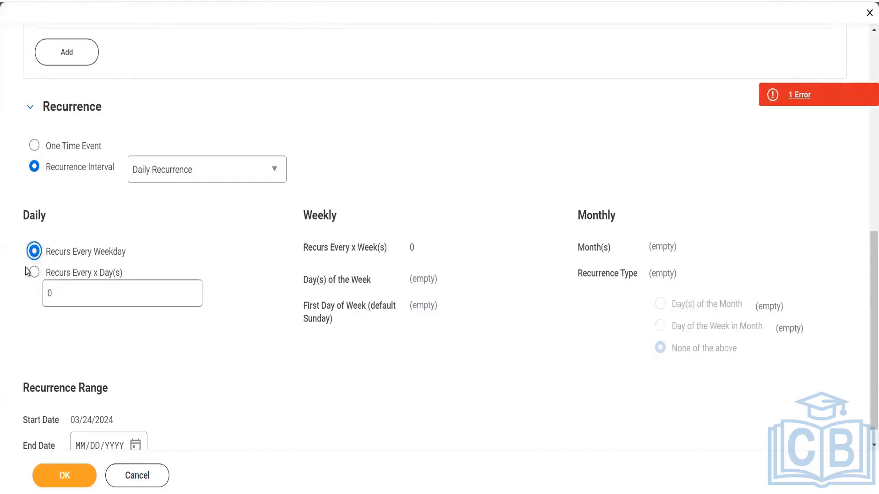
{"action": "left_click", "coordinate": [34, 273]}
{"action": "left_click", "coordinate": [72, 293]}
{"action": "type", "text": "1"}
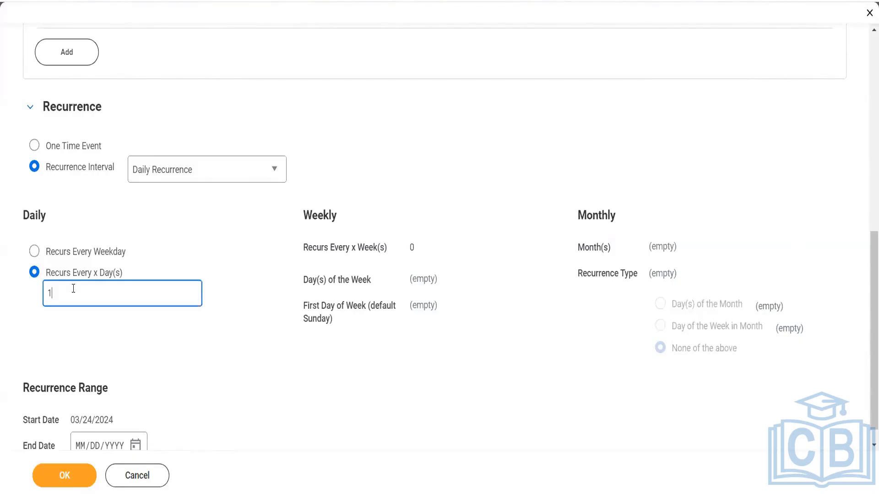
{"action": "type", "text": "3"}
{"action": "left_click", "coordinate": [206, 177]}
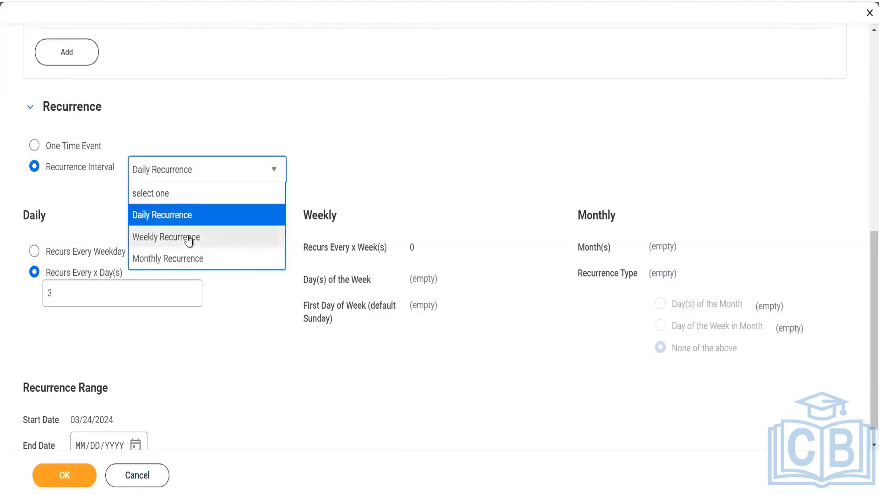
- Switch to Weekly Recurrence repeating every 2 weeks
{"action": "left_click", "coordinate": [190, 239]}
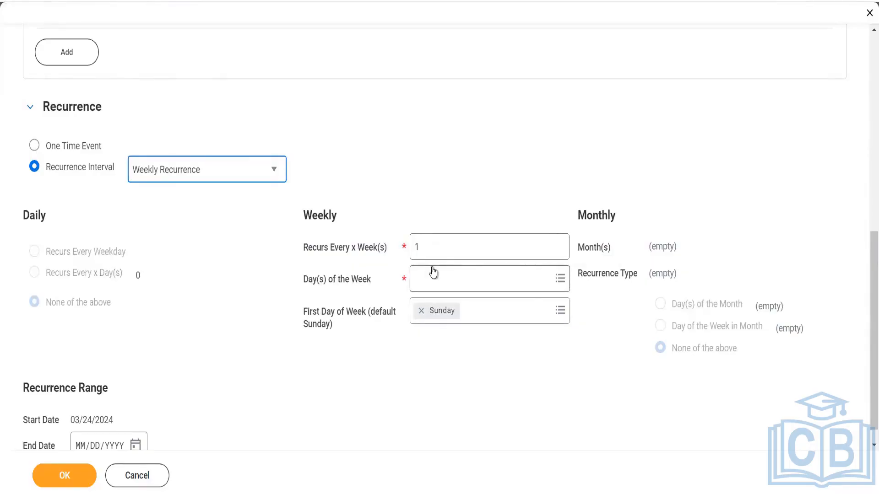
{"action": "left_click", "coordinate": [426, 250]}
{"action": "key", "text": "BackSpace"}
{"action": "type", "text": "2"}
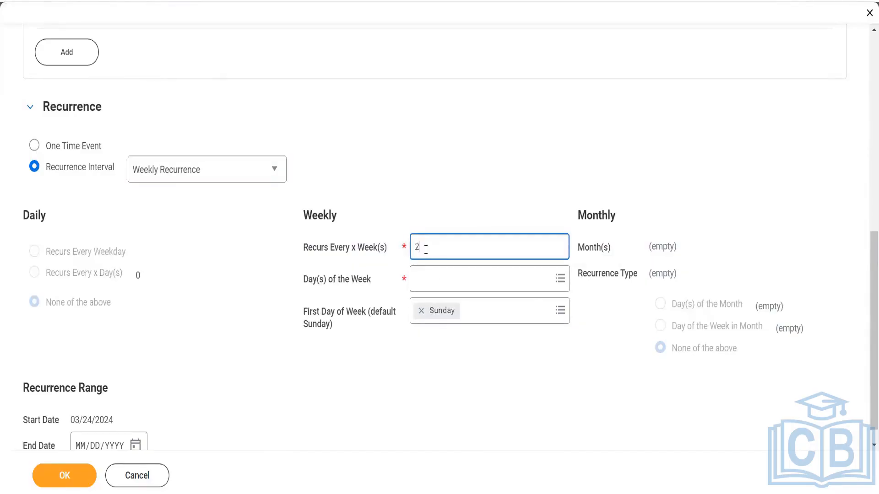
{"action": "left_click", "coordinate": [460, 212]}
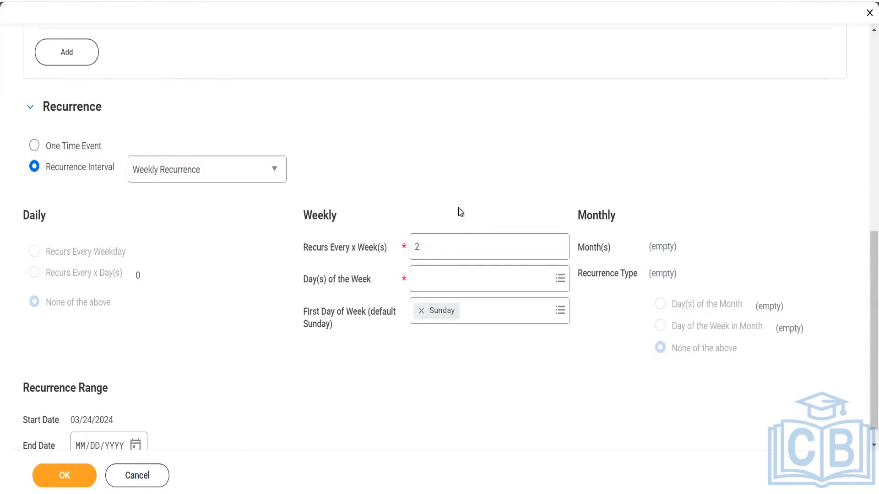
- Select Monday, Wednesday, Saturday and Sunday as the recurring days of the week
{"action": "left_click", "coordinate": [475, 286]}
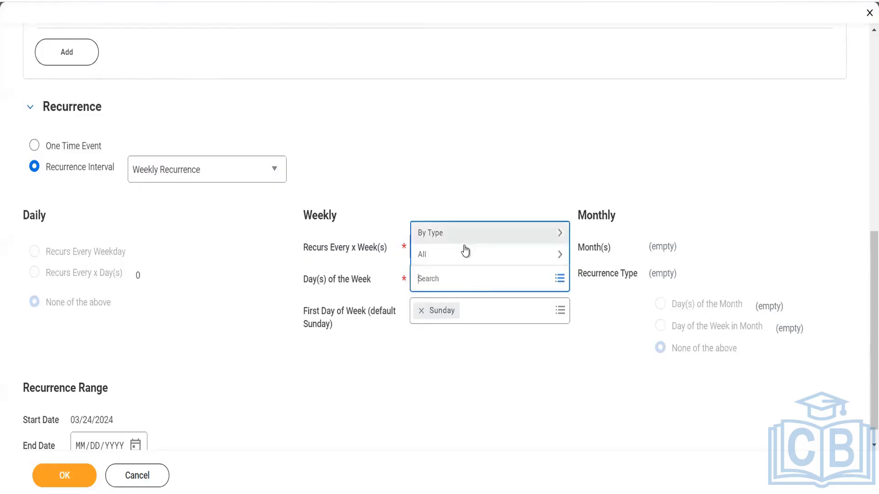
{"action": "left_click", "coordinate": [465, 253]}
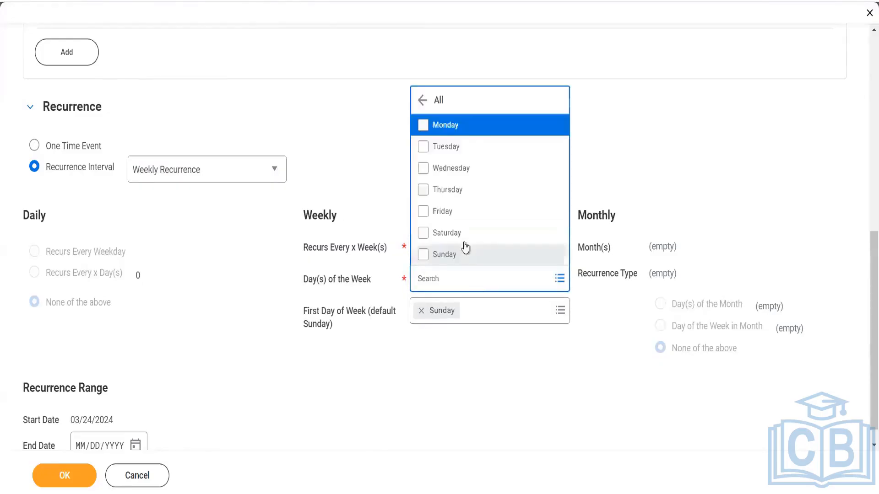
{"action": "left_click", "coordinate": [469, 130]}
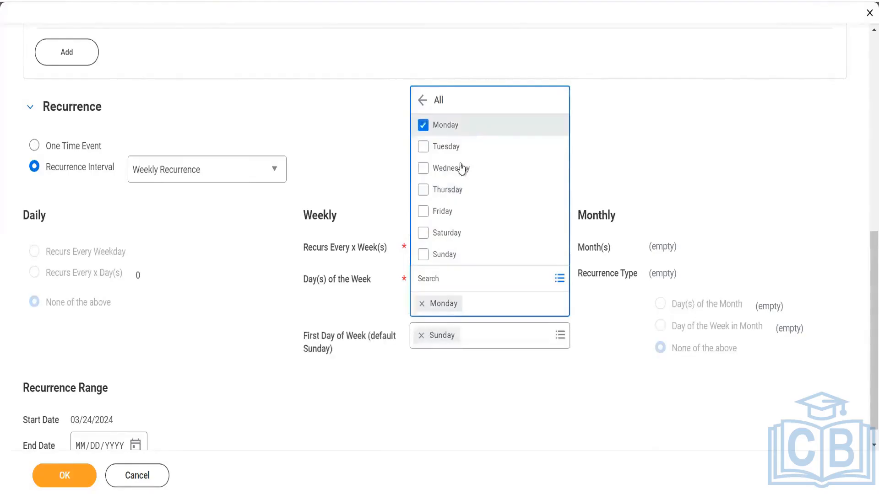
{"action": "left_click", "coordinate": [455, 173]}
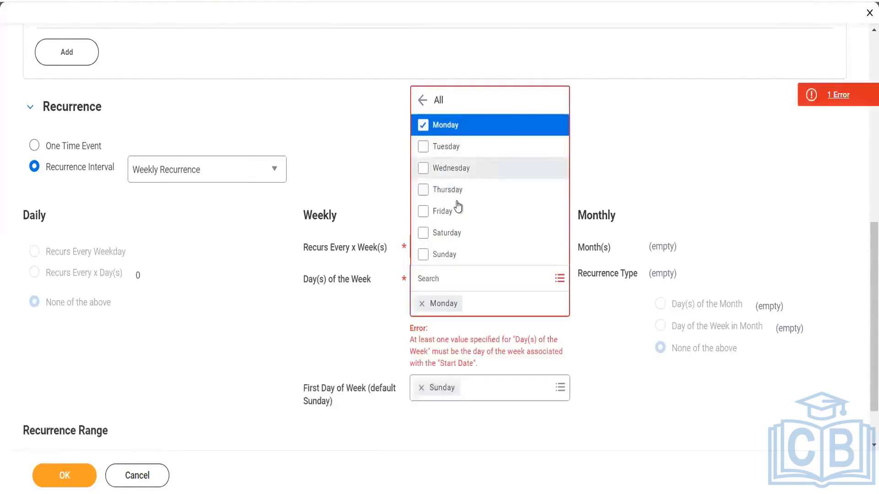
{"action": "right_click", "coordinate": [452, 237]}
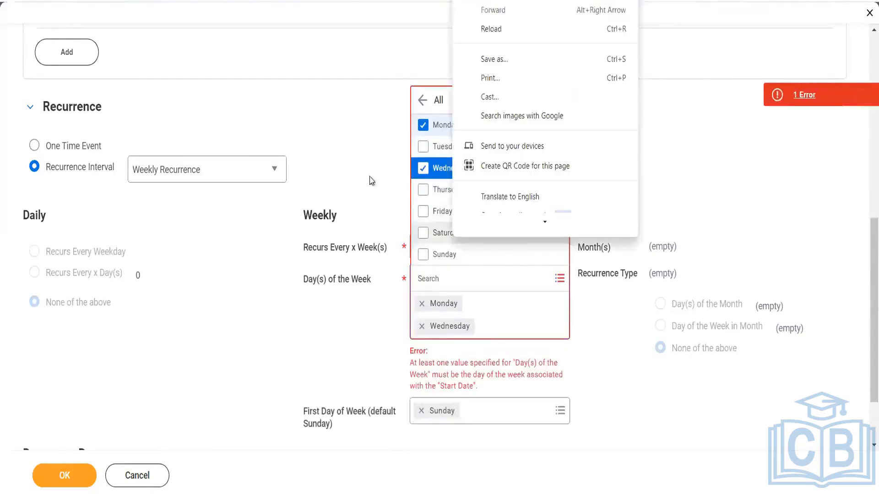
{"action": "key", "text": "Escape"}
{"action": "left_click", "coordinate": [424, 233]}
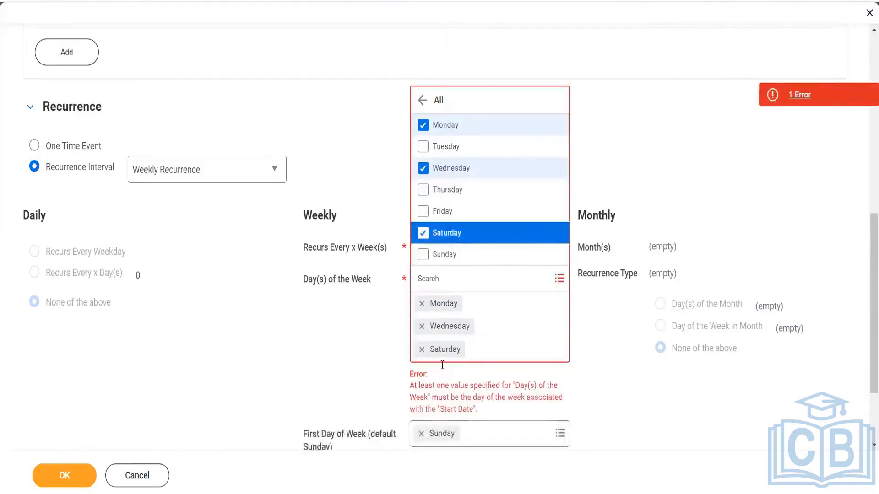
{"action": "left_click", "coordinate": [423, 254]}
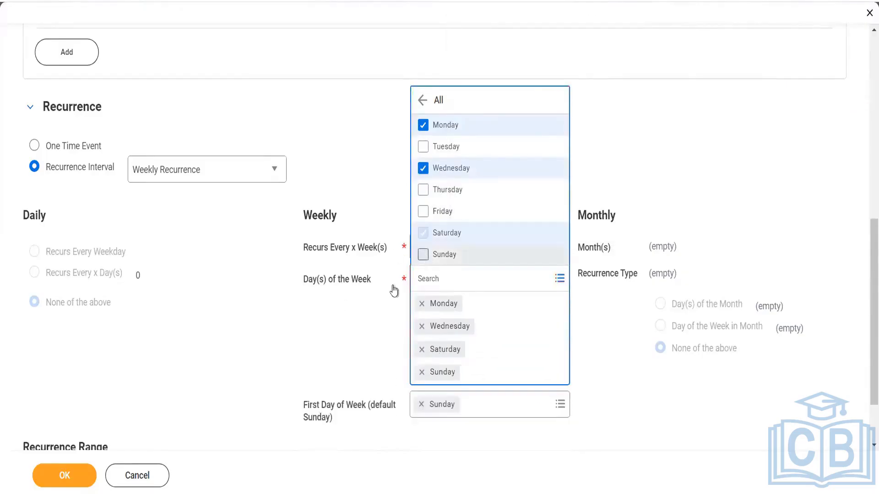
{"action": "left_click", "coordinate": [353, 319]}
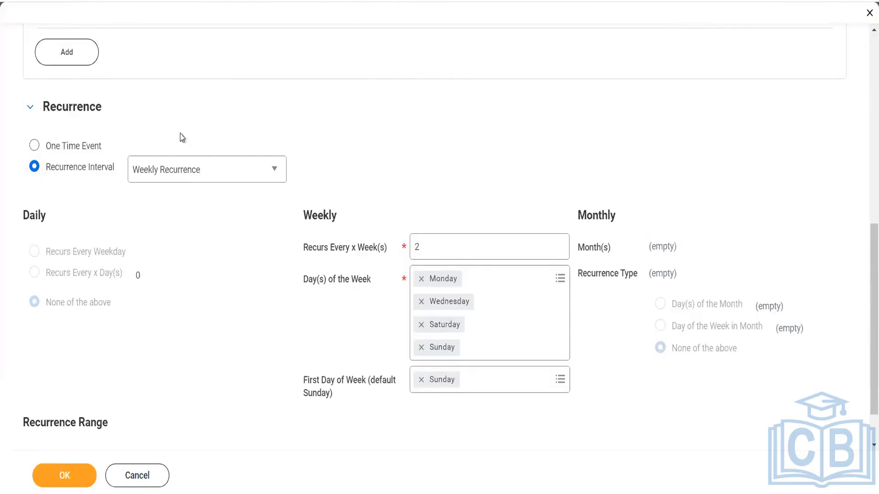
- Choose Monthly Recurrence and pick April, June and August as the months
{"action": "left_click", "coordinate": [216, 177]}
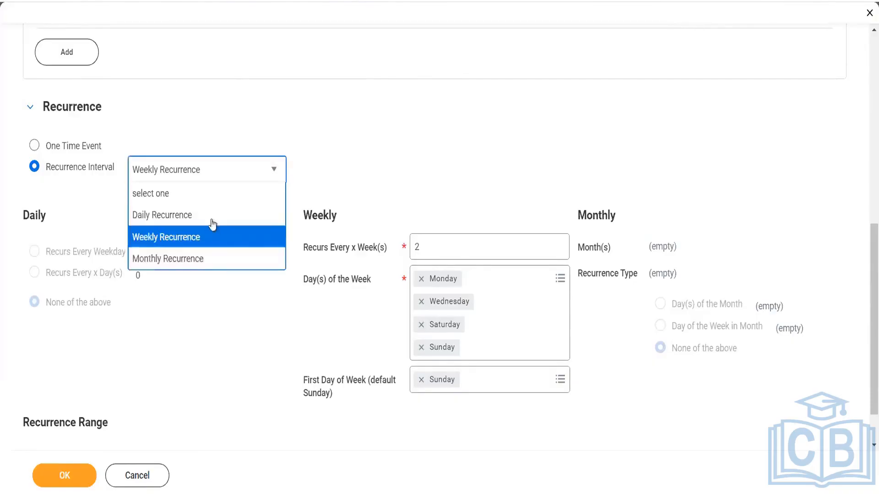
{"action": "left_click", "coordinate": [203, 258]}
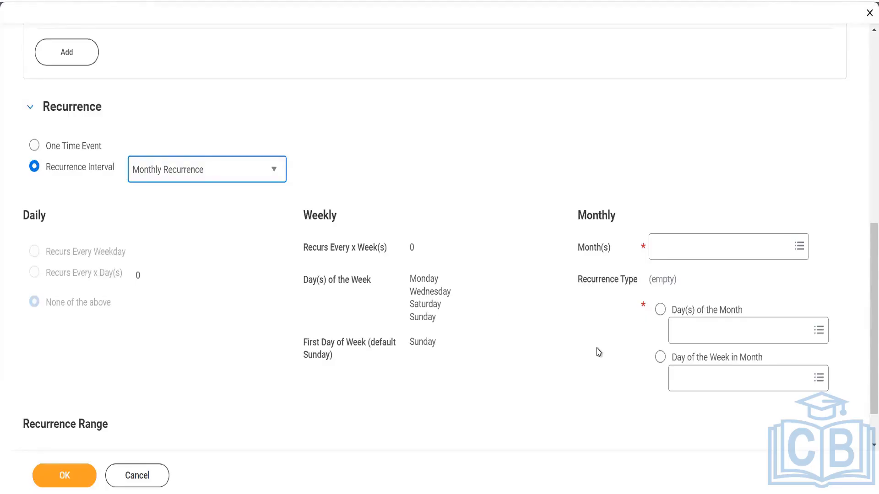
{"action": "right_click", "coordinate": [749, 249]}
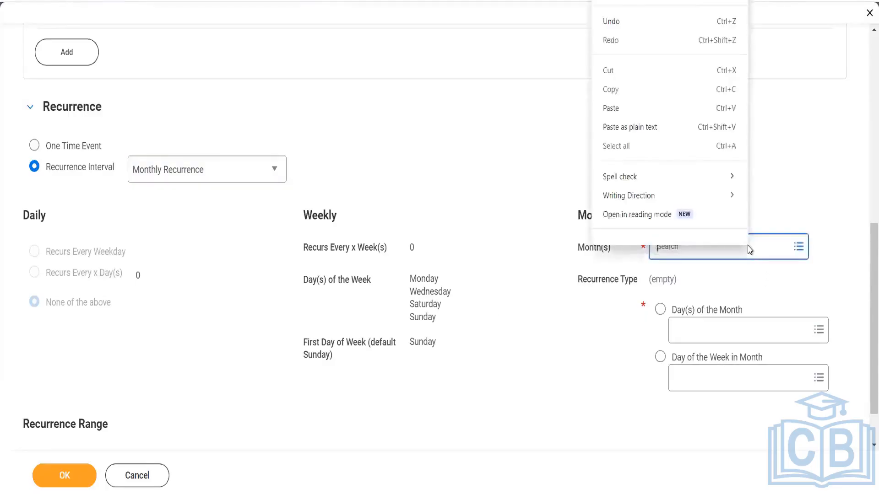
{"action": "left_click", "coordinate": [741, 244]}
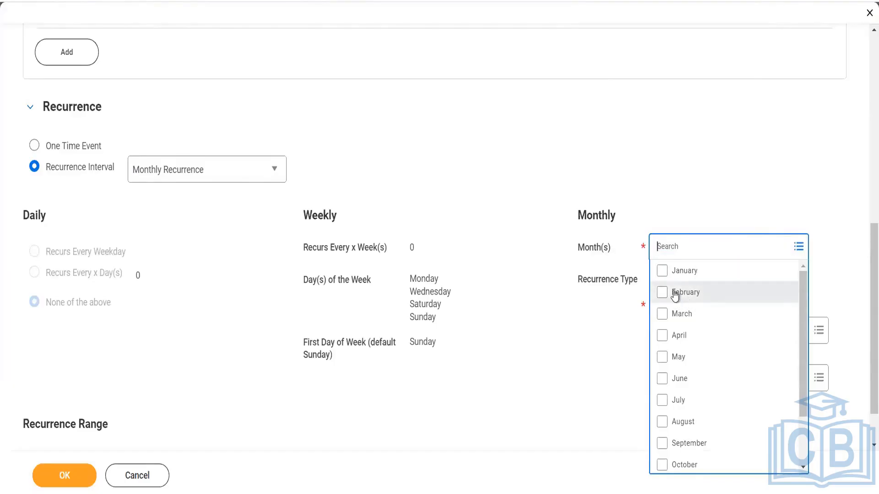
{"action": "left_click", "coordinate": [662, 337]}
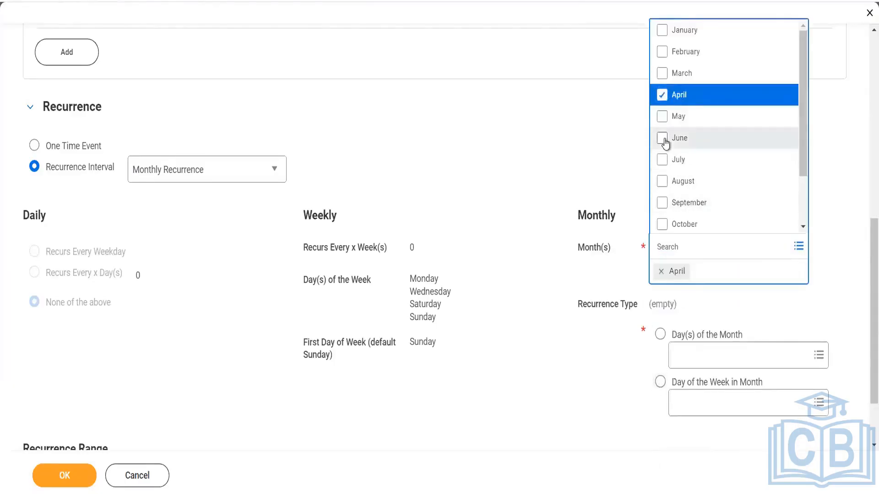
{"action": "left_click", "coordinate": [665, 137]}
{"action": "left_click", "coordinate": [664, 182]}
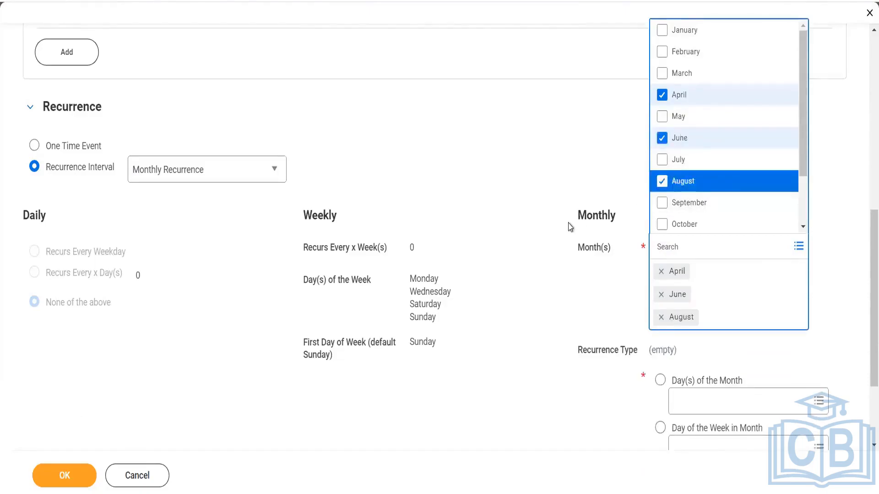
{"action": "left_click", "coordinate": [571, 228]}
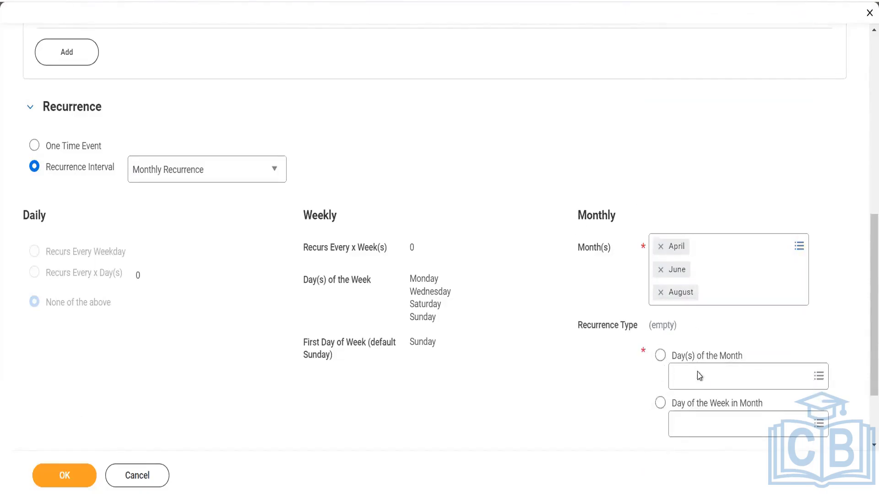
- Browse both recurrence options, then settle on Day(s) of the Month with no days picked
{"action": "left_click", "coordinate": [660, 357]}
{"action": "left_click", "coordinate": [721, 389]}
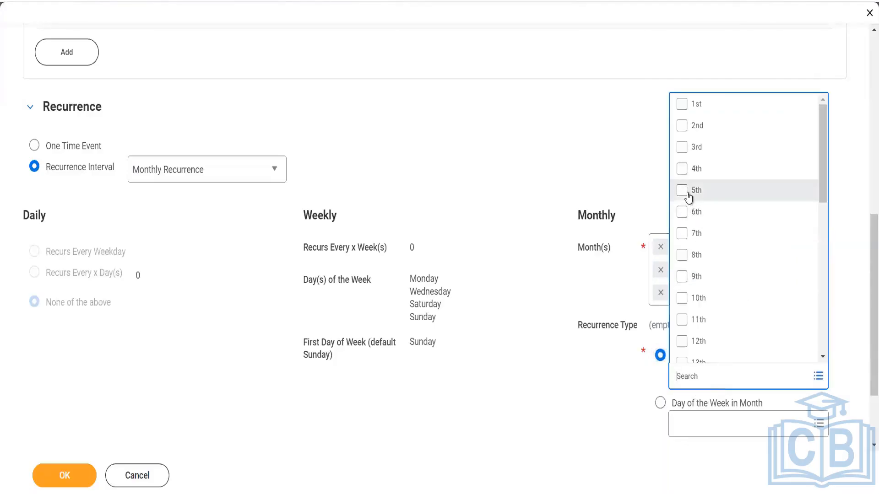
{"action": "scroll", "coordinate": [694, 295], "scroll_direction": "down", "scroll_amount": 5}
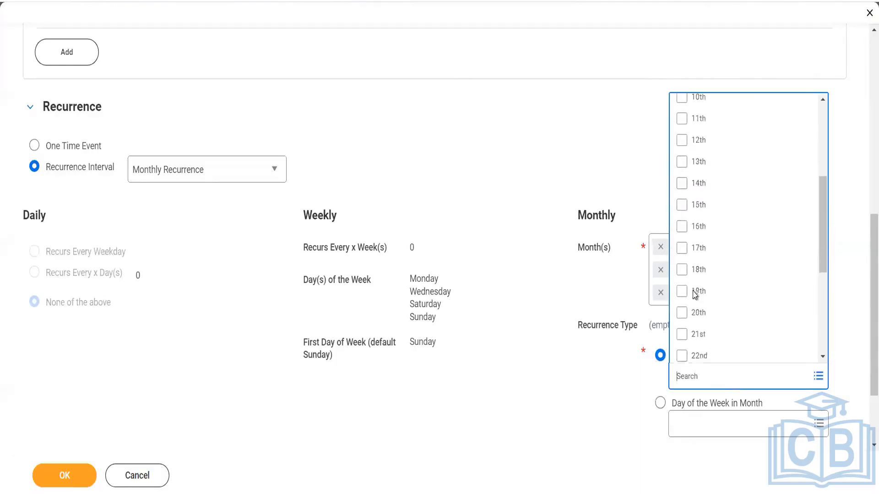
{"action": "scroll", "coordinate": [694, 295], "scroll_direction": "down", "scroll_amount": 5}
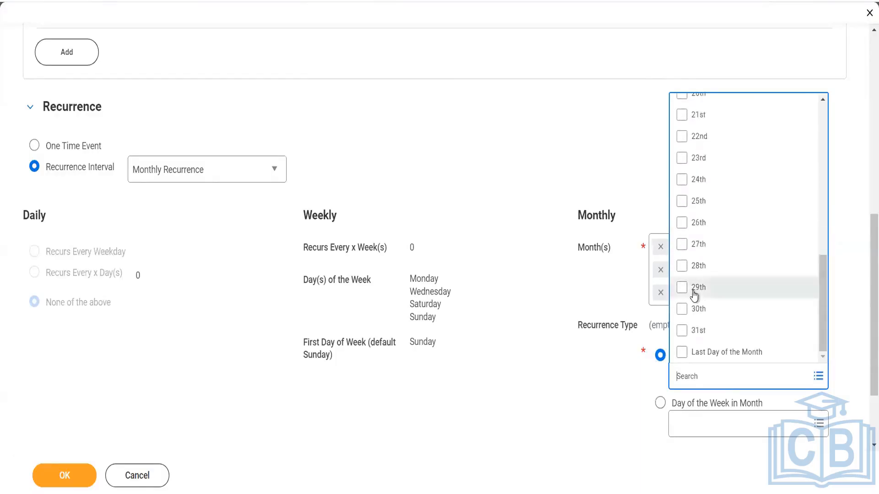
{"action": "left_click", "coordinate": [660, 403]}
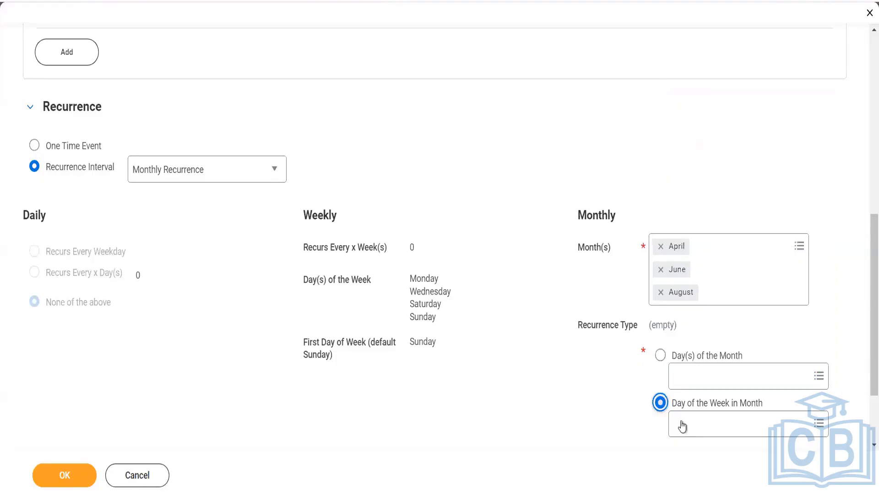
{"action": "left_click", "coordinate": [681, 422]}
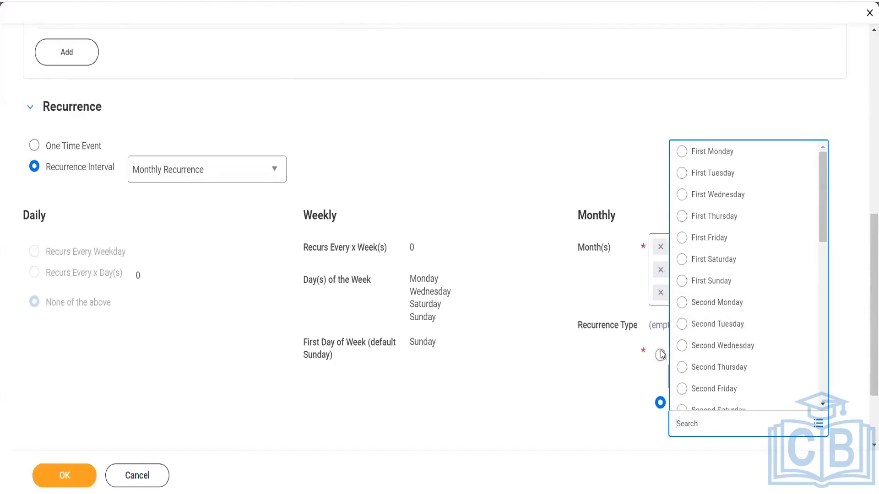
{"action": "left_click", "coordinate": [660, 355]}
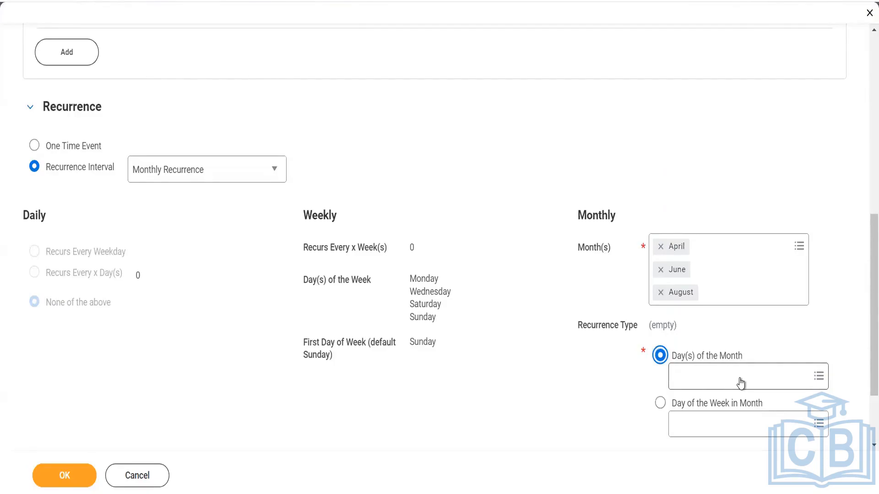
- Switch monthly recurrence to Day of the Week in Month and review the Add Work Schedule Event form
{"action": "right_click", "coordinate": [662, 403]}
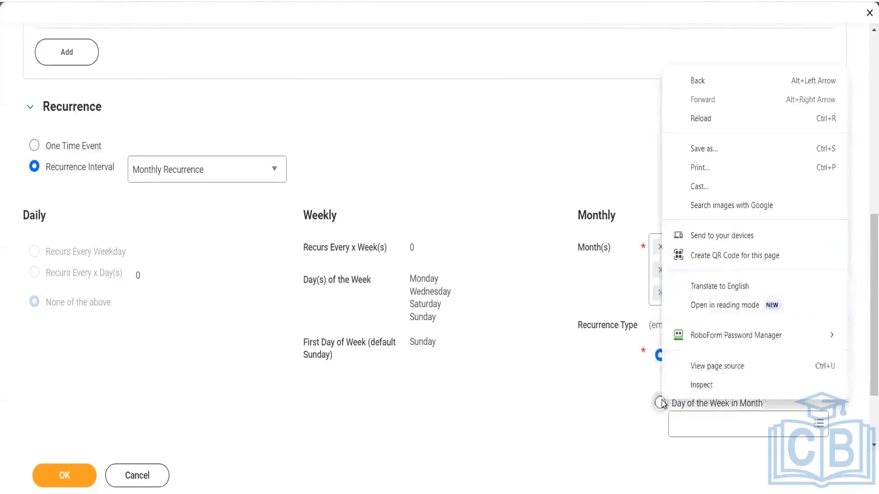
{"action": "right_click", "coordinate": [659, 411]}
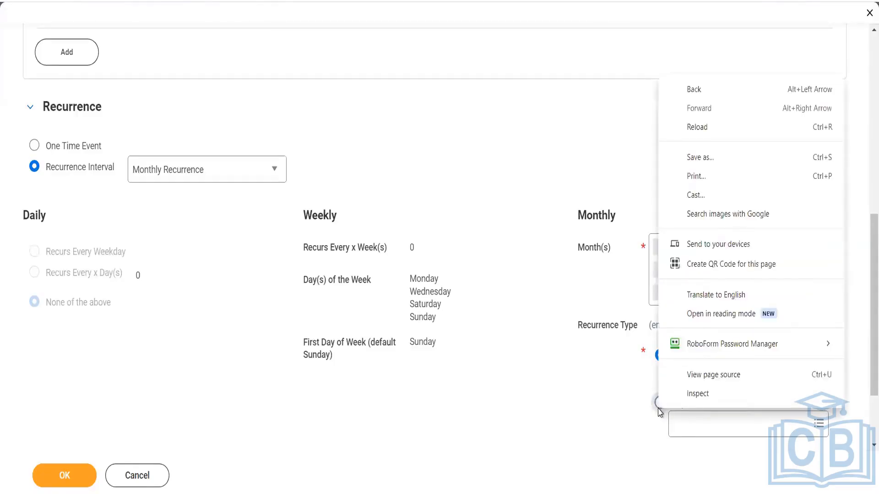
{"action": "left_click", "coordinate": [660, 410]}
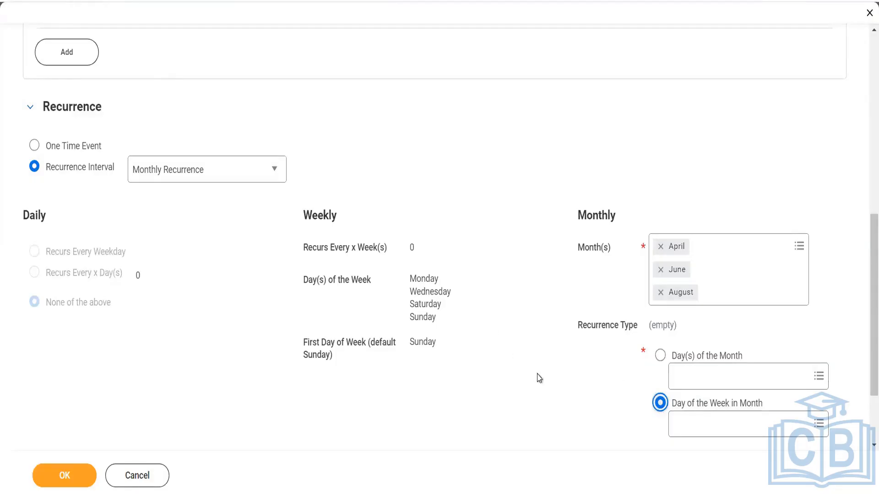
{"action": "scroll", "coordinate": [538, 377], "scroll_direction": "down", "scroll_amount": 2}
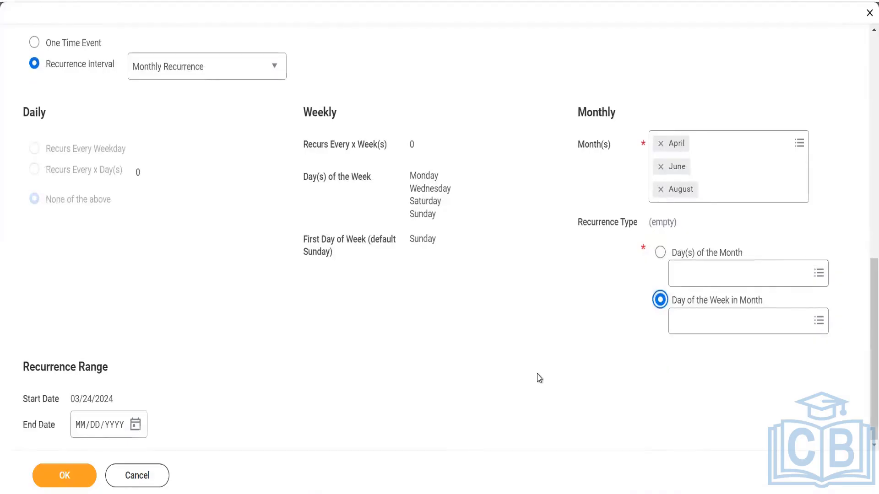
{"action": "scroll", "coordinate": [539, 378], "scroll_direction": "up", "scroll_amount": 10}
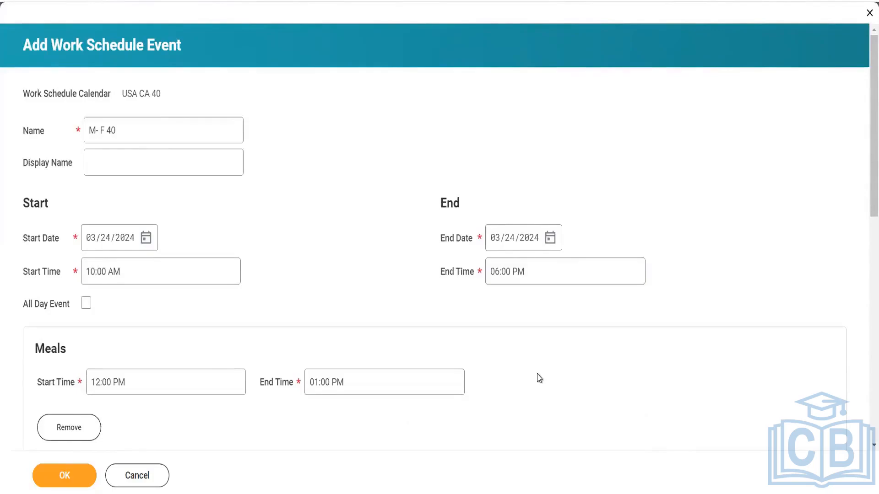
{"action": "scroll", "coordinate": [540, 378], "scroll_direction": "down", "scroll_amount": 10}
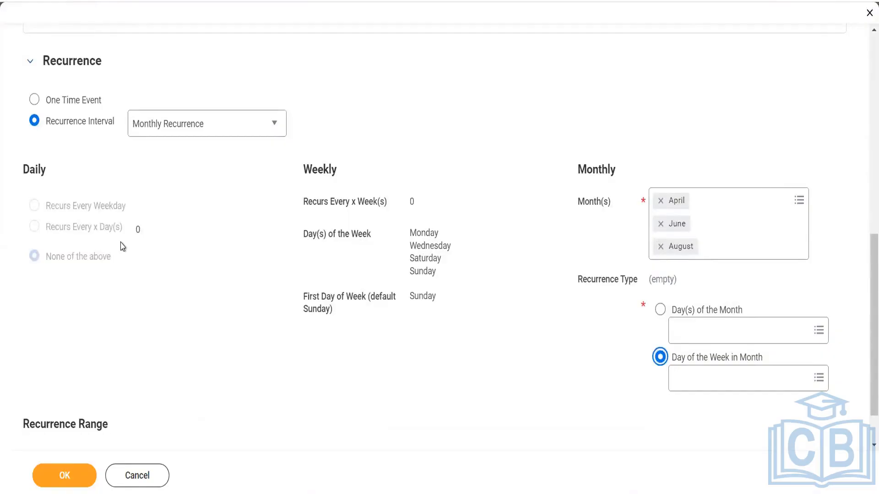
{"action": "scroll", "coordinate": [122, 246], "scroll_direction": "down", "scroll_amount": 1}
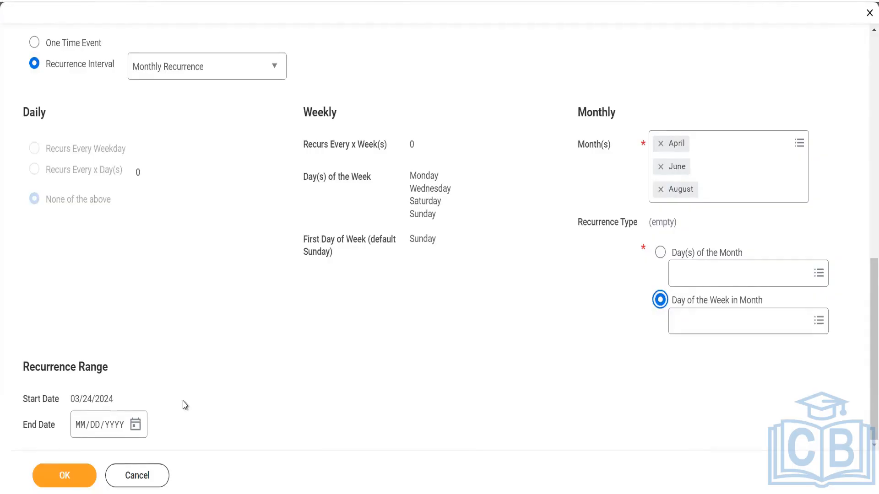
- Try saving the work schedule event, checking the form for missing fields
{"action": "left_click", "coordinate": [48, 484]}
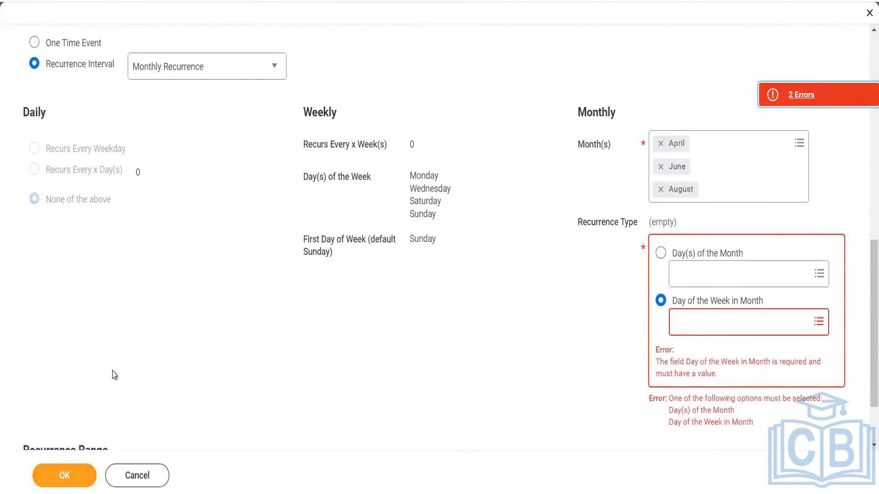
{"action": "scroll", "coordinate": [114, 373], "scroll_direction": "down", "scroll_amount": 2}
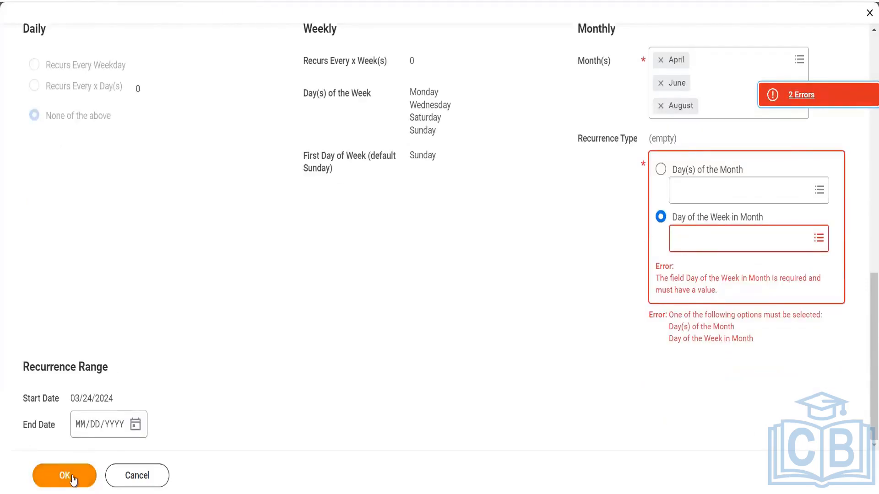
{"action": "scroll", "coordinate": [204, 372], "scroll_direction": "up", "scroll_amount": 3}
{"action": "scroll", "coordinate": [205, 369], "scroll_direction": "up", "scroll_amount": 9}
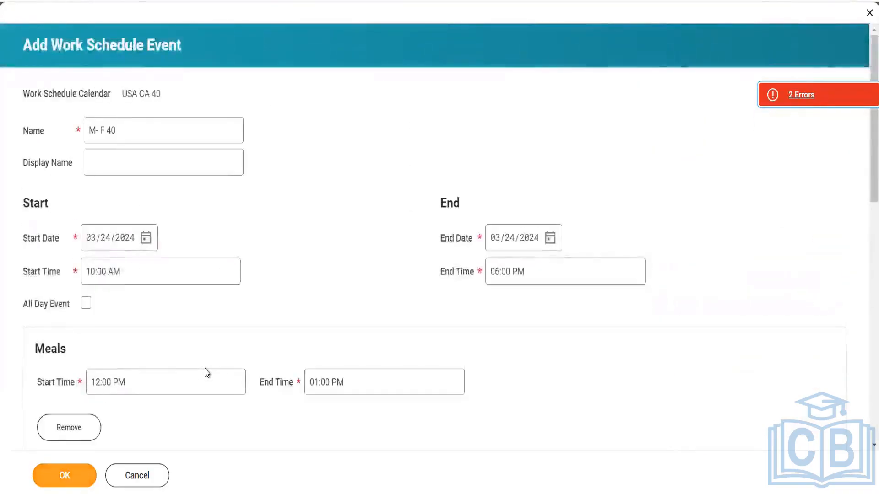
{"action": "scroll", "coordinate": [205, 369], "scroll_direction": "down", "scroll_amount": 11}
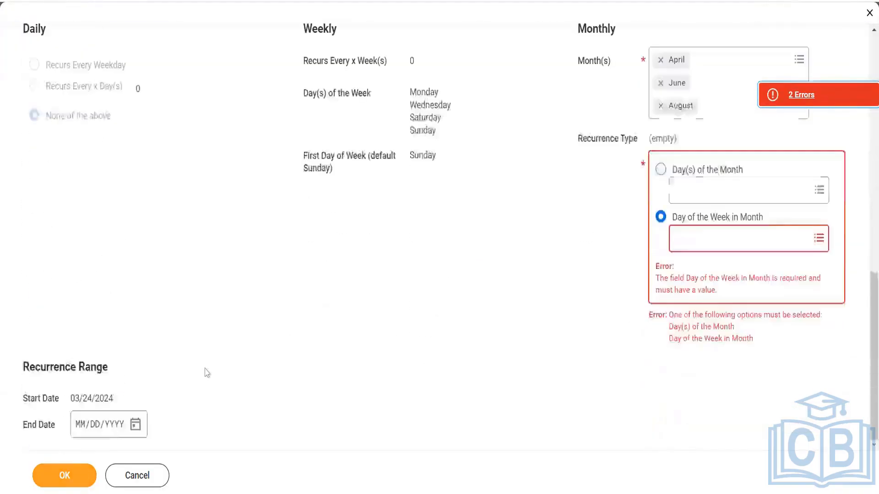
{"action": "left_click", "coordinate": [60, 483]}
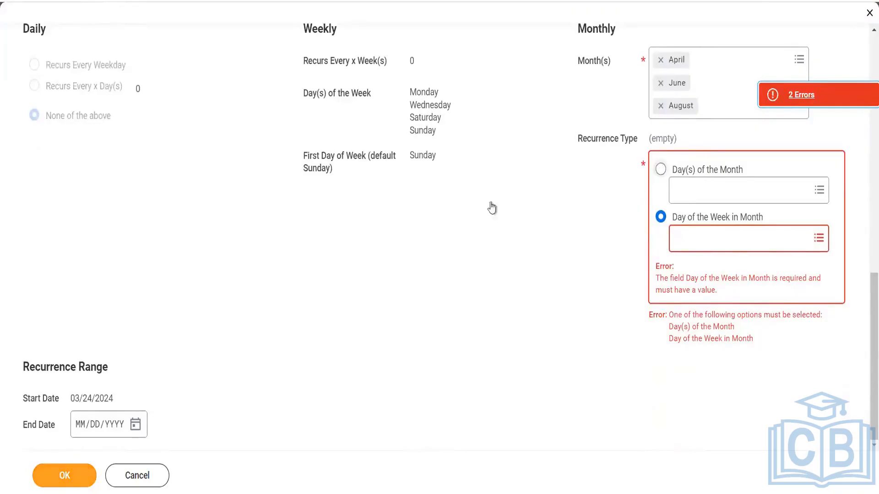
- Set the weekday position to First Thursday and submit the event again
{"action": "left_click", "coordinate": [729, 241]}
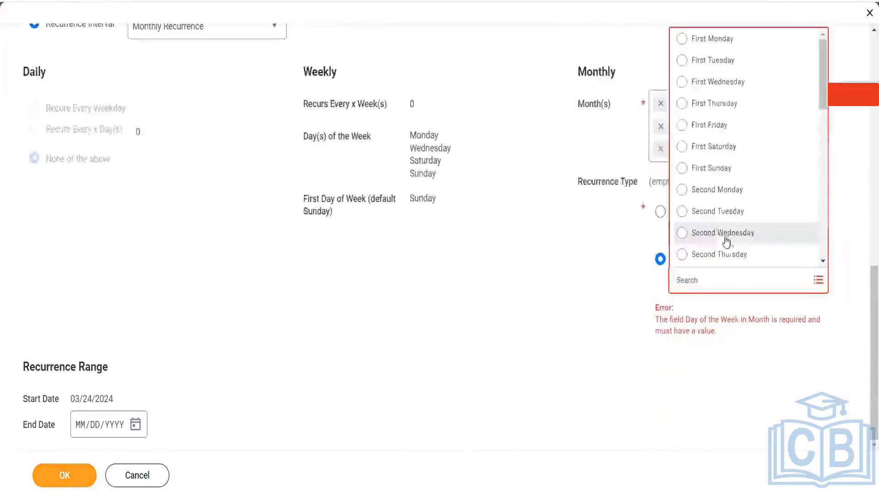
{"action": "left_click", "coordinate": [704, 102]}
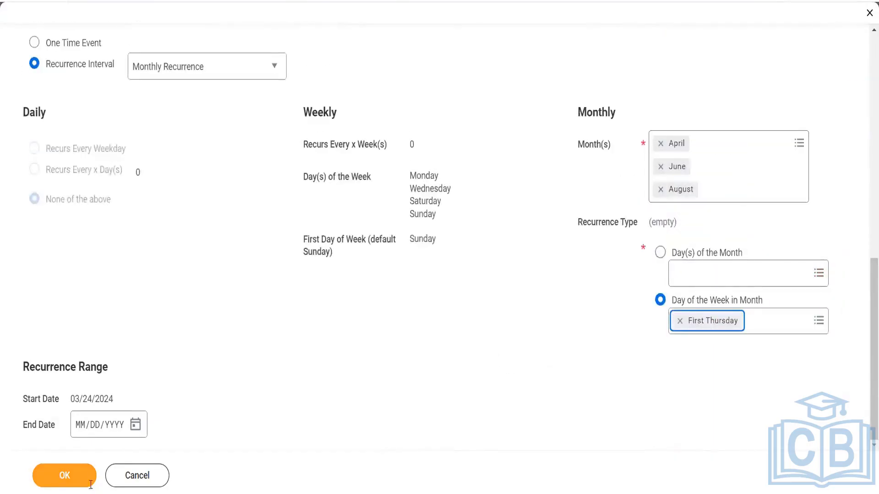
{"action": "left_click", "coordinate": [70, 476]}
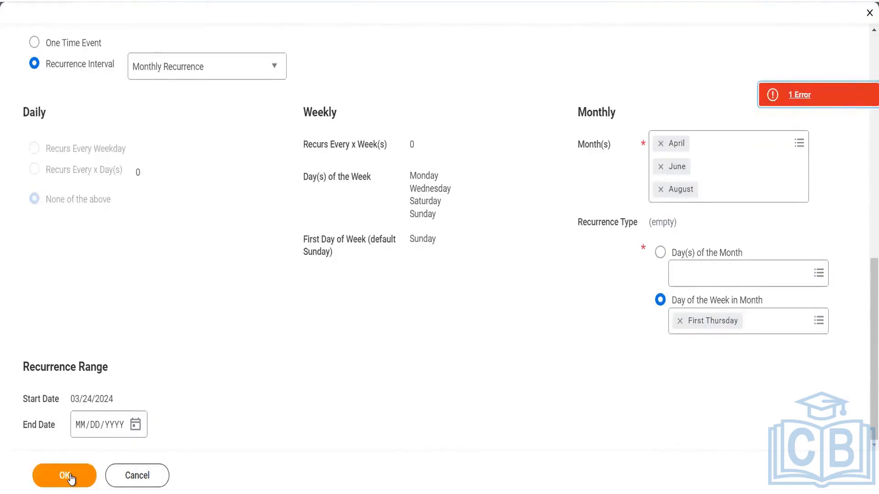
- Review the schedule-patterns error, then cancel the event and discard its changes
{"action": "left_click", "coordinate": [792, 103]}
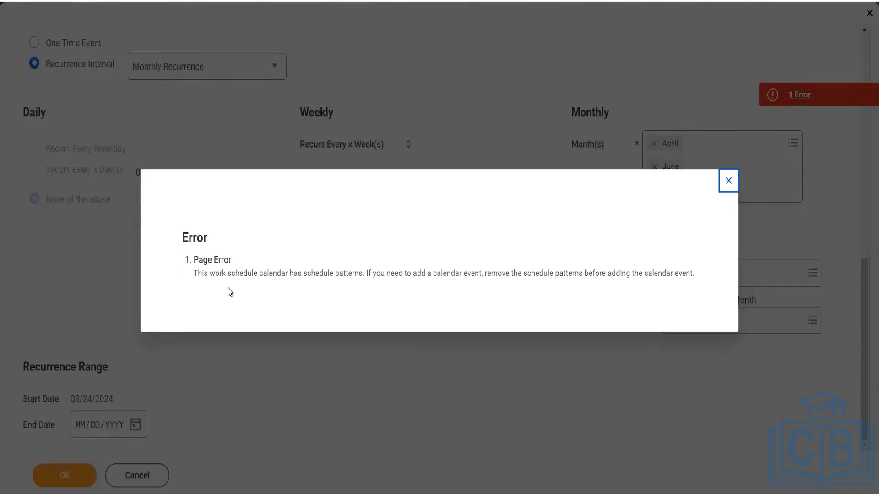
{"action": "left_click", "coordinate": [731, 188]}
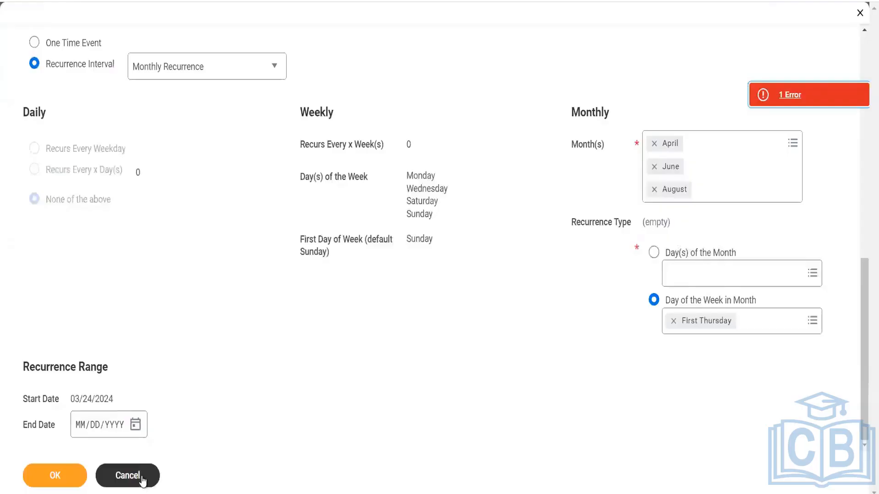
{"action": "left_click", "coordinate": [142, 480]}
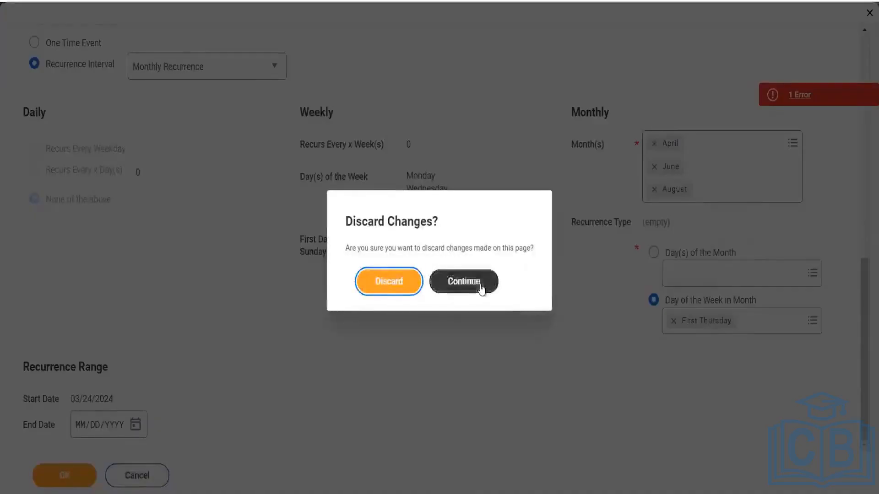
{"action": "left_click", "coordinate": [481, 289]}
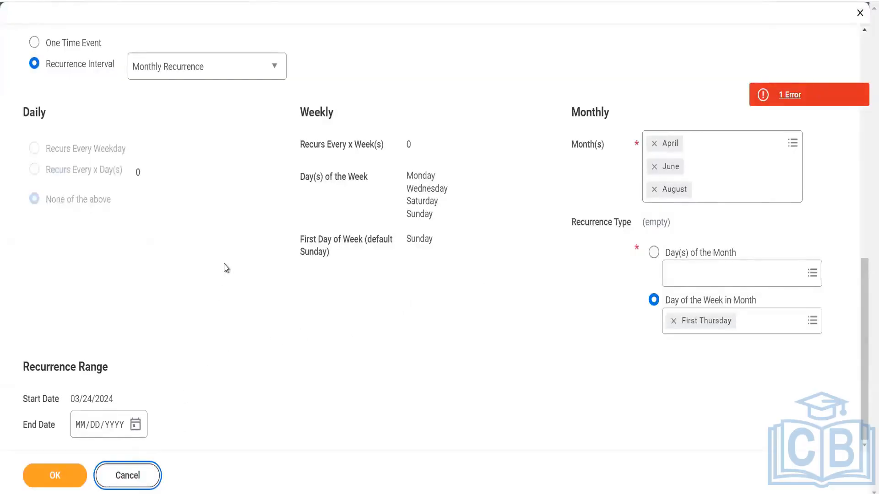
{"action": "left_click", "coordinate": [128, 485]}
{"action": "left_click", "coordinate": [386, 279]}
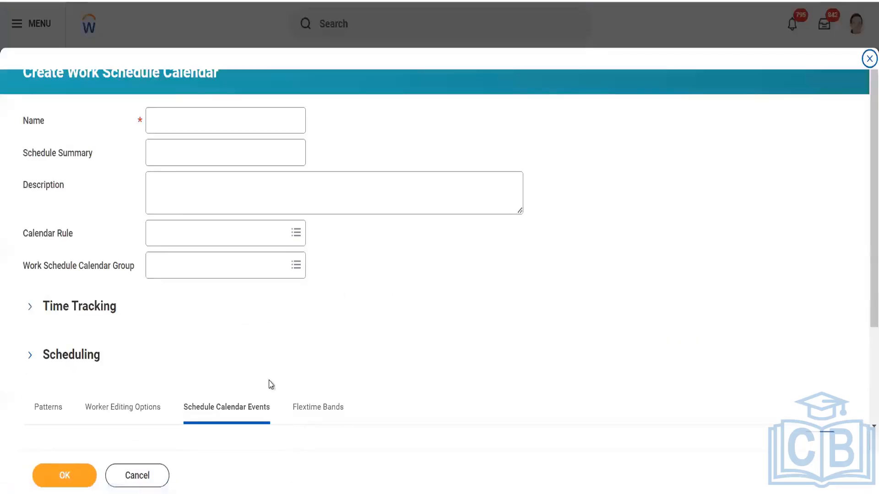
- Add one blank band row on the calendar's Flextime Bands tab
{"action": "left_click", "coordinate": [334, 428]}
{"action": "scroll", "coordinate": [395, 341], "scroll_direction": "down", "scroll_amount": 3}
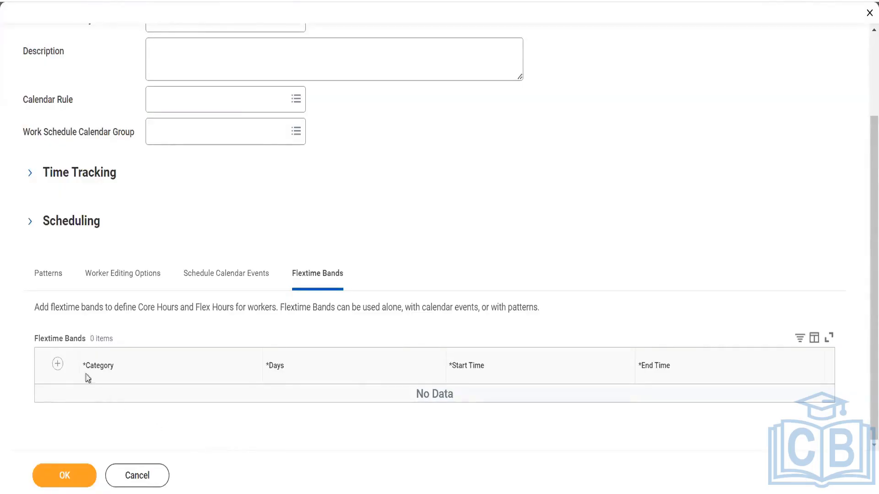
{"action": "left_click", "coordinate": [57, 365]}
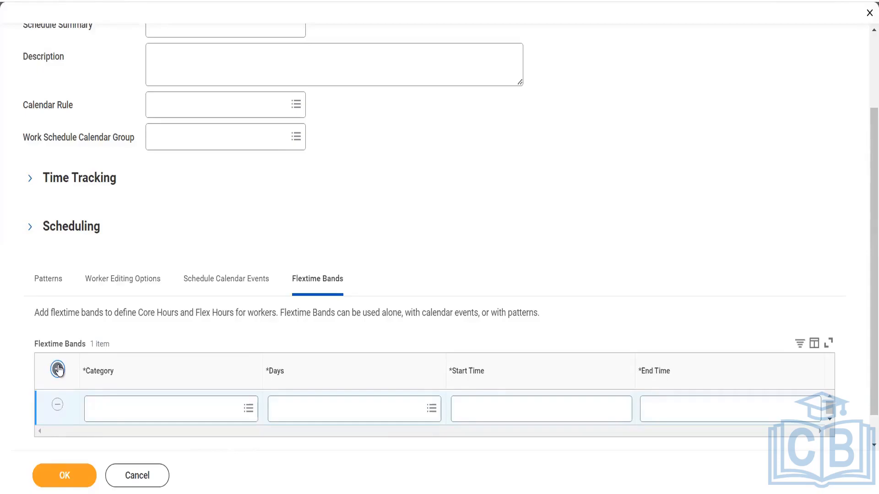
- Set the band category to Flex instead of Evening Flex, leaving Days empty
{"action": "left_click", "coordinate": [185, 418]}
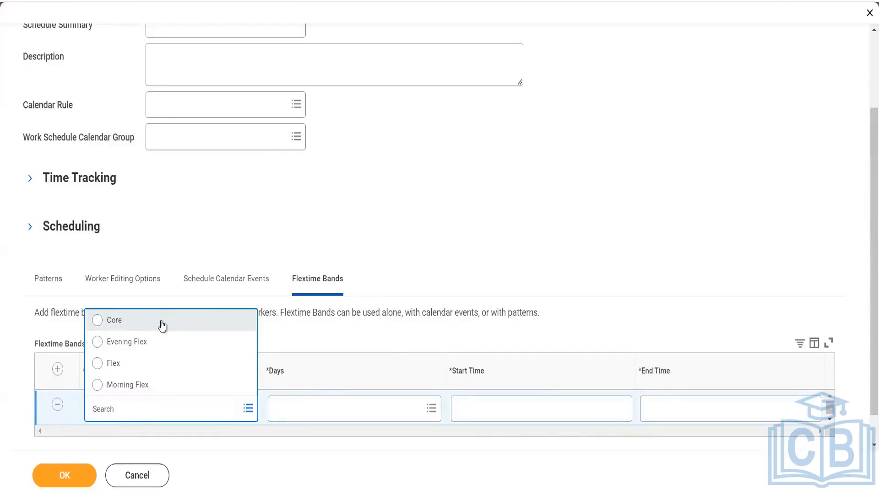
{"action": "left_click", "coordinate": [157, 344]}
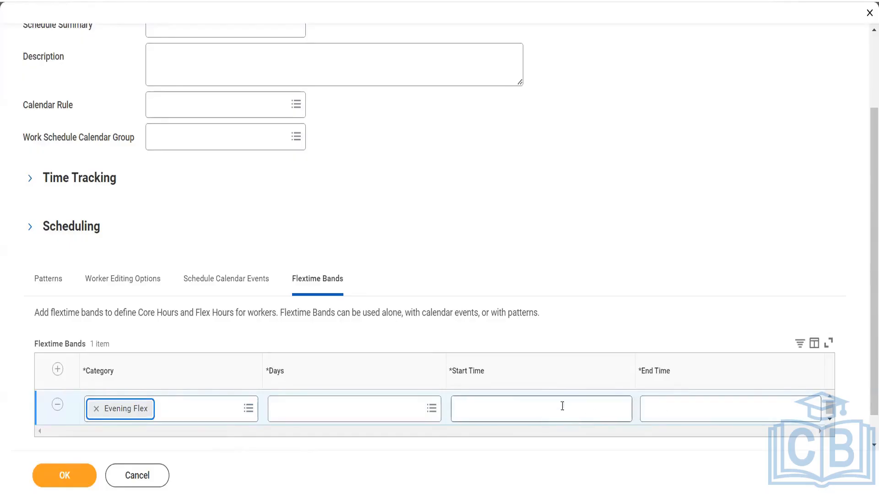
{"action": "left_click", "coordinate": [222, 408]}
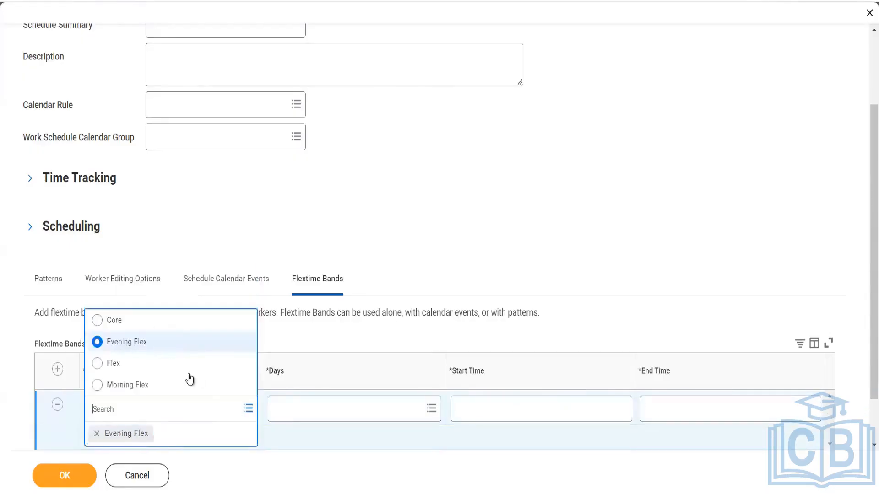
{"action": "left_click", "coordinate": [187, 376]}
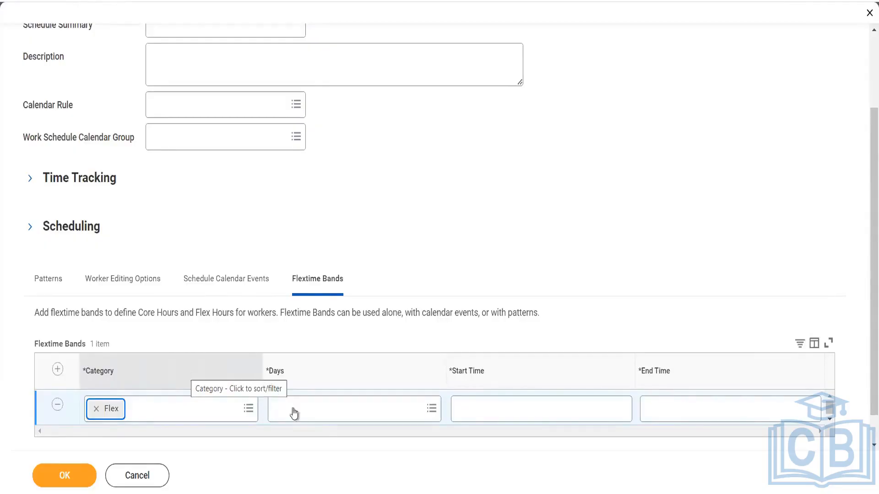
{"action": "left_click", "coordinate": [329, 411]}
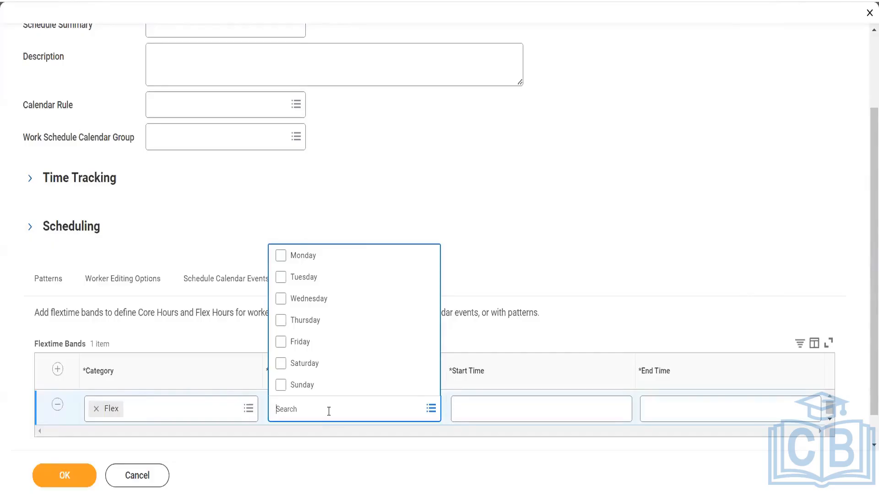
{"action": "left_click", "coordinate": [222, 319]}
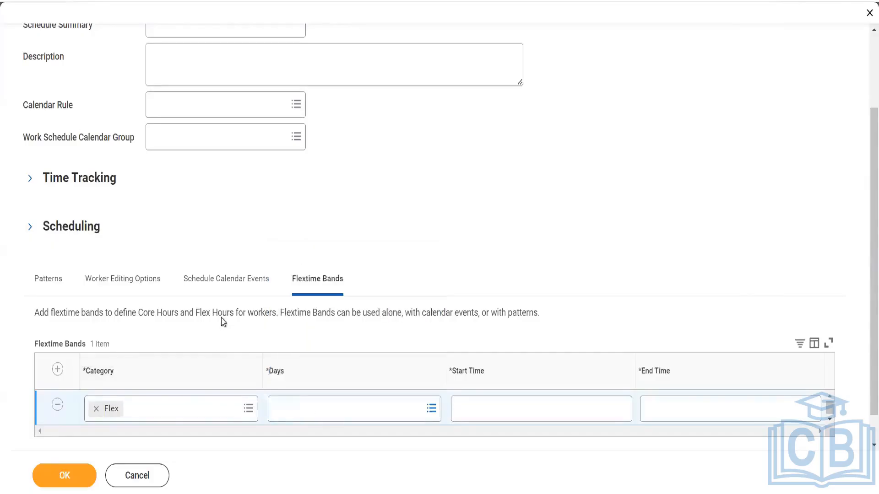
- Close the band's Days list without picking weekdays and leave the unfinished calendar
{"action": "scroll", "coordinate": [283, 385], "scroll_direction": "down", "scroll_amount": 2}
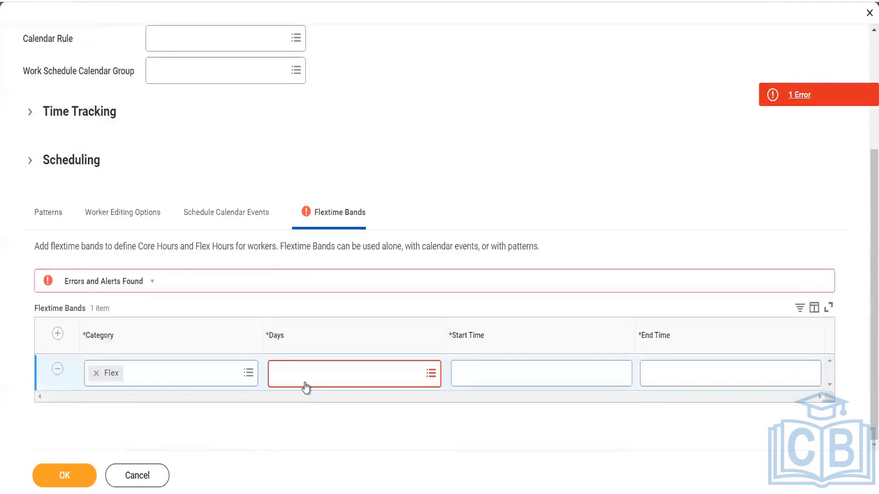
{"action": "left_click", "coordinate": [305, 383]}
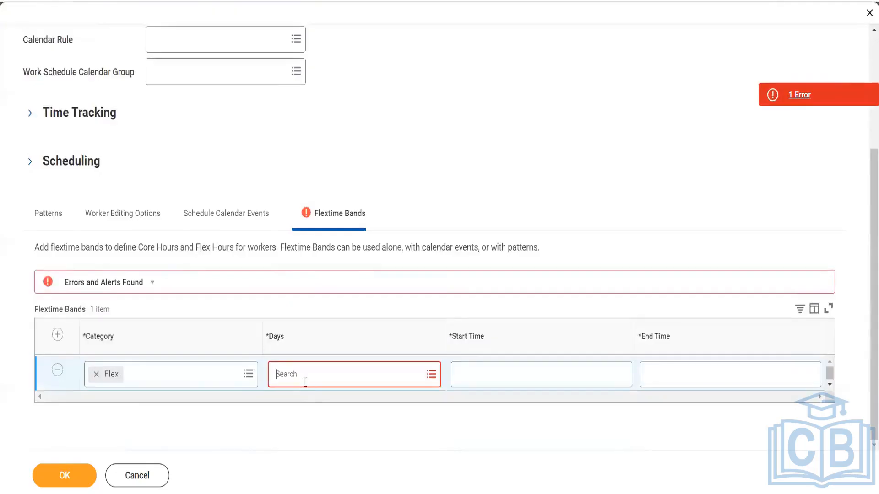
{"action": "left_click", "coordinate": [249, 305]}
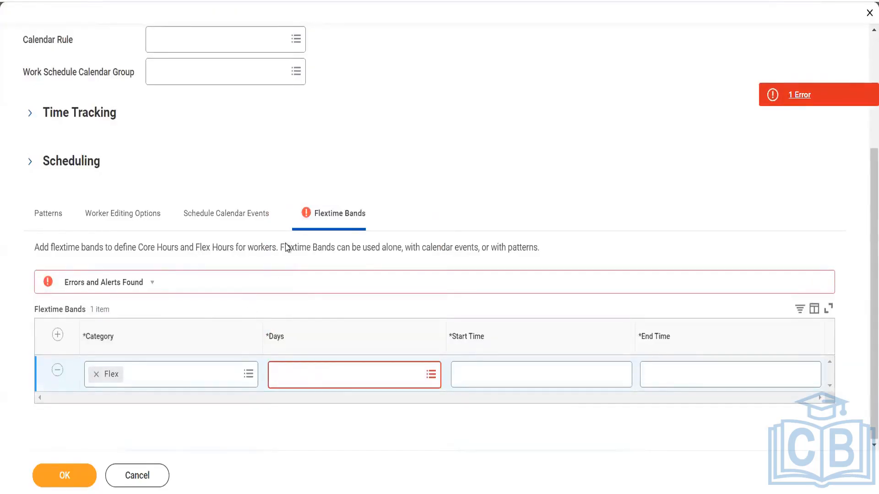
{"action": "scroll", "coordinate": [287, 247], "scroll_direction": "up", "scroll_amount": 4}
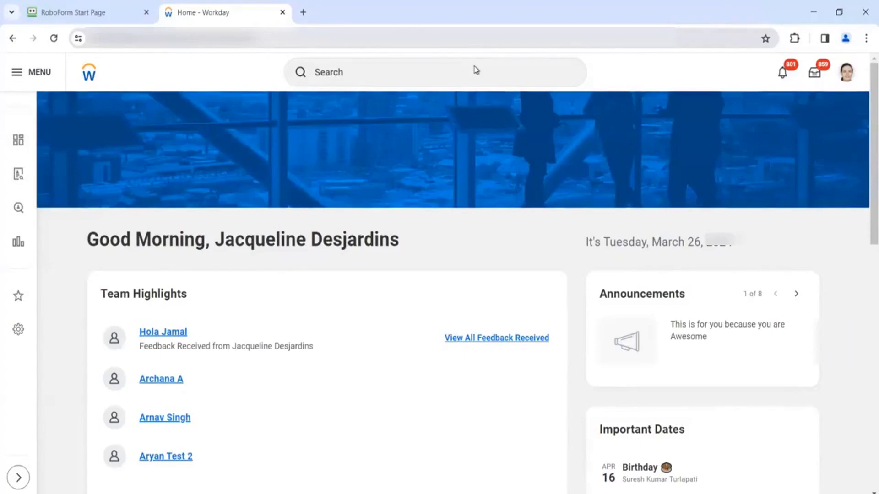
- Search 'view work schedule cal' and launch the View Work Schedule Calendar task
{"action": "left_click", "coordinate": [457, 77]}
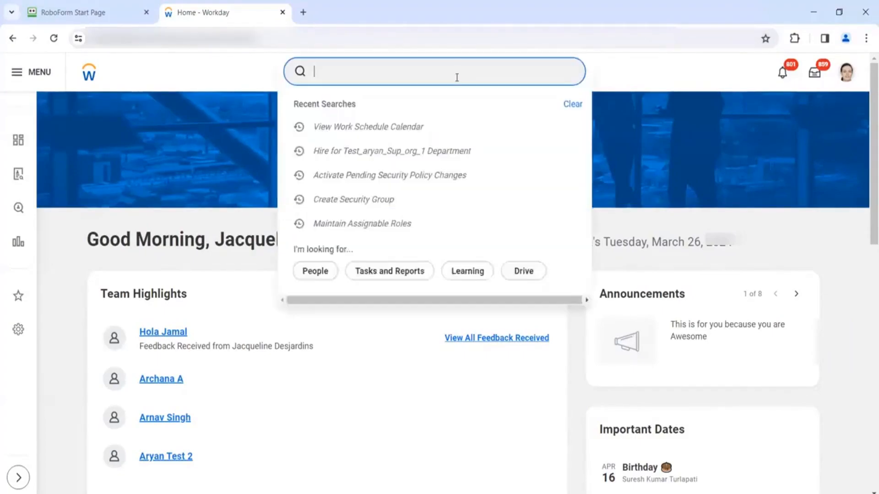
{"action": "type", "text": "view "}
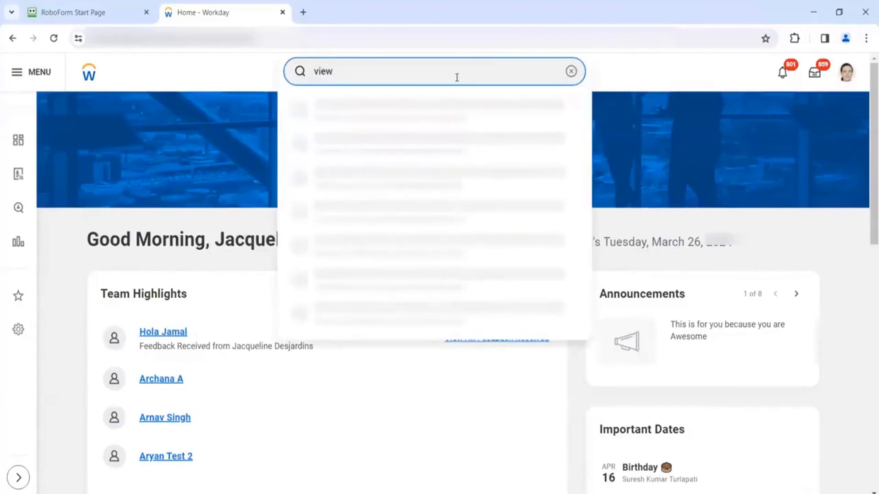
{"action": "type", "text": "work sche"}
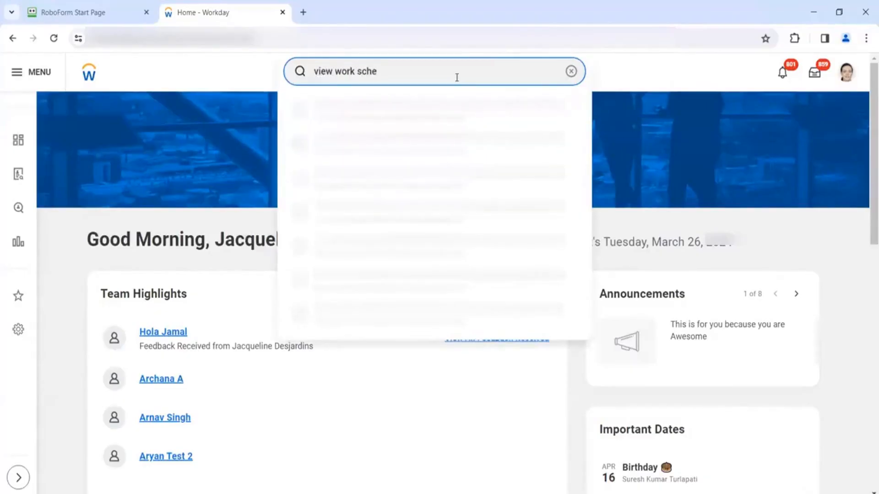
{"action": "type", "text": "dule cal"}
{"action": "left_click", "coordinate": [301, 130]}
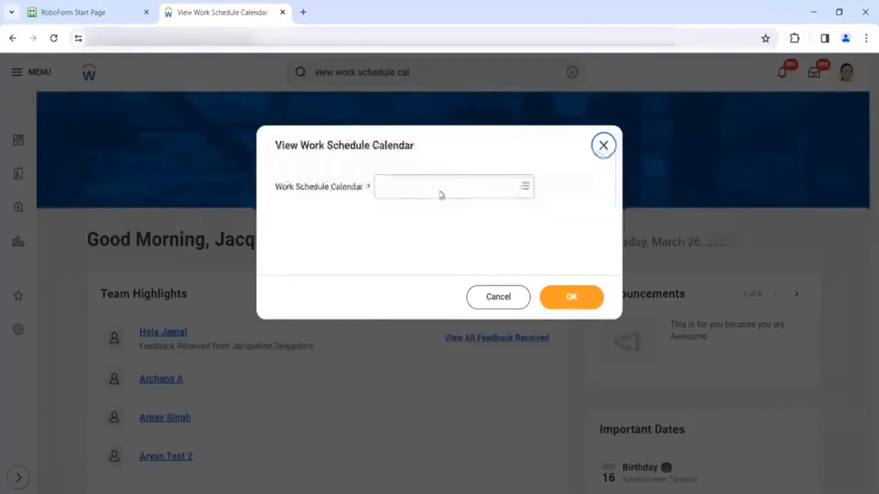
- Search the calendar prompt for USA IL, then narrow it to US calendars
{"action": "left_click", "coordinate": [439, 189]}
{"action": "type", "text": "USA "}
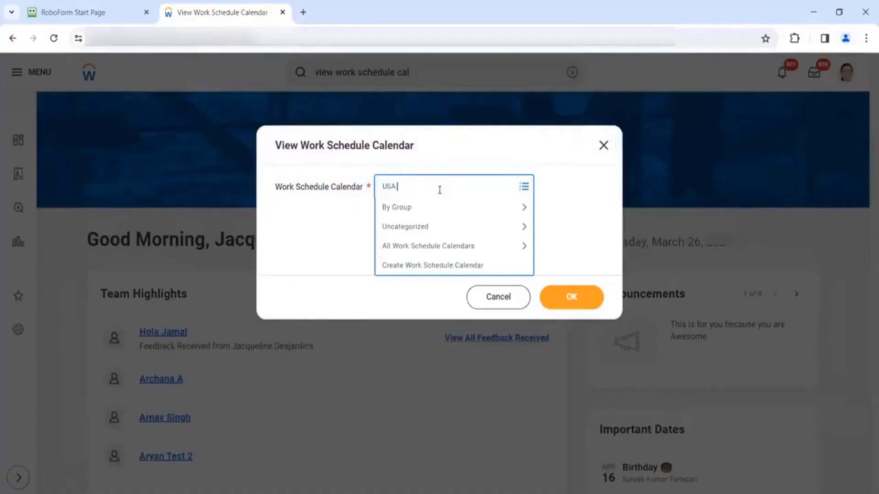
{"action": "type", "text": "IL"}
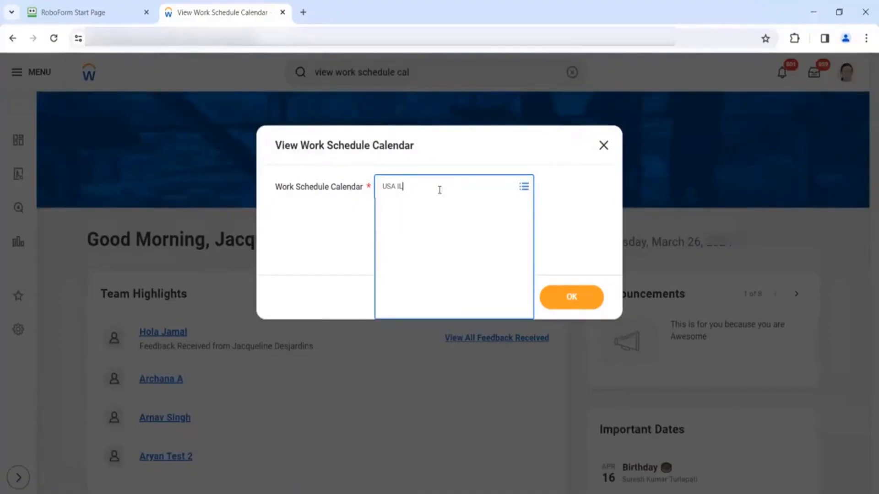
{"action": "key", "text": "Return"}
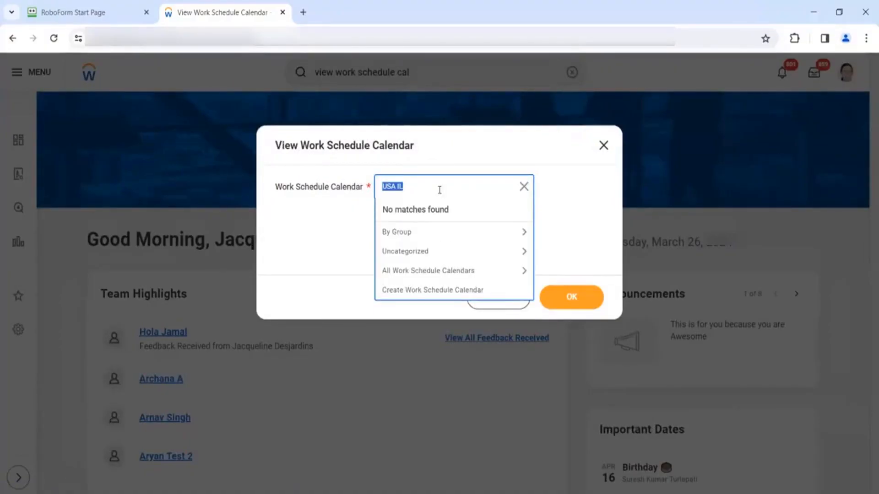
{"action": "left_click", "coordinate": [440, 188]}
{"action": "key", "text": "BackSpace"}
{"action": "key", "text": "BackSpace"}
{"action": "key", "text": "Return"}
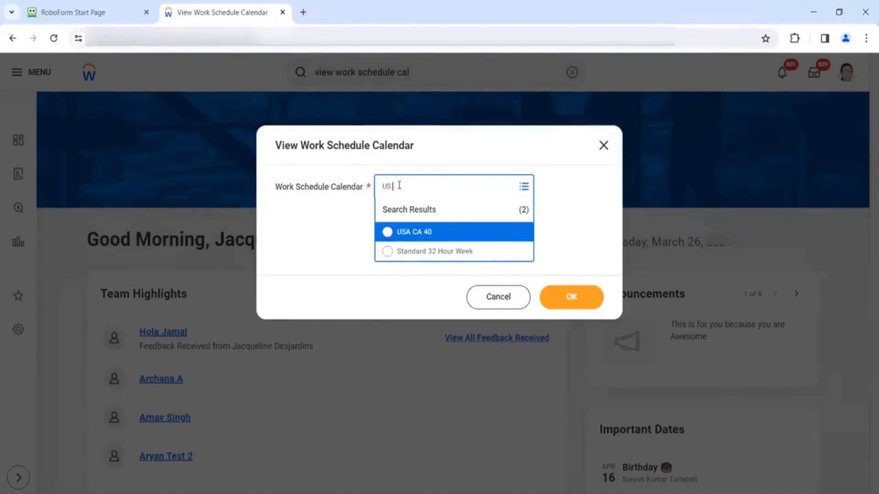
{"action": "type", "text": "IL"}
{"action": "key", "text": "Return"}
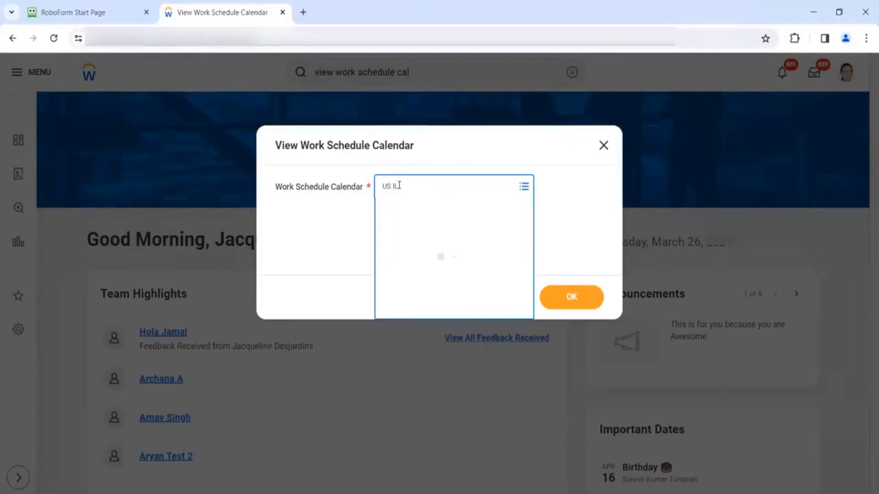
{"action": "left_click", "coordinate": [408, 185]}
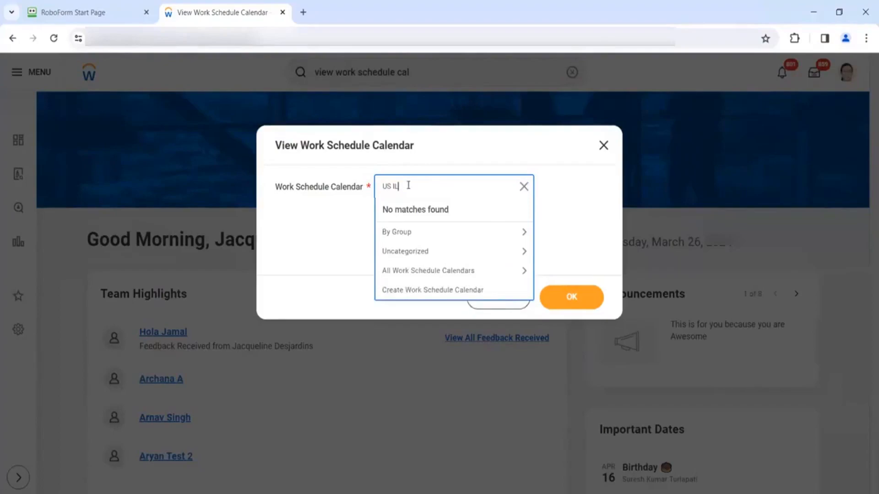
{"action": "key", "text": "BackSpace"}
{"action": "key", "text": "BackSpace"}
{"action": "key", "text": "BackSpace"}
{"action": "key", "text": "Return"}
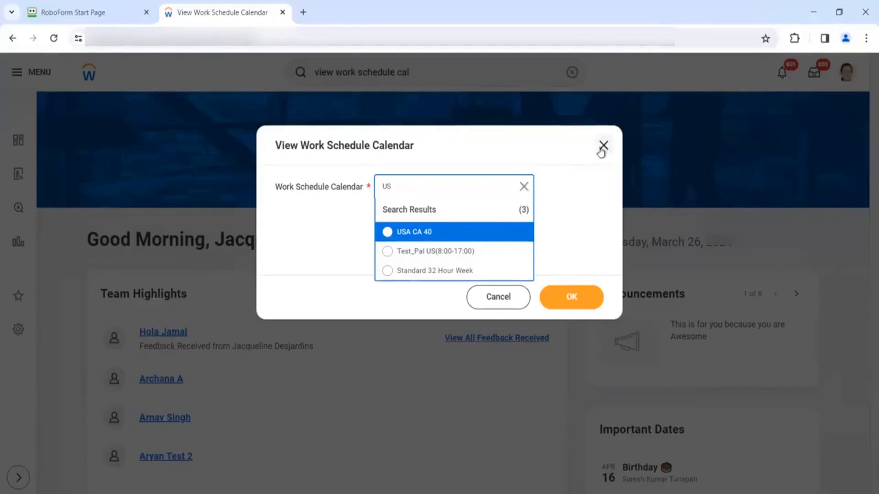
- Pick Standard 32 Hour Week via a '32' search, then cancel and discard the prompt
{"action": "left_click", "coordinate": [456, 185]}
{"action": "type", "text": "IM"}
{"action": "key", "text": "BackSpace"}
{"action": "key", "text": "BackSpace"}
{"action": "type", "text": "32"}
{"action": "key", "text": "Return"}
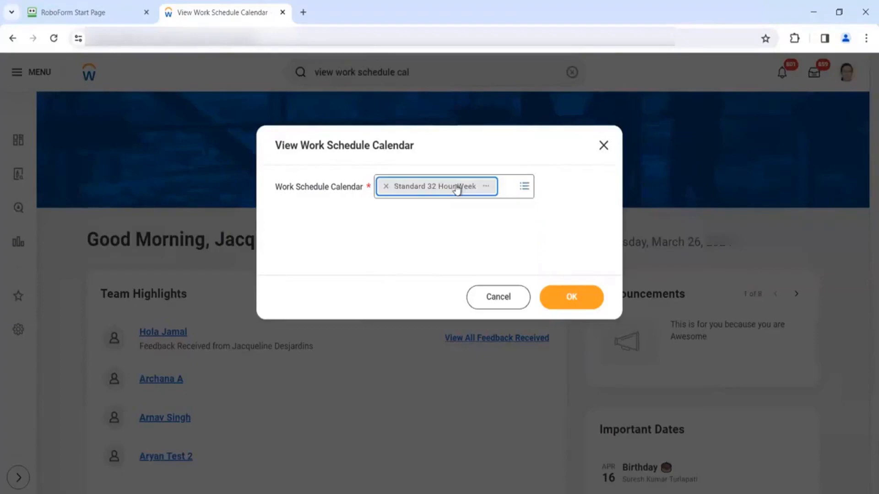
{"action": "left_click", "coordinate": [505, 304]}
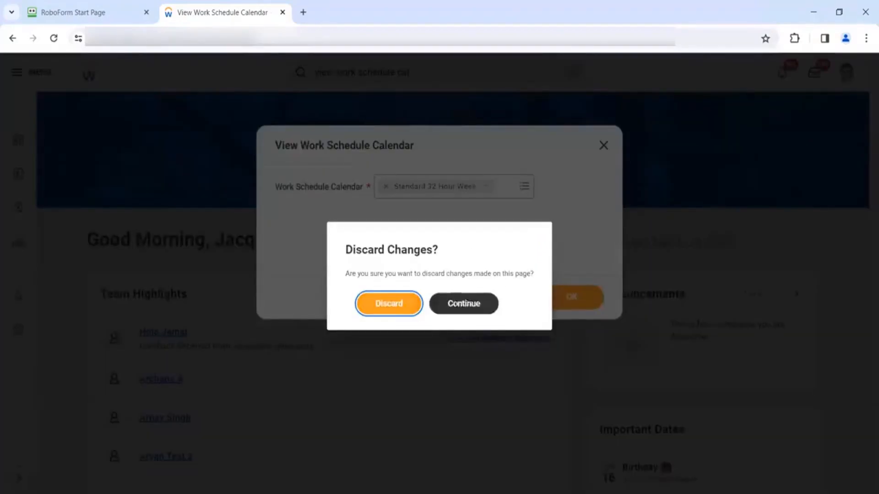
{"action": "left_click", "coordinate": [393, 305]}
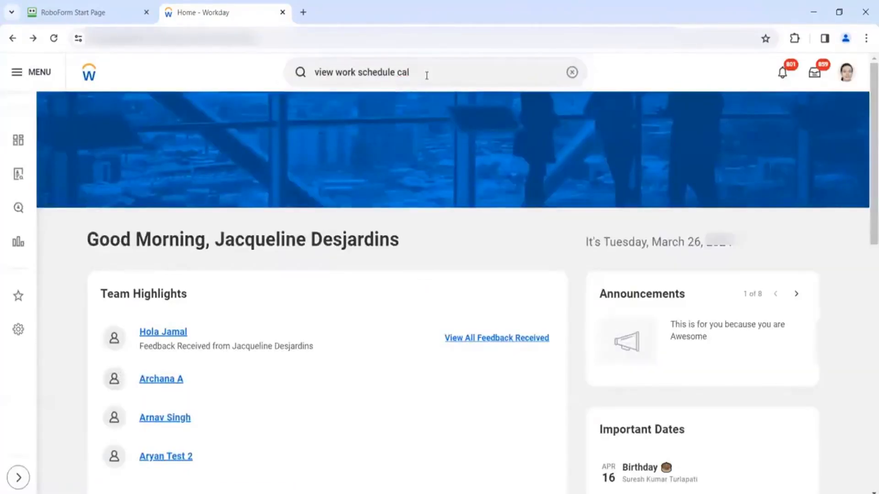
- Reopen View Work Schedule Calendar and search the calendars for 6AM
{"action": "key", "text": "Return"}
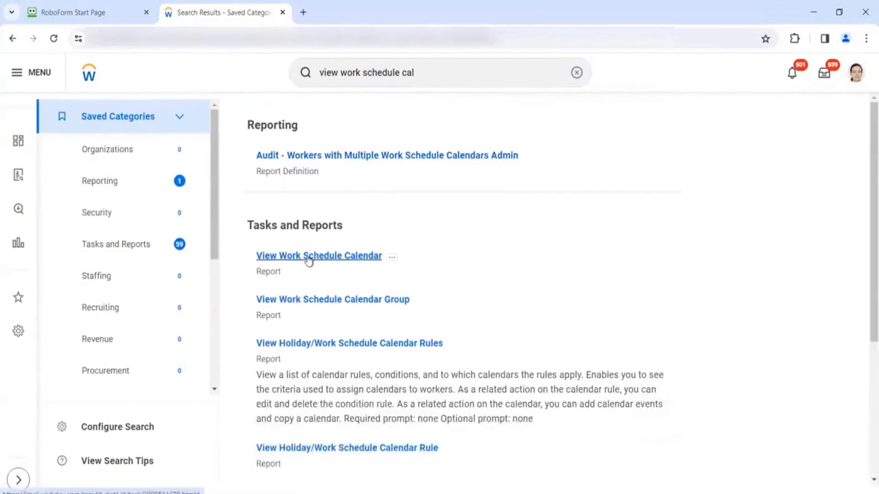
{"action": "left_click", "coordinate": [309, 257]}
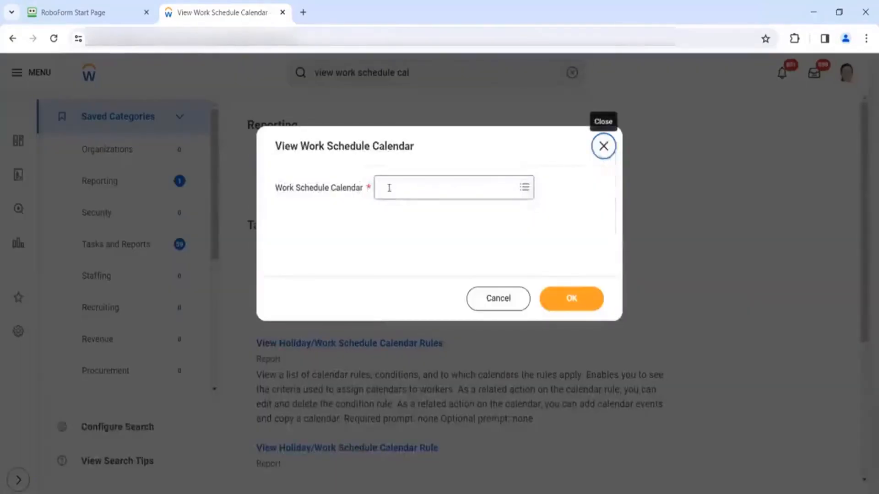
{"action": "left_click", "coordinate": [389, 187]}
{"action": "type", "text": "64"}
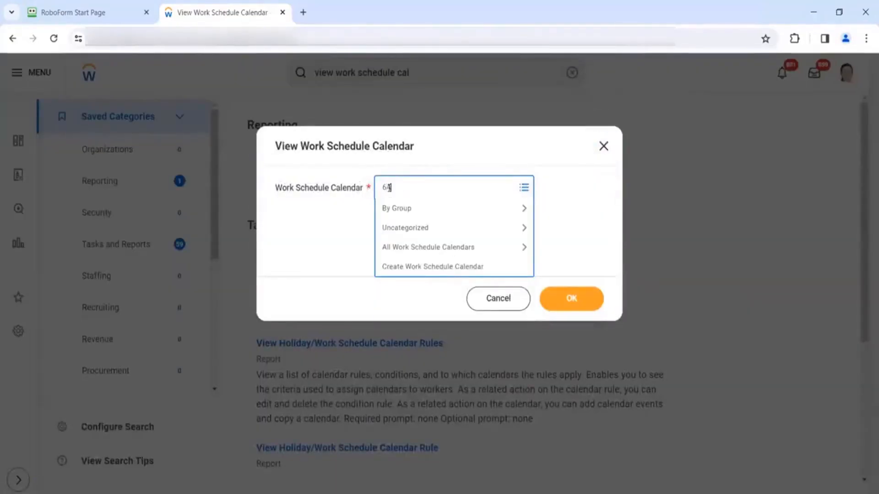
{"action": "type", "text": "M'"}
{"action": "key", "text": "Return"}
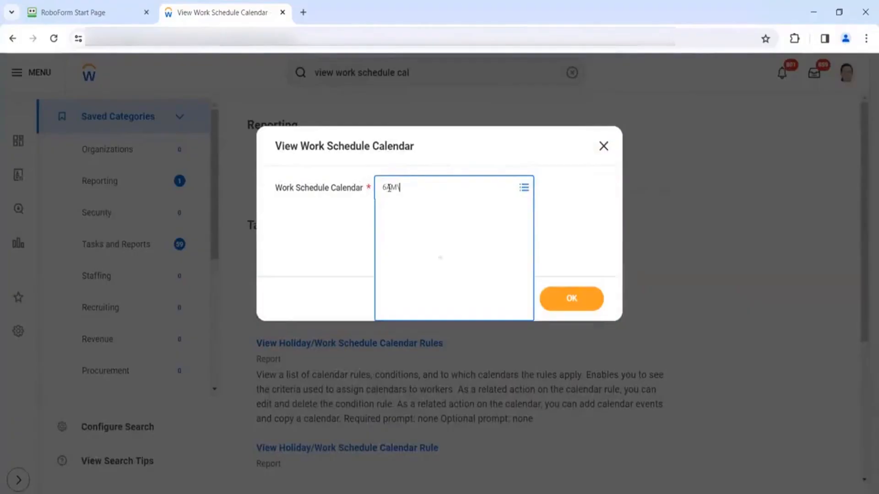
{"action": "key", "text": "Right"}
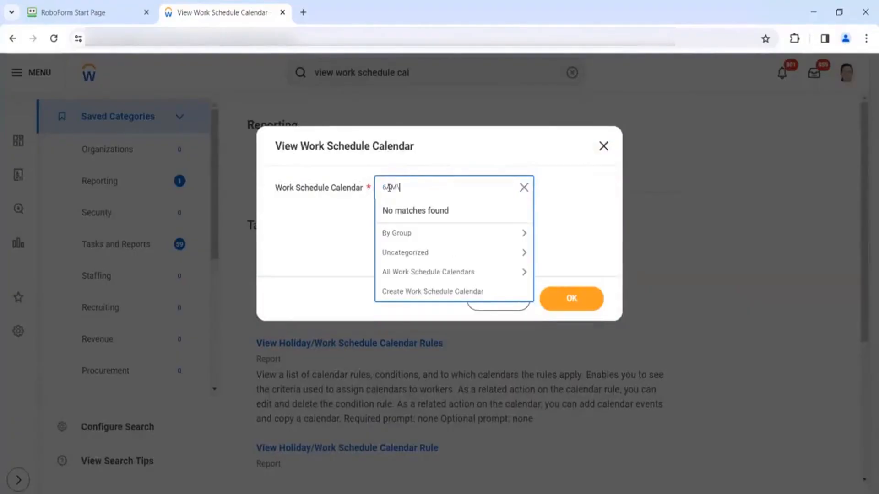
{"action": "key", "text": "BackSpace"}
{"action": "key", "text": "Return"}
{"action": "right_click", "coordinate": [418, 292]}
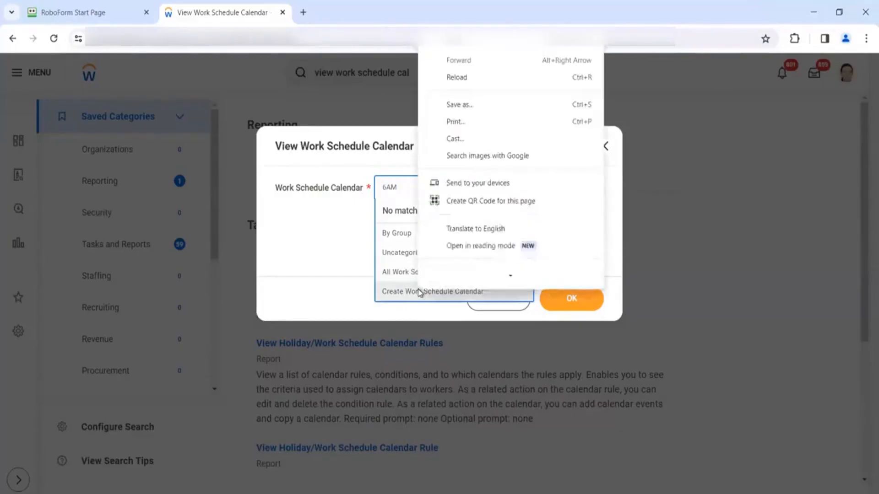
{"action": "key", "text": "Escape"}
- Start a new work schedule calendar and create a Holiday/Work Schedule Calendar Rule for it
{"action": "left_click", "coordinate": [412, 294]}
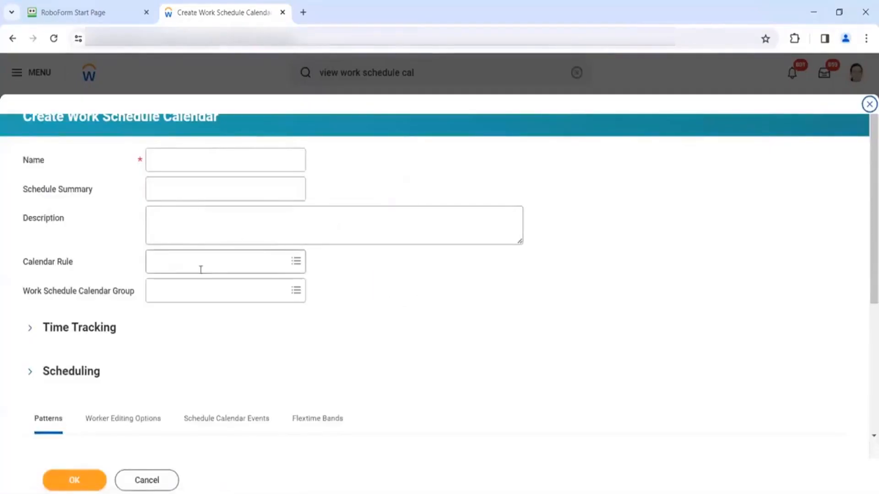
{"action": "left_click", "coordinate": [200, 269]}
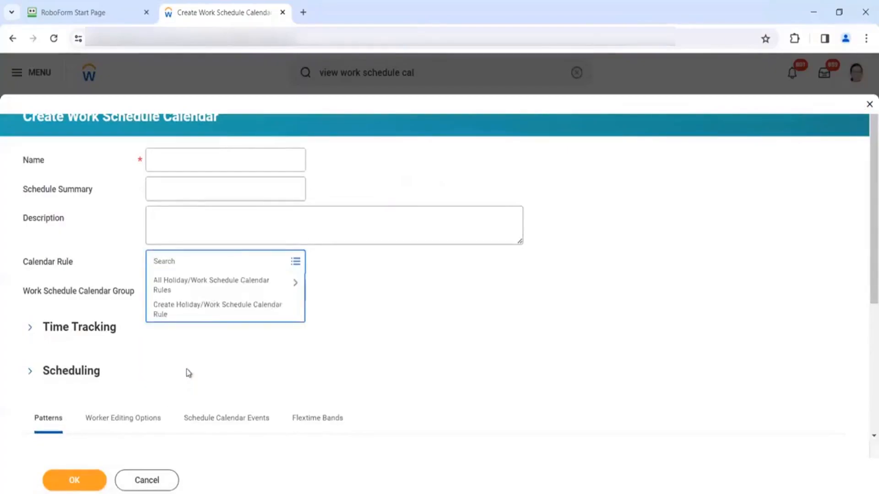
{"action": "scroll", "coordinate": [188, 373], "scroll_direction": "down", "scroll_amount": 2}
{"action": "left_click", "coordinate": [255, 190]}
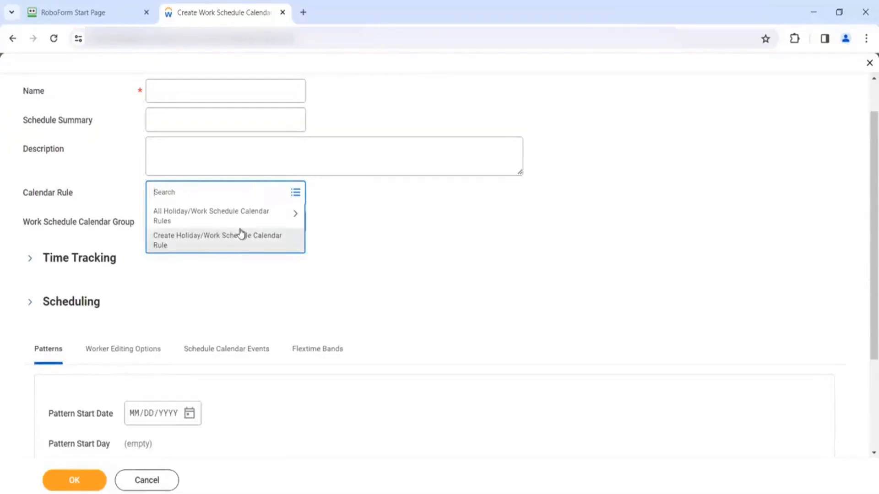
{"action": "left_click", "coordinate": [241, 235]}
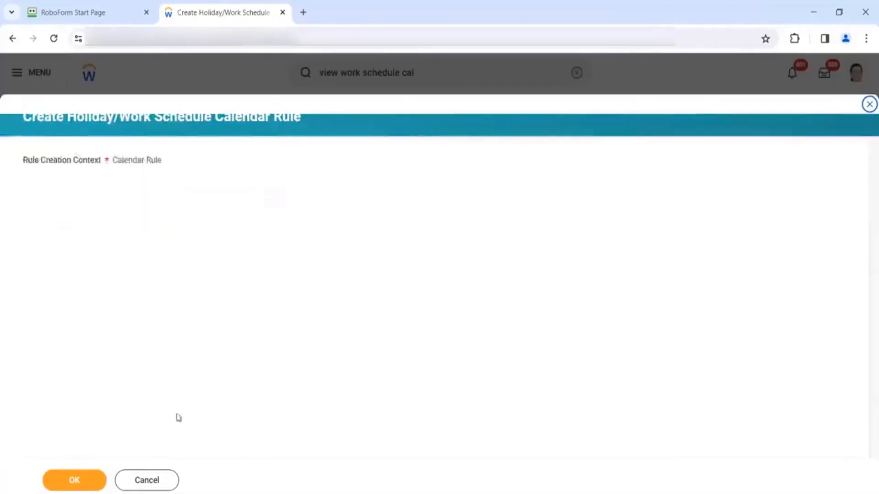
- Confirm the calendar rule context and search the condition's source fields for 'non exempt'
{"action": "left_click", "coordinate": [98, 477]}
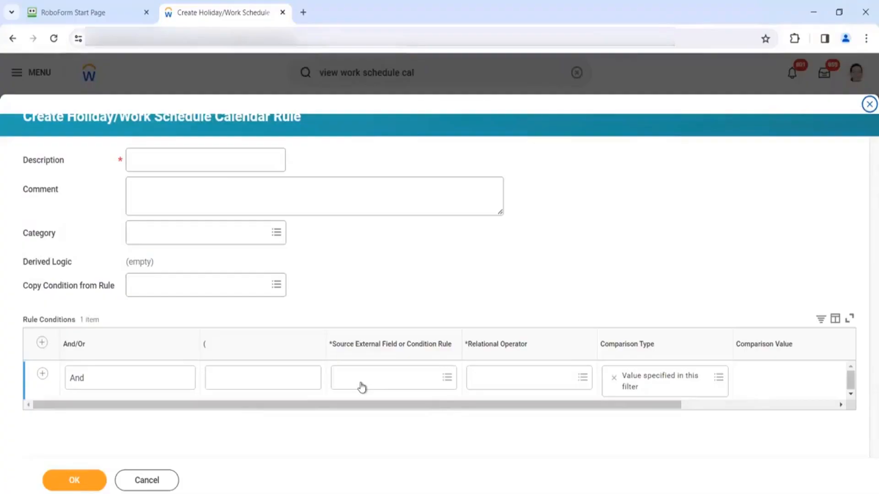
{"action": "left_click", "coordinate": [362, 387]}
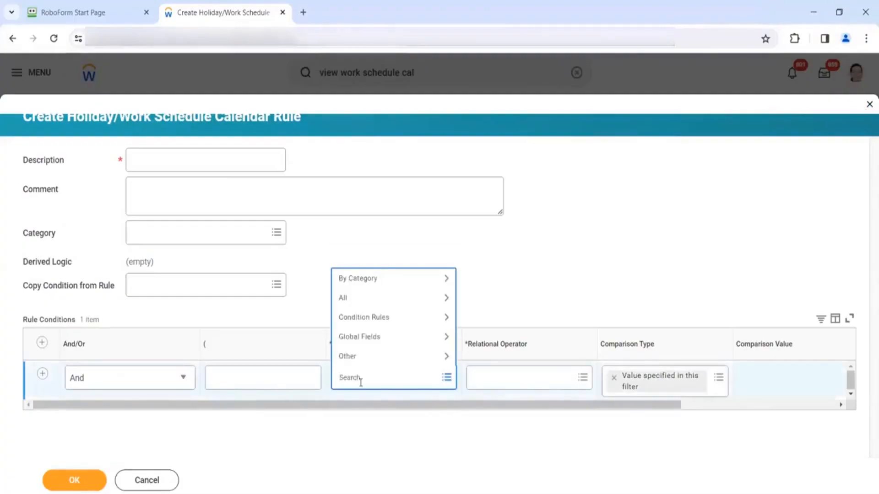
{"action": "type", "text": "non exempt"}
{"action": "key", "text": "Return"}
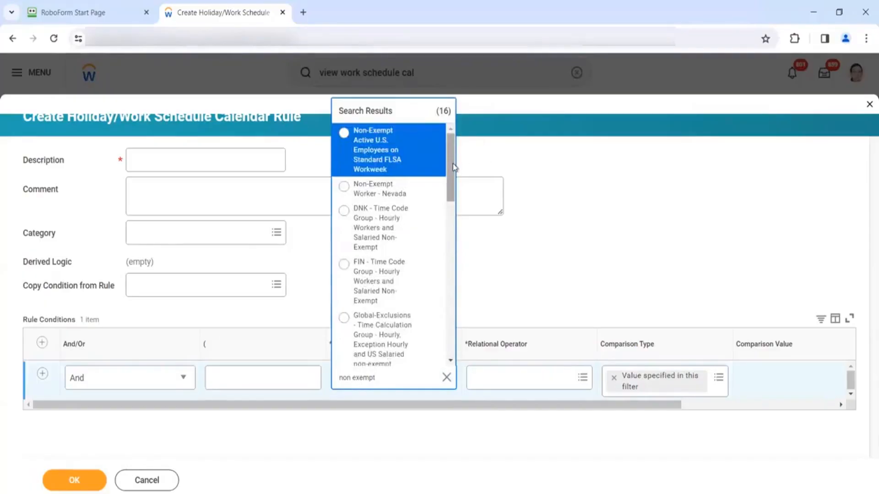
- Choose USA - Time Calculation Group - Non-Exempt Workers as the source and view its condition rule
{"action": "scroll", "coordinate": [443, 196], "scroll_direction": "down", "scroll_amount": 2}
{"action": "scroll", "coordinate": [443, 195], "scroll_direction": "down", "scroll_amount": 2}
{"action": "scroll", "coordinate": [447, 206], "scroll_direction": "down", "scroll_amount": 2}
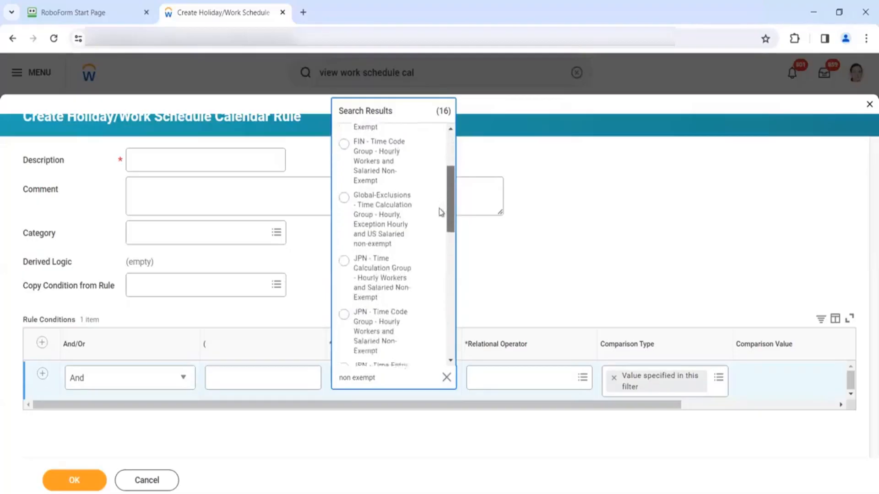
{"action": "left_click_drag", "start_coordinate": [447, 215], "coordinate": [443, 314]}
{"action": "left_click", "coordinate": [430, 263]}
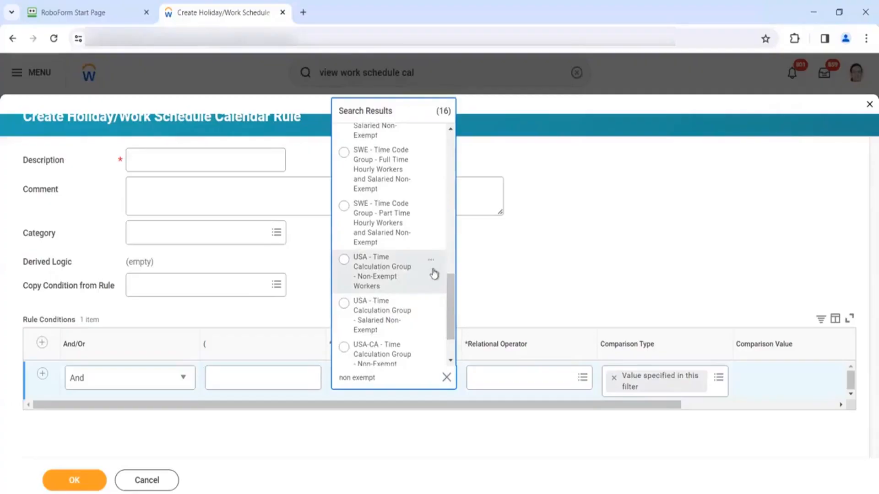
{"action": "left_click", "coordinate": [427, 378]}
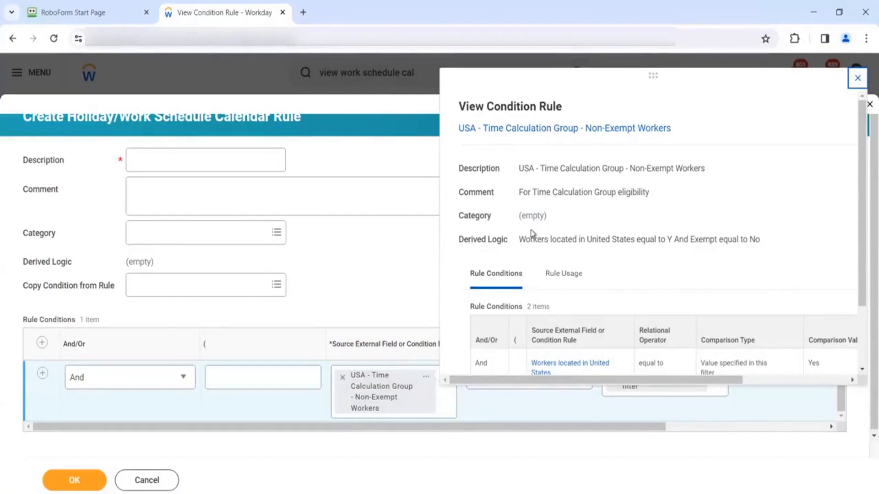
- Open the Exempt report field's details, discarding the unsaved calendar rule
{"action": "scroll", "coordinate": [545, 238], "scroll_direction": "down", "scroll_amount": 2}
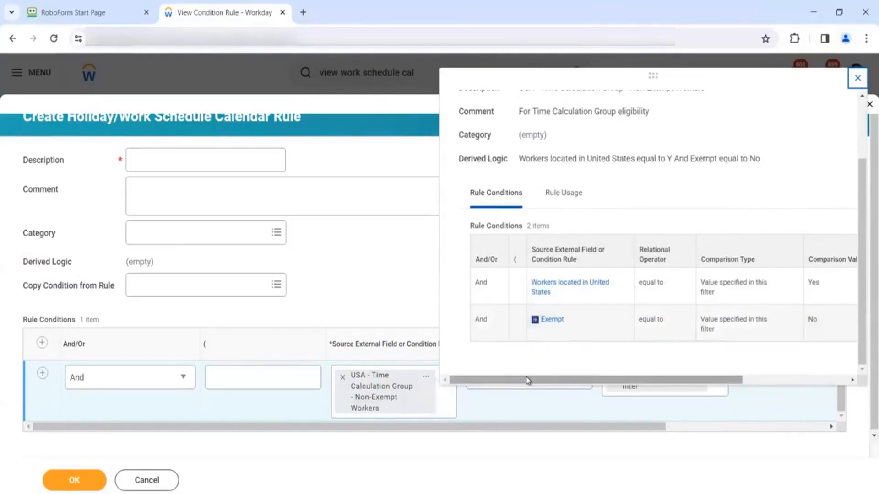
{"action": "scroll", "coordinate": [519, 374], "scroll_direction": "right", "scroll_amount": 3}
{"action": "left_click_drag", "start_coordinate": [519, 374], "coordinate": [509, 372]}
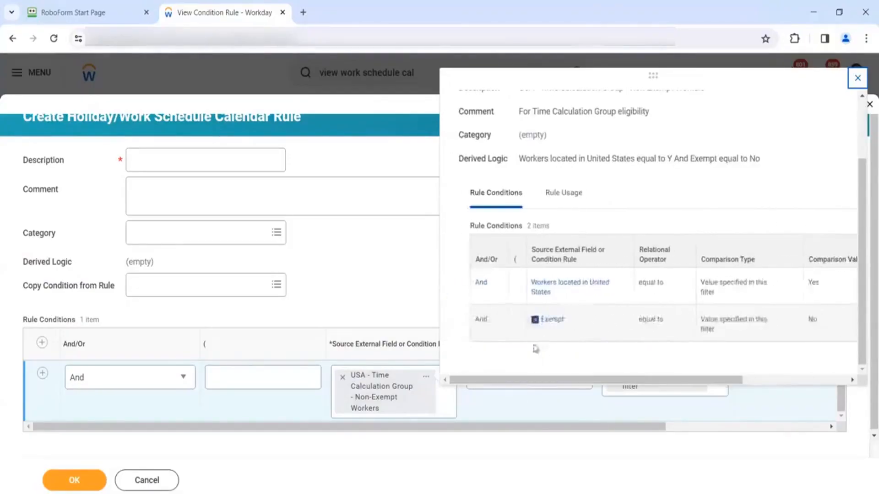
{"action": "left_click", "coordinate": [557, 323]}
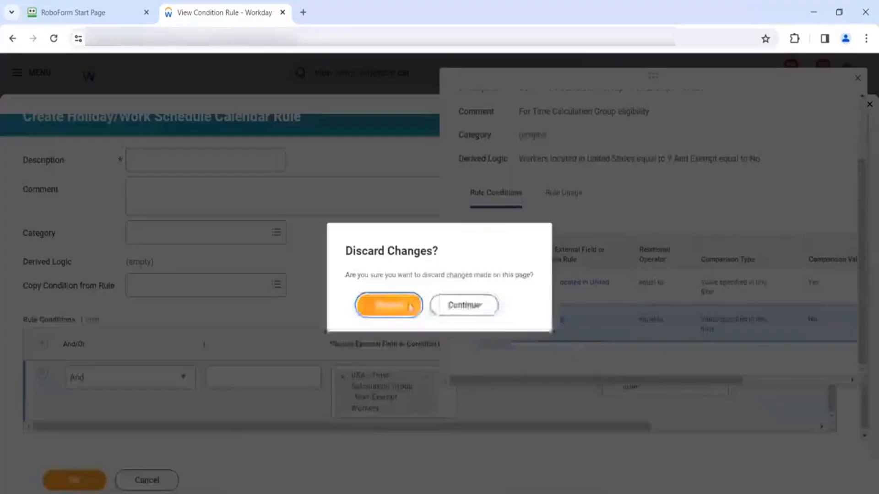
{"action": "left_click", "coordinate": [404, 304]}
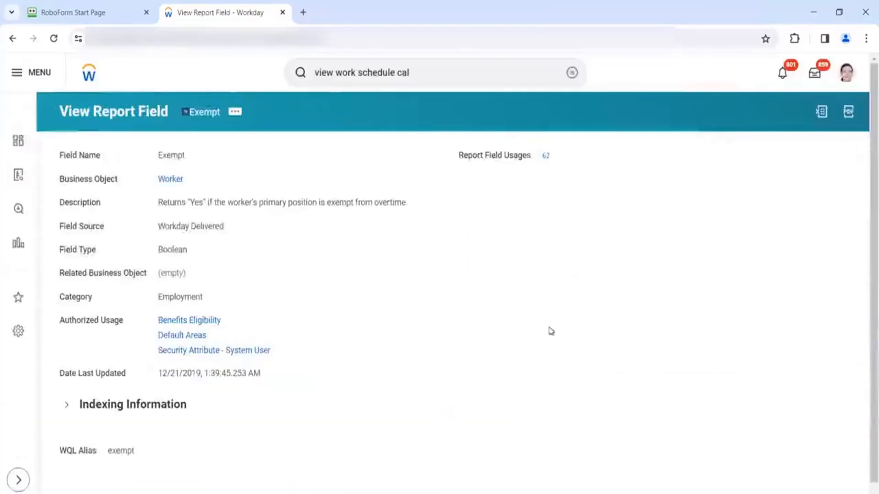
{"action": "right_click", "coordinate": [549, 328]}
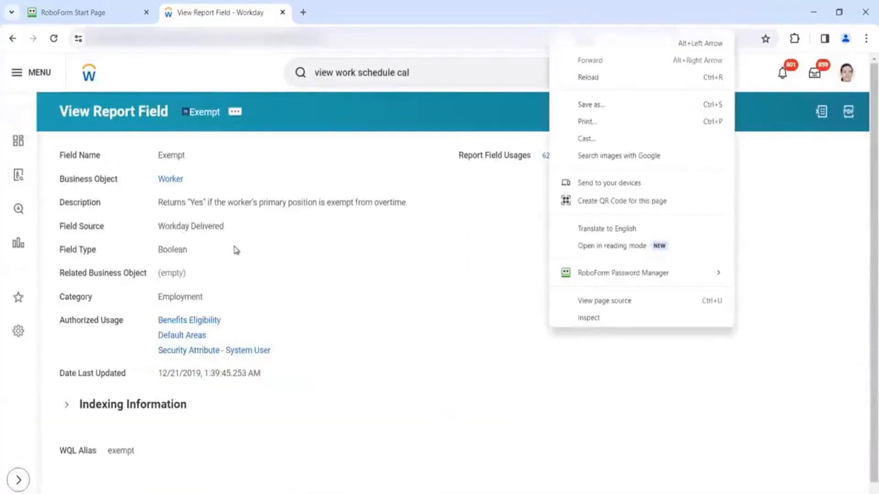
- Go back from the Exempt field page and close the View Work Schedule Calendar prompt unrun
{"action": "left_click", "coordinate": [237, 250]}
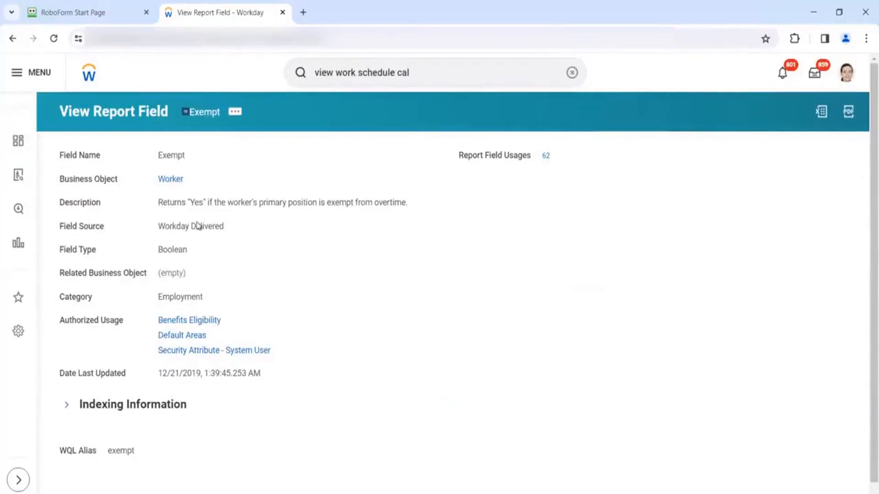
{"action": "left_click", "coordinate": [14, 38]}
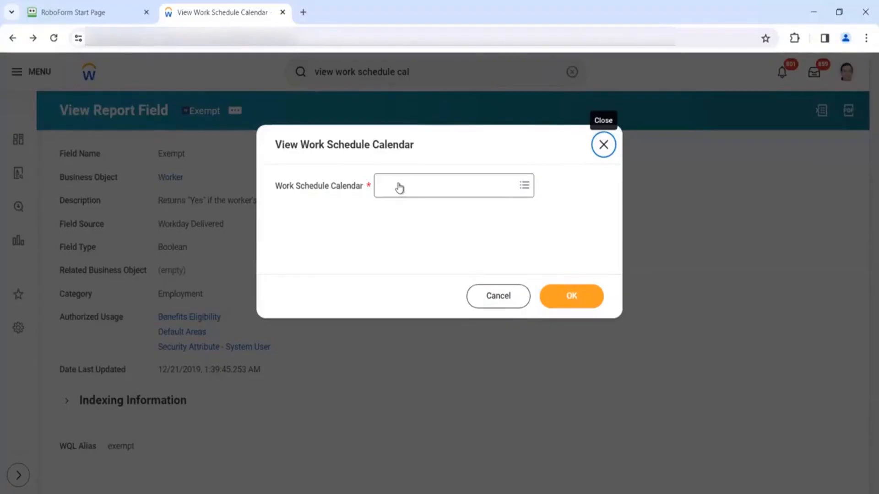
{"action": "left_click", "coordinate": [605, 144]}
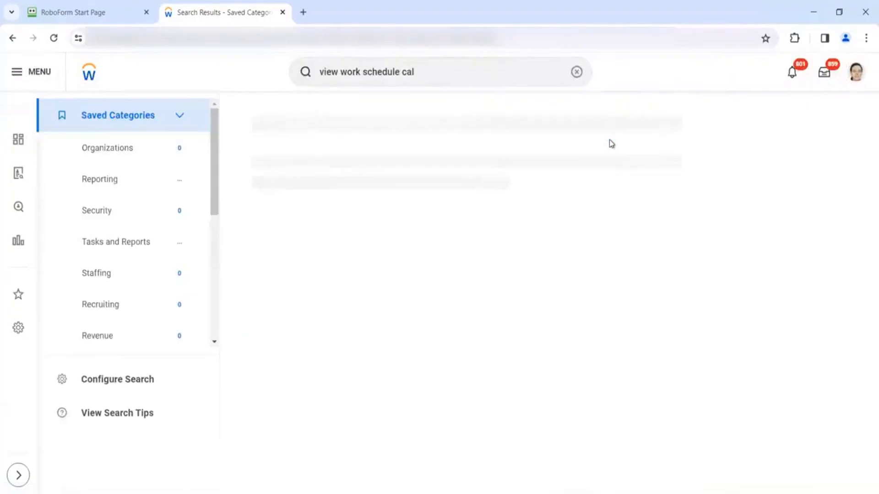
- Clear the search box and go to the worker's profile page from the account menu
{"action": "left_click", "coordinate": [576, 69]}
{"action": "left_click", "coordinate": [856, 77]}
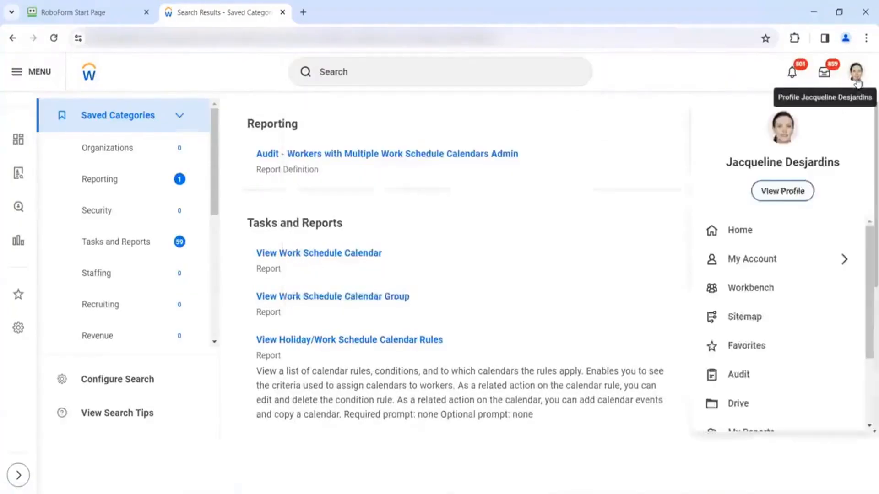
{"action": "left_click", "coordinate": [792, 191]}
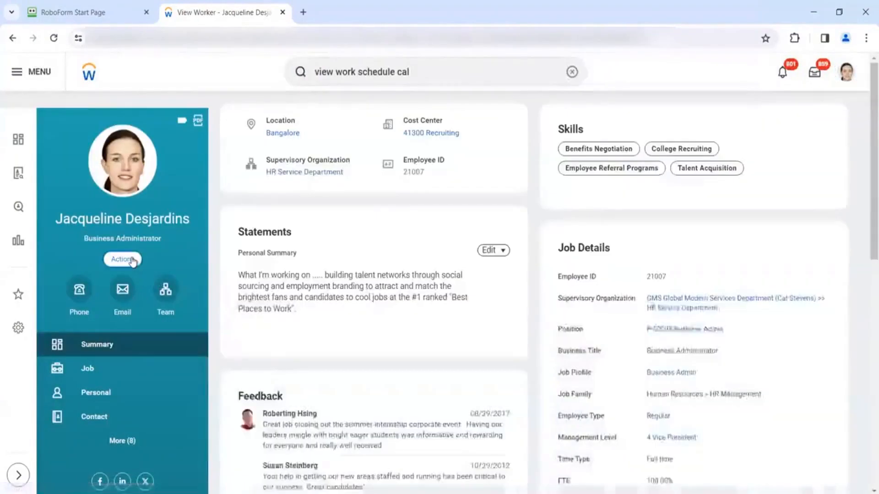
- Launch Enter My Time from the worker's Time and Absence actions
{"action": "left_click", "coordinate": [133, 261]}
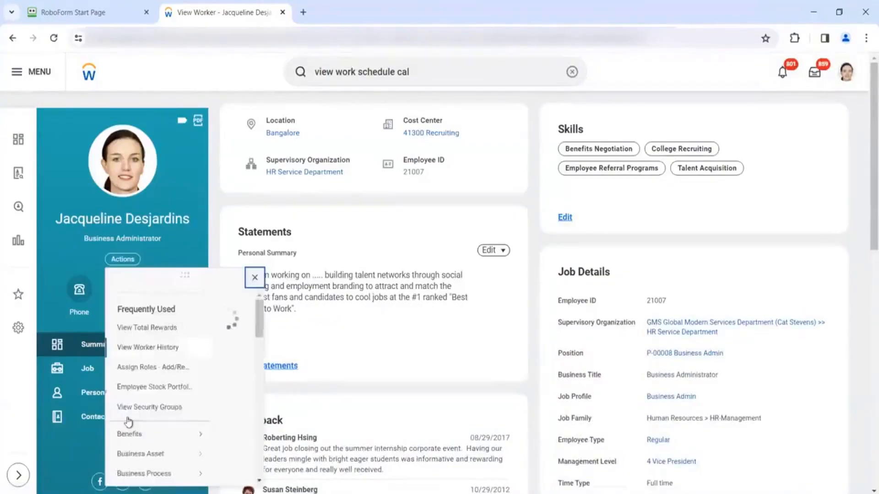
{"action": "scroll", "coordinate": [128, 421], "scroll_direction": "down", "scroll_amount": 3}
{"action": "scroll", "coordinate": [128, 421], "scroll_direction": "down", "scroll_amount": 5}
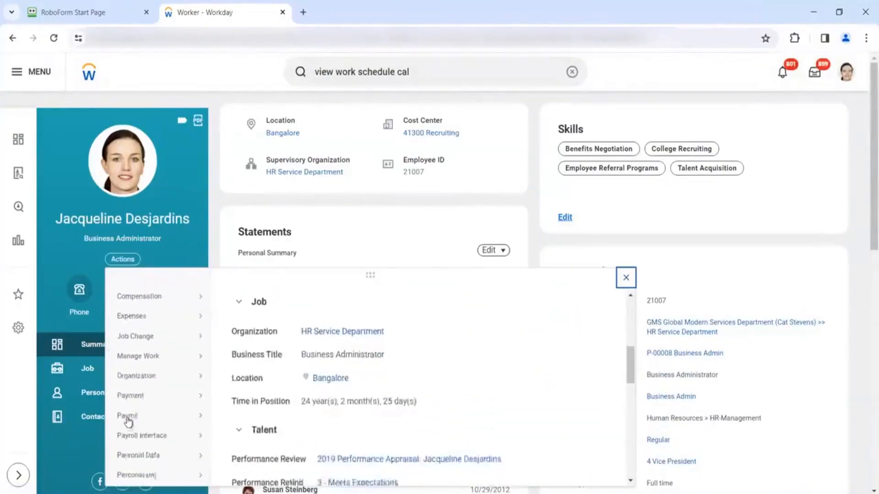
{"action": "scroll", "coordinate": [128, 420], "scroll_direction": "down", "scroll_amount": 3}
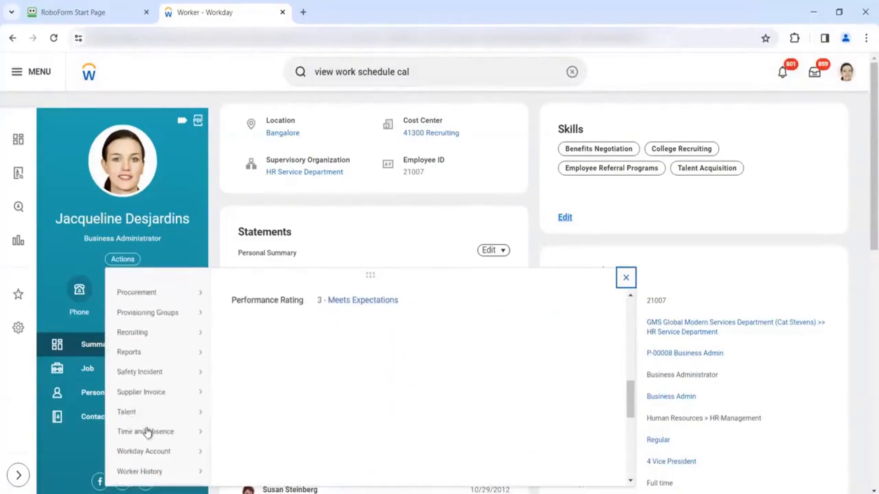
{"action": "mouse_move", "coordinate": [147, 431]}
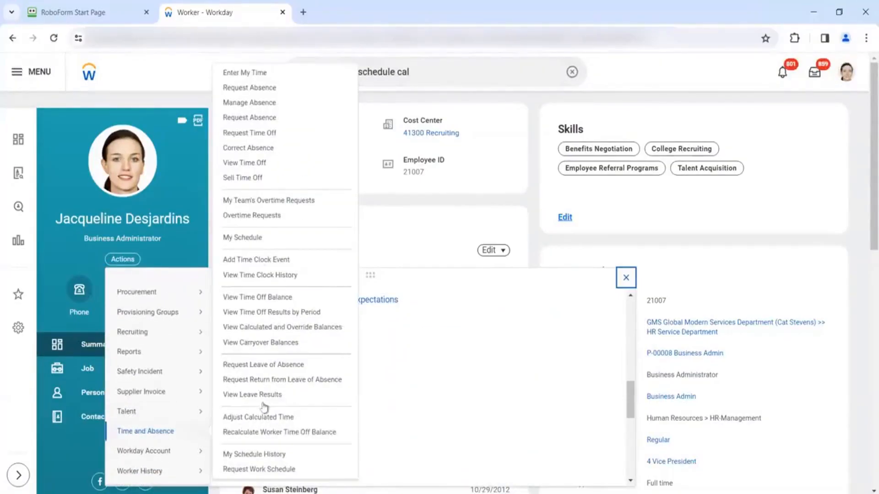
{"action": "left_click", "coordinate": [249, 74]}
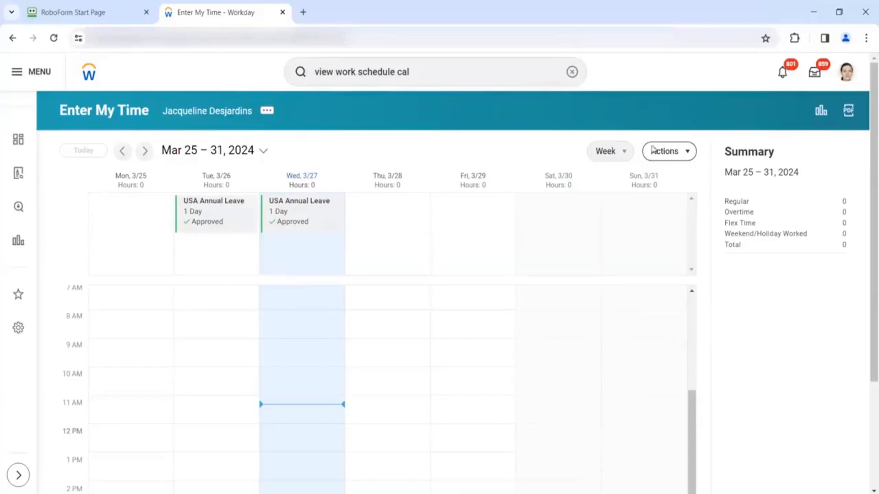
- Bring up the calendar view choices on the Mar 25–31, 2024 Enter My Time week
{"action": "left_click", "coordinate": [609, 158]}
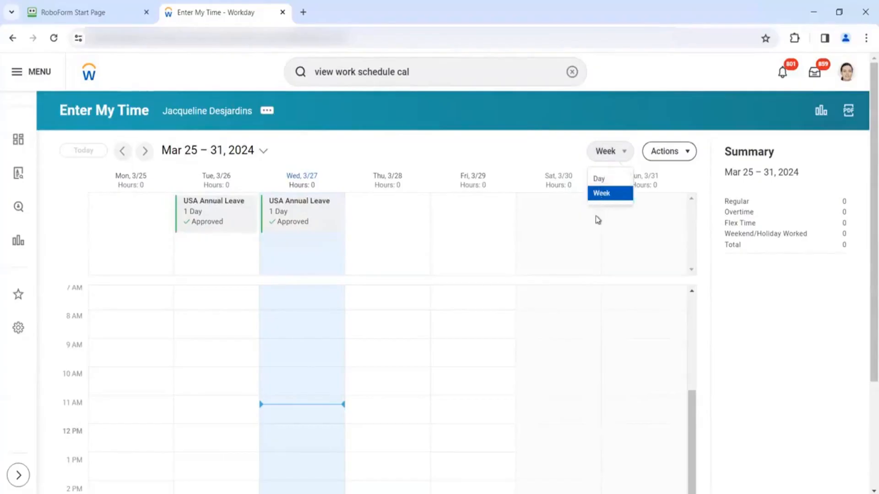
{"action": "left_click", "coordinate": [605, 182]}
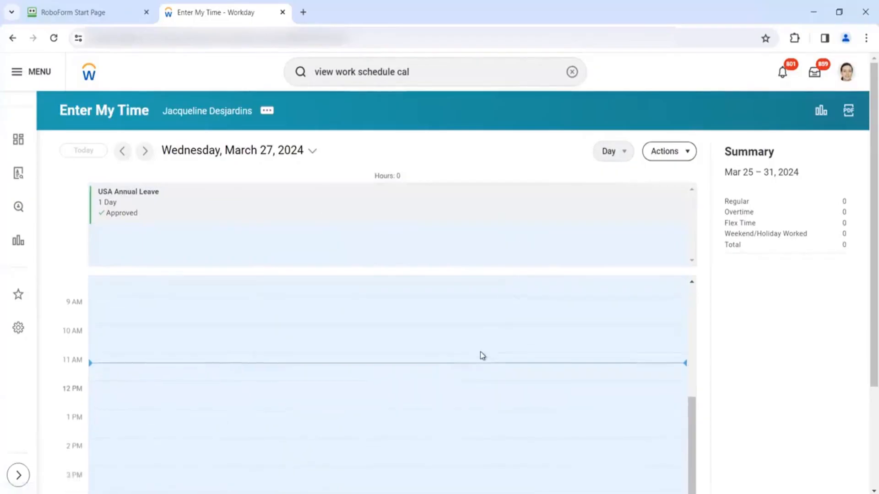
{"action": "scroll", "coordinate": [480, 352], "scroll_direction": "up", "scroll_amount": 3}
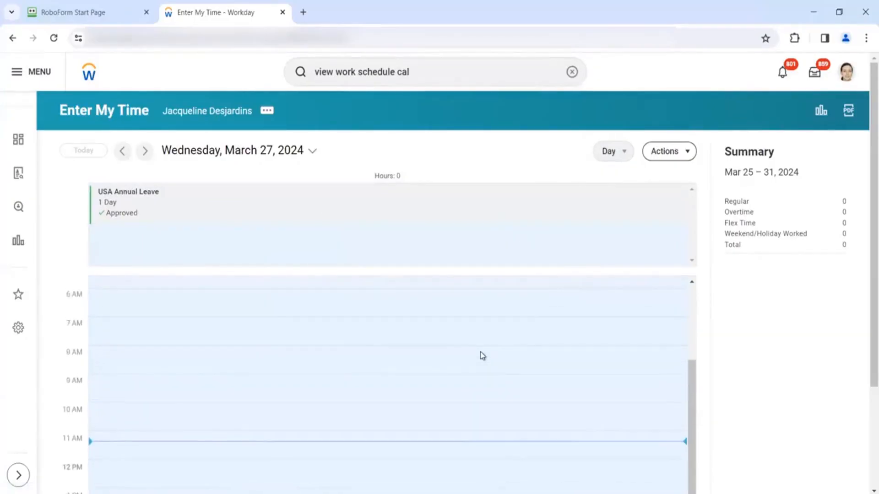
{"action": "scroll", "coordinate": [479, 353], "scroll_direction": "up", "scroll_amount": 2}
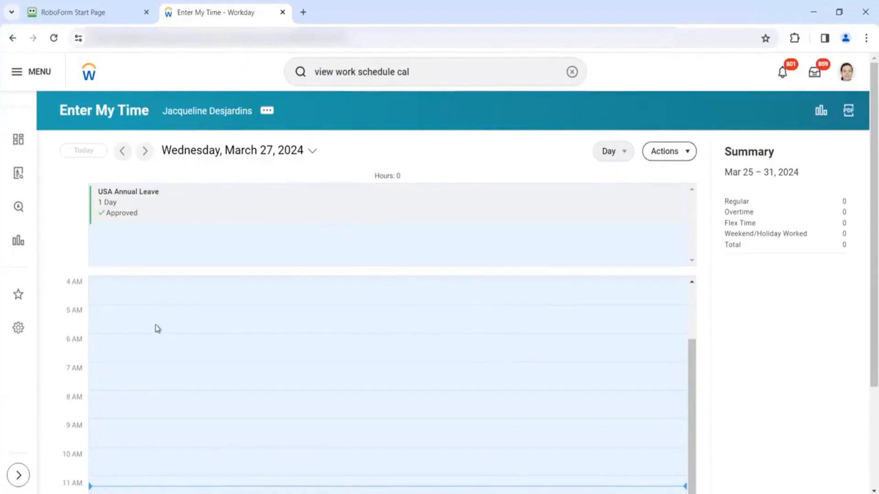
{"action": "left_click", "coordinate": [144, 150]}
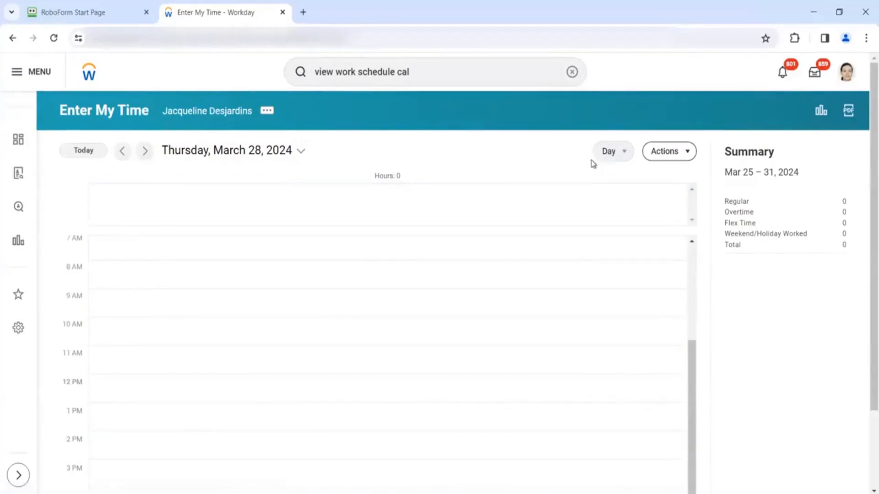
{"action": "left_click", "coordinate": [612, 151]}
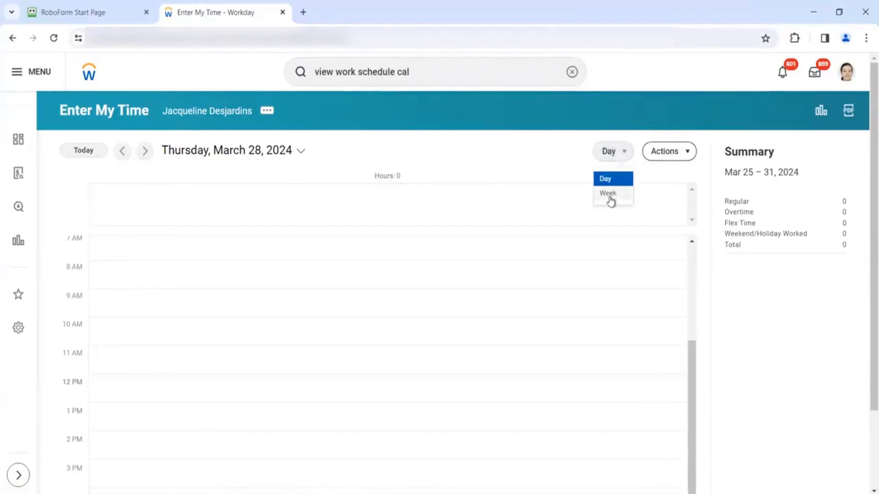
{"action": "left_click", "coordinate": [610, 194]}
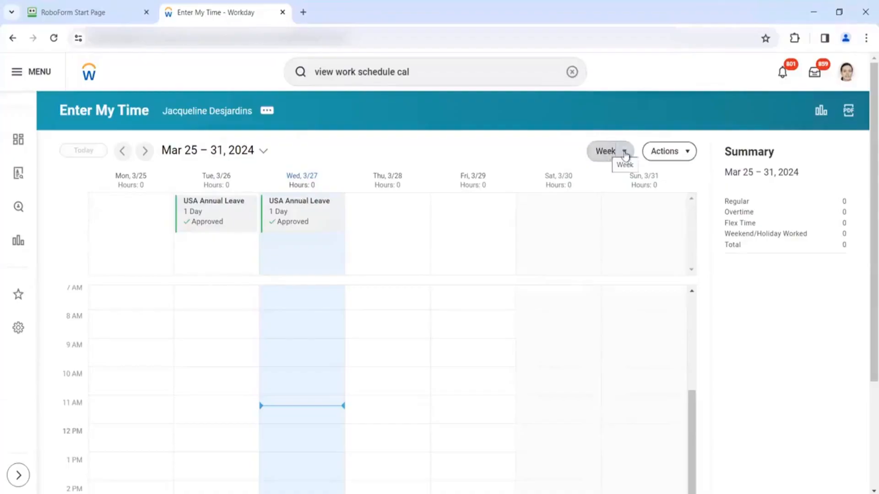
{"action": "left_click", "coordinate": [675, 149]}
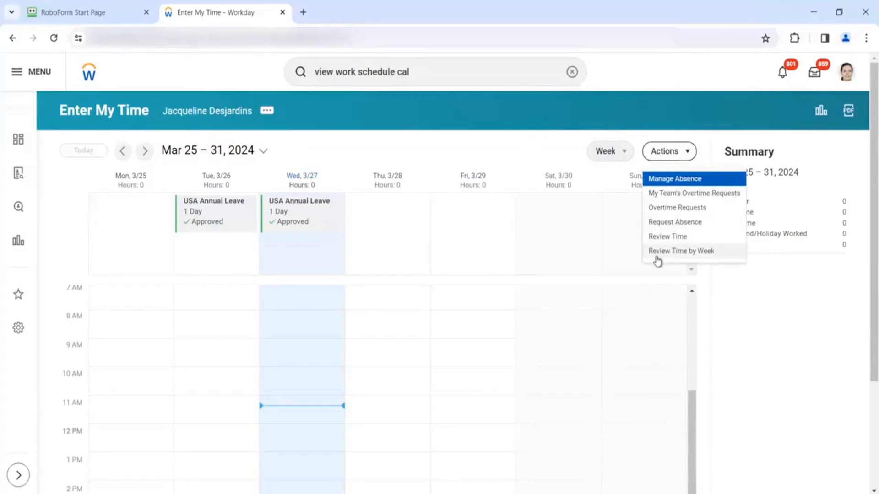
{"action": "left_click", "coordinate": [672, 183]}
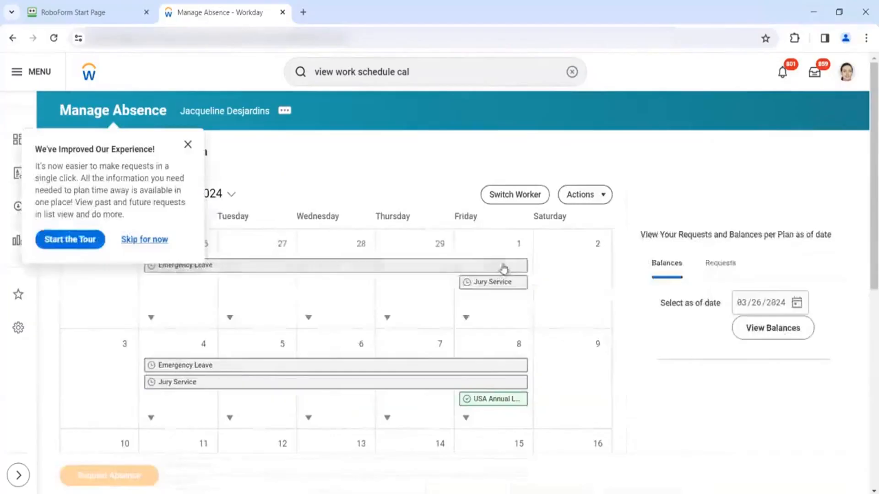
{"action": "left_click", "coordinate": [187, 144]}
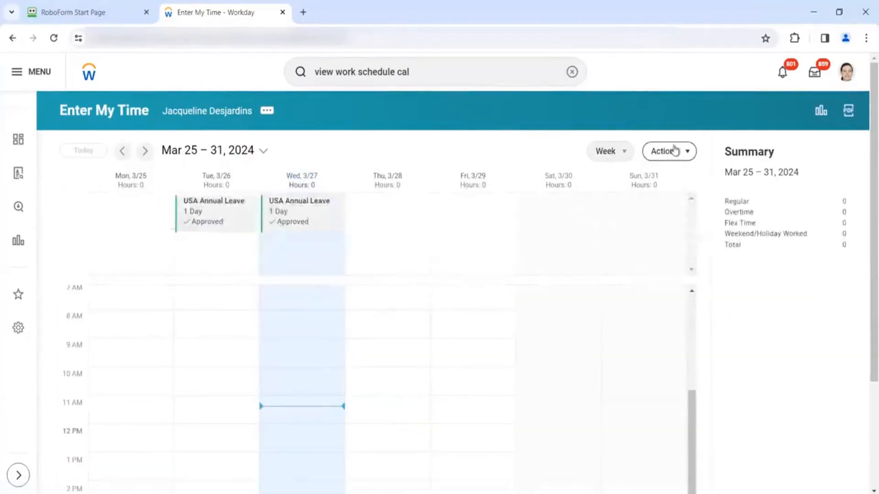
- View the worker's empty Overtime Requests list, then return to the profile page
{"action": "left_click", "coordinate": [674, 151]}
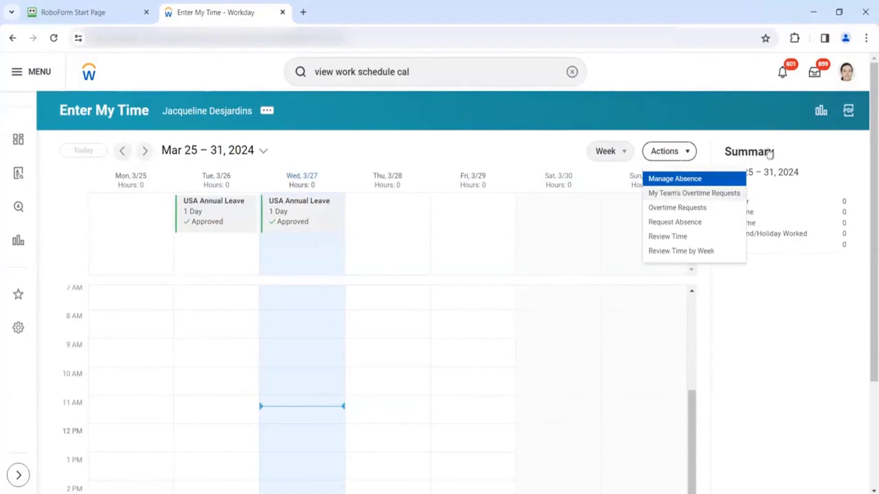
{"action": "left_click", "coordinate": [692, 209]}
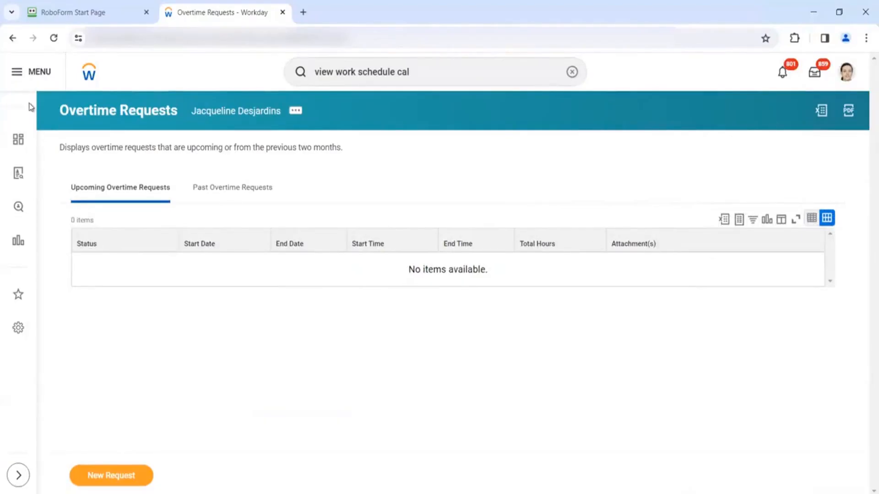
{"action": "left_click", "coordinate": [12, 38]}
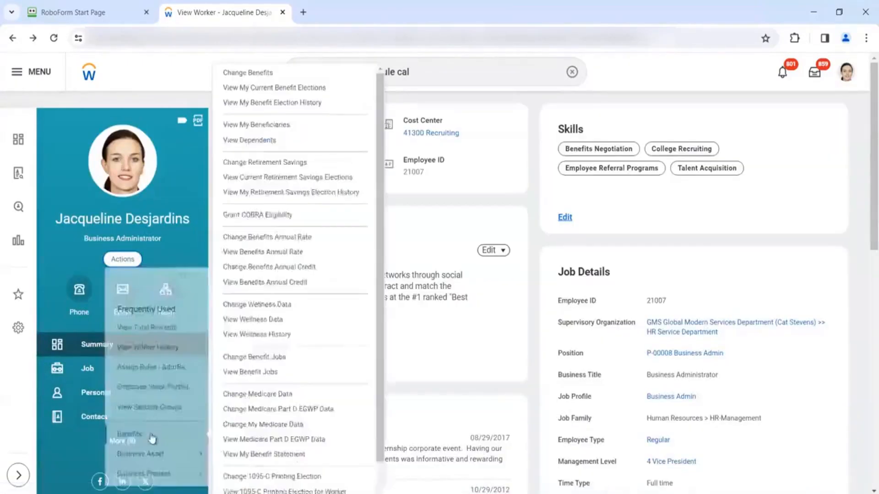
- Reopen Enter My Time, then start a Request Absence form and close it unused
{"action": "left_click", "coordinate": [150, 436]}
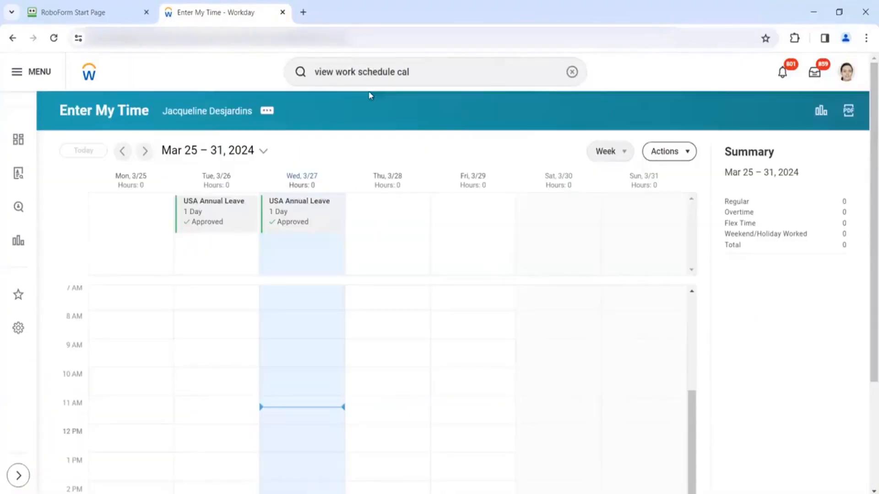
{"action": "left_click", "coordinate": [686, 151]}
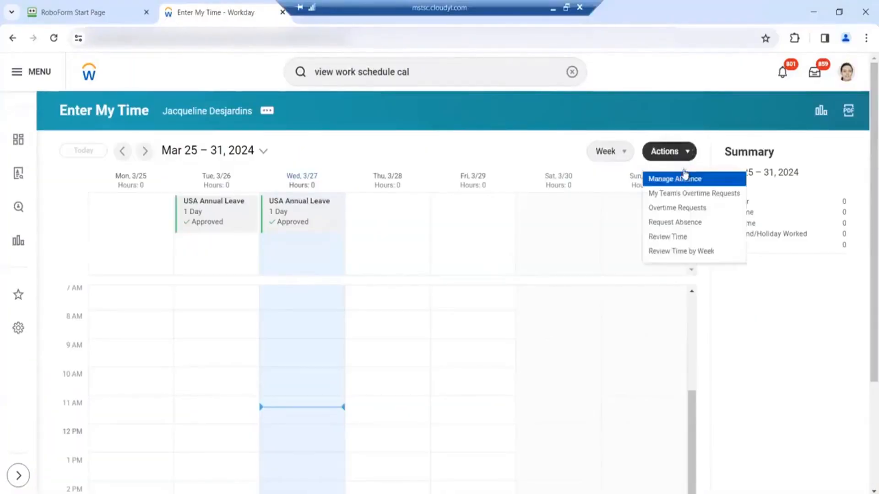
{"action": "left_click", "coordinate": [683, 226]}
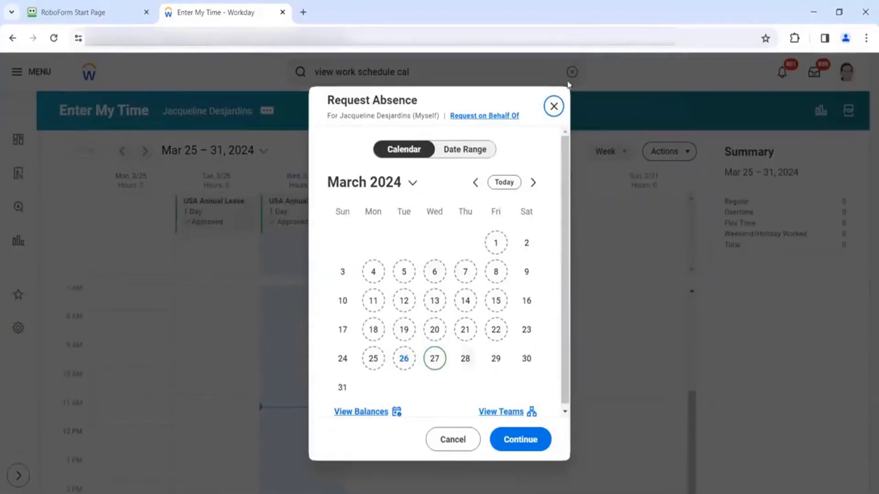
{"action": "left_click", "coordinate": [554, 107]}
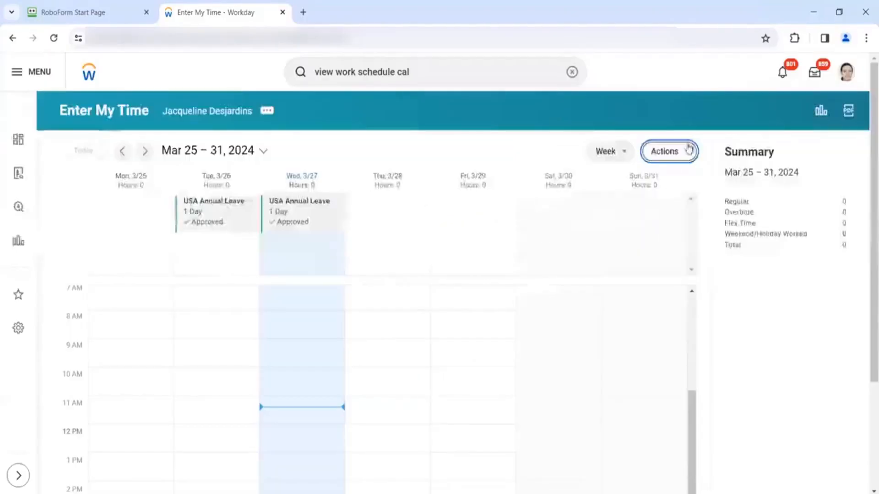
- Open the Review Time form dated 03/26/2024, close it unused, and reopen the actions list
{"action": "left_click", "coordinate": [682, 153]}
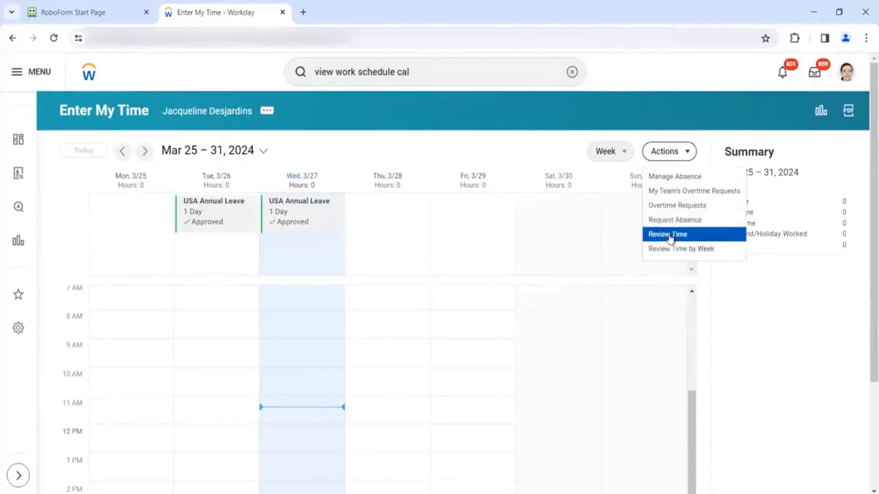
{"action": "left_click", "coordinate": [669, 238]}
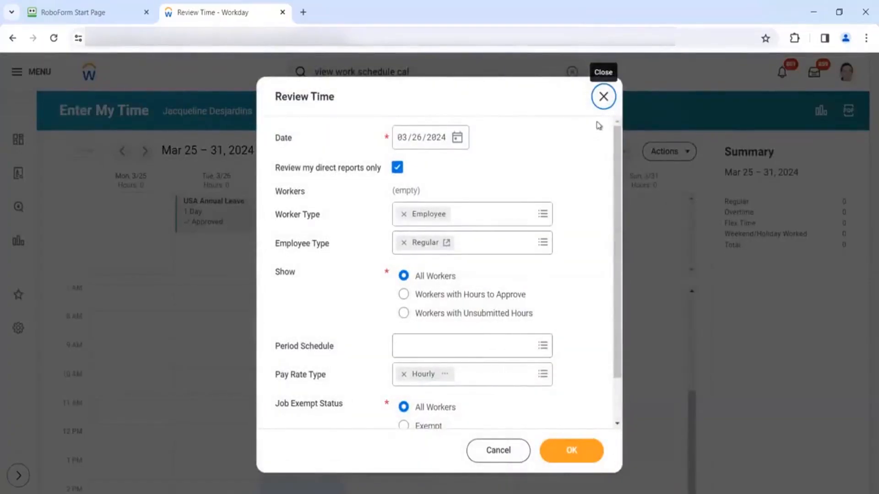
{"action": "left_click", "coordinate": [604, 92]}
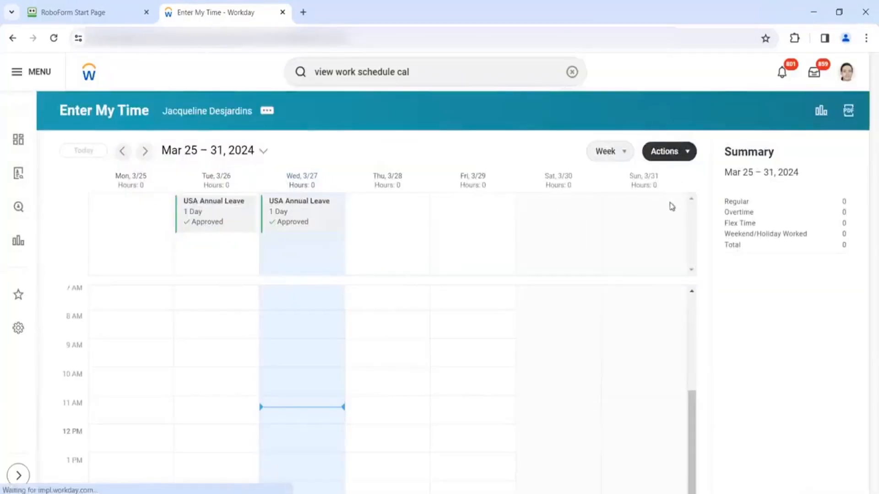
{"action": "left_click", "coordinate": [679, 153]}
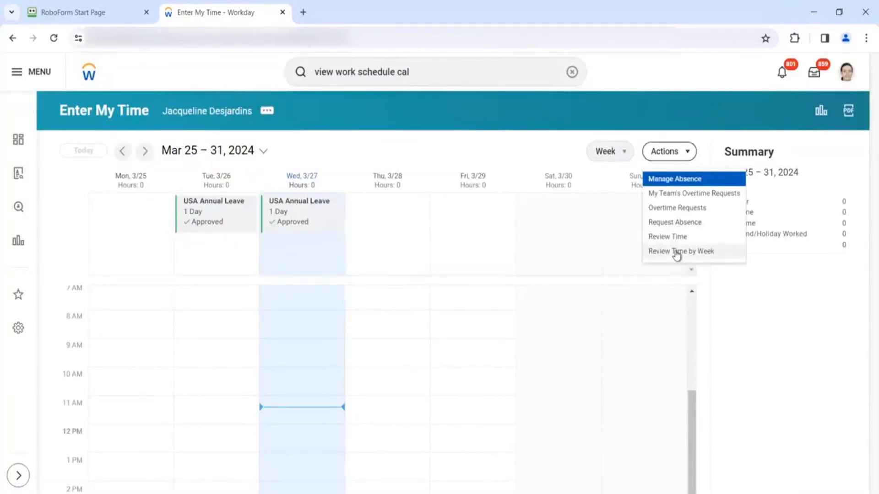
- Review the week's time showing two USA Annual Leave days, return to the profile, and empty the search box
{"action": "left_click", "coordinate": [676, 252]}
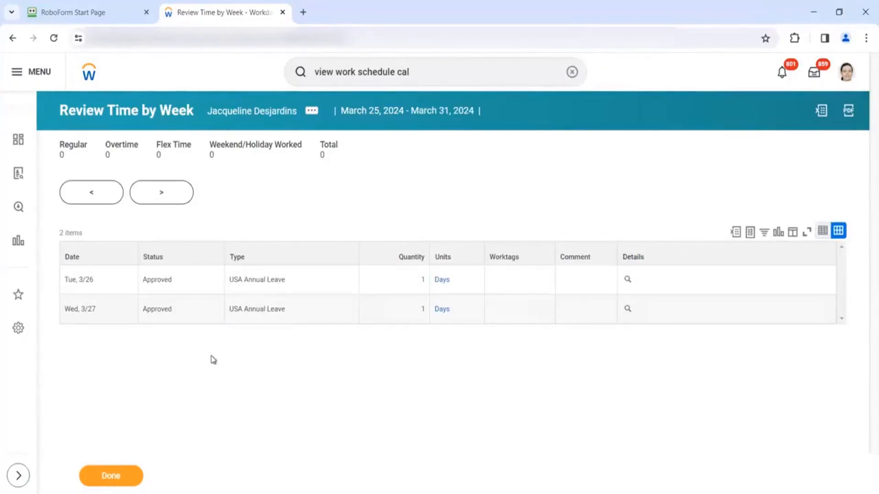
{"action": "left_click", "coordinate": [13, 38]}
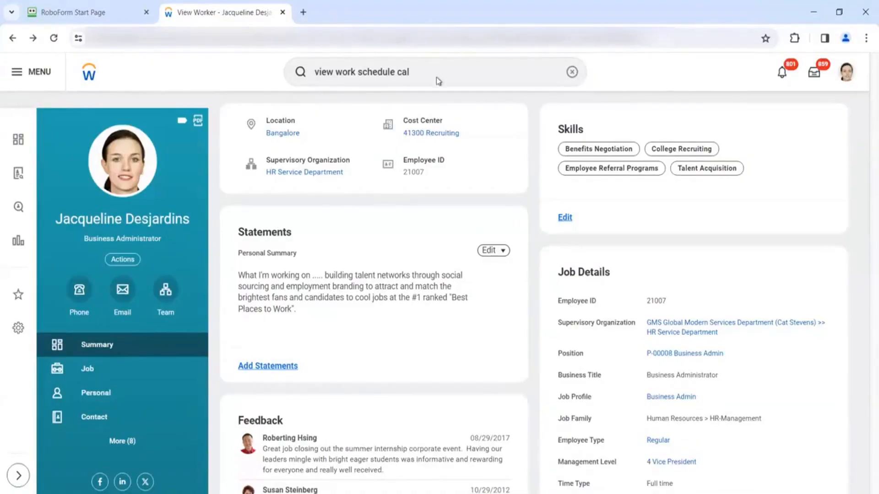
{"action": "left_click", "coordinate": [369, 72]}
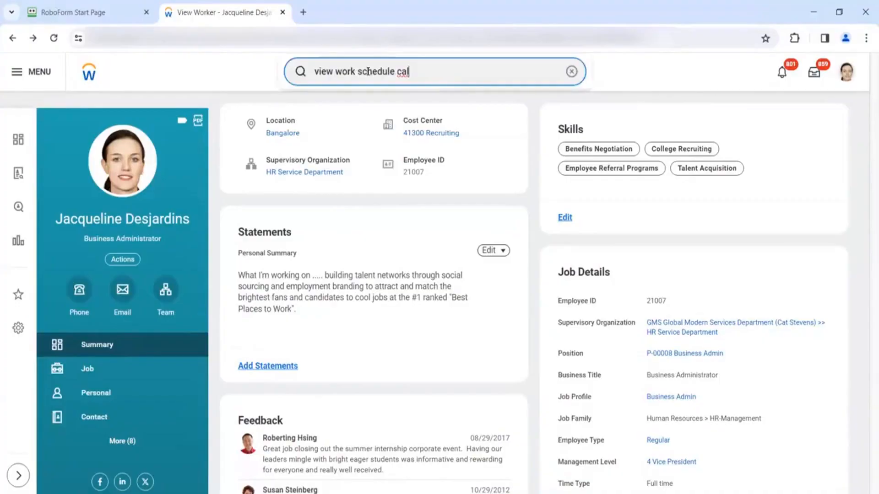
{"action": "key", "text": "shift+Left"}
{"action": "key", "text": "shift+Left"}
{"action": "left_click", "coordinate": [313, 73], "text": "shift"}
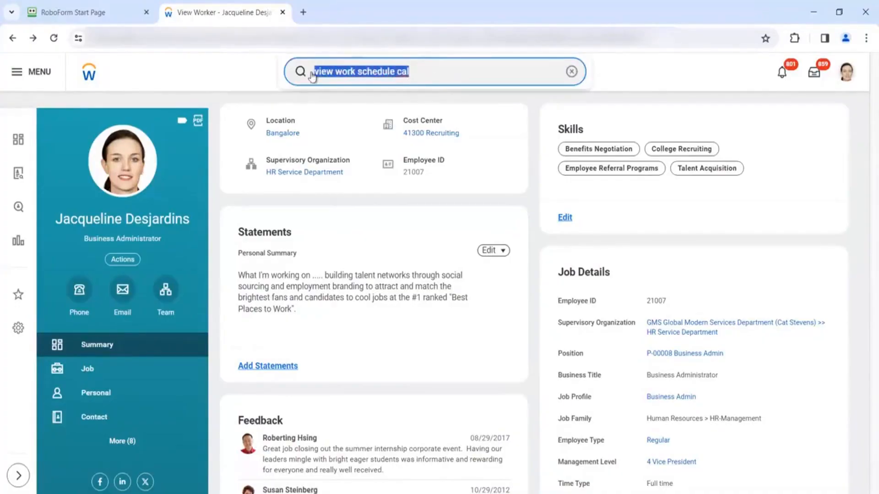
{"action": "key", "text": "BackSpace"}
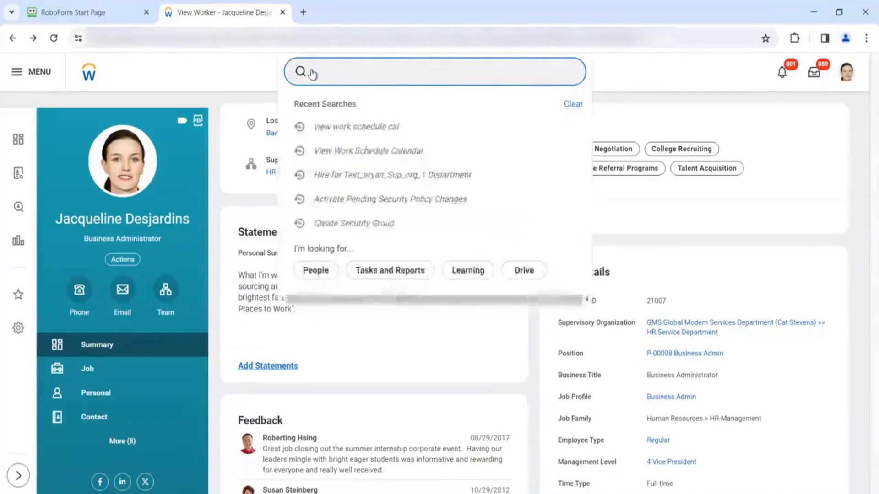
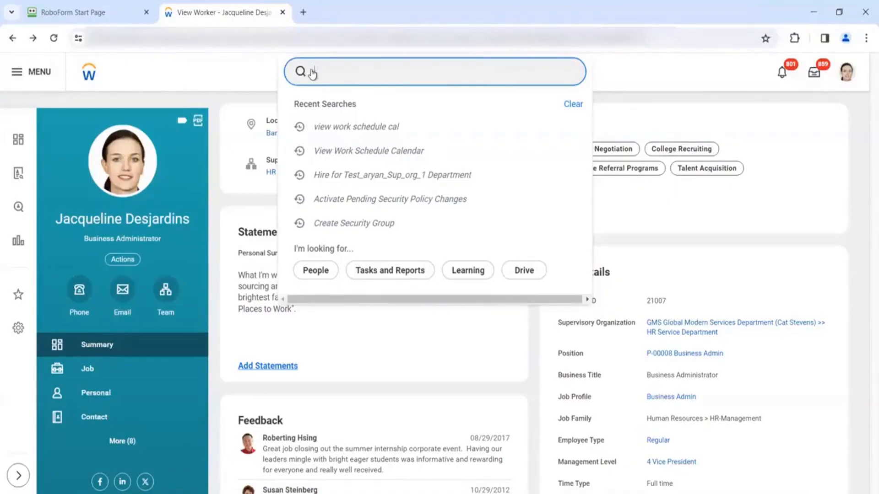
- Open the Create Time Entry Code task and name the new code 'USA CA - Regular Hours'
{"action": "type", "text": "create"}
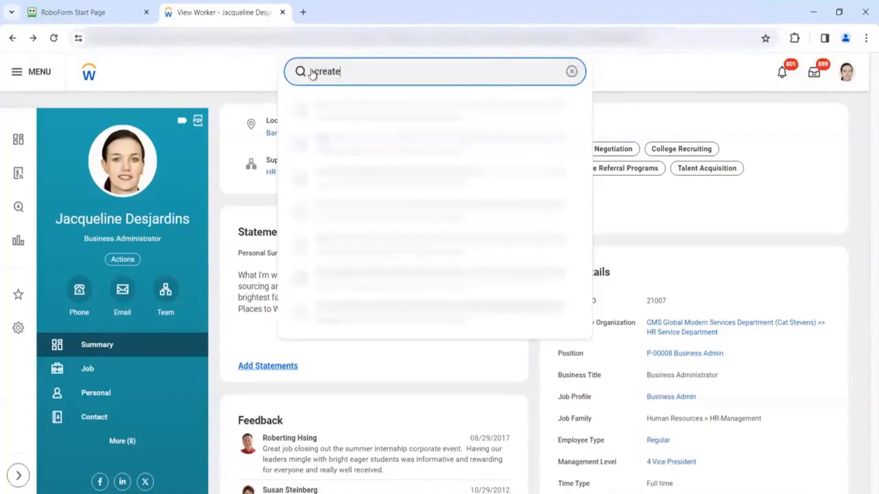
{"action": "type", "text": " time entry"}
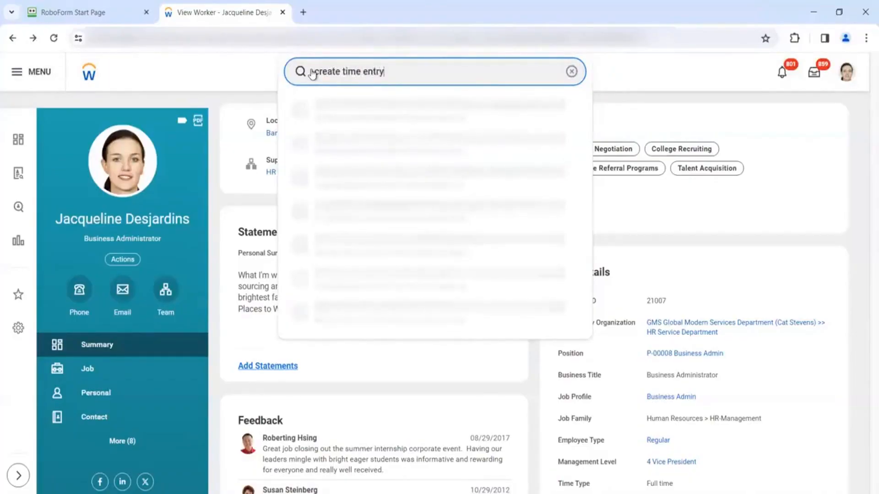
{"action": "type", "text": " code"}
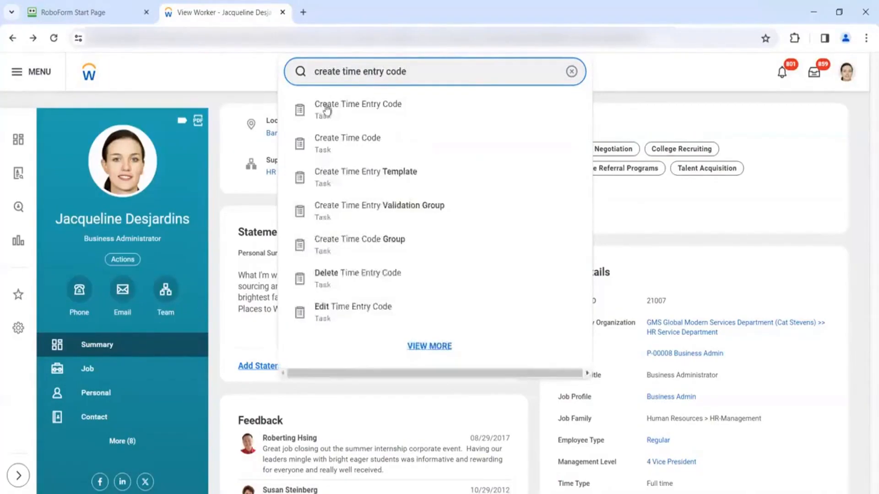
{"action": "left_click", "coordinate": [326, 110]}
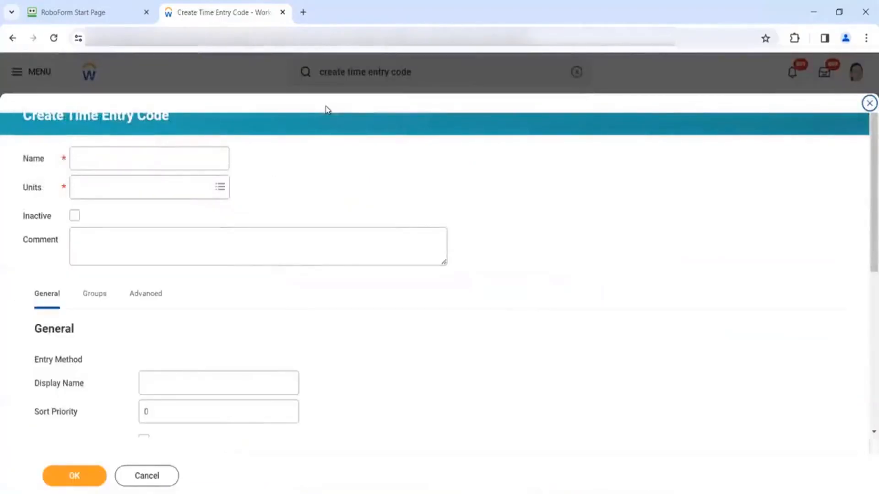
{"action": "left_click", "coordinate": [164, 159]}
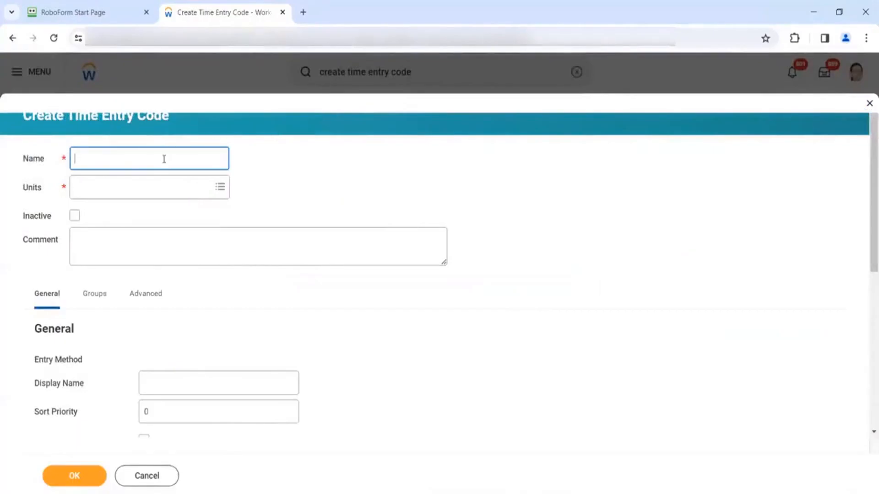
{"action": "type", "text": "USA CA -"}
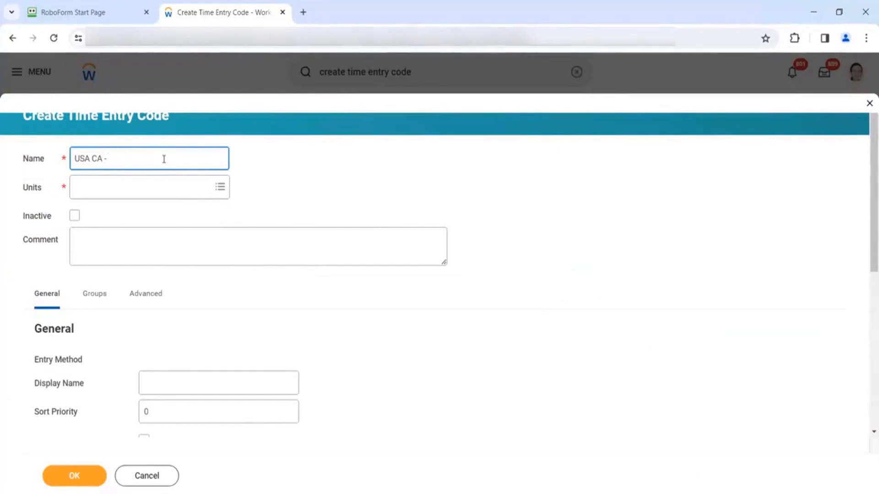
{"action": "type", "text": " Regular Hjour"}
{"action": "key", "text": "BackSpace"}
{"action": "key", "text": "BackSpace"}
{"action": "key", "text": "BackSpace"}
{"action": "key", "text": "BackSpace"}
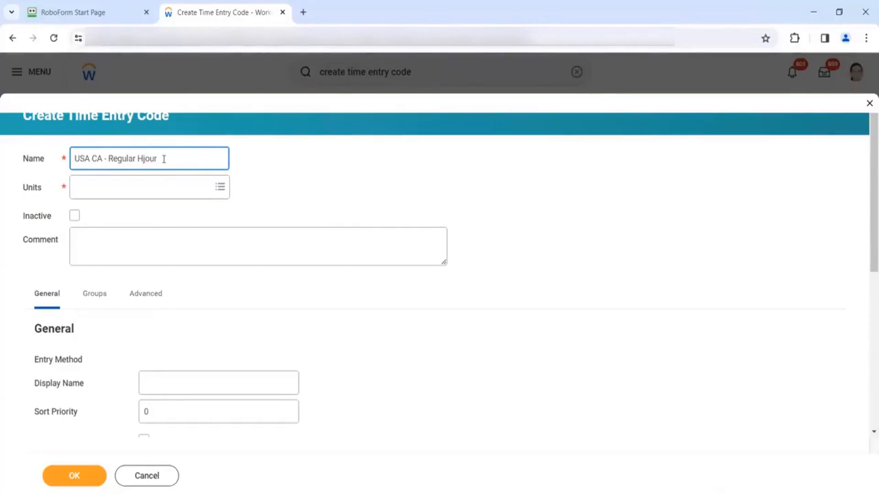
{"action": "type", "text": "ours"}
{"action": "left_click", "coordinate": [145, 191]}
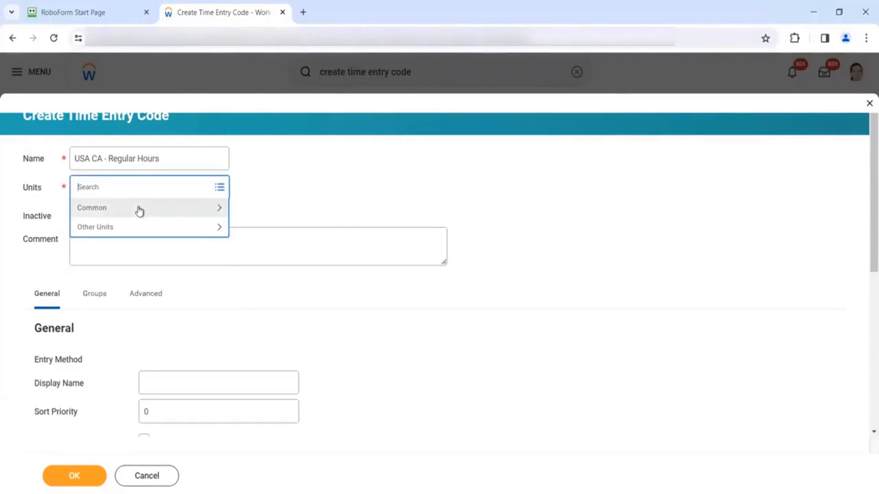
{"action": "left_click", "coordinate": [139, 209]}
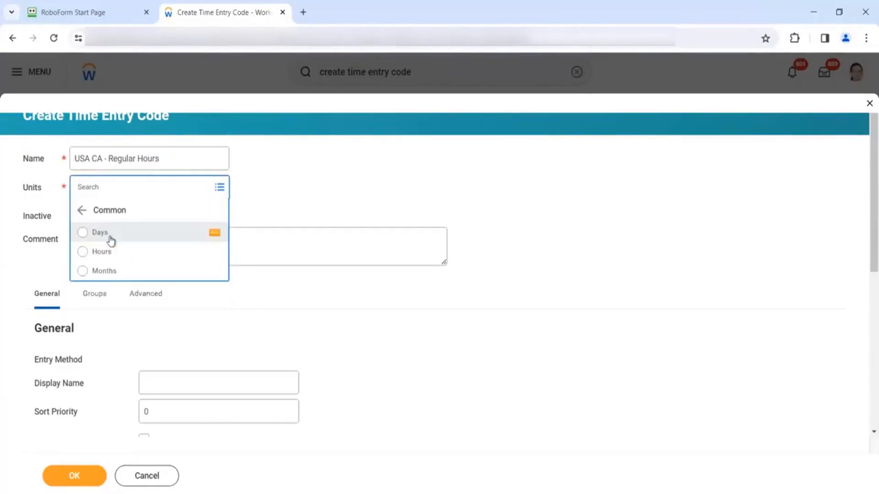
{"action": "left_click", "coordinate": [82, 210]}
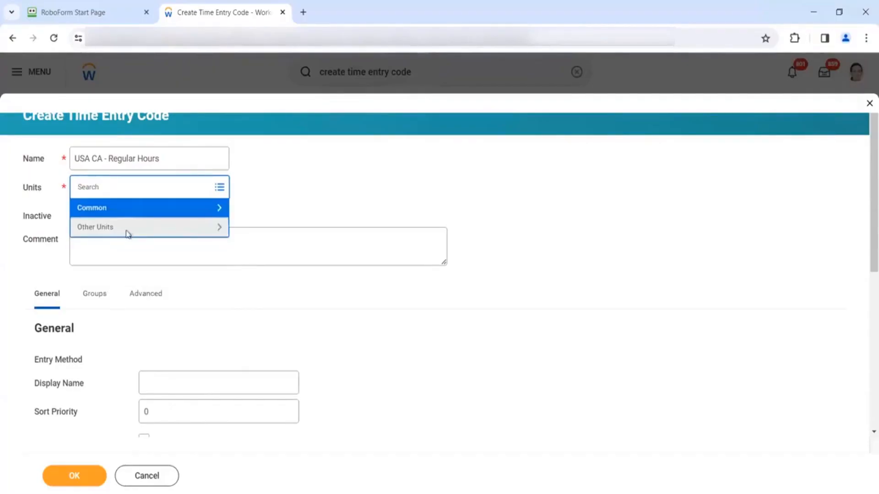
{"action": "left_click", "coordinate": [126, 231]}
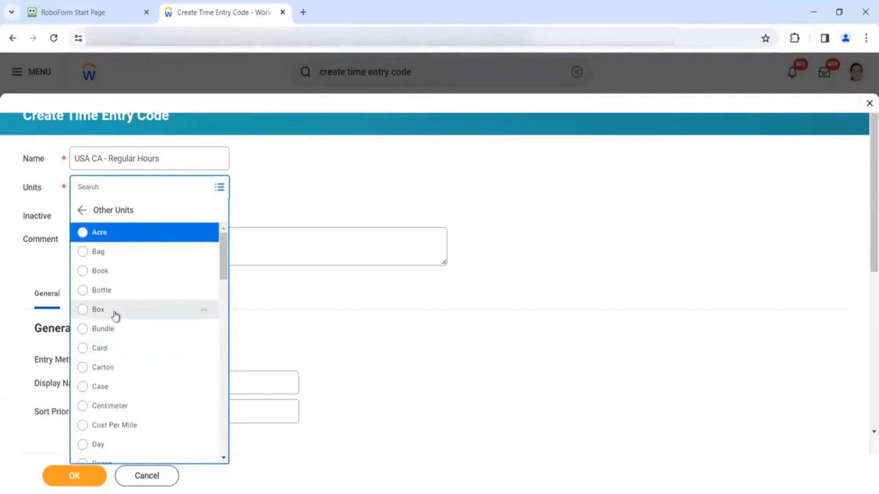
{"action": "scroll", "coordinate": [115, 315], "scroll_direction": "down", "scroll_amount": 3}
{"action": "scroll", "coordinate": [116, 315], "scroll_direction": "down", "scroll_amount": 5}
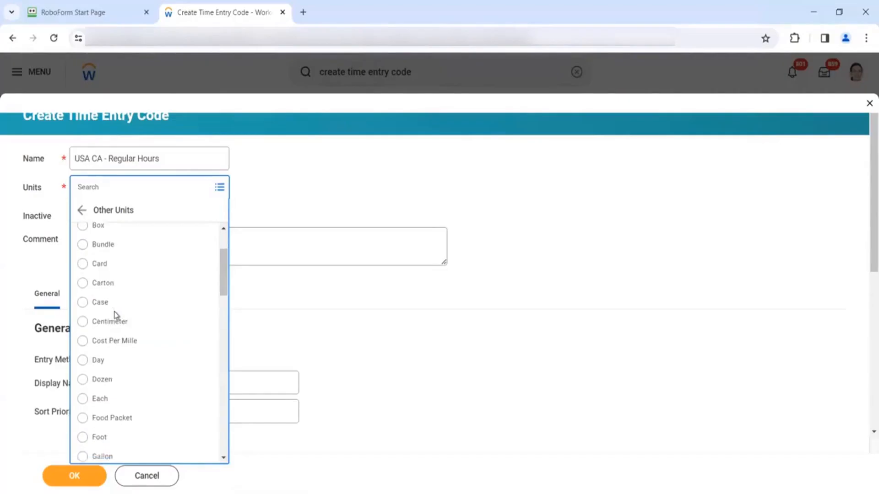
{"action": "scroll", "coordinate": [115, 315], "scroll_direction": "down", "scroll_amount": 3}
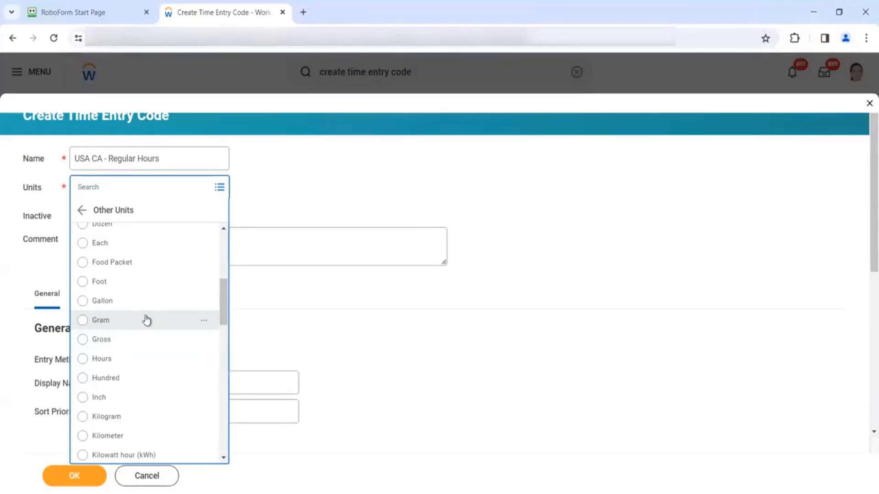
{"action": "left_click", "coordinate": [87, 221]}
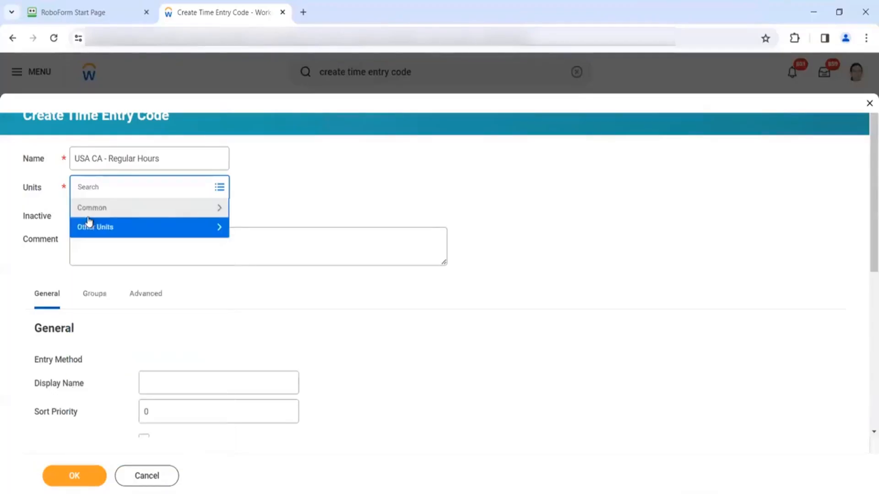
{"action": "left_click", "coordinate": [92, 207]}
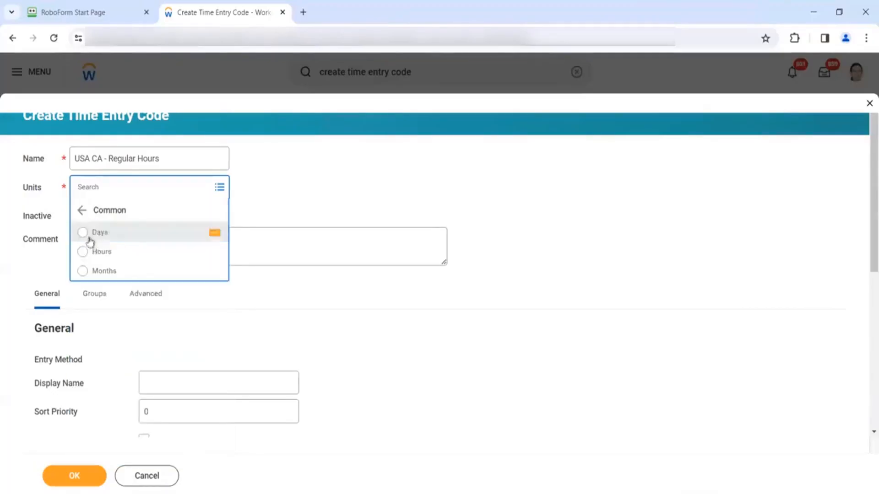
{"action": "left_click", "coordinate": [80, 209]}
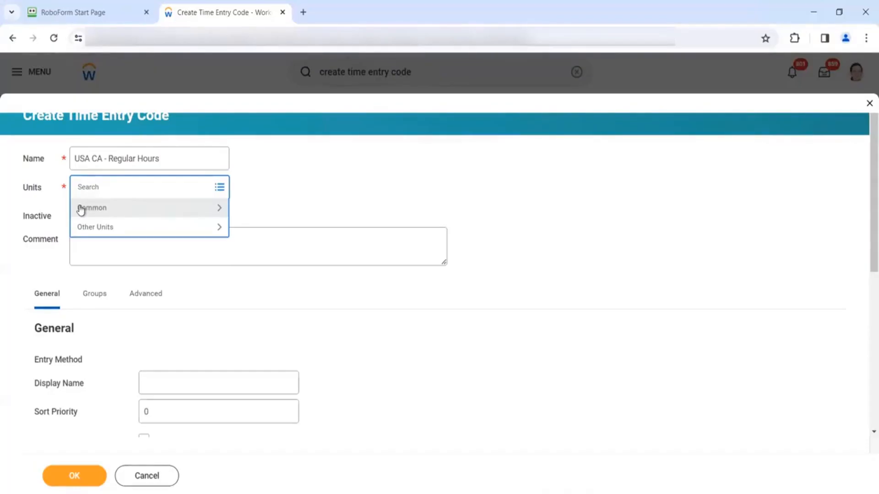
- Browse the available units, then set the code's units to Hours from the Common group
{"action": "left_click", "coordinate": [96, 228]}
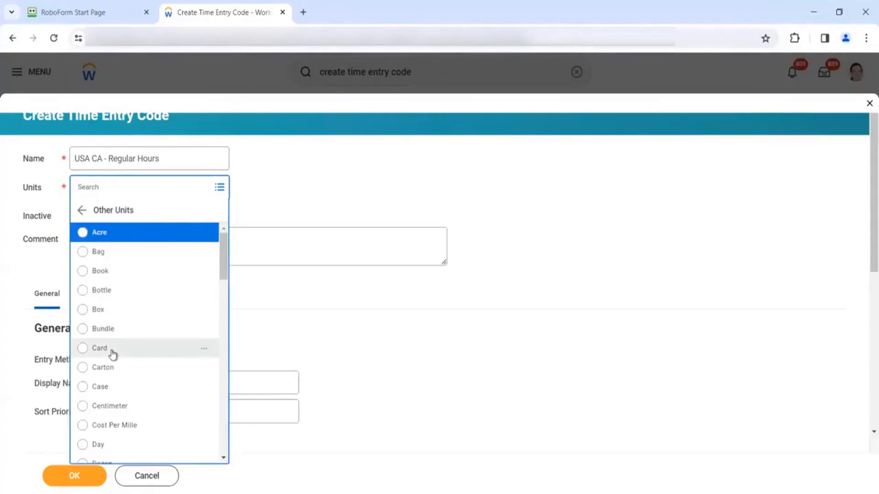
{"action": "scroll", "coordinate": [105, 410], "scroll_direction": "down", "scroll_amount": 4}
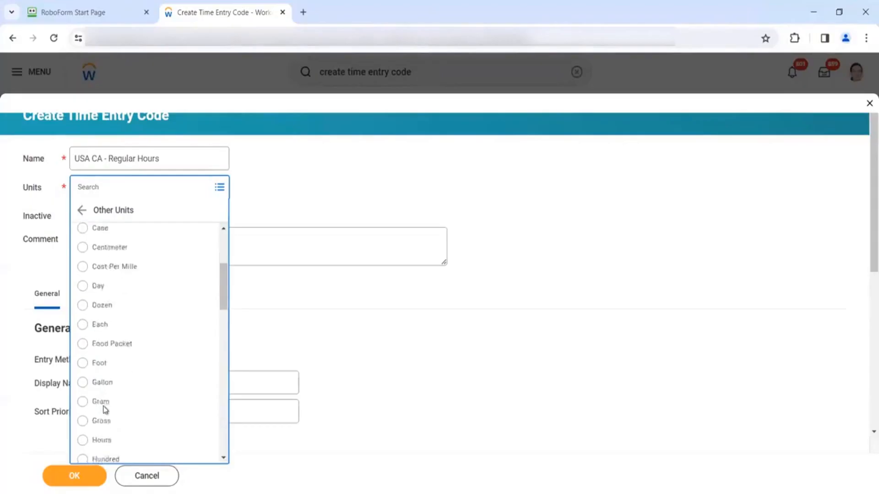
{"action": "scroll", "coordinate": [104, 409], "scroll_direction": "down", "scroll_amount": 4}
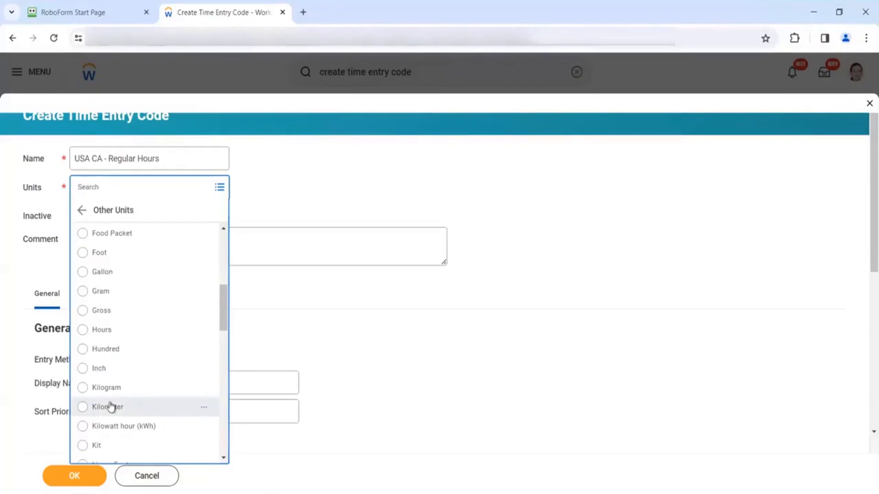
{"action": "scroll", "coordinate": [110, 407], "scroll_direction": "down", "scroll_amount": 1}
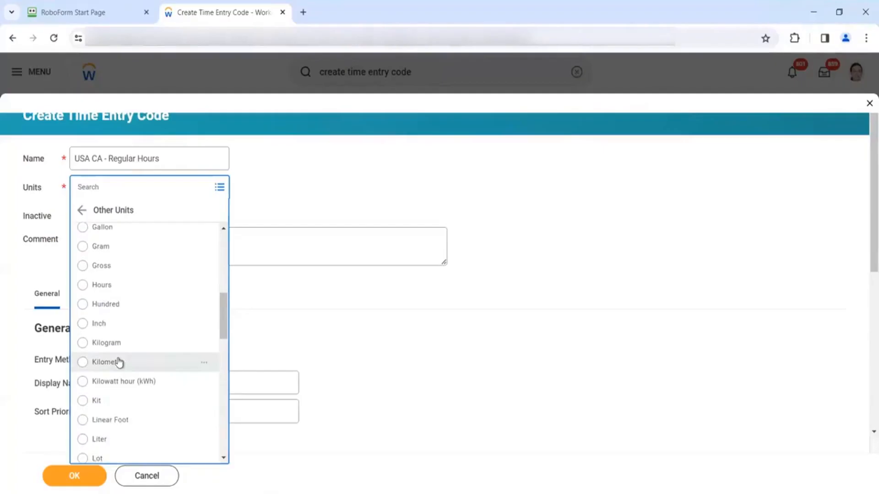
{"action": "scroll", "coordinate": [118, 361], "scroll_direction": "down", "scroll_amount": 2}
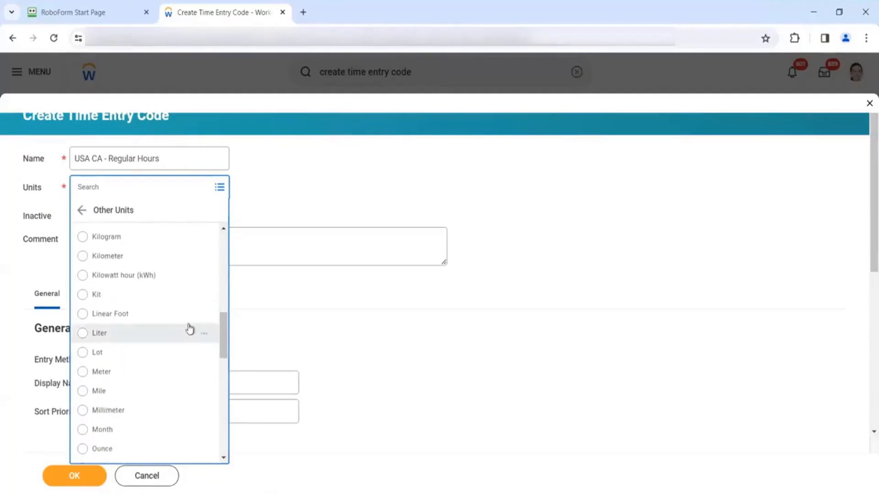
{"action": "left_click", "coordinate": [244, 322]}
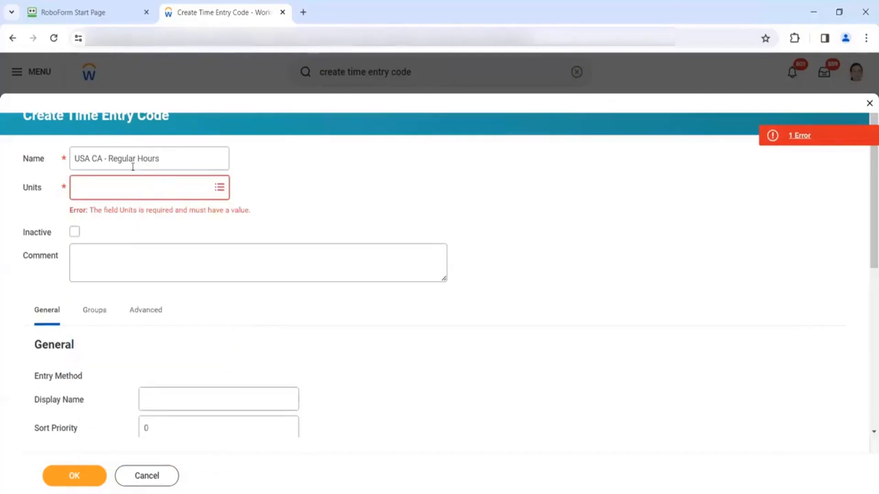
{"action": "left_click", "coordinate": [130, 187]}
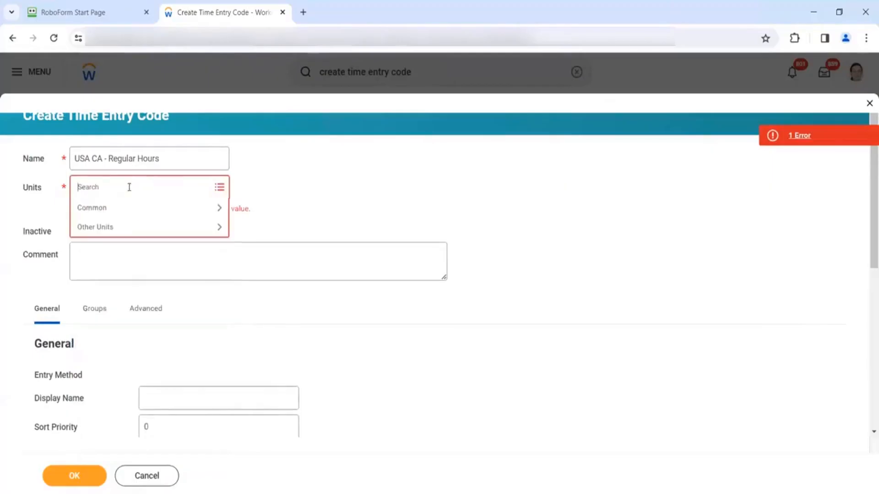
{"action": "left_click", "coordinate": [108, 215]}
{"action": "left_click", "coordinate": [92, 252]}
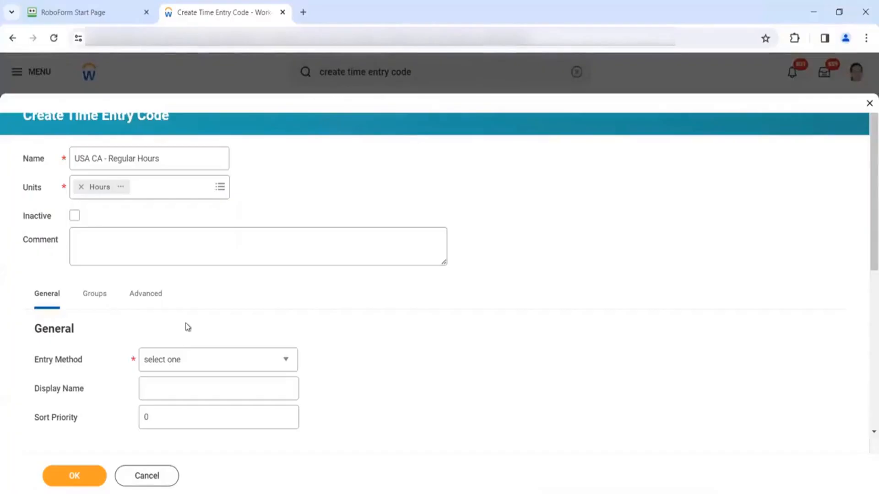
- Set the entry method to Hours Only and the display name to 'CA Regular Hours'
{"action": "left_click", "coordinate": [189, 359]}
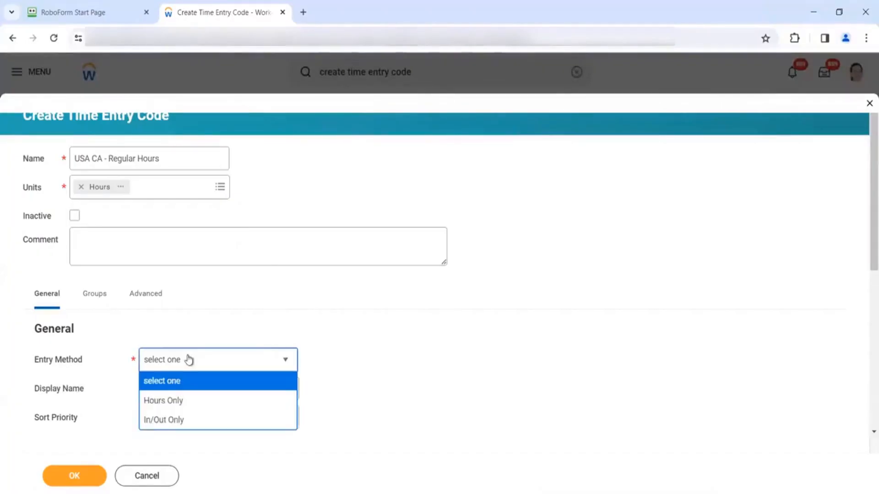
{"action": "left_click", "coordinate": [168, 403]}
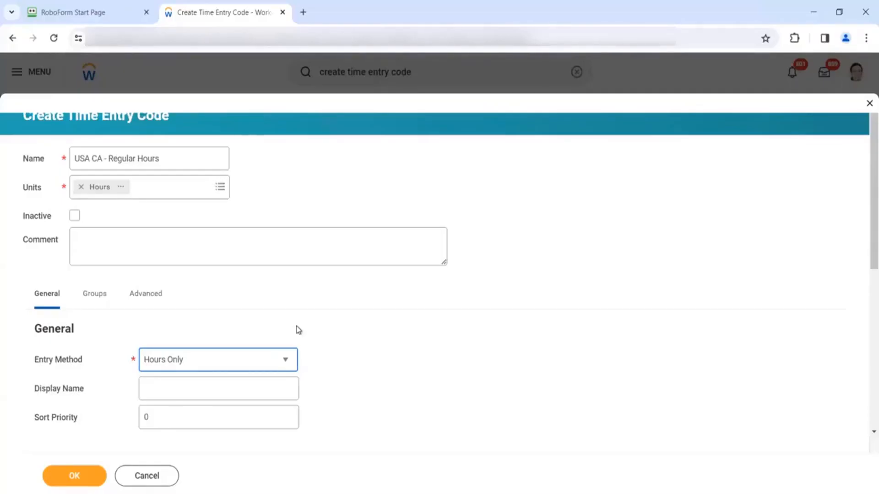
{"action": "left_click", "coordinate": [237, 385]}
{"action": "type", "text": "CA "}
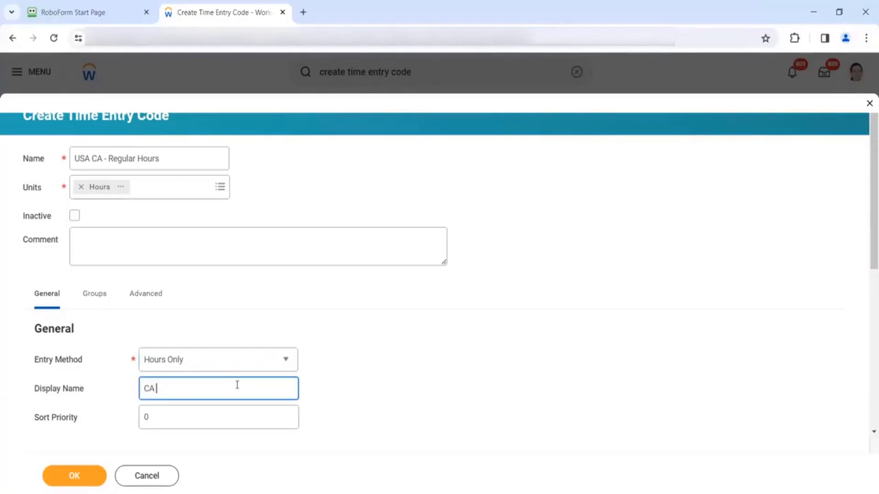
{"action": "type", "text": "Regular Hours"}
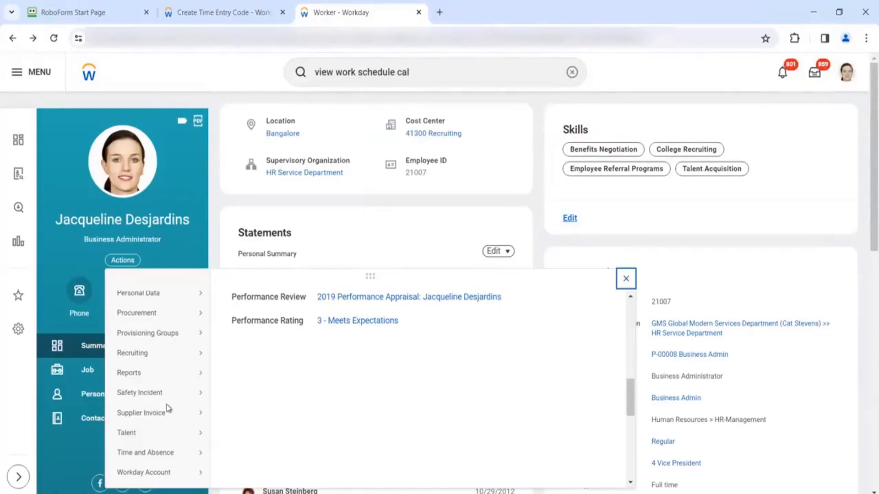
- Open the Enter My Time calendar and duplicate it into a second browser tab
{"action": "mouse_move", "coordinate": [151, 452]}
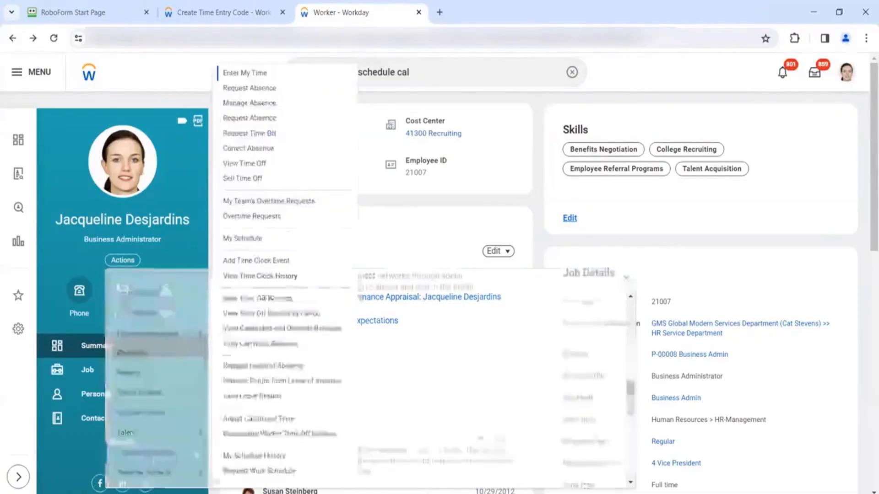
{"action": "left_click", "coordinate": [245, 70]}
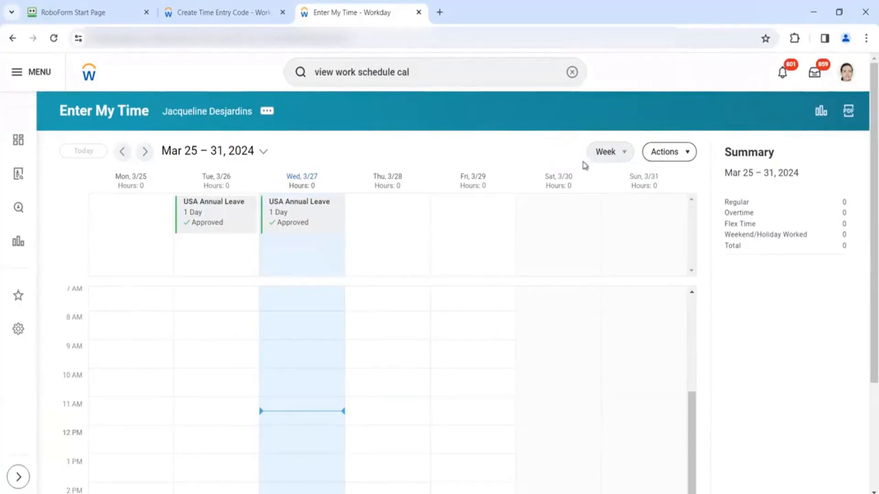
{"action": "right_click", "coordinate": [360, 22]}
{"action": "left_click", "coordinate": [394, 126]}
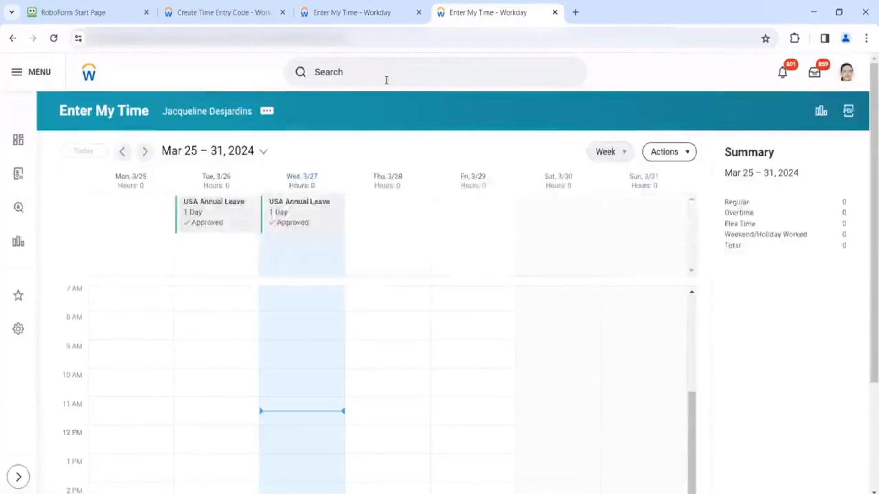
- Search 'view worker time eligi' and open the View Worker's Time Eligibility report
{"action": "left_click", "coordinate": [387, 81]}
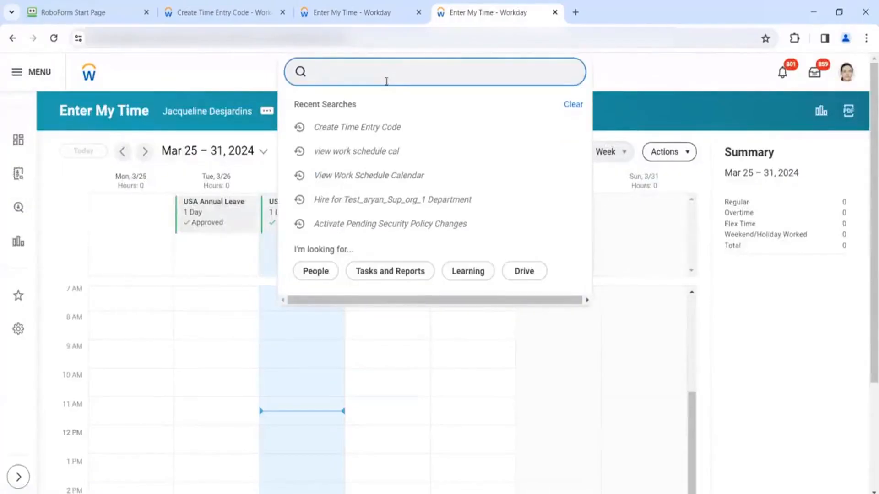
{"action": "type", "text": "view"}
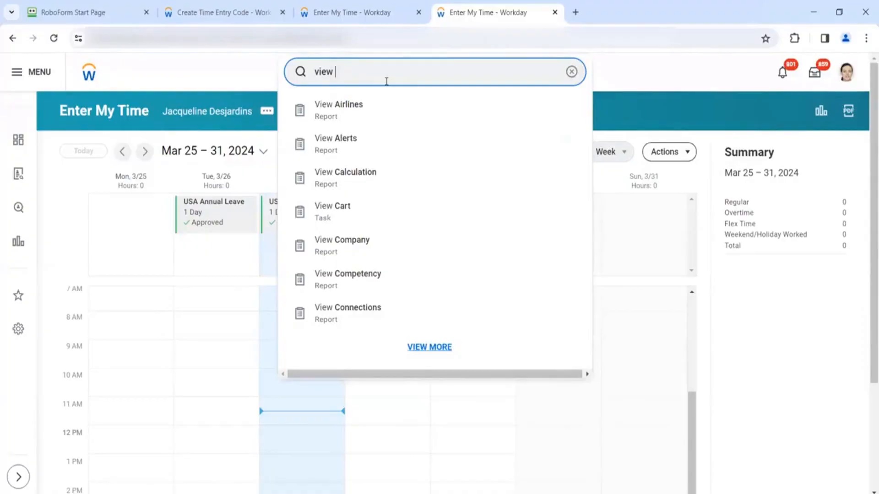
{"action": "type", "text": "worker ti"}
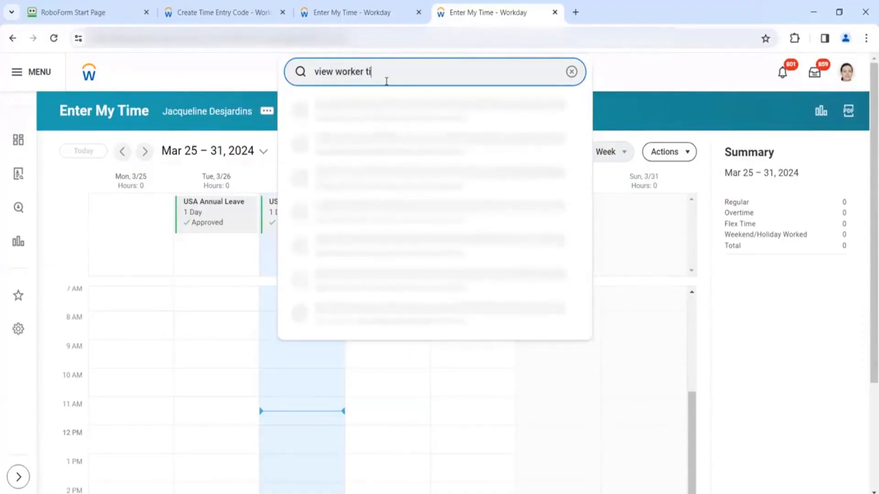
{"action": "type", "text": "me eligi"}
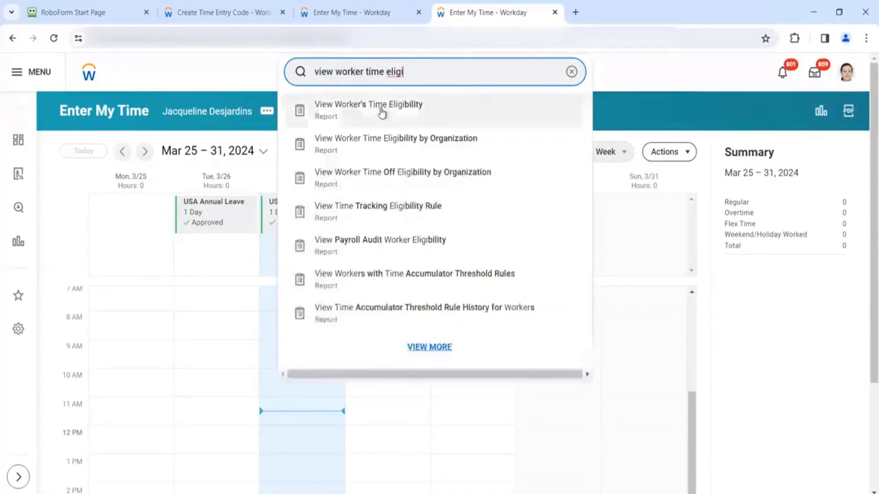
{"action": "left_click", "coordinate": [381, 110]}
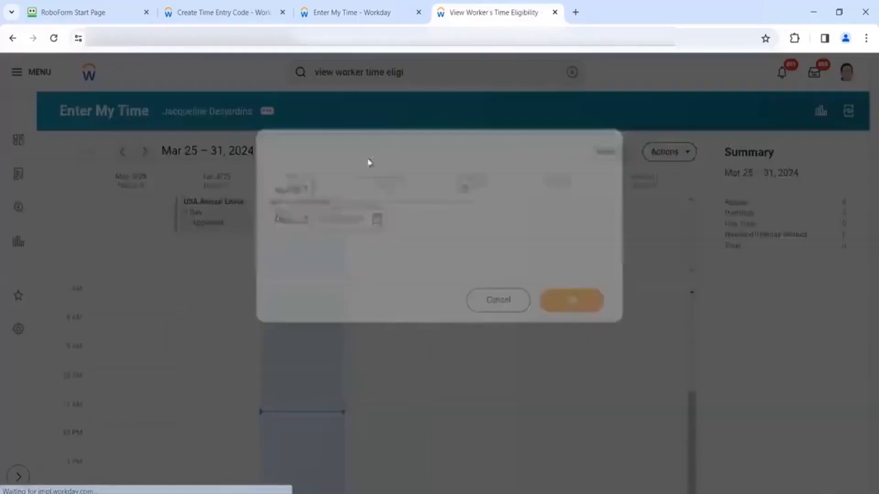
- Copy the worker's name from their profile and remove an e-mail pasted into Worker by mistake
{"action": "left_click", "coordinate": [389, 12]}
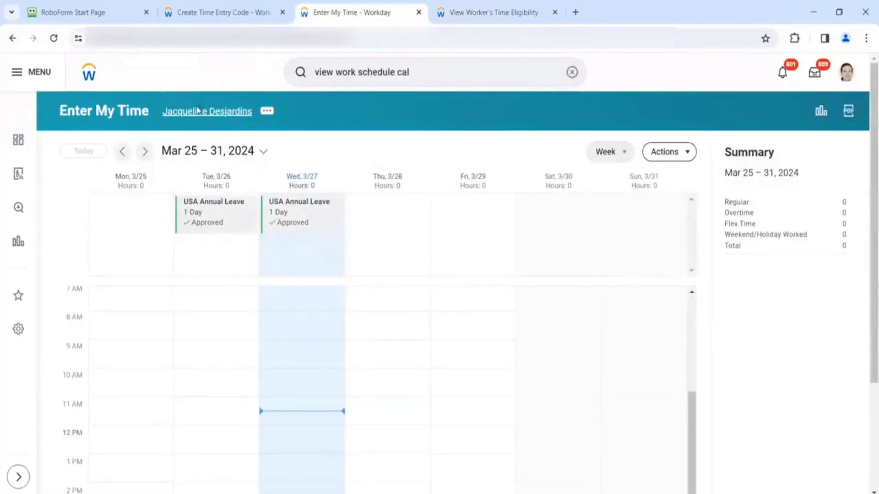
{"action": "left_click", "coordinate": [197, 111]}
{"action": "right_click", "coordinate": [197, 109]}
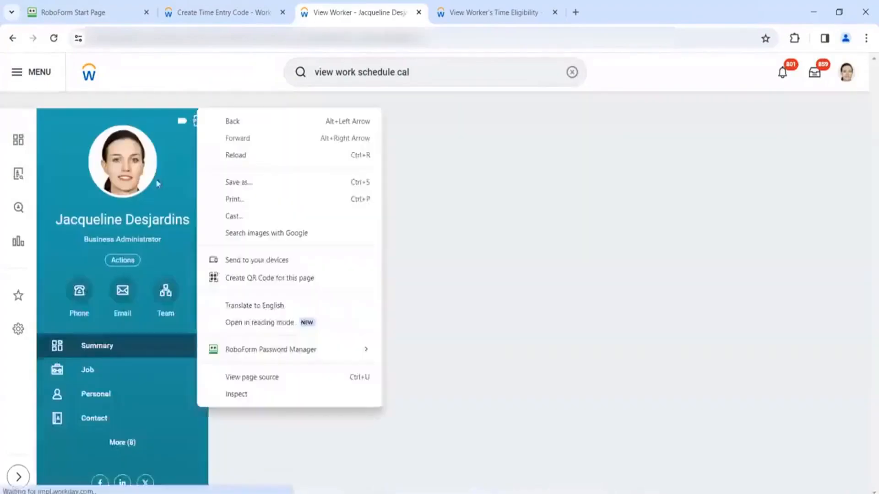
{"action": "left_click", "coordinate": [138, 221]}
{"action": "double_click", "coordinate": [138, 220]}
{"action": "triple_click", "coordinate": [138, 218]}
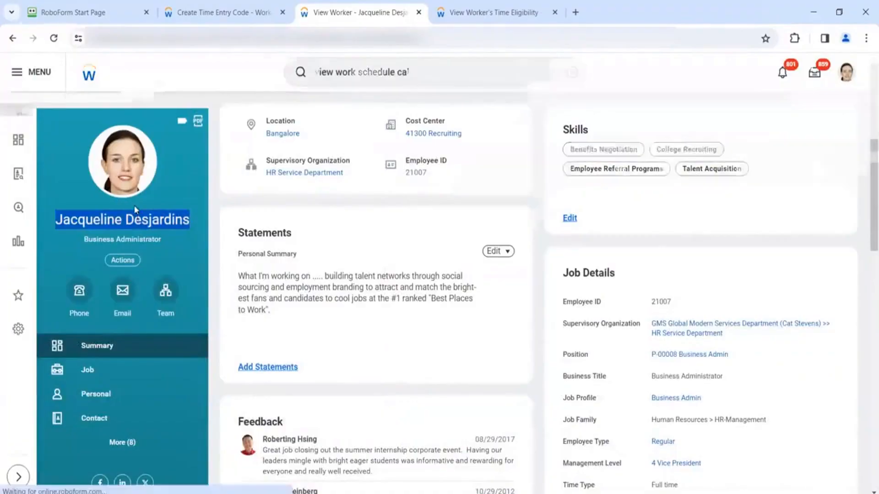
{"action": "left_click", "coordinate": [83, 12]}
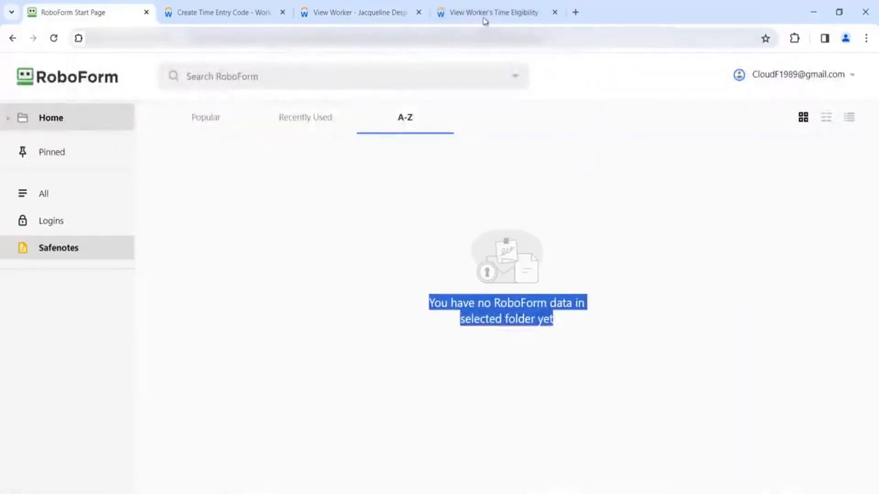
{"action": "left_click", "coordinate": [490, 10]}
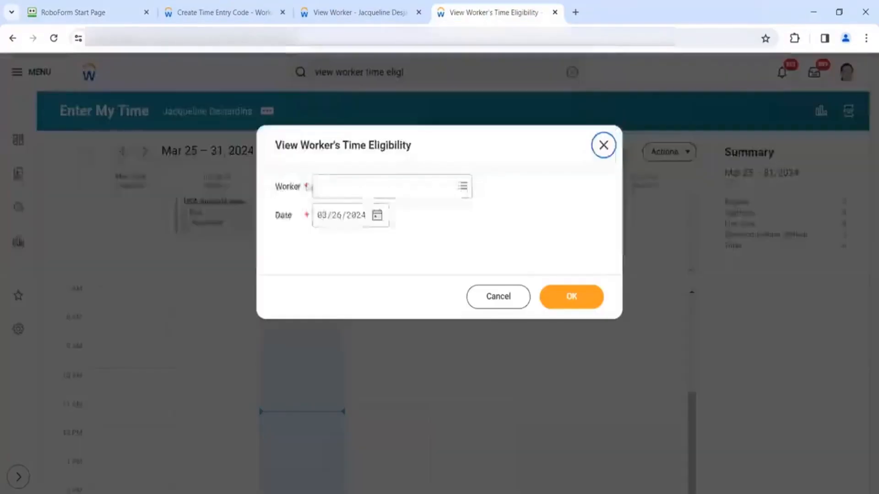
{"action": "left_click", "coordinate": [341, 188]}
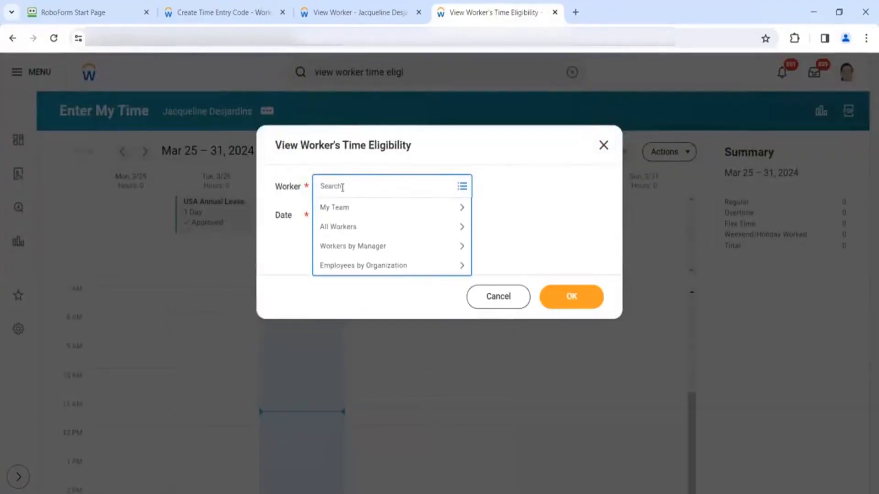
{"action": "key", "text": "ctrl+v"}
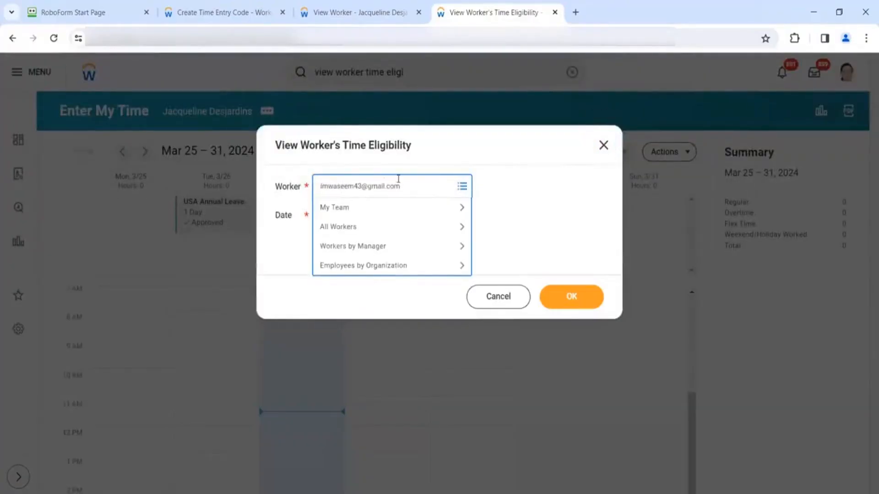
{"action": "left_click_drag", "start_coordinate": [402, 185], "coordinate": [277, 197]}
{"action": "key", "text": "BackSpace"}
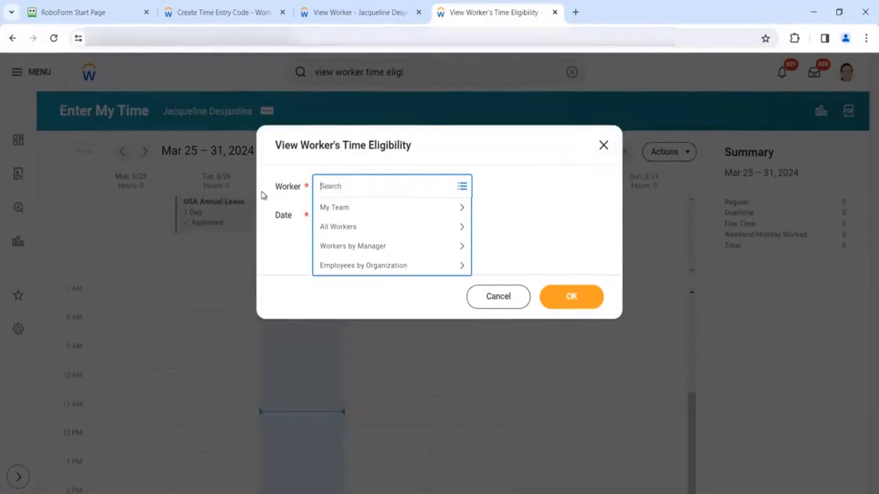
- Paste the worker's name into Worker, retry with first name only, then close the prompt
{"action": "left_click", "coordinate": [350, 13]}
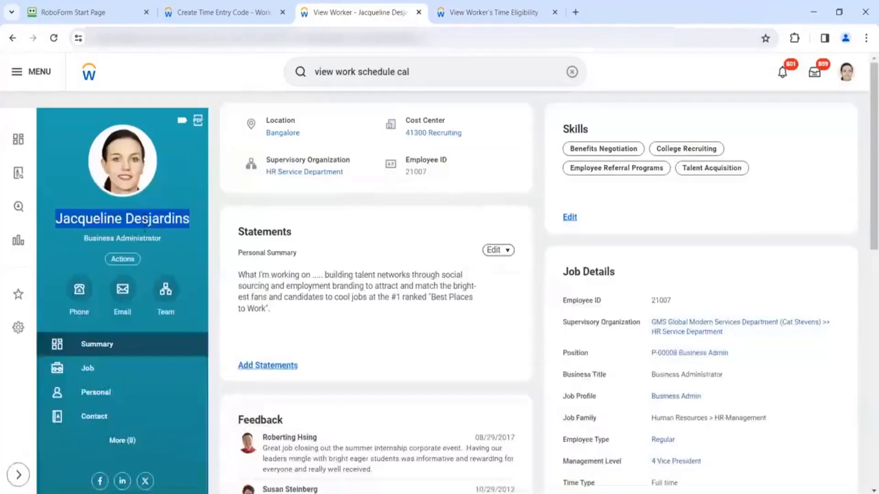
{"action": "left_click", "coordinate": [145, 216]}
{"action": "triple_click", "coordinate": [145, 216]}
{"action": "key", "text": "ctrl+c"}
{"action": "left_click", "coordinate": [521, 6]}
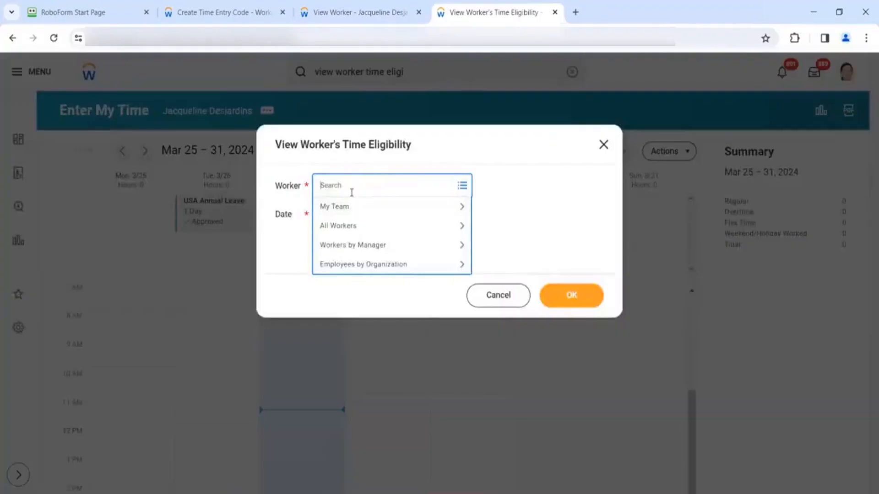
{"action": "key", "text": "ctrl+v"}
{"action": "key", "text": "Return"}
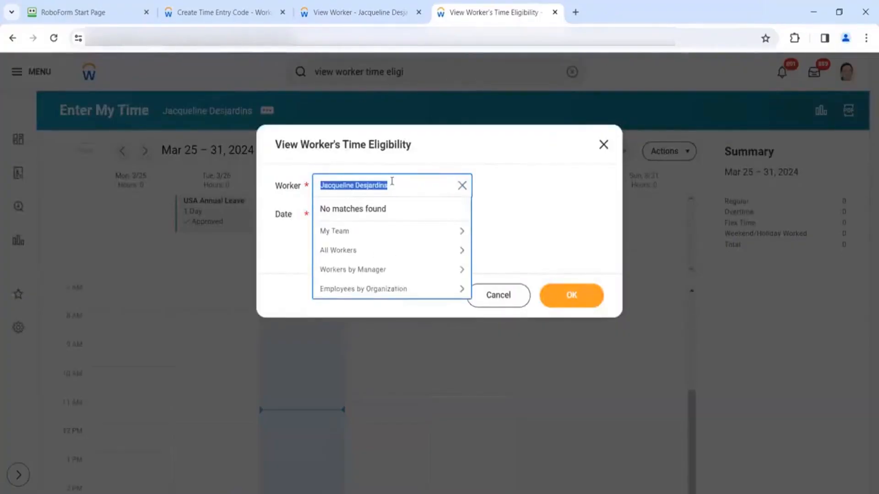
{"action": "left_click_drag", "start_coordinate": [392, 181], "coordinate": [355, 193]}
{"action": "key", "text": "BackSpace"}
{"action": "key", "text": "Return"}
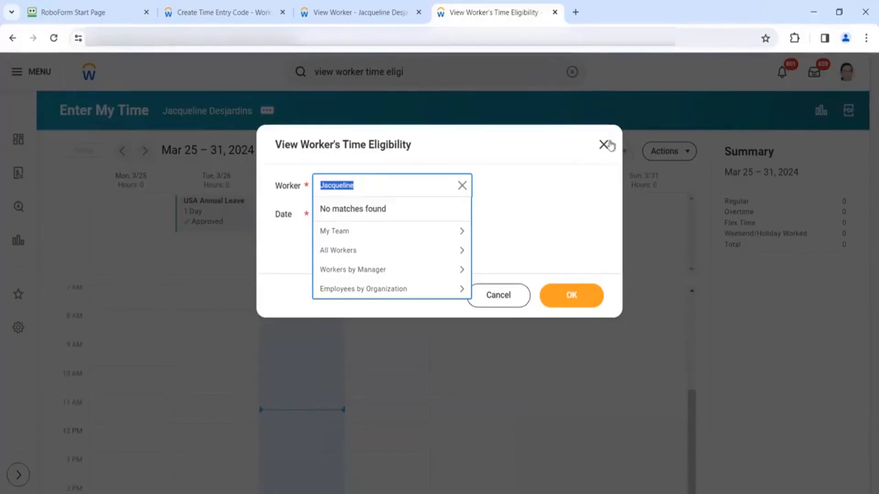
{"action": "left_click", "coordinate": [605, 146]}
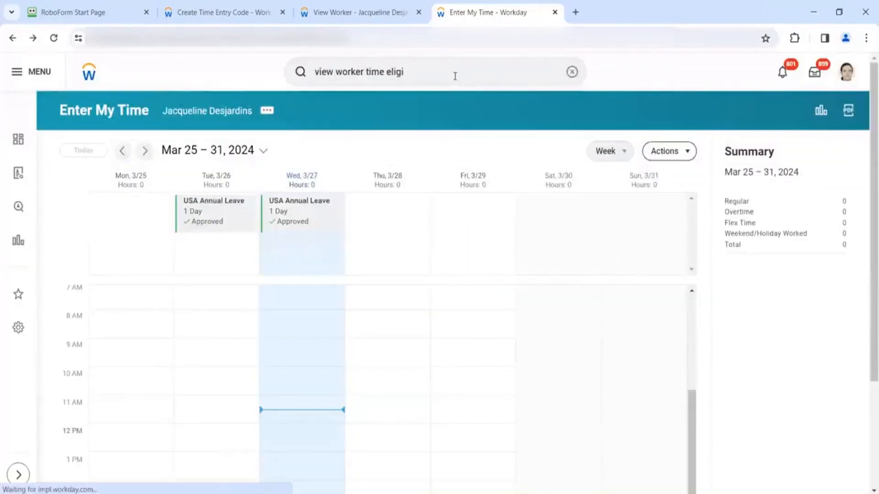
{"action": "left_click", "coordinate": [455, 76]}
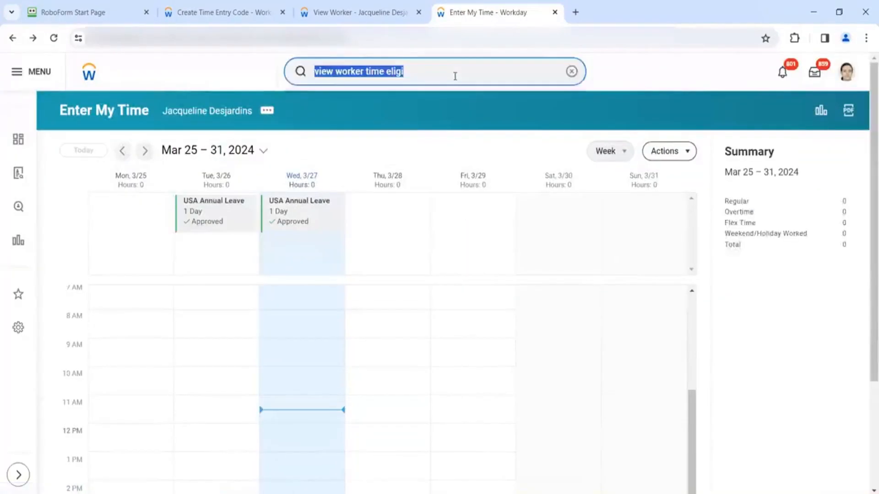
- Find the worker by first name and open their Enter Time calendar for Mar 25–31, 2024
{"action": "type", "text": "Kevin"}
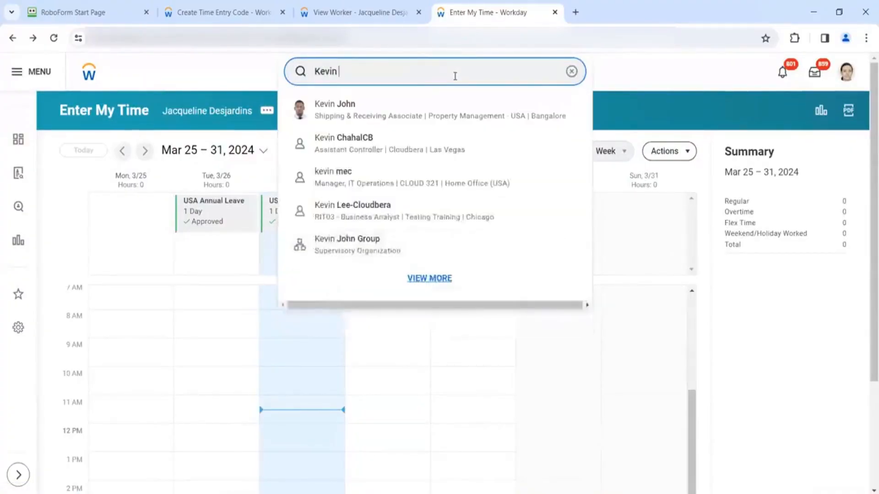
{"action": "left_click", "coordinate": [396, 110]}
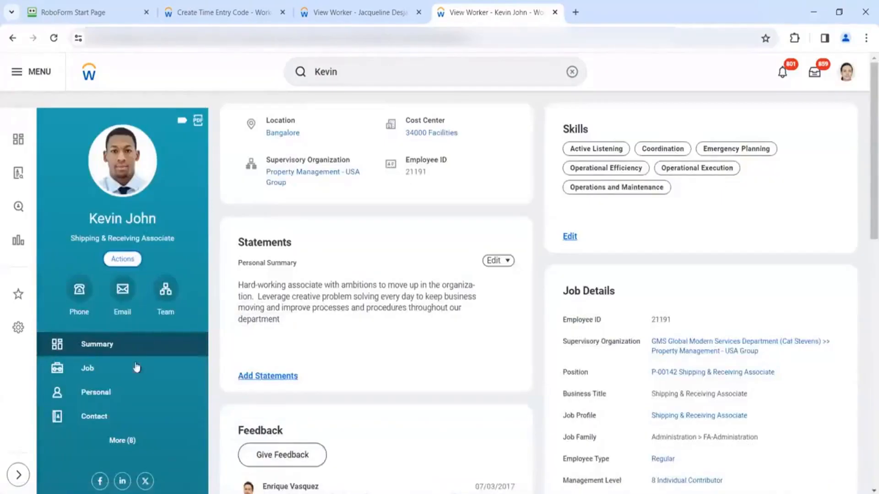
{"action": "mouse_move", "coordinate": [148, 432]}
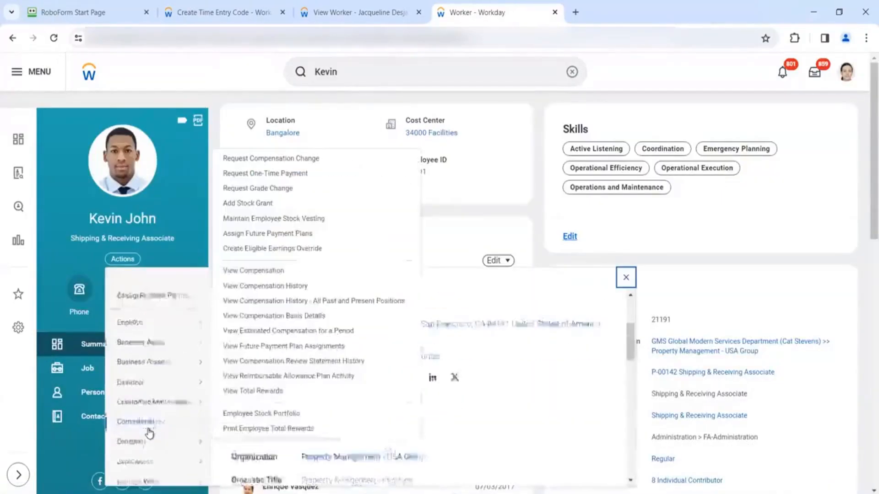
{"action": "scroll", "coordinate": [150, 433], "scroll_direction": "down", "scroll_amount": 5}
{"action": "scroll", "coordinate": [150, 434], "scroll_direction": "down", "scroll_amount": 3}
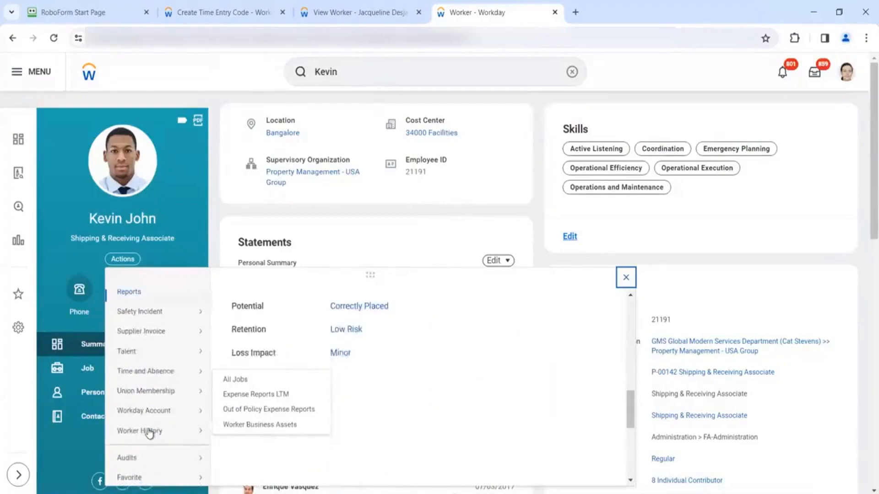
{"action": "mouse_move", "coordinate": [192, 371]}
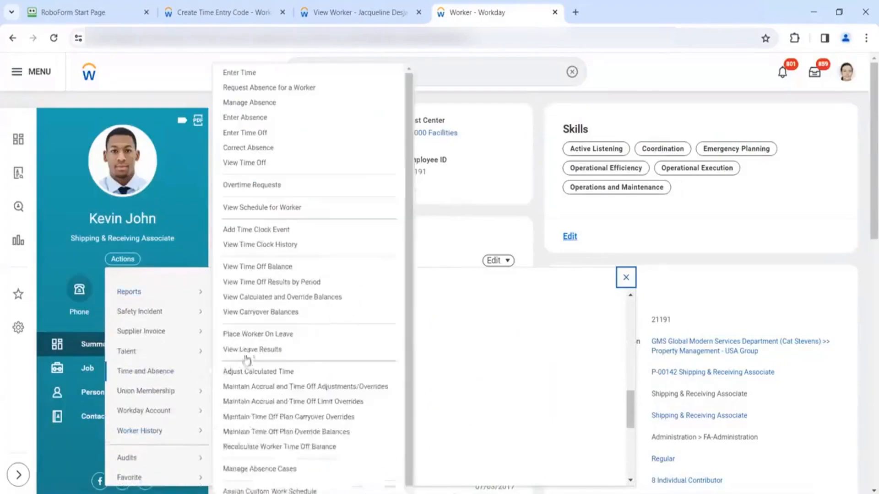
{"action": "left_click", "coordinate": [241, 77]}
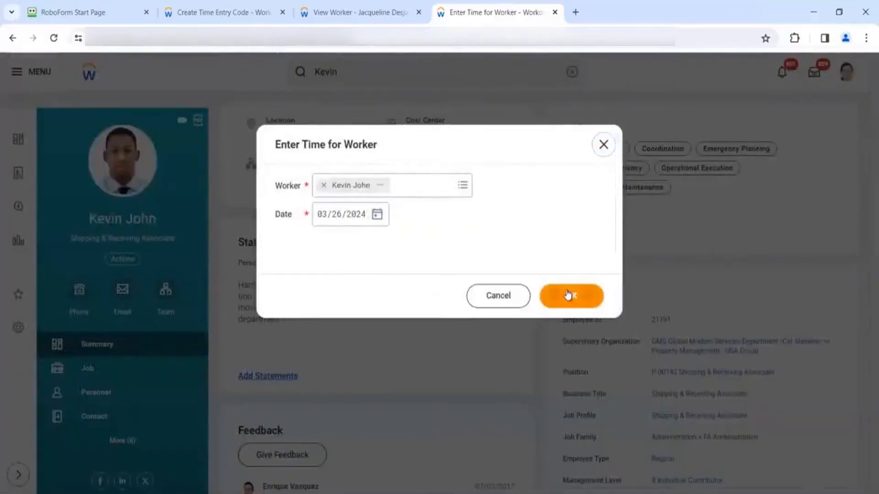
{"action": "left_click", "coordinate": [568, 294]}
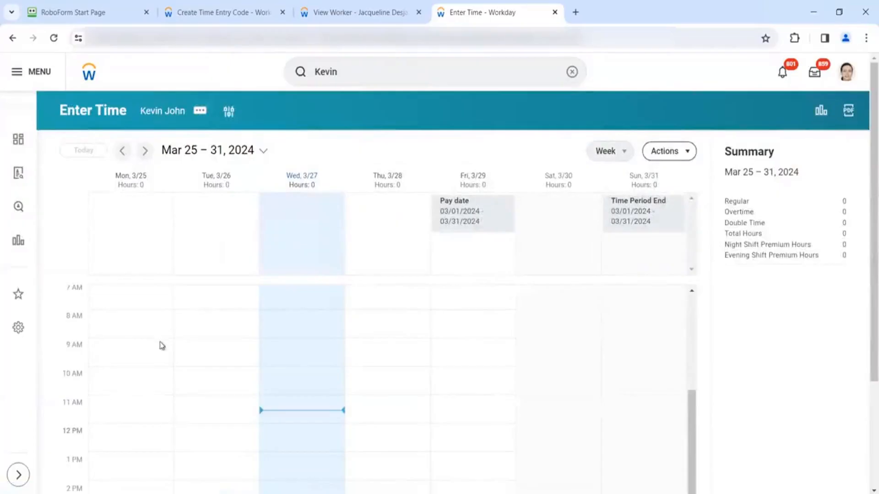
- Browse time entry codes for a Tue 3/26 8 AM entry, then duplicate the Enter Time tab
{"action": "left_click", "coordinate": [200, 327]}
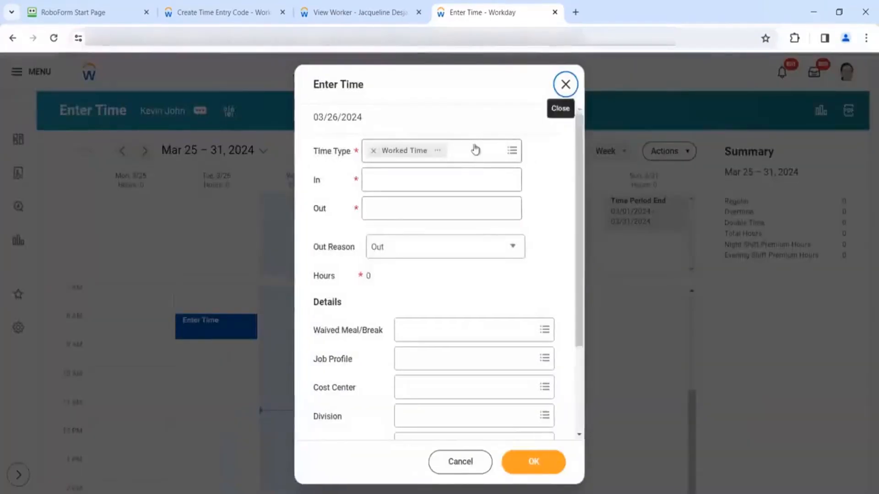
{"action": "left_click", "coordinate": [473, 156]}
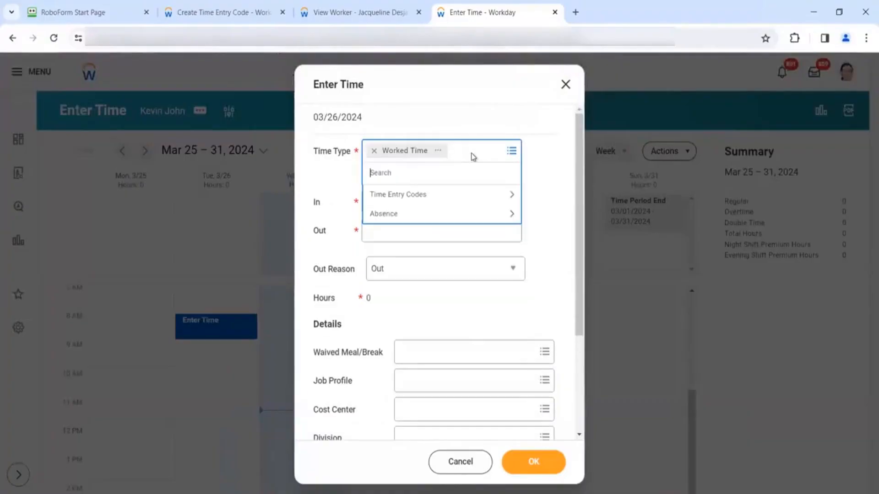
{"action": "left_click", "coordinate": [473, 204]}
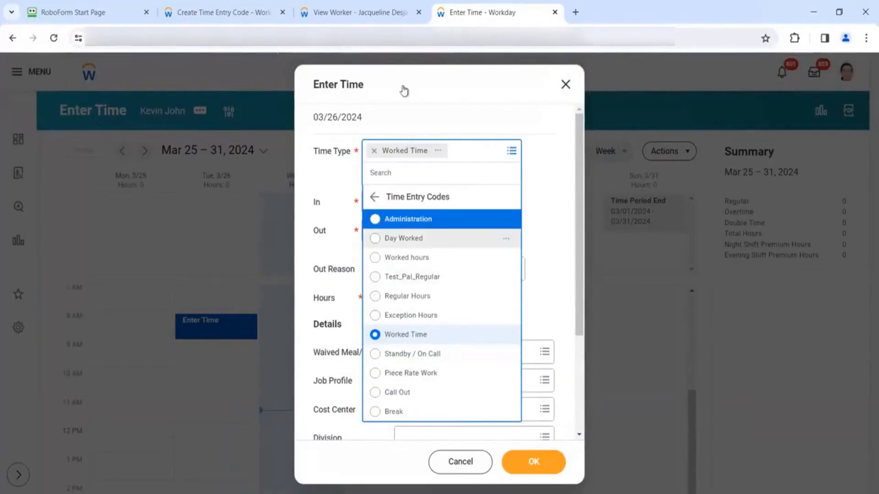
{"action": "right_click", "coordinate": [522, 20]}
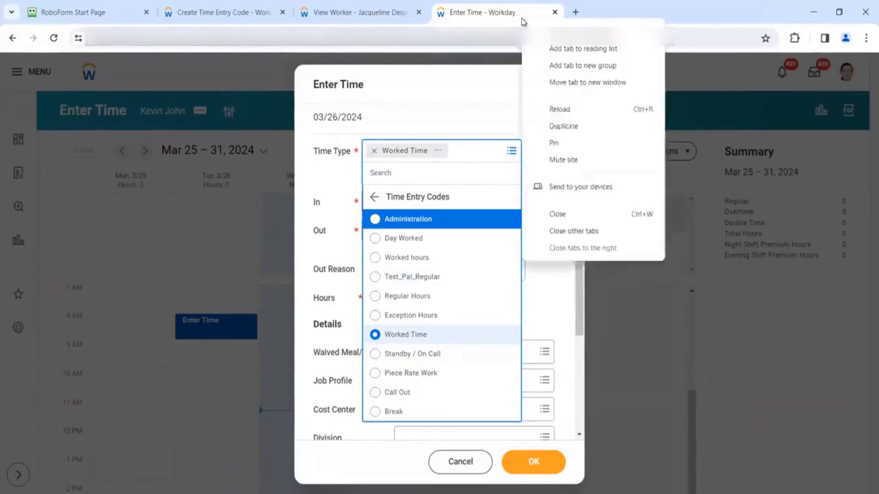
{"action": "left_click", "coordinate": [563, 127]}
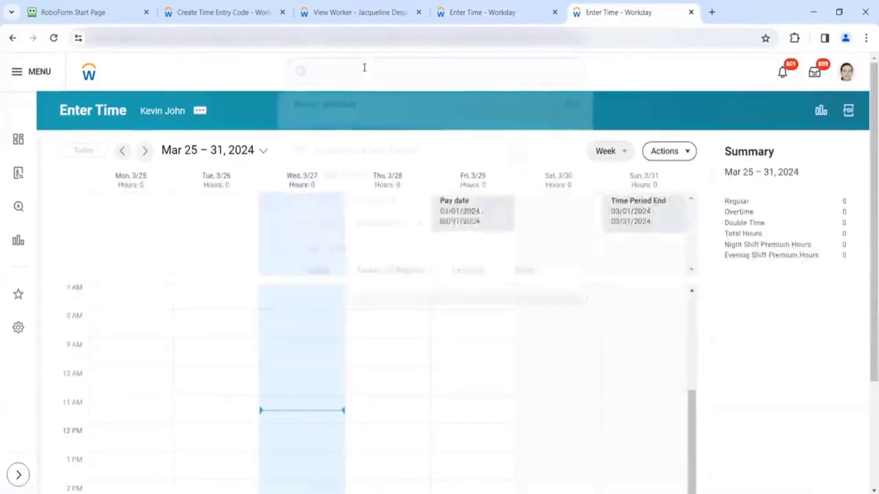
- Open View Worker's Time Eligibility and select the tested worker, with date 03/26/2024
{"action": "left_click", "coordinate": [364, 68]}
{"action": "type", "text": "view wo"}
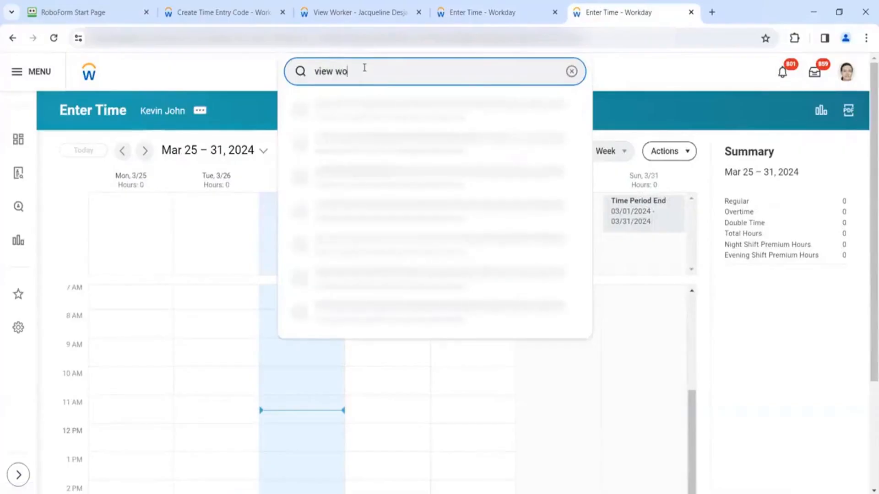
{"action": "type", "text": "rker time li"}
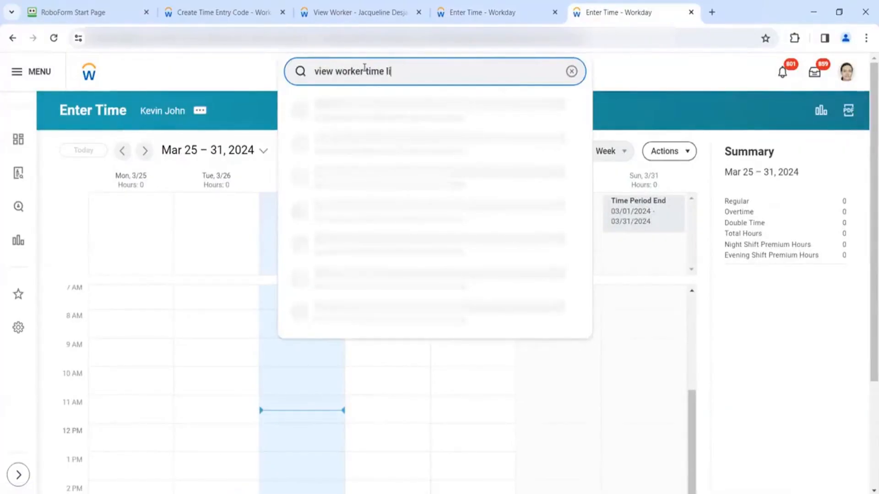
{"action": "type", "text": "gieligi"}
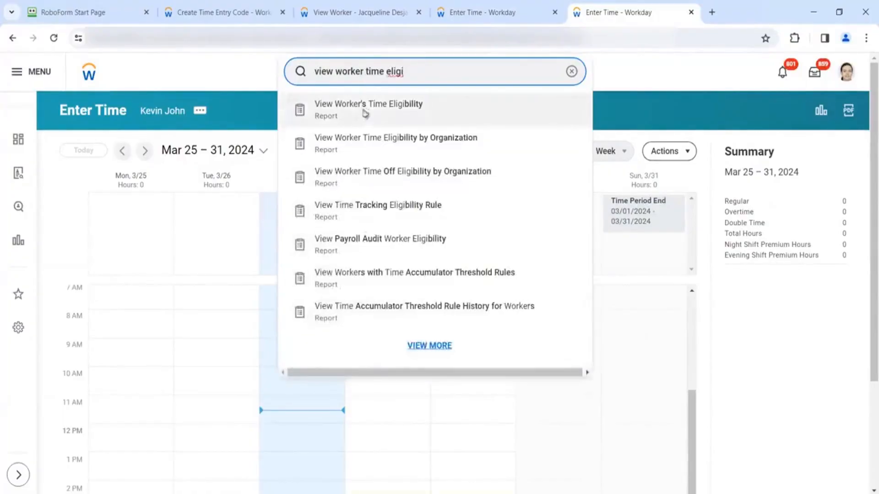
{"action": "left_click", "coordinate": [363, 112]}
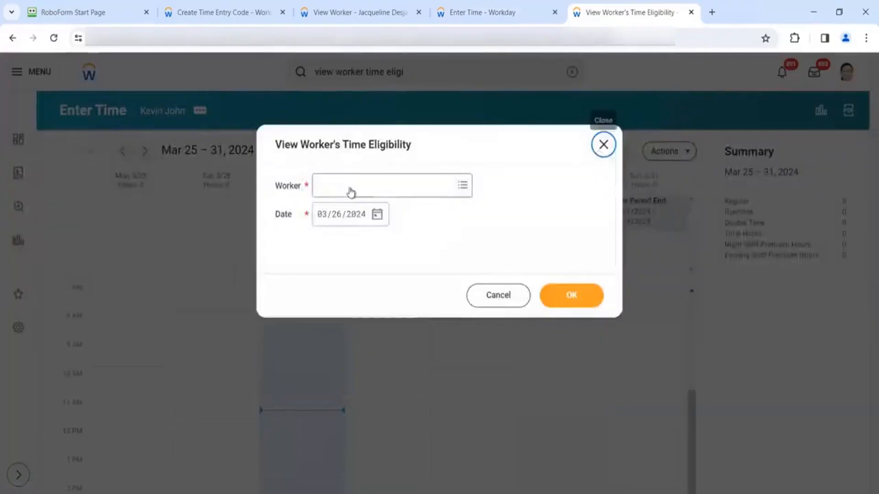
{"action": "left_click", "coordinate": [349, 187]}
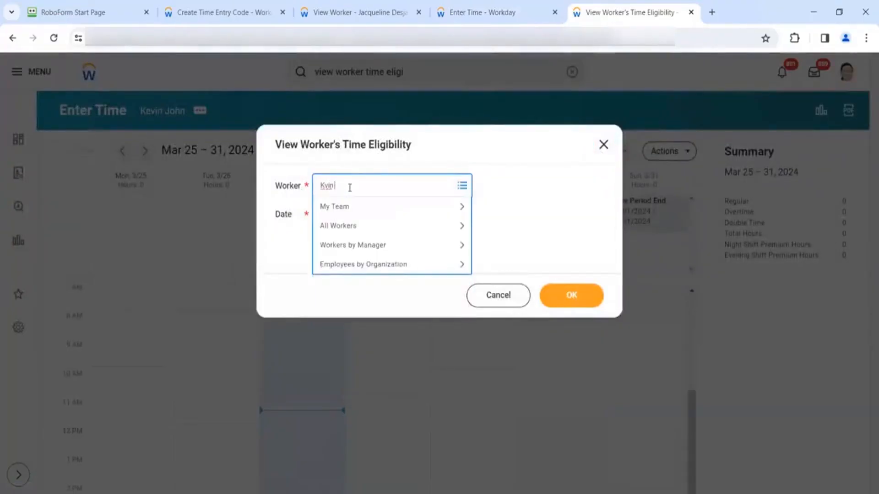
{"action": "key", "text": "Return"}
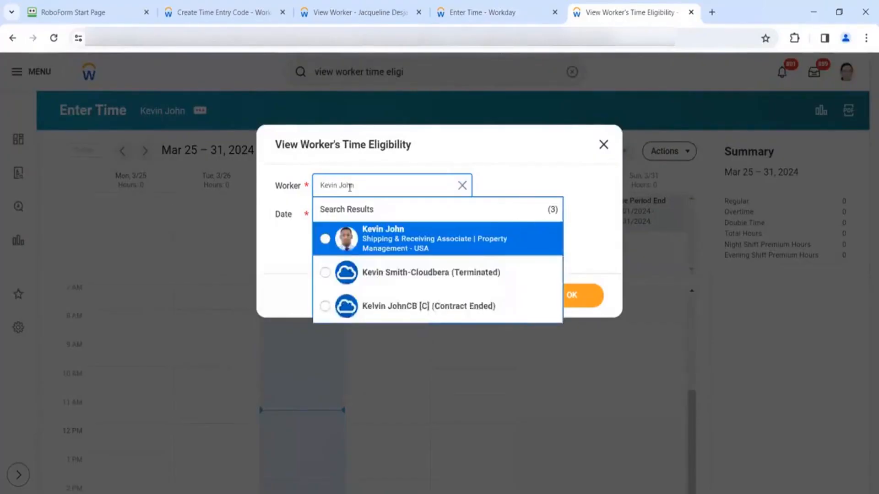
{"action": "left_click", "coordinate": [372, 242]}
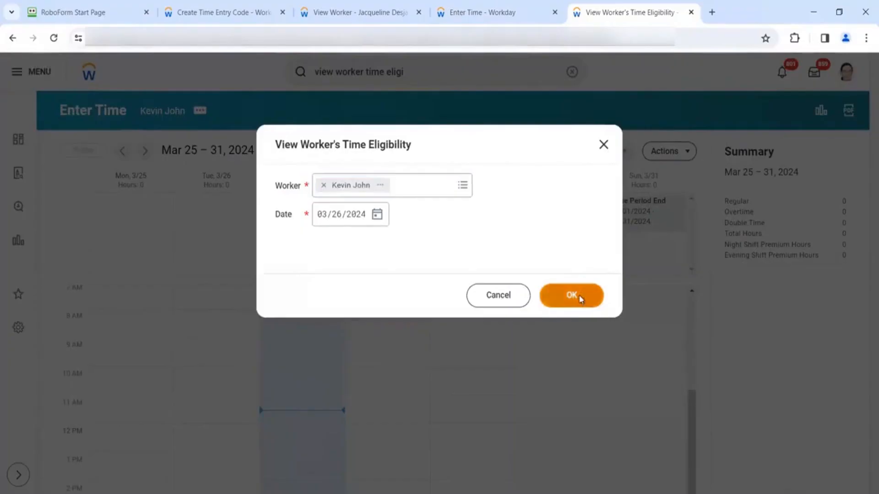
- Run the report and review time code groups Global - Exception Hourly, Global - In/Out and USA - In/Out
{"action": "left_click", "coordinate": [579, 296]}
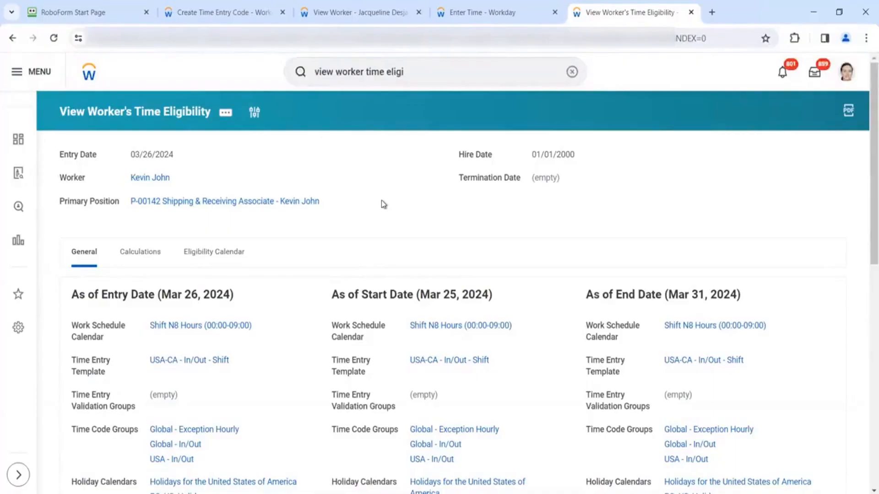
{"action": "scroll", "coordinate": [381, 202], "scroll_direction": "down", "scroll_amount": 2}
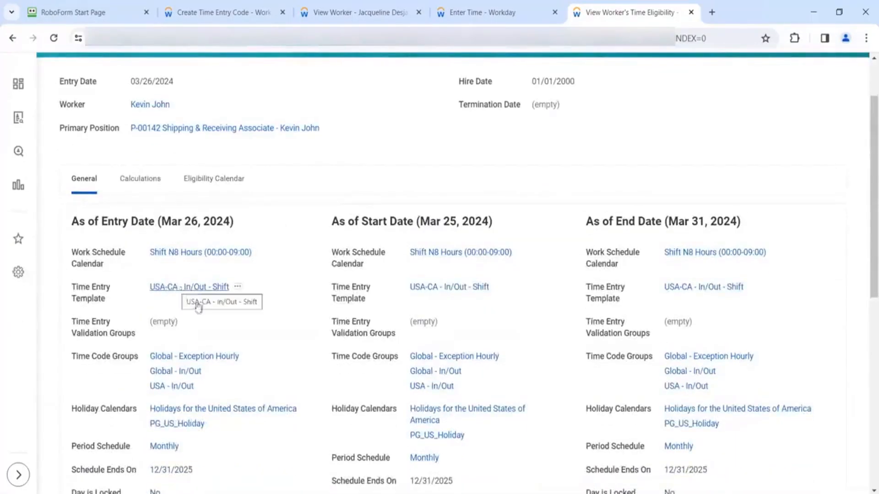
{"action": "scroll", "coordinate": [202, 314], "scroll_direction": "down", "scroll_amount": 2}
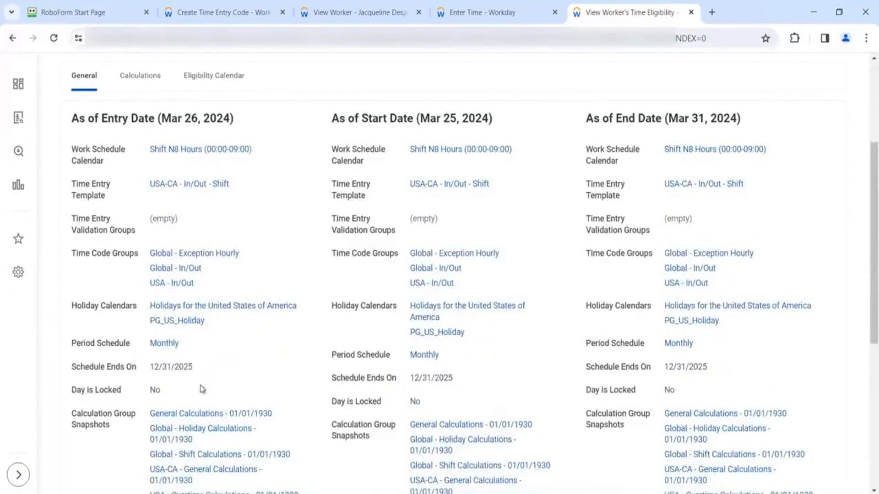
{"action": "scroll", "coordinate": [202, 390], "scroll_direction": "down", "scroll_amount": 1}
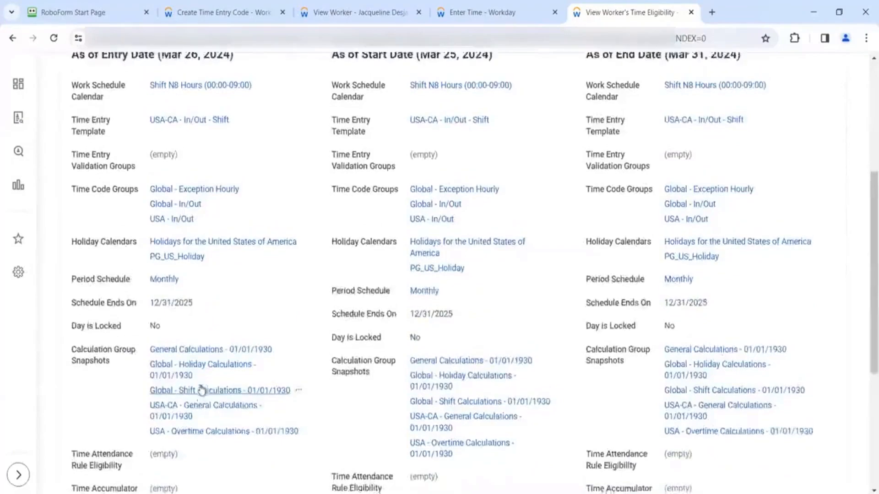
{"action": "scroll", "coordinate": [202, 389], "scroll_direction": "up", "scroll_amount": 1}
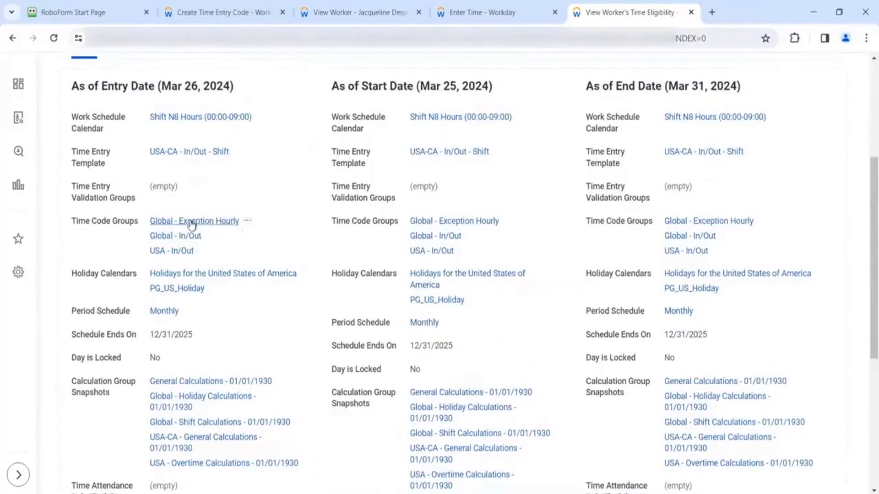
{"action": "right_click", "coordinate": [192, 224]}
{"action": "left_click", "coordinate": [219, 268]}
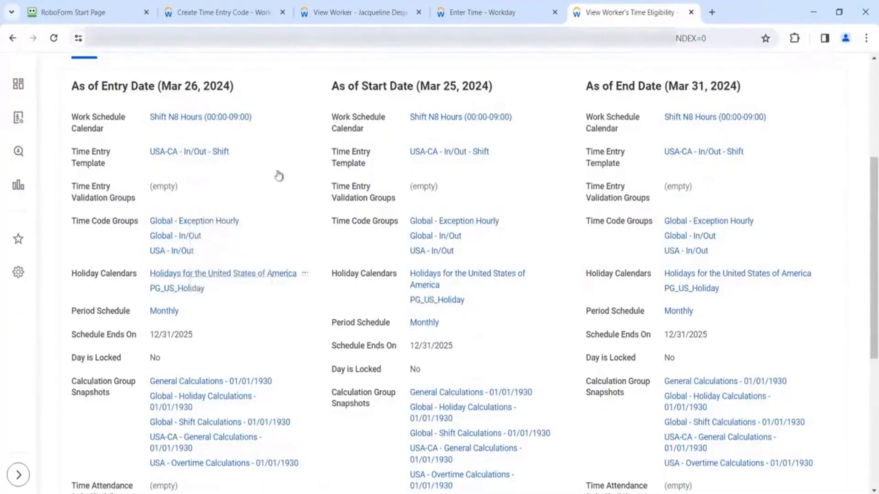
- Replace the code's display name 'CA Regular Hours' with 'BH Regular Hours'
{"action": "left_click", "coordinate": [241, 12]}
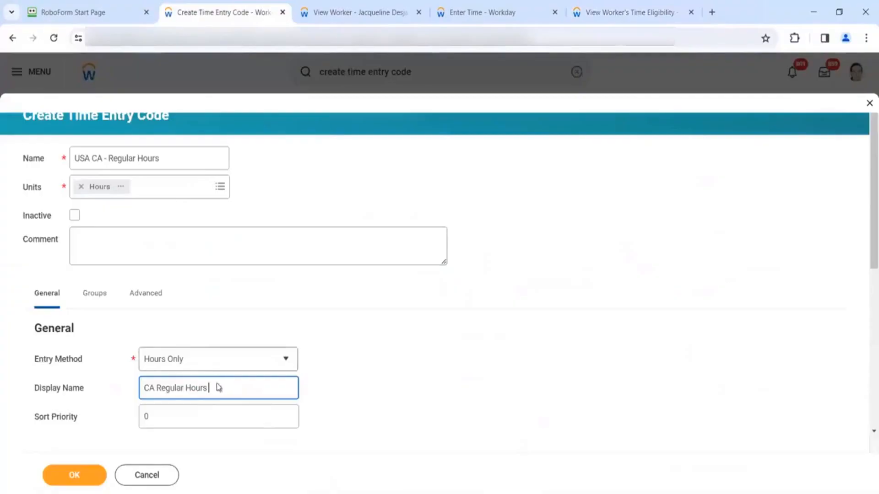
{"action": "left_click_drag", "start_coordinate": [209, 389], "coordinate": [132, 393]}
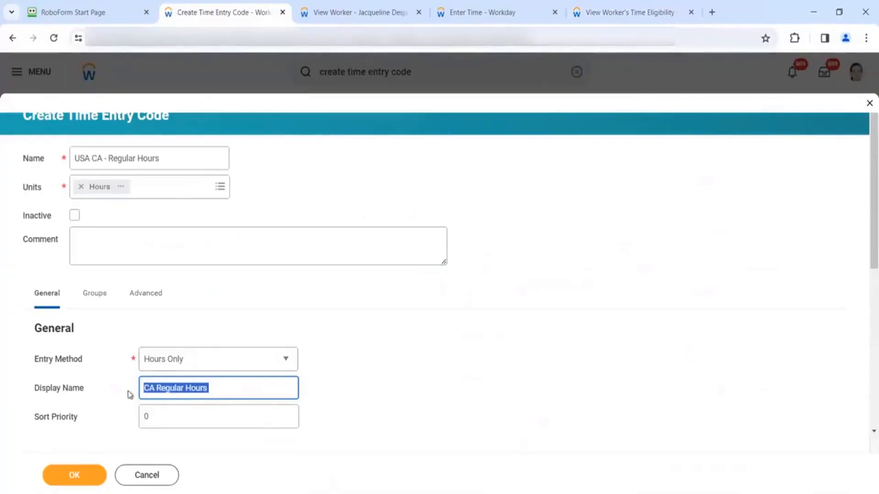
{"action": "type", "text": "BH"}
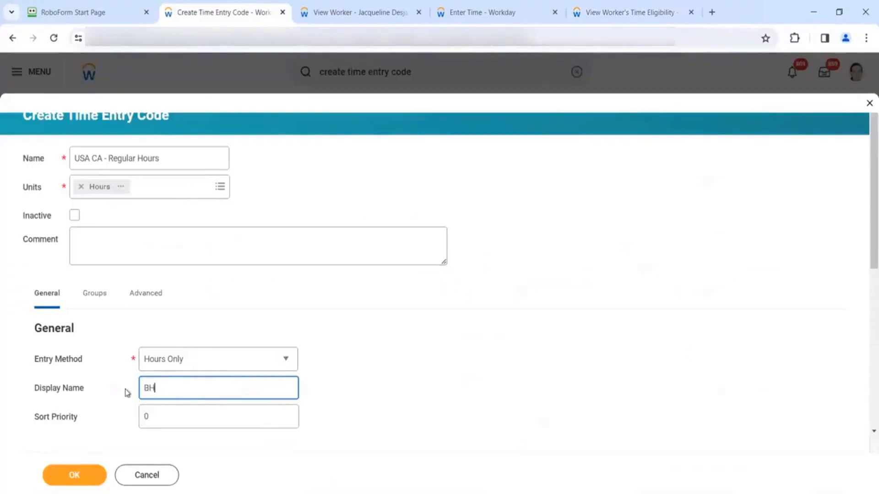
{"action": "type", "text": " Regular ours"}
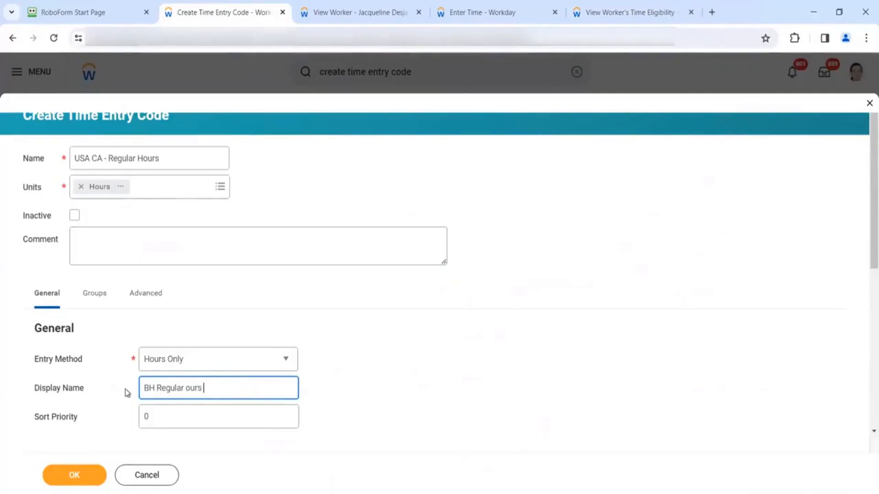
{"action": "key", "text": "BackSpace"}
{"action": "key", "text": "BackSpace"}
{"action": "key", "text": "BackSpace"}
{"action": "key", "text": "BackSpace"}
{"action": "type", "text": "Hours"}
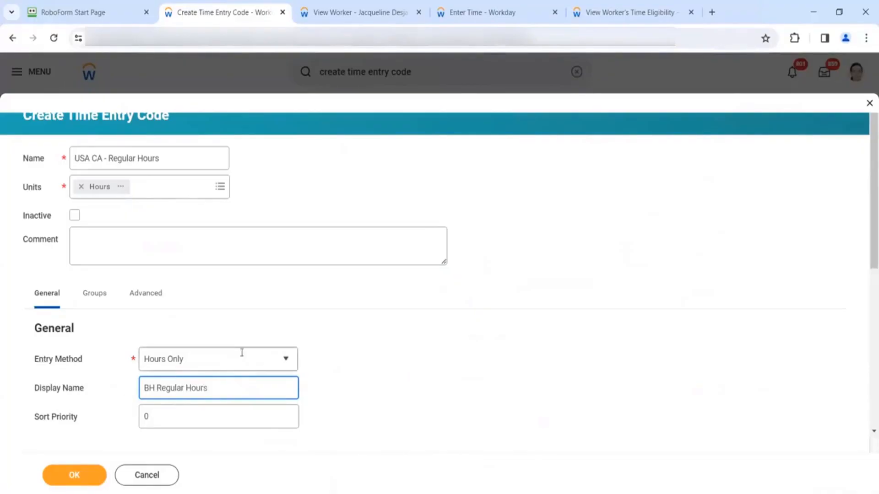
{"action": "scroll", "coordinate": [232, 348], "scroll_direction": "down", "scroll_amount": 3}
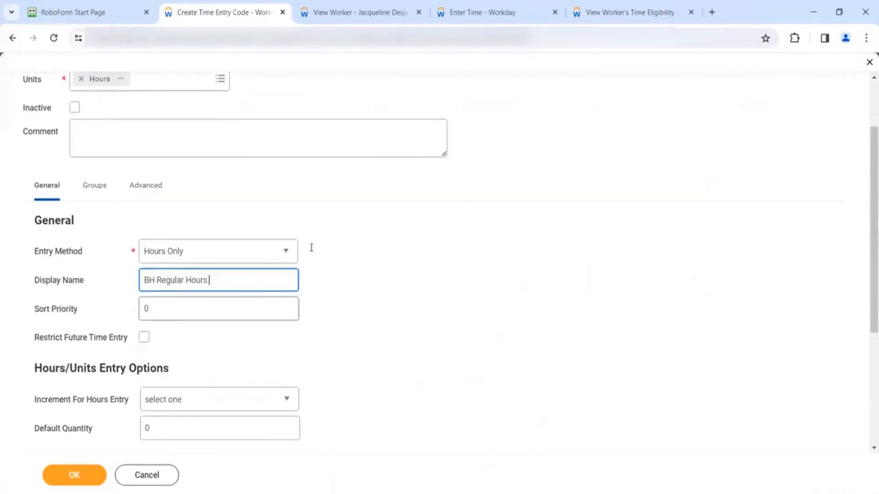
{"action": "mouse_move", "coordinate": [471, 5]}
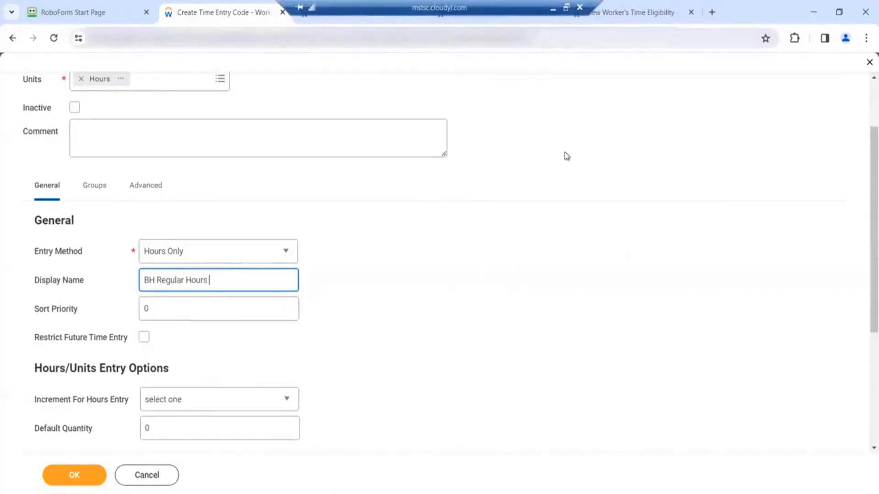
- Return to Enter Time, reopen the Time Entry Codes list and check the Administration code
{"action": "left_click", "coordinate": [470, 19]}
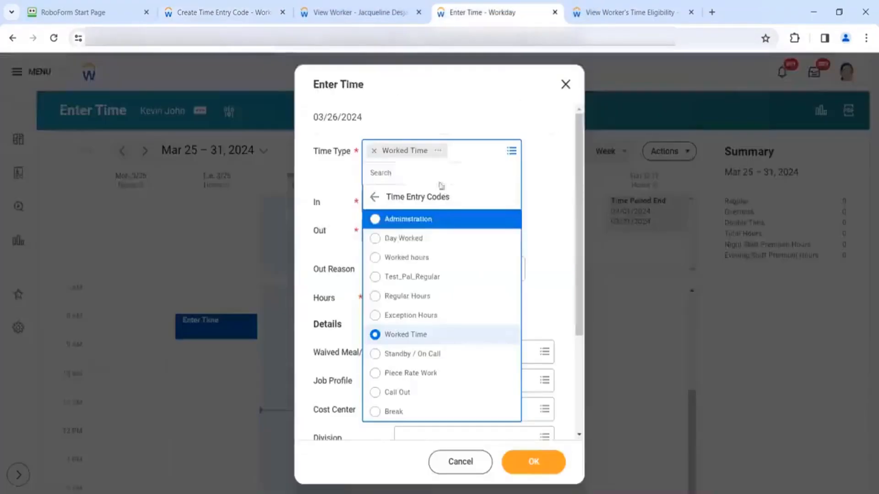
{"action": "left_click", "coordinate": [373, 197]}
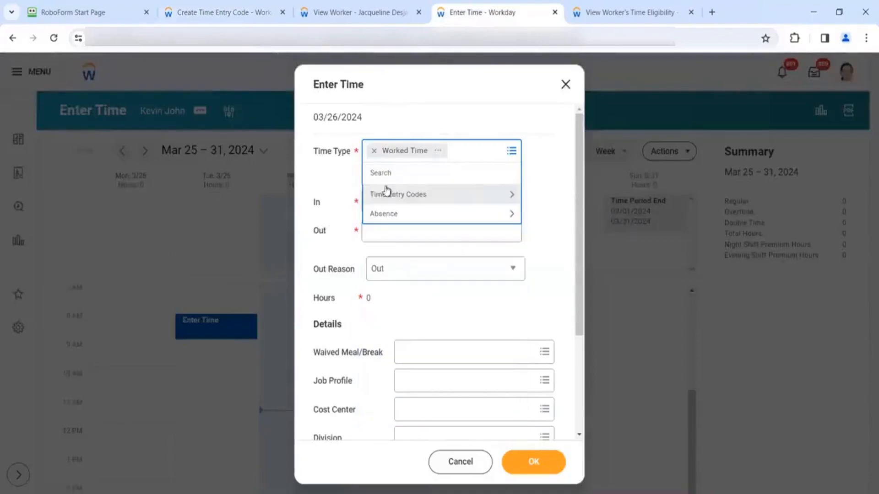
{"action": "left_click", "coordinate": [406, 200]}
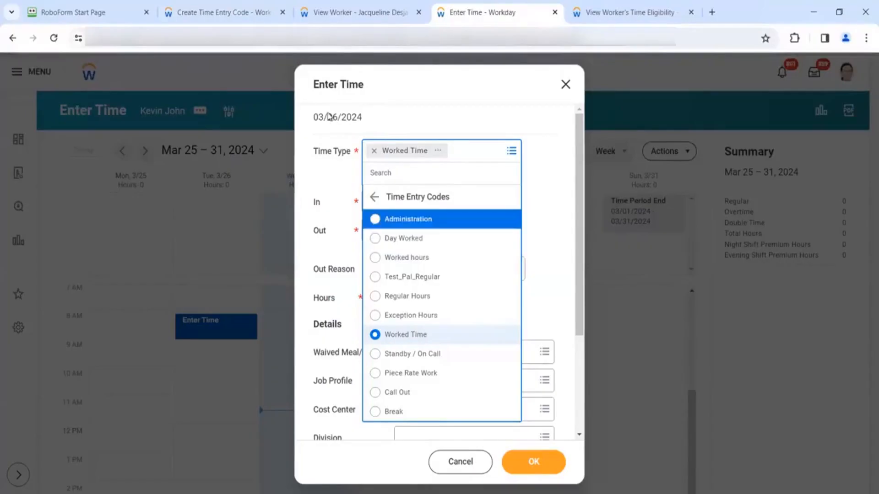
{"action": "left_click", "coordinate": [400, 219]}
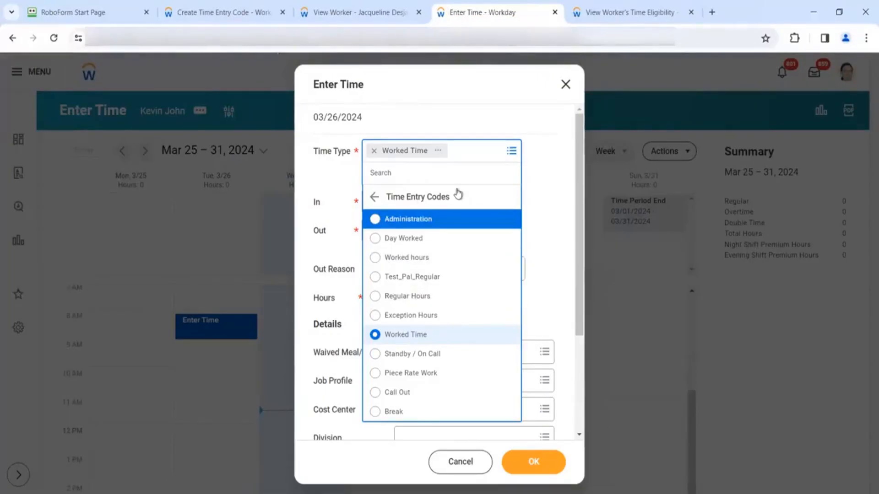
- Change the new code's sort priority to 1, then reload the page to clear the error
{"action": "left_click", "coordinate": [232, 10]}
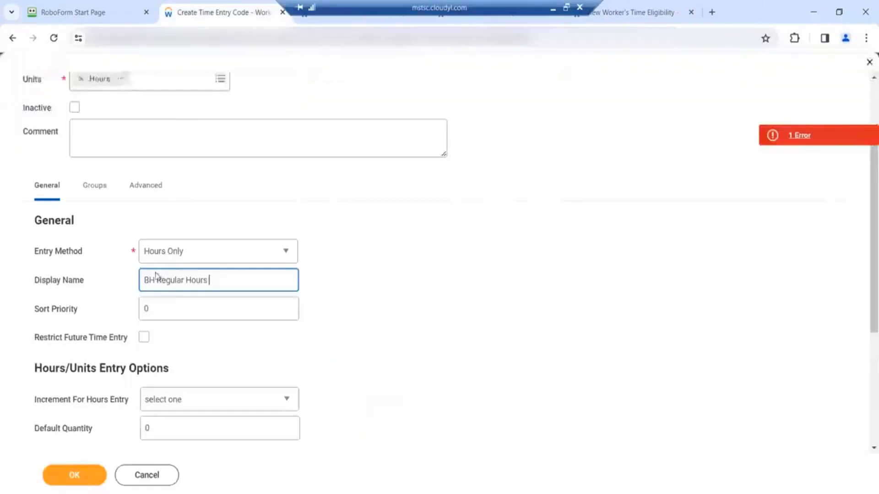
{"action": "left_click", "coordinate": [160, 307]}
{"action": "key", "text": "BackSpace"}
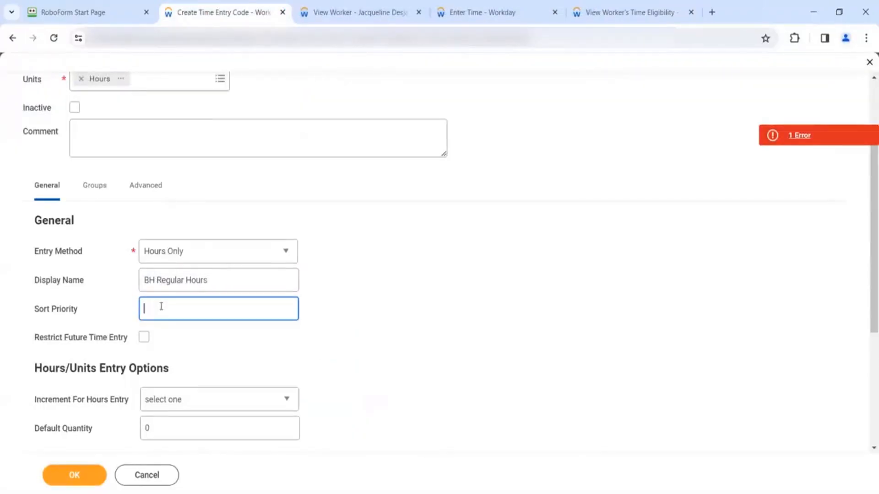
{"action": "type", "text": "1"}
{"action": "left_click", "coordinate": [270, 370]}
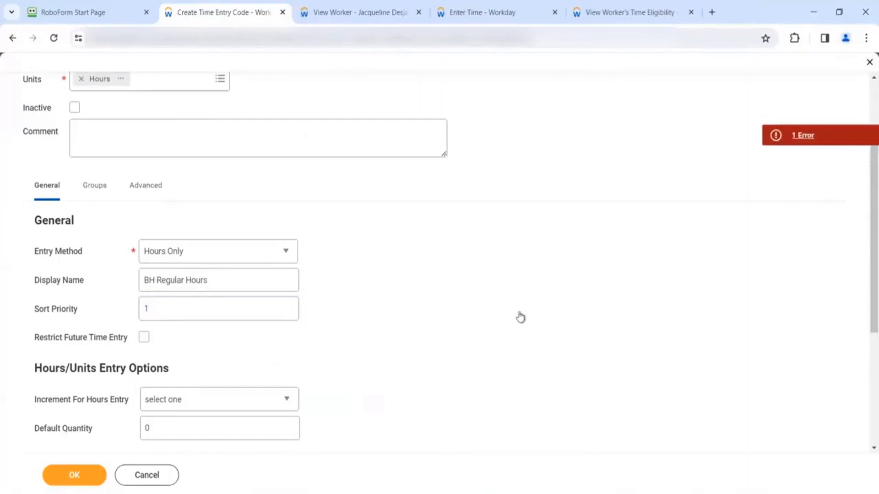
{"action": "left_click", "coordinate": [806, 136]}
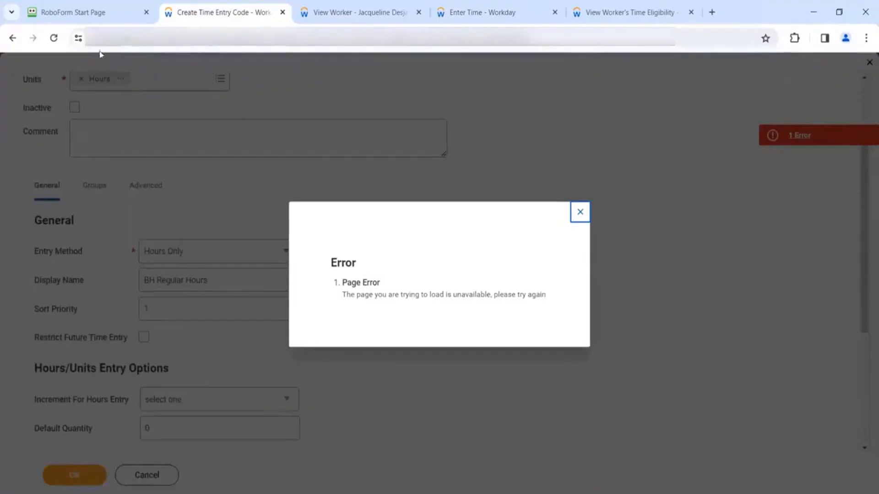
{"action": "left_click", "coordinate": [53, 39]}
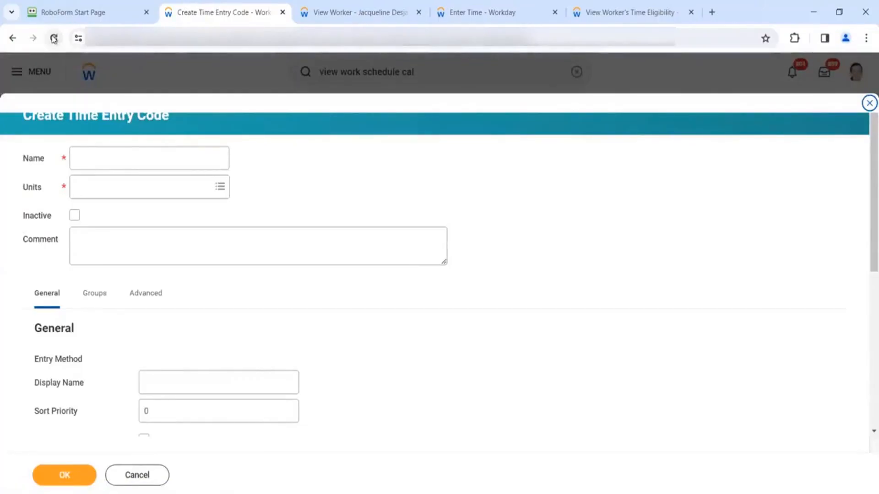
- Name the new time entry code 'BH Regular' with Hours as its unit
{"action": "left_click", "coordinate": [93, 162]}
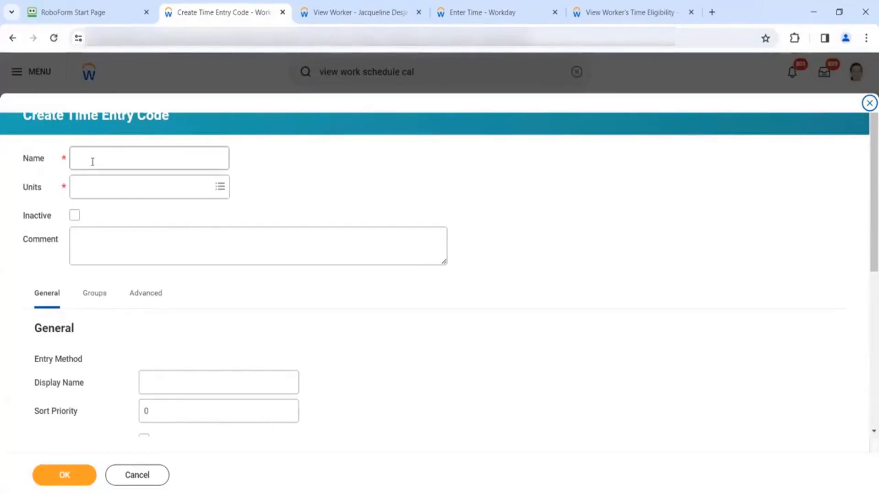
{"action": "type", "text": "BH Regular"}
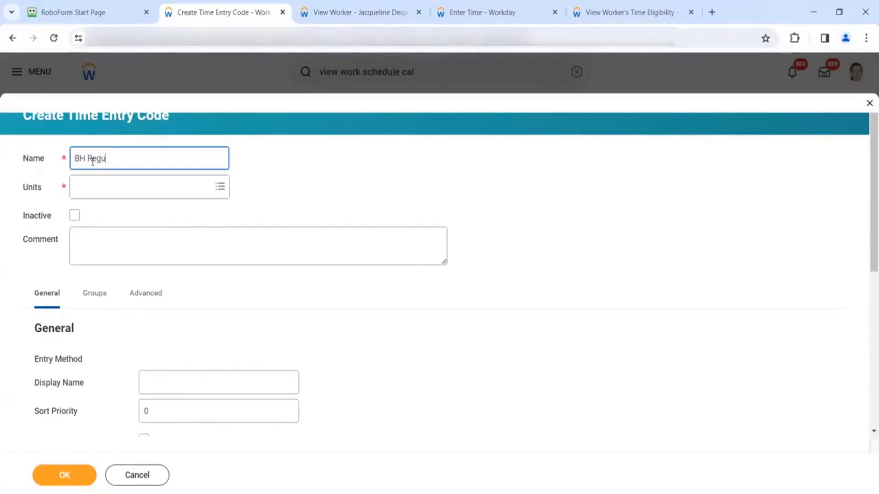
{"action": "left_click", "coordinate": [98, 181]}
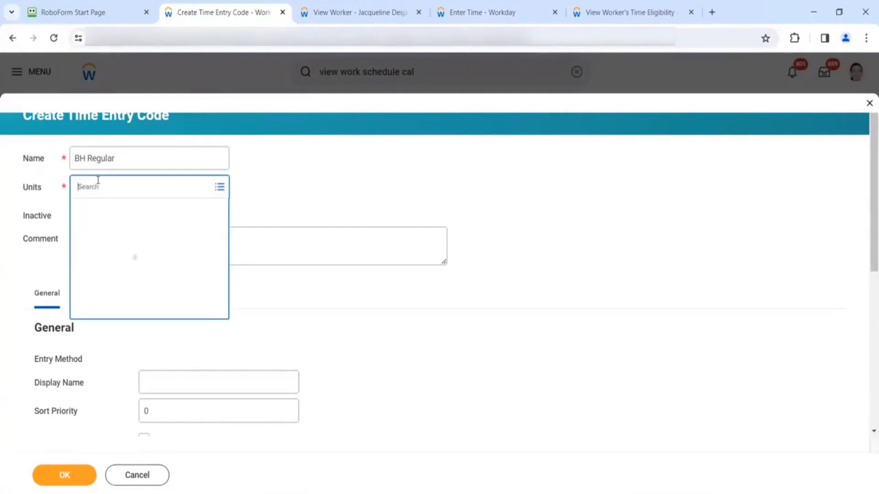
{"action": "type", "text": "Hours"}
{"action": "key", "text": "Return"}
{"action": "left_click", "coordinate": [94, 233]}
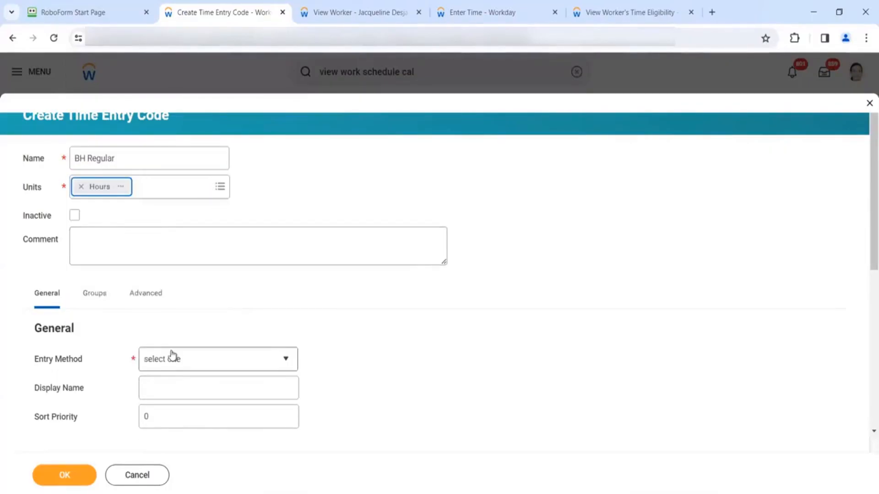
- Set entry method Hours Only, display name 'BH Regular' and sort priority 1
{"action": "left_click", "coordinate": [171, 358]}
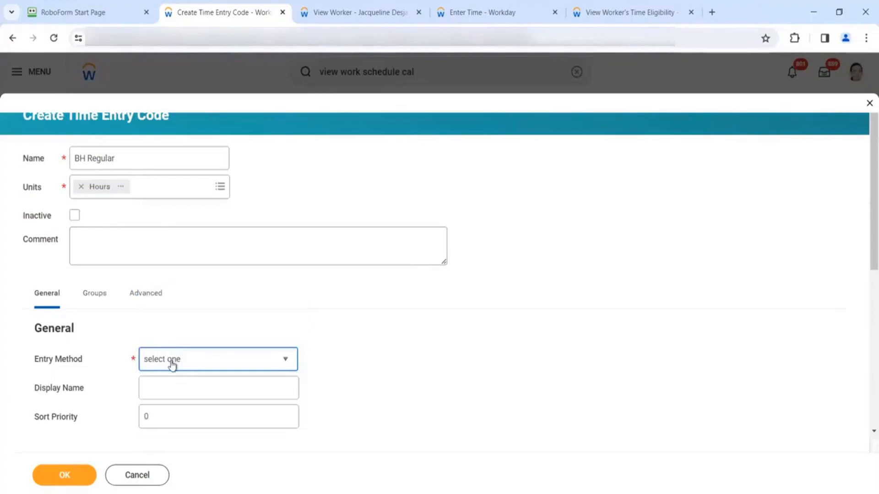
{"action": "left_click", "coordinate": [171, 364]}
{"action": "left_click", "coordinate": [160, 401]}
{"action": "left_click", "coordinate": [221, 388]}
{"action": "type", "text": "BH Regular"}
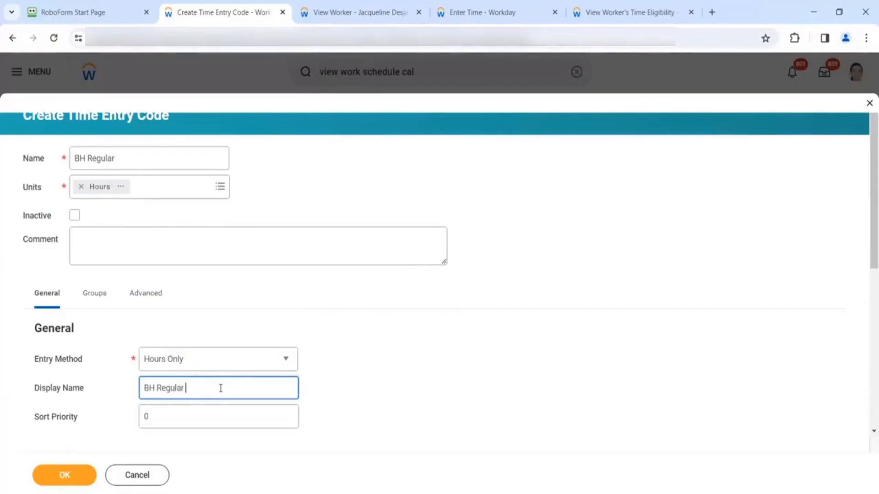
{"action": "left_click", "coordinate": [208, 423]}
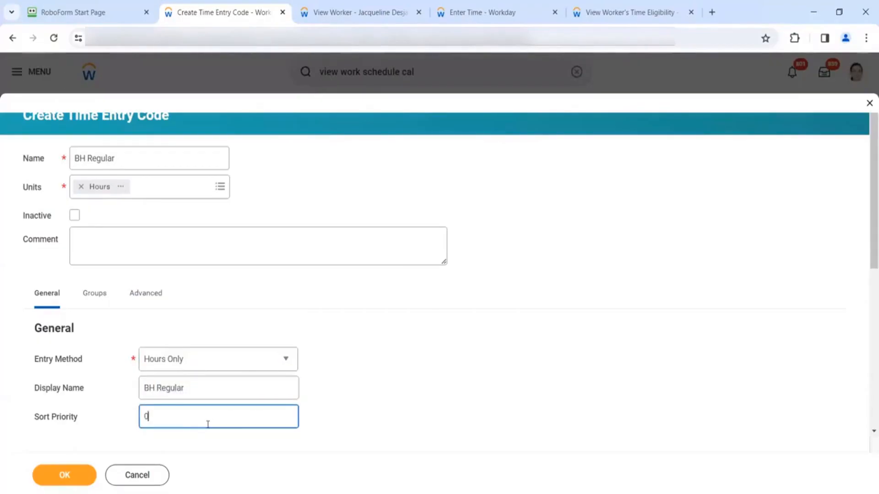
{"action": "key", "text": "BackSpace"}
{"action": "type", "text": "1"}
{"action": "scroll", "coordinate": [276, 407], "scroll_direction": "down", "scroll_amount": 4}
{"action": "left_click", "coordinate": [238, 315]}
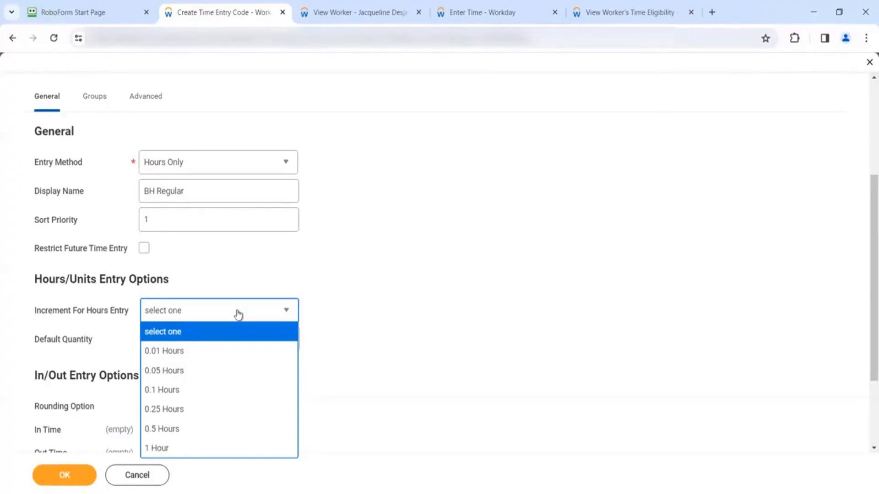
- Leave the hours increment unset and enter a Default Quantity of 8
{"action": "left_click", "coordinate": [389, 298]}
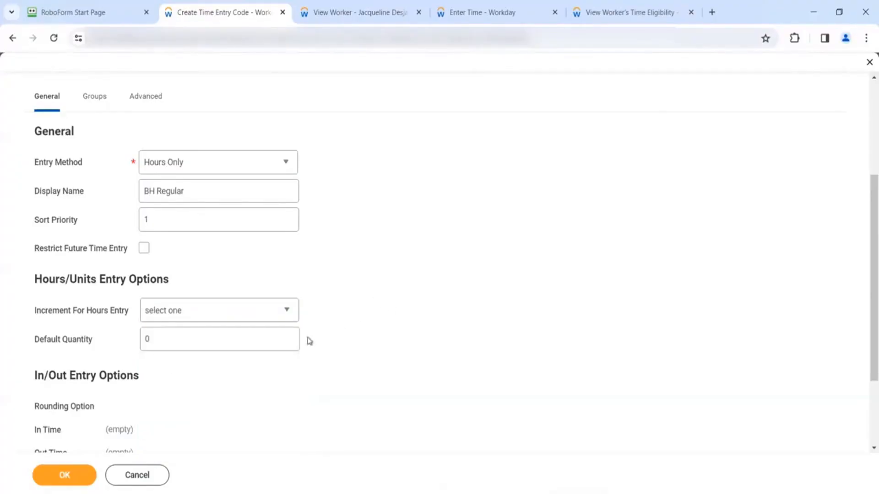
{"action": "left_click", "coordinate": [243, 339]}
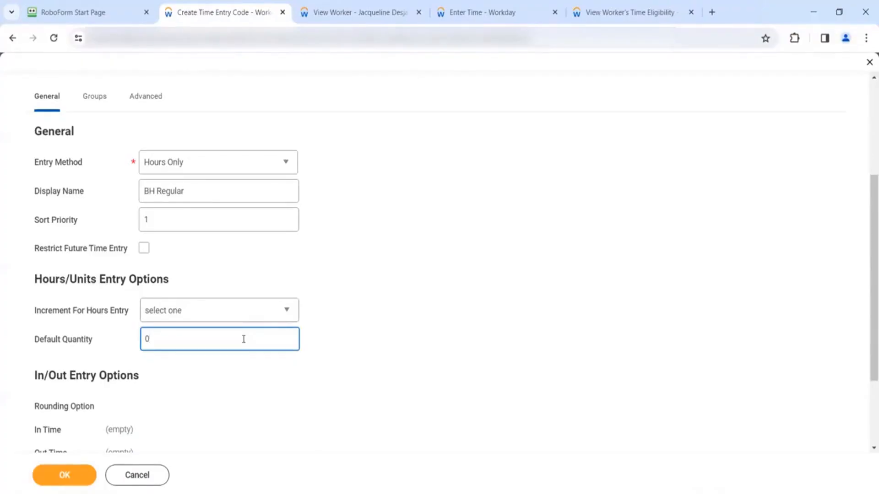
{"action": "type", "text": "8"}
{"action": "left_click", "coordinate": [233, 399]}
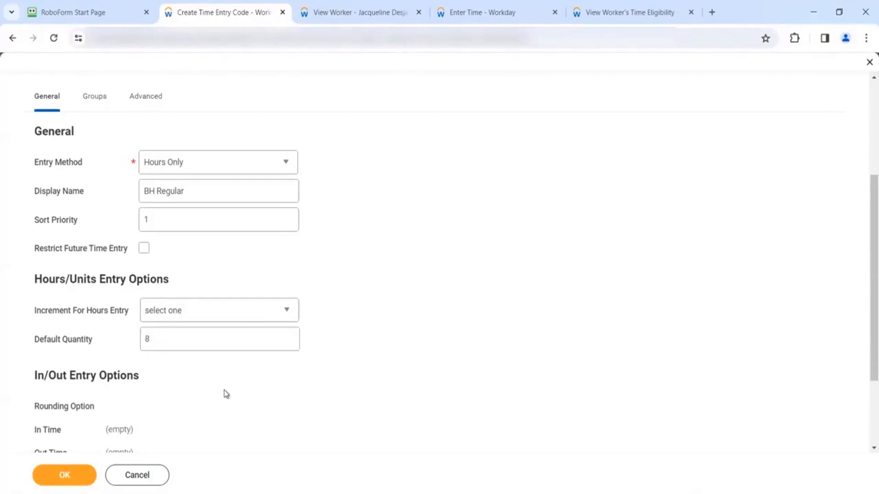
{"action": "scroll", "coordinate": [224, 394], "scroll_direction": "down", "scroll_amount": 1}
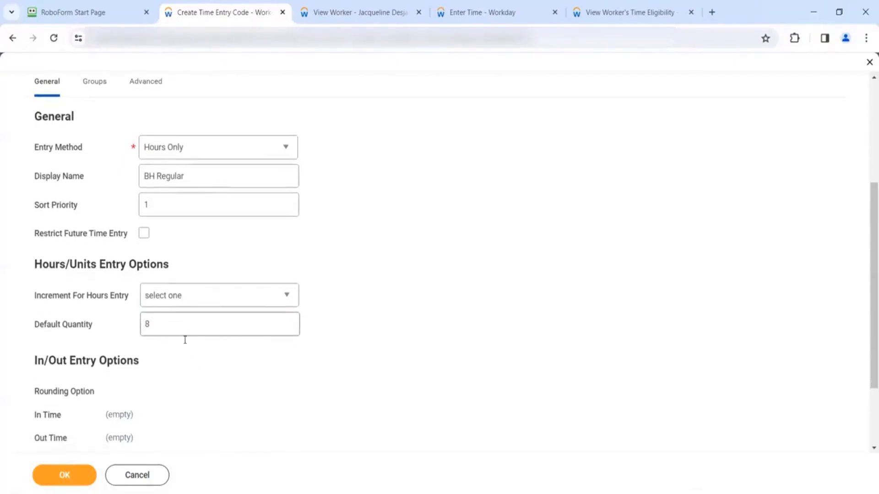
{"action": "scroll", "coordinate": [196, 377], "scroll_direction": "down", "scroll_amount": 2}
{"action": "scroll", "coordinate": [196, 377], "scroll_direction": "up", "scroll_amount": 3}
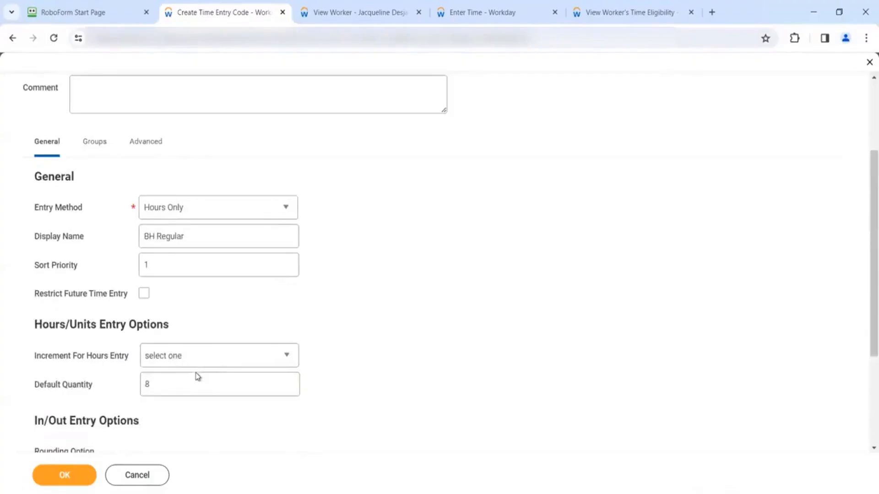
{"action": "left_click", "coordinate": [102, 145]}
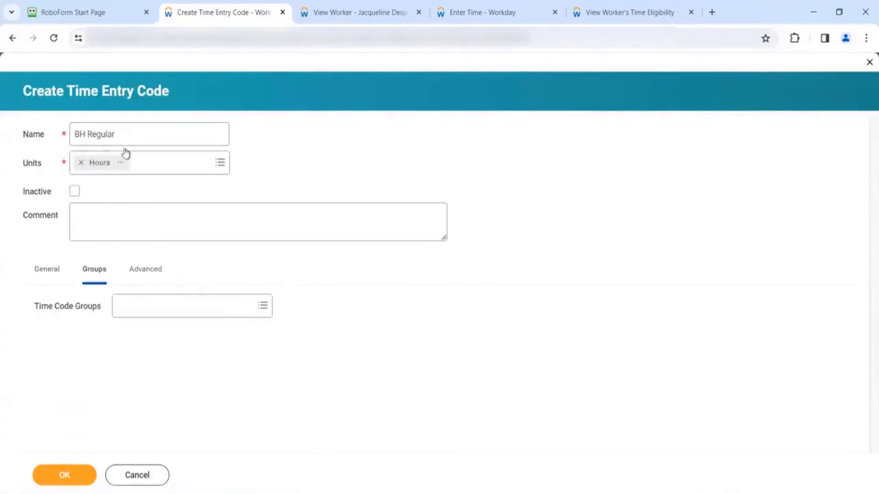
- Assign the Global - Exception Hourly time code group to BH Regular and submit the code
{"action": "left_click", "coordinate": [144, 305]}
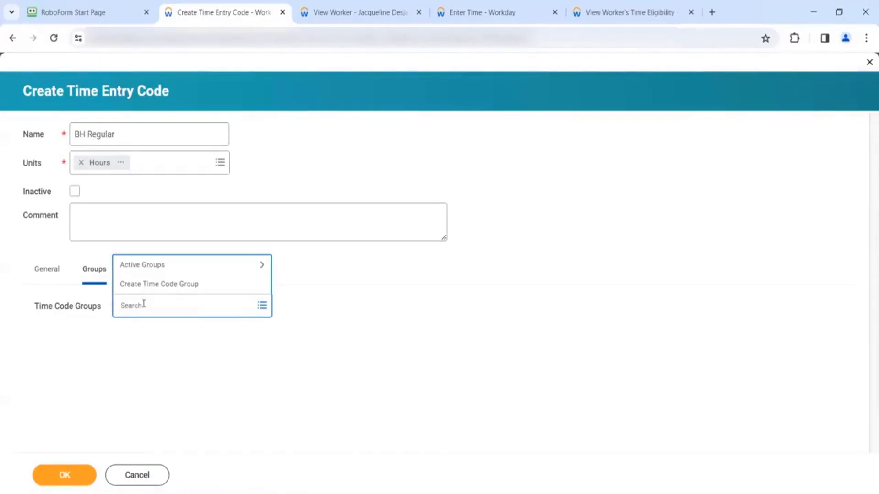
{"action": "type", "text": "Global Exception Hourly"}
{"action": "key", "text": "Return"}
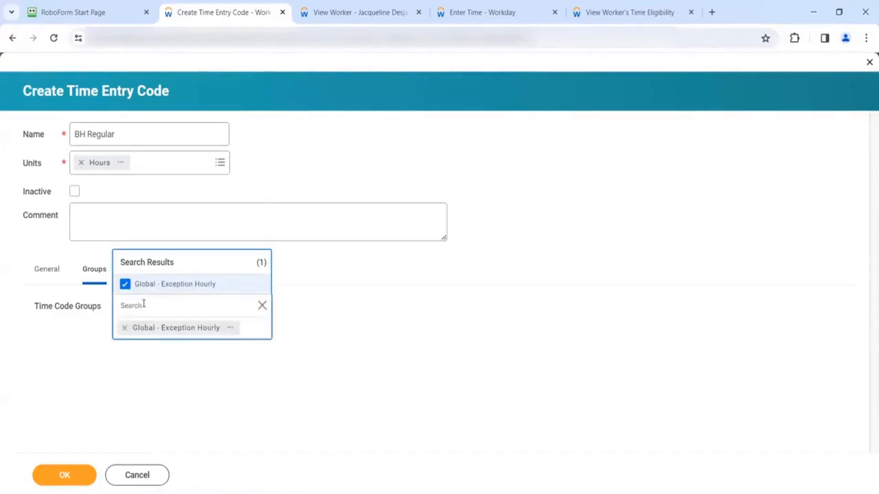
{"action": "left_click", "coordinate": [139, 366]}
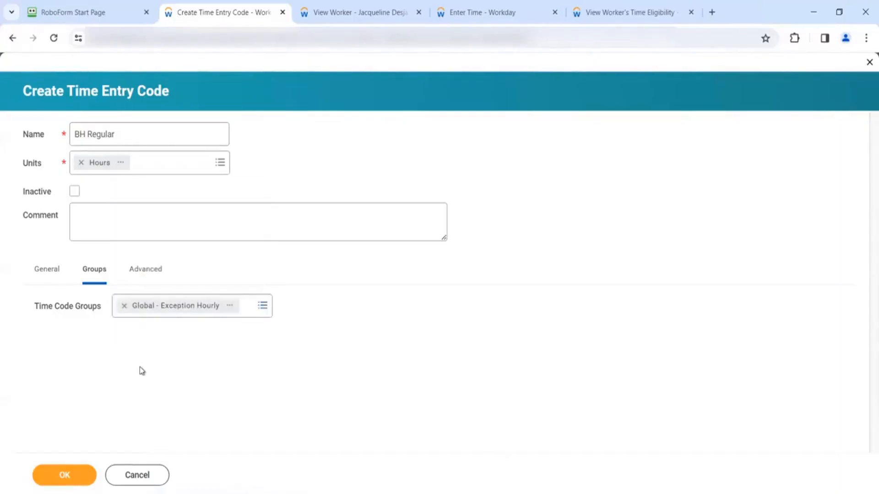
{"action": "left_click", "coordinate": [40, 269]}
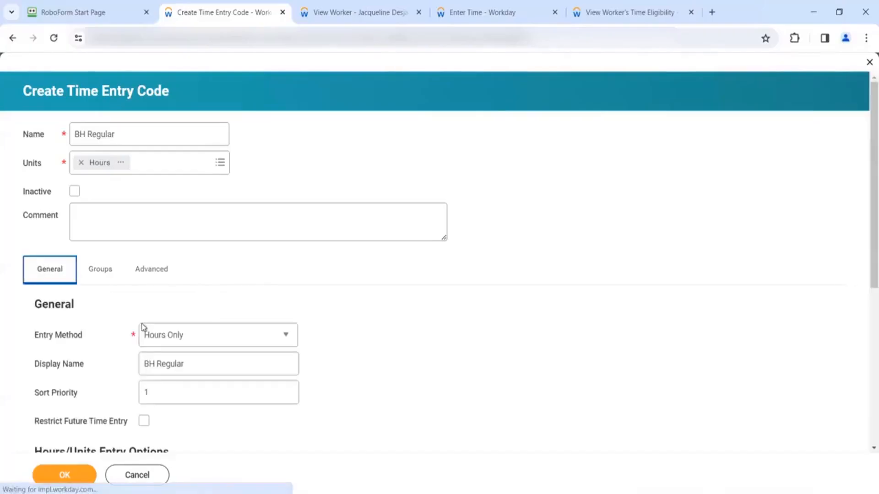
{"action": "left_click", "coordinate": [58, 474]}
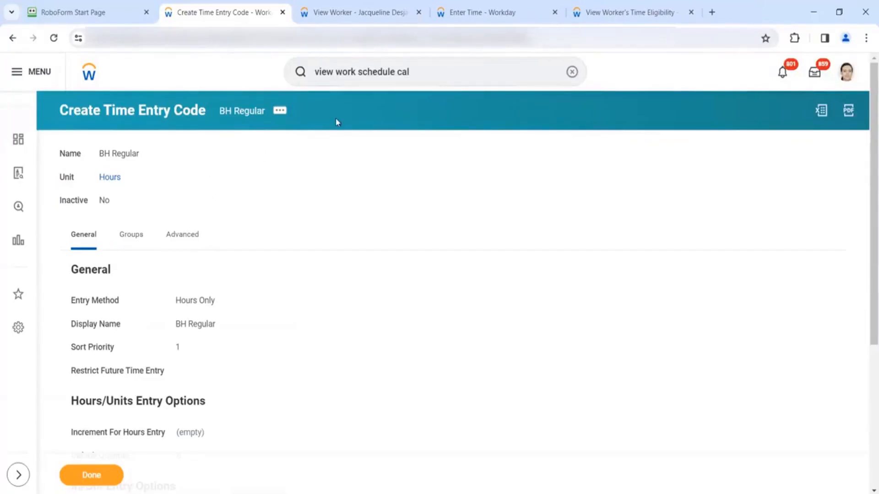
- Reload Enter Time and start a BH Regular entry on Tuesday 3/26 morning
{"action": "left_click", "coordinate": [486, 13]}
{"action": "left_click", "coordinate": [565, 83]}
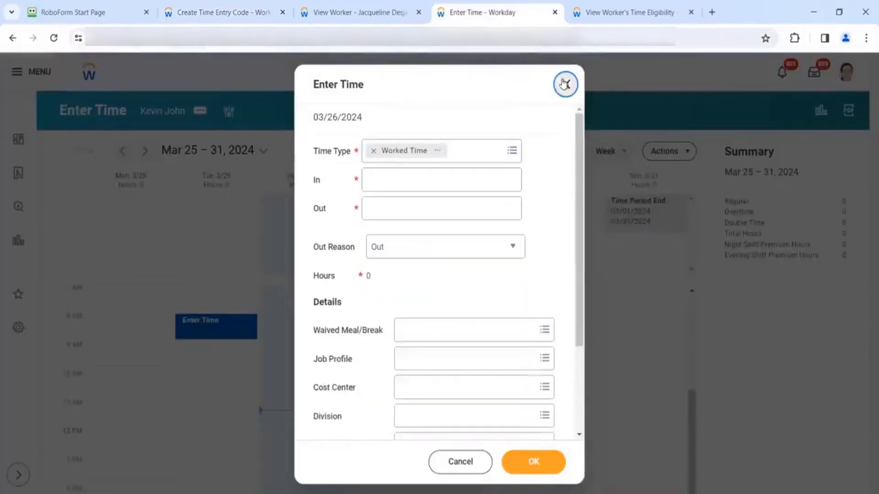
{"action": "left_click", "coordinate": [564, 84]}
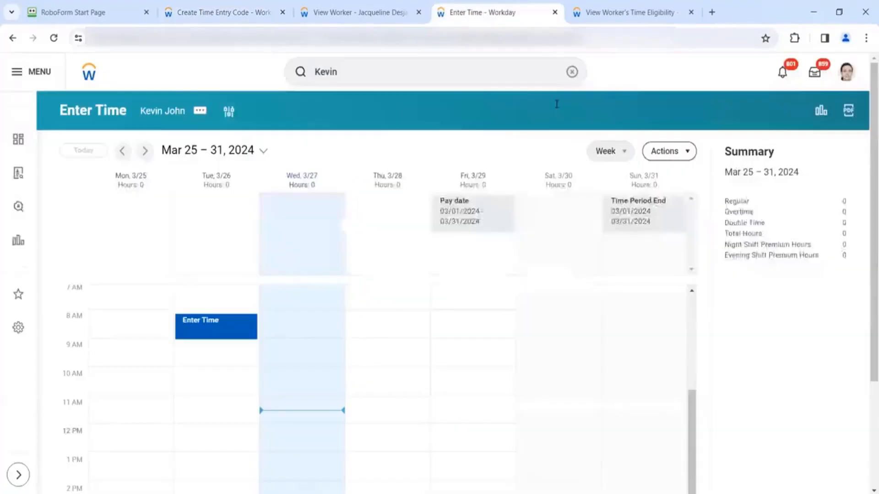
{"action": "left_click", "coordinate": [56, 39]}
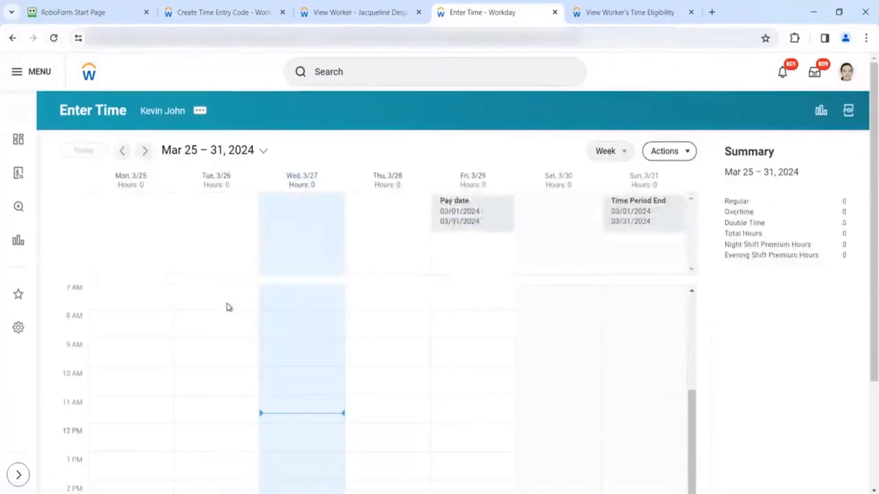
{"action": "left_click", "coordinate": [229, 308]}
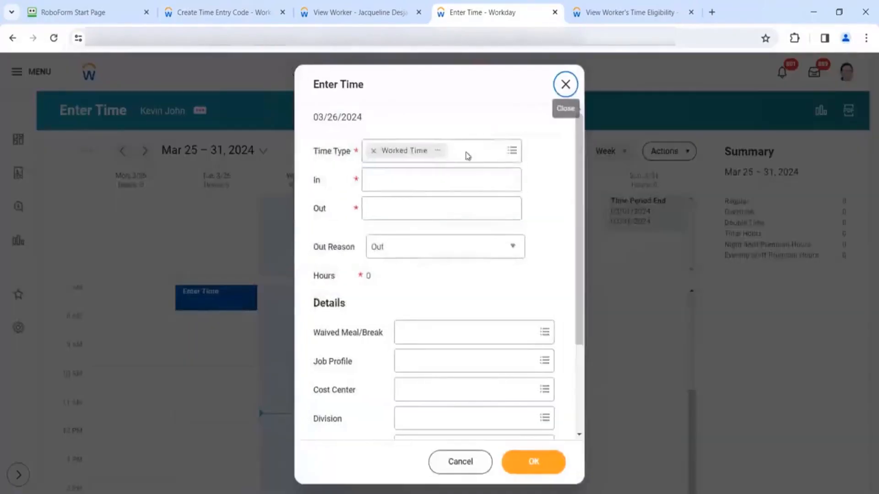
{"action": "left_click", "coordinate": [467, 157]}
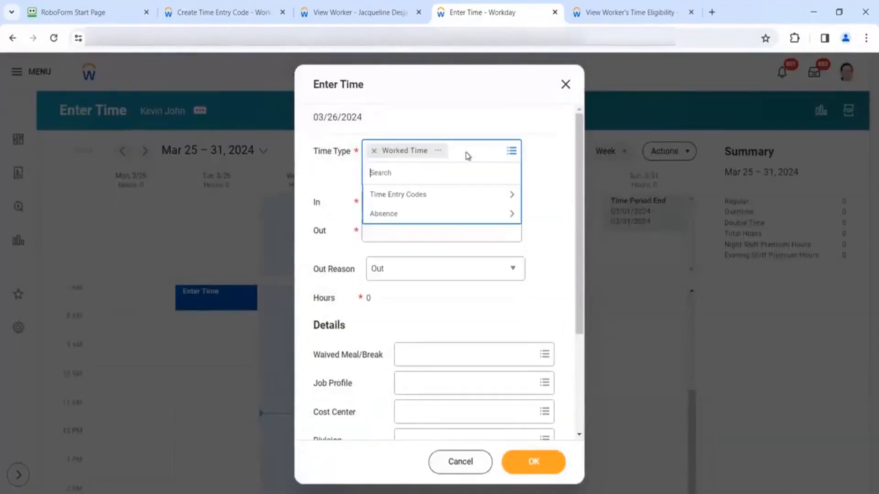
{"action": "left_click", "coordinate": [413, 200]}
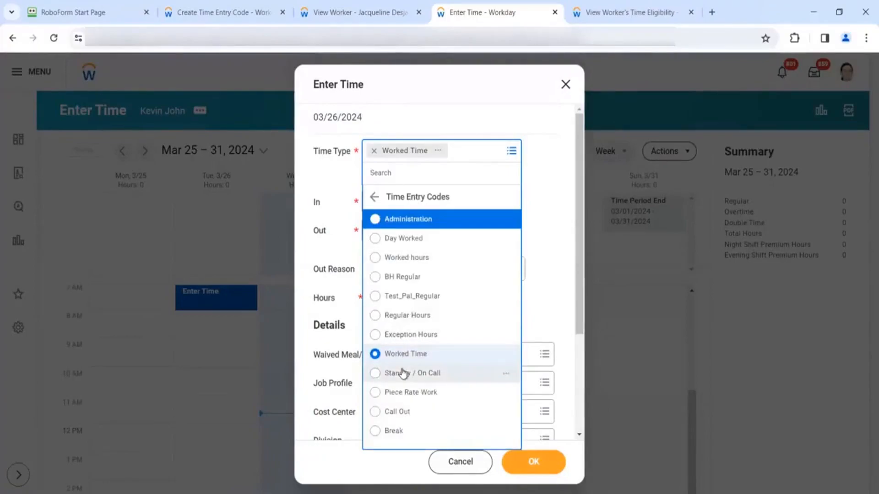
{"action": "left_click", "coordinate": [393, 278]}
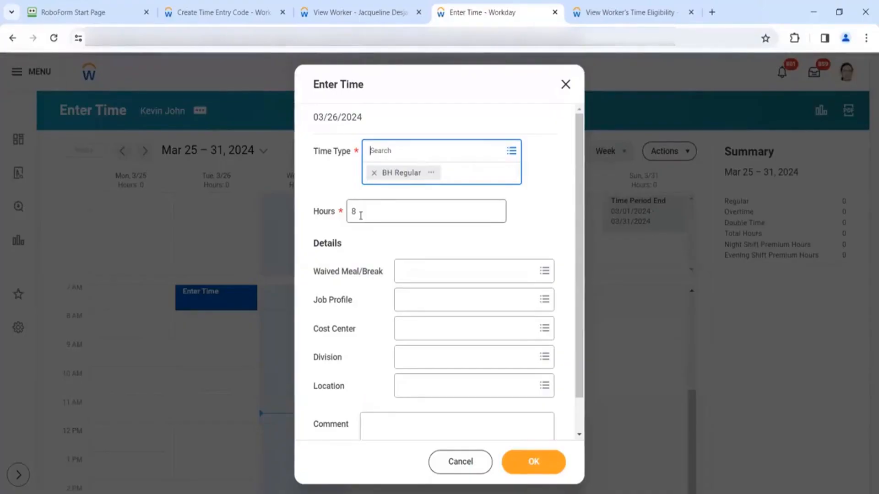
- Enter 4.67 hours, trimming the rejected 4.678954 value, and save the entry
{"action": "left_click", "coordinate": [362, 215]}
{"action": "key", "text": "BackSpace"}
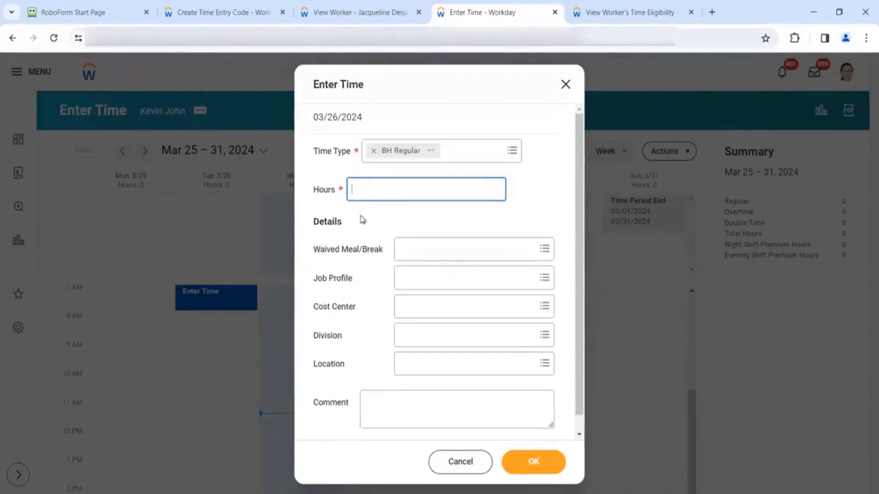
{"action": "type", "text": "4.678954"}
{"action": "left_click", "coordinate": [383, 233]}
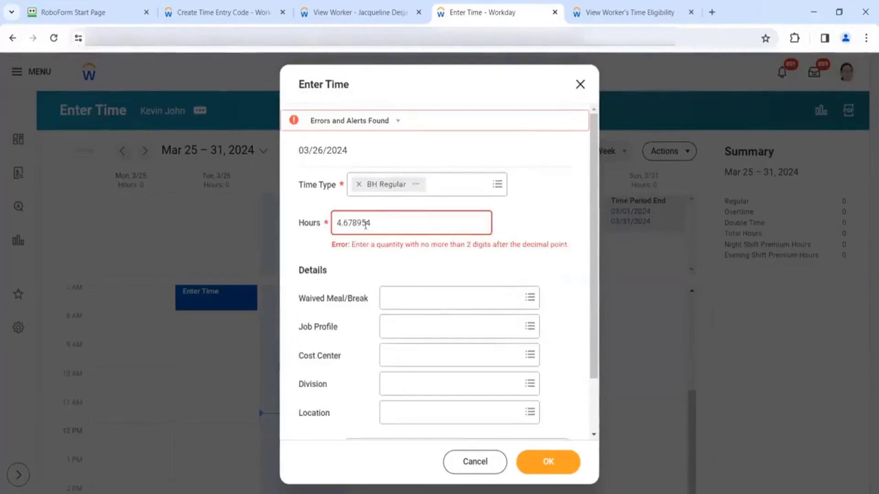
{"action": "left_click_drag", "start_coordinate": [373, 223], "coordinate": [353, 223]}
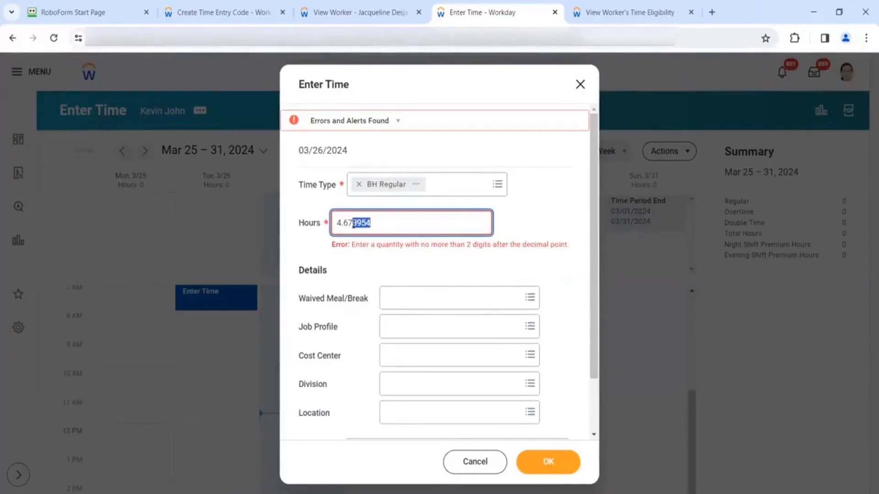
{"action": "key", "text": "BackSpace"}
{"action": "left_click", "coordinate": [355, 262]}
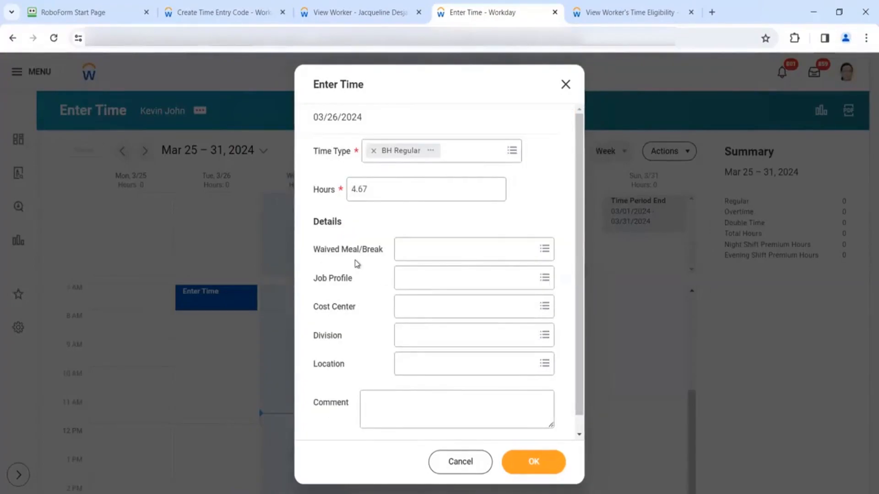
{"action": "left_click", "coordinate": [534, 460]}
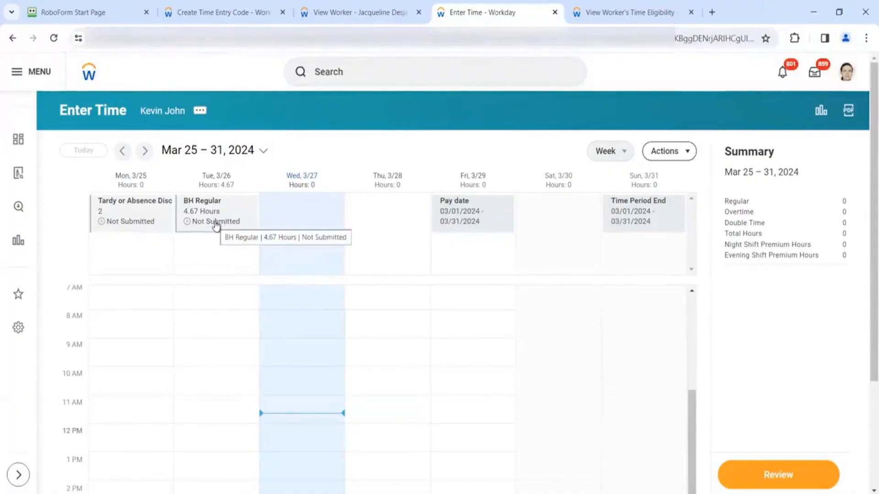
- From BH Regular's related actions, choose Time Entry Code > Edit
{"action": "left_click", "coordinate": [252, 21]}
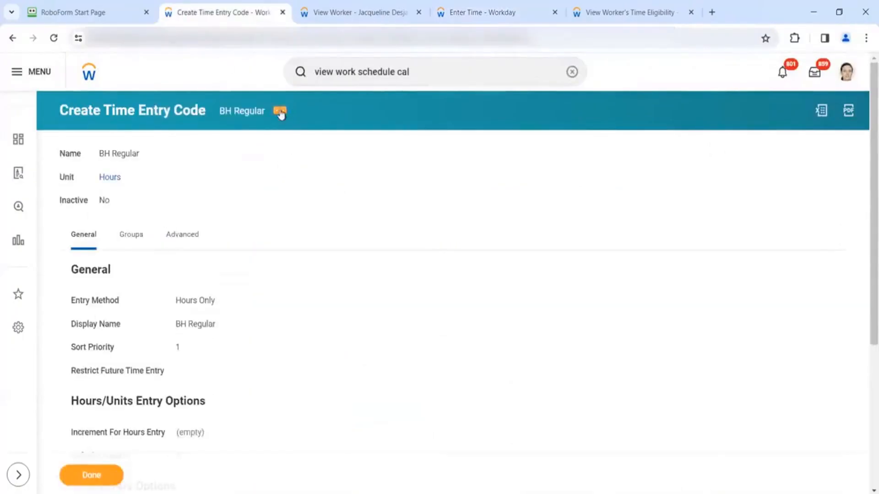
{"action": "left_click", "coordinate": [280, 112]}
{"action": "mouse_move", "coordinate": [332, 158]}
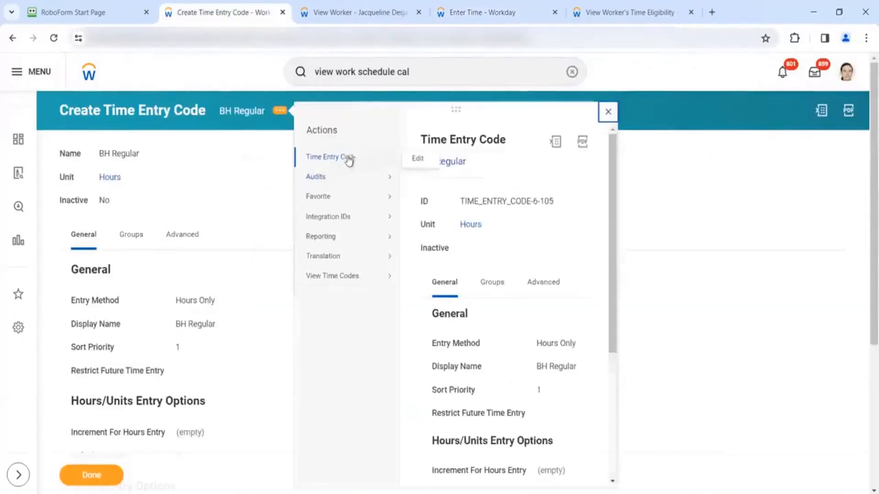
{"action": "left_click", "coordinate": [416, 163]}
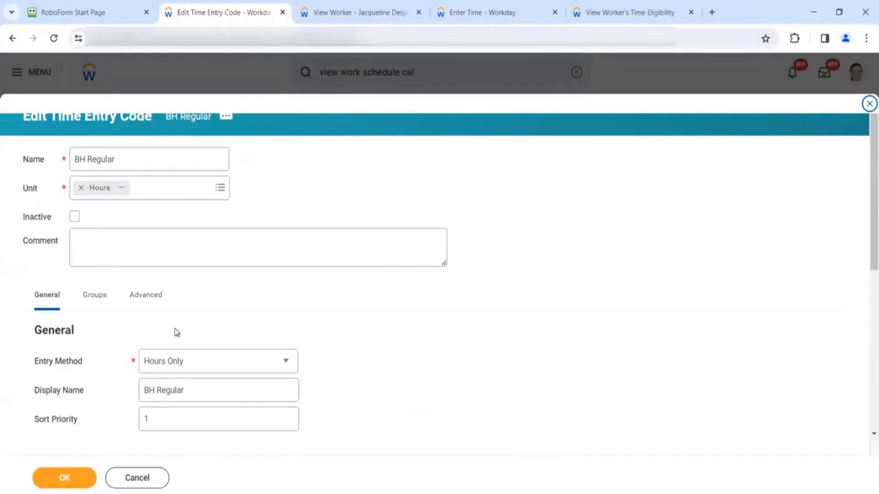
- Choose 0.25 Hours as BH Regular's Increment For Hours Entry
{"action": "scroll", "coordinate": [181, 332], "scroll_direction": "down", "scroll_amount": 5}
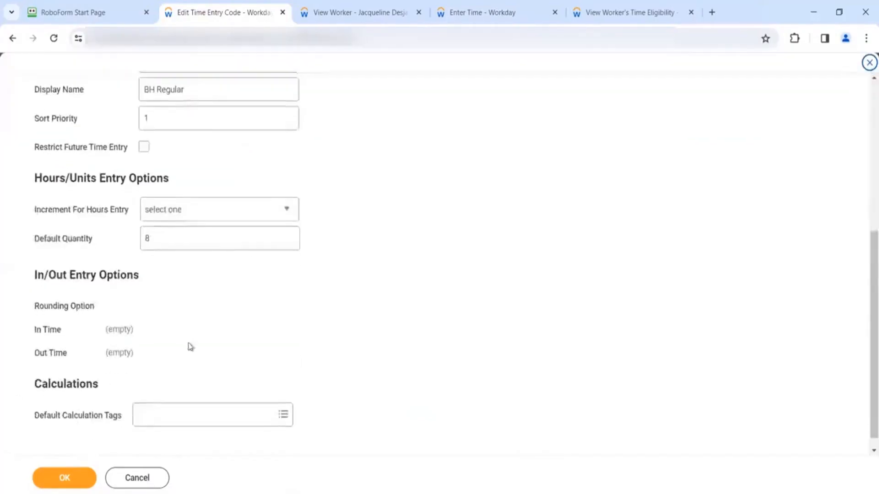
{"action": "left_click", "coordinate": [226, 218]}
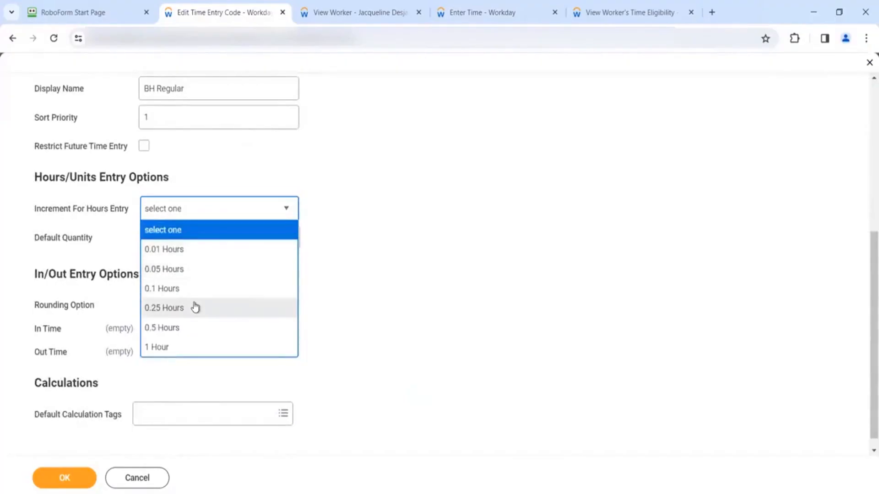
{"action": "left_click", "coordinate": [188, 308]}
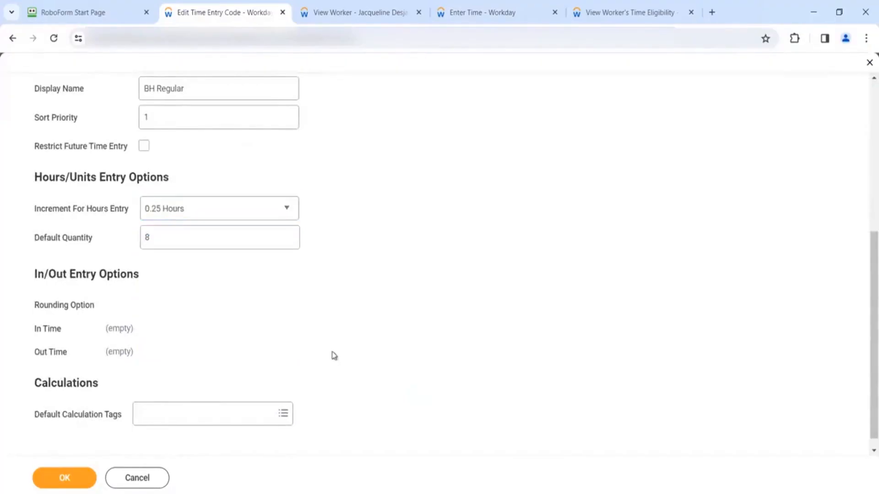
{"action": "scroll", "coordinate": [201, 337], "scroll_direction": "up", "scroll_amount": 3}
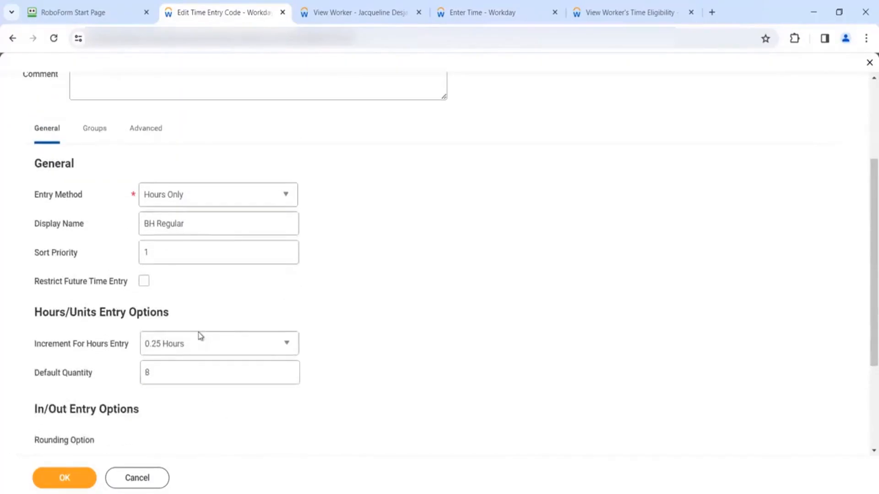
{"action": "left_click", "coordinate": [104, 132]}
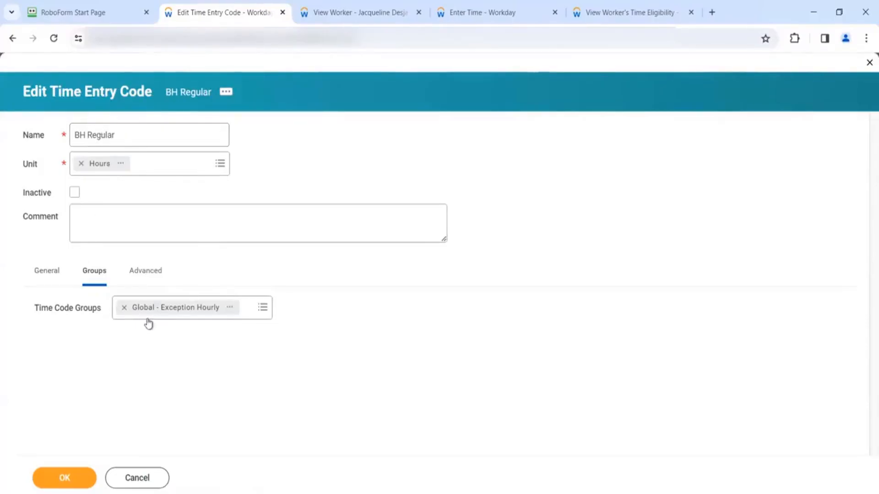
- Remove the Global - Exception Hourly chip from BH Regular's Time Code Groups
{"action": "left_click", "coordinate": [123, 308]}
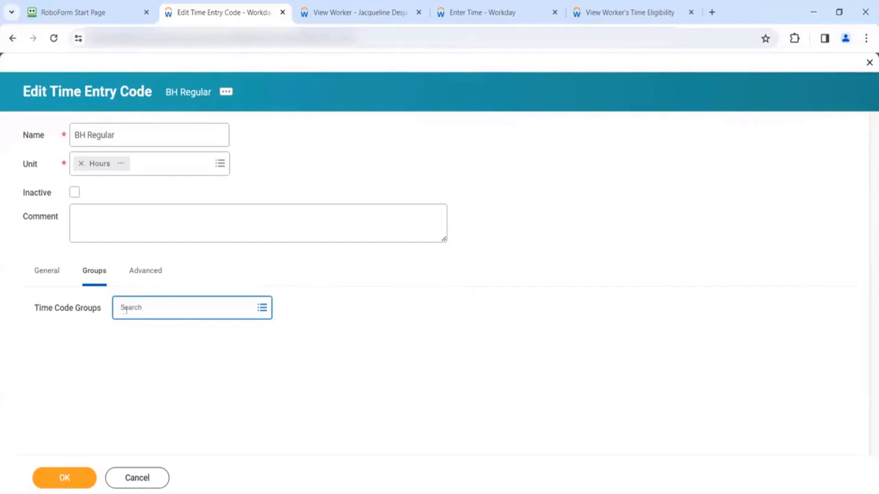
{"action": "left_click", "coordinate": [130, 309]}
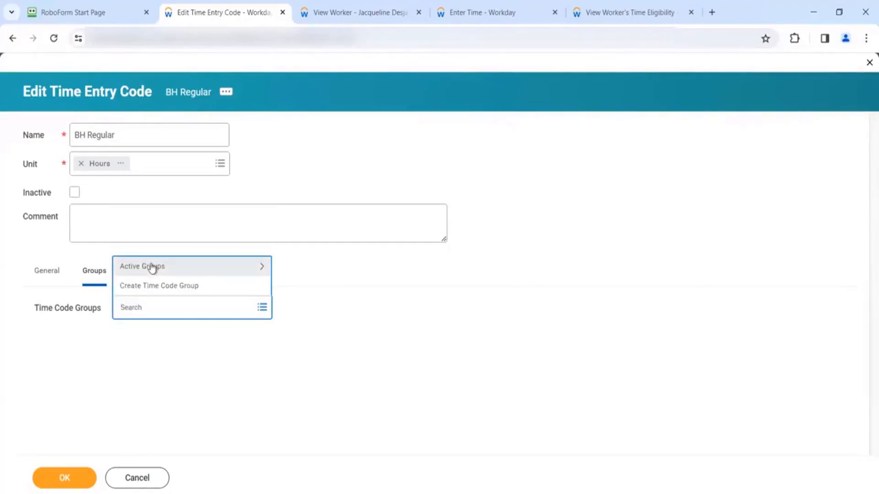
{"action": "left_click", "coordinate": [150, 285]}
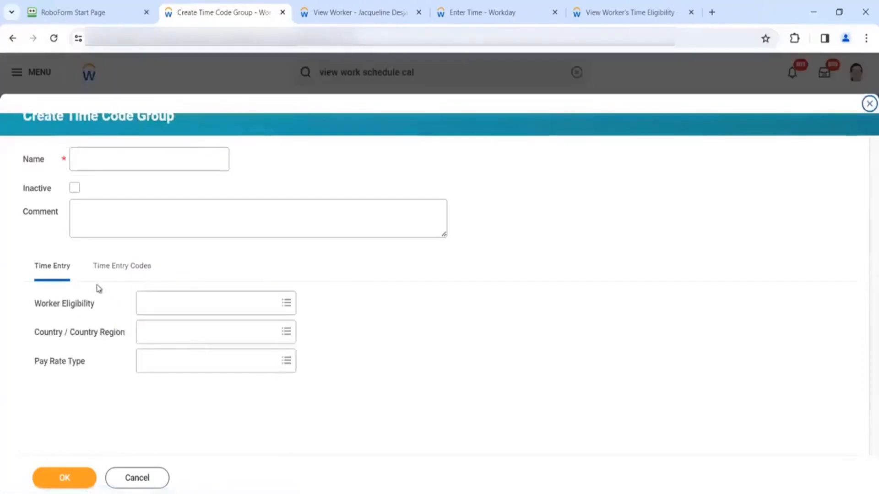
{"action": "left_click", "coordinate": [120, 271]}
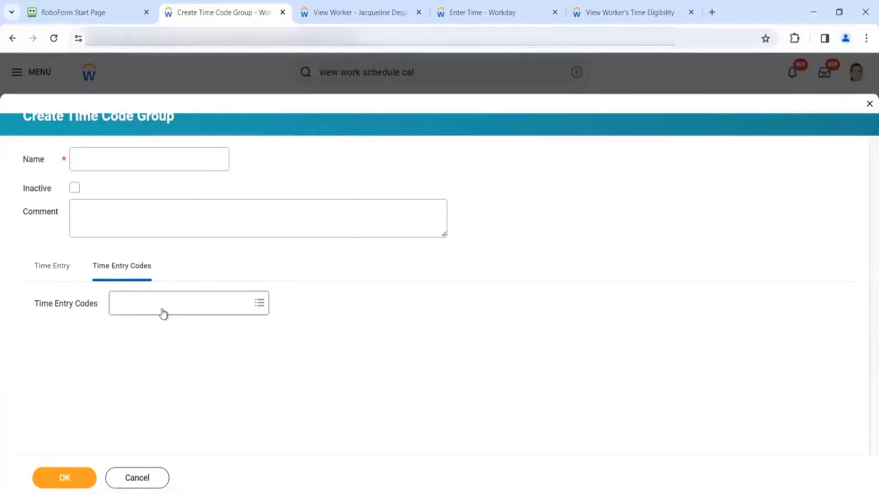
{"action": "left_click", "coordinate": [55, 271]}
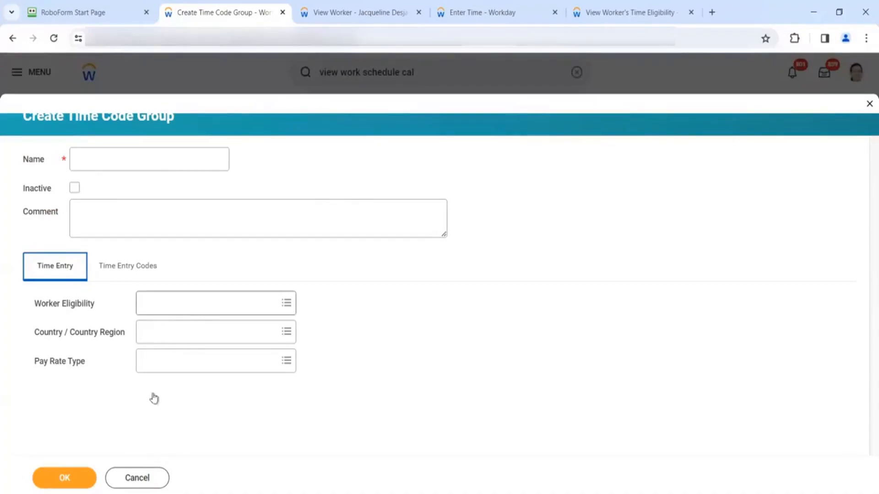
{"action": "left_click", "coordinate": [138, 478]}
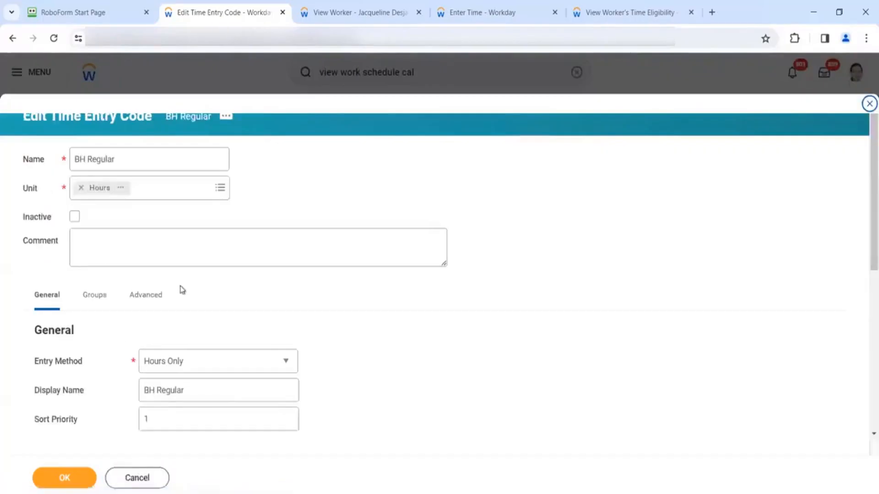
- Re-add Global - Exception Hourly to BH Regular, save, and open that group's details
{"action": "left_click", "coordinate": [97, 299]}
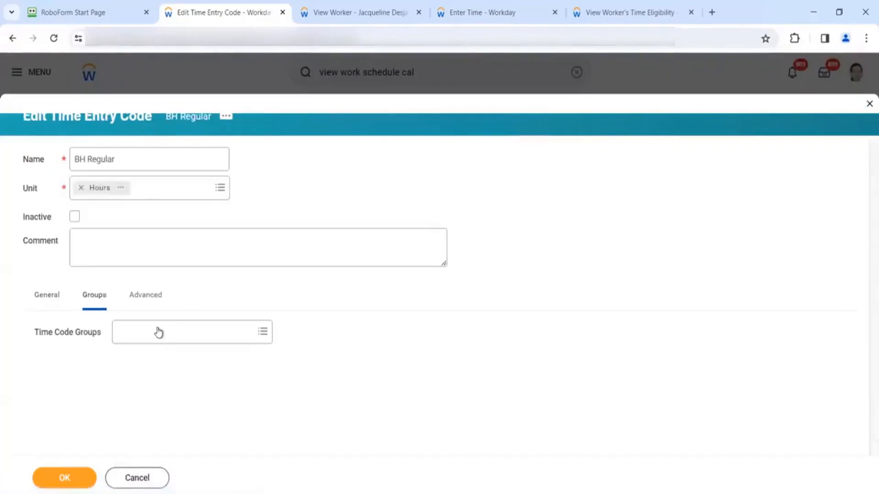
{"action": "left_click", "coordinate": [157, 330]}
{"action": "type", "text": "Global - Exception Hourly"}
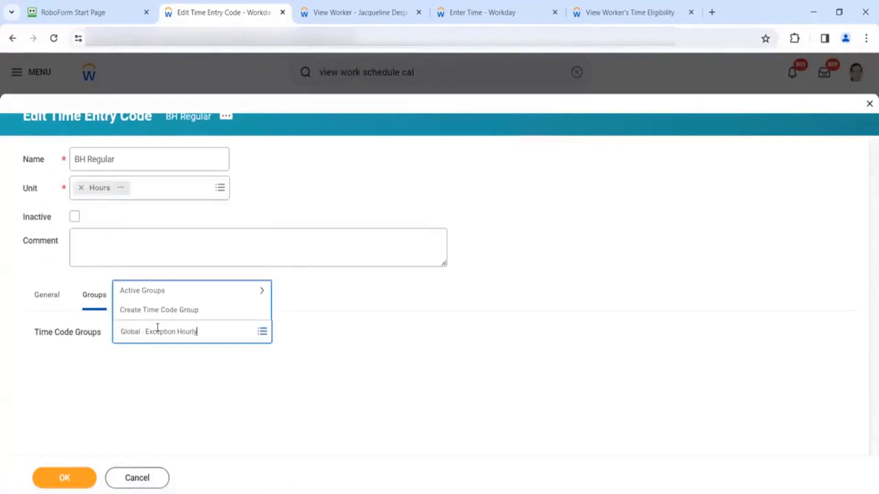
{"action": "key", "text": "Return"}
{"action": "left_click", "coordinate": [76, 479]}
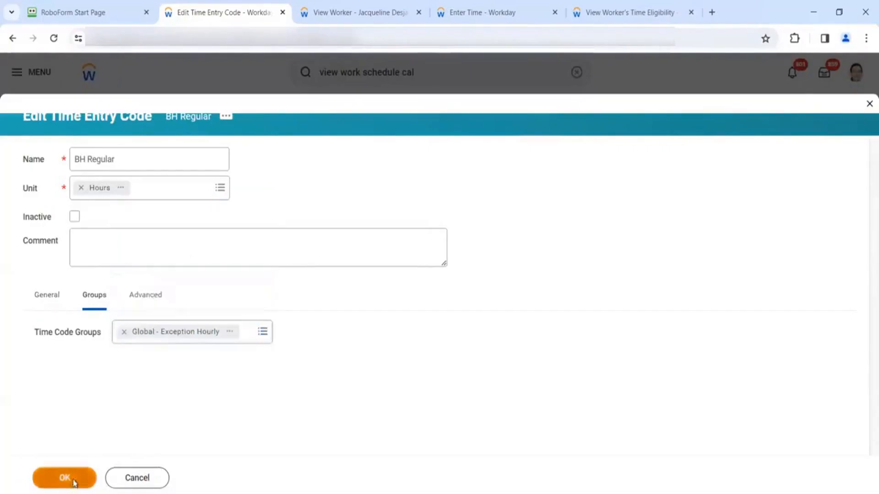
{"action": "left_click", "coordinate": [131, 235]}
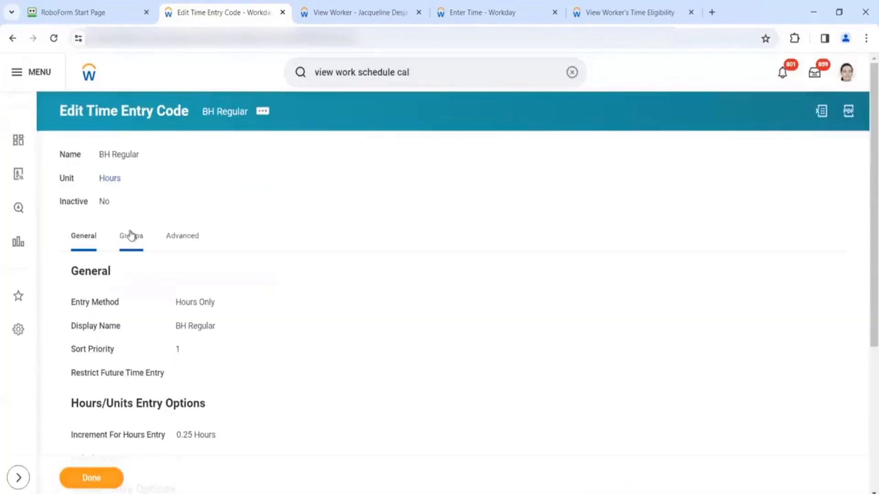
{"action": "left_click", "coordinate": [171, 279]}
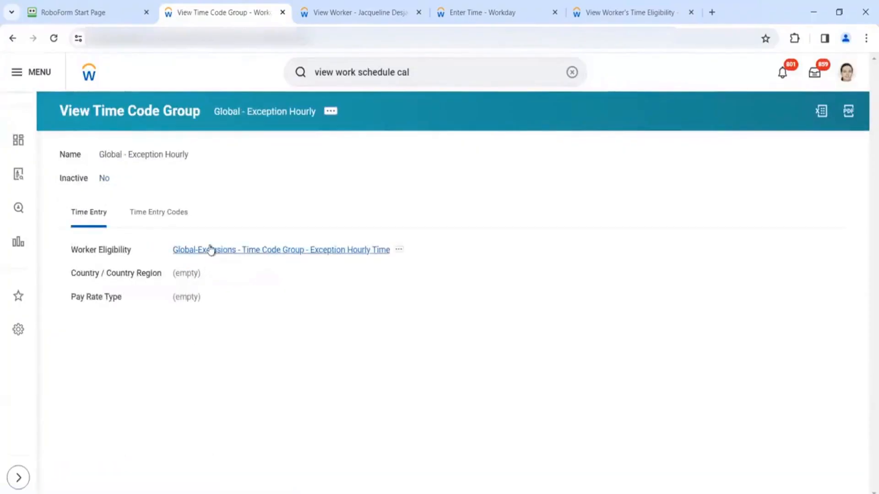
- Inspect the group's worker eligibility rule and its condition field details
{"action": "left_click", "coordinate": [211, 250]}
{"action": "scroll", "coordinate": [242, 286], "scroll_direction": "down", "scroll_amount": 1}
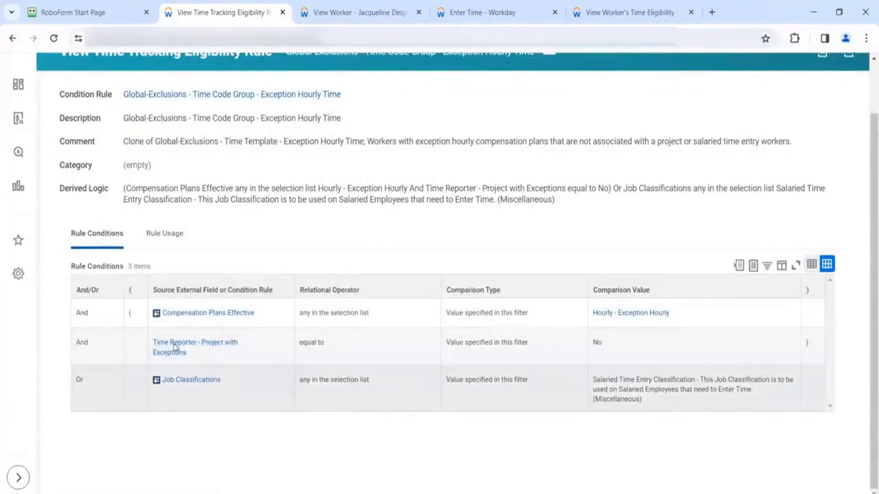
{"action": "mouse_move", "coordinate": [179, 349]}
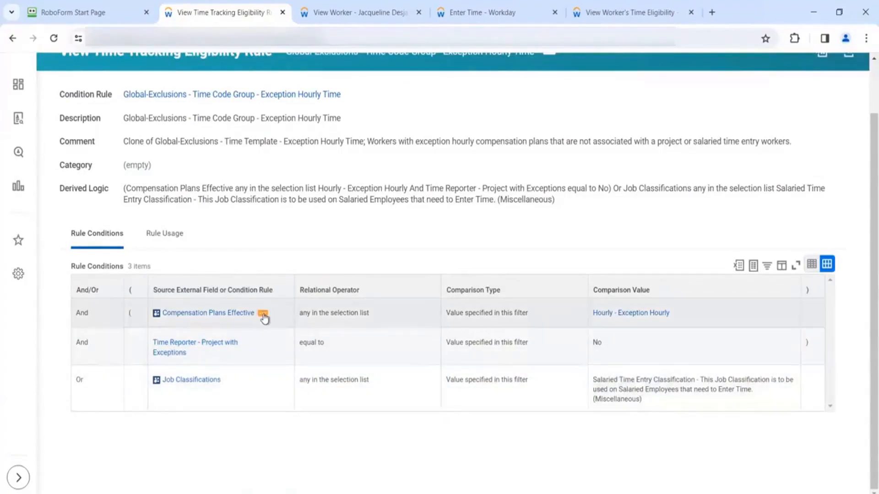
{"action": "left_click", "coordinate": [263, 316]}
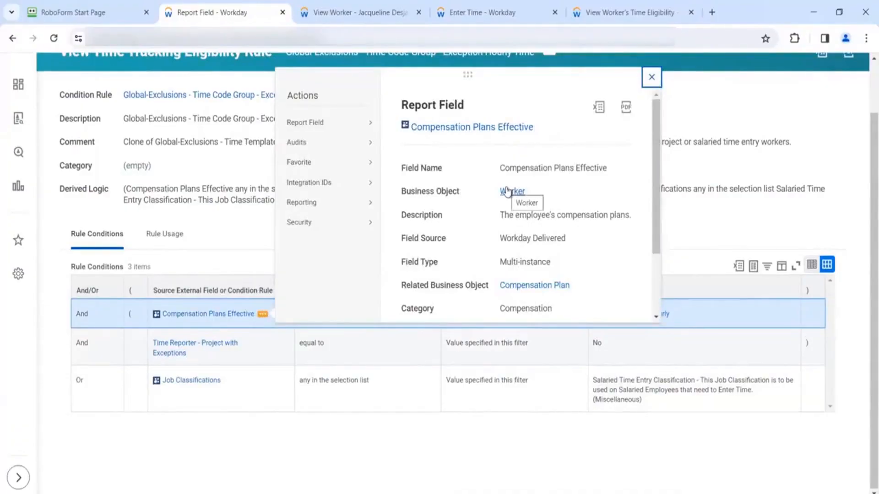
{"action": "left_click", "coordinate": [193, 354]}
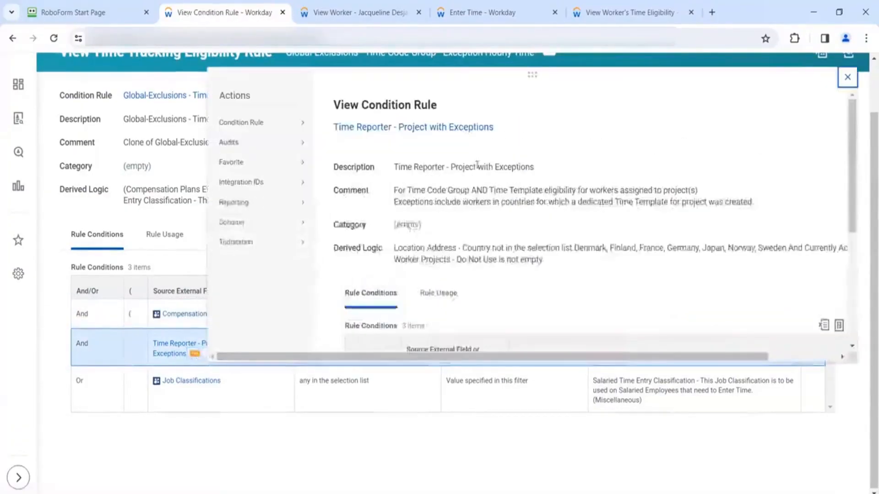
{"action": "left_click", "coordinate": [230, 383]}
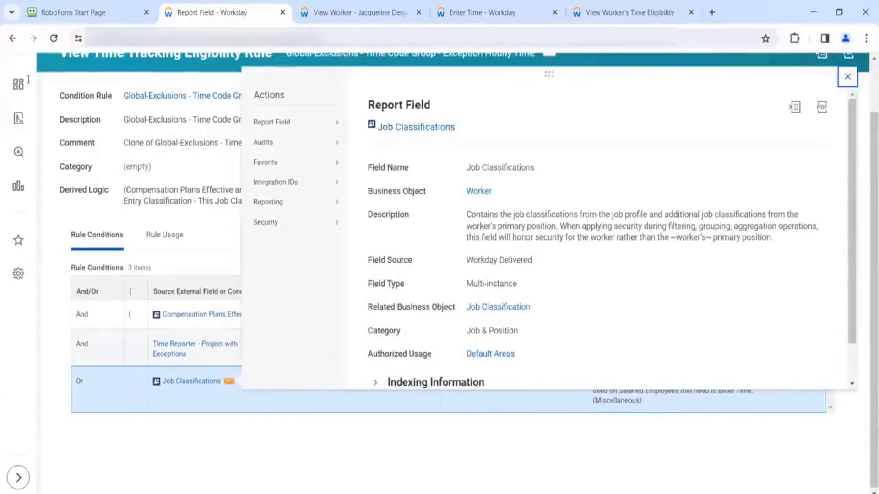
- Return to Global - Exception Hourly and list its codes: BH Regular and Exception Hours
{"action": "left_click", "coordinate": [13, 38]}
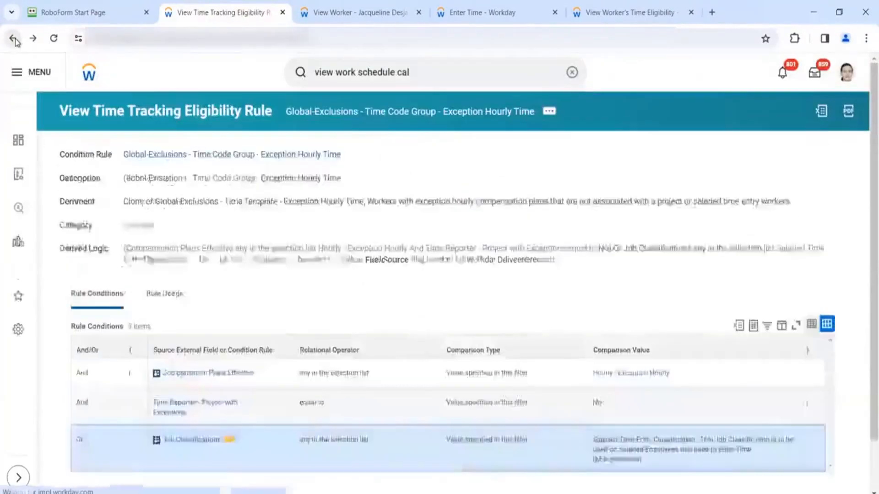
{"action": "left_click", "coordinate": [14, 39]}
{"action": "left_click", "coordinate": [28, 72]}
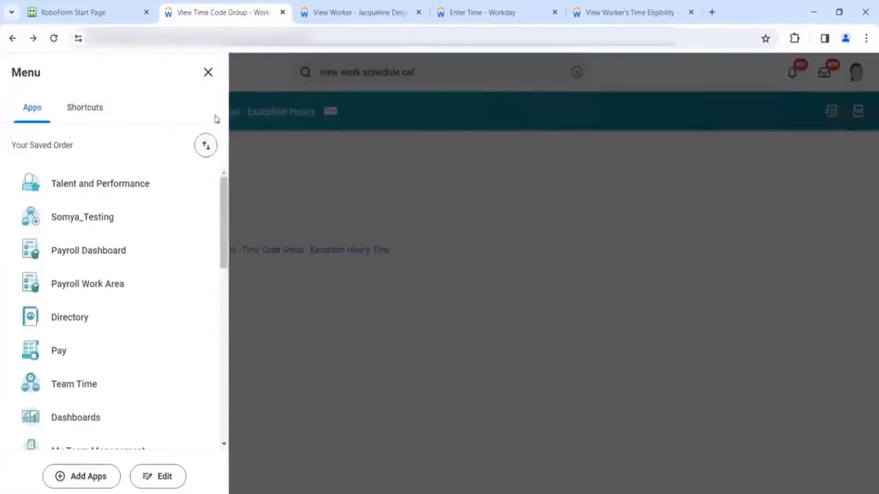
{"action": "left_click", "coordinate": [281, 160]}
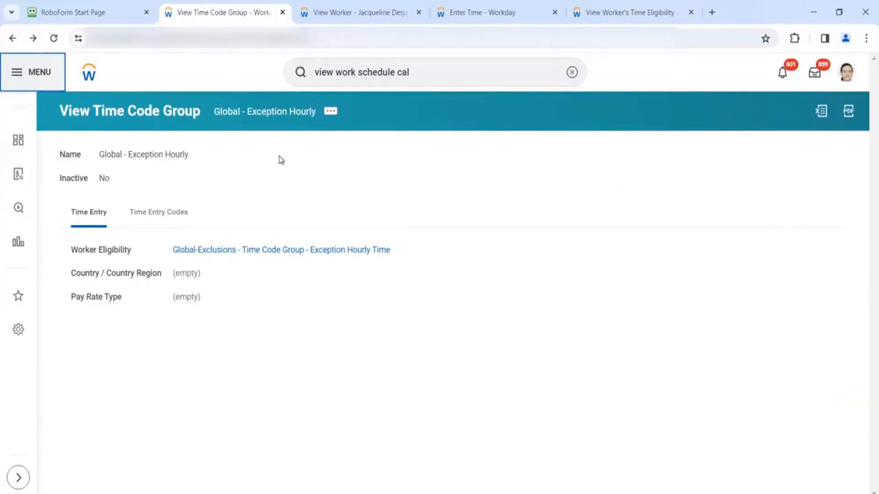
{"action": "left_click", "coordinate": [161, 212]}
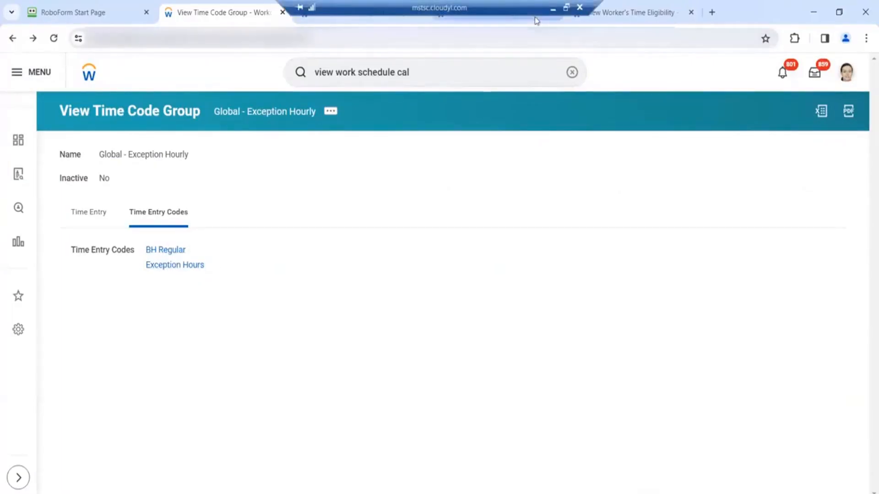
- Start a Wed 3/27 entry, browse Time Entry Codes, then check the worker's time eligibility report
{"action": "left_click", "coordinate": [533, 17]}
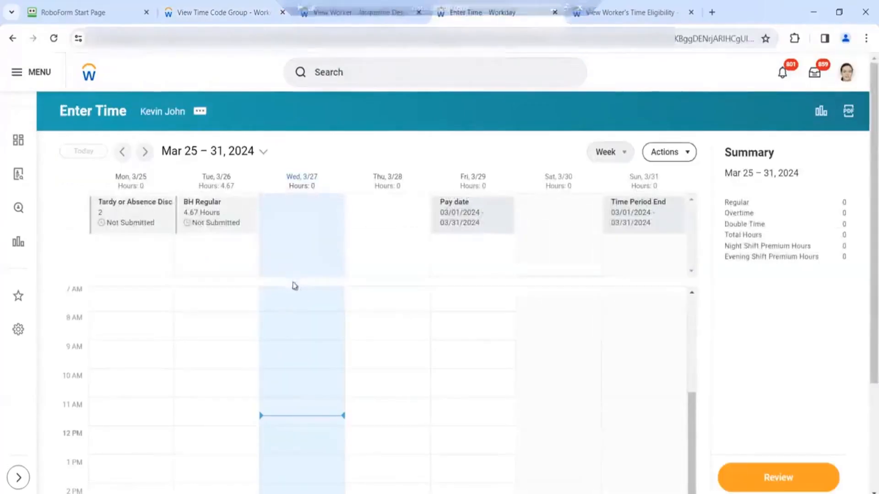
{"action": "left_click", "coordinate": [287, 308]}
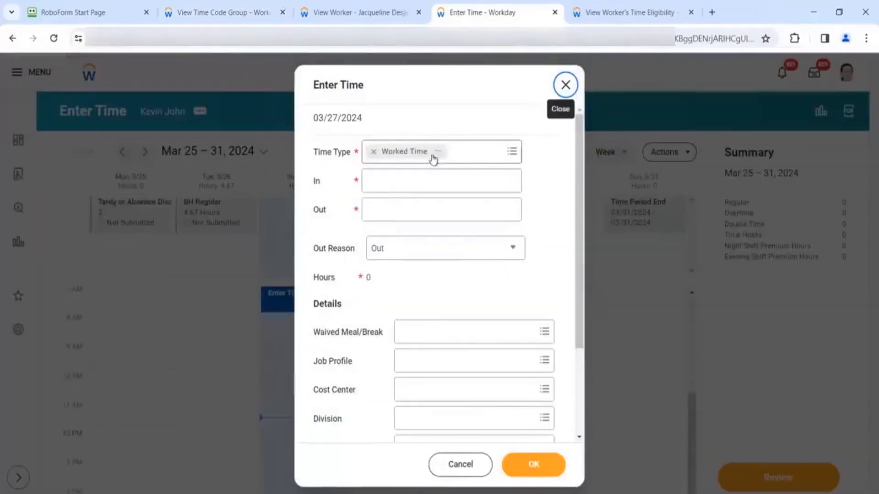
{"action": "left_click", "coordinate": [466, 152]}
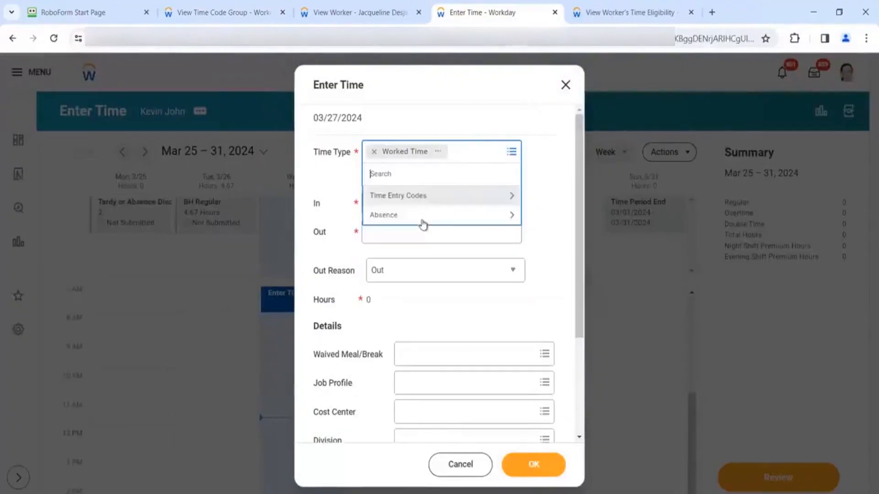
{"action": "left_click", "coordinate": [435, 196]}
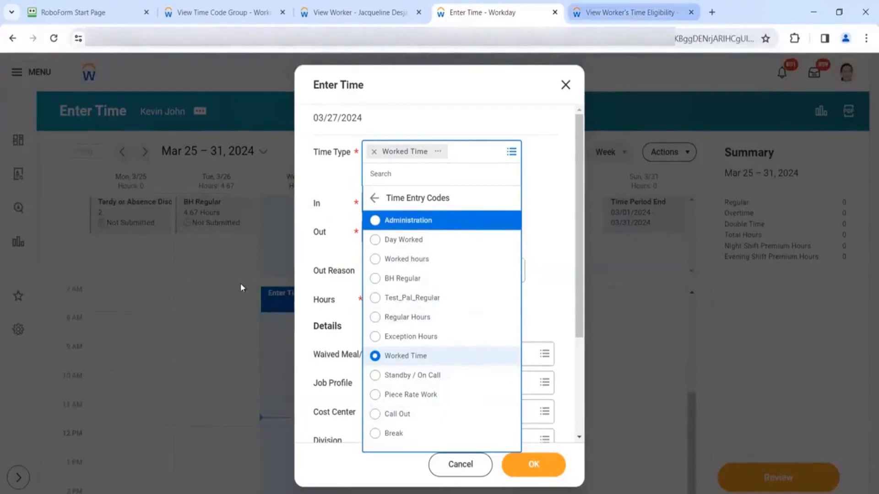
{"action": "left_click", "coordinate": [591, 12]}
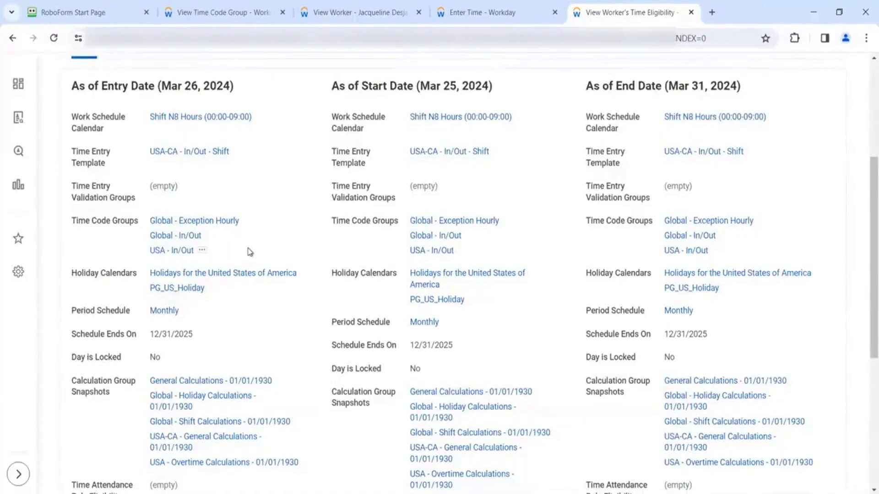
- Enter 4.67 hours of BH Regular on Wed 3/27 and read the 0.25-increment error
{"action": "left_click", "coordinate": [445, 11]}
{"action": "left_click", "coordinate": [431, 275]}
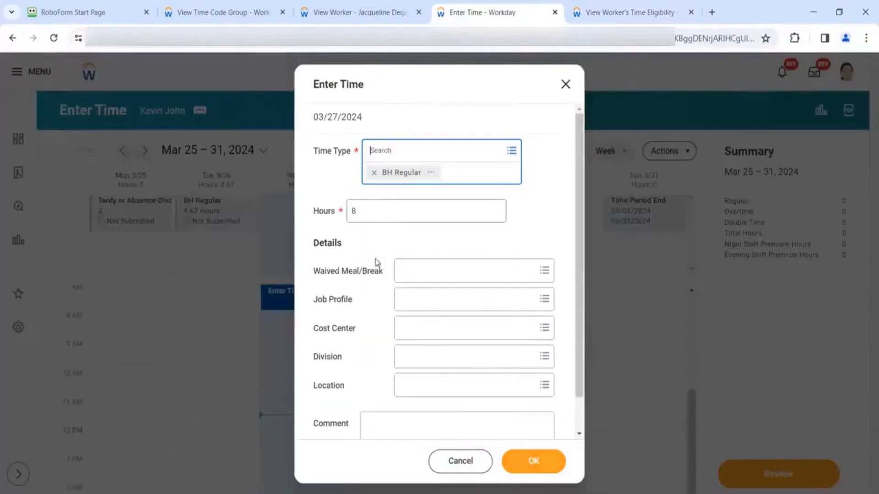
{"action": "key", "text": "Tab"}
{"action": "type", "text": "4.67"}
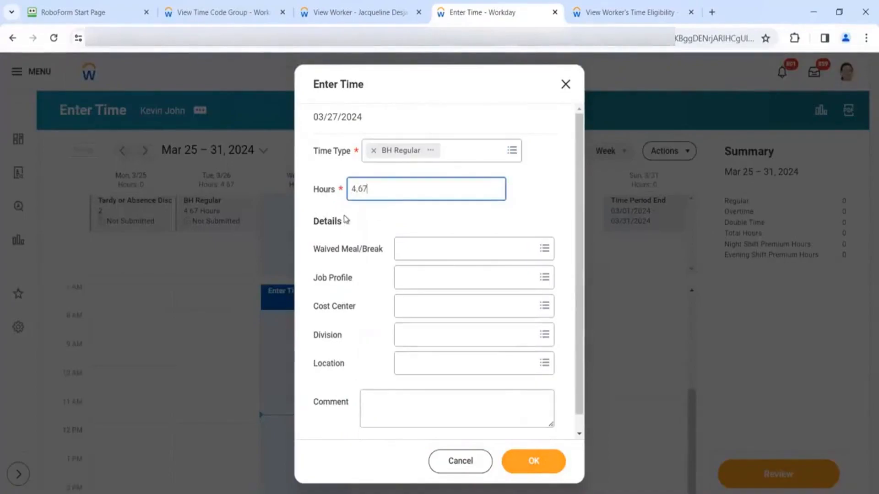
{"action": "left_click", "coordinate": [360, 228]}
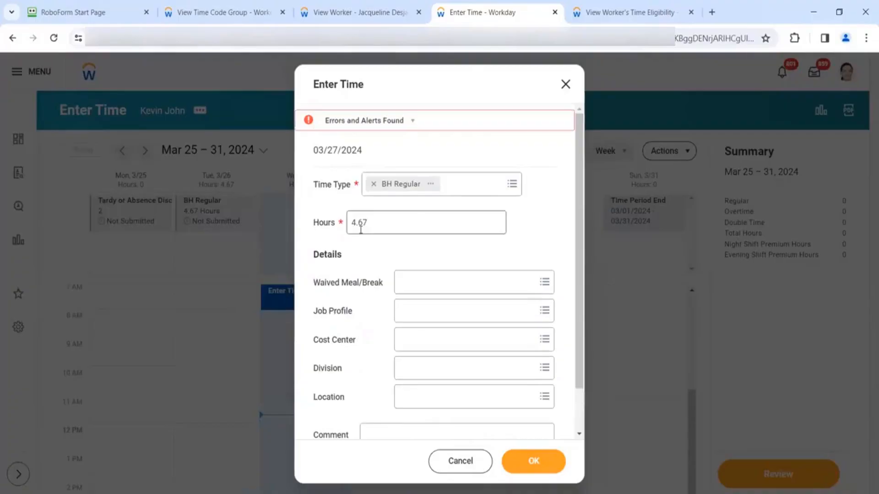
{"action": "left_click", "coordinate": [403, 121]}
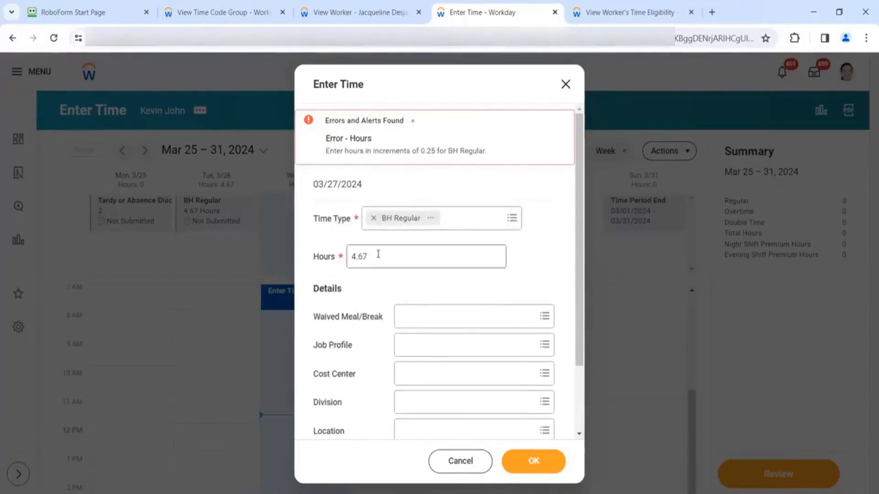
- Replace the hours with 4.50 and save the BH Regular entry
{"action": "left_click_drag", "start_coordinate": [379, 254], "coordinate": [339, 255]}
{"action": "type", "text": "4.50"}
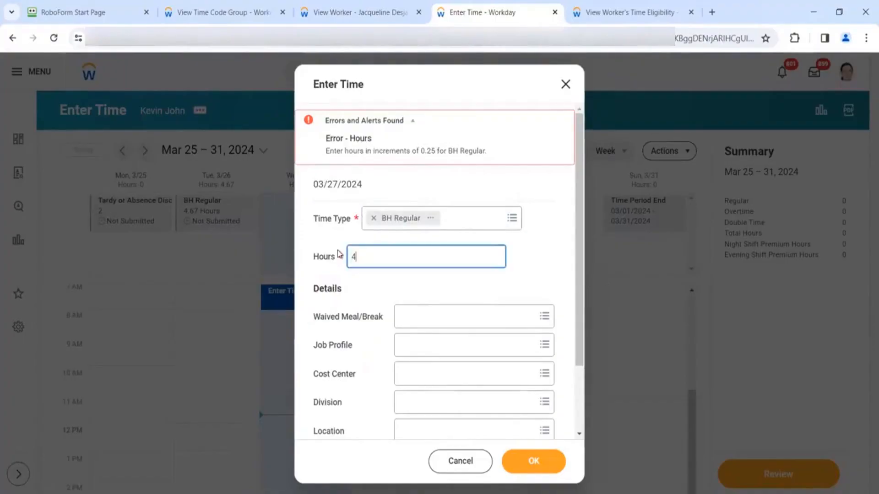
{"action": "left_click", "coordinate": [370, 291]}
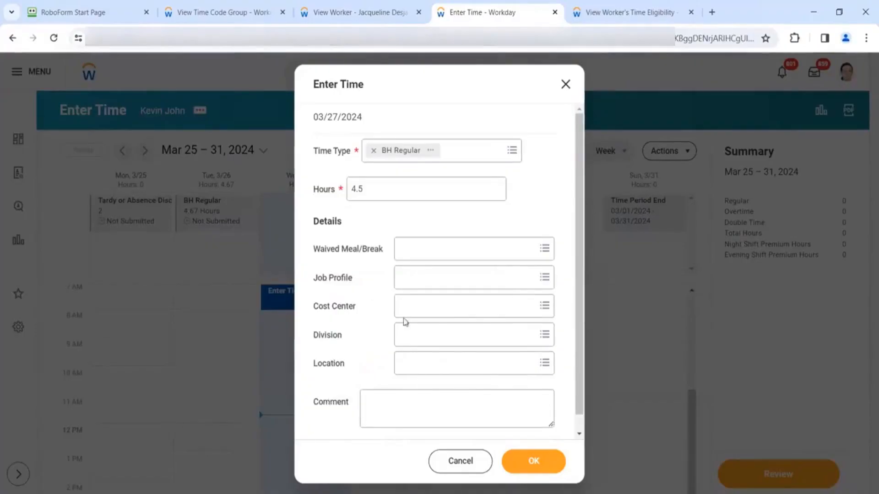
{"action": "left_click", "coordinate": [517, 467]}
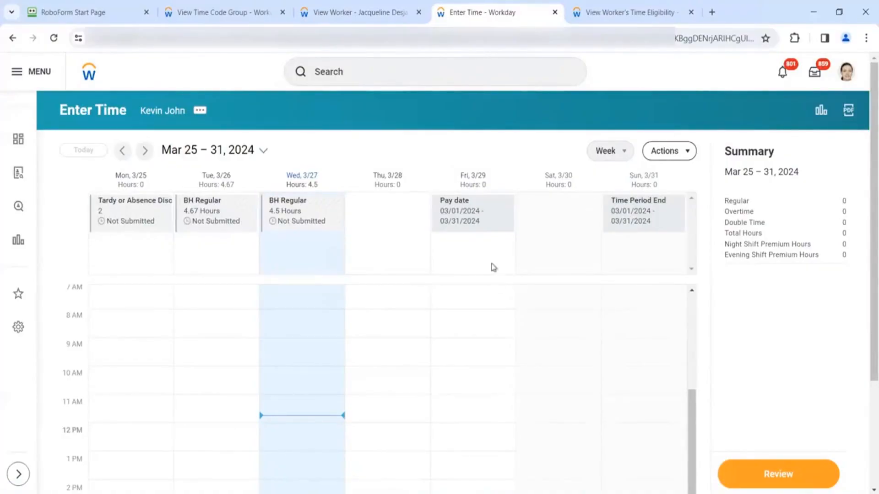
{"action": "left_click", "coordinate": [261, 16]}
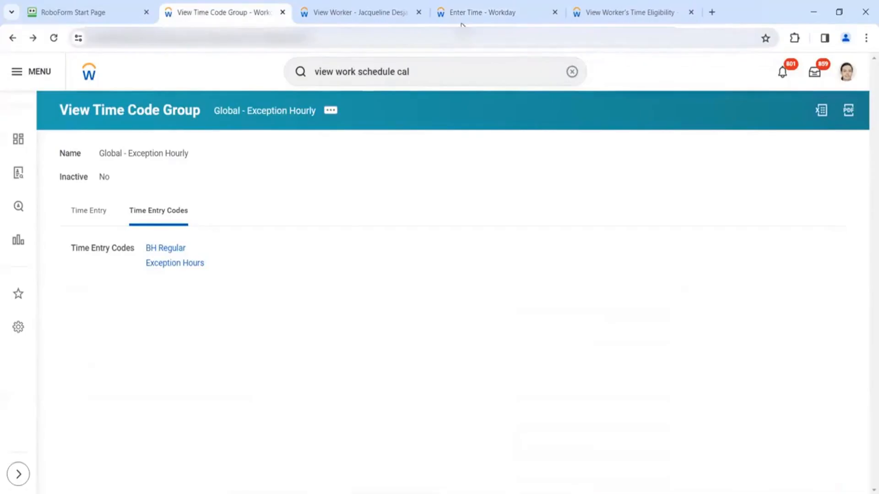
{"action": "mouse_move", "coordinate": [461, 24]}
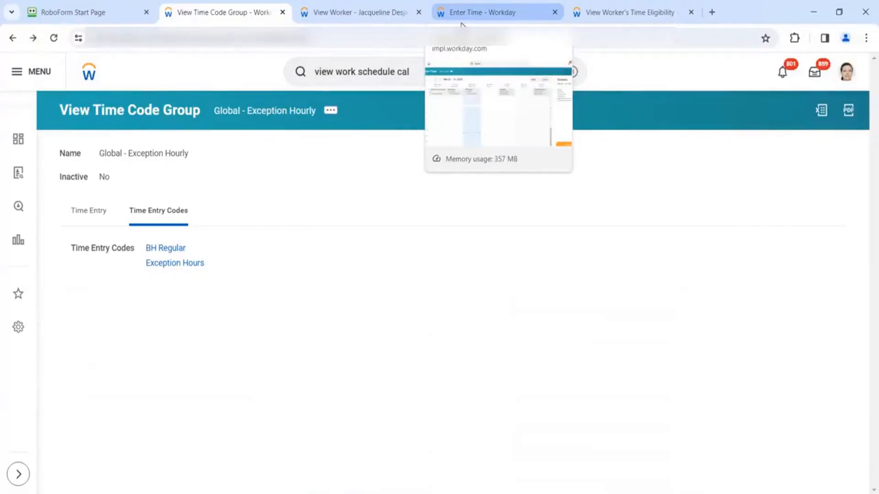
{"action": "left_click", "coordinate": [462, 24]}
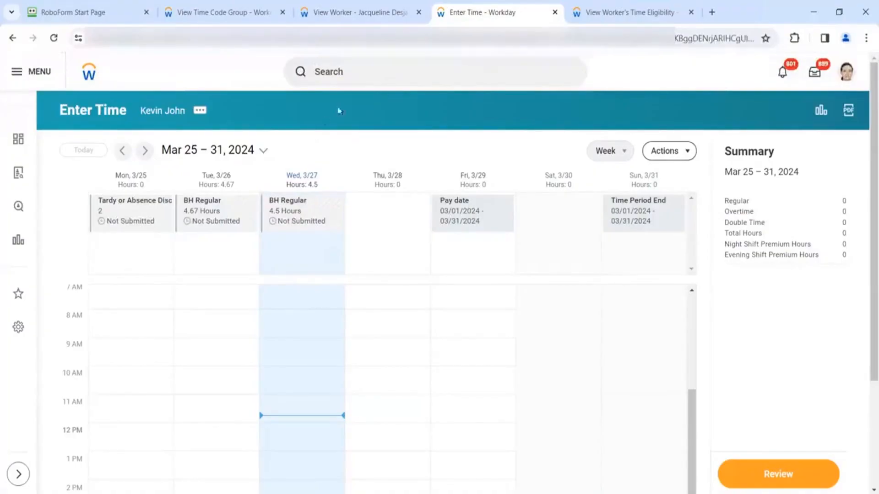
{"action": "left_click", "coordinate": [351, 71]}
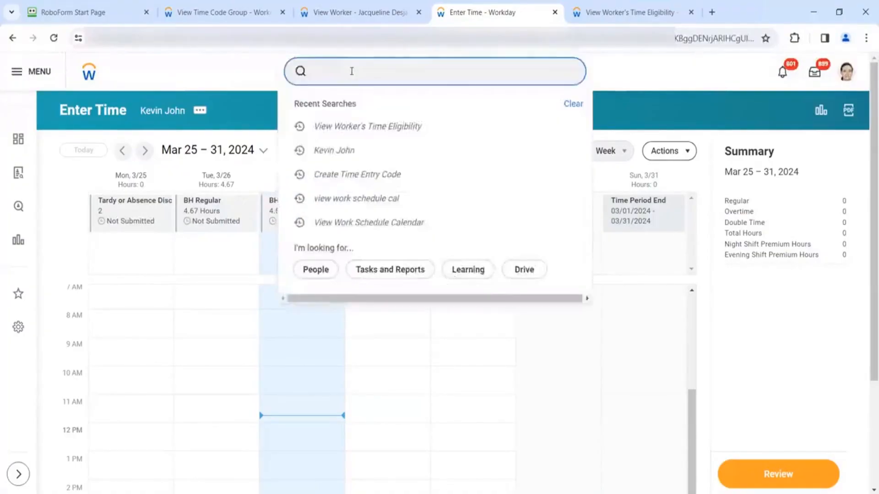
{"action": "type", "text": "create "}
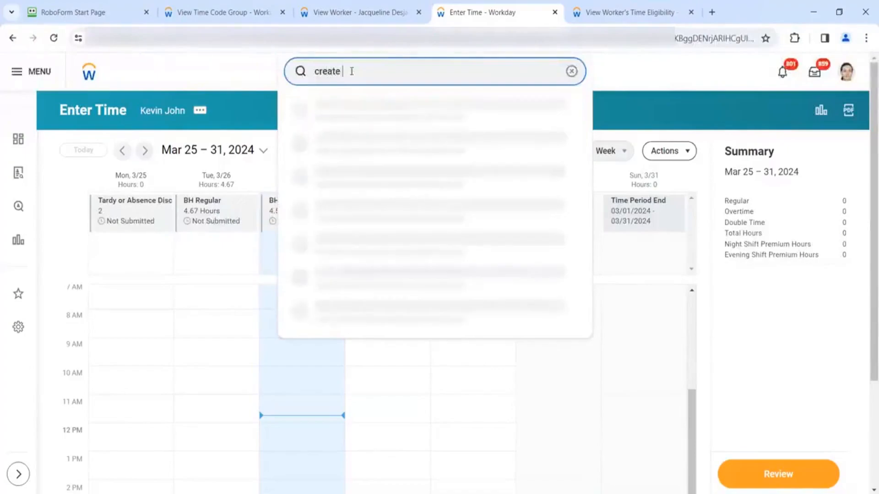
{"action": "type", "text": "t9ime ="}
{"action": "key", "text": "BackSpace"}
{"action": "key", "text": "BackSpace"}
{"action": "key", "text": "BackSpace"}
{"action": "key", "text": "BackSpace"}
{"action": "key", "text": "BackSpace"}
{"action": "key", "text": "BackSpace"}
{"action": "type", "text": "ime en"}
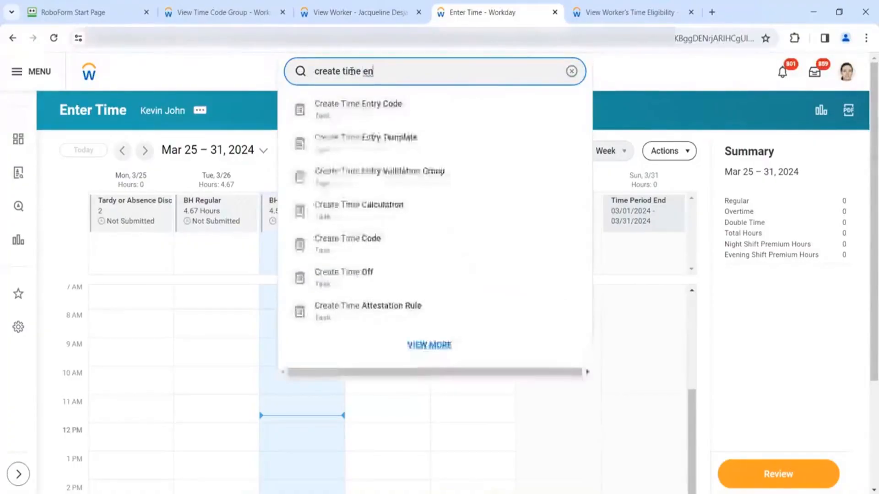
{"action": "type", "text": "tr"}
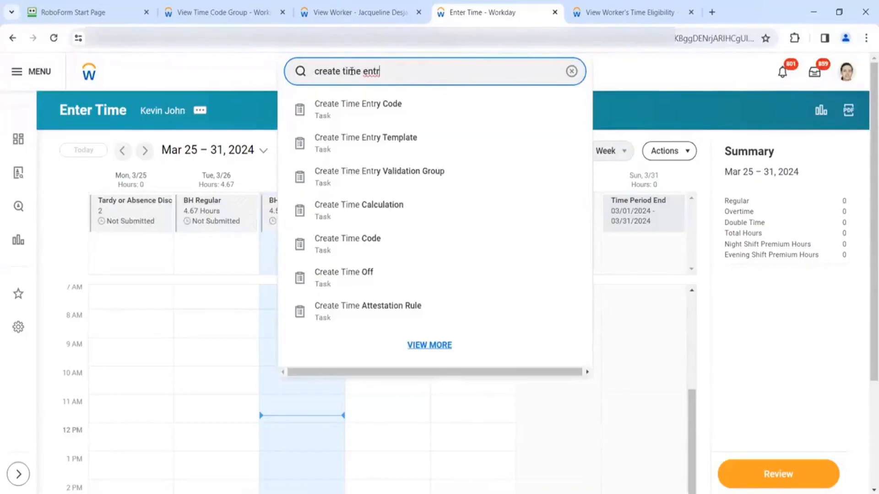
{"action": "type", "text": "y code"}
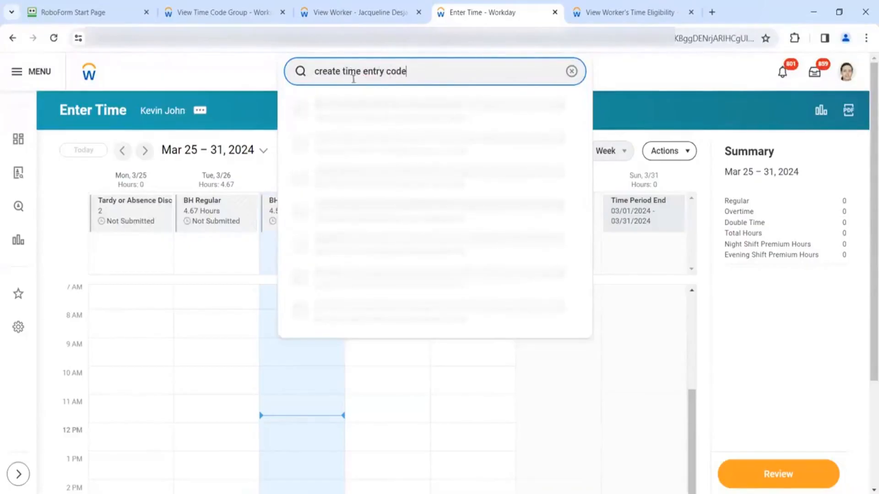
{"action": "left_click", "coordinate": [340, 102]}
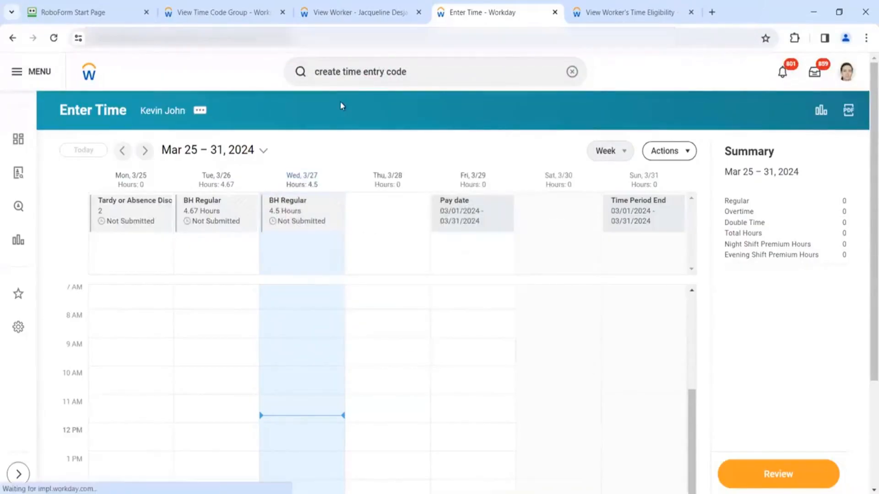
{"action": "left_click", "coordinate": [164, 154]}
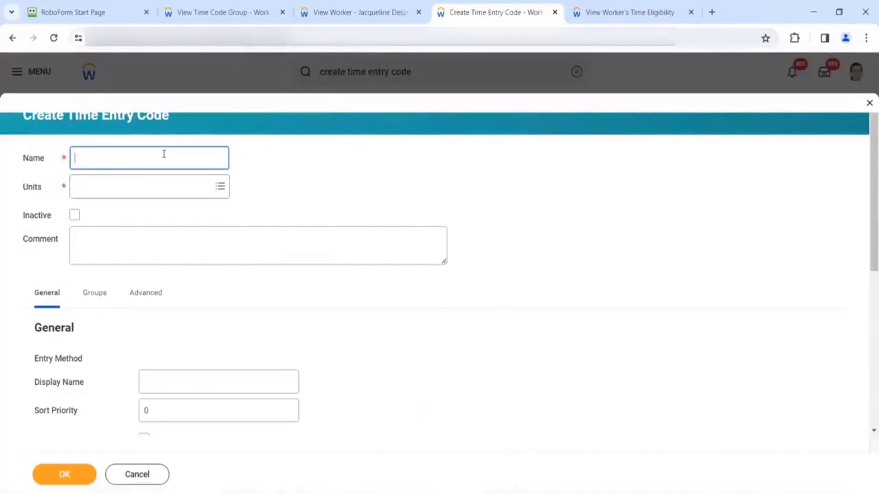
{"action": "type", "text": "BH In/Out"}
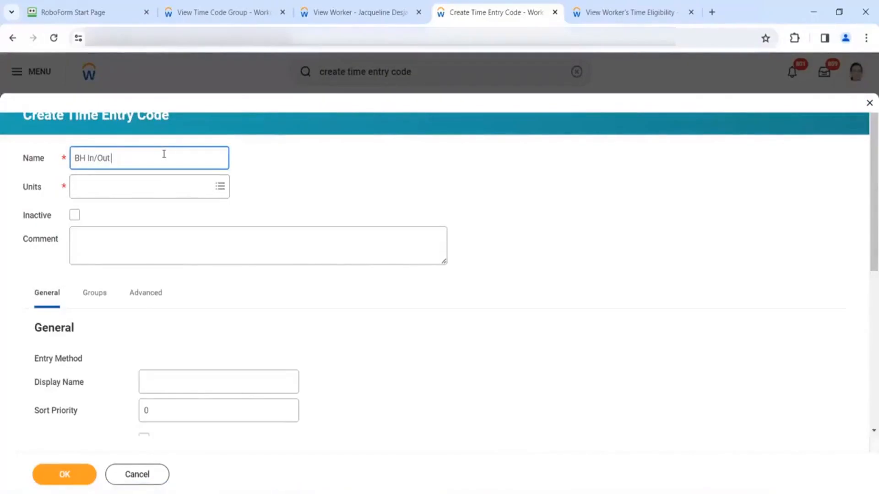
{"action": "key", "text": "ctrl+a"}
{"action": "key", "text": "ctrl+c"}
{"action": "left_click", "coordinate": [154, 195]}
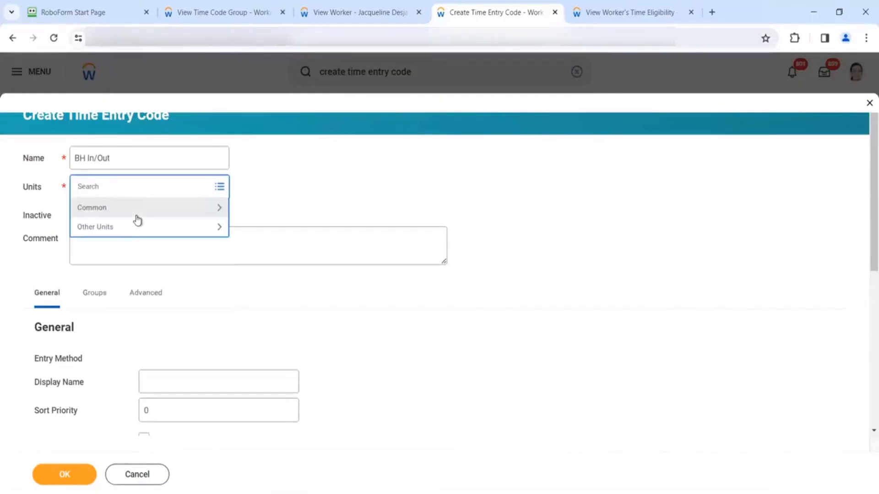
{"action": "left_click", "coordinate": [137, 217]}
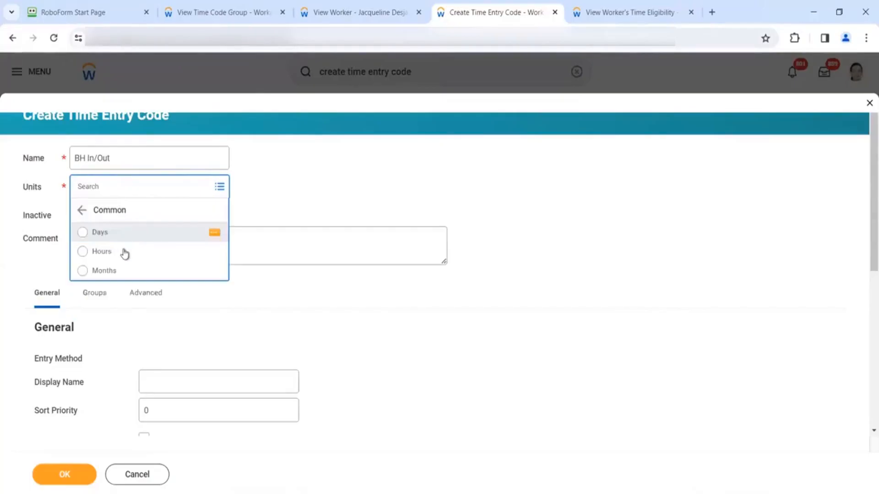
{"action": "left_click", "coordinate": [124, 251]}
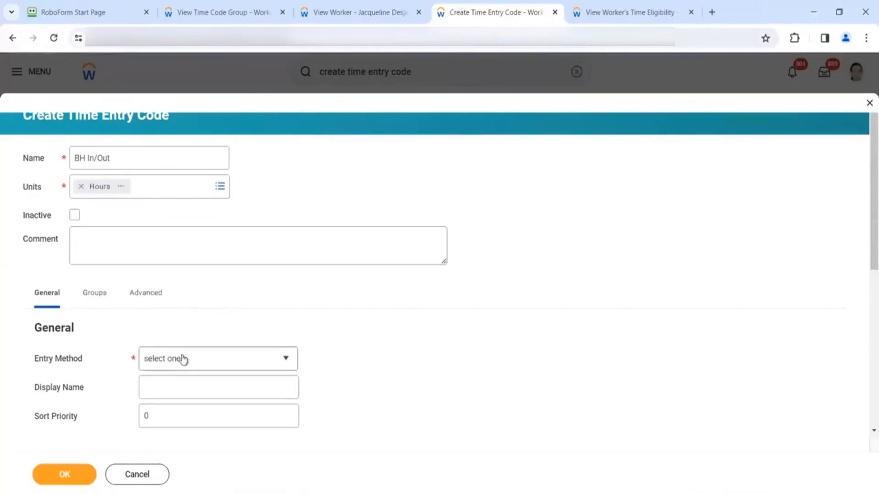
{"action": "left_click", "coordinate": [184, 359]}
{"action": "left_click", "coordinate": [178, 419]}
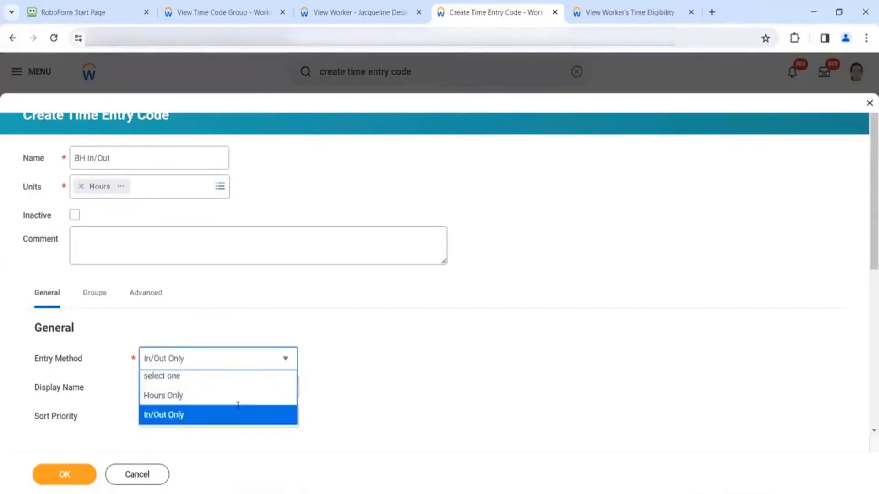
{"action": "left_click", "coordinate": [212, 395]}
{"action": "key", "text": "ctrl+v"}
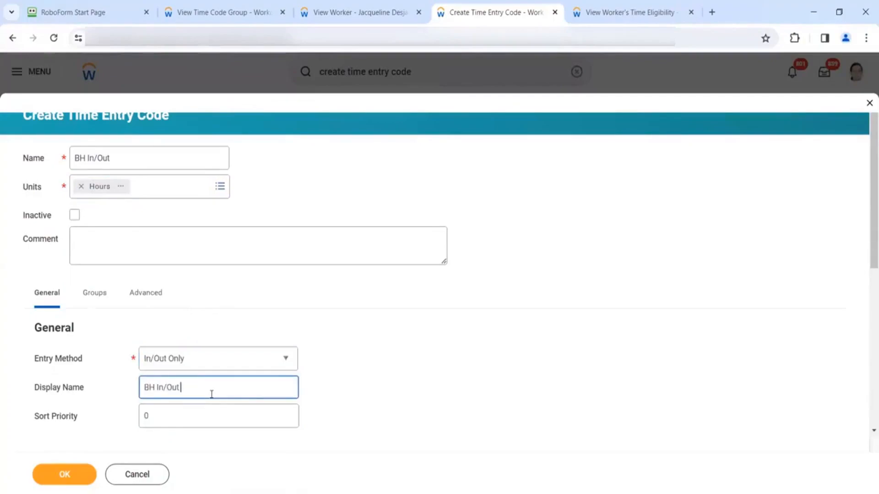
{"action": "left_click", "coordinate": [200, 418]}
{"action": "key", "text": "BackSpace"}
{"action": "type", "text": "2"}
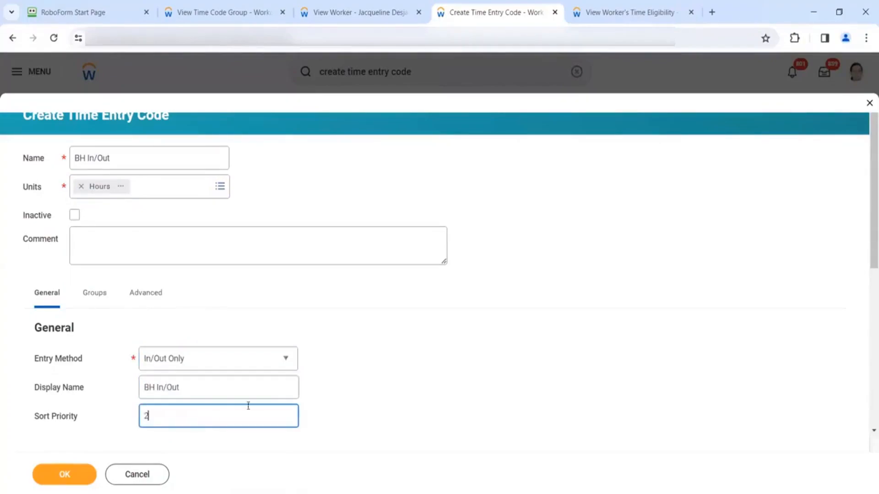
{"action": "left_click", "coordinate": [330, 410]}
{"action": "scroll", "coordinate": [330, 411], "scroll_direction": "down", "scroll_amount": 3}
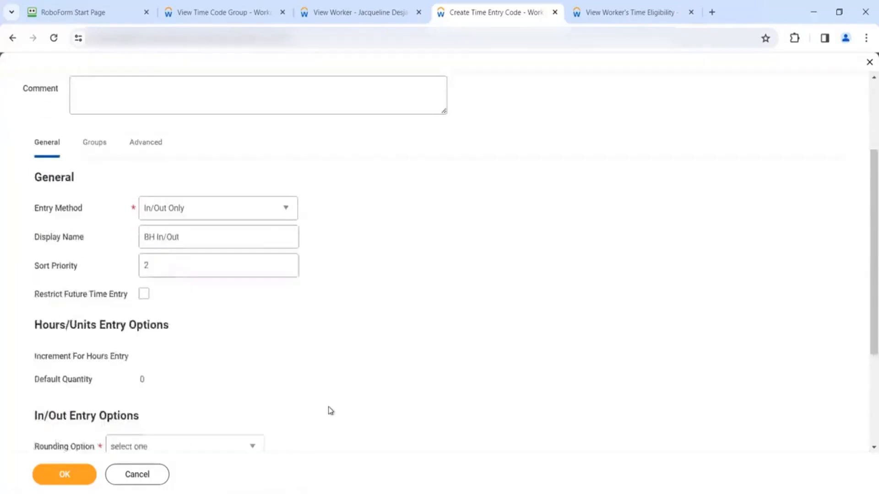
{"action": "scroll", "coordinate": [331, 411], "scroll_direction": "down", "scroll_amount": 1}
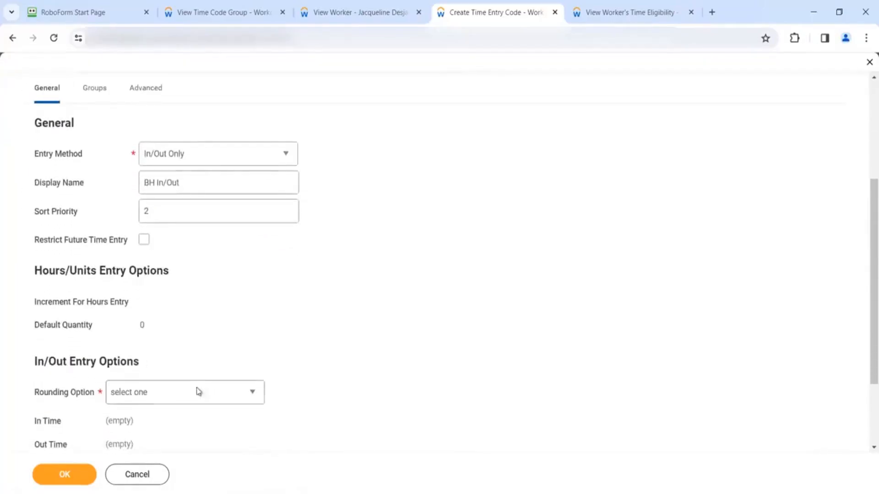
{"action": "left_click", "coordinate": [233, 162]}
{"action": "left_click", "coordinate": [202, 196]}
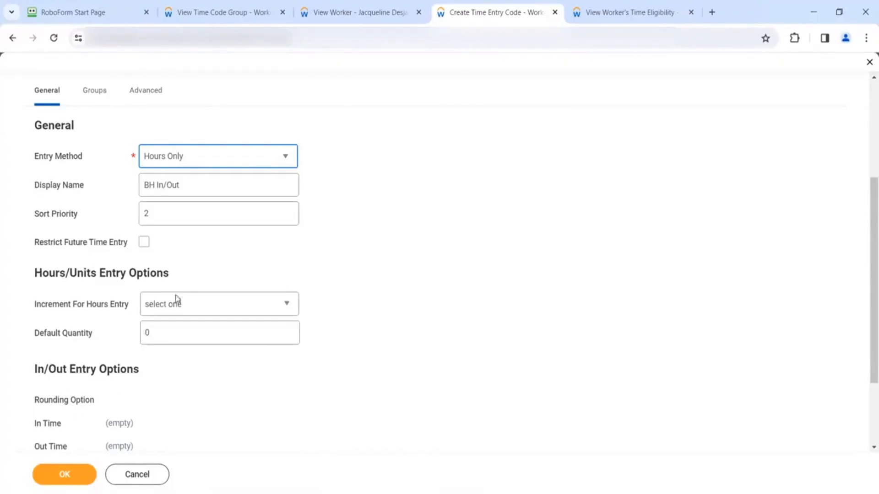
{"action": "left_click", "coordinate": [229, 167]}
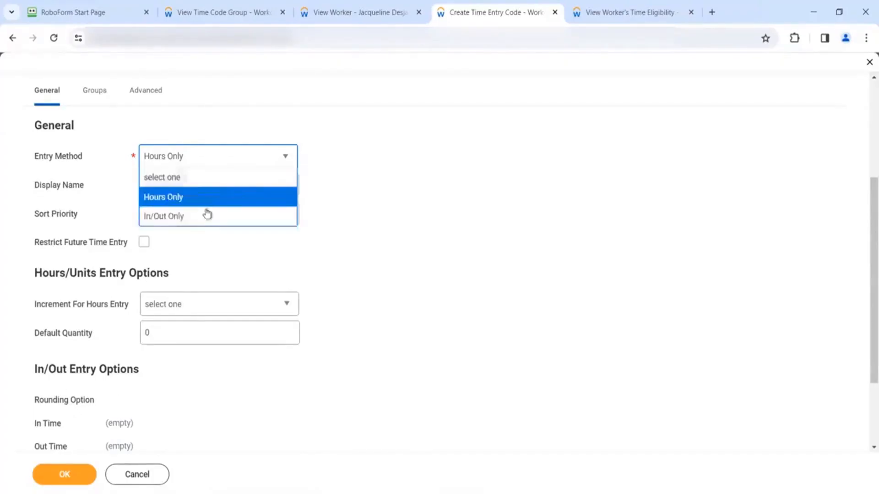
{"action": "left_click", "coordinate": [204, 218]}
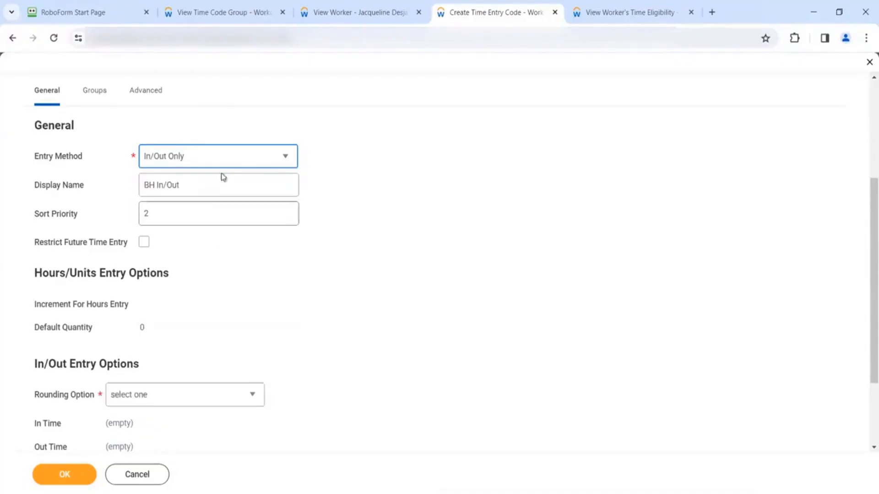
{"action": "mouse_move", "coordinate": [230, 163]}
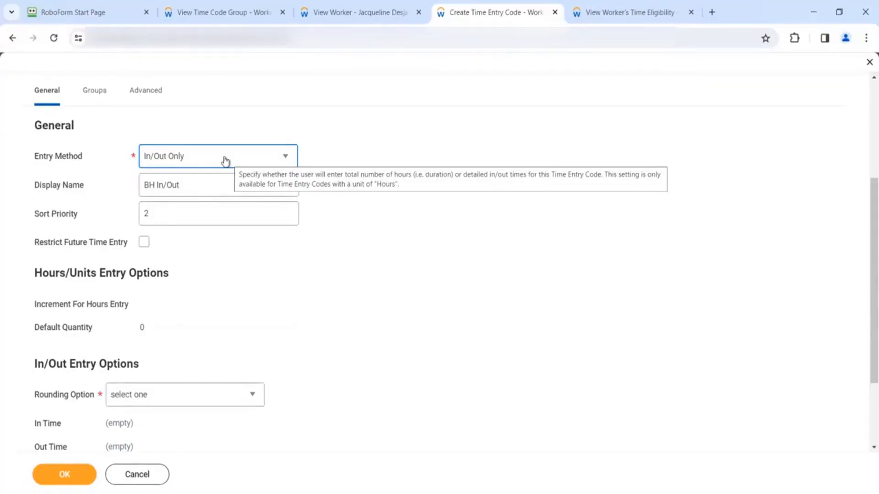
{"action": "left_click_drag", "start_coordinate": [168, 365], "coordinate": [239, 339]}
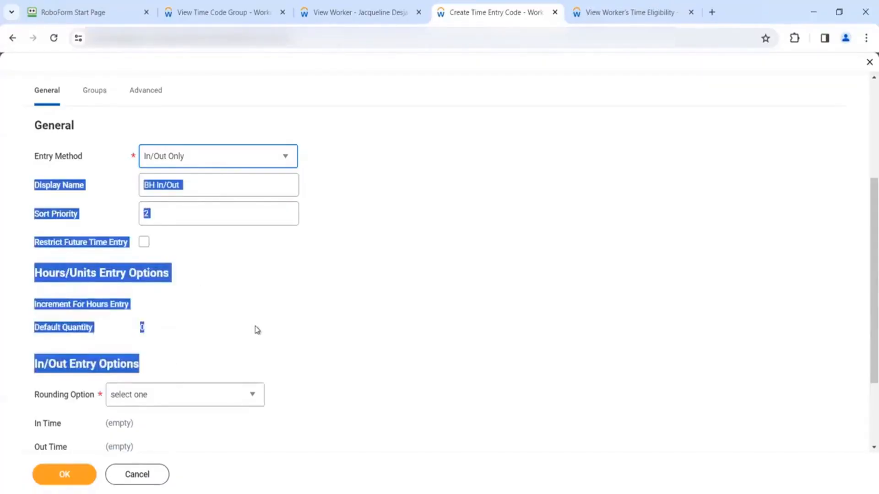
{"action": "left_click", "coordinate": [267, 324]}
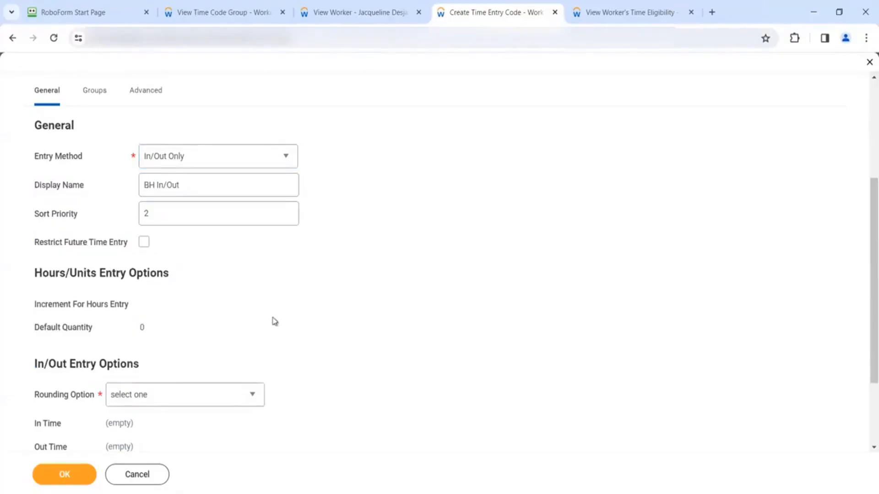
- Open the Rounding Option list under In/Out Entry Options for the BH In/Out code
{"action": "left_click", "coordinate": [216, 403]}
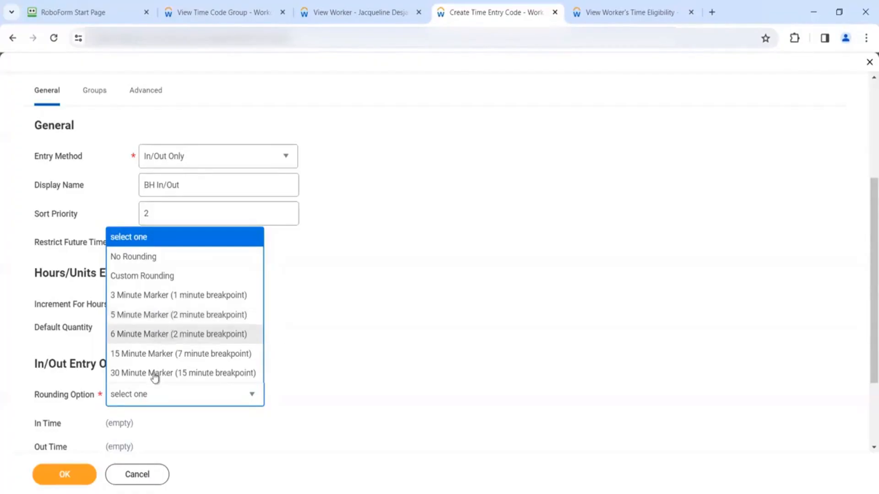
- Set Rounding Option to 15 Minute Marker (7 minute breakpoint)
{"action": "left_click", "coordinate": [163, 354]}
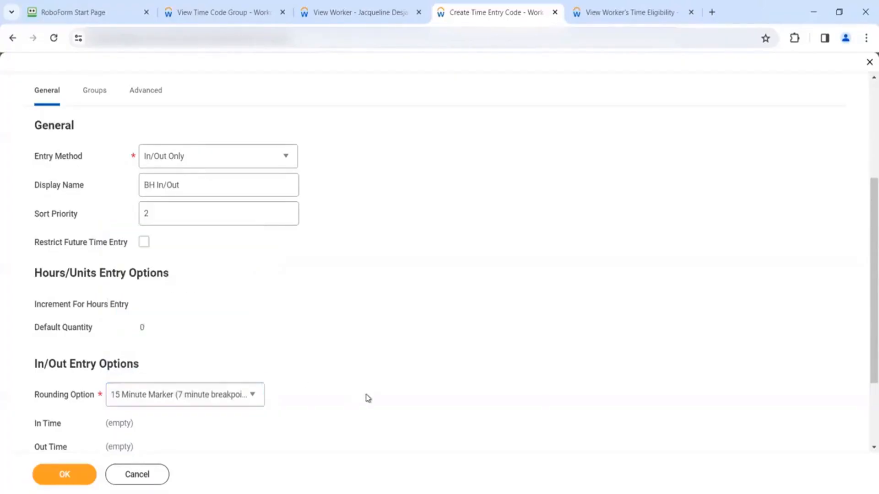
{"action": "scroll", "coordinate": [368, 398], "scroll_direction": "down", "scroll_amount": 2}
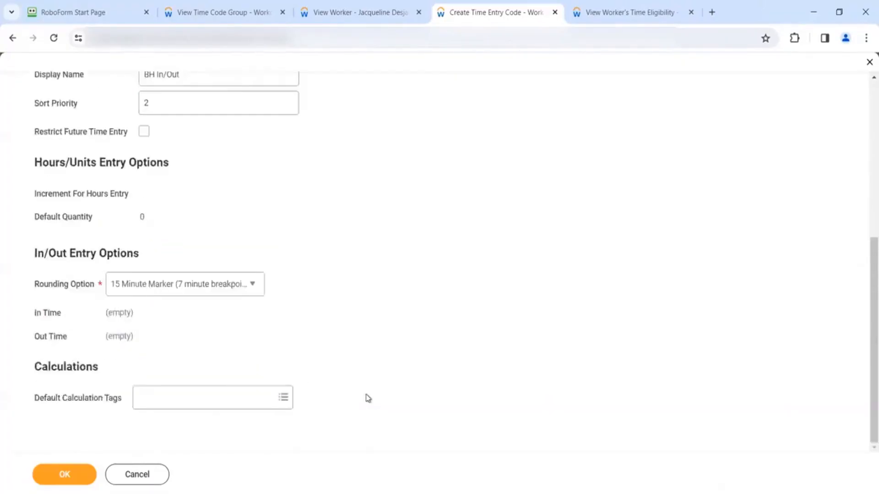
{"action": "right_click", "coordinate": [368, 398]}
{"action": "left_click", "coordinate": [322, 245]}
{"action": "scroll", "coordinate": [323, 247], "scroll_direction": "up", "scroll_amount": 3}
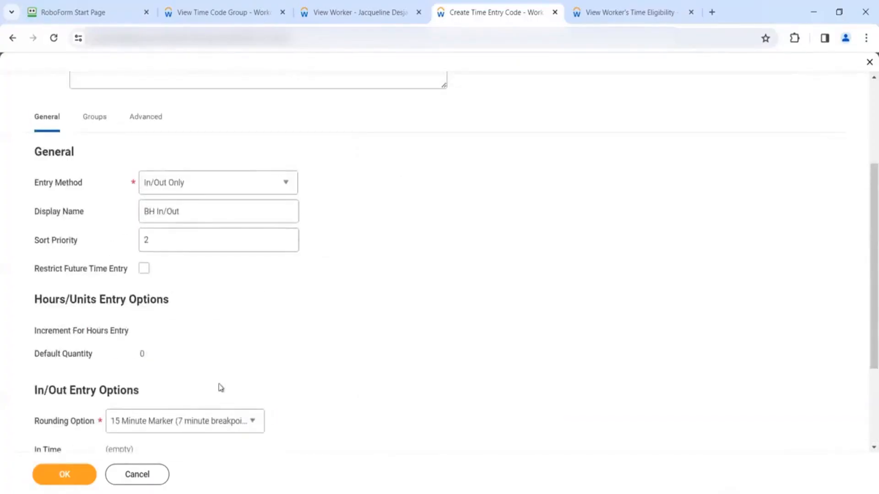
- Add the Global - Exception Hourly time code group and save the BH In/Out code
{"action": "left_click", "coordinate": [98, 122]}
{"action": "left_click", "coordinate": [183, 311]}
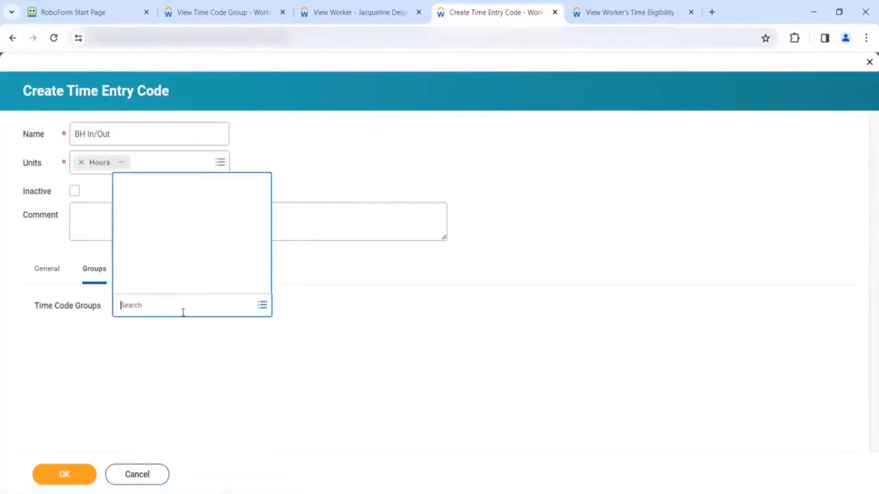
{"action": "type", "text": "BH In/Out"}
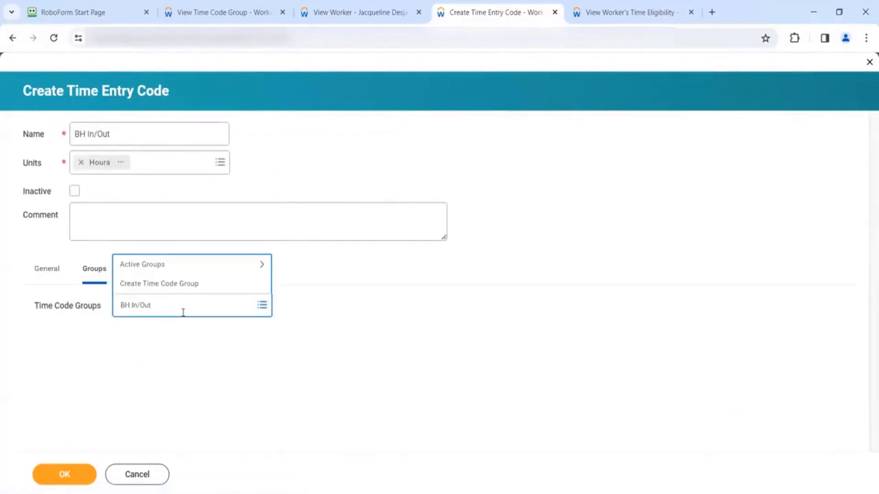
{"action": "key", "text": "BackSpace"}
{"action": "key", "text": "BackSpace"}
{"action": "key", "text": "BackSpace"}
{"action": "key", "text": "BackSpace"}
{"action": "key", "text": "BackSpace"}
{"action": "key", "text": "BackSpace"}
{"action": "key", "text": "BackSpace"}
{"action": "key", "text": "BackSpace"}
{"action": "key", "text": "BackSpace"}
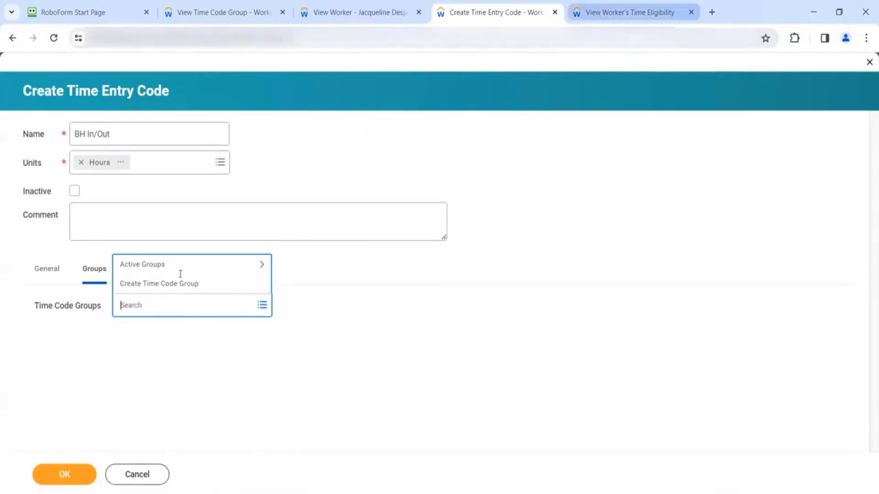
{"action": "key", "text": "ctrl+Tab"}
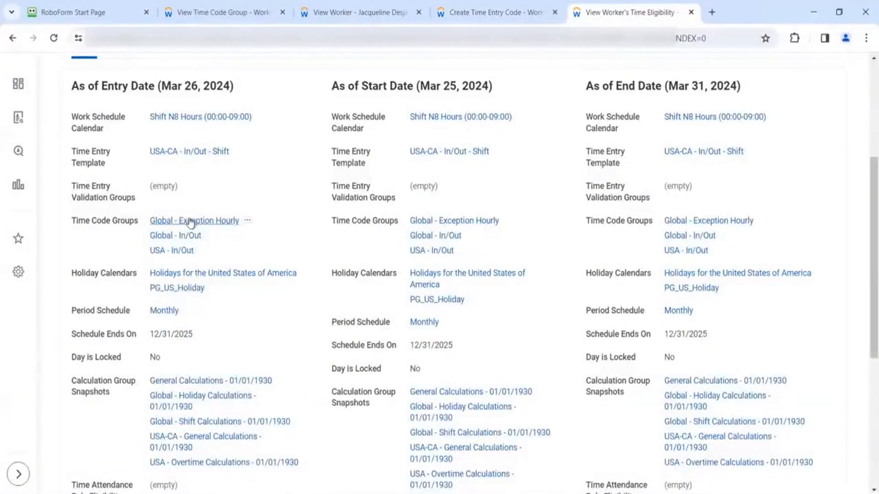
{"action": "right_click", "coordinate": [190, 222]}
{"action": "left_click", "coordinate": [218, 267]}
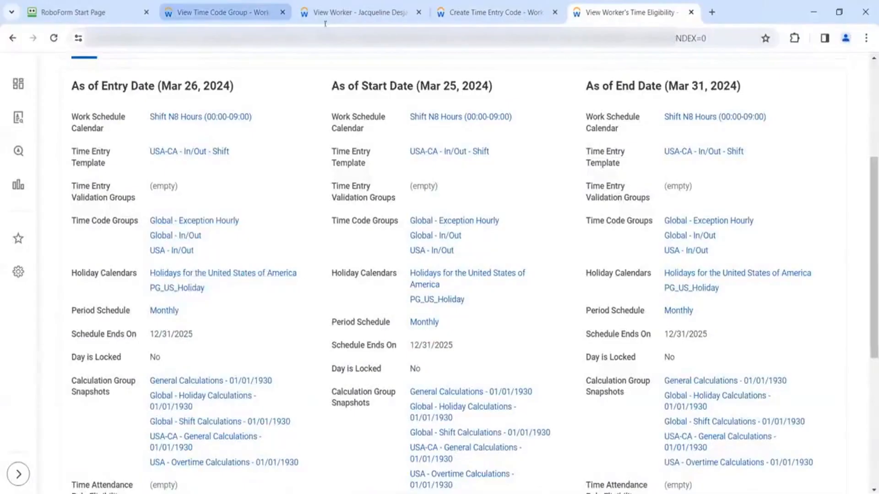
{"action": "left_click", "coordinate": [479, 12]}
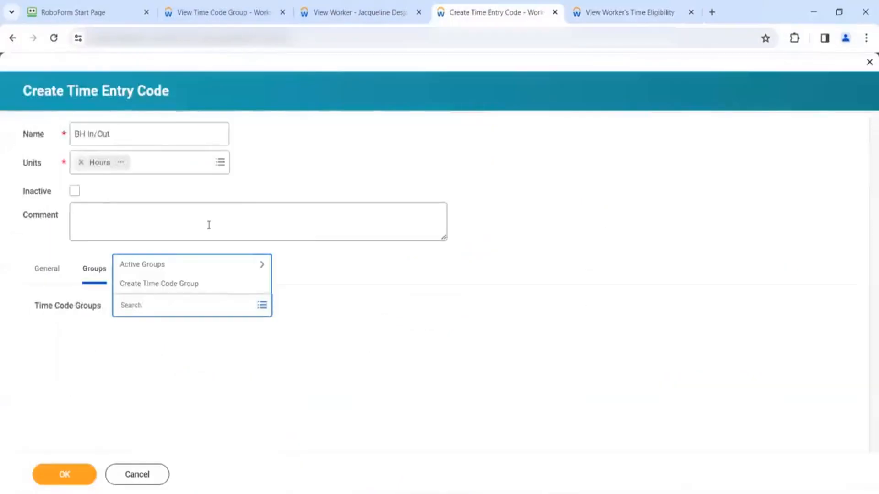
{"action": "key", "text": "ctrl+v"}
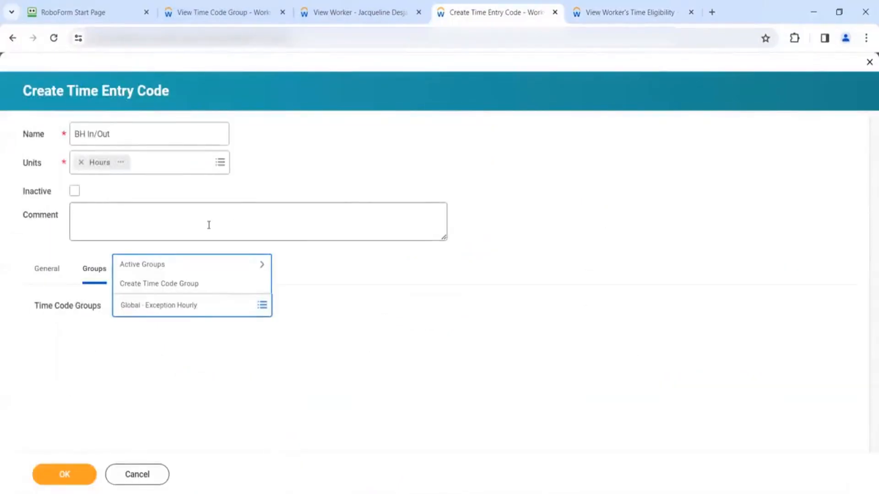
{"action": "key", "text": "Return"}
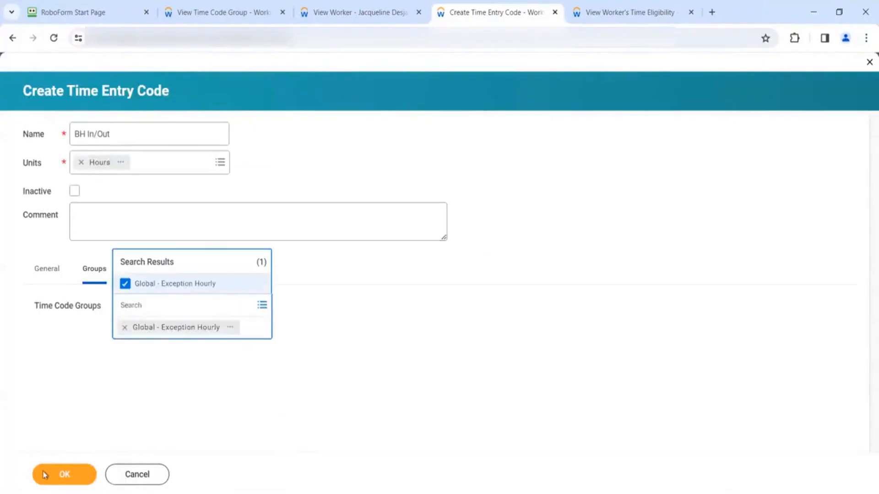
{"action": "left_click", "coordinate": [44, 474]}
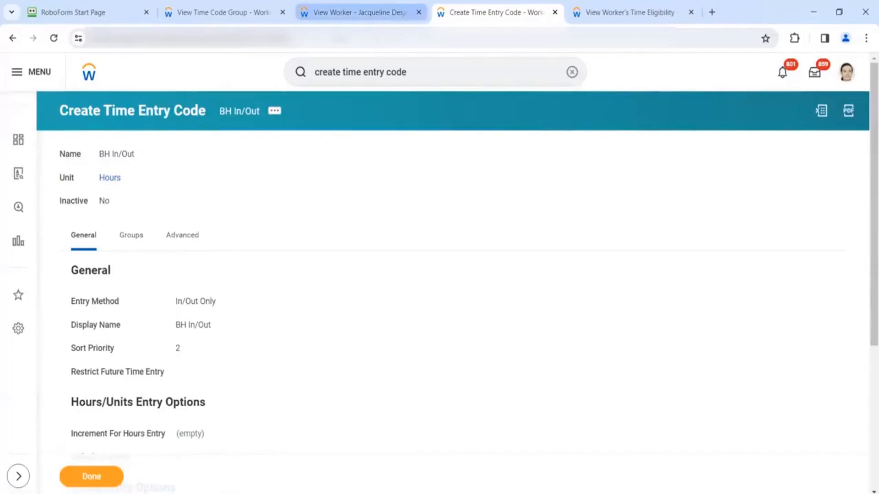
- Open Enter Time for the worker in a new tab from the time eligibility page's related actions
{"action": "left_click", "coordinate": [235, 14]}
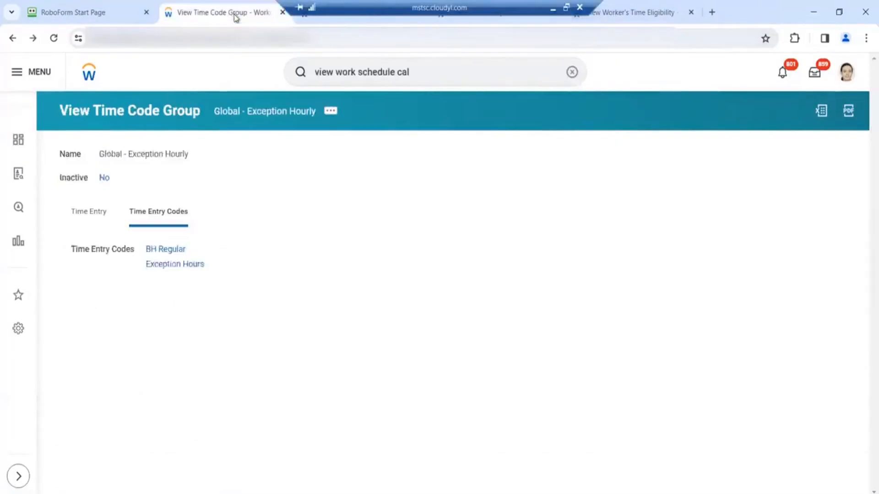
{"action": "left_click", "coordinate": [648, 12]}
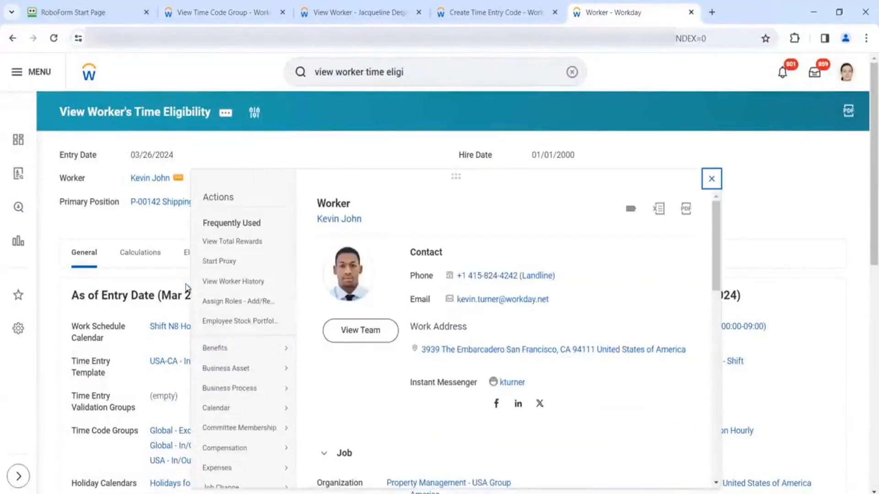
{"action": "scroll", "coordinate": [247, 355], "scroll_direction": "down", "scroll_amount": 9}
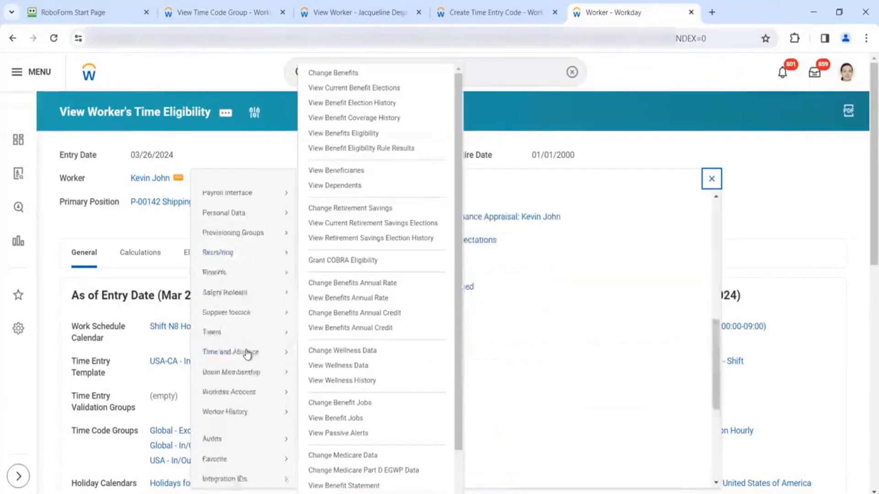
{"action": "scroll", "coordinate": [247, 354], "scroll_direction": "up", "scroll_amount": 3}
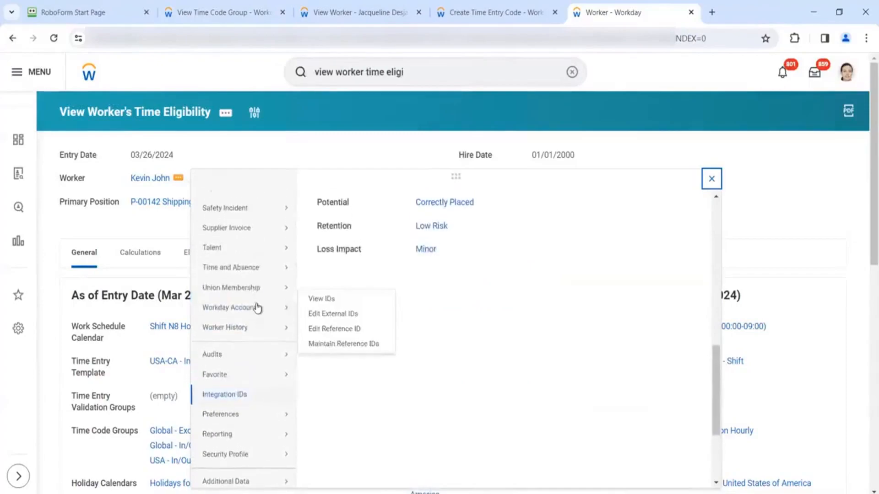
{"action": "mouse_move", "coordinate": [281, 270]}
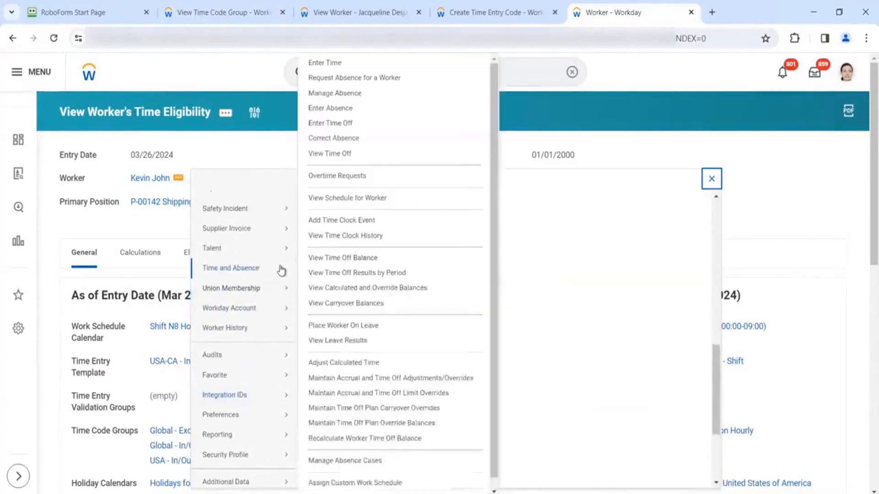
{"action": "right_click", "coordinate": [331, 66]}
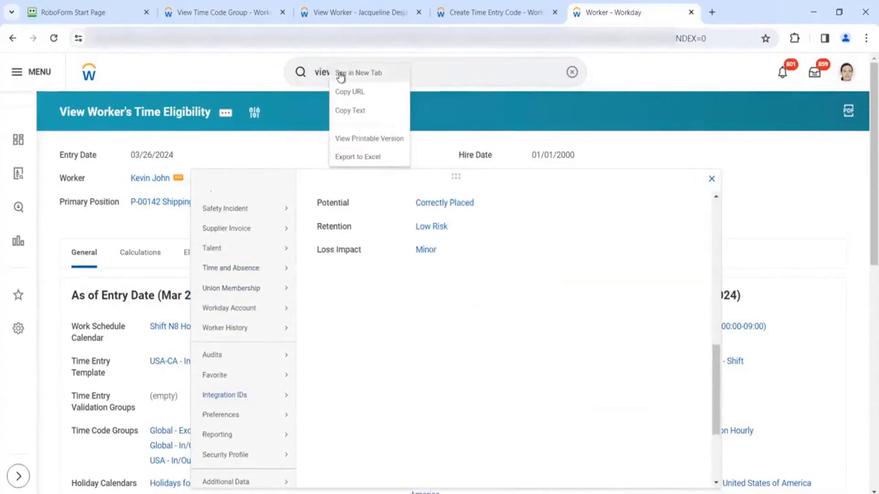
{"action": "left_click", "coordinate": [341, 73]}
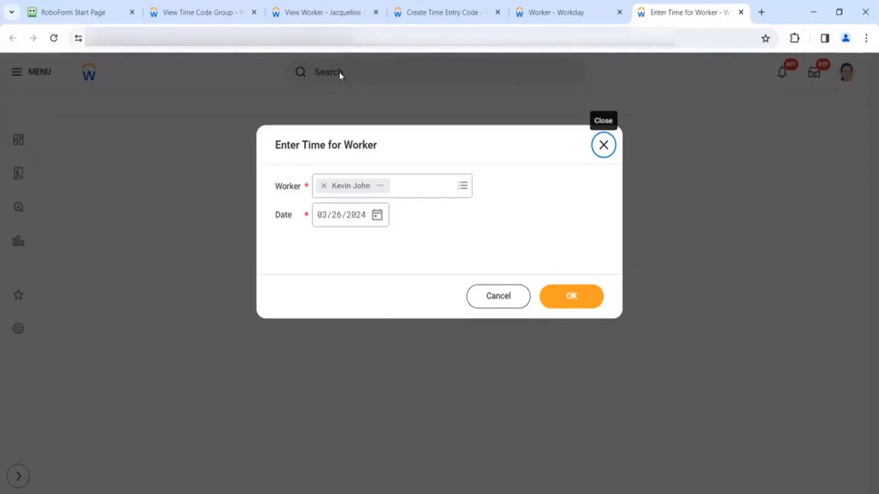
- Confirm the worker and date, then start a Wed 3/27 time block using the BH In/Out code
{"action": "left_click", "coordinate": [569, 297]}
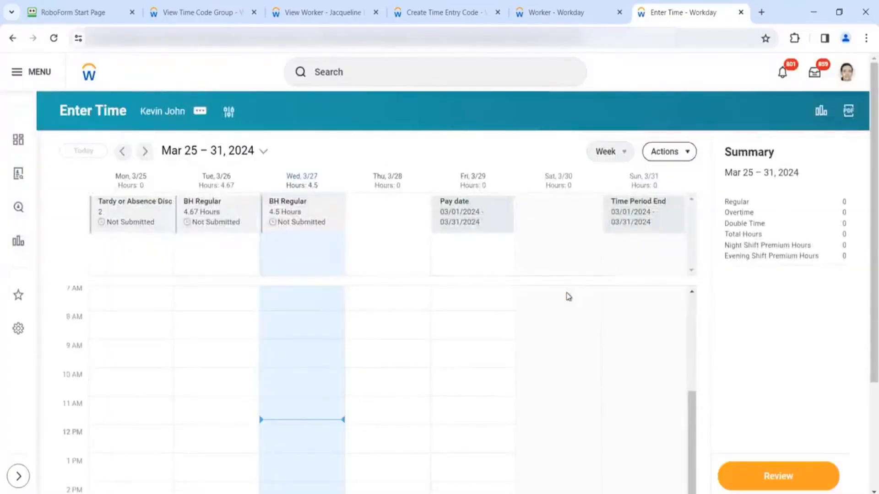
{"action": "left_click", "coordinate": [331, 336]}
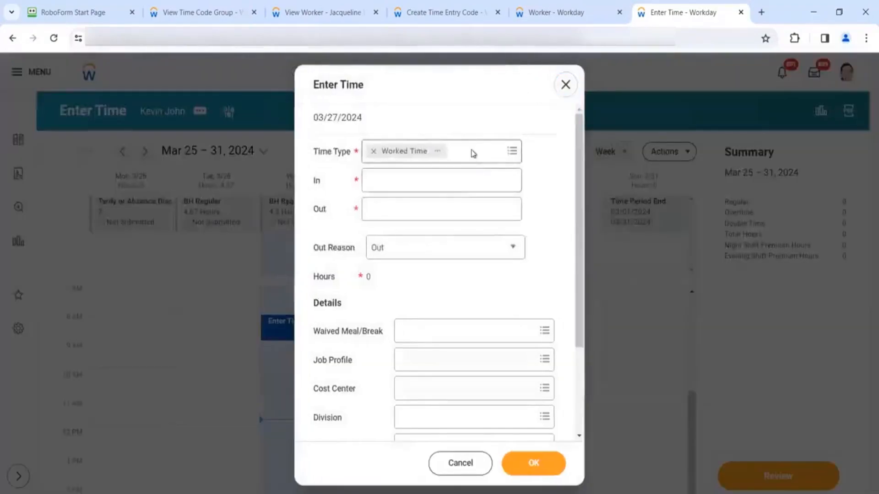
{"action": "left_click", "coordinate": [473, 154]}
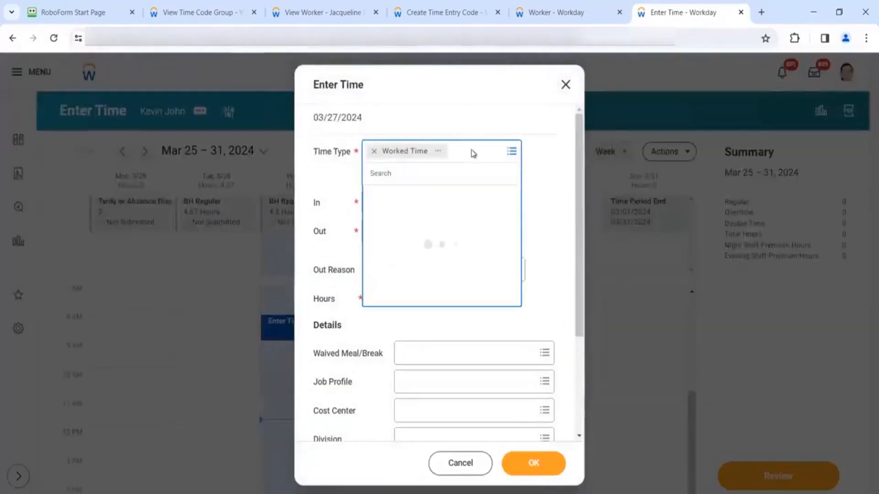
{"action": "left_click", "coordinate": [433, 195]}
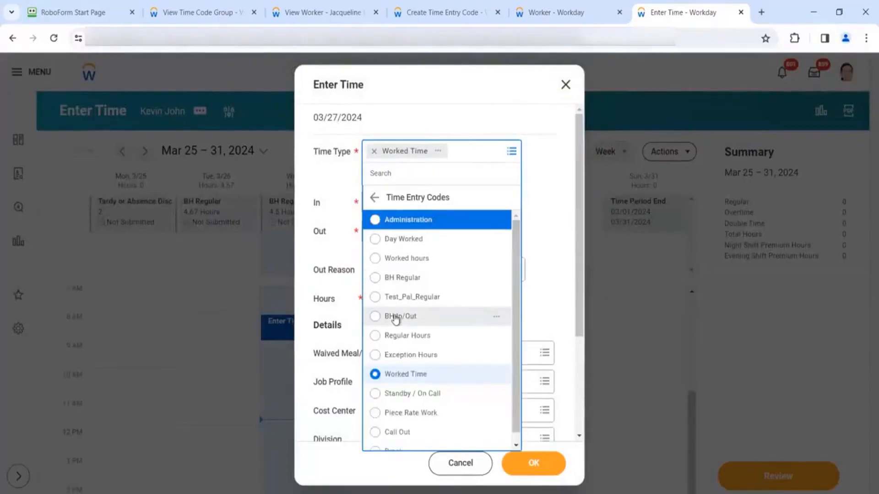
{"action": "left_click", "coordinate": [396, 316]}
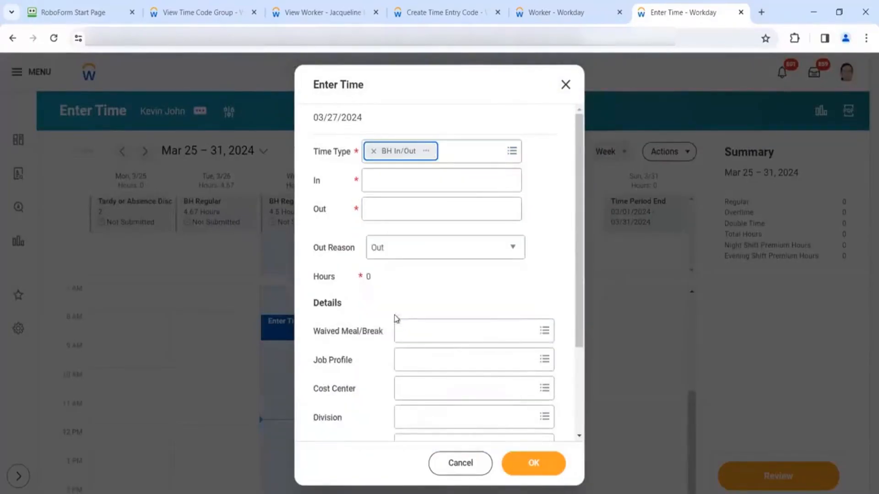
- Enter In 7:08 and Out 15:00 and save the 7.75-hour entry
{"action": "left_click", "coordinate": [421, 180]}
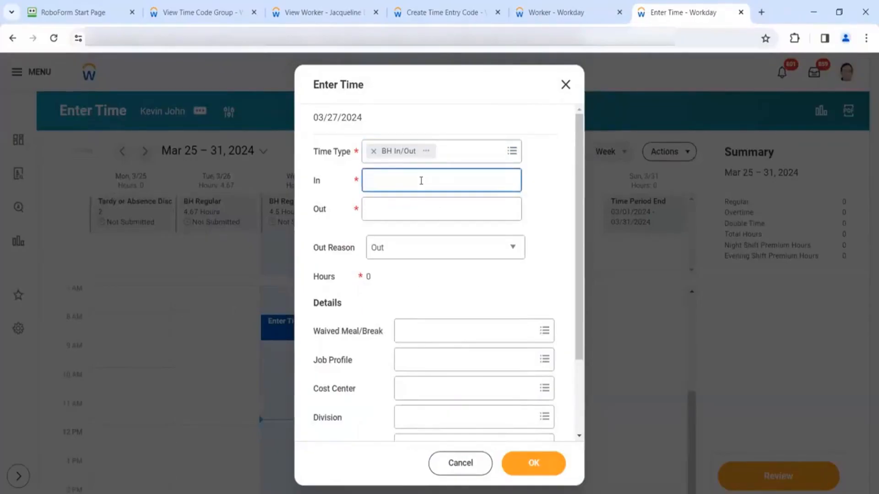
{"action": "type", "text": "7:08"}
{"action": "key", "text": "Tab"}
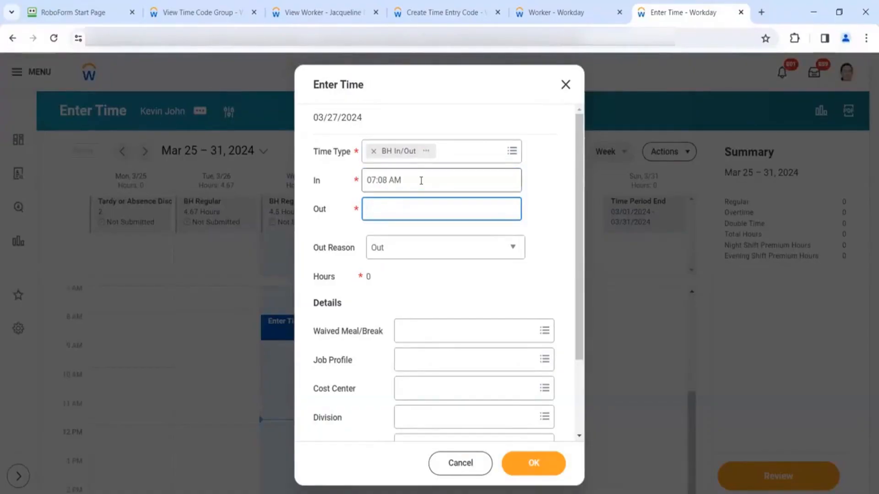
{"action": "type", "text": "15:00"}
{"action": "left_click", "coordinate": [446, 290]}
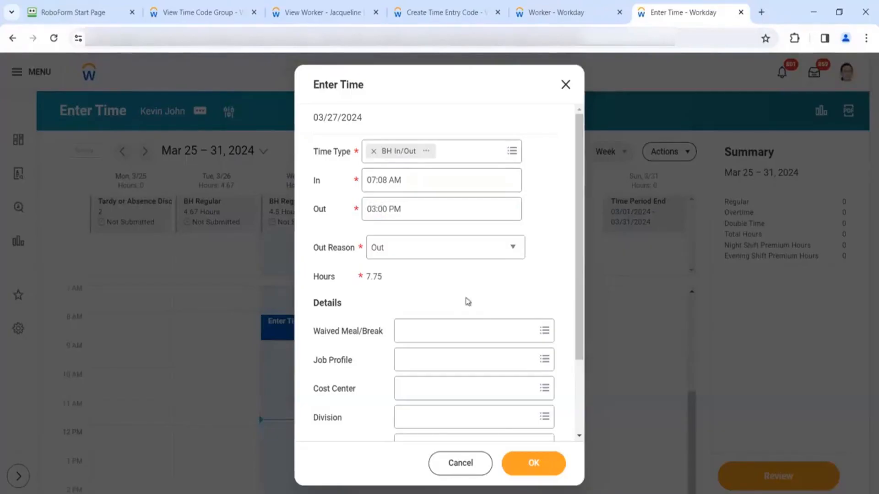
{"action": "left_click", "coordinate": [521, 464]}
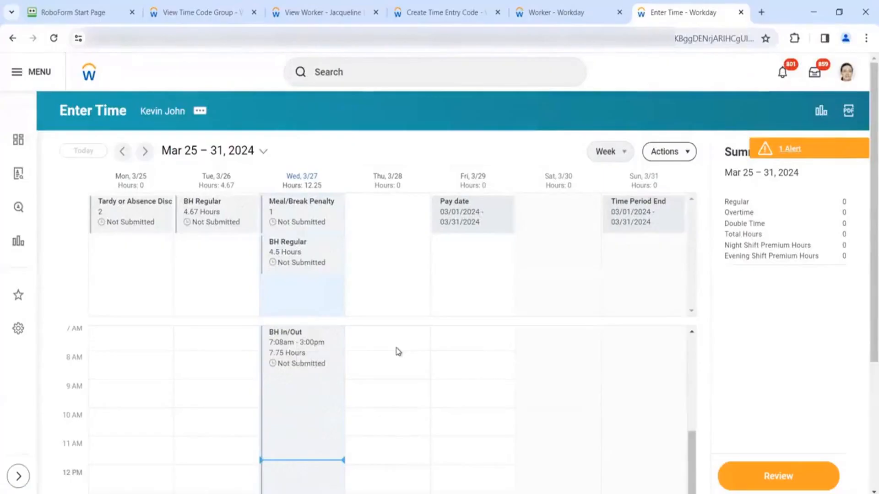
{"action": "scroll", "coordinate": [399, 351], "scroll_direction": "down", "scroll_amount": 3}
{"action": "scroll", "coordinate": [398, 352], "scroll_direction": "up", "scroll_amount": 3}
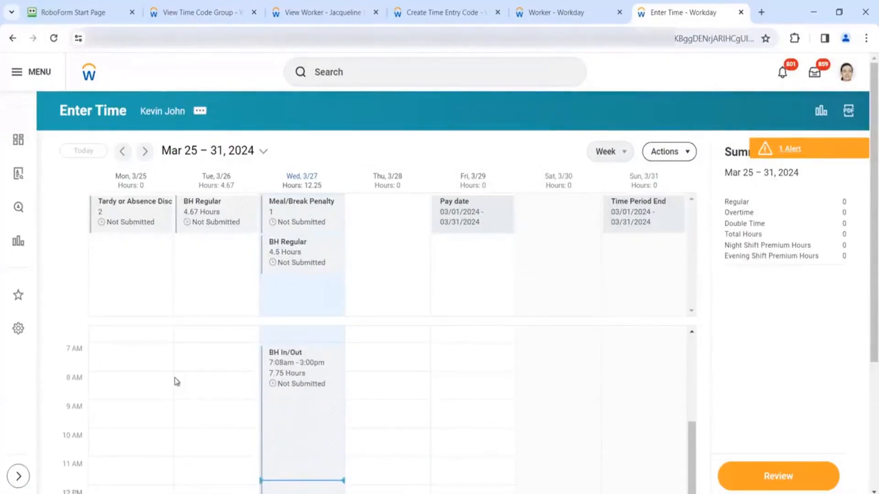
{"action": "scroll", "coordinate": [282, 432], "scroll_direction": "down", "scroll_amount": 2}
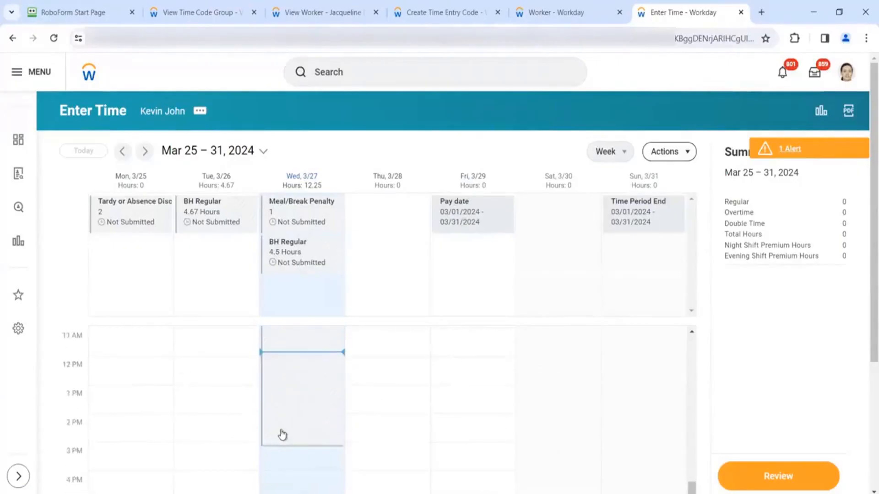
{"action": "scroll", "coordinate": [282, 435], "scroll_direction": "up", "scroll_amount": 3}
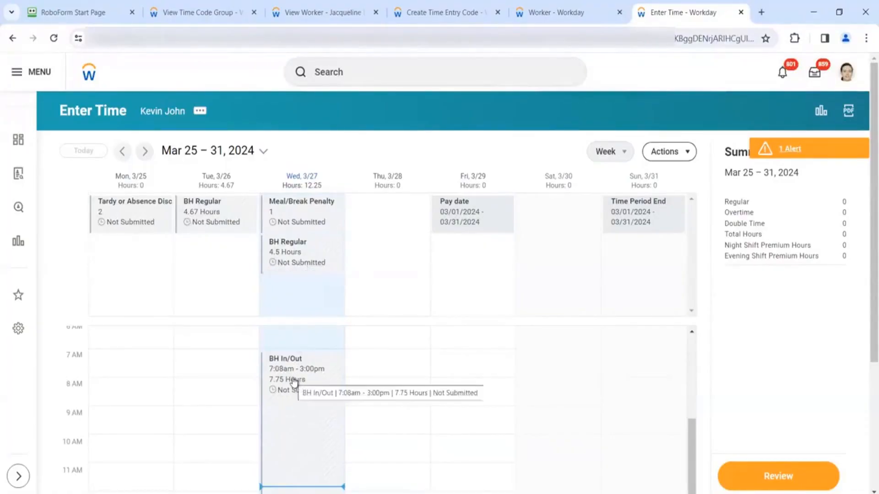
{"action": "left_click", "coordinate": [308, 337]}
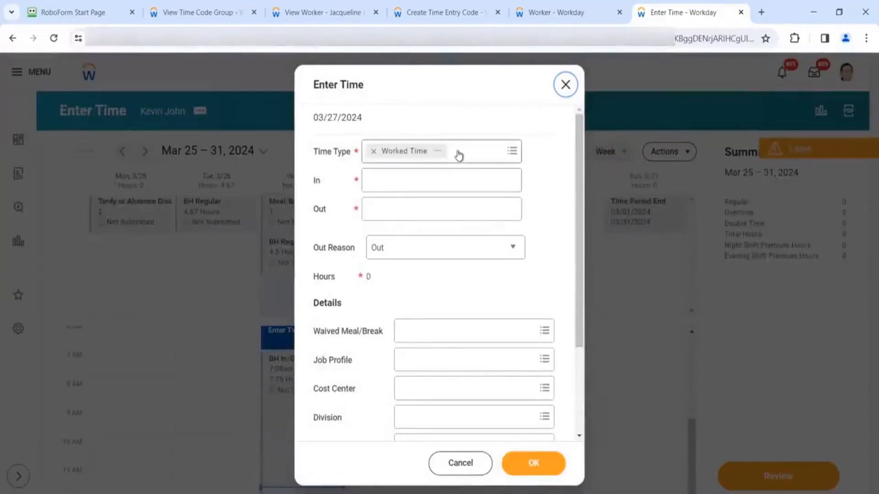
{"action": "left_click", "coordinate": [459, 156]}
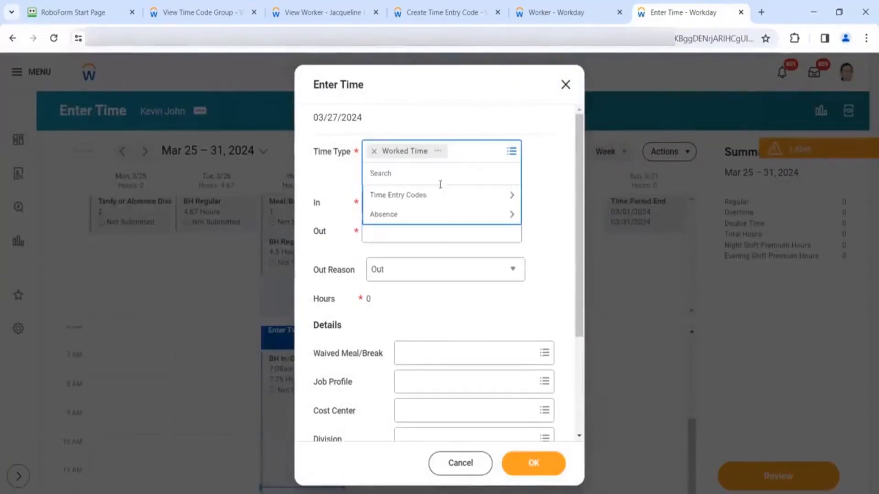
{"action": "left_click", "coordinate": [438, 195]}
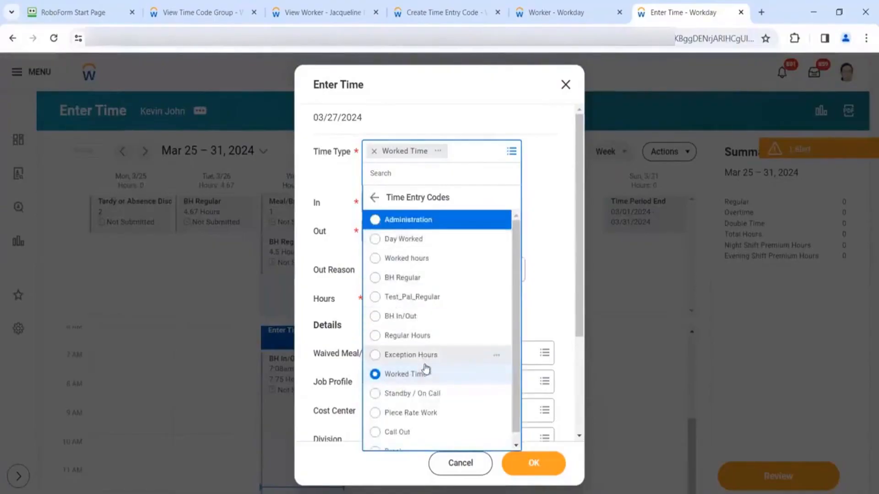
{"action": "scroll", "coordinate": [442, 303], "scroll_direction": "down", "scroll_amount": 1}
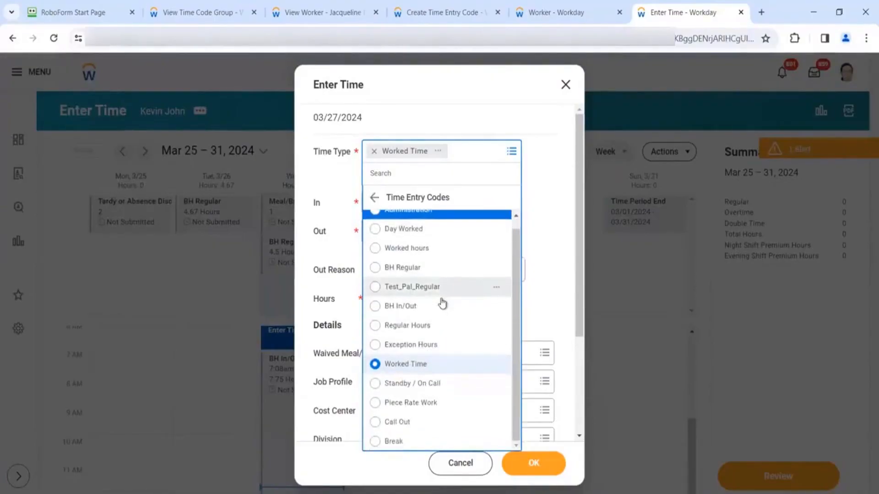
{"action": "scroll", "coordinate": [442, 303], "scroll_direction": "up", "scroll_amount": 1}
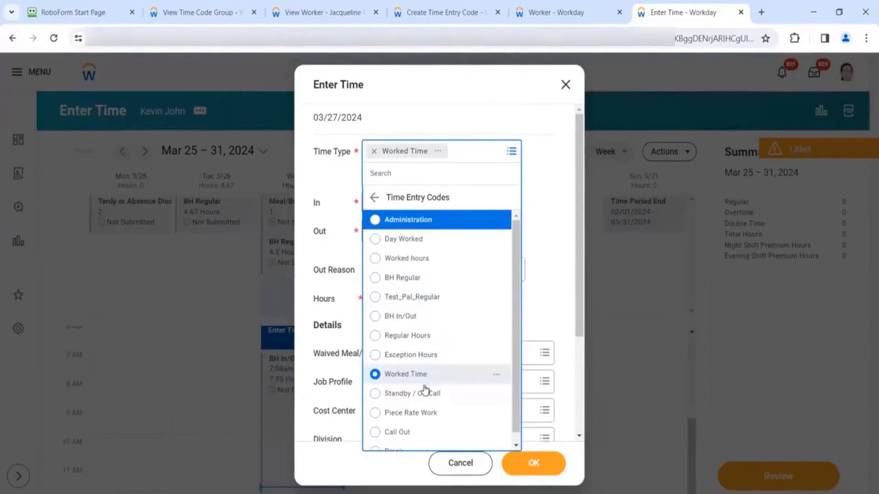
{"action": "scroll", "coordinate": [416, 406], "scroll_direction": "down", "scroll_amount": 1}
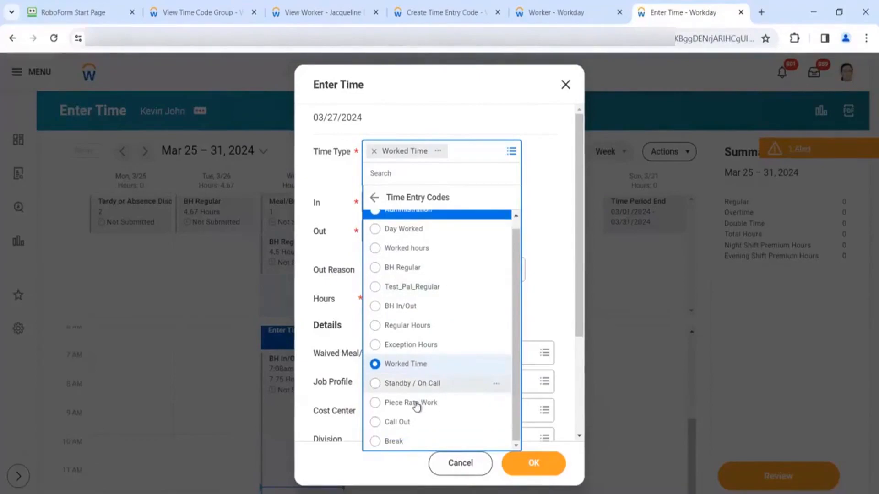
{"action": "left_click", "coordinate": [422, 364]}
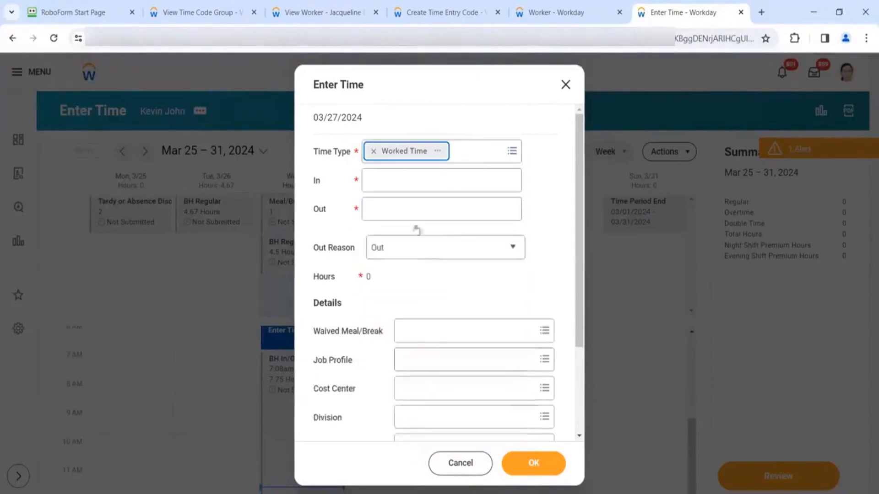
{"action": "left_click", "coordinate": [402, 179]}
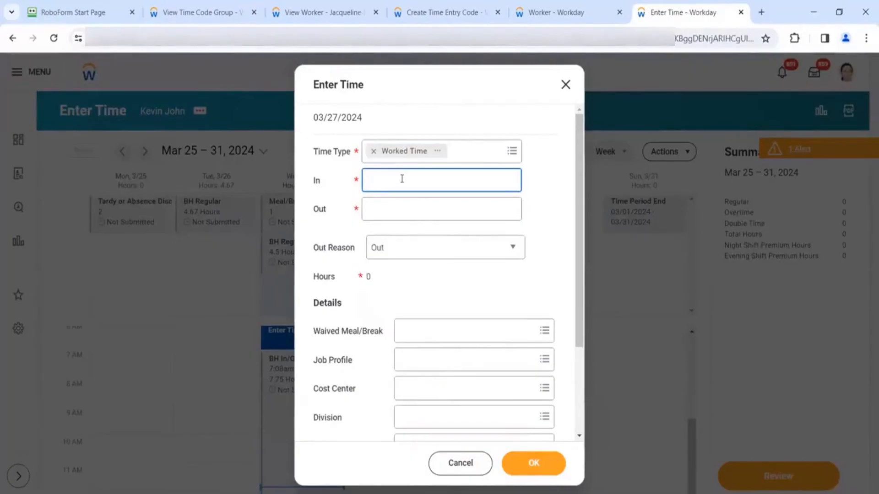
{"action": "type", "text": "7:00"}
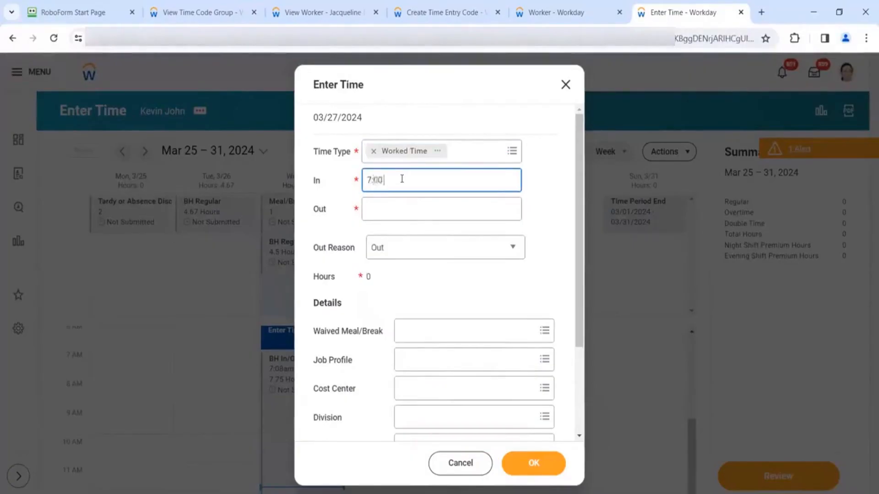
{"action": "type", "text": " am"}
{"action": "key", "text": "Tab"}
{"action": "type", "text": "19"}
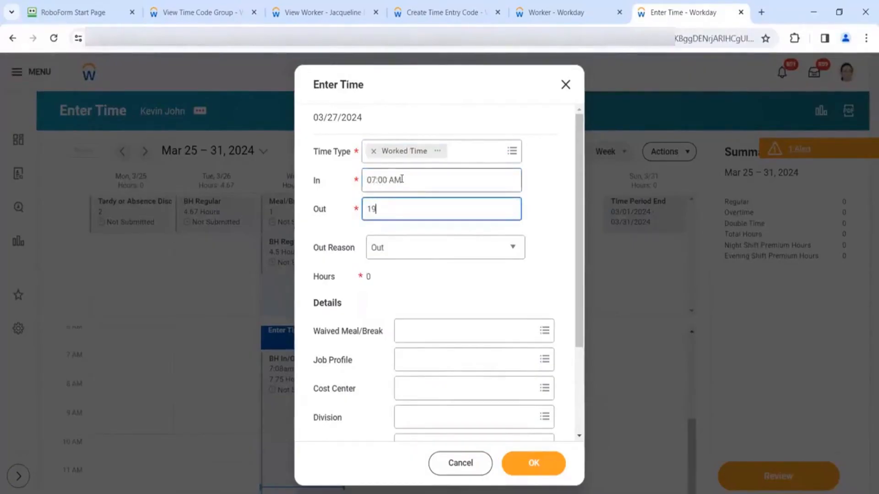
{"action": "type", "text": "0:00 AM"}
{"action": "left_click", "coordinate": [443, 276]}
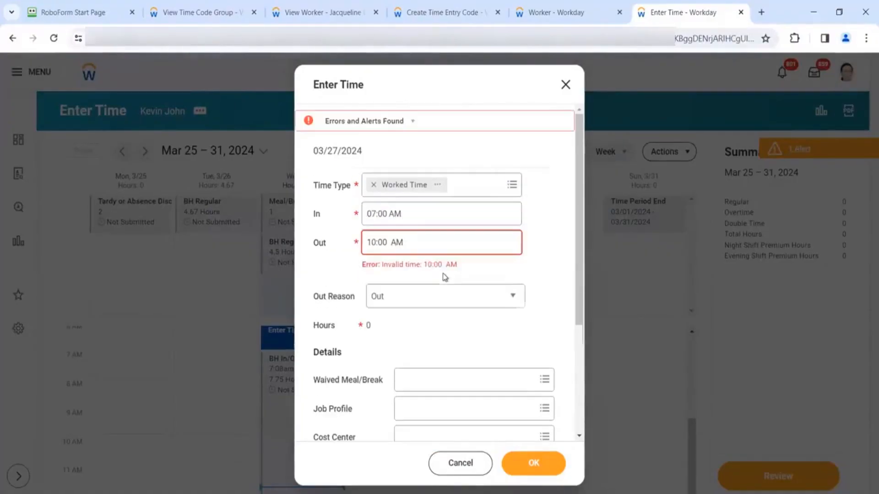
{"action": "left_click", "coordinate": [392, 242]}
{"action": "key", "text": "BackSpace"}
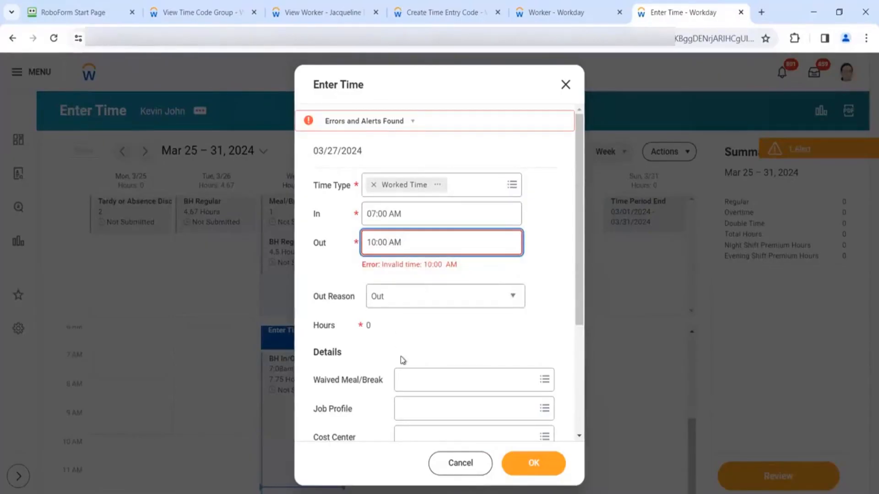
{"action": "left_click", "coordinate": [400, 359]}
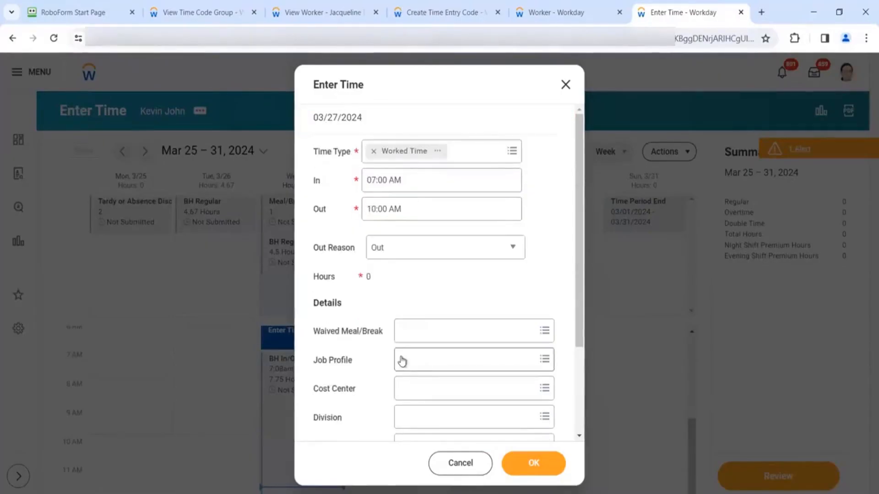
{"action": "left_click", "coordinate": [543, 466]}
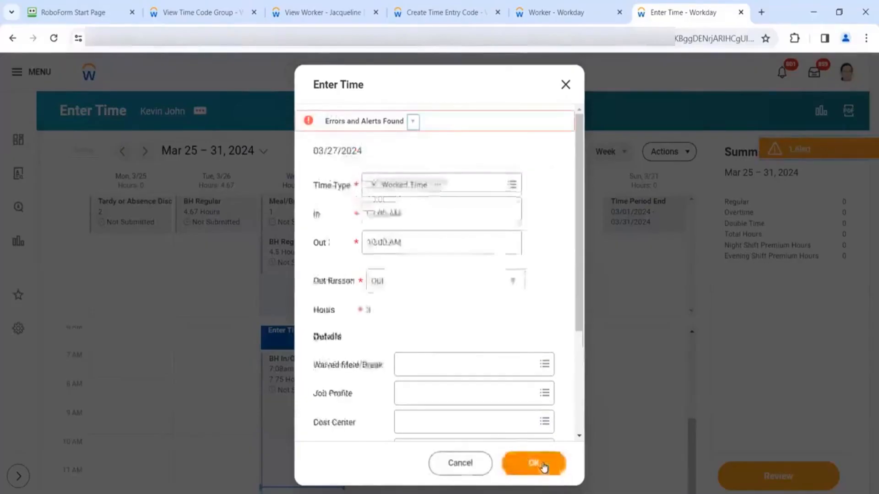
{"action": "left_click", "coordinate": [417, 121]}
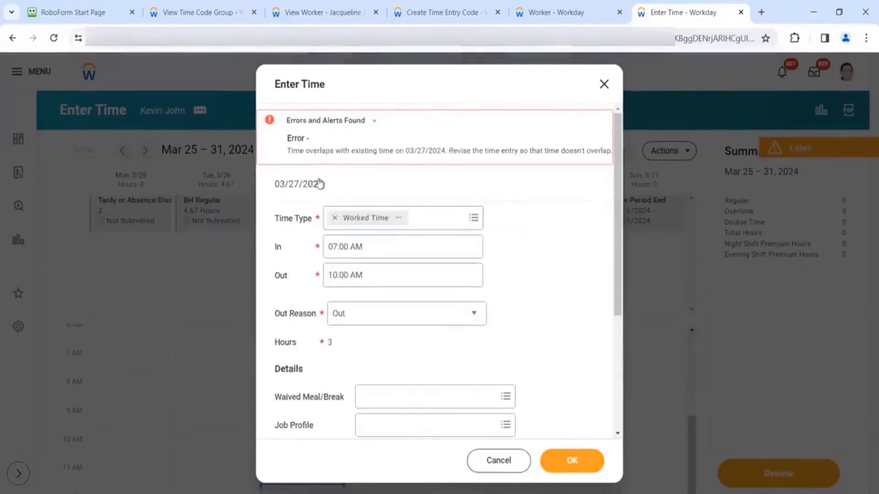
{"action": "left_click", "coordinate": [605, 85]}
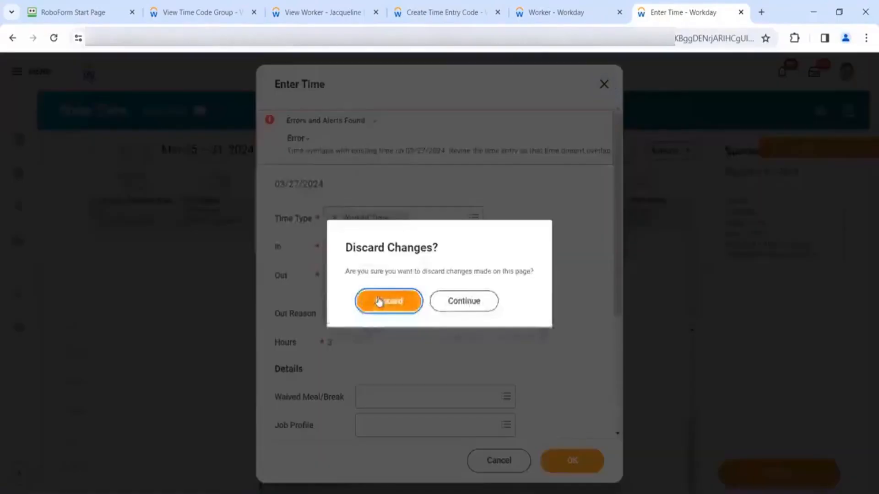
{"action": "left_click", "coordinate": [380, 301]}
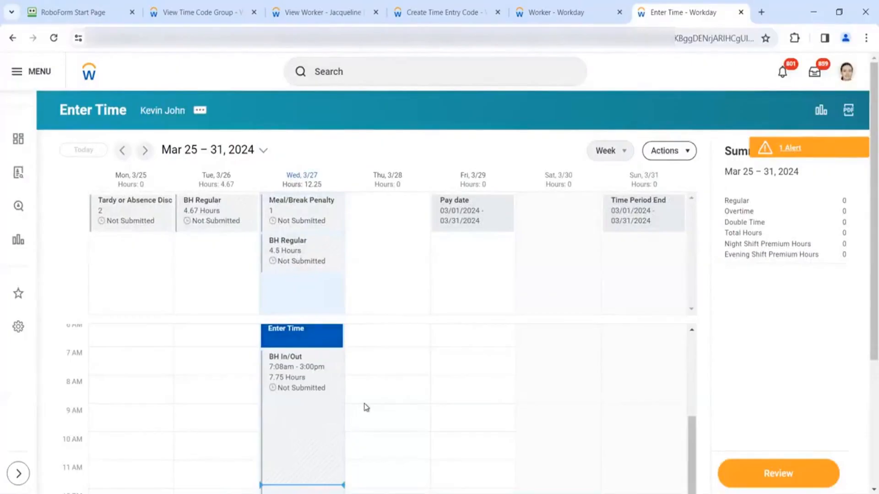
{"action": "scroll", "coordinate": [366, 408], "scroll_direction": "down", "scroll_amount": 1}
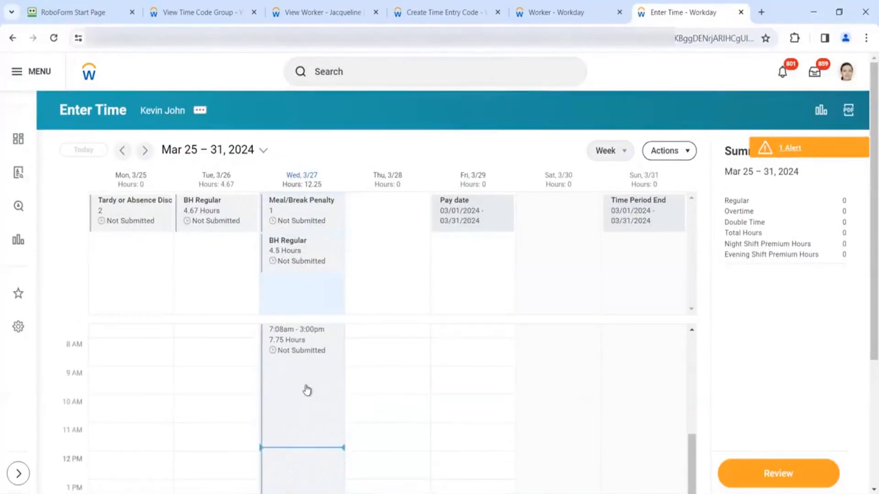
{"action": "scroll", "coordinate": [306, 390], "scroll_direction": "down", "scroll_amount": 1}
- Open the BH In/Out block's details and view its calculated clock-in of 7:15 AM
{"action": "left_click", "coordinate": [313, 371]}
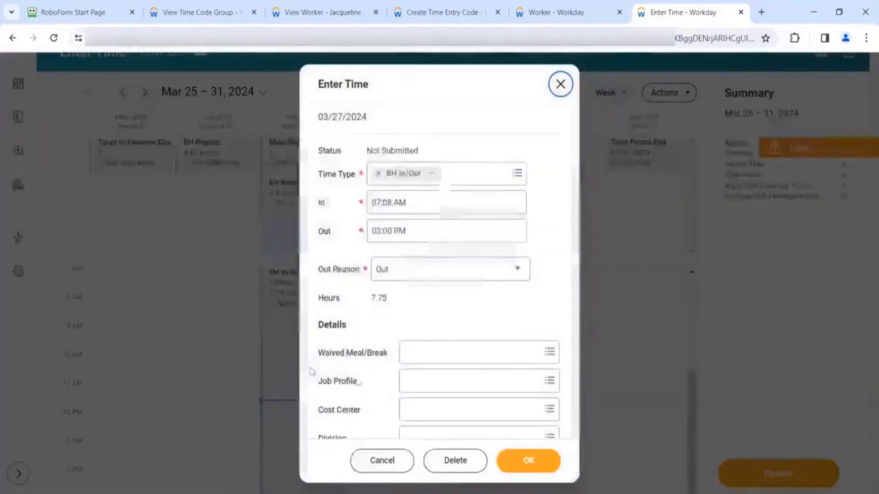
{"action": "scroll", "coordinate": [379, 397], "scroll_direction": "down", "scroll_amount": 3}
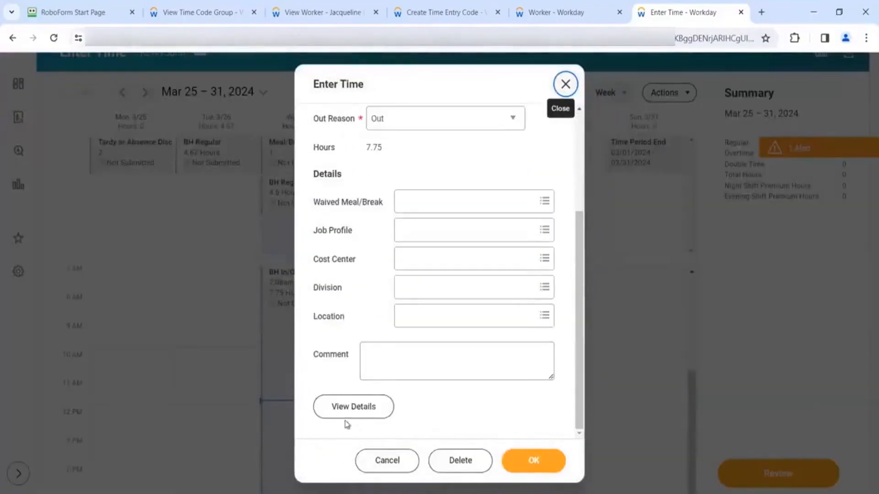
{"action": "left_click", "coordinate": [353, 407]}
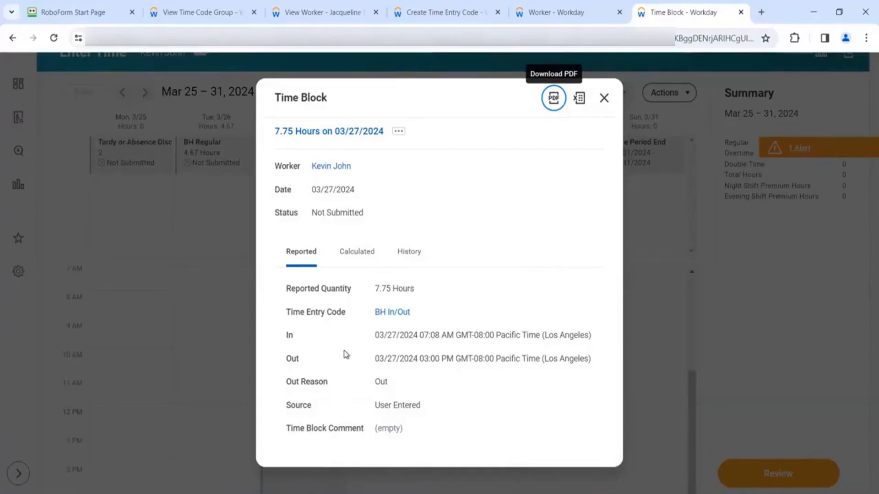
{"action": "left_click", "coordinate": [367, 252]}
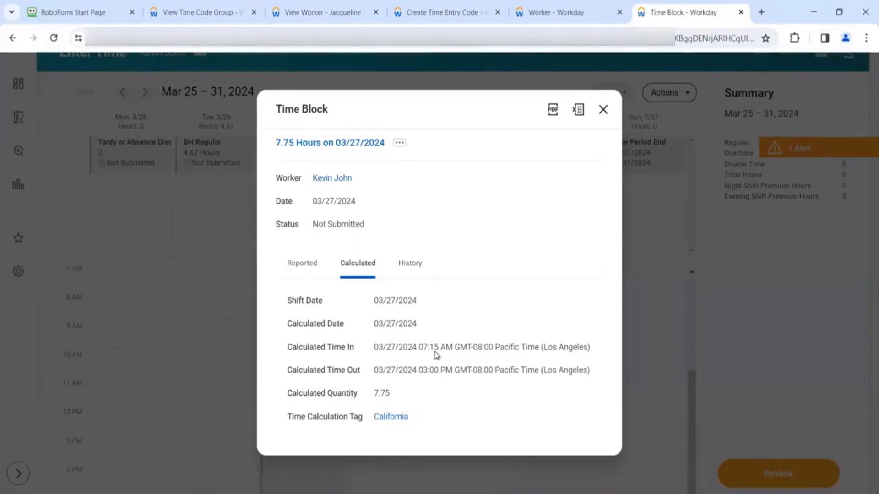
- Compare with the code's rounding option, then close the details and reopen the 3/27 block
{"action": "left_click", "coordinate": [440, 13]}
{"action": "scroll", "coordinate": [200, 306], "scroll_direction": "down", "scroll_amount": 5}
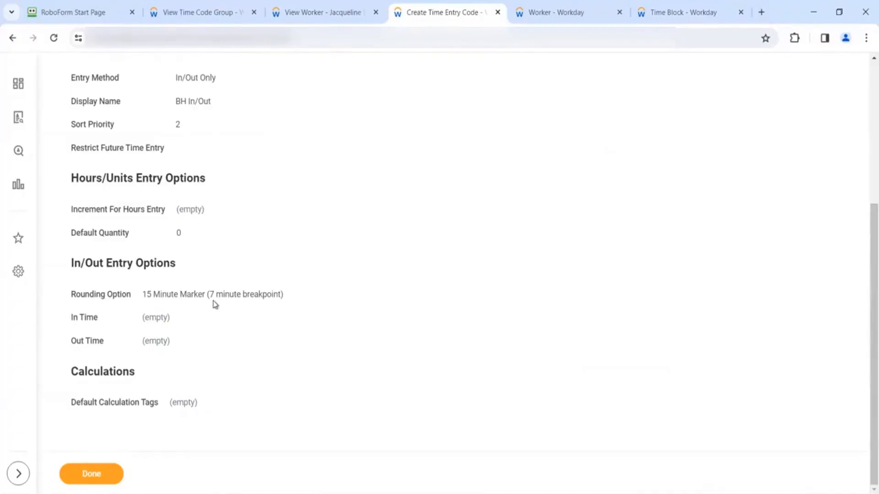
{"action": "left_click", "coordinate": [667, 14]}
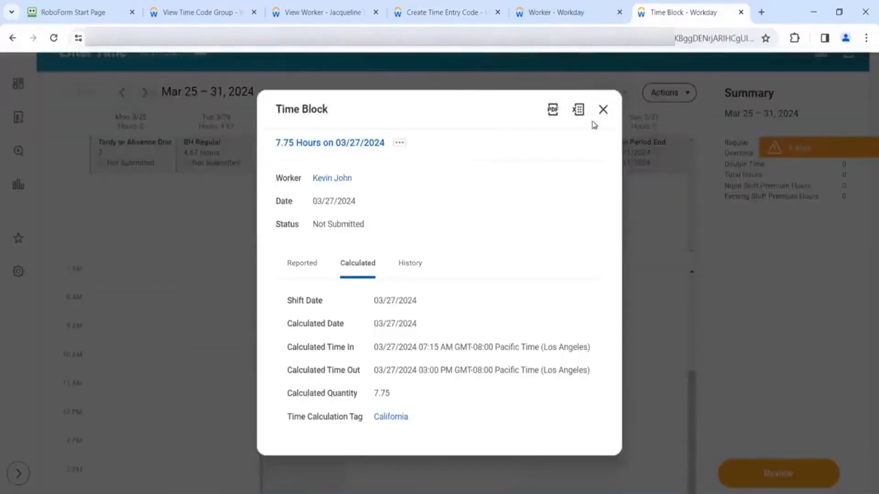
{"action": "left_click", "coordinate": [603, 109]}
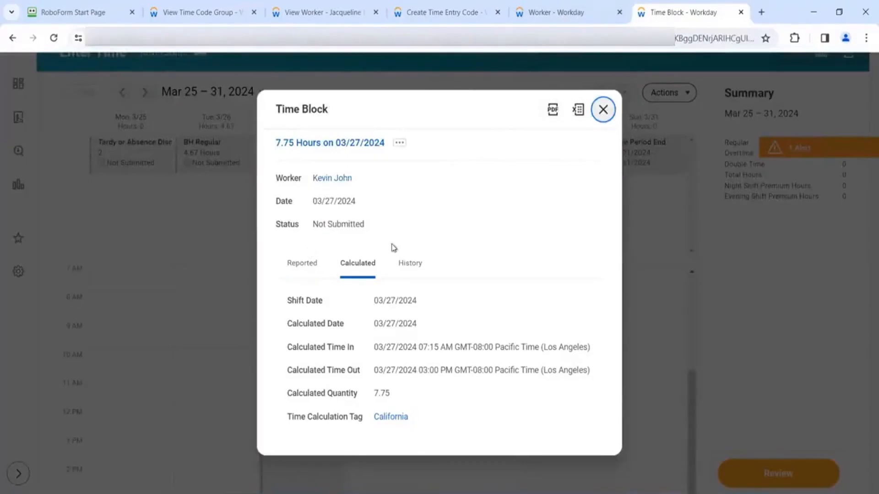
{"action": "left_click", "coordinate": [299, 329]}
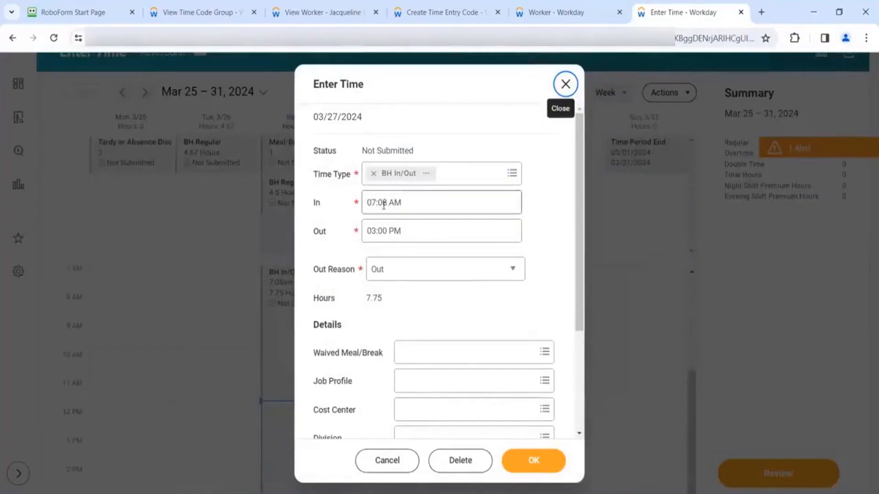
- Change the 3/27 In time from 07:08 to 07:07 AM and save the entry
{"action": "left_click", "coordinate": [384, 204]}
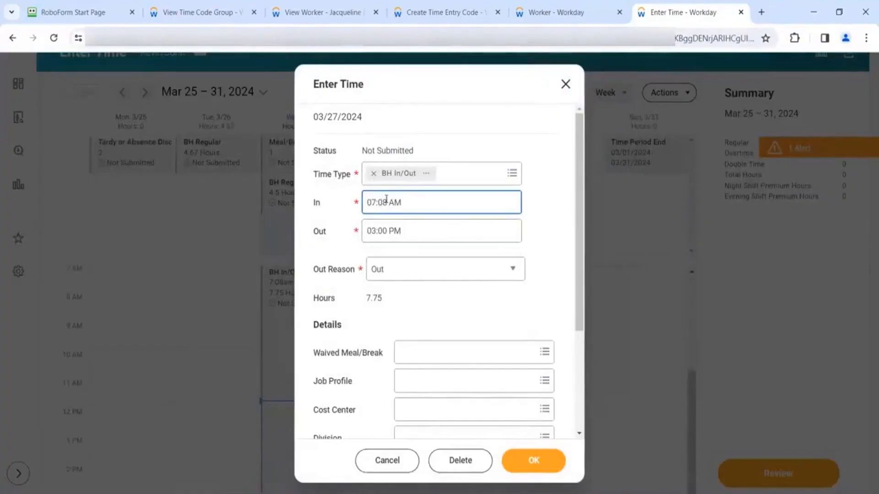
{"action": "key", "text": "BackSpace"}
{"action": "type", "text": "7"}
{"action": "left_click", "coordinate": [505, 398]}
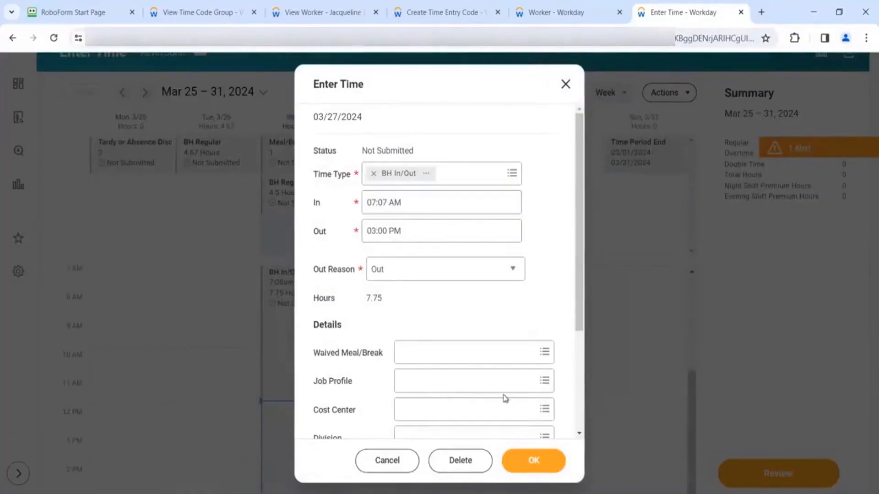
{"action": "scroll", "coordinate": [505, 398], "scroll_direction": "down", "scroll_amount": 3}
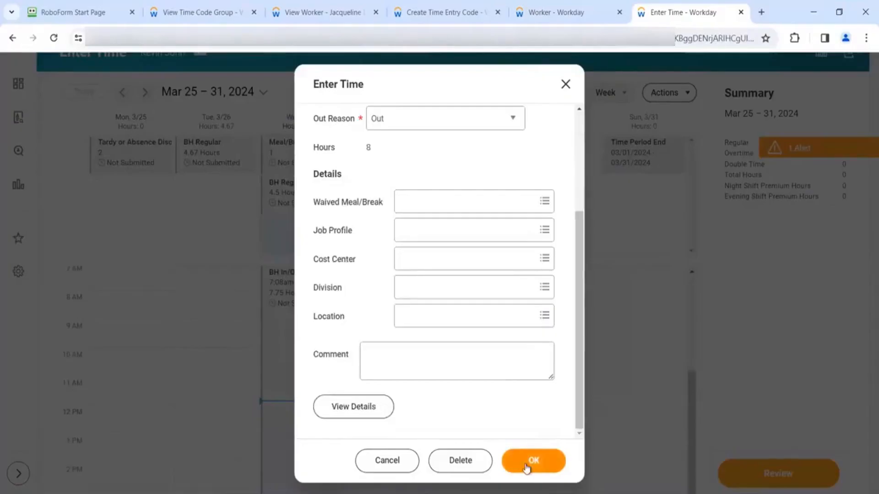
{"action": "left_click", "coordinate": [527, 463]}
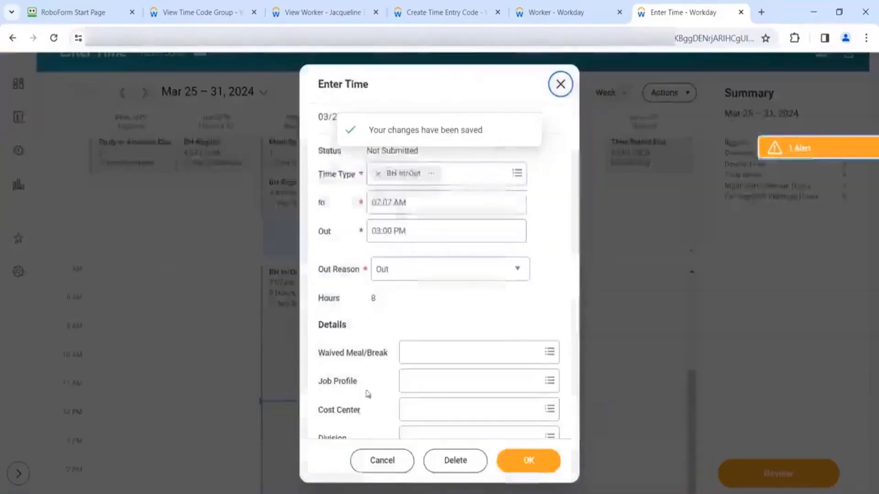
- Check the recalculated times, now 7:00 AM in for 8 hours, and return to the BH In/Out code
{"action": "scroll", "coordinate": [356, 395], "scroll_direction": "down", "scroll_amount": 4}
{"action": "left_click", "coordinate": [355, 407]}
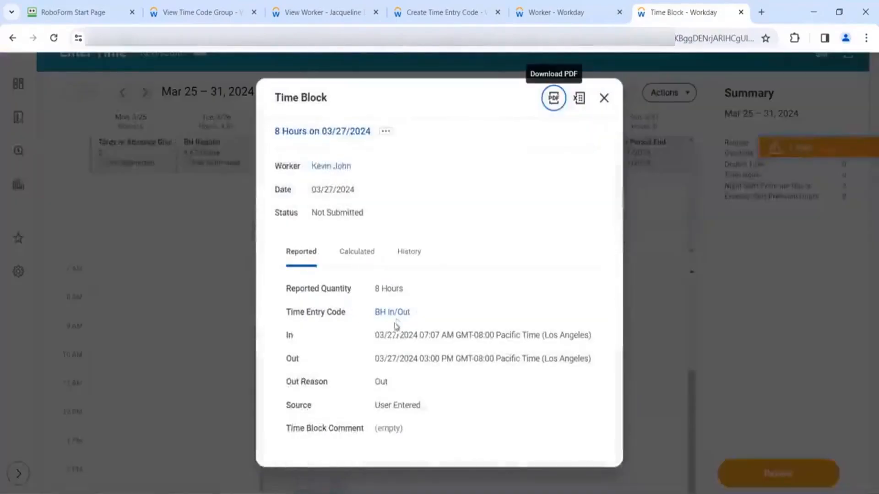
{"action": "left_click", "coordinate": [363, 253]}
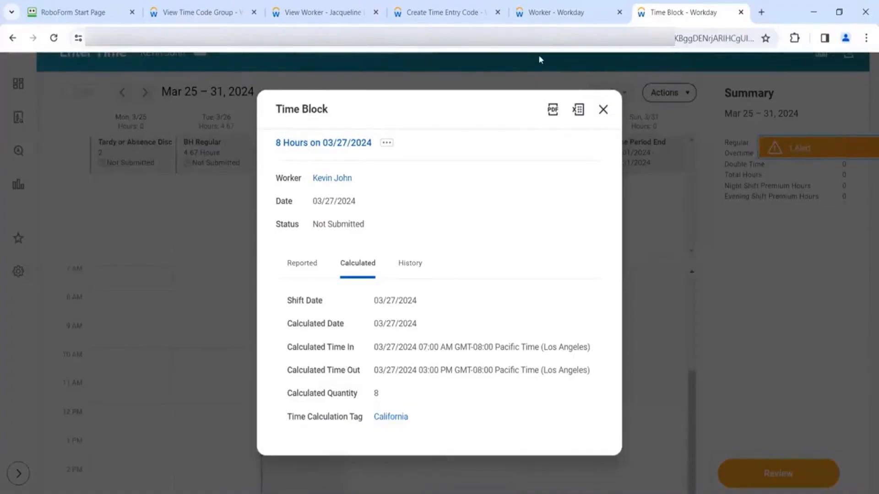
{"action": "left_click", "coordinate": [460, 18]}
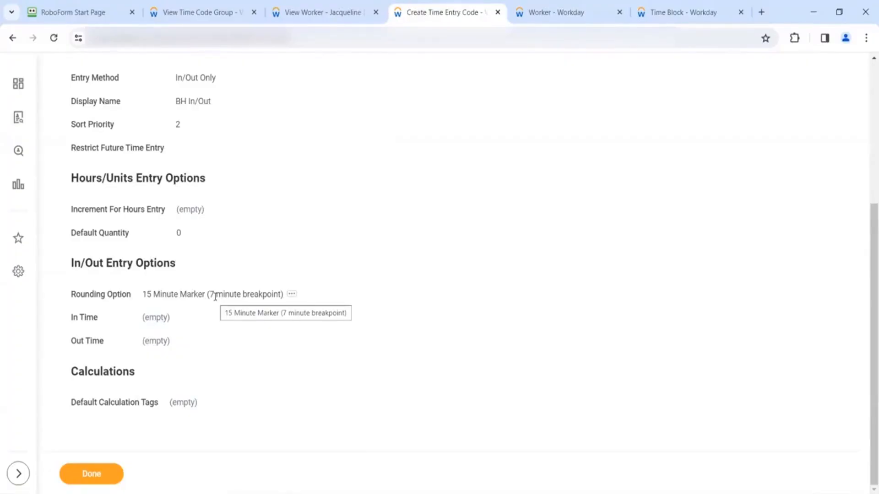
- Put the BH In/Out time entry code into edit mode via Time Entry Code > Edit
{"action": "scroll", "coordinate": [255, 271], "scroll_direction": "up", "scroll_amount": 3}
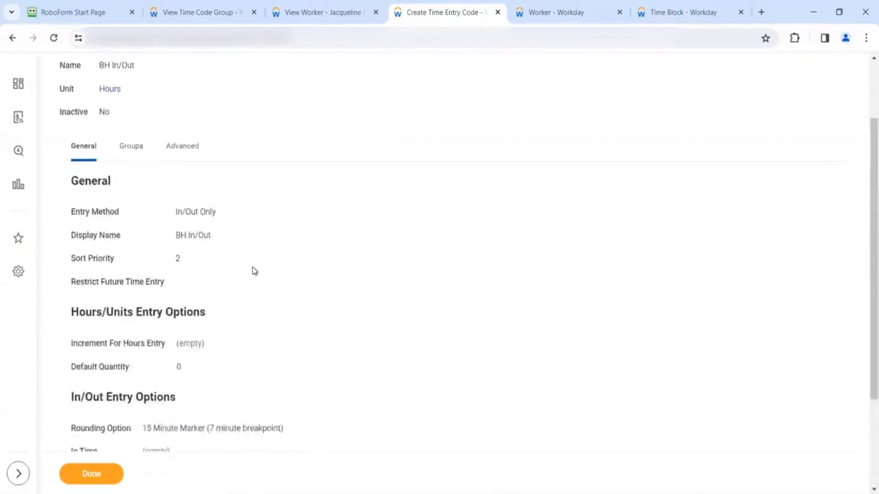
{"action": "scroll", "coordinate": [255, 271], "scroll_direction": "up", "scroll_amount": 2}
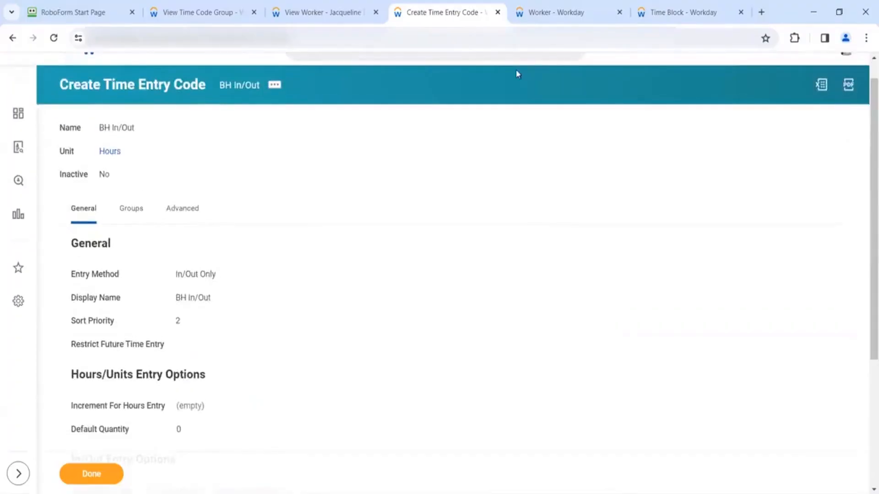
{"action": "mouse_move", "coordinate": [558, 22]}
{"action": "left_click", "coordinate": [274, 84]}
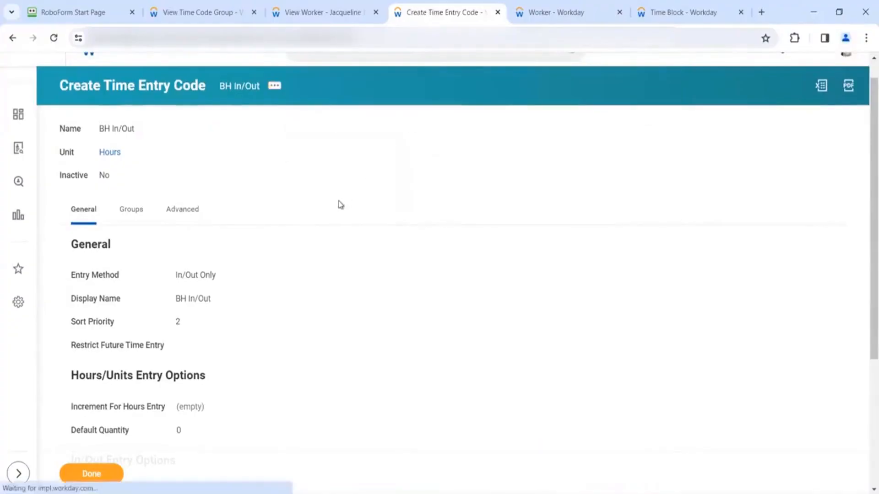
{"action": "left_click", "coordinate": [239, 369]}
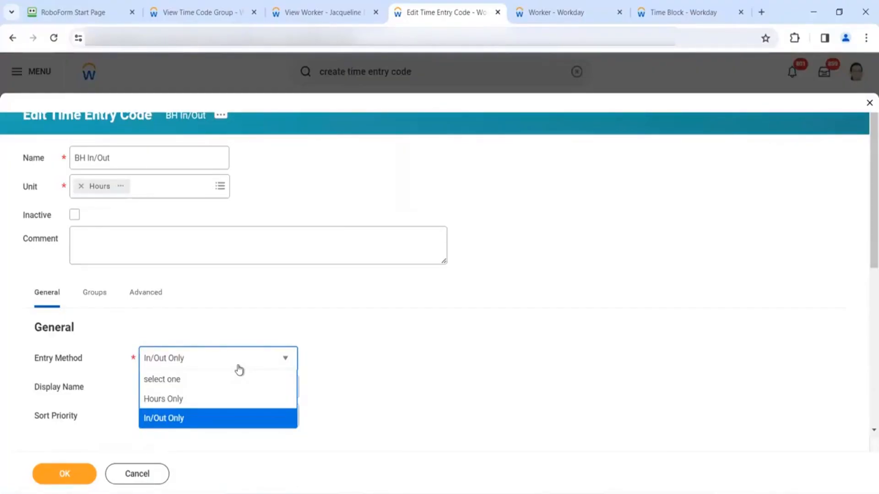
{"action": "left_click", "coordinate": [406, 316]}
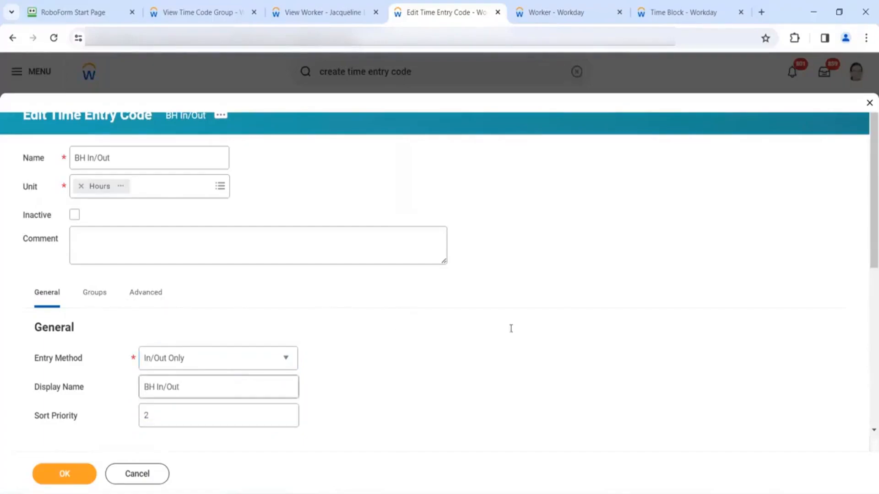
{"action": "scroll", "coordinate": [449, 315], "scroll_direction": "down", "scroll_amount": 7}
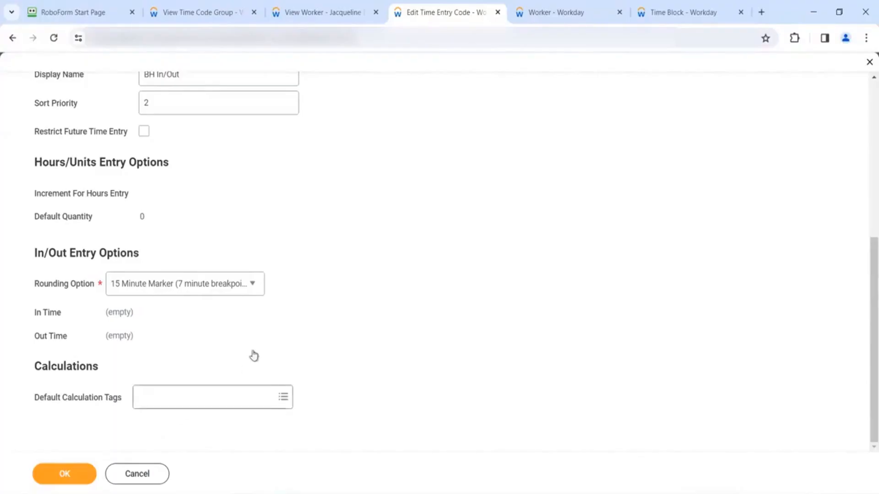
{"action": "scroll", "coordinate": [258, 351], "scroll_direction": "up", "scroll_amount": 5}
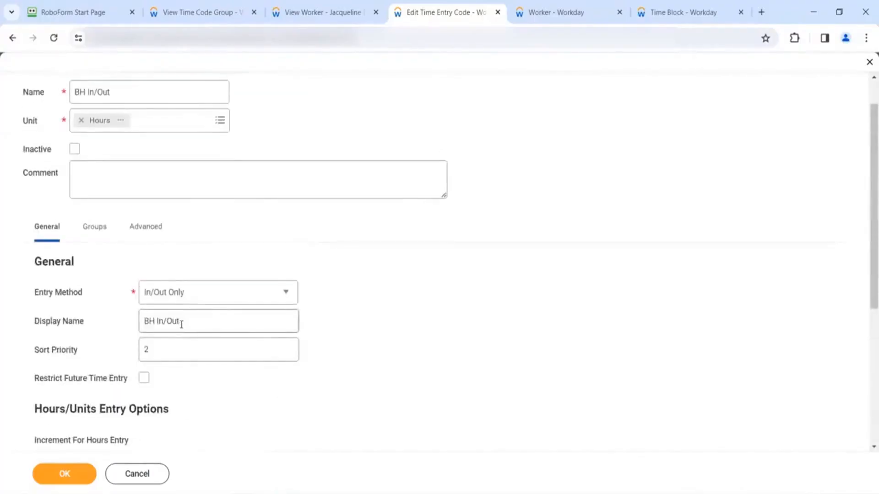
{"action": "scroll", "coordinate": [216, 366], "scroll_direction": "down", "scroll_amount": 5}
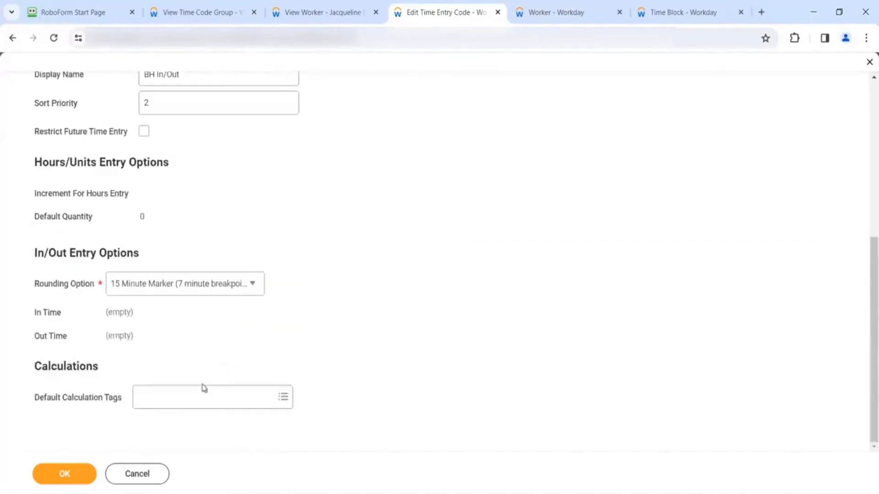
- Create a new 'BH Regular' time calculation tag as the BH In/Out default calculation tag
{"action": "left_click", "coordinate": [200, 397]}
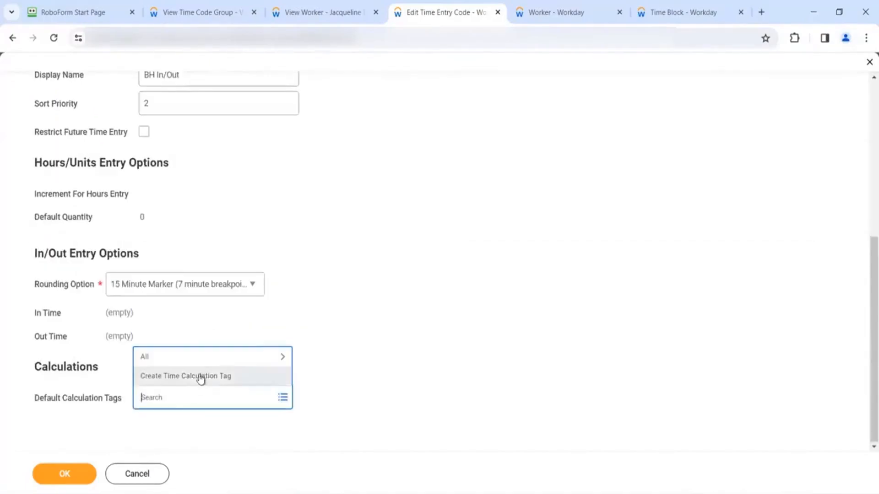
{"action": "left_click", "coordinate": [201, 377]}
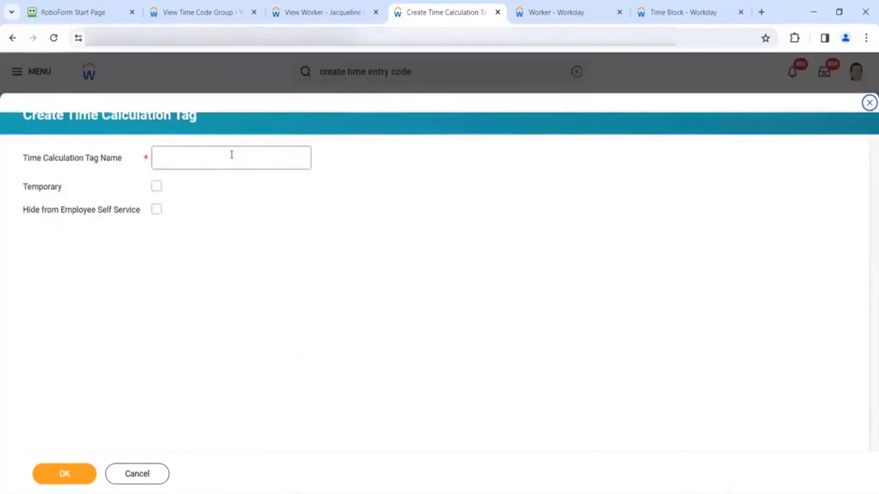
{"action": "type", "text": "BH Regular"}
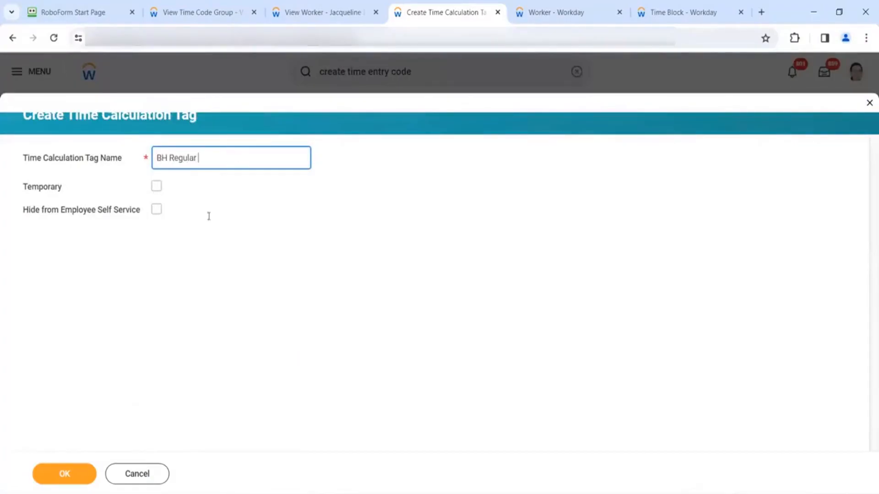
{"action": "left_click", "coordinate": [79, 477]}
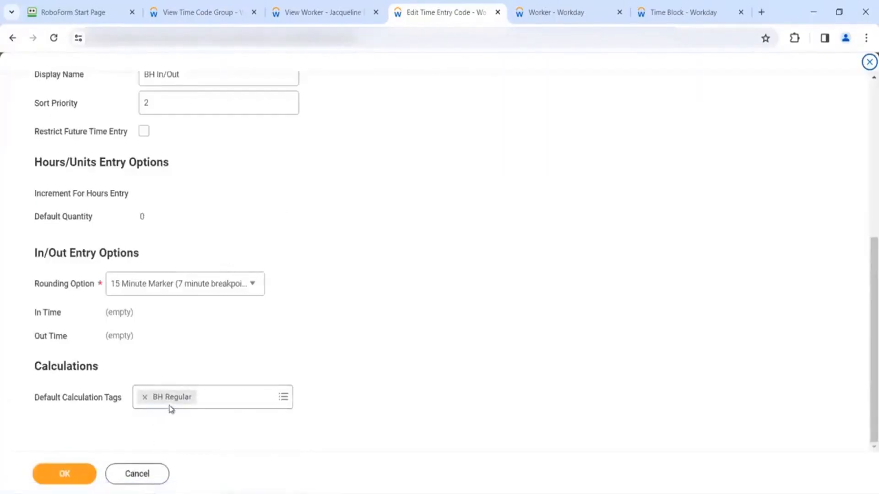
{"action": "mouse_move", "coordinate": [167, 412]}
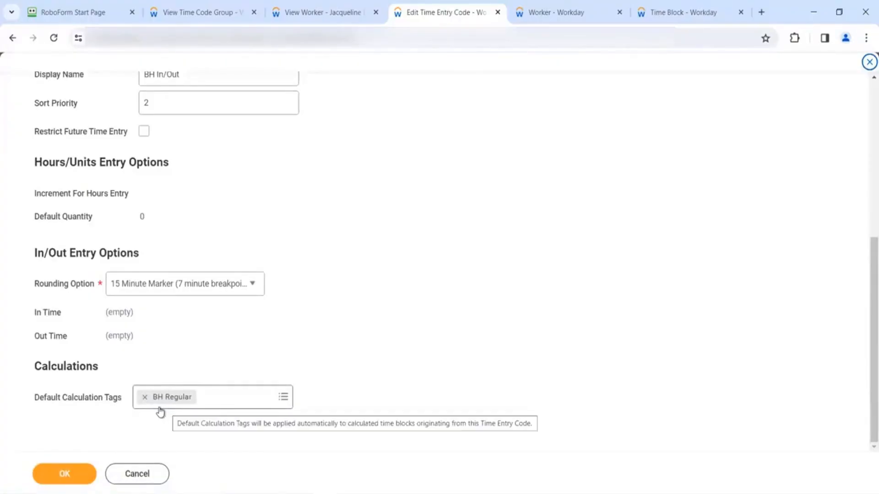
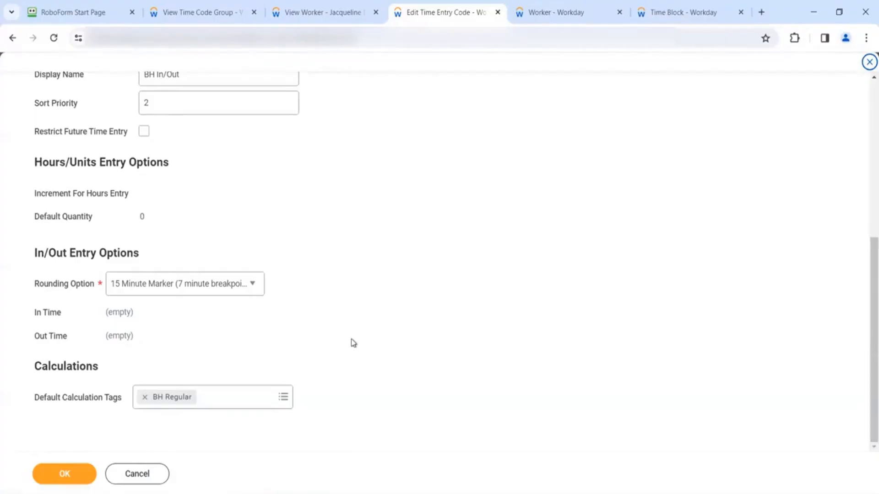
- Turn on Allow Attachments in the BH In/Out code's advanced settings and save the code
{"action": "scroll", "coordinate": [353, 342], "scroll_direction": "up", "scroll_amount": 4}
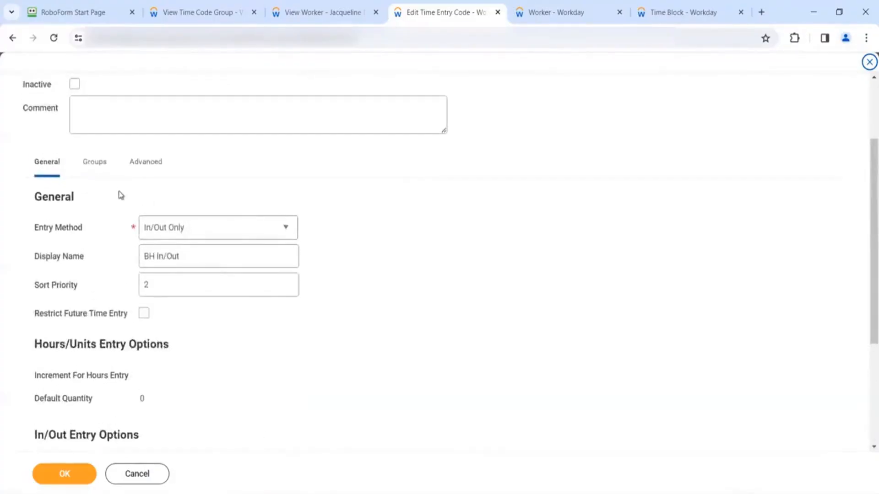
{"action": "left_click", "coordinate": [146, 174]}
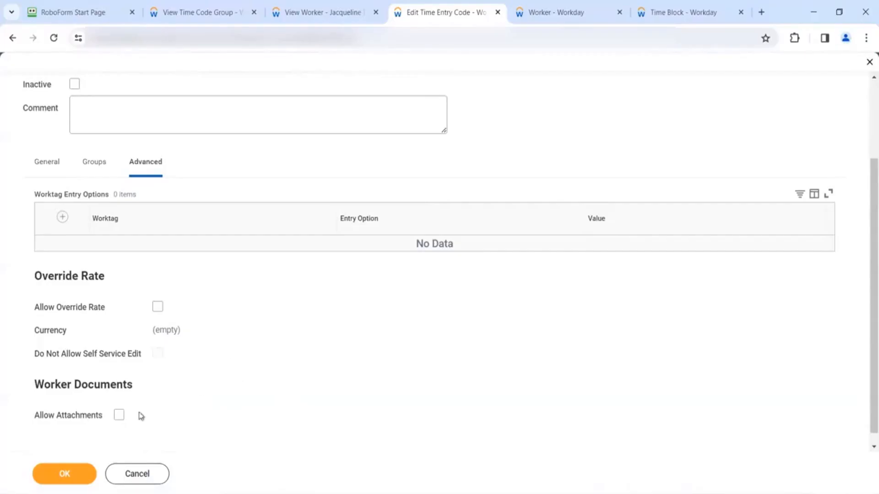
{"action": "left_click", "coordinate": [117, 417]}
{"action": "left_click", "coordinate": [75, 474]}
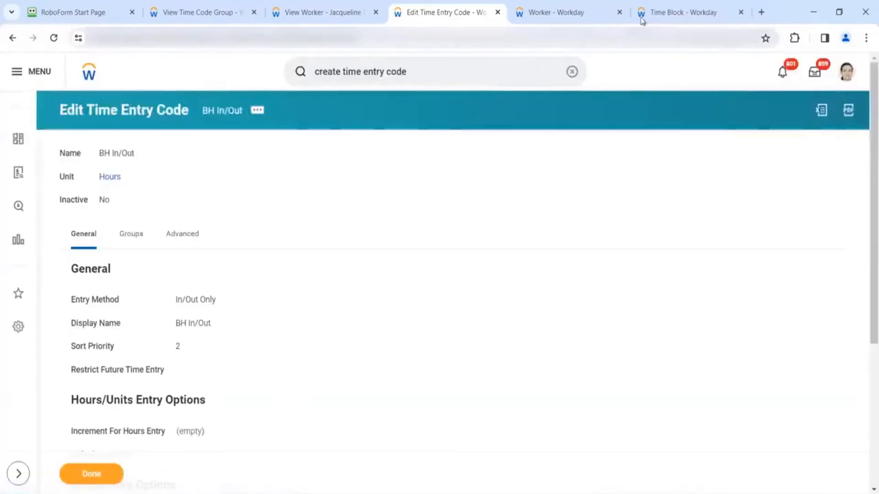
- Inspect the Attachments field on the worker's 03/27/2024 BH In/Out time entry
{"action": "left_click", "coordinate": [671, 17]}
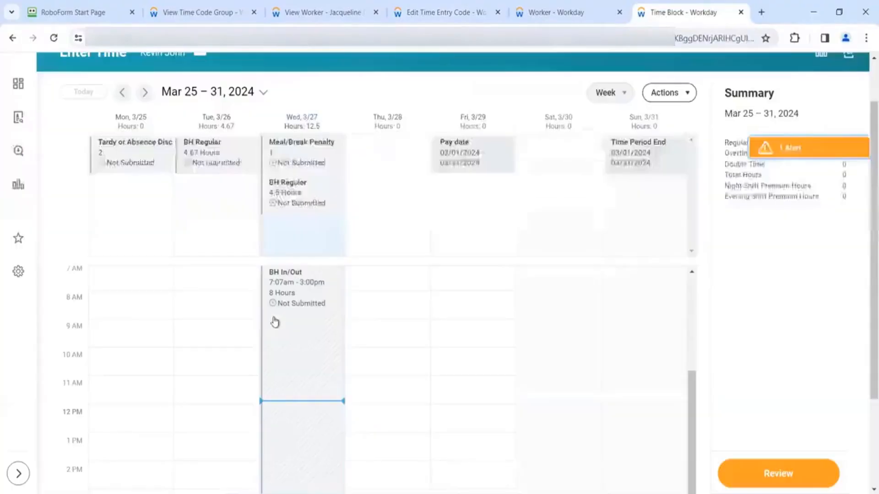
{"action": "left_click", "coordinate": [603, 110]}
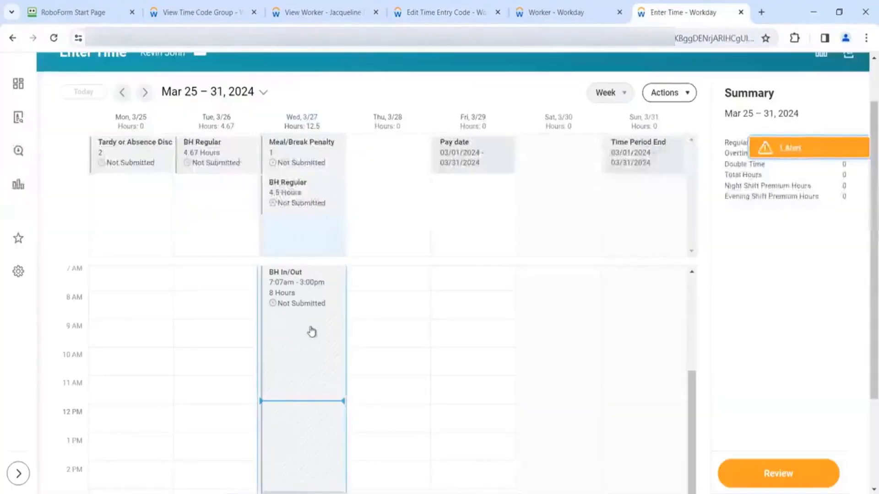
{"action": "left_click", "coordinate": [329, 404]}
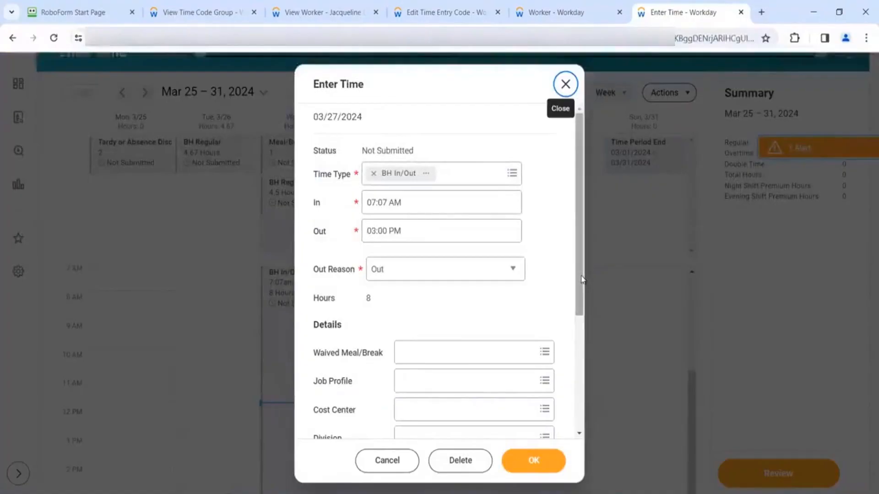
{"action": "scroll", "coordinate": [580, 284], "scroll_direction": "down", "scroll_amount": 3}
{"action": "scroll", "coordinate": [581, 420], "scroll_direction": "down", "scroll_amount": 2}
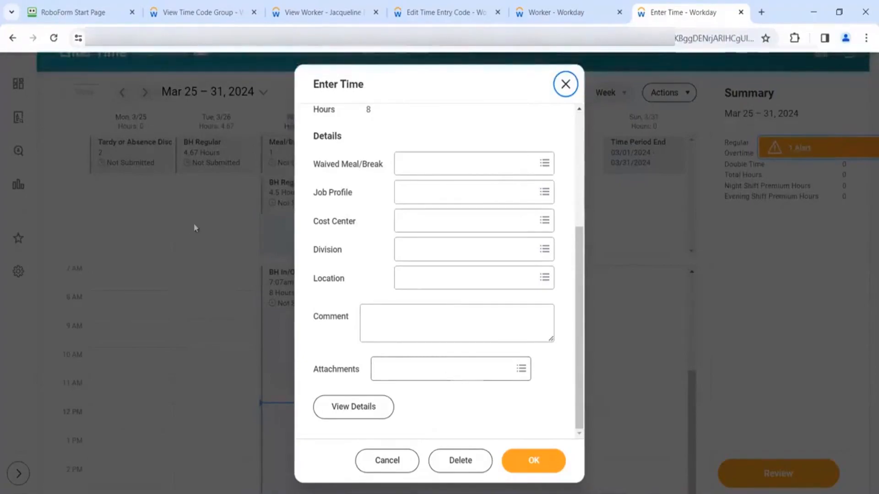
{"action": "left_click", "coordinate": [417, 15]}
{"action": "left_click", "coordinate": [174, 236]}
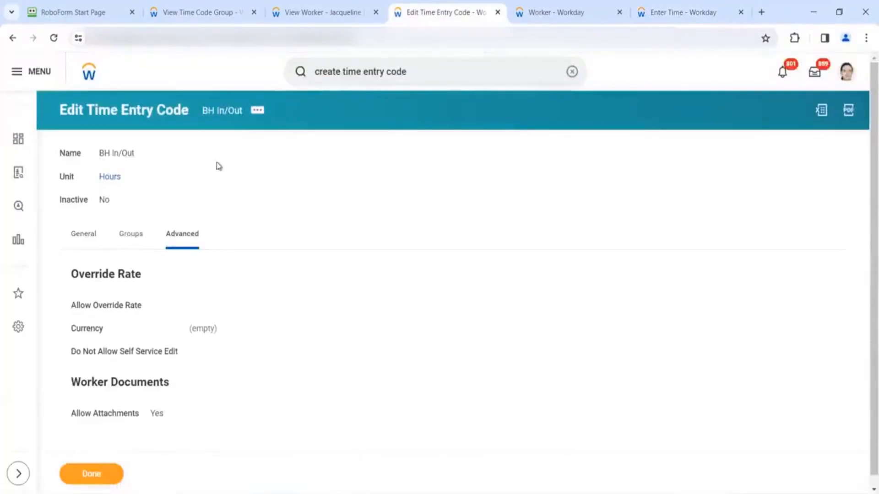
- Reopen the BH In/Out code's edit form on Advanced, where Worktag Entry Options is empty
{"action": "left_click", "coordinate": [256, 118]}
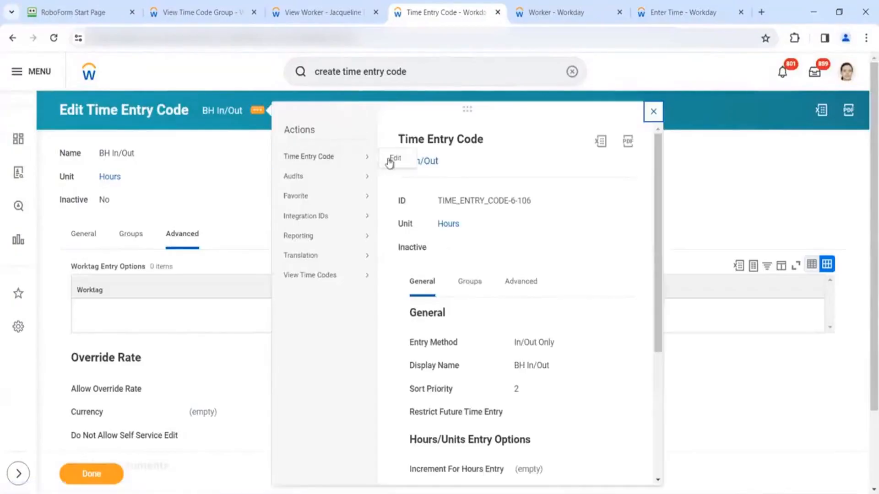
{"action": "key", "text": "Escape"}
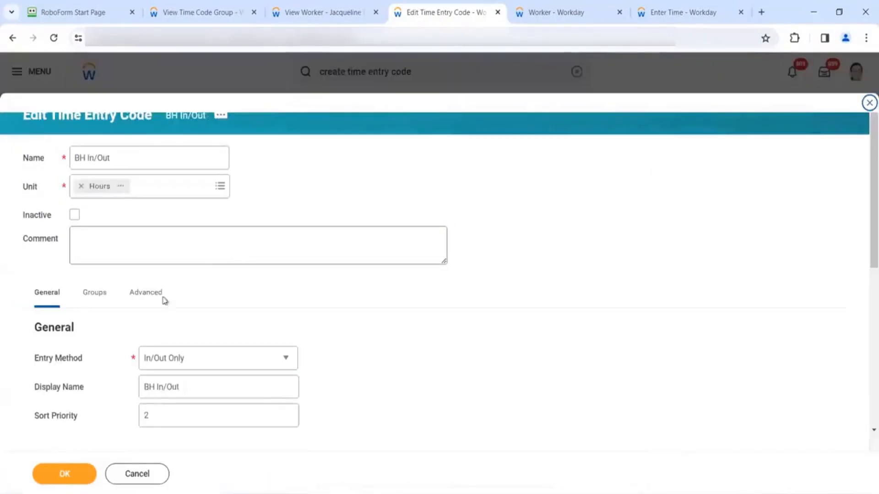
{"action": "left_click", "coordinate": [143, 294]}
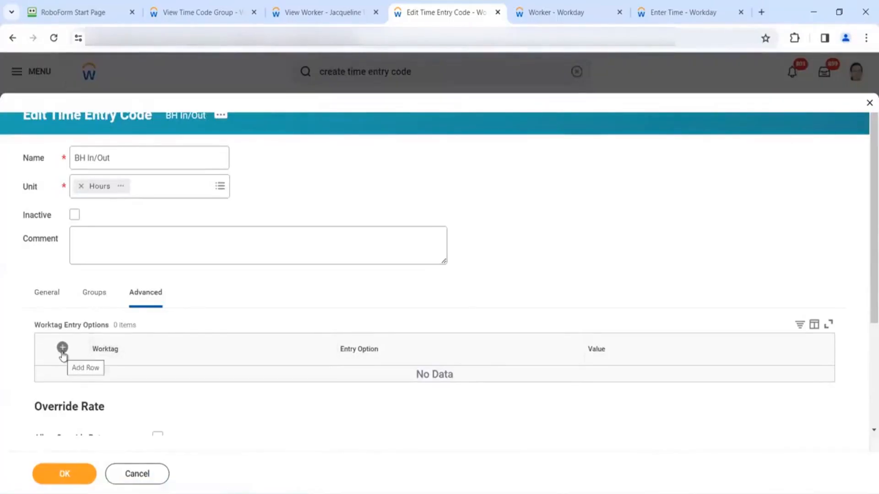
{"action": "left_click", "coordinate": [673, 12]}
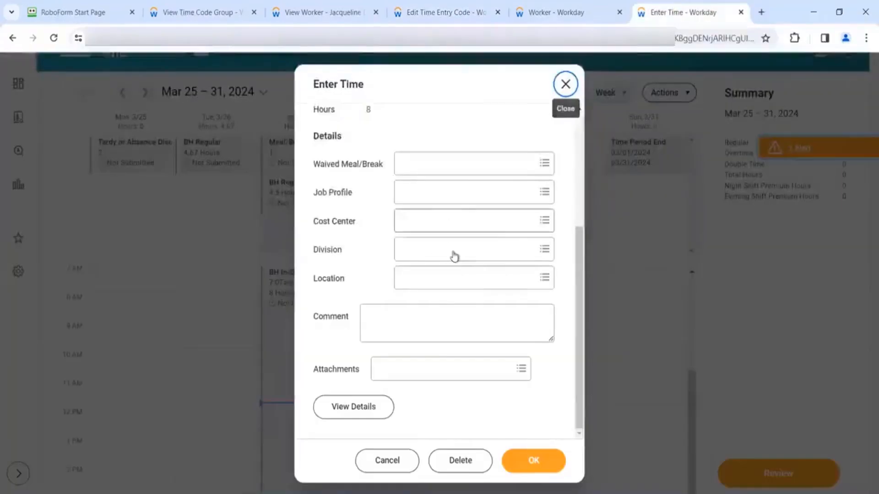
{"action": "scroll", "coordinate": [451, 254], "scroll_direction": "up", "scroll_amount": 5}
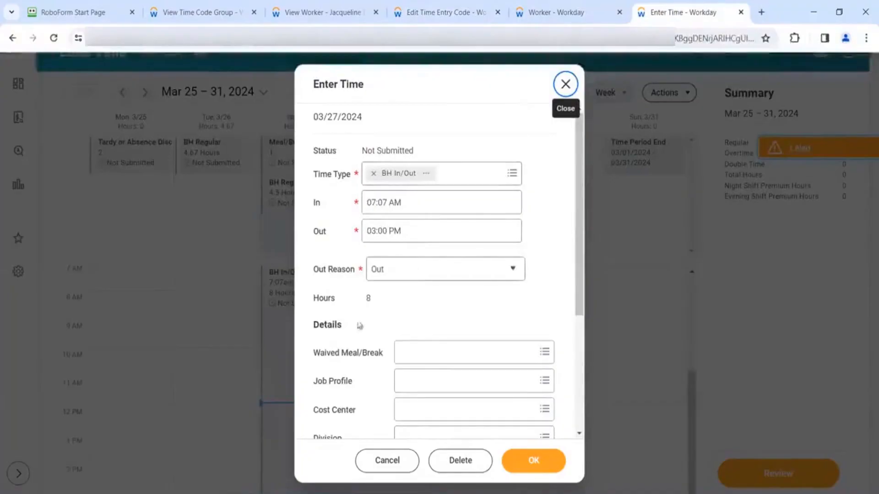
{"action": "scroll", "coordinate": [357, 323], "scroll_direction": "down", "scroll_amount": 2}
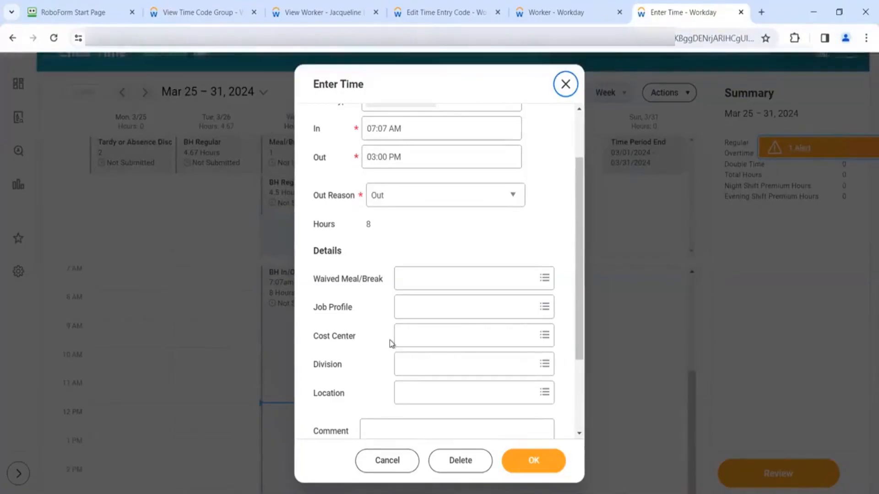
{"action": "left_click", "coordinate": [413, 345]}
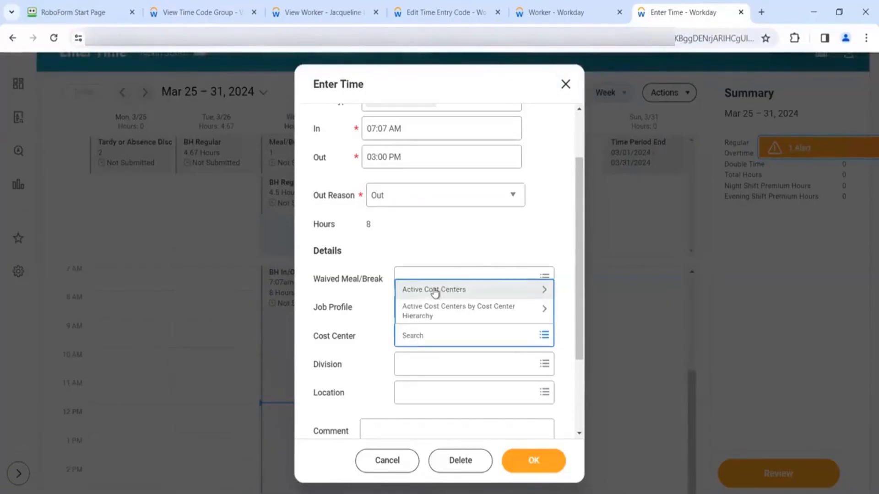
{"action": "mouse_move", "coordinate": [568, 6]}
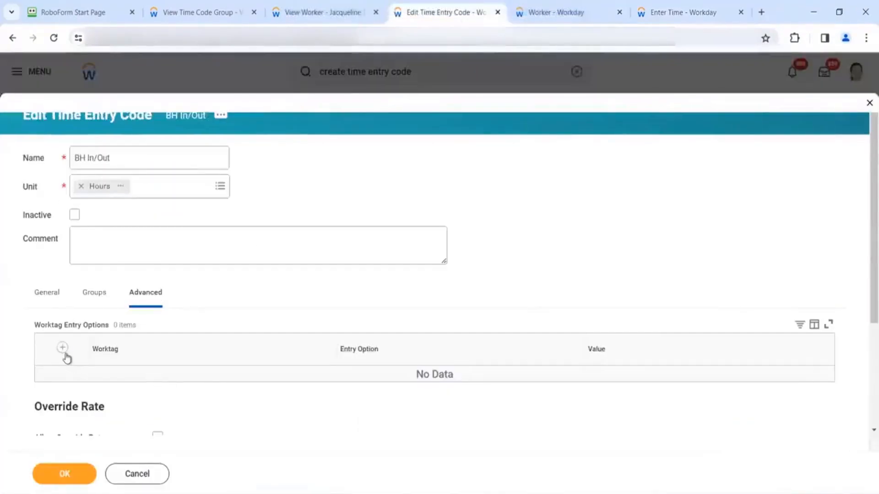
- Add a Cost Center worktag row to the BH In/Out Worktag Entry Options
{"action": "left_click", "coordinate": [62, 348]}
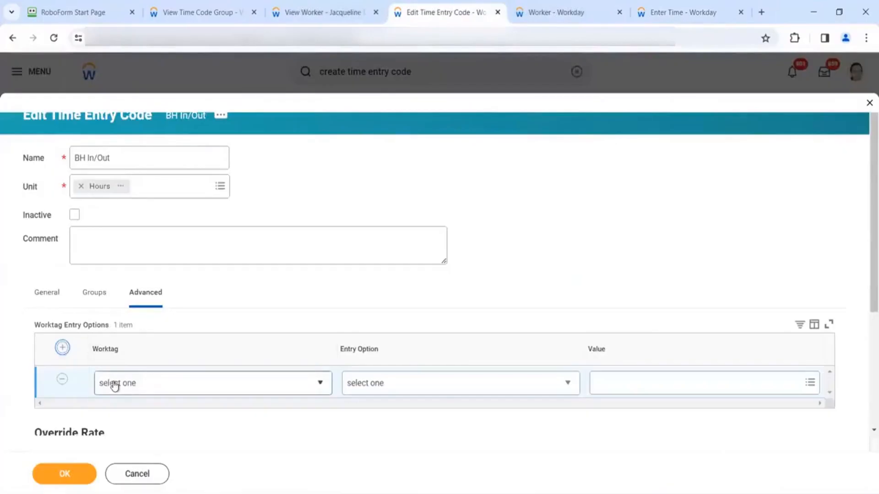
{"action": "left_click", "coordinate": [115, 383]}
{"action": "key", "text": "c"}
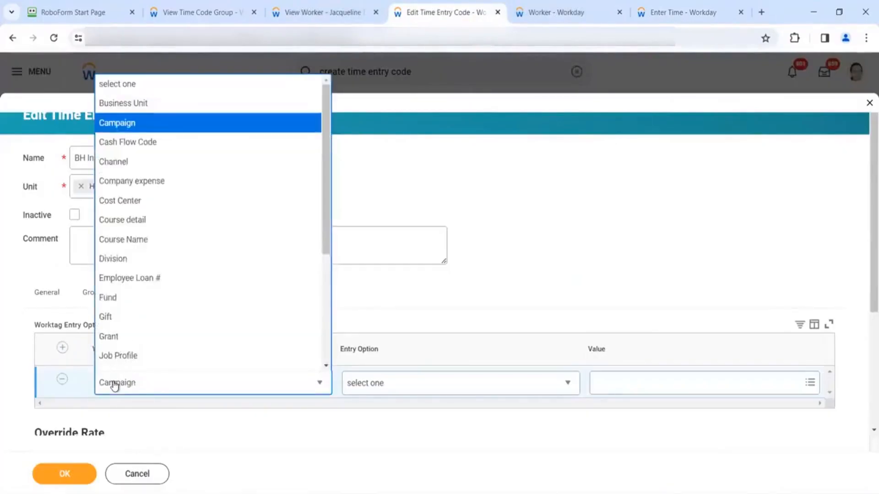
{"action": "scroll", "coordinate": [139, 248], "scroll_direction": "down", "scroll_amount": 1}
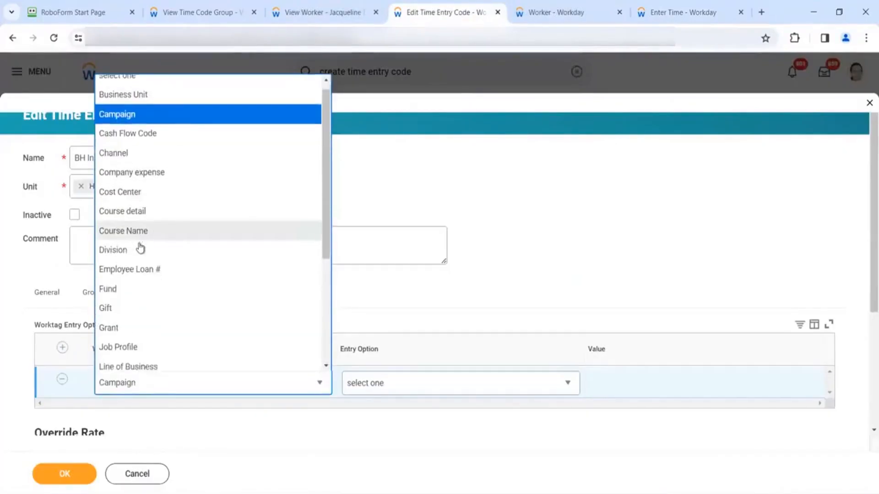
{"action": "scroll", "coordinate": [140, 247], "scroll_direction": "up", "scroll_amount": 1}
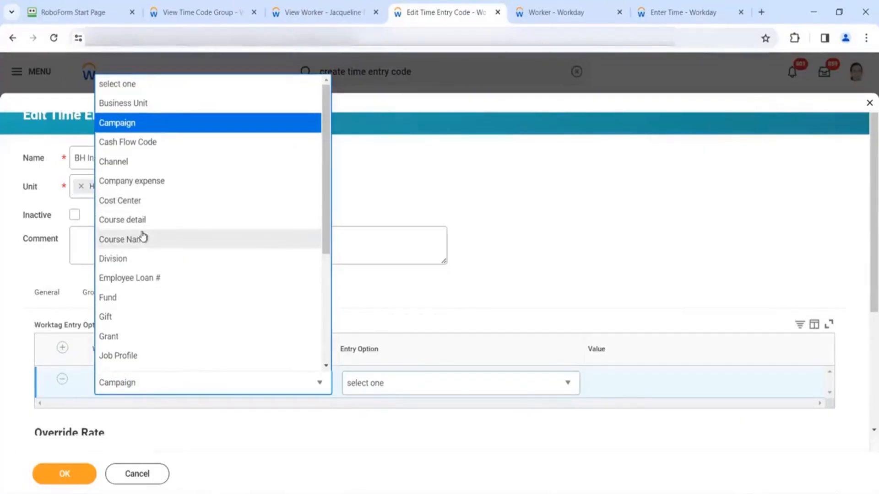
{"action": "scroll", "coordinate": [143, 236], "scroll_direction": "down", "scroll_amount": 3}
{"action": "scroll", "coordinate": [143, 236], "scroll_direction": "up", "scroll_amount": 3}
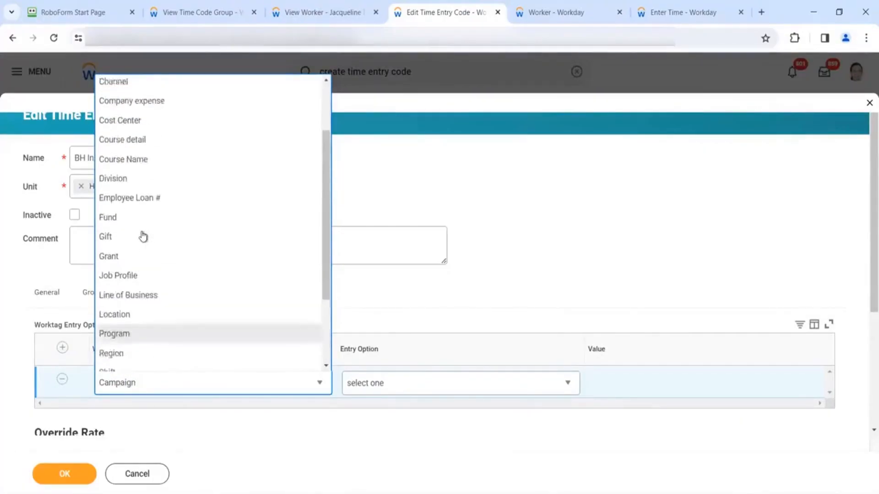
{"action": "scroll", "coordinate": [143, 237], "scroll_direction": "up", "scroll_amount": 1}
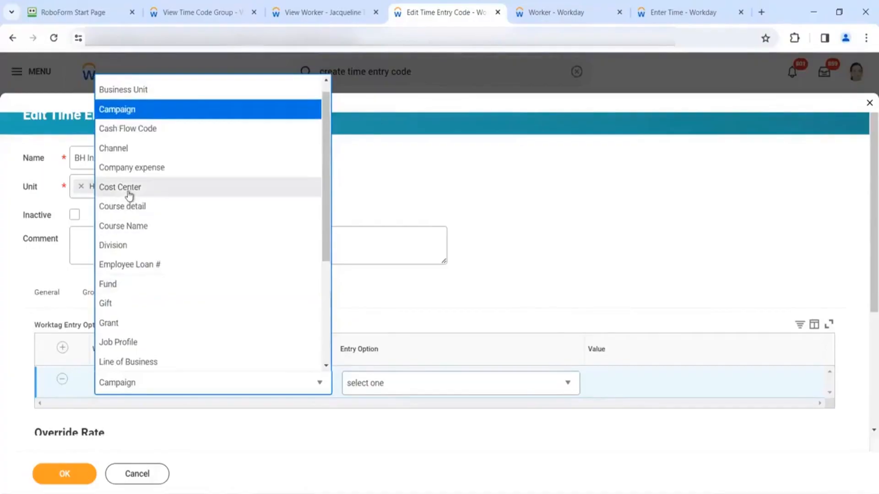
{"action": "left_click", "coordinate": [128, 191]}
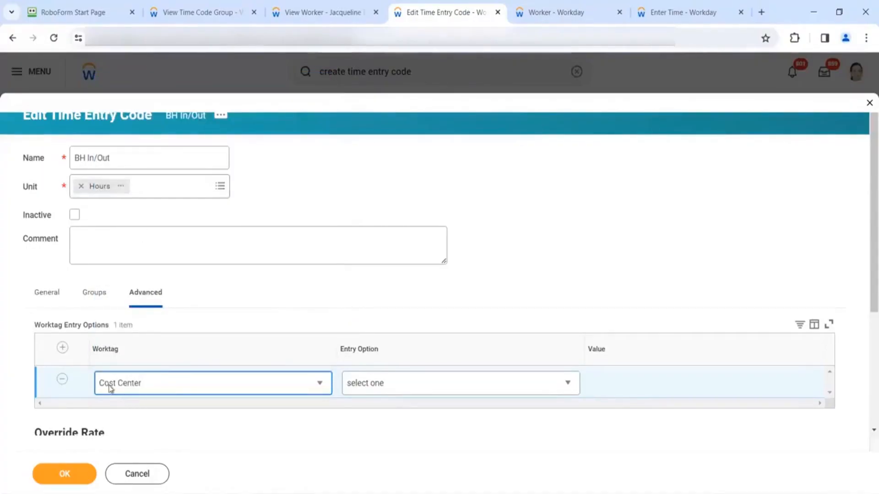
- Make Cost Center a Default Value of 10000 Office of CEO and save the code
{"action": "left_click", "coordinate": [422, 386]}
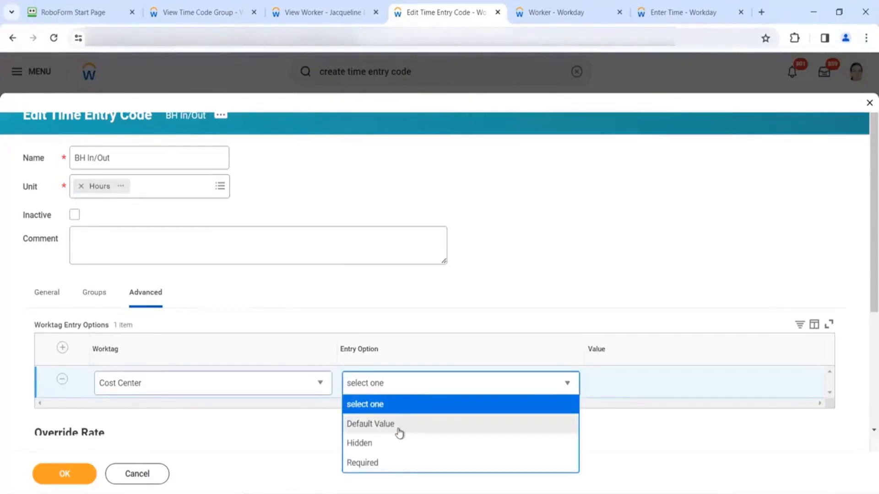
{"action": "left_click", "coordinate": [399, 433]}
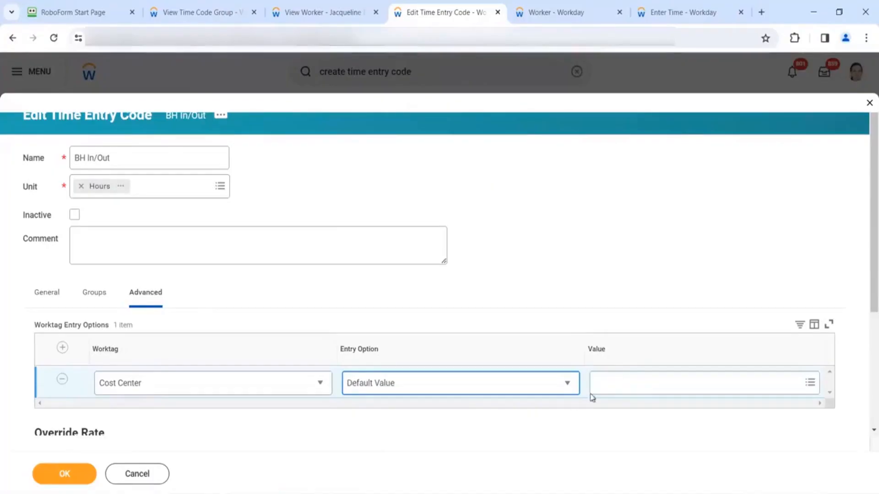
{"action": "left_click", "coordinate": [615, 373]}
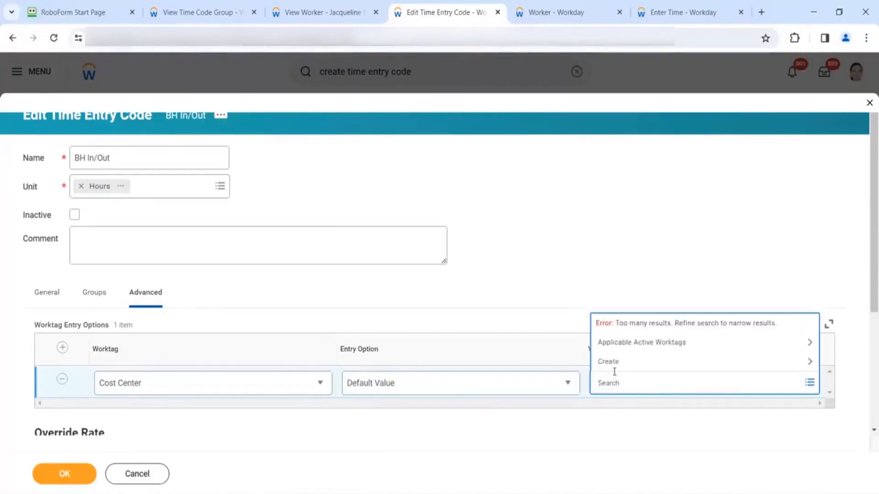
{"action": "type", "text": "100"}
{"action": "key", "text": "Return"}
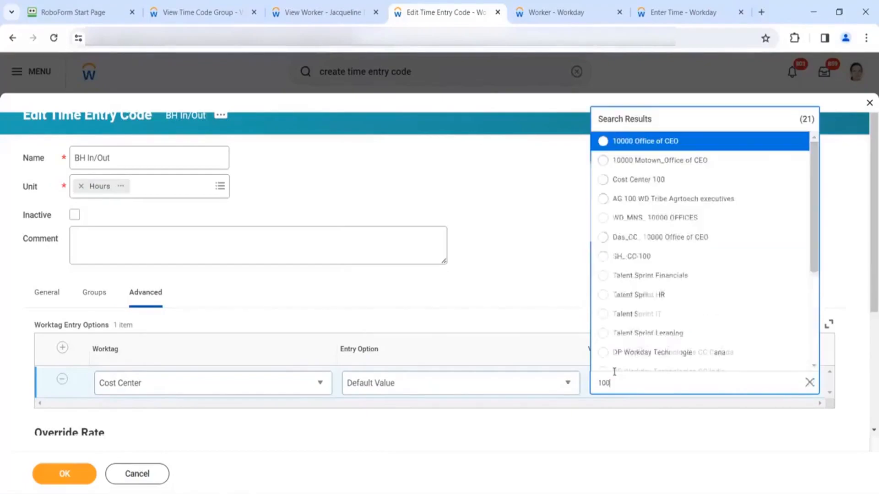
{"action": "left_click", "coordinate": [673, 143]}
{"action": "left_click", "coordinate": [528, 261]}
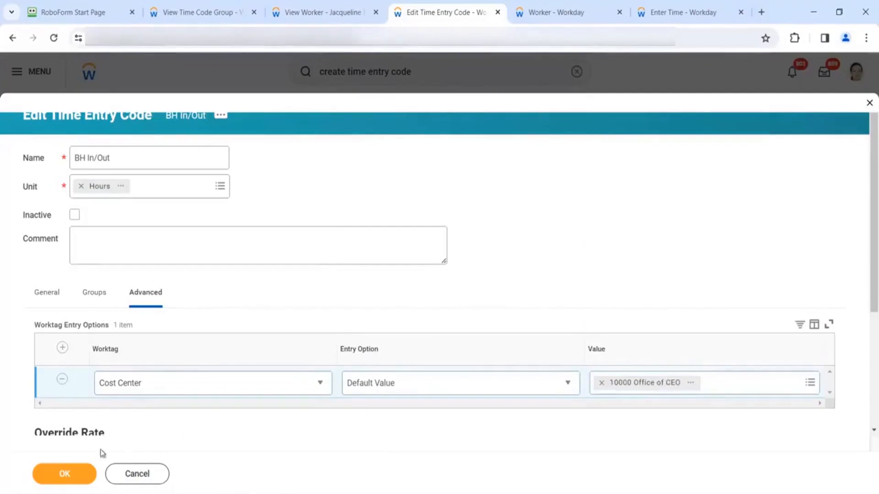
{"action": "left_click", "coordinate": [82, 476]}
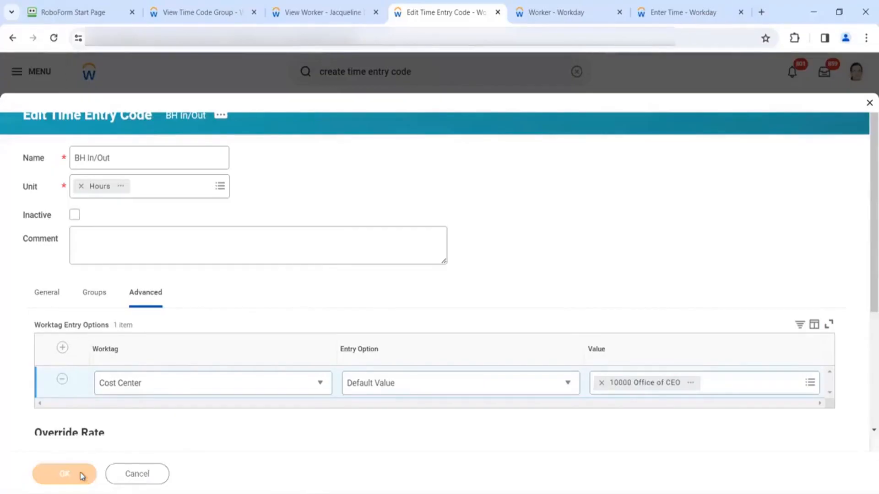
{"action": "left_click", "coordinate": [526, 18]}
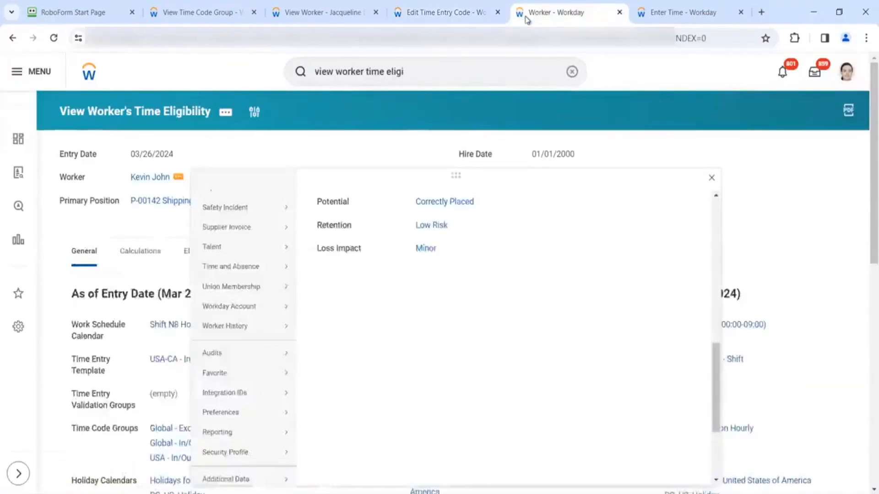
- Delete the existing Wed 3/27 BH In/Out block from the worker's Enter Time calendar
{"action": "left_click", "coordinate": [659, 14]}
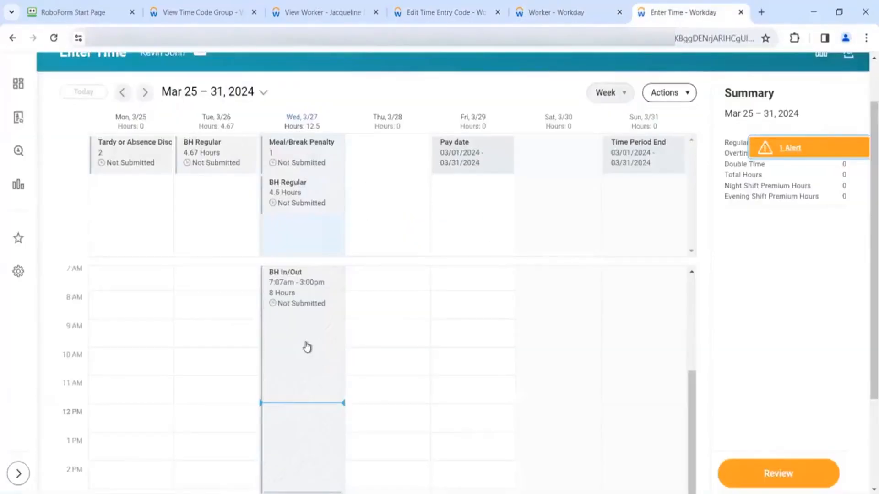
{"action": "left_click", "coordinate": [310, 349]}
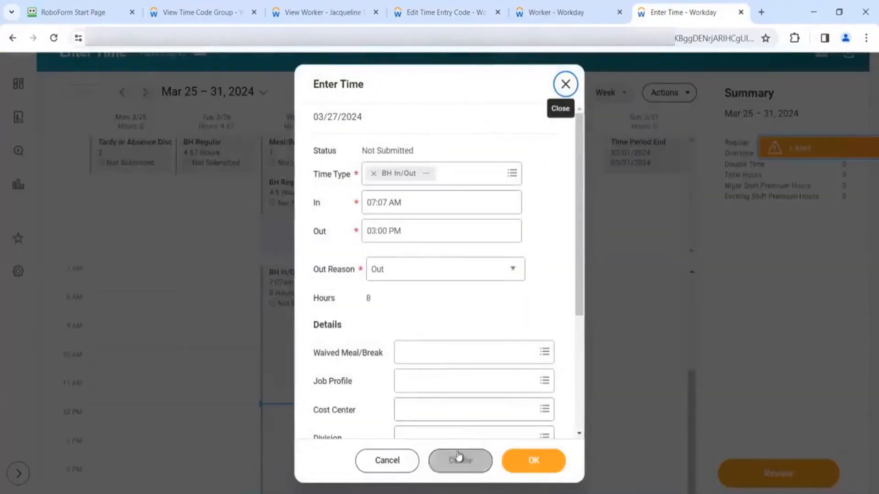
{"action": "left_click", "coordinate": [459, 455]}
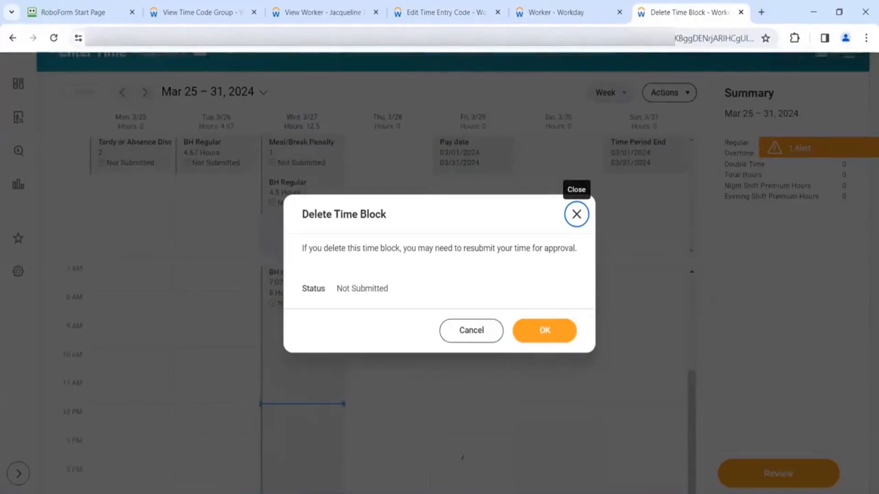
{"action": "left_click", "coordinate": [566, 330]}
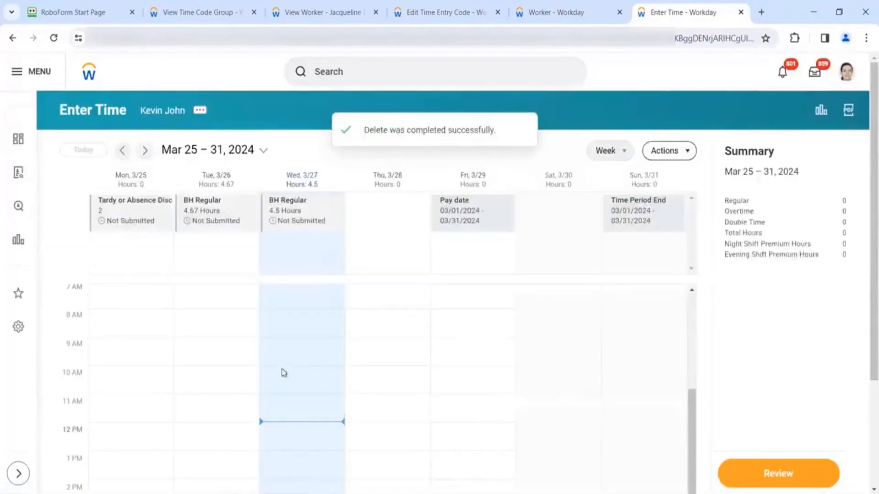
{"action": "left_click", "coordinate": [279, 410]}
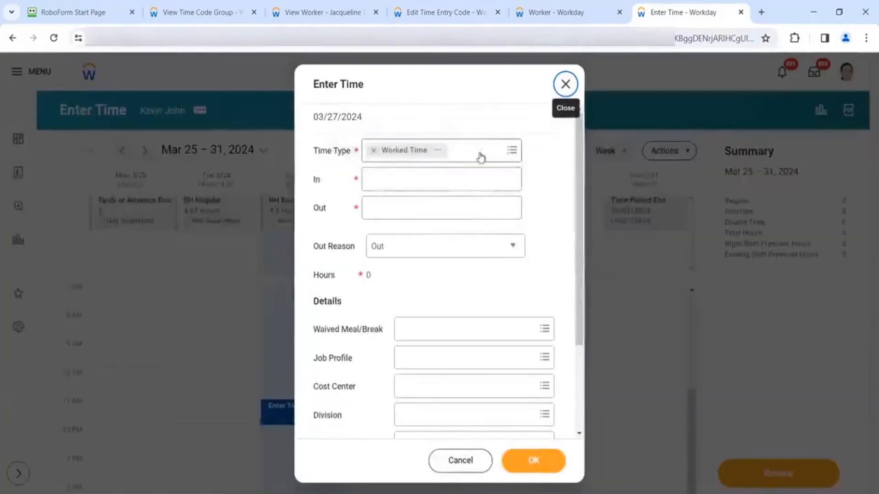
- Set the new 3/27 entry's time type to BH In/Out, pre-filling Cost Center 10000 Office of CEO
{"action": "left_click", "coordinate": [480, 158]}
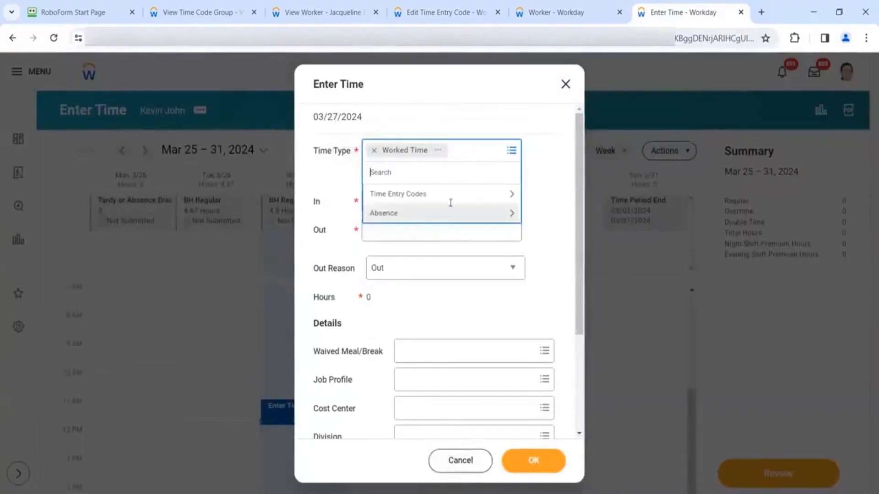
{"action": "left_click", "coordinate": [453, 192]}
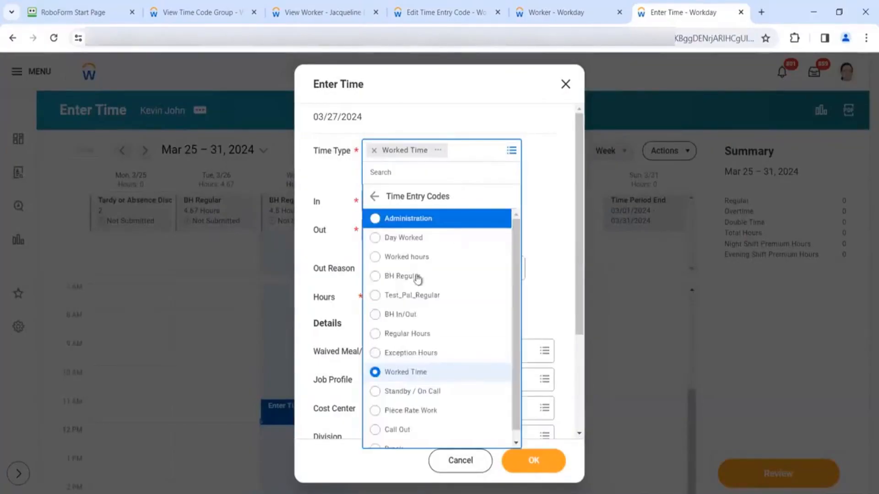
{"action": "left_click", "coordinate": [408, 314]}
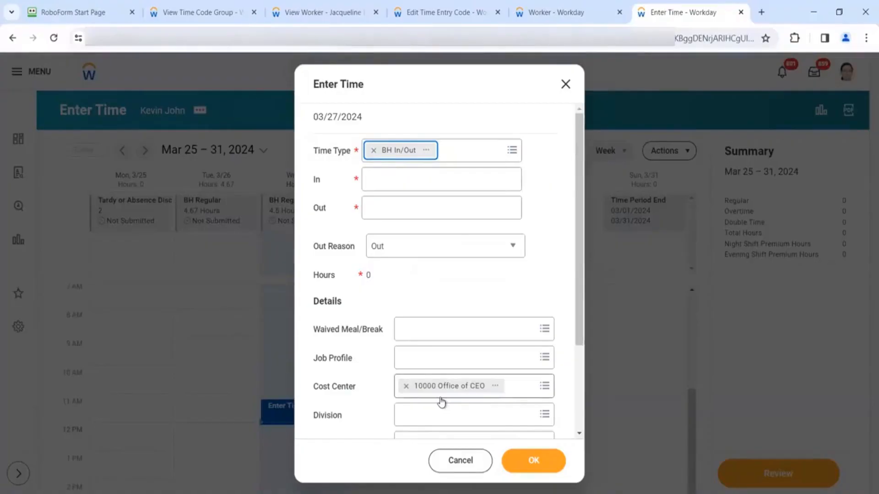
{"action": "left_click", "coordinate": [547, 9]}
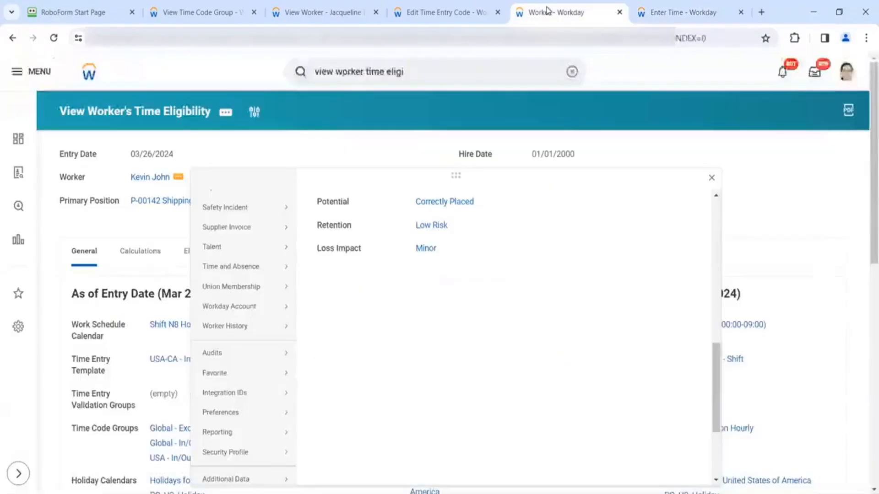
- Change the BH In/Out Cost Center worktag option from Default Value to Required and save
{"action": "left_click", "coordinate": [470, 17]}
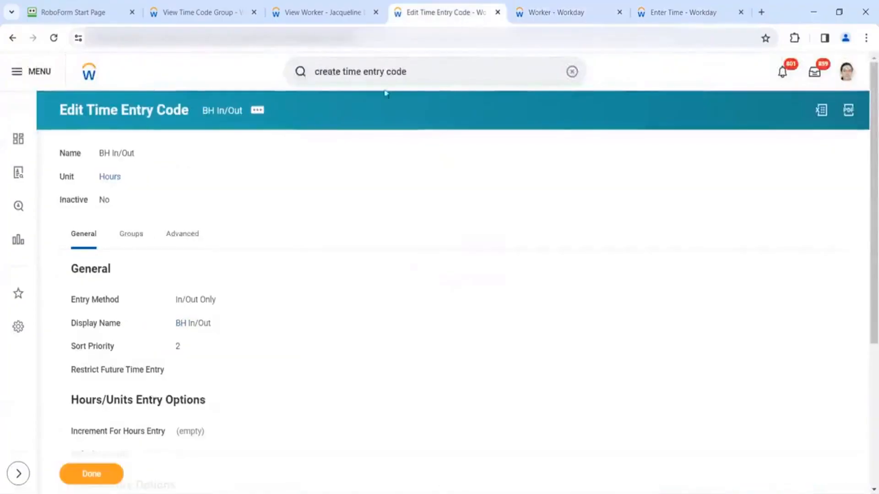
{"action": "left_click", "coordinate": [145, 235]}
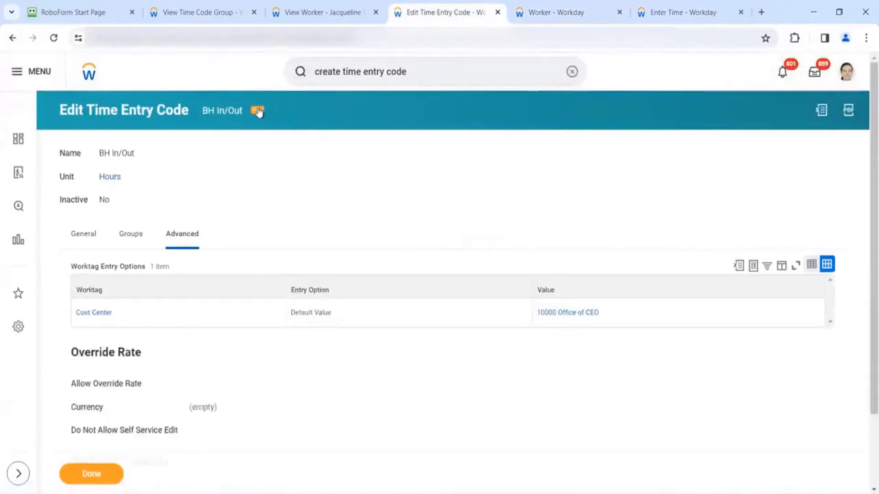
{"action": "left_click", "coordinate": [258, 110]}
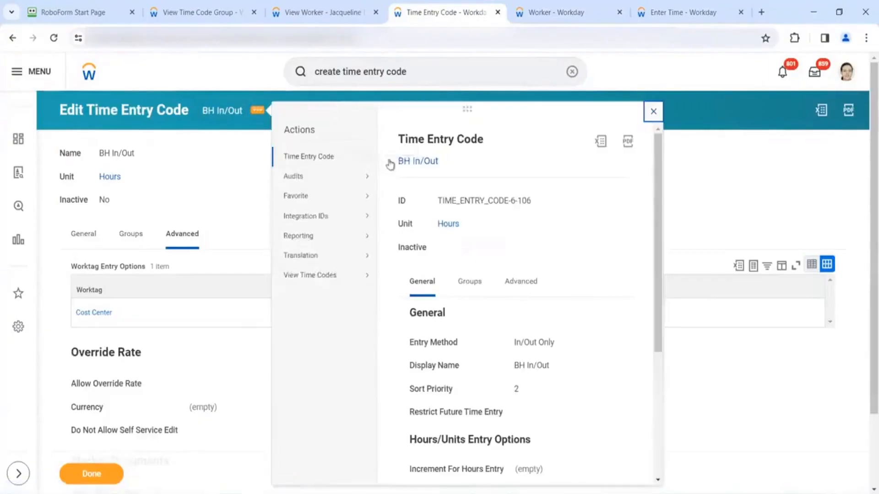
{"action": "left_click", "coordinate": [398, 161]}
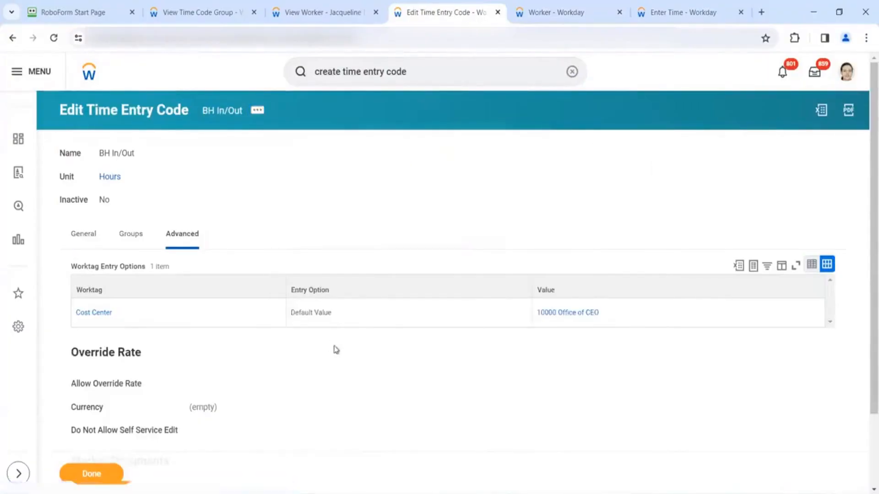
{"action": "left_click", "coordinate": [156, 305]}
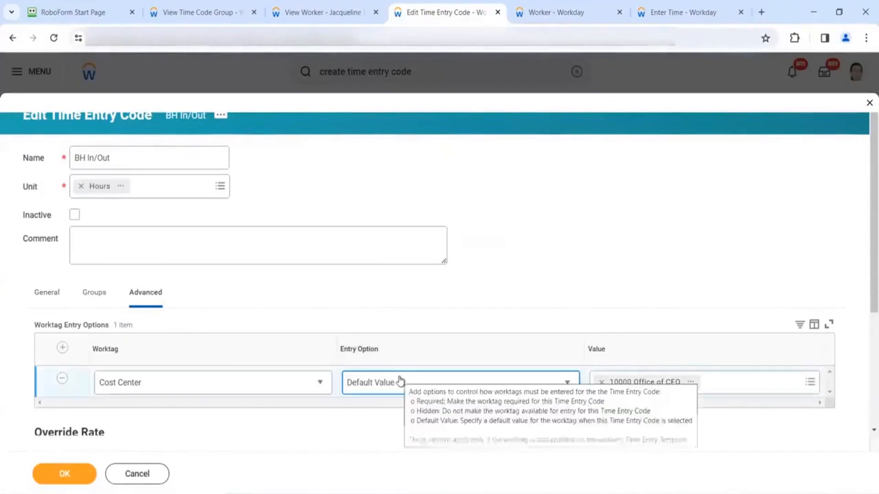
{"action": "left_click", "coordinate": [394, 389]}
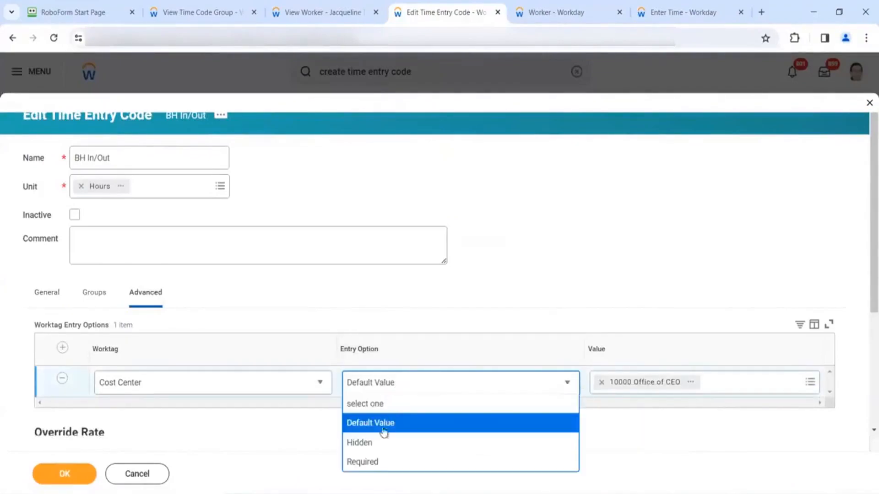
{"action": "left_click", "coordinate": [365, 462]}
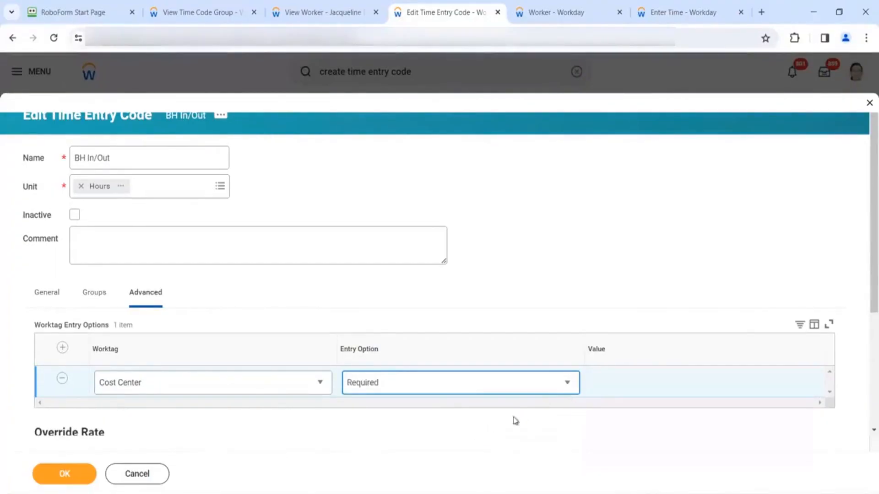
{"action": "left_click", "coordinate": [73, 475]}
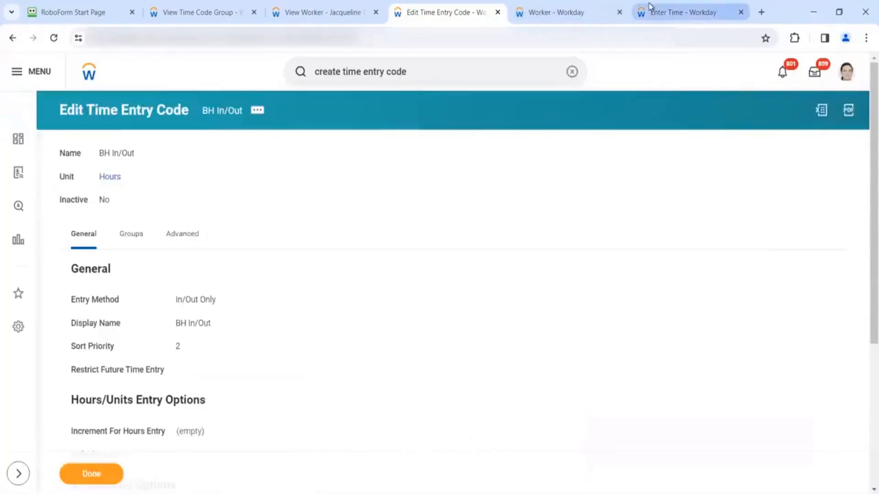
{"action": "left_click", "coordinate": [683, 12]}
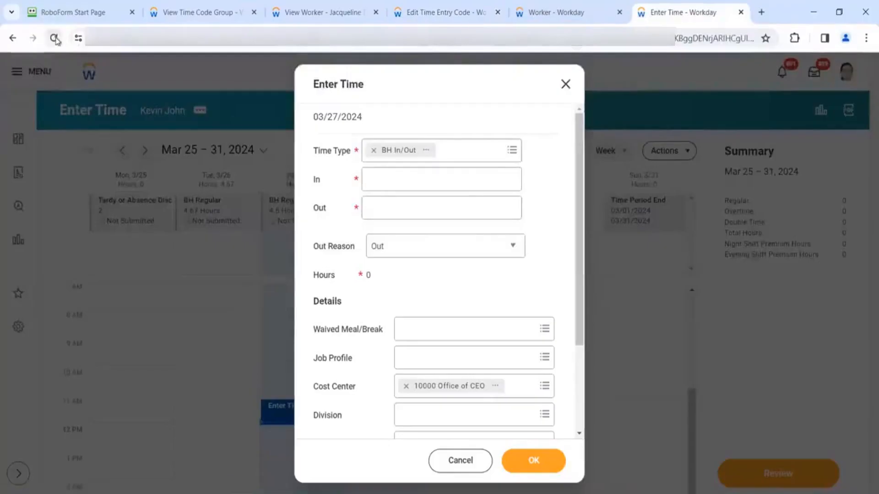
- Reload Enter Time and start a Wed 3/27 entry with time type BH In/Out
{"action": "left_click", "coordinate": [54, 38]}
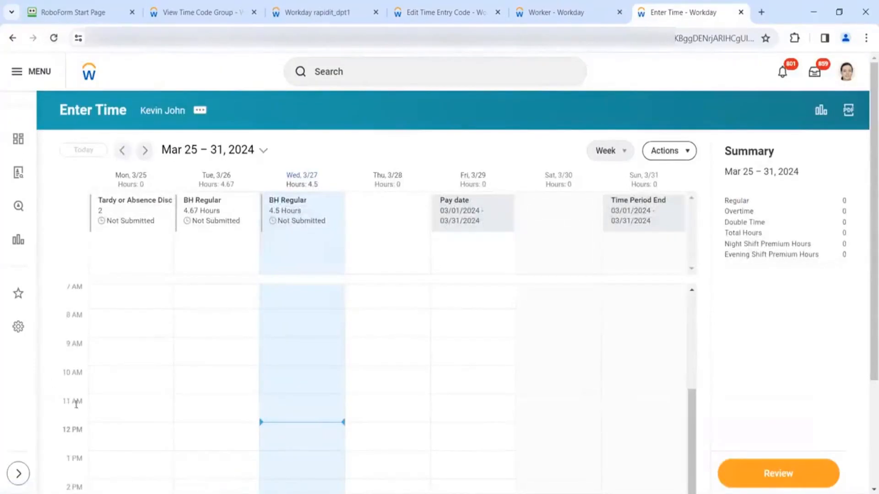
{"action": "left_click", "coordinate": [294, 333]}
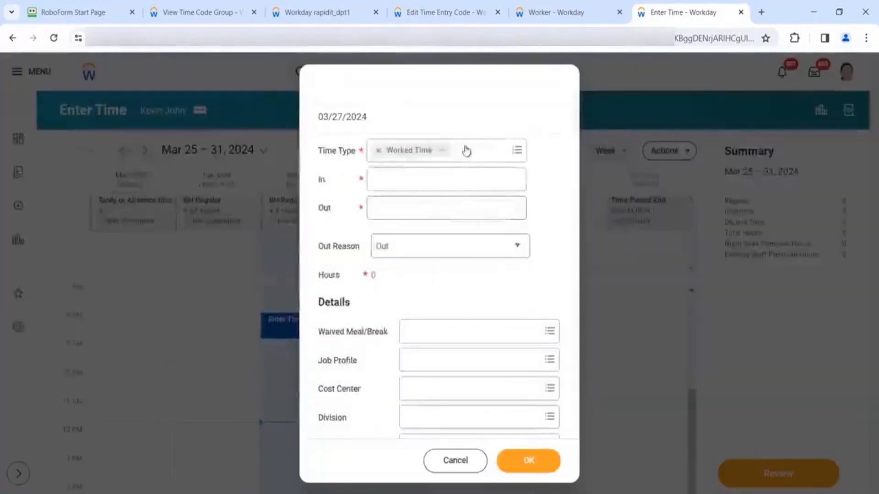
{"action": "left_click", "coordinate": [432, 180]}
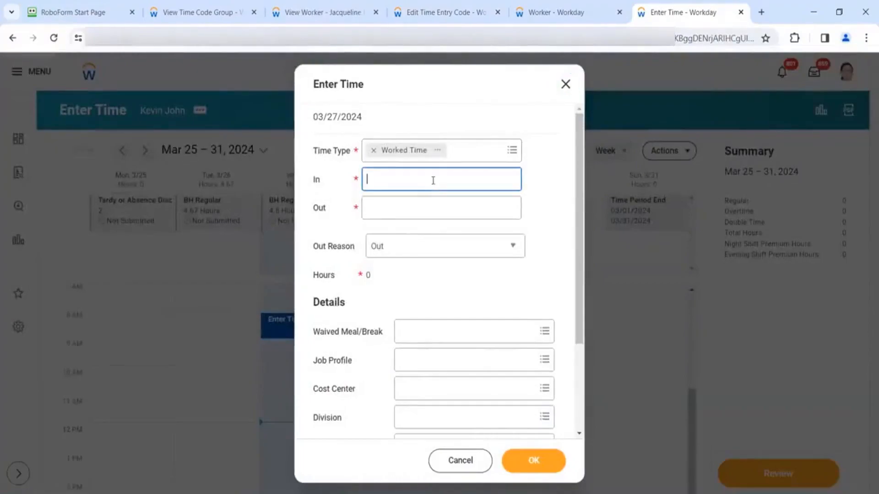
{"action": "left_click", "coordinate": [465, 150]}
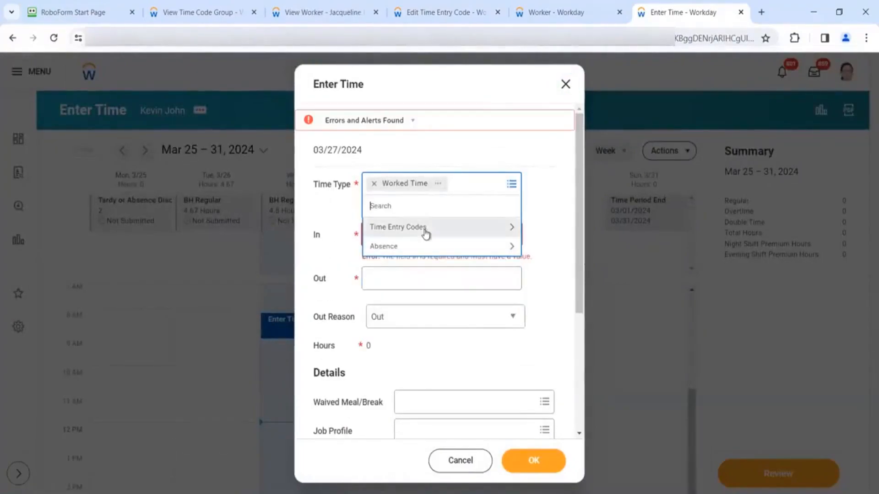
{"action": "left_click", "coordinate": [426, 228]}
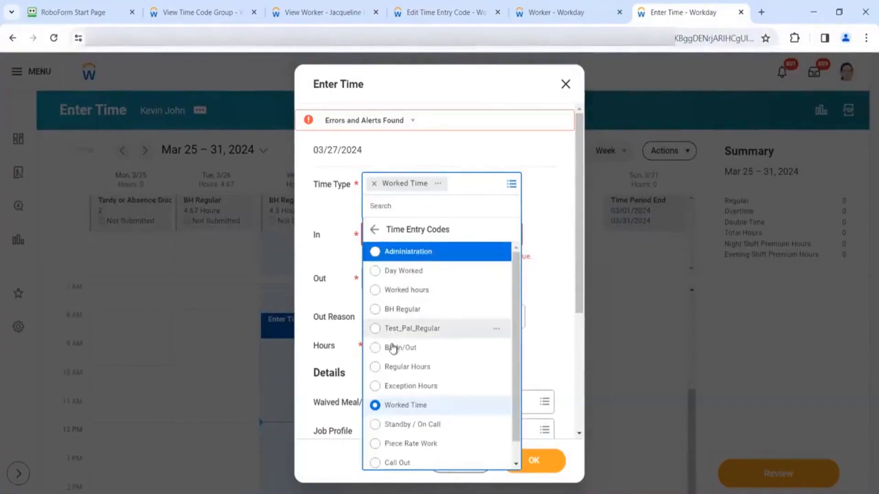
{"action": "left_click", "coordinate": [439, 346]}
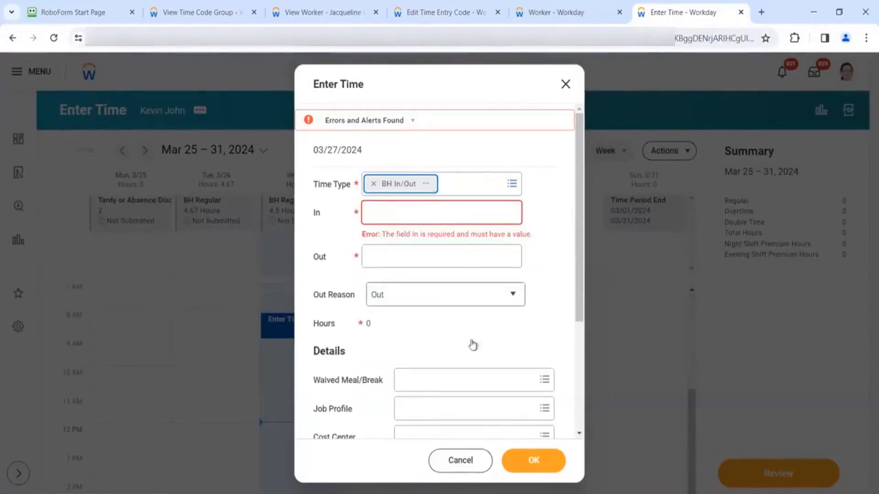
{"action": "scroll", "coordinate": [444, 346], "scroll_direction": "down", "scroll_amount": 1}
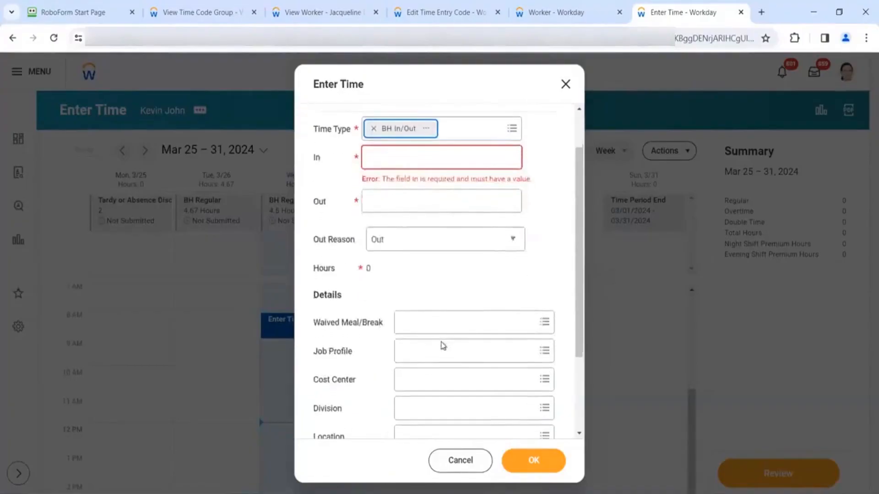
- Enter In 10:00 AM and Out 03:00 PM, leaving Cost Center blank
{"action": "left_click", "coordinate": [394, 158]}
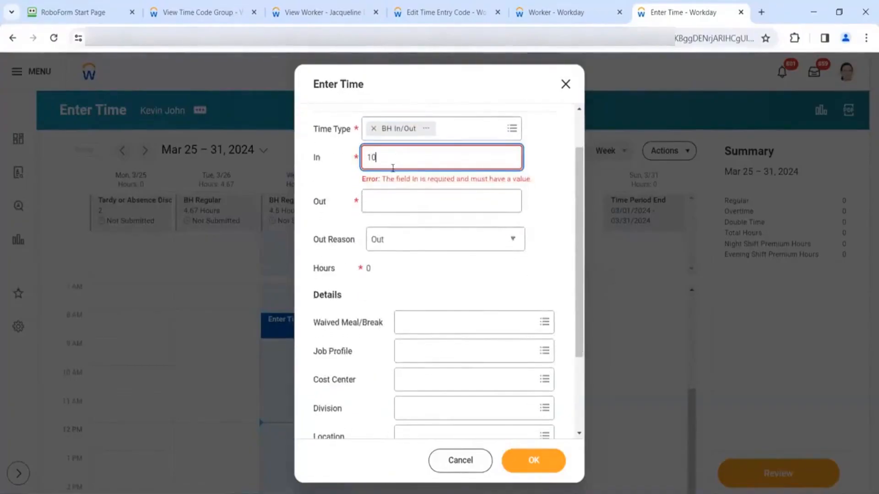
{"action": "type", "text": "10"}
{"action": "left_click", "coordinate": [392, 202]}
{"action": "type", "text": "1"}
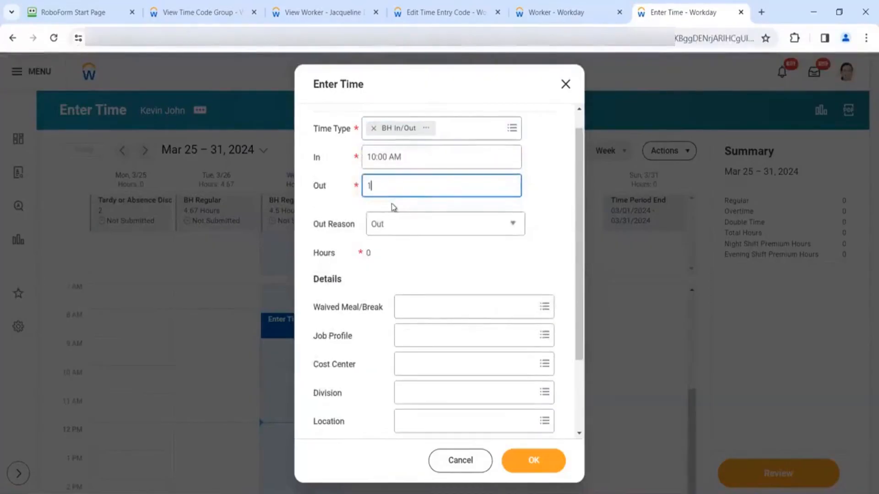
{"action": "type", "text": "5"}
{"action": "left_click", "coordinate": [403, 263]}
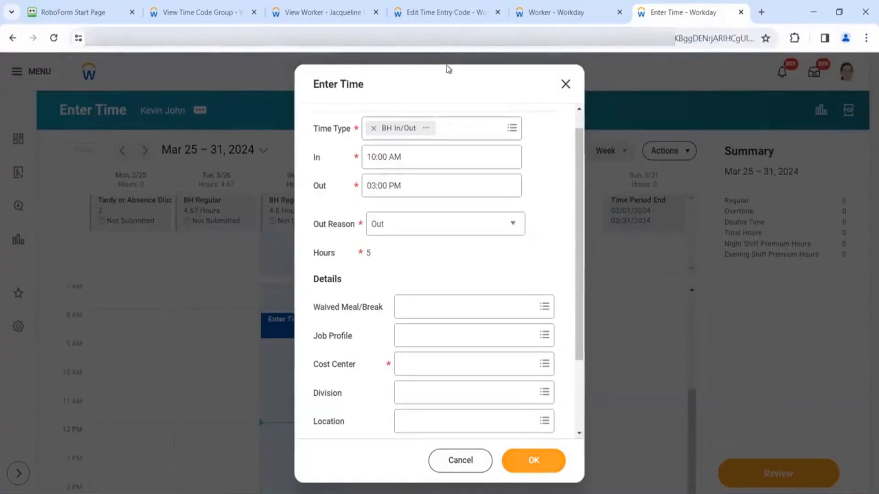
{"action": "left_click", "coordinate": [433, 18]}
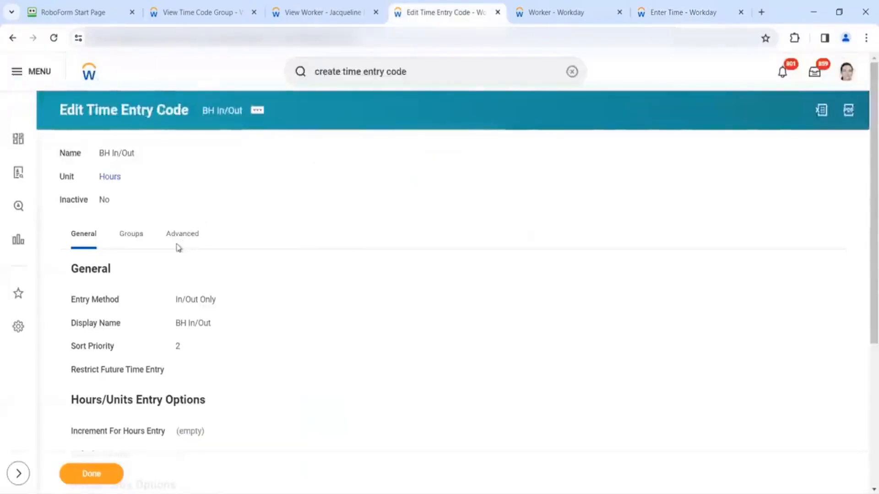
- Reopen BH In/Out for editing and review its single Required Cost Center worktag option
{"action": "left_click", "coordinate": [131, 244]}
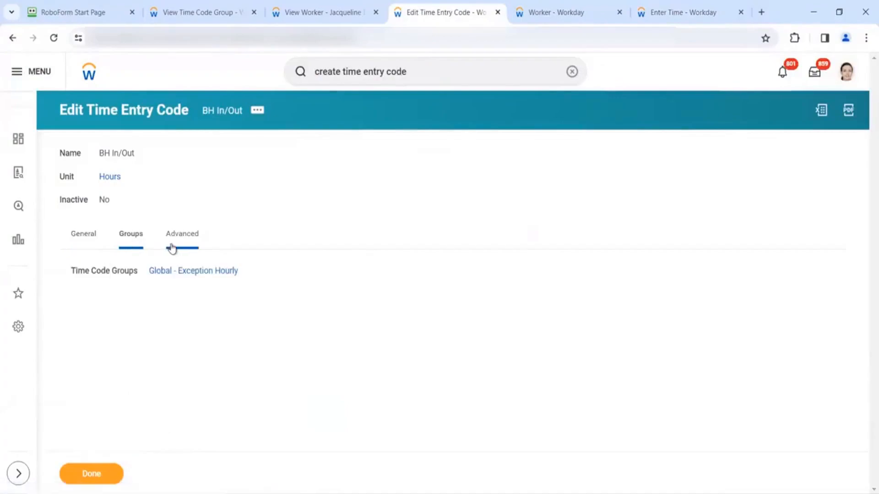
{"action": "left_click", "coordinate": [257, 112]}
{"action": "mouse_move", "coordinate": [303, 155]}
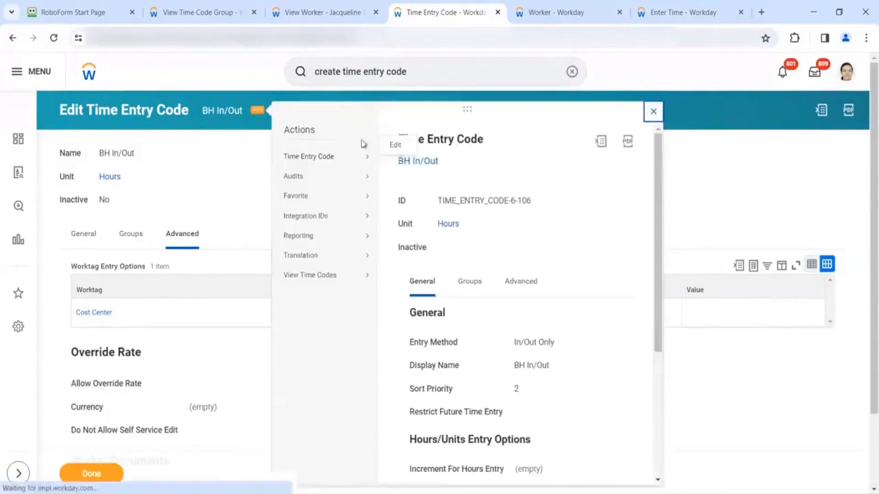
{"action": "left_click", "coordinate": [395, 159]}
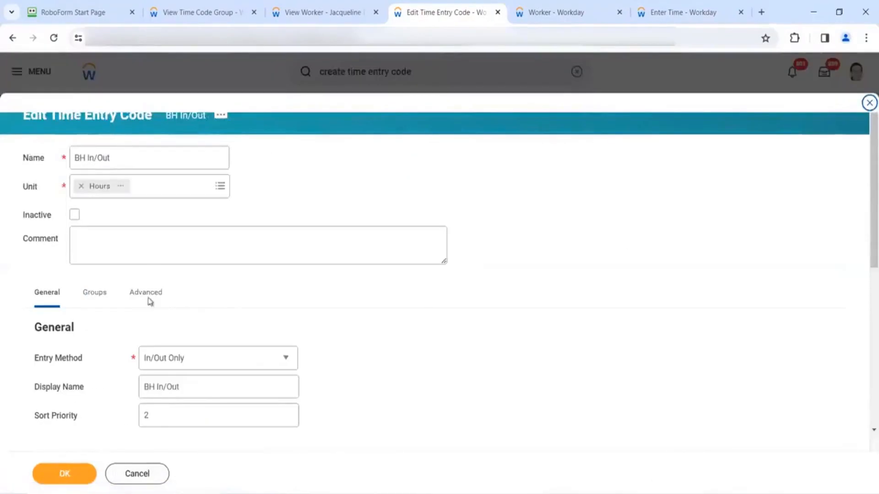
{"action": "left_click", "coordinate": [140, 296]}
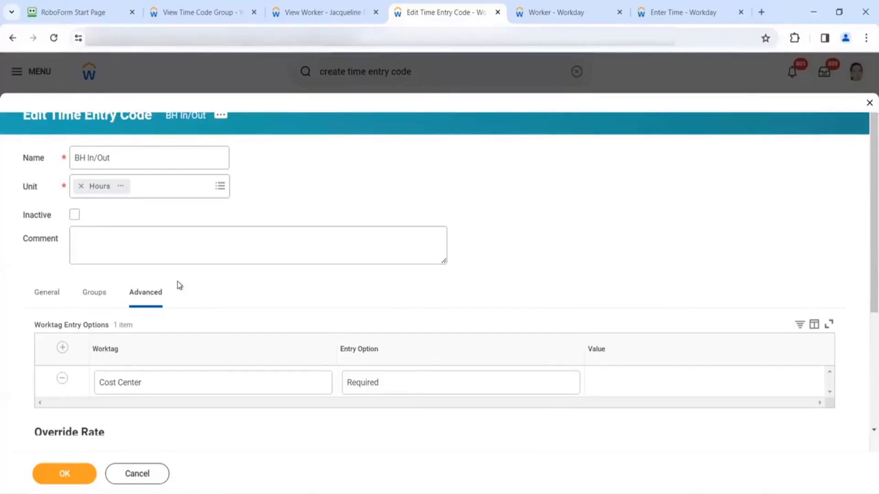
- Tick Inactive on BH In/Out and remove the Global - Exception Hourly group
{"action": "left_click", "coordinate": [94, 297]}
{"action": "left_click", "coordinate": [149, 293]}
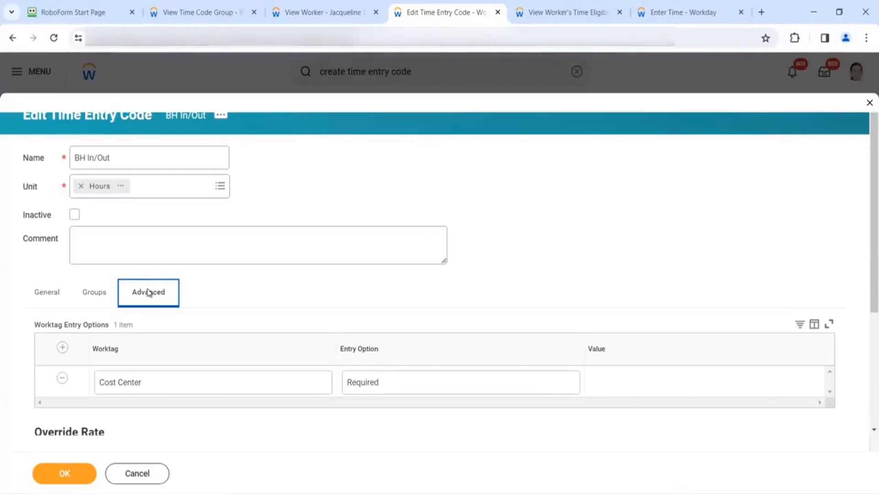
{"action": "left_click", "coordinate": [94, 297]}
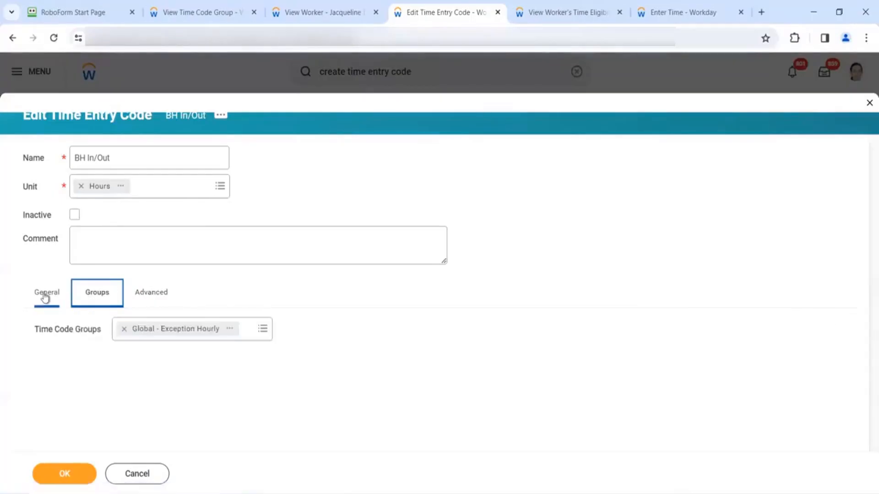
{"action": "left_click", "coordinate": [45, 298]}
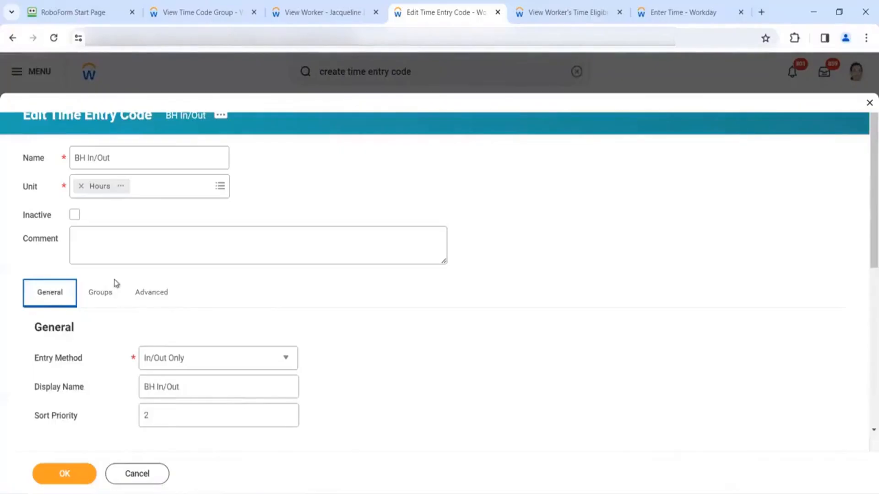
{"action": "left_click", "coordinate": [77, 216]}
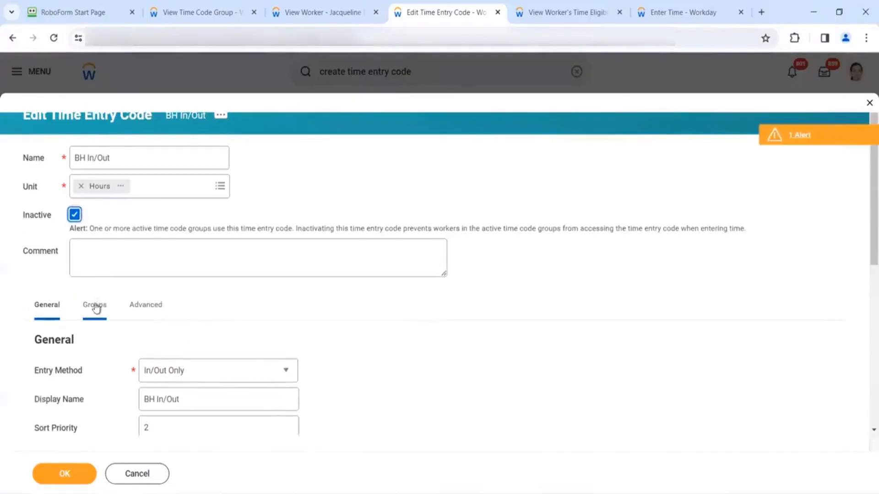
{"action": "left_click", "coordinate": [95, 304]}
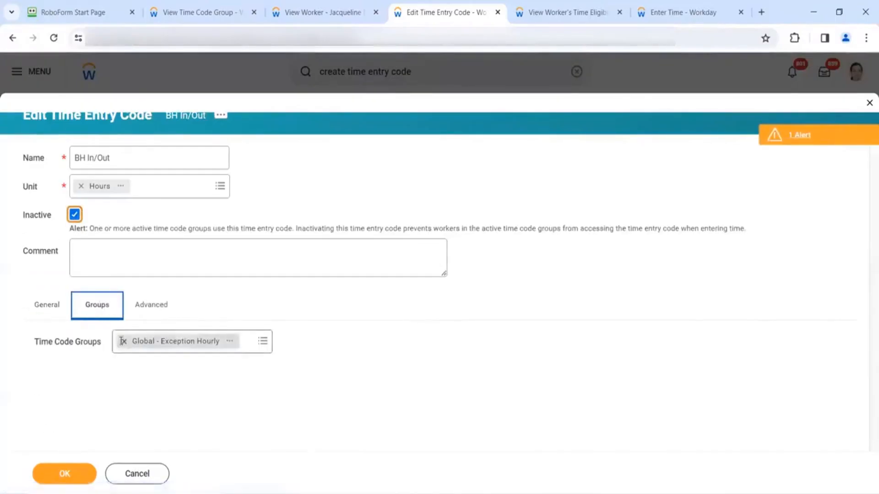
{"action": "left_click", "coordinate": [123, 342]}
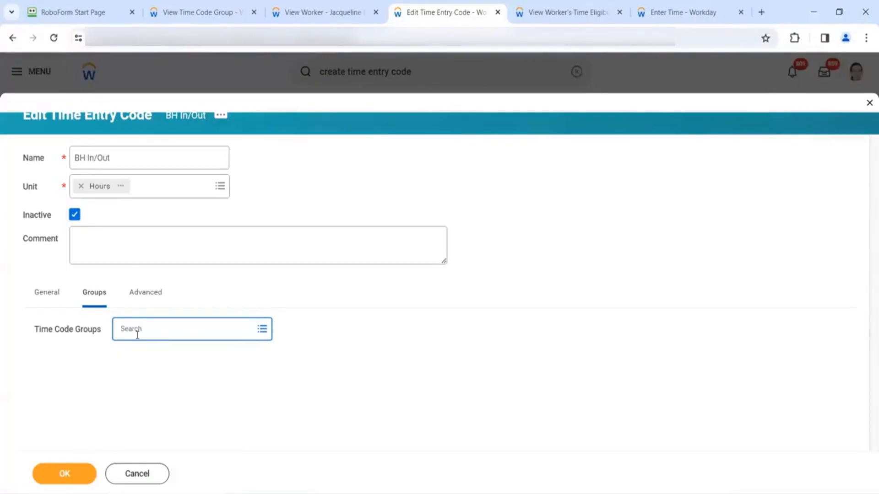
- Remove the Cost Center worktag from the BH In/Out time entry code's advanced settings
{"action": "left_click", "coordinate": [54, 299]}
{"action": "left_click", "coordinate": [149, 295]}
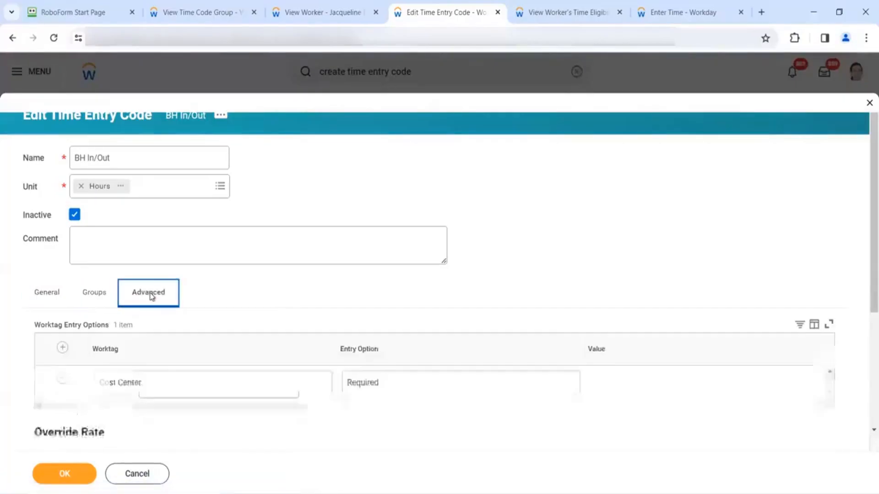
{"action": "scroll", "coordinate": [166, 292], "scroll_direction": "down", "scroll_amount": 3}
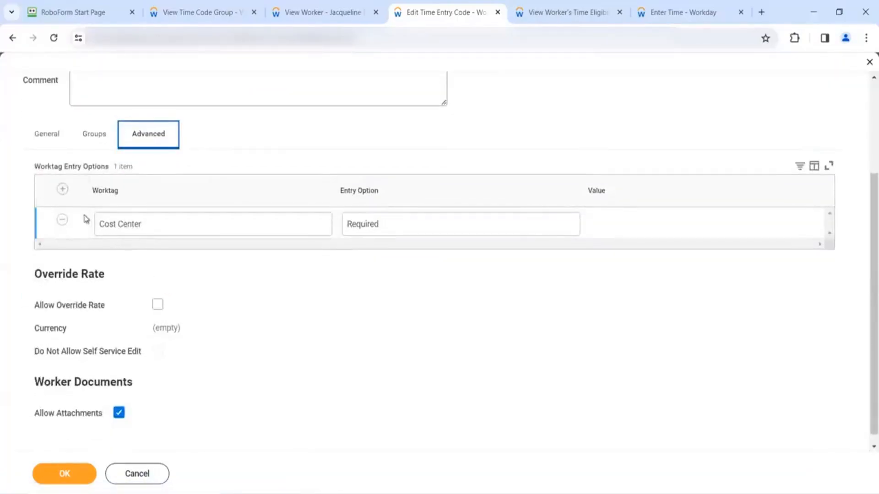
{"action": "left_click", "coordinate": [63, 220]}
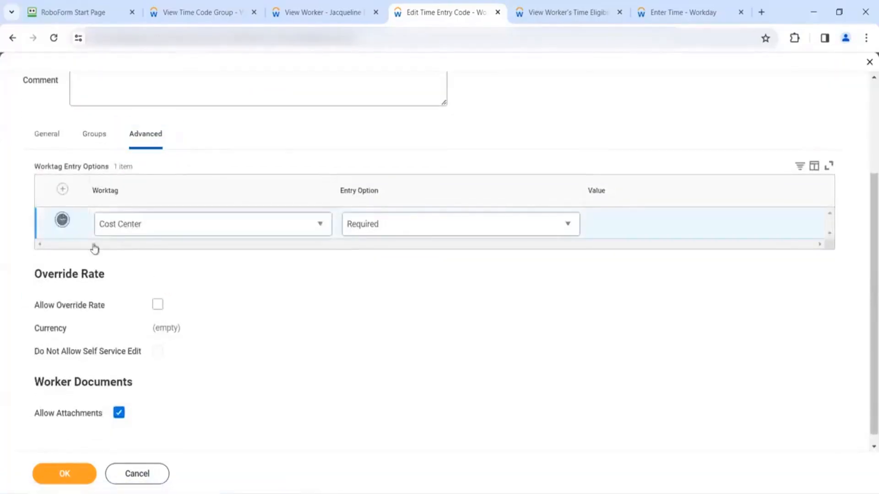
- Allow an override rate in EUR for BH In/Out, then view the worker's Time Eligibility page
{"action": "left_click", "coordinate": [157, 296]}
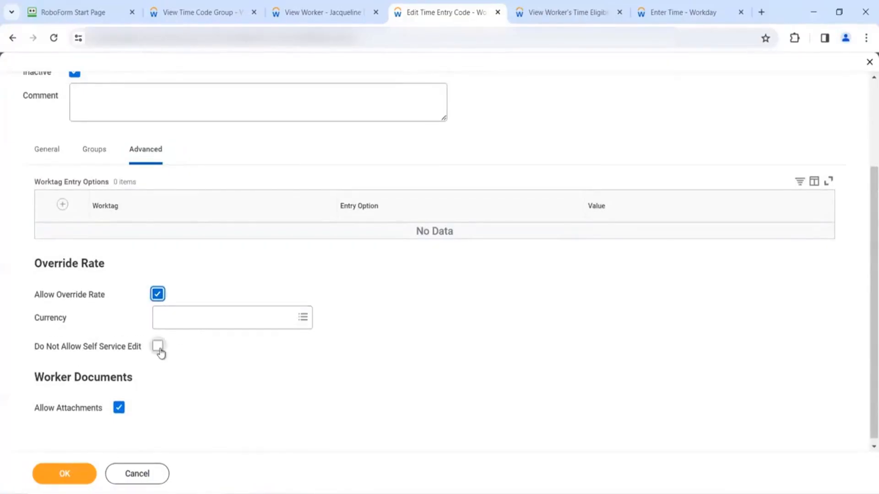
{"action": "mouse_move", "coordinate": [160, 352]}
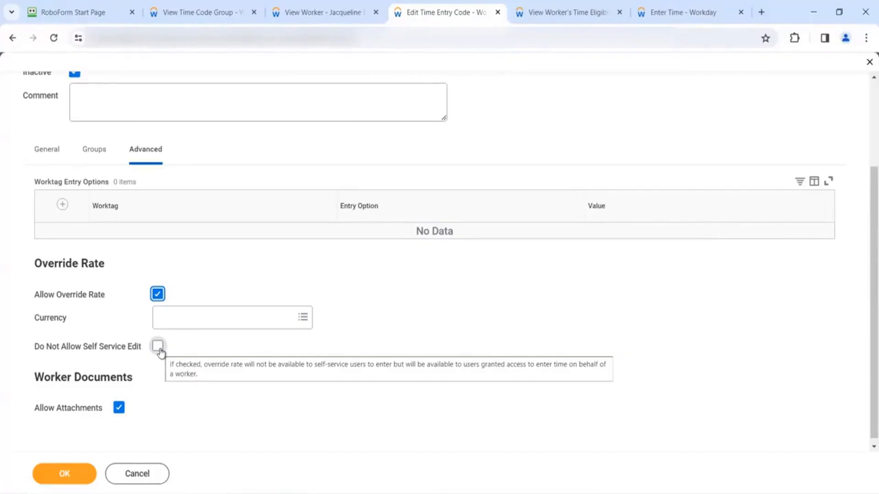
{"action": "left_click", "coordinate": [193, 316]}
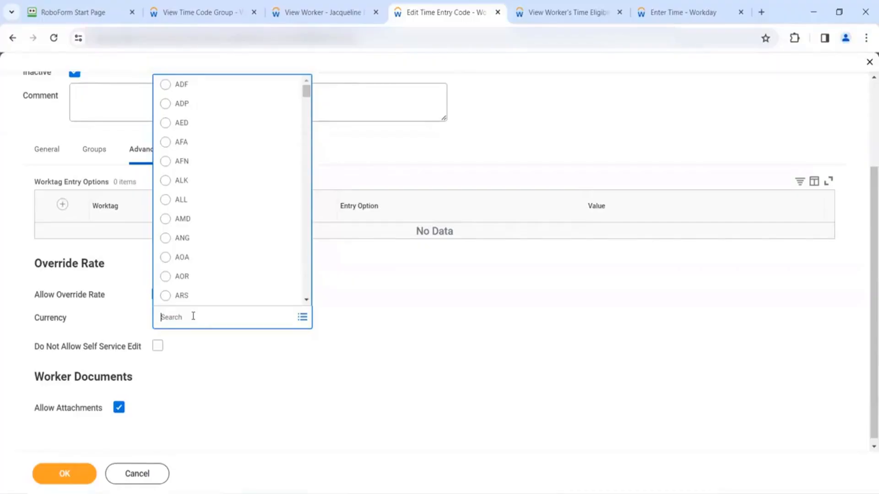
{"action": "type", "text": "Eur"}
{"action": "key", "text": "Return"}
{"action": "left_click", "coordinate": [182, 259]}
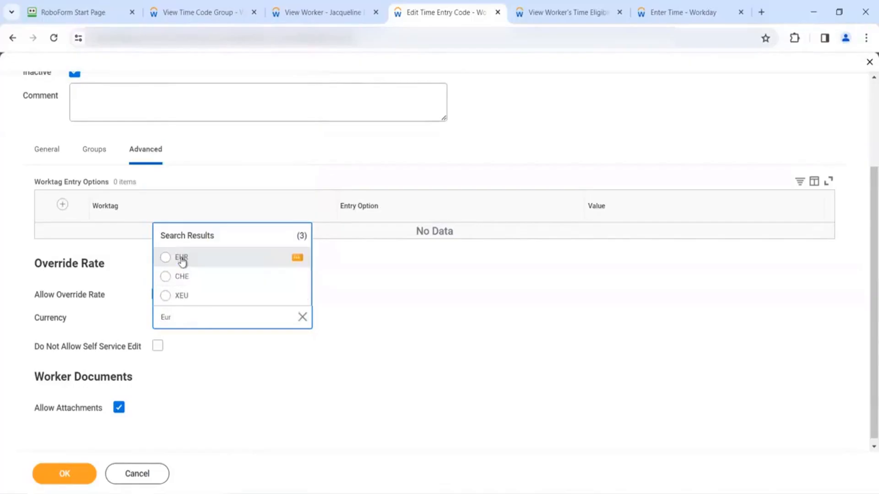
{"action": "scroll", "coordinate": [204, 138], "scroll_direction": "up", "scroll_amount": 3}
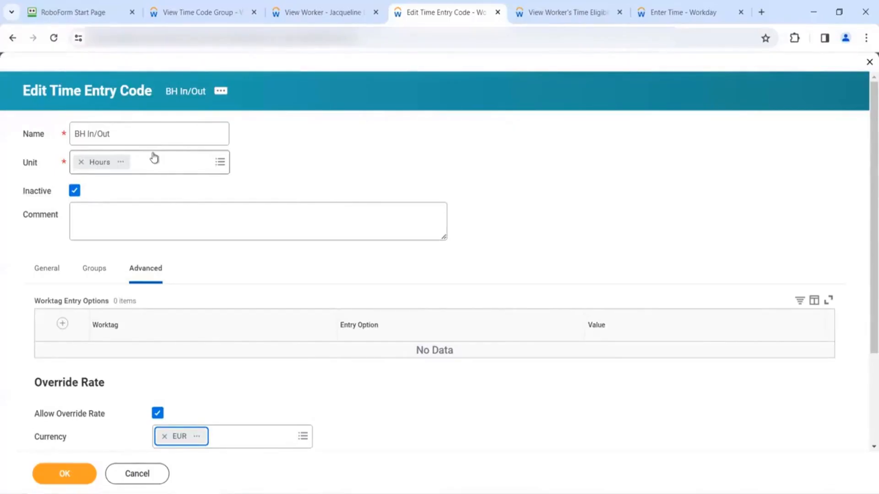
{"action": "left_click", "coordinate": [521, 18]}
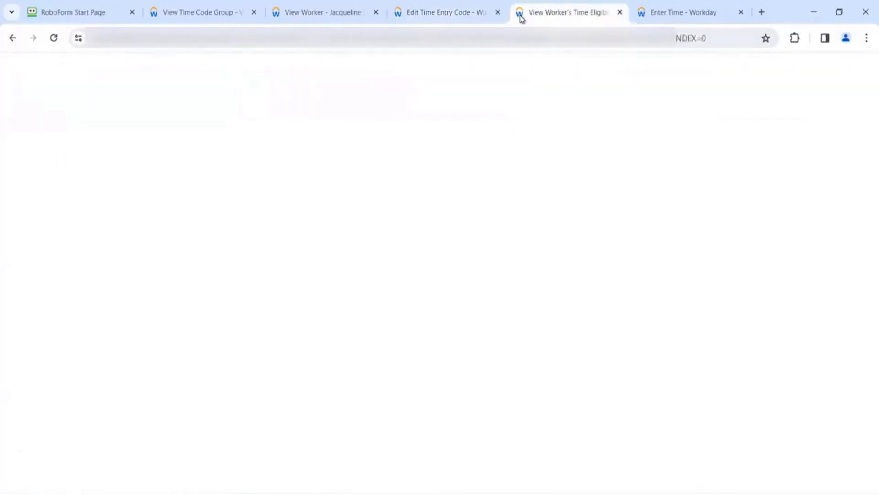
{"action": "left_click", "coordinate": [492, 19]}
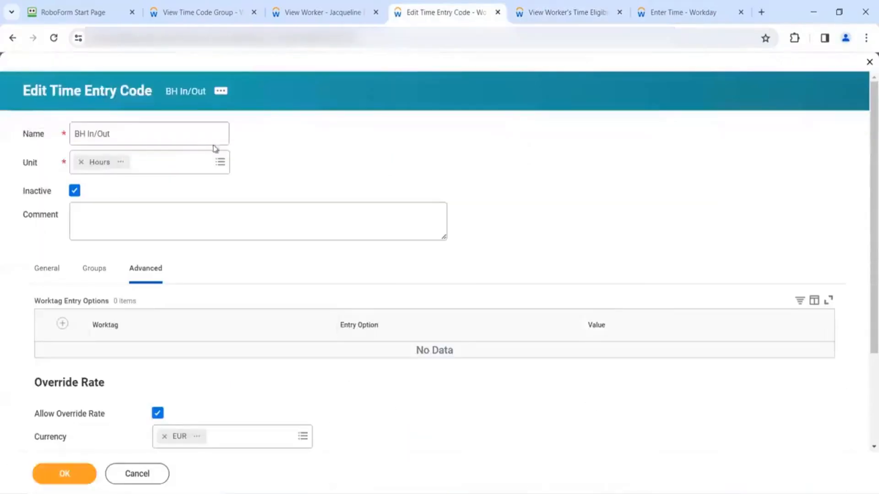
{"action": "left_click", "coordinate": [48, 273]}
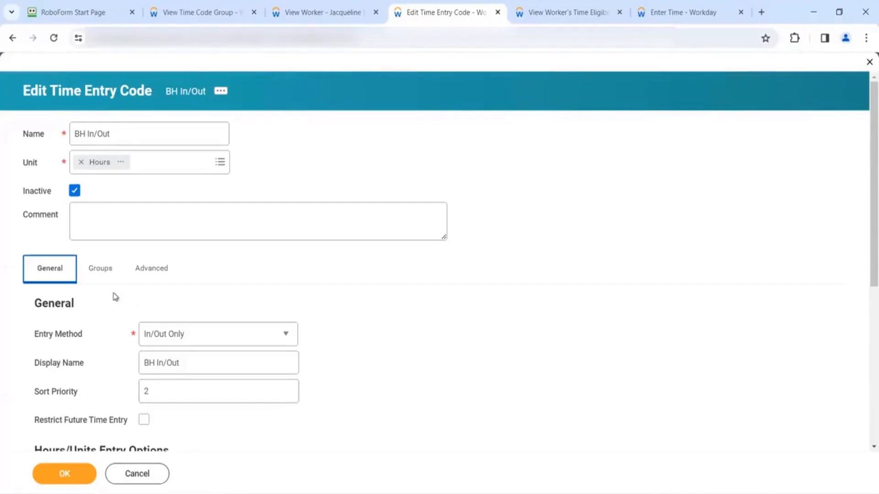
{"action": "left_click", "coordinate": [101, 280]}
{"action": "left_click", "coordinate": [161, 305]}
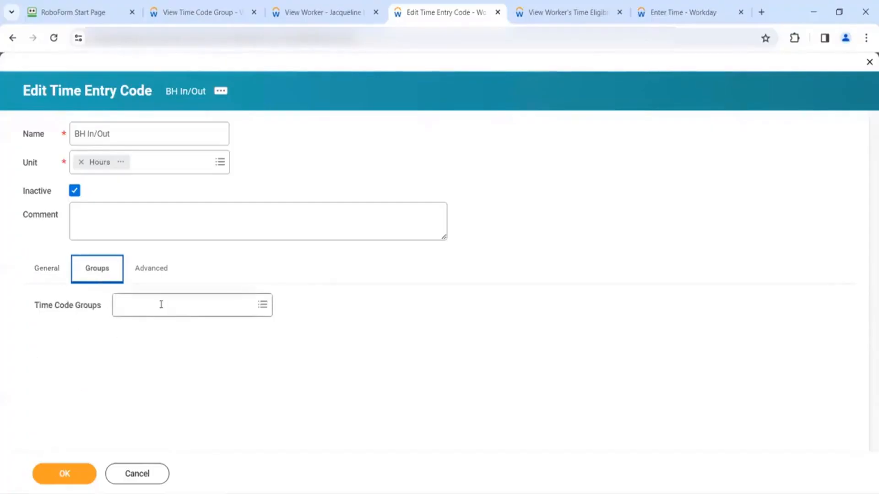
{"action": "type", "text": "Global - Exception Hourly"}
{"action": "key", "text": "Return"}
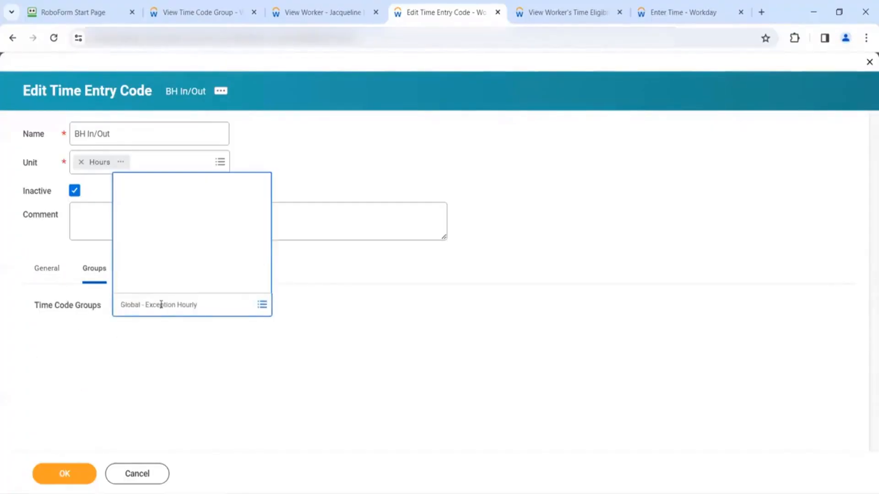
{"action": "left_click", "coordinate": [203, 435]}
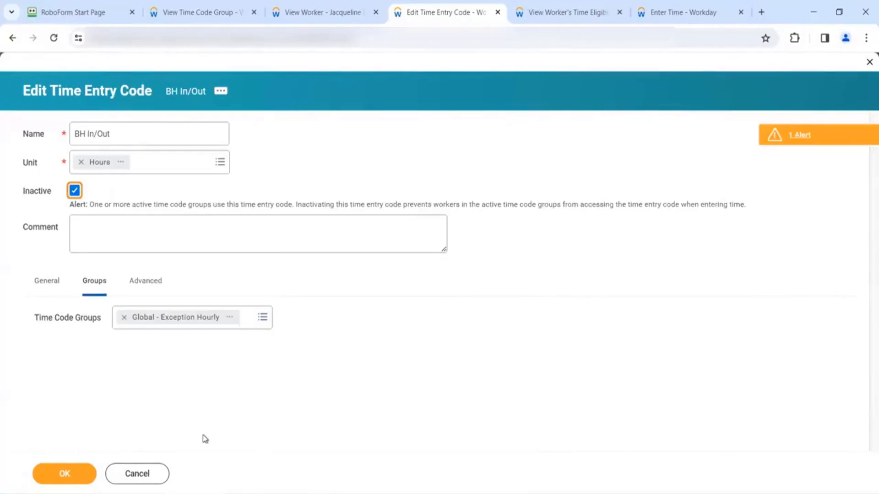
{"action": "left_click", "coordinate": [567, 12]}
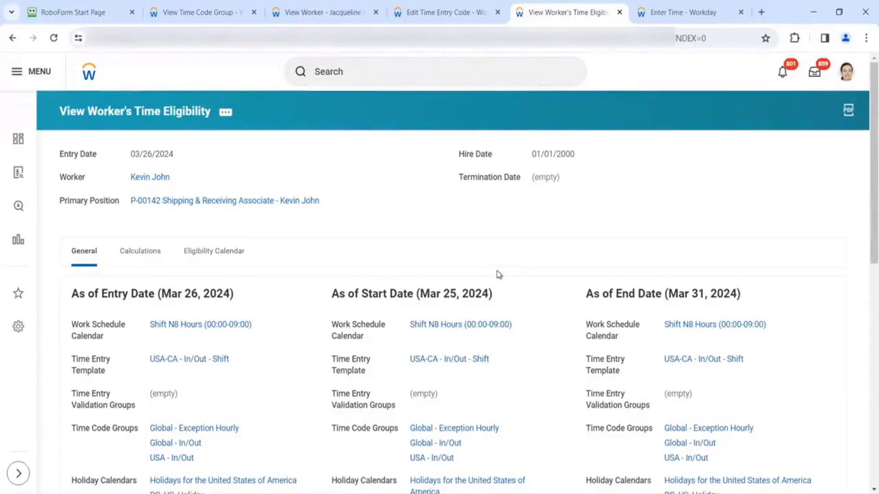
{"action": "left_click", "coordinate": [204, 326]}
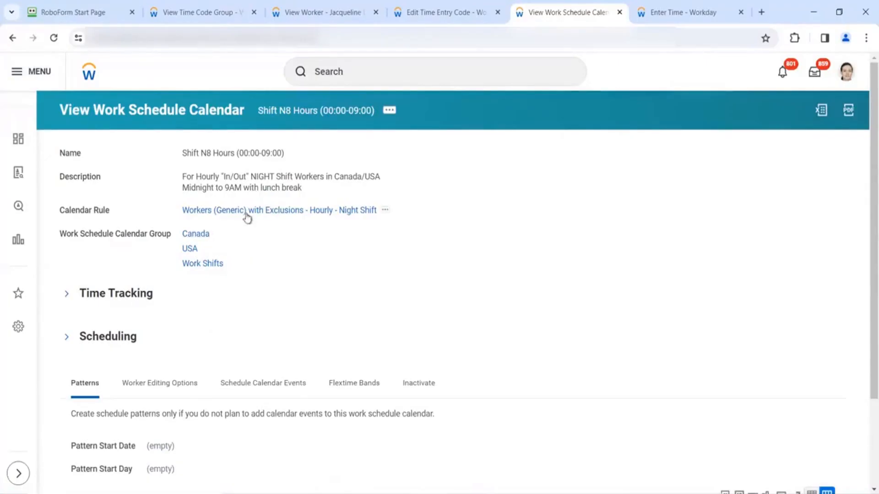
{"action": "left_click", "coordinate": [13, 36]}
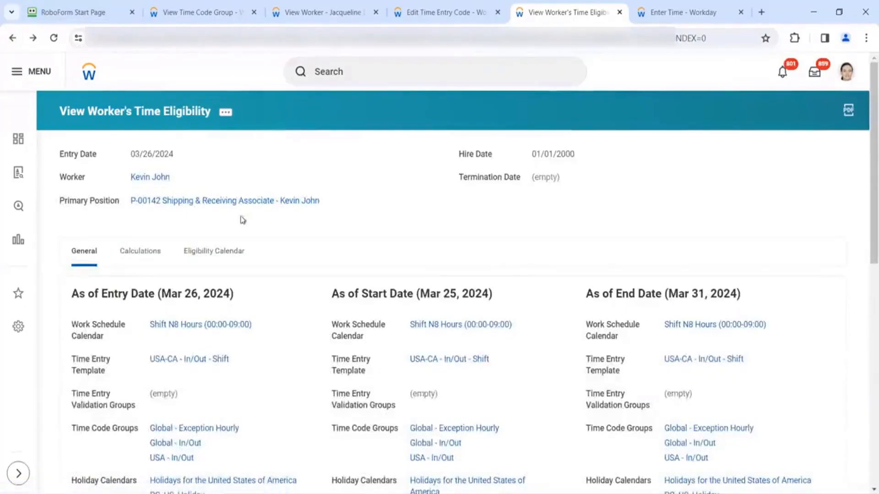
{"action": "left_click", "coordinate": [196, 328]}
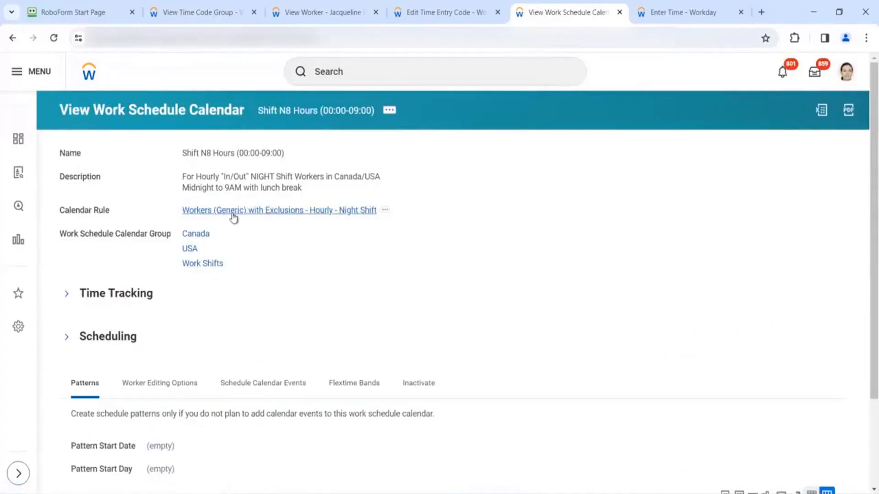
{"action": "left_click", "coordinate": [13, 39]}
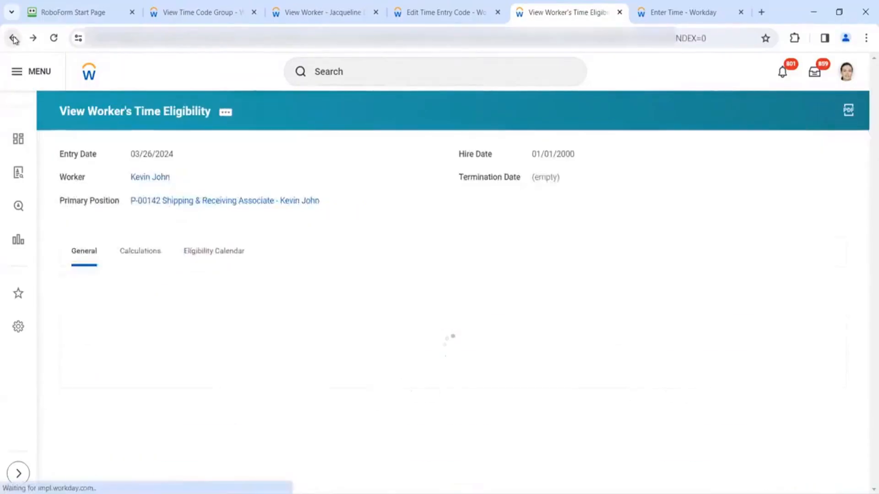